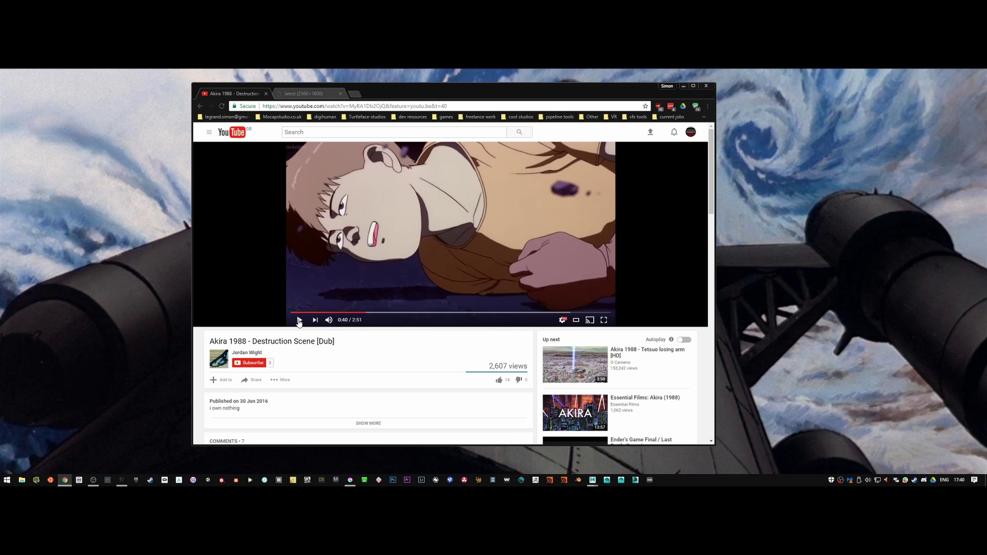
Step: Play the Akira destruction scene in the maximized browser window, pause it at 1:11 and minimize the browser
click(299, 320)
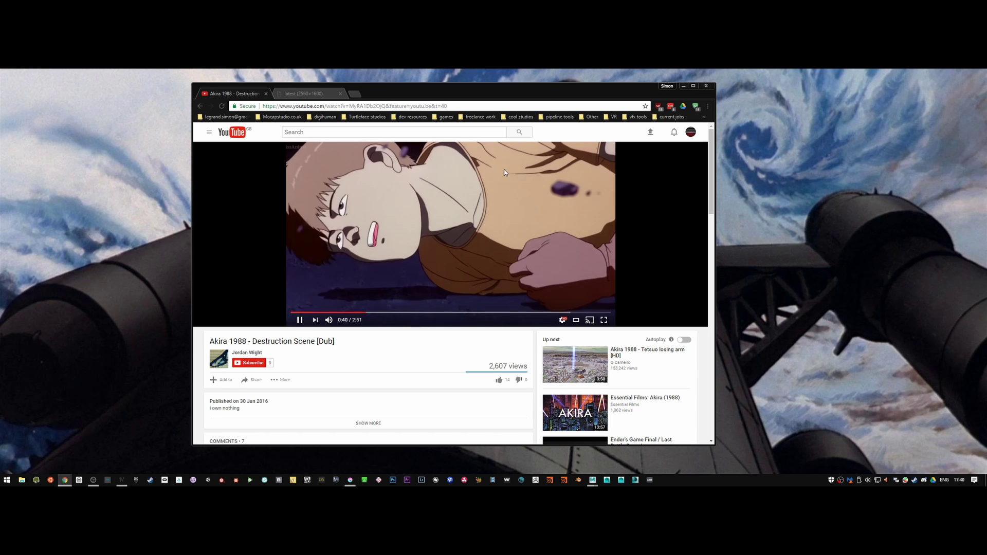
double_click(530, 88)
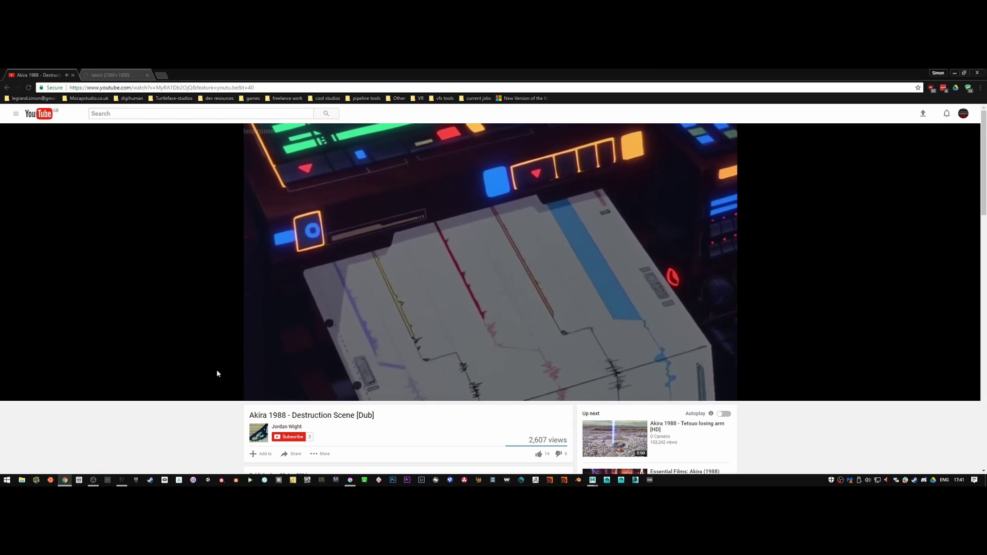
click(452, 346)
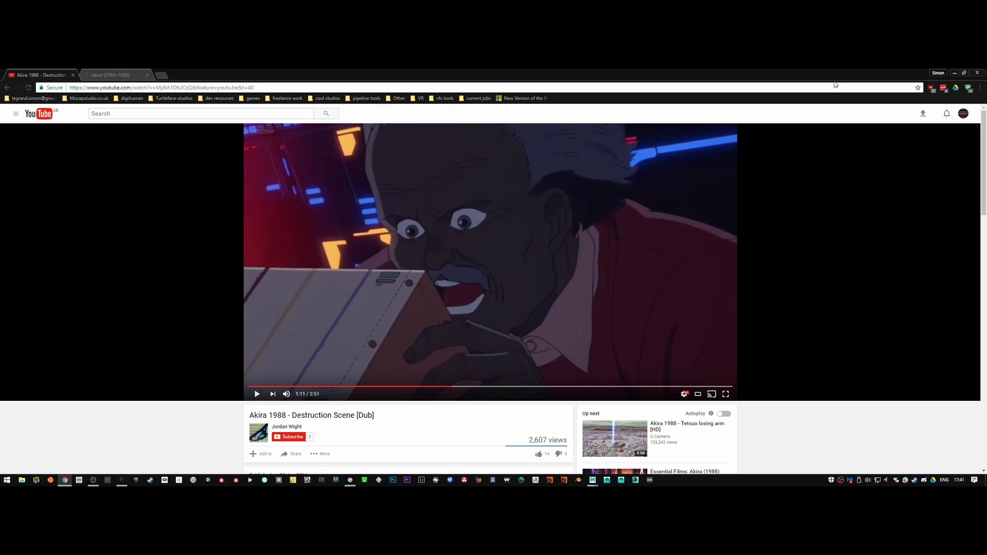
click(955, 72)
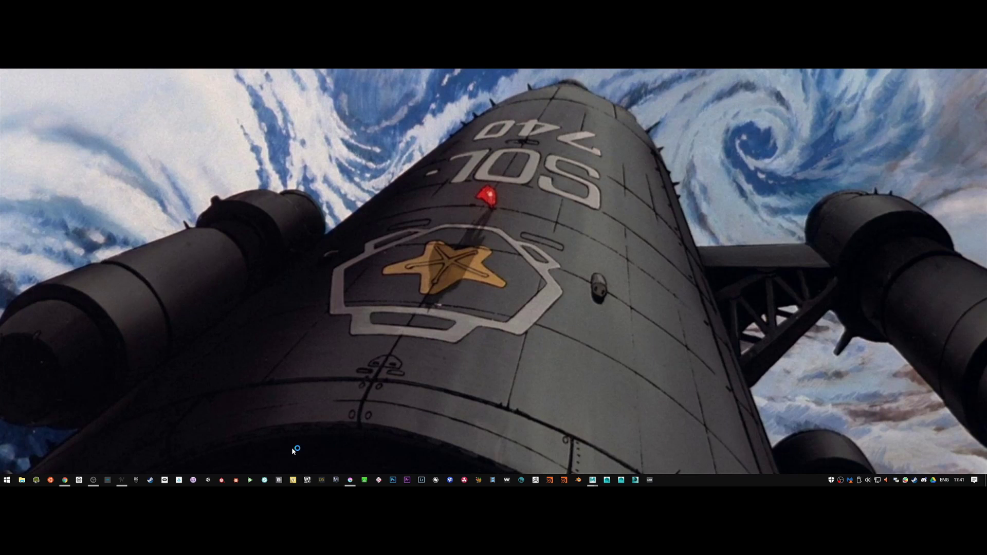
Step: Switch to the Akira clip in djv_view and scrub through the shot of the screaming character to frame 1022
click(121, 480)
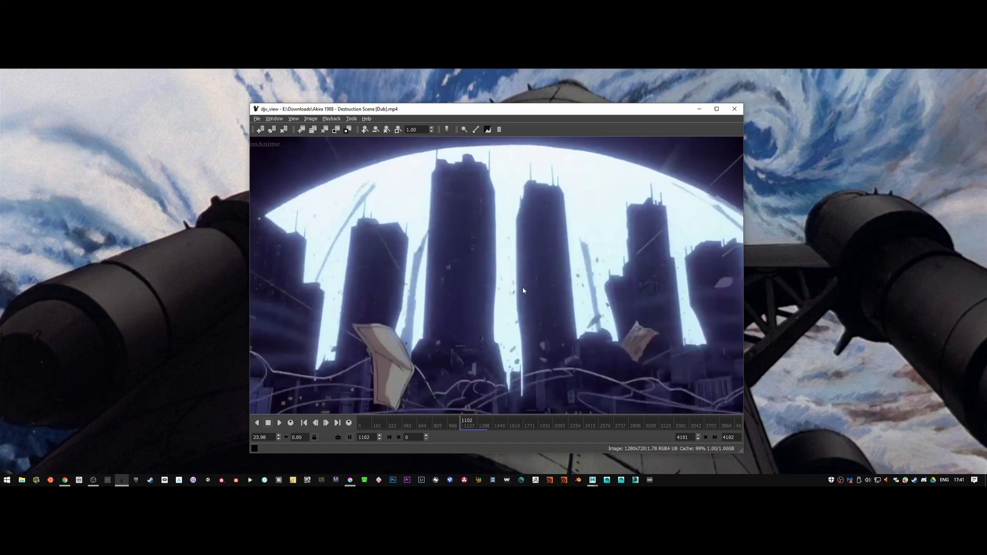
drag(455, 428, 441, 426)
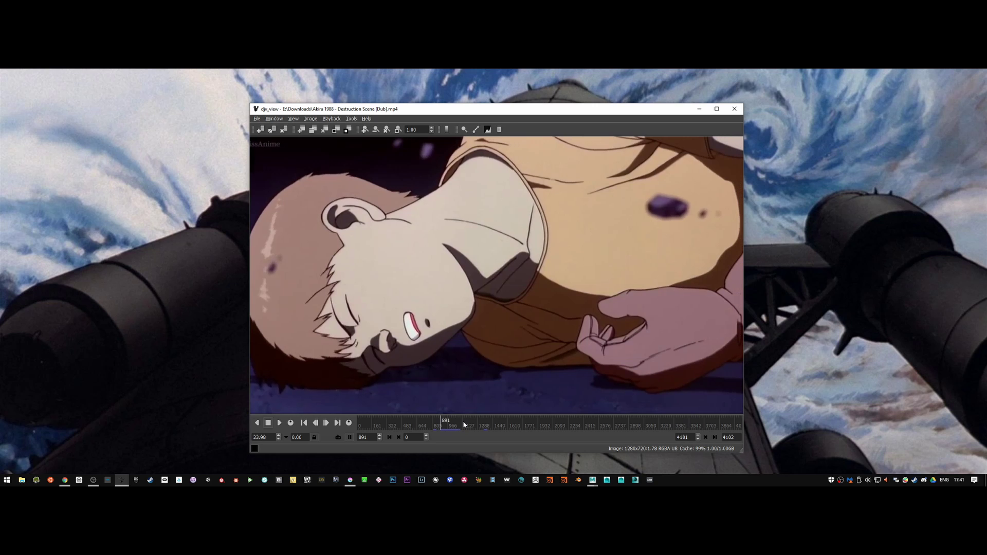
key(Right)
drag(442, 423, 453, 424)
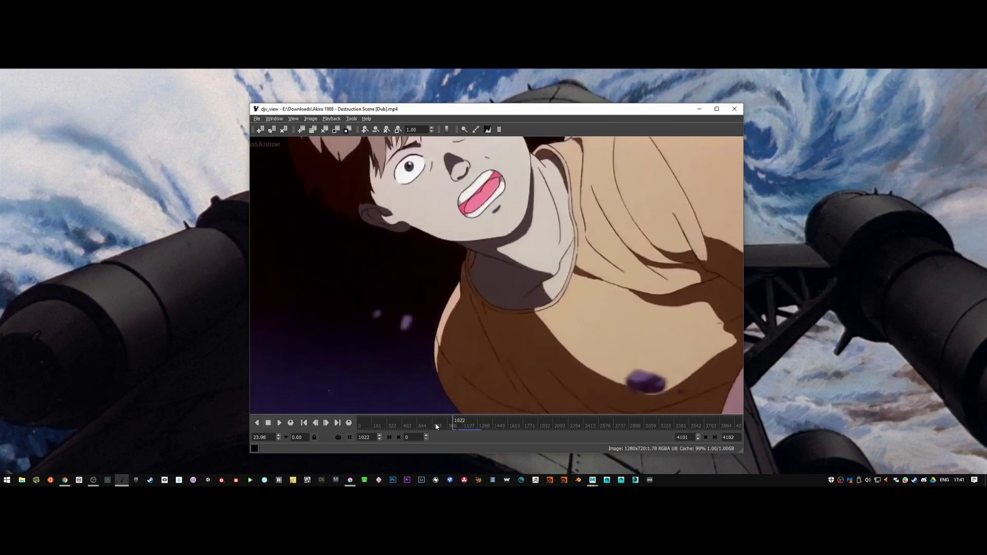
Step: Step forward frame by frame from the character shot to the glowing dome behind the towers, stopping at frame 1042
click(326, 423)
click(326, 424)
click(326, 423)
click(326, 423)
click(326, 423)
click(326, 423)
click(326, 423)
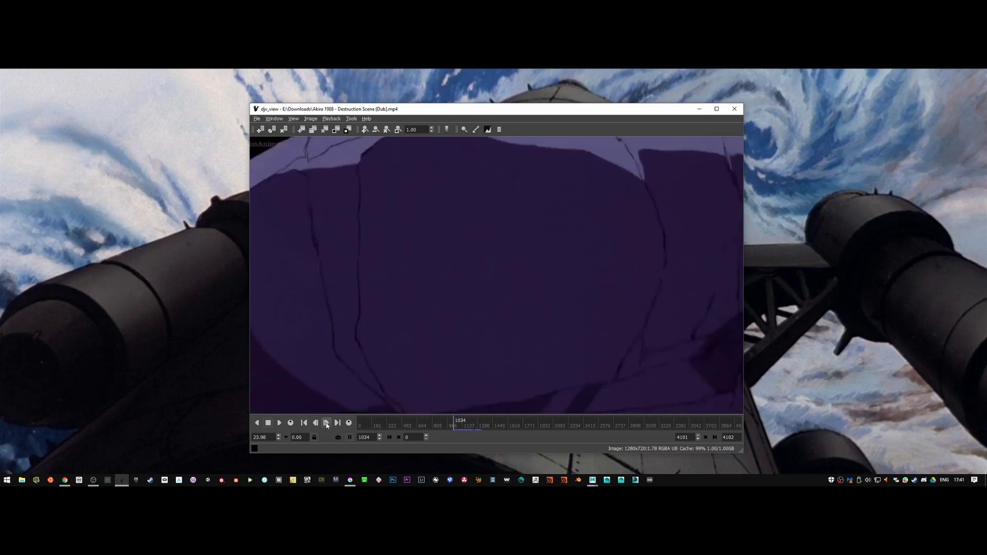
click(326, 423)
click(326, 423)
click(326, 424)
click(326, 423)
click(326, 423)
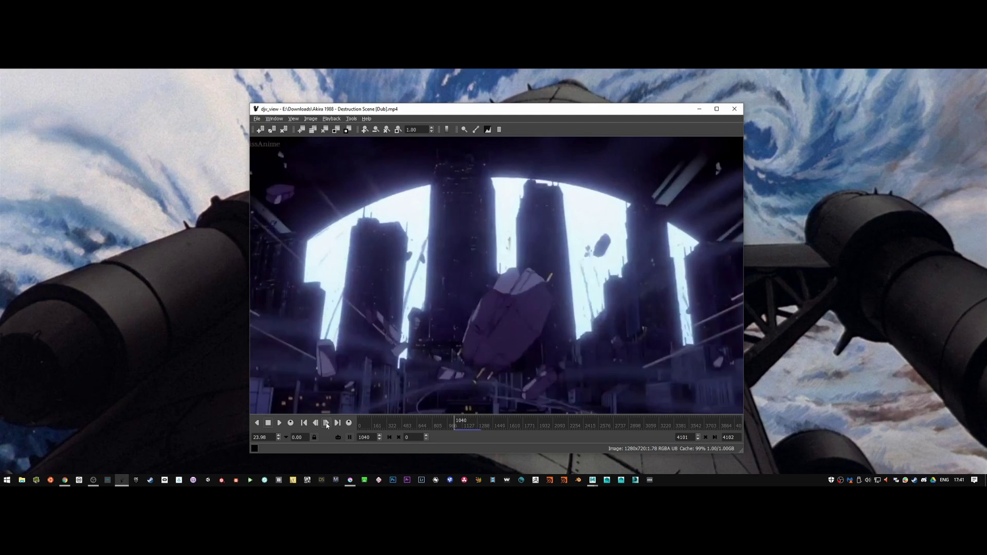
click(326, 423)
click(326, 423)
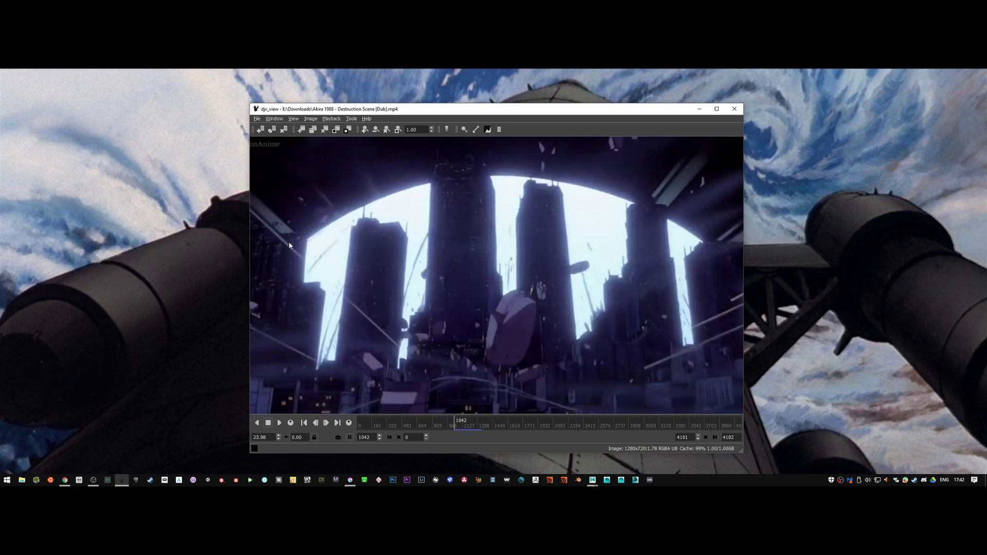
Step: Examine the dome's growth and flying debris frame by frame through the tower shot, up to frame 1105
click(327, 424)
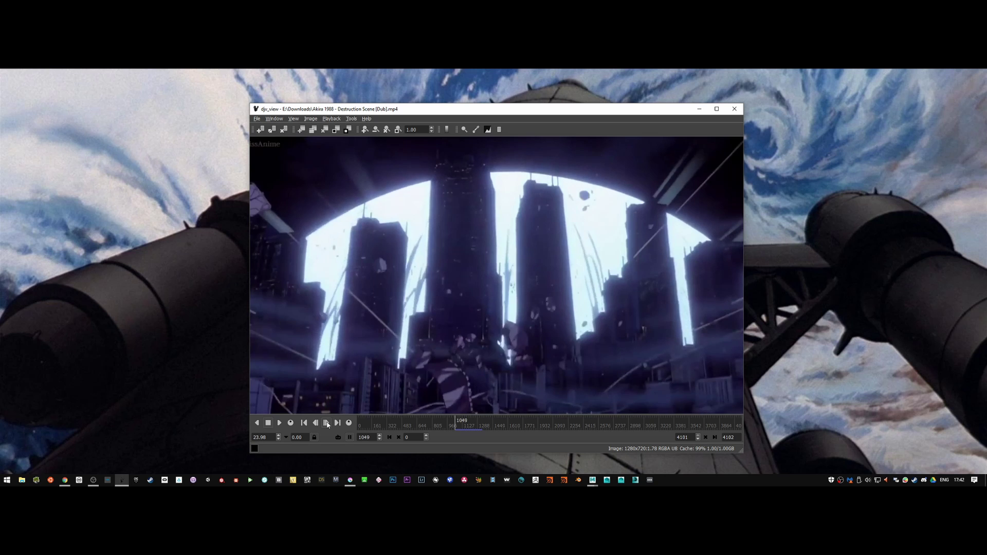
click(327, 424)
click(327, 423)
click(327, 424)
click(327, 423)
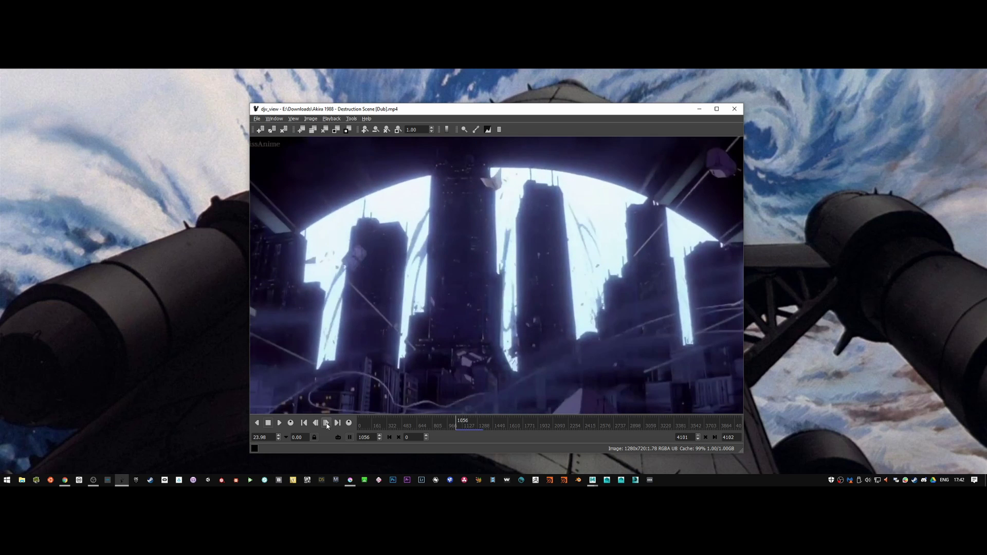
click(327, 423)
click(327, 423)
click(327, 424)
click(327, 423)
click(327, 424)
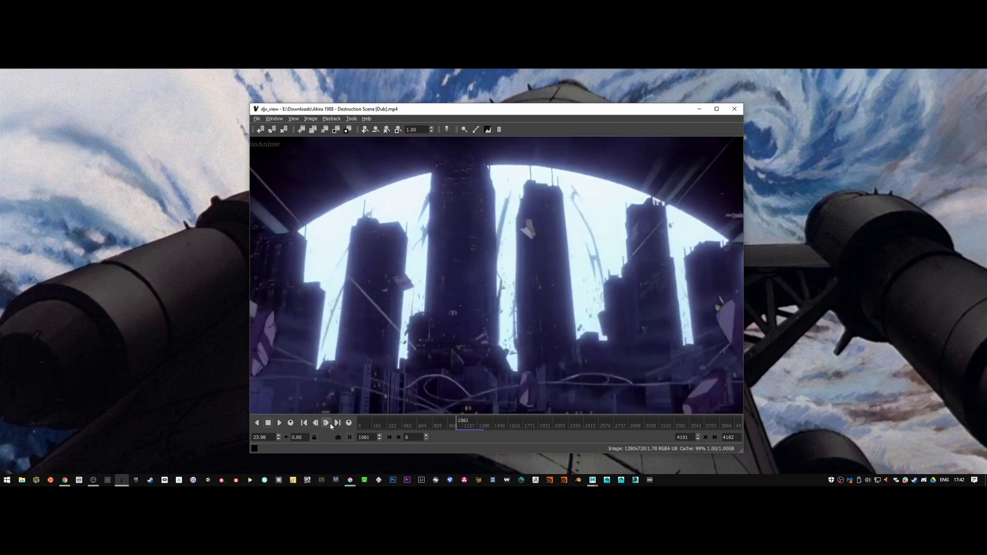
click(327, 423)
click(327, 423)
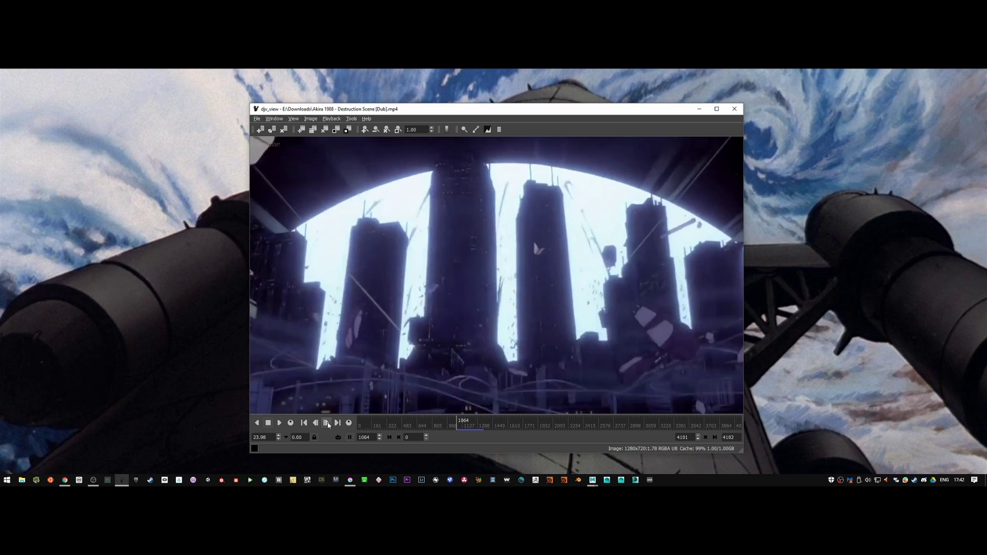
click(327, 423)
click(327, 423)
click(327, 423)
click(327, 423)
click(327, 423)
click(327, 424)
click(327, 423)
click(327, 423)
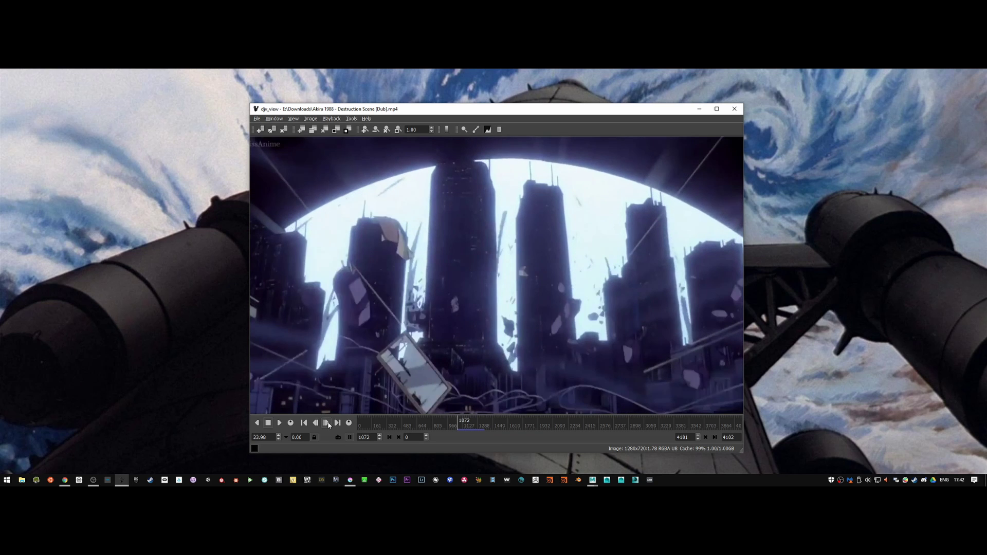
click(327, 423)
click(327, 424)
click(327, 424)
click(327, 423)
click(327, 423)
click(327, 423)
click(327, 423)
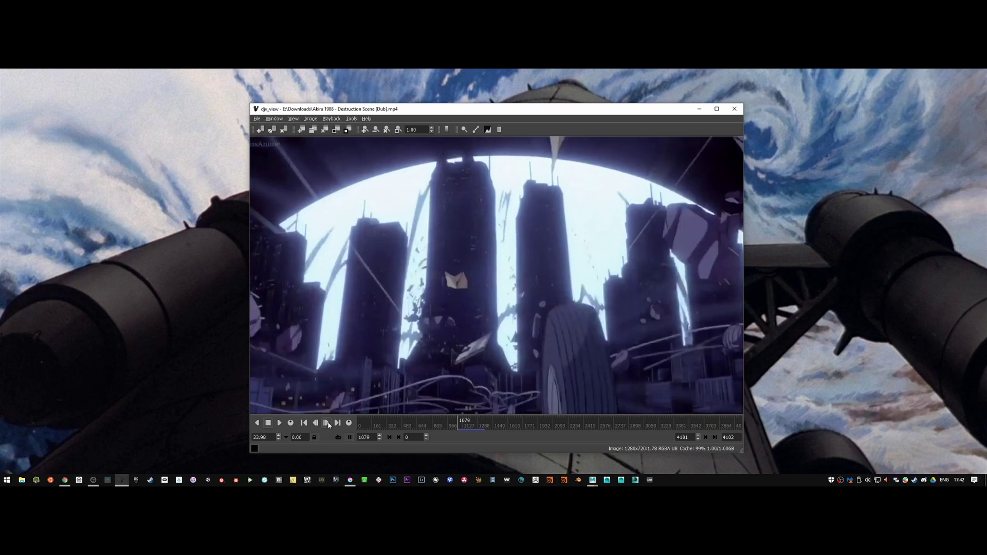
click(327, 423)
click(327, 423)
click(327, 423)
click(327, 423)
click(327, 423)
click(327, 424)
click(327, 423)
click(327, 423)
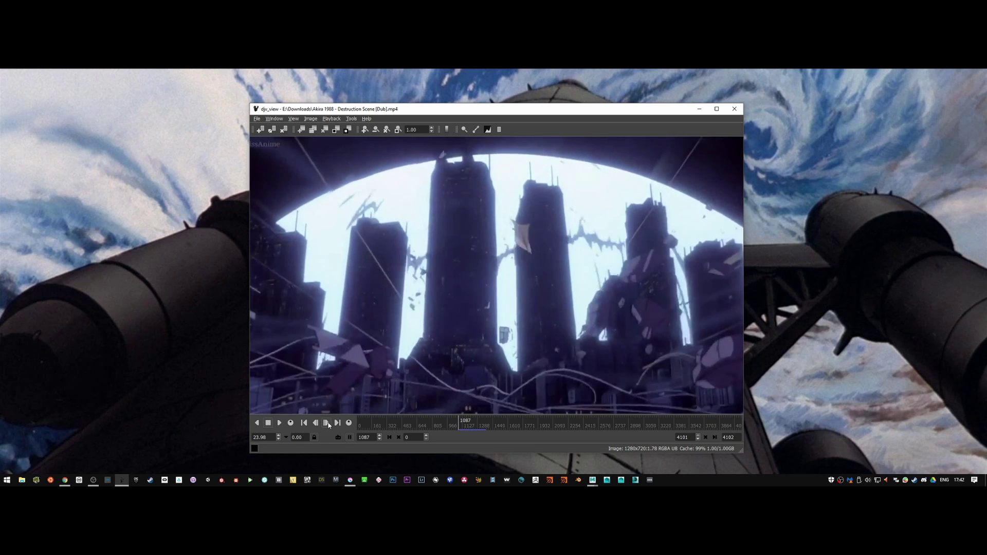
click(327, 424)
click(327, 423)
click(327, 424)
click(327, 423)
click(327, 423)
click(327, 424)
click(327, 423)
click(327, 424)
click(327, 423)
click(327, 423)
click(327, 423)
click(327, 424)
click(327, 423)
click(327, 424)
click(327, 423)
click(327, 423)
click(327, 423)
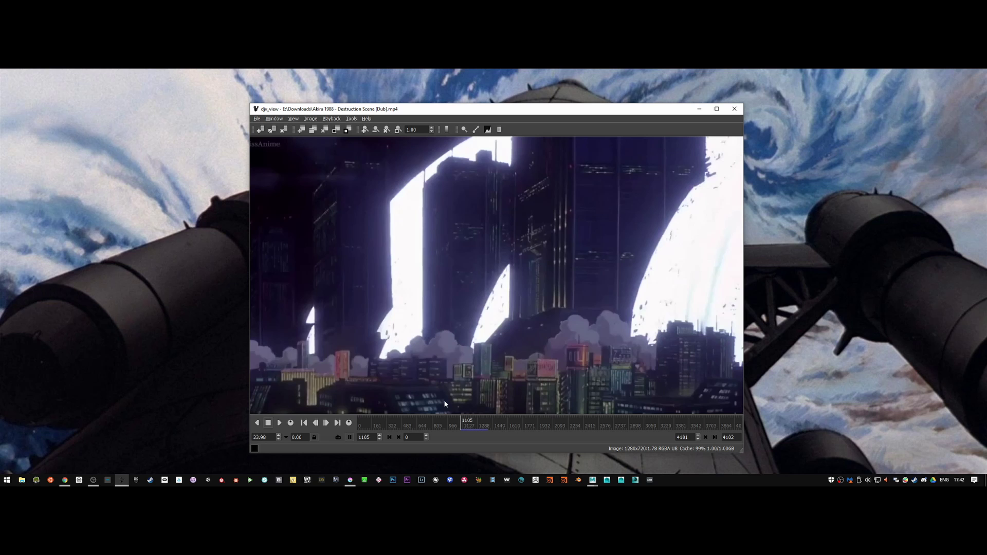
Step: Step back and forth around the end of the tower shot and settle on frame 1102
click(315, 423)
click(316, 422)
click(315, 423)
click(316, 423)
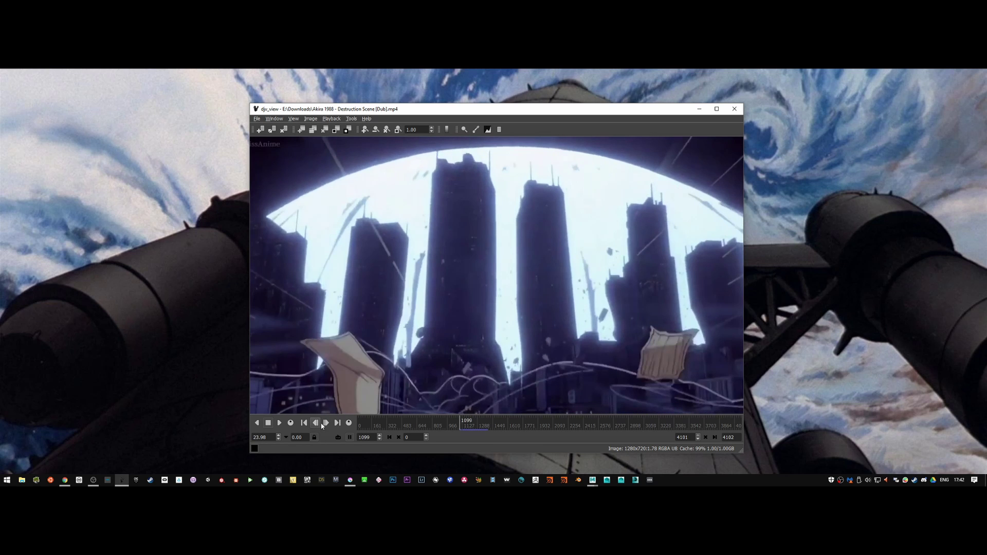
click(327, 423)
click(327, 423)
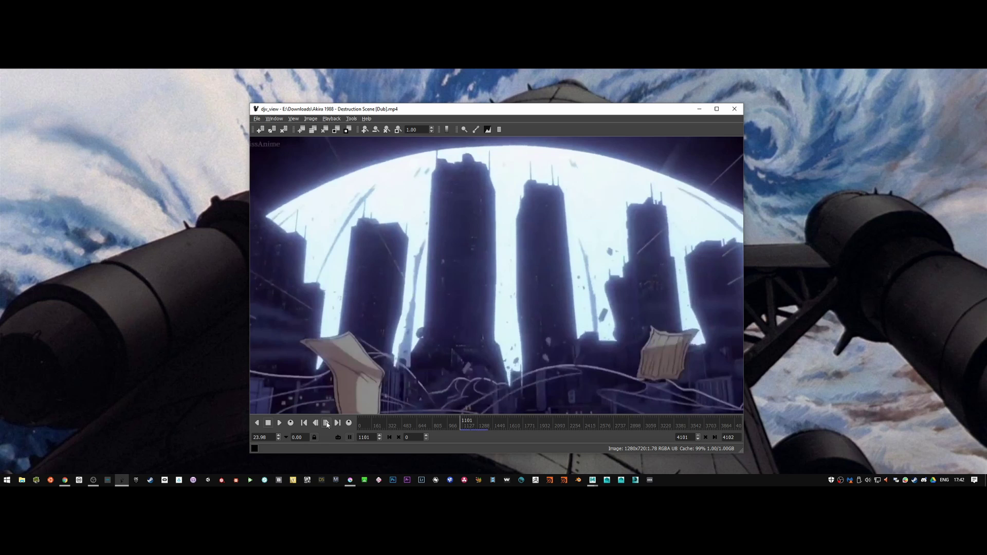
click(327, 423)
click(327, 423)
click(315, 423)
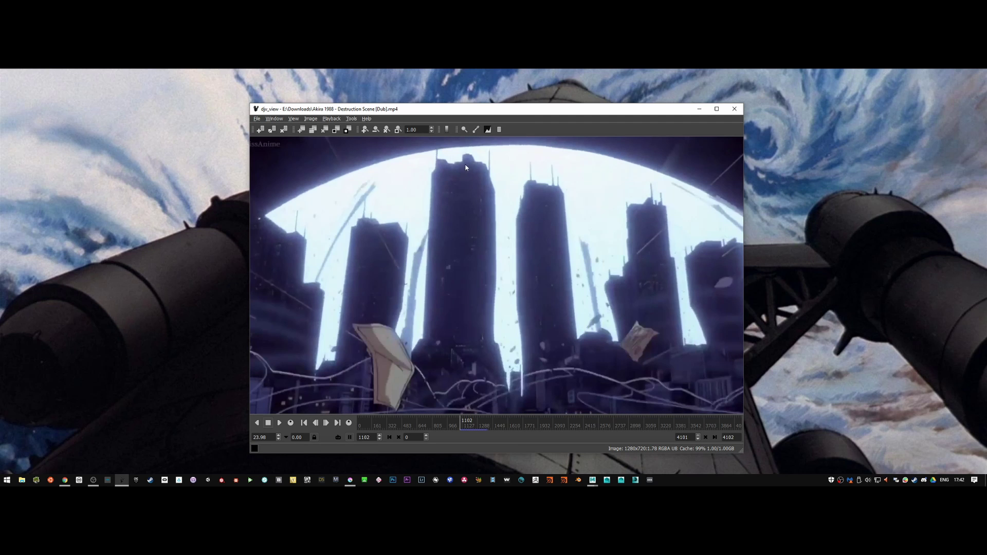
Step: Reposition the video viewer window on the desktop and launch Unity
drag(541, 108, 516, 107)
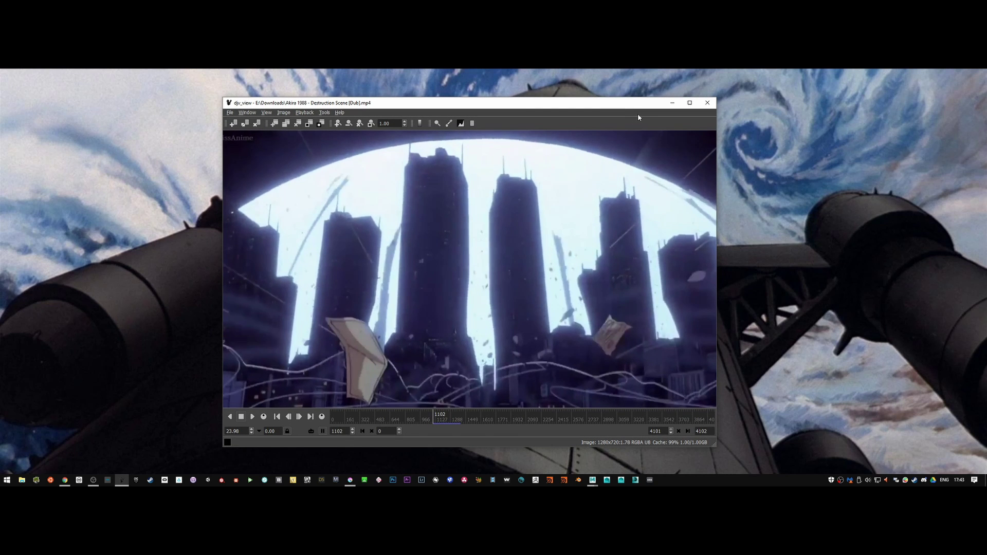
click(208, 480)
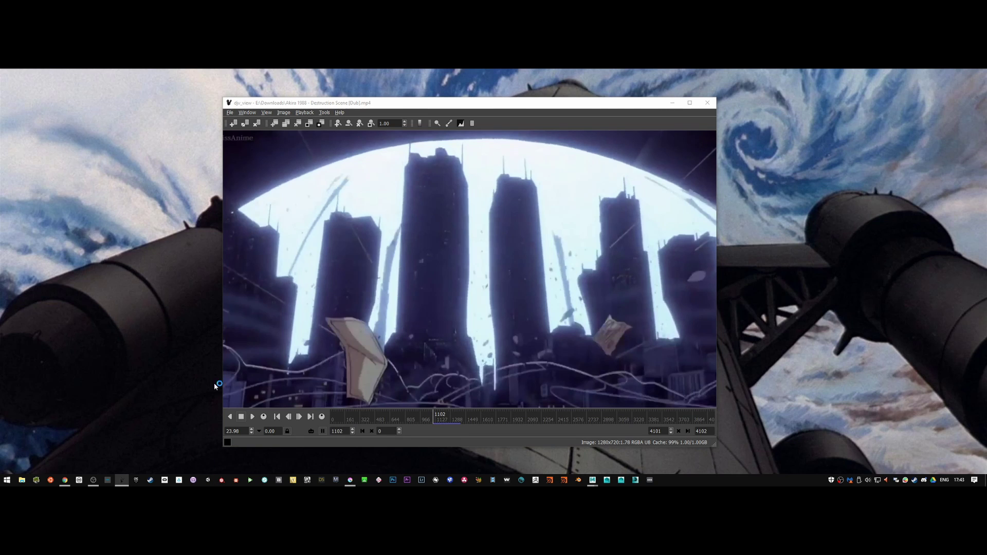
Step: Open Snipping Tool, capture the viewer's whole image area at frame 1102 as reference, and minimize the snip
click(8, 480)
text(sni)
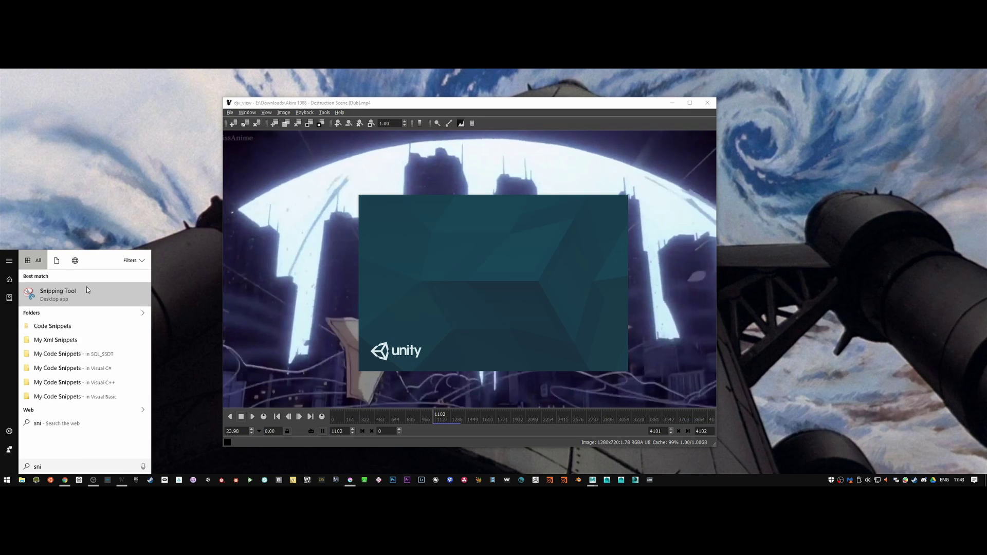
click(86, 288)
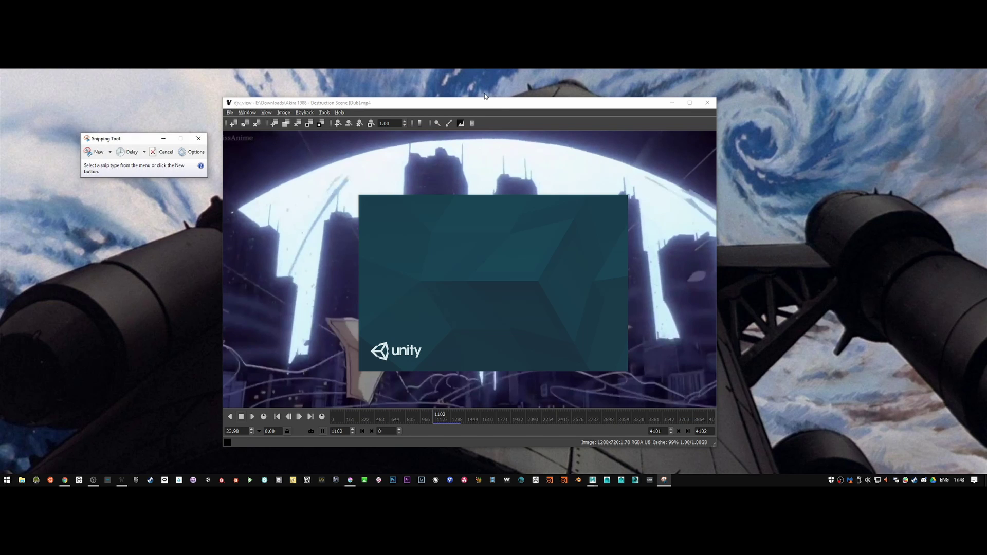
click(95, 152)
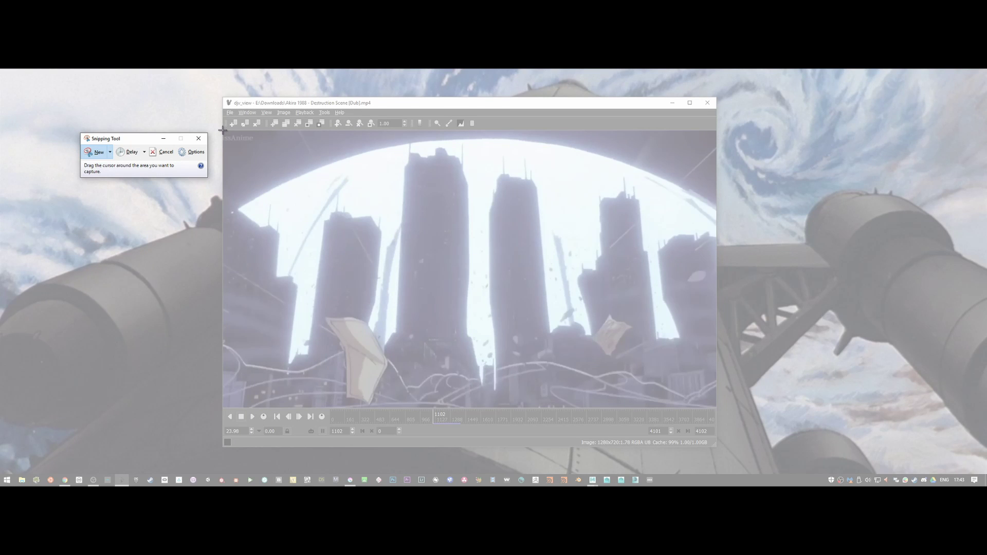
drag(223, 130, 717, 408)
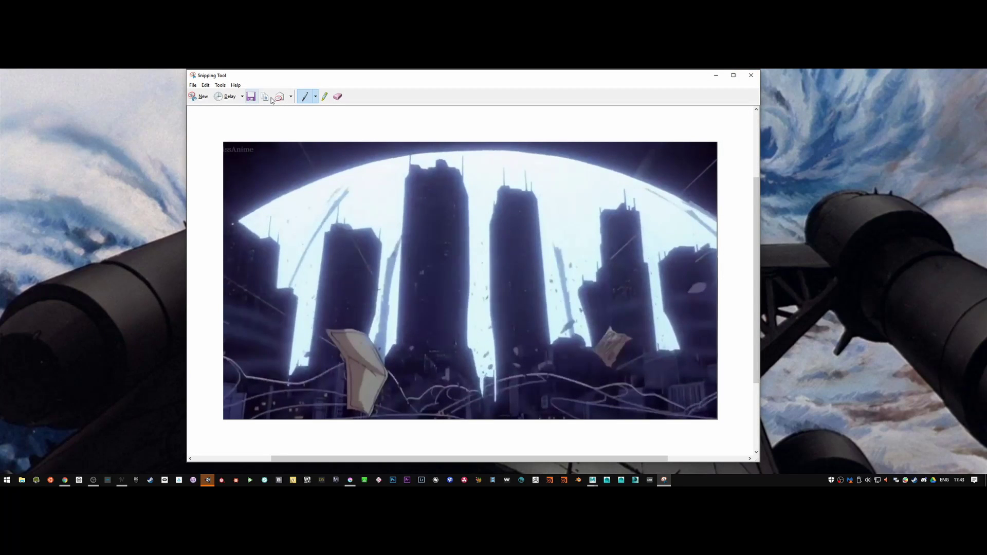
click(718, 76)
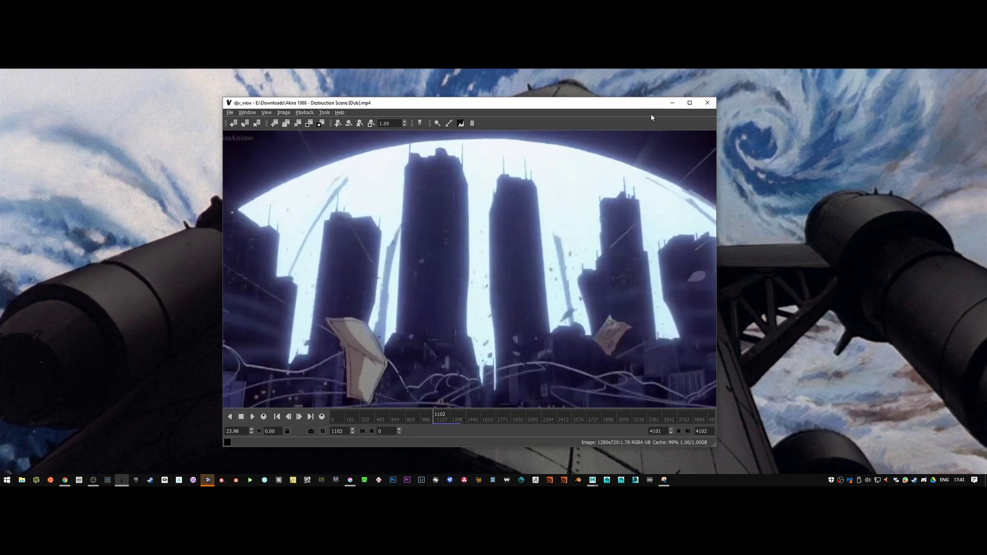
Step: Switch to Unity, start a new project and browse for its location in the rtclassics folder under D:\working
click(207, 481)
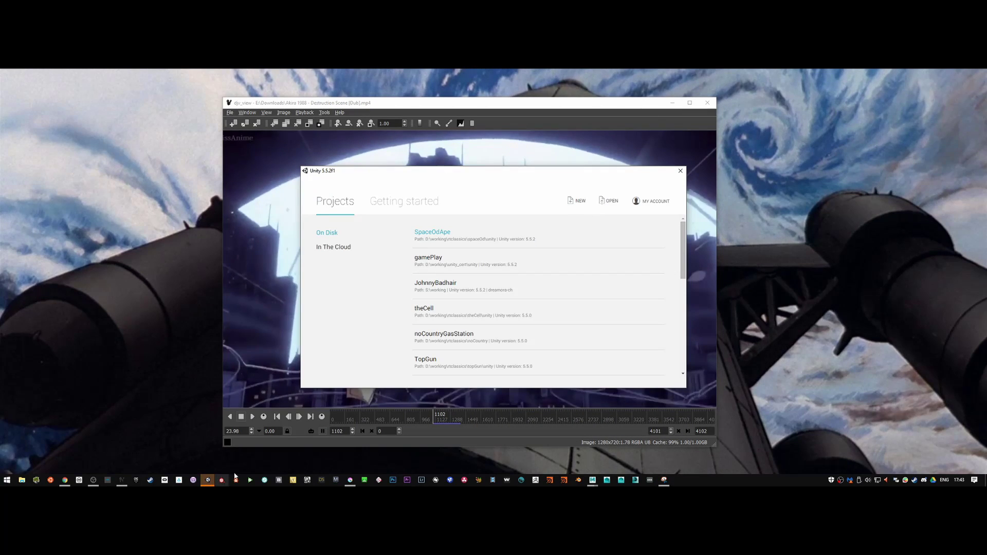
click(580, 204)
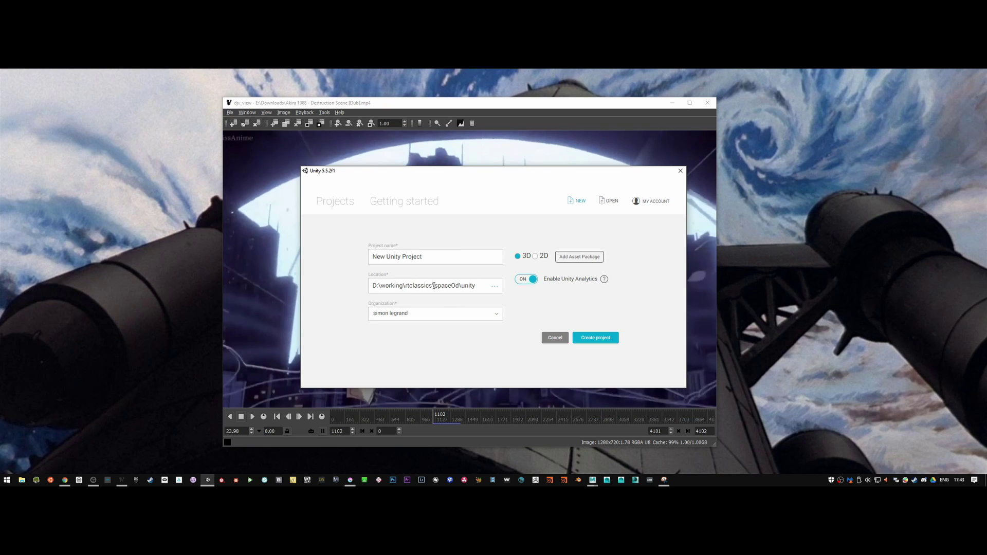
drag(434, 286, 474, 284)
key(BackSpace)
click(492, 289)
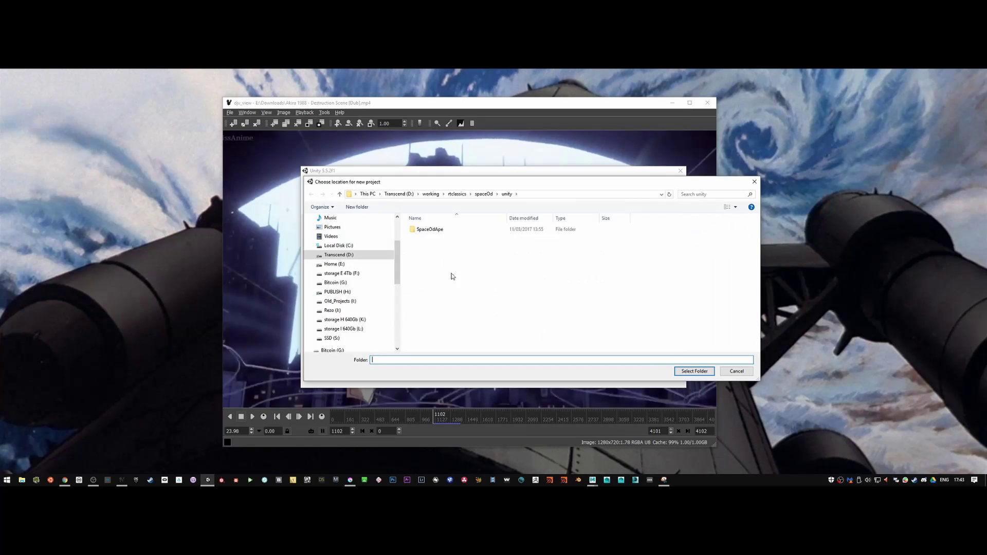
click(456, 194)
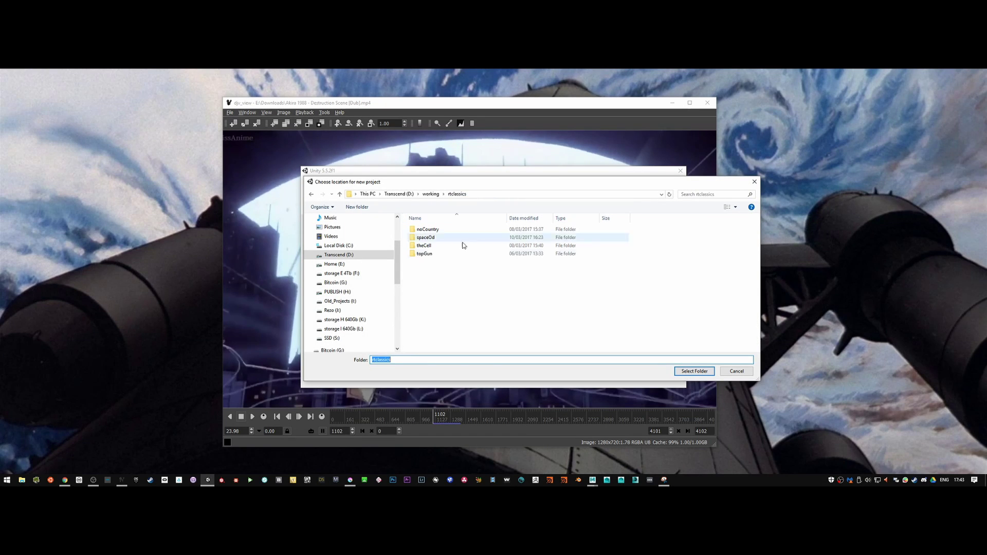
Step: Create a folder named akira inside rtclassics and open it
right_click(450, 283)
mouse_move(428, 392)
click(320, 392)
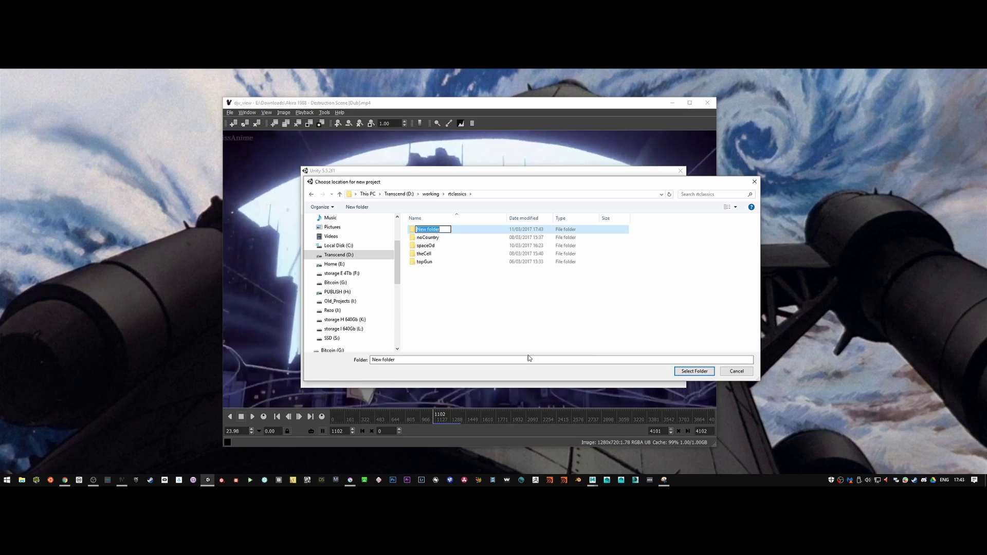
text(akira)
key(Return)
key(Return)
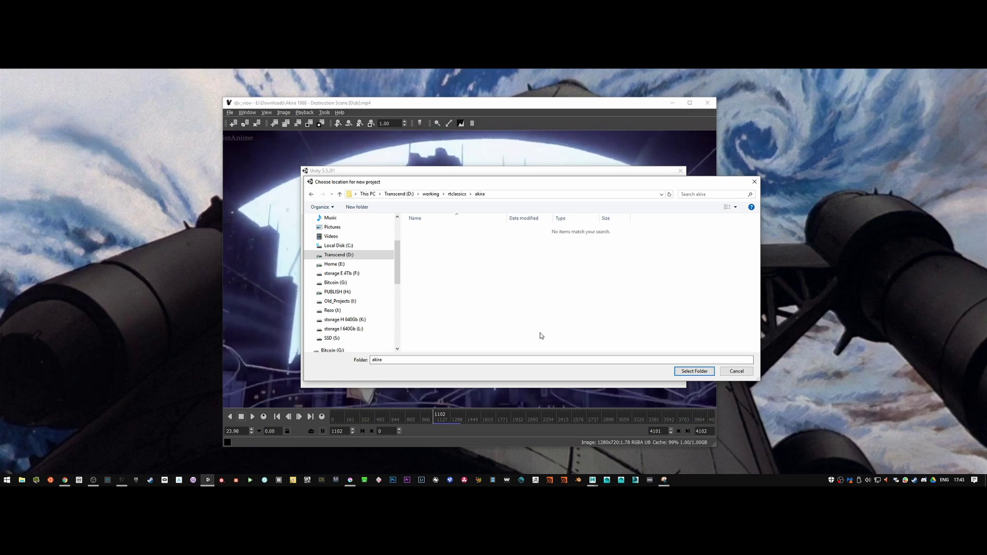
Step: Create a folder named unity inside the akira folder and select it as the new project's location
right_click(492, 290)
mouse_move(446, 395)
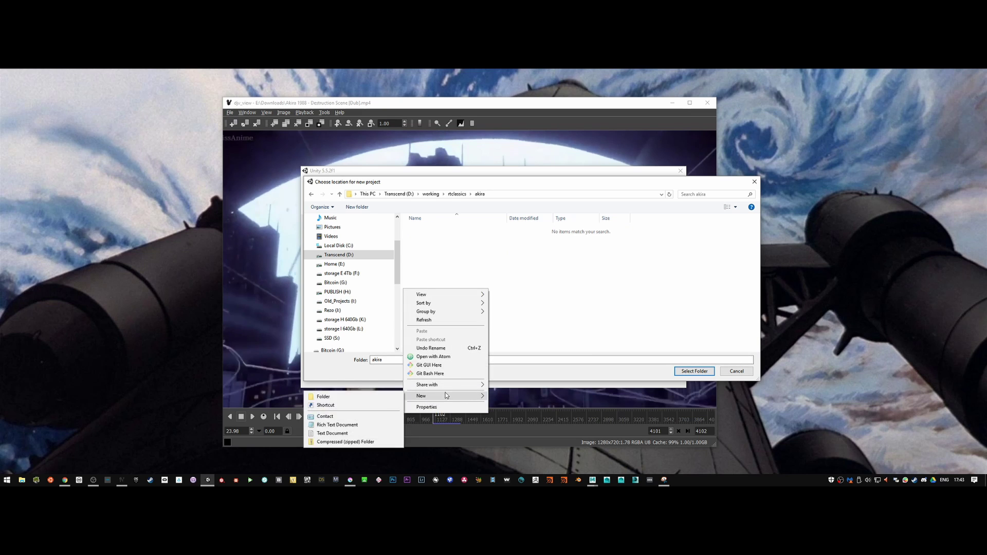
click(381, 396)
text(unity)
key(Return)
key(Return)
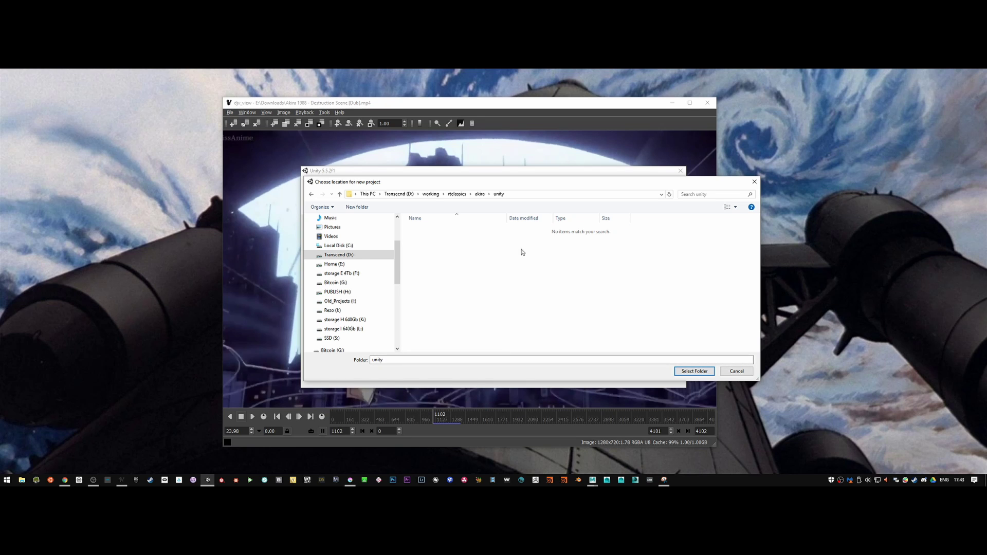
click(695, 372)
Step: Name the project akiraExplosion and create it
double_click(445, 256)
click(445, 256)
key(BackSpace)
key(BackSpace)
key(BackSpace)
key(BackSpace)
key(BackSpace)
key(BackSpace)
key(BackSpace)
key(BackSpace)
key(BackSpace)
key(BackSpace)
key(BackSpace)
key(BackSpace)
key(BackSpace)
key(BackSpace)
key(BackSpace)
key(BackSpace)
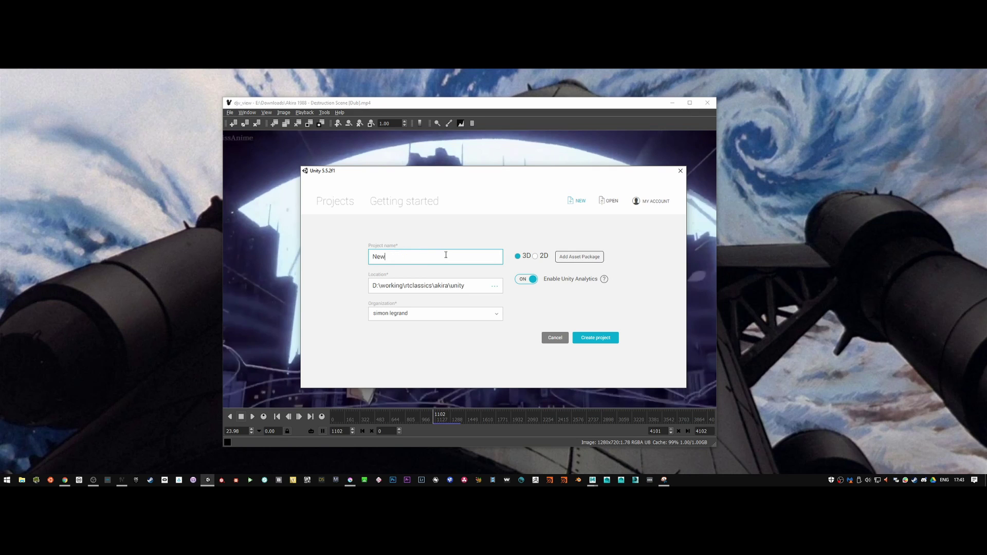
text(akiraExplosion)
click(606, 340)
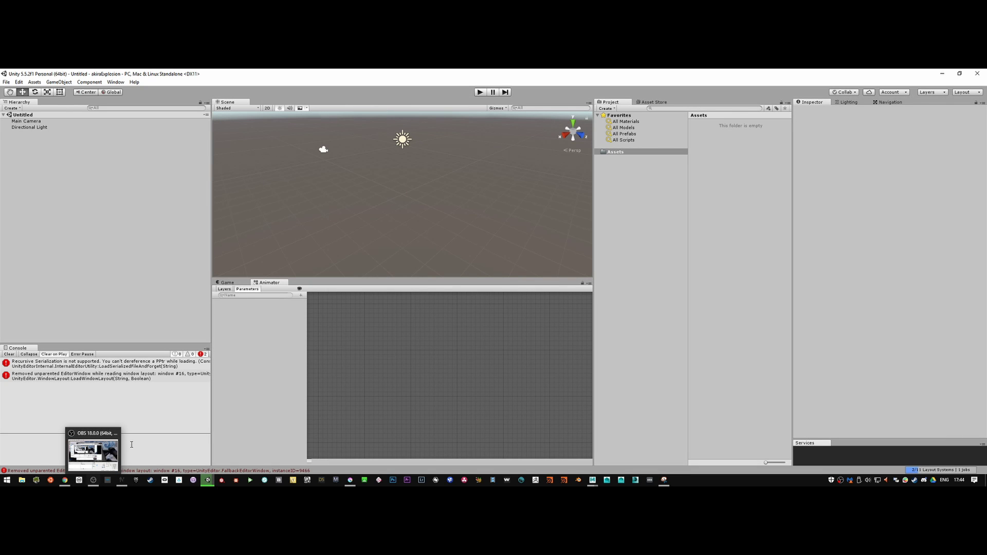
Step: Clear the console messages and briefly review the captured reference frame in Snipping Tool
click(9, 354)
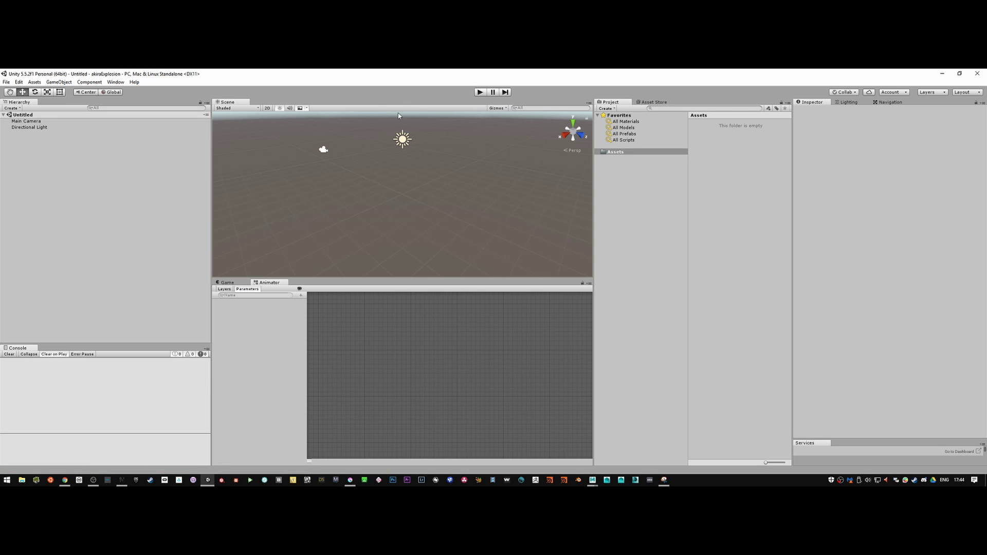
alt+drag(393, 209, 429, 195)
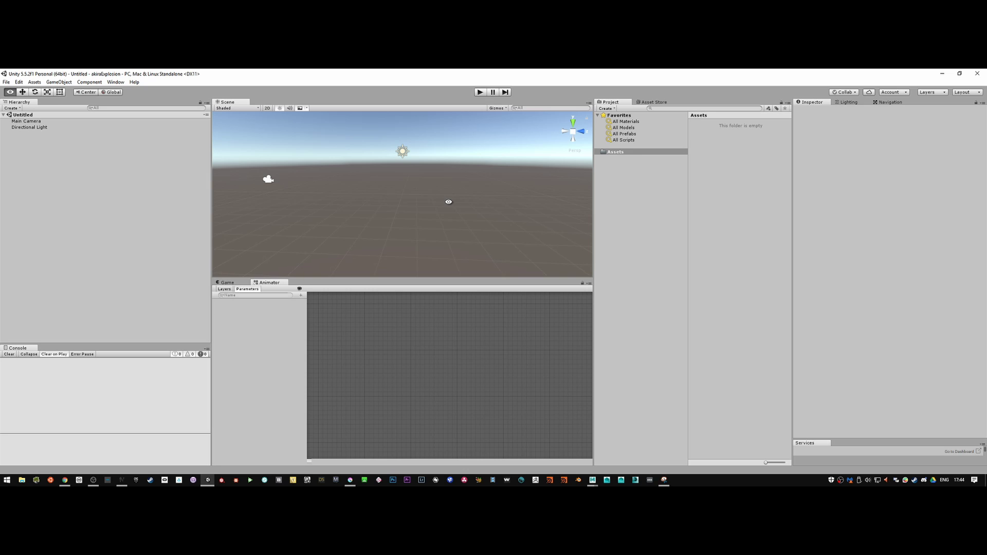
key(alt+Tab)
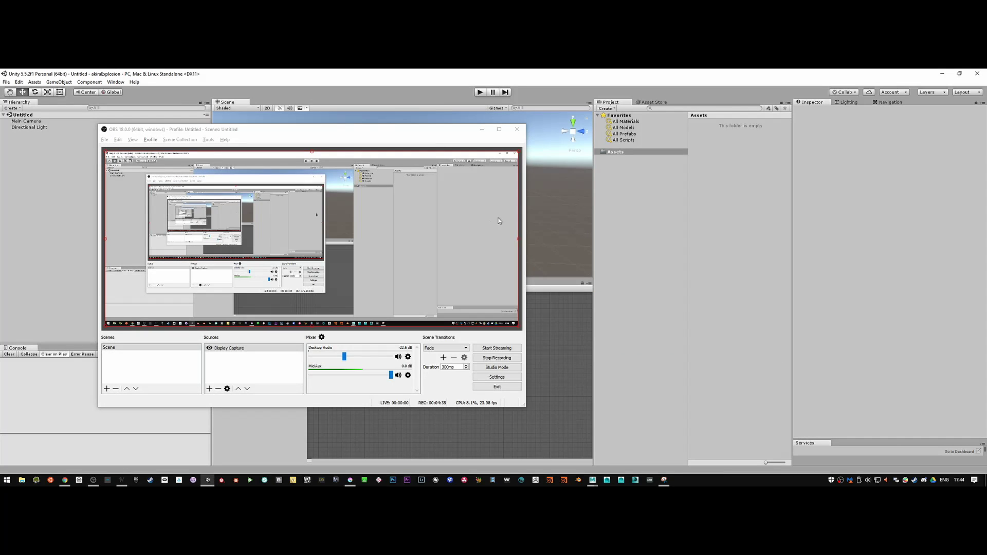
click(482, 129)
click(664, 480)
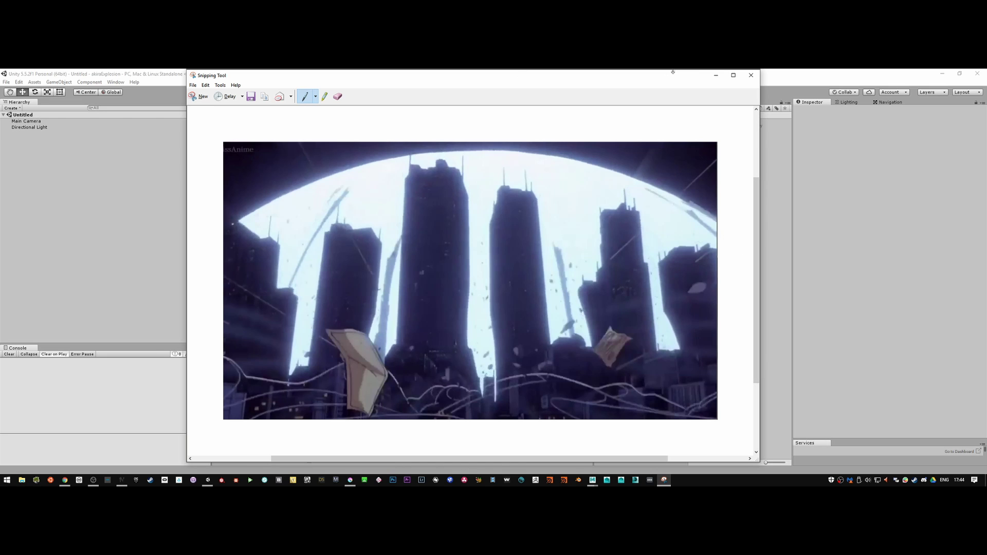
click(715, 75)
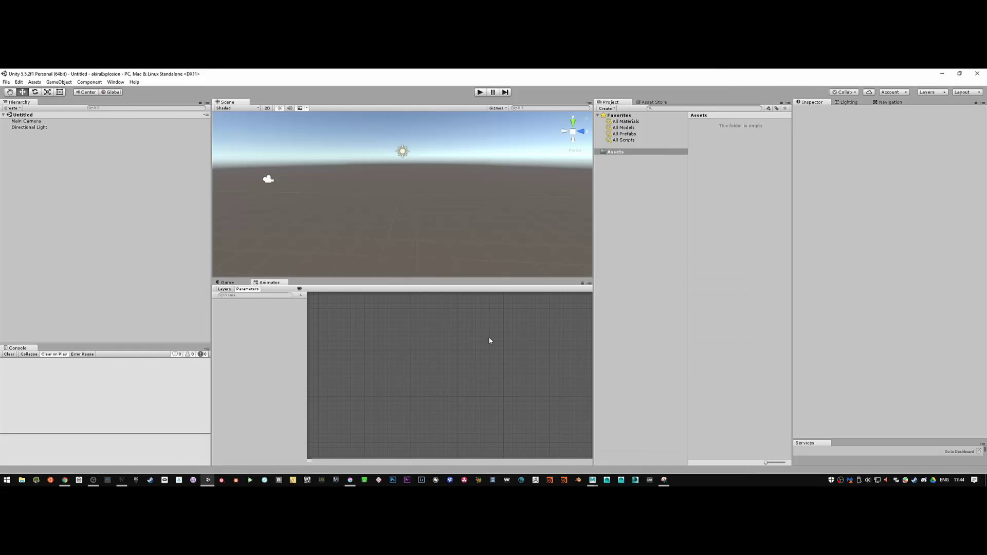
Step: Show the Game view, inspect its resolution options and review the reference frame in Snipping Tool again
click(225, 283)
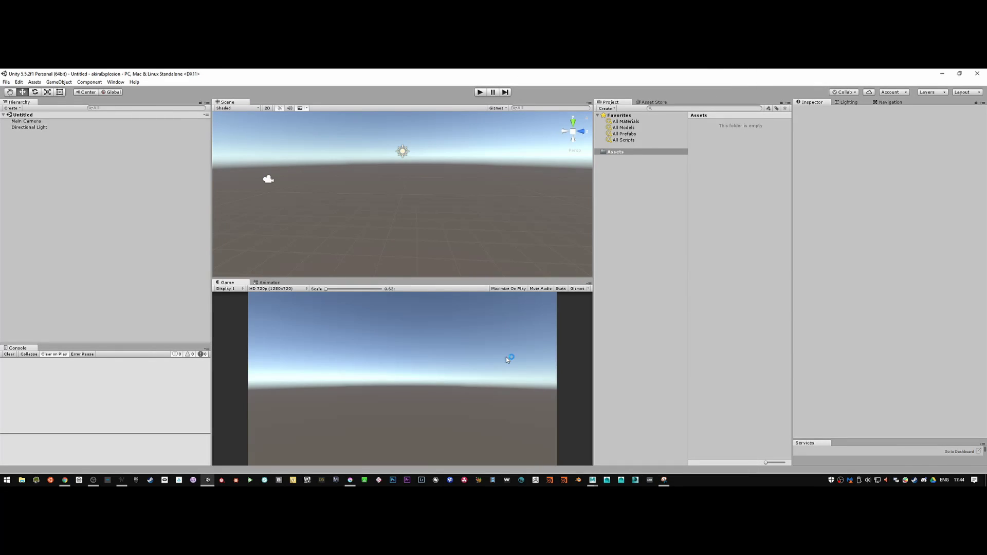
click(304, 290)
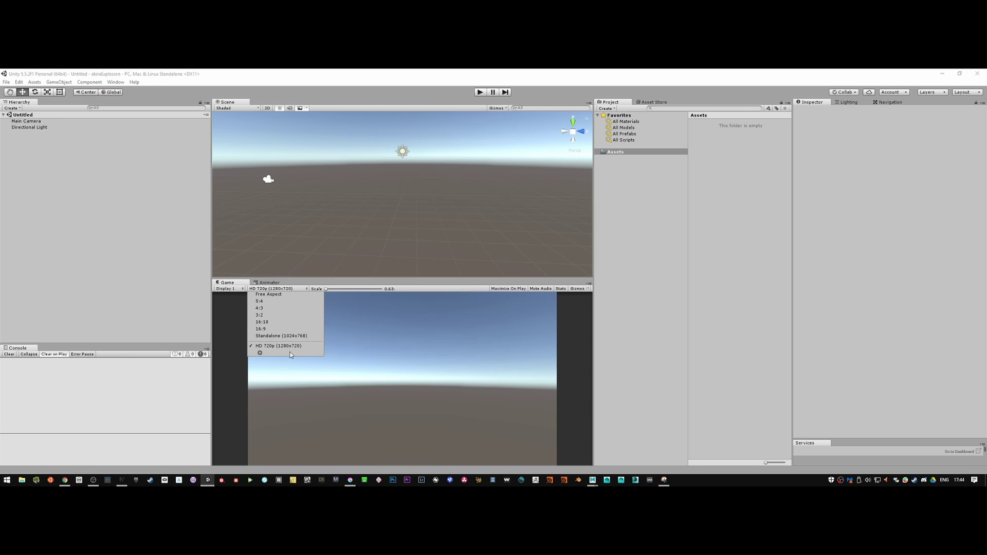
click(362, 72)
key(alt+Tab)
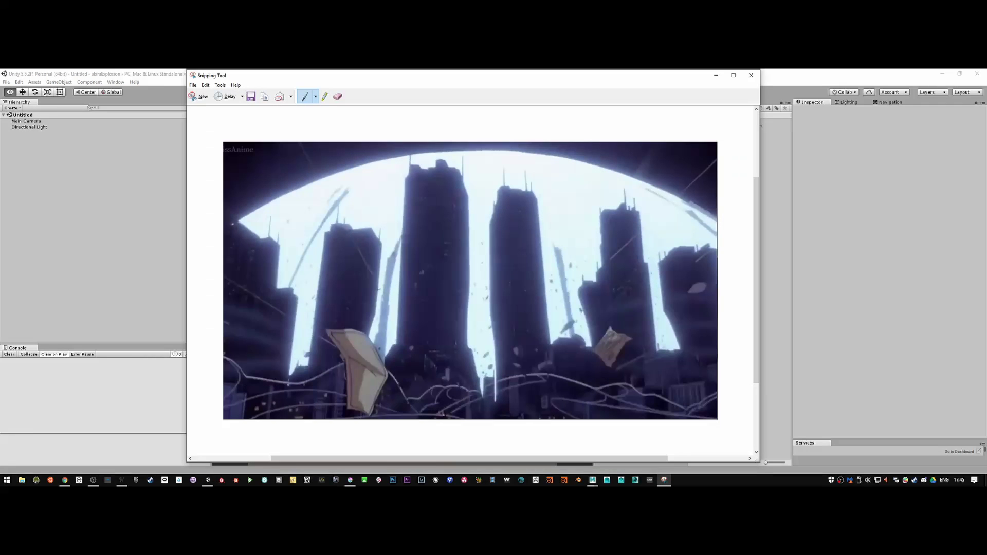
click(716, 75)
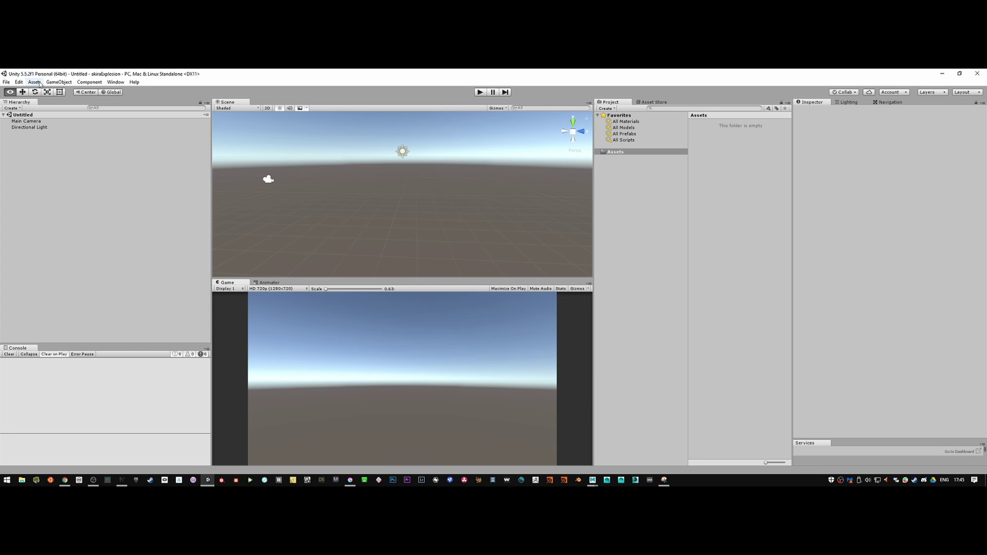
Step: Add a plane to the scene as ground and scale it uniformly to about 14.25
click(58, 82)
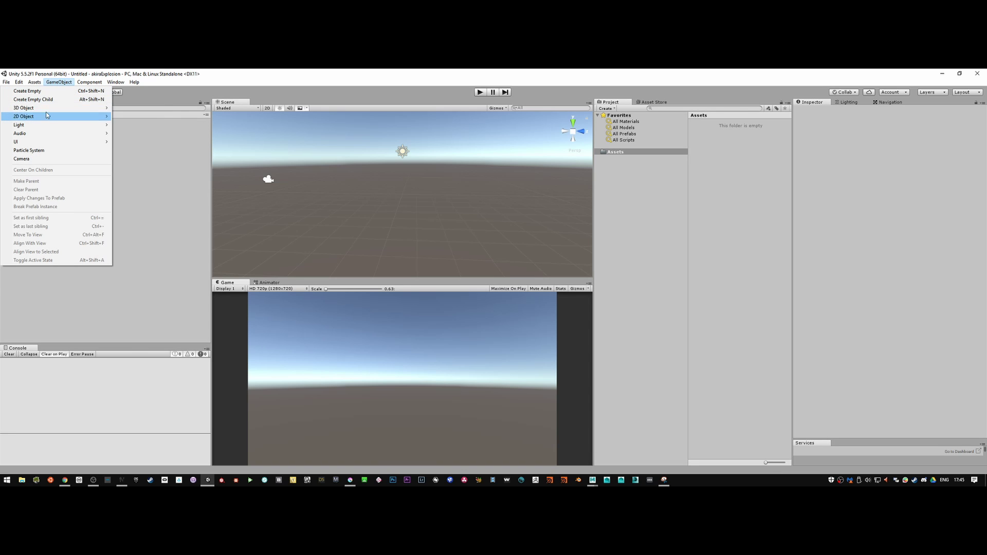
mouse_move(51, 109)
click(130, 142)
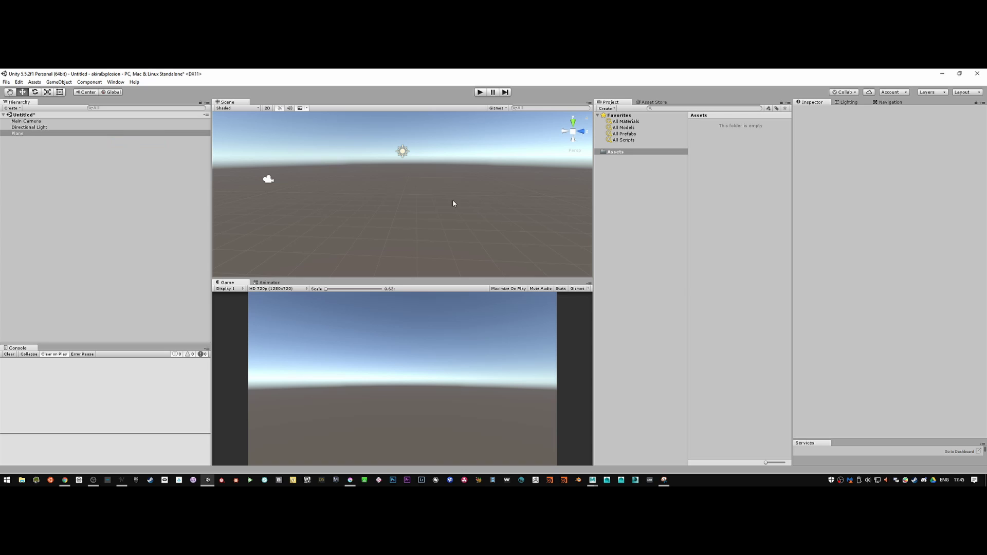
drag(404, 194, 920, 212)
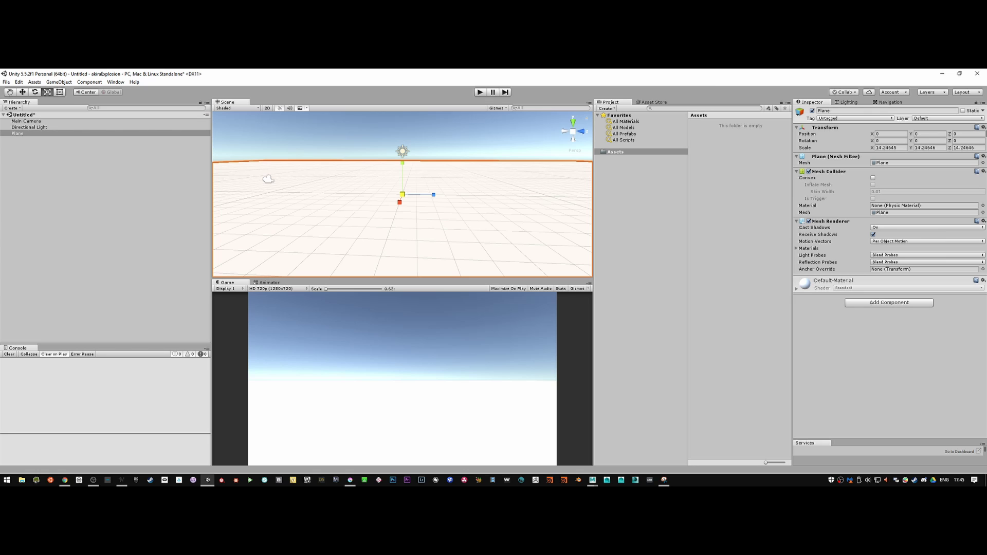
Step: Create a material named ground_mat in the Assets folder and assign it to the plane
right_click(618, 152)
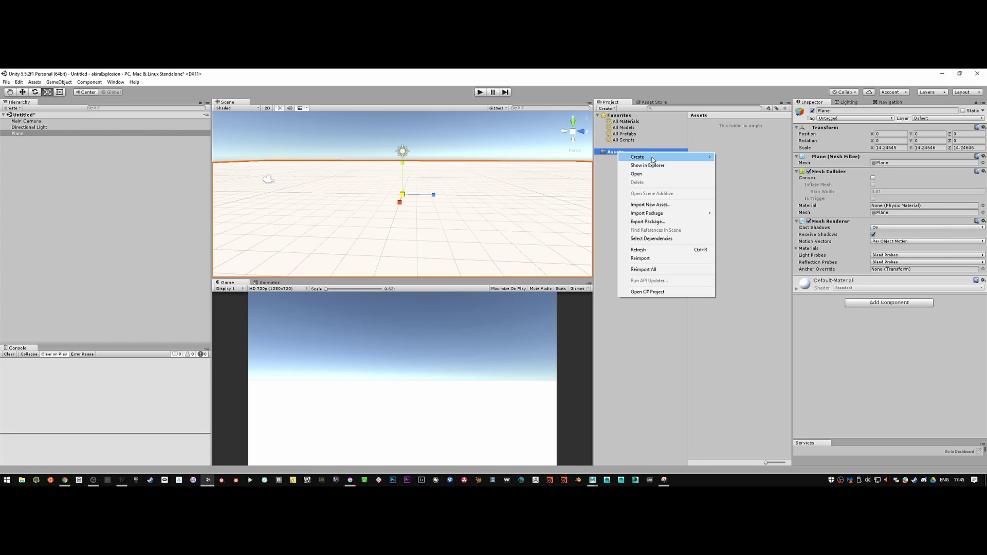
mouse_move(669, 157)
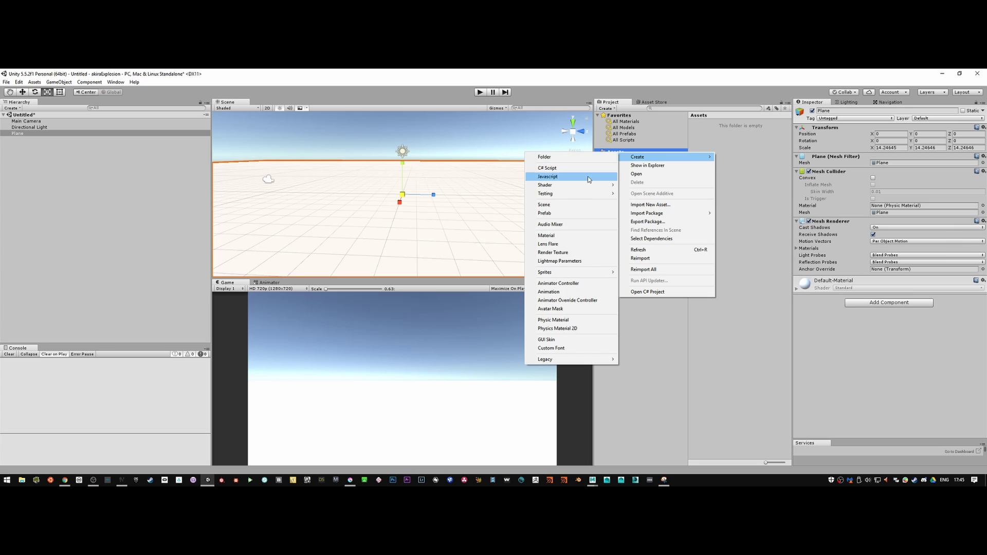
click(592, 236)
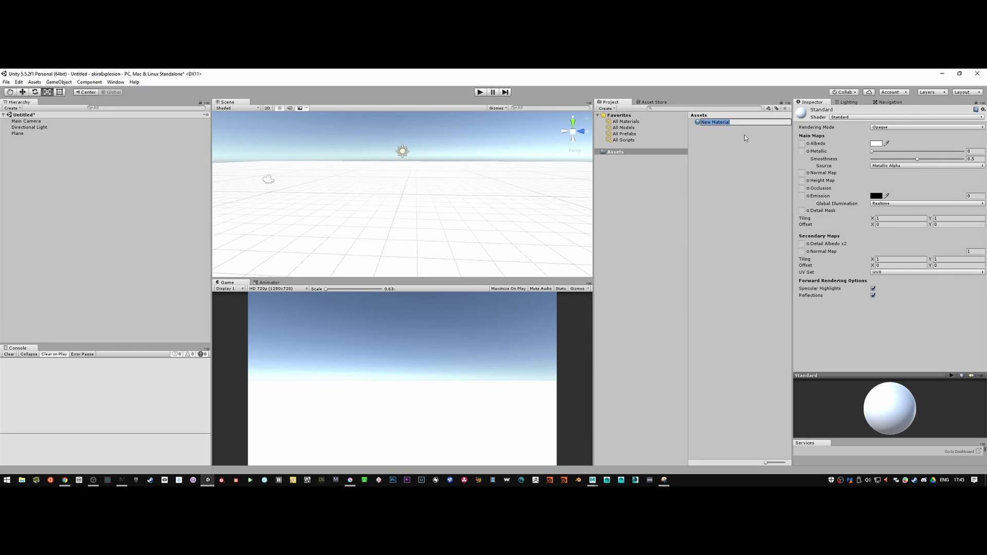
text(ground_mat)
key(Return)
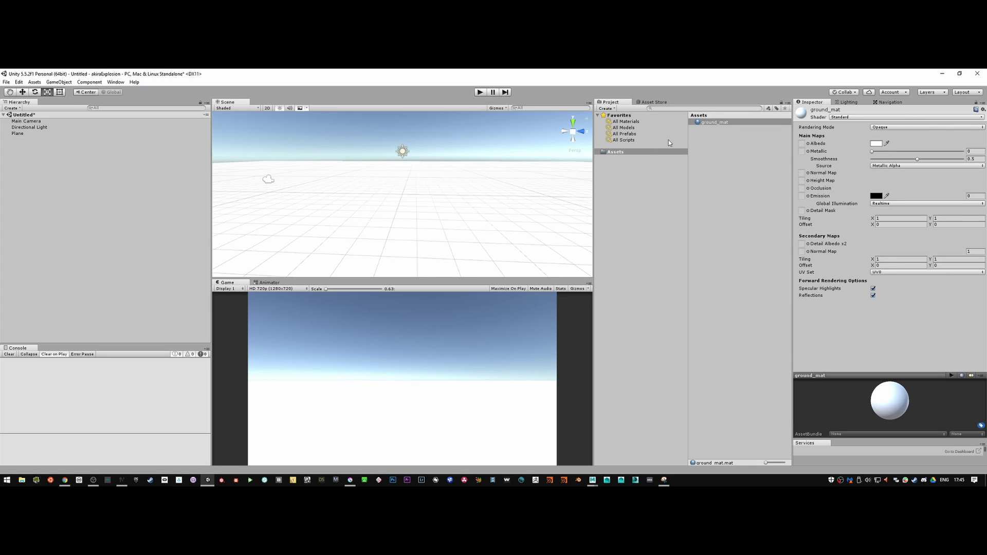
Step: Give ground_mat a dark grey albedo of 131313 and a smoothness of 0
click(880, 144)
drag(788, 226, 756, 282)
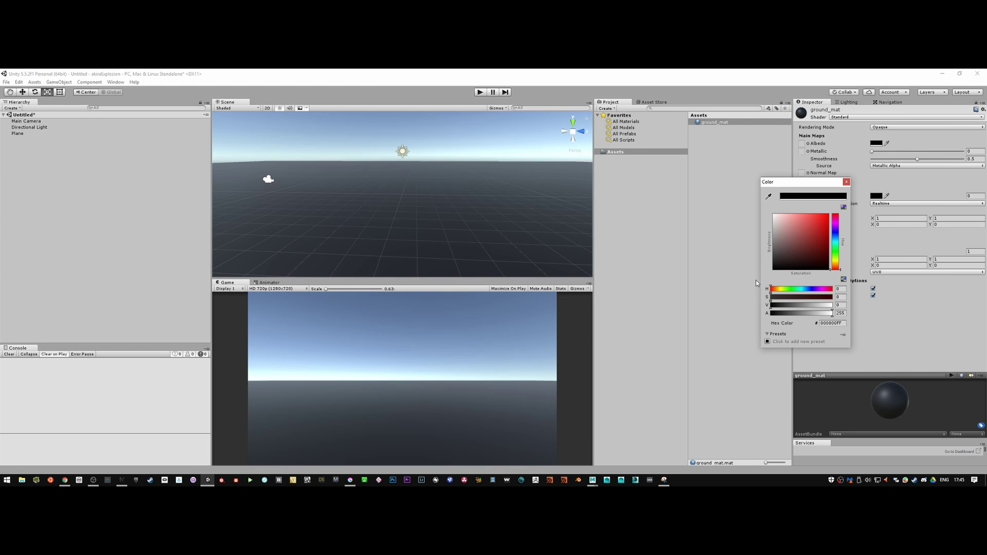
click(847, 181)
drag(918, 159, 852, 149)
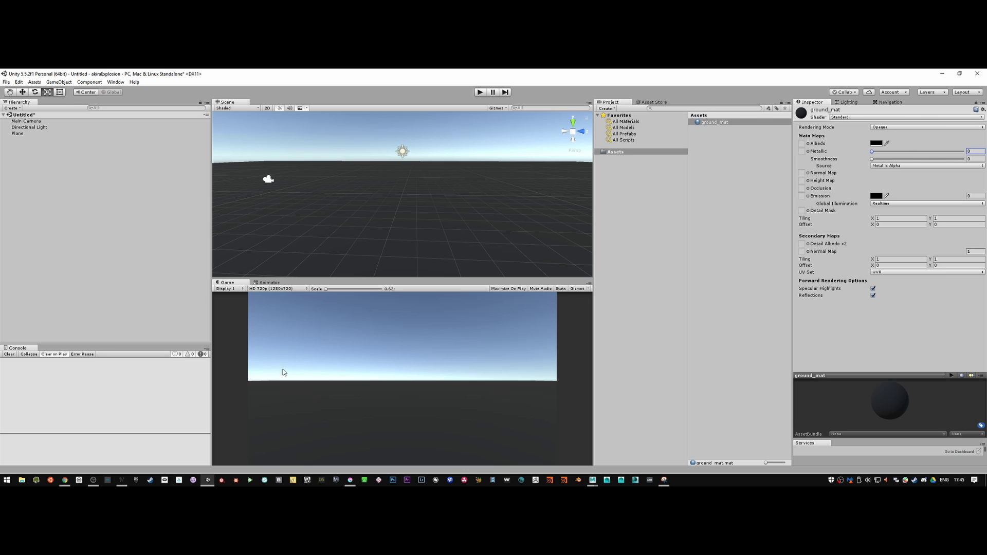
click(876, 143)
click(775, 261)
drag(775, 264, 771, 267)
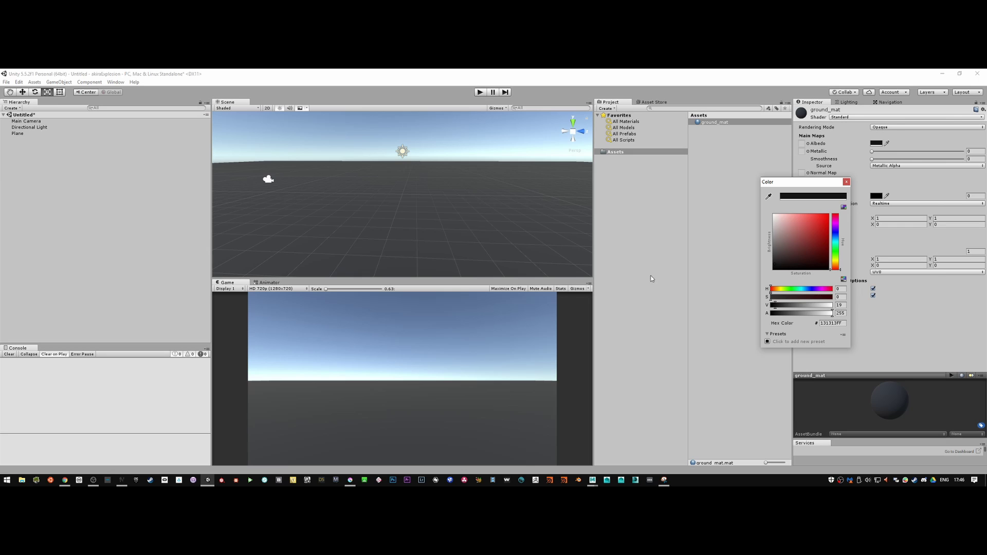
click(847, 182)
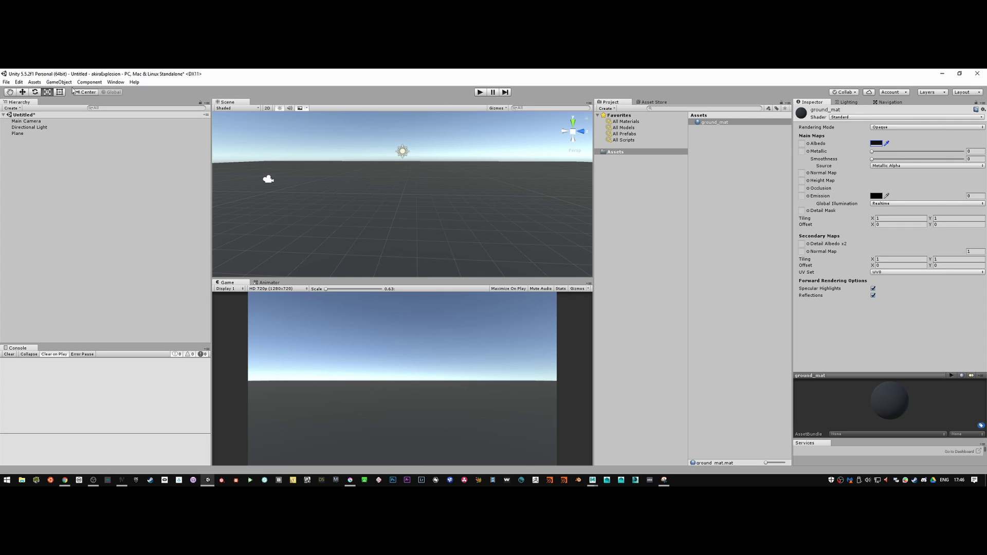
Step: Add a sphere at the scene origin and scale it uniformly to about 13.79
click(59, 82)
mouse_move(70, 111)
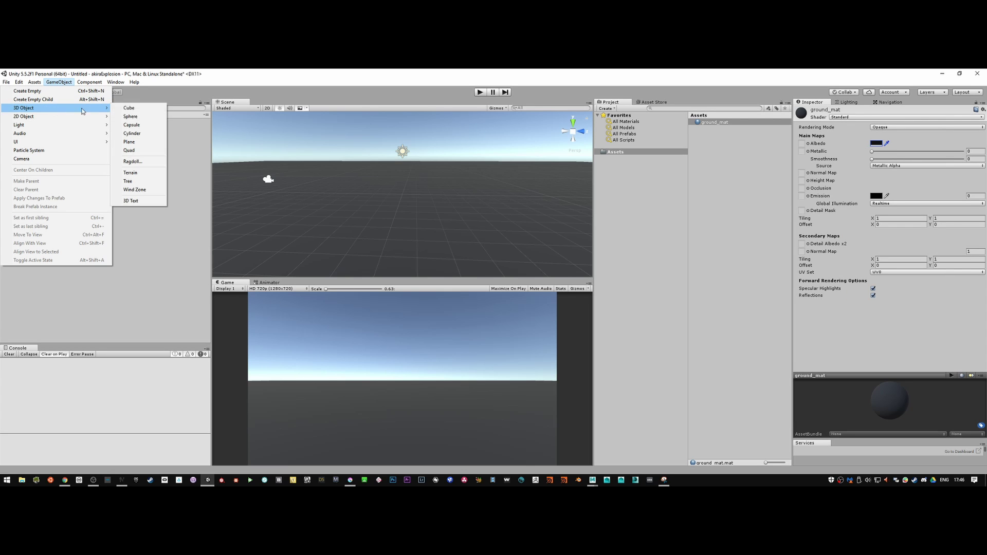
click(147, 118)
drag(408, 195, 900, 171)
alt+scroll(483, 213, down, 5)
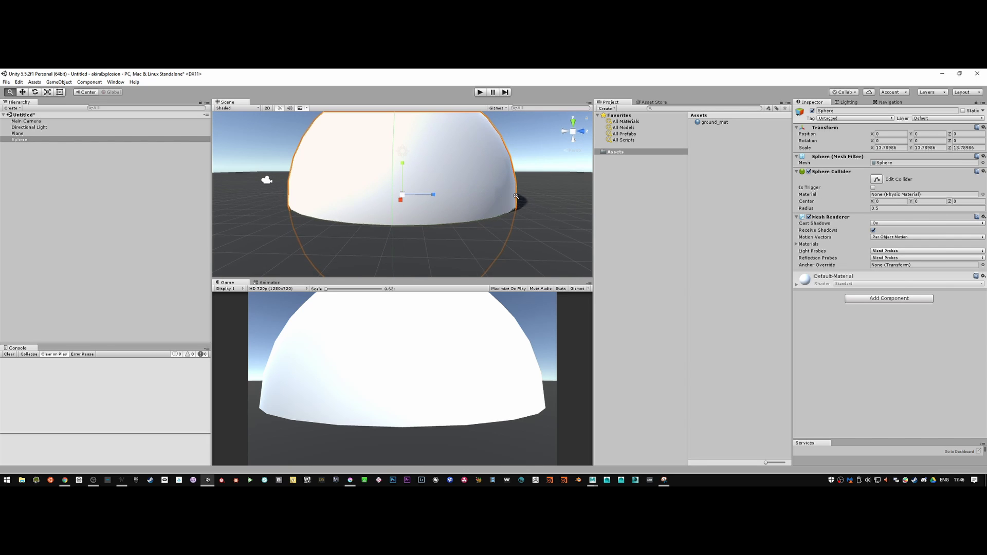
alt+drag(465, 223, 442, 215)
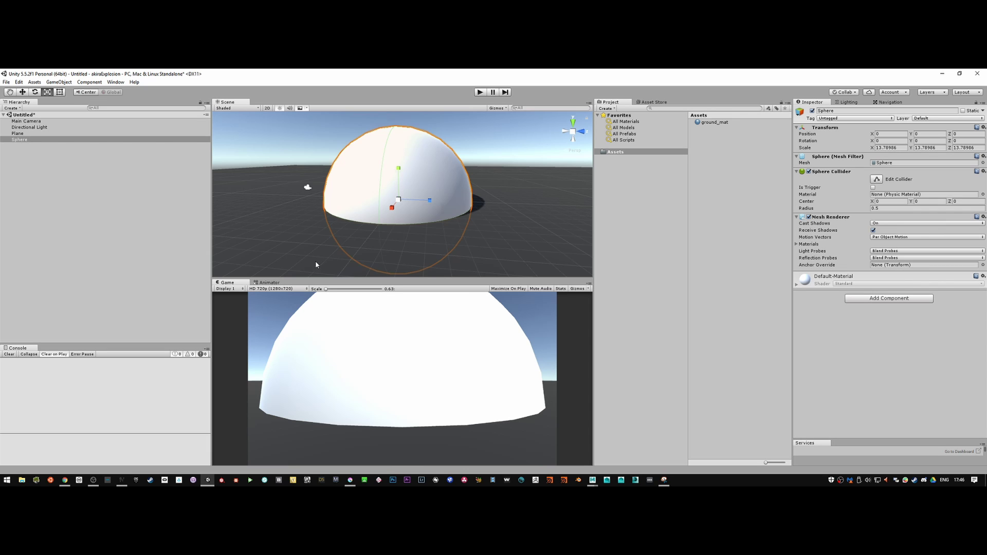
Step: Delete the sphere from the scene
click(28, 135)
click(28, 139)
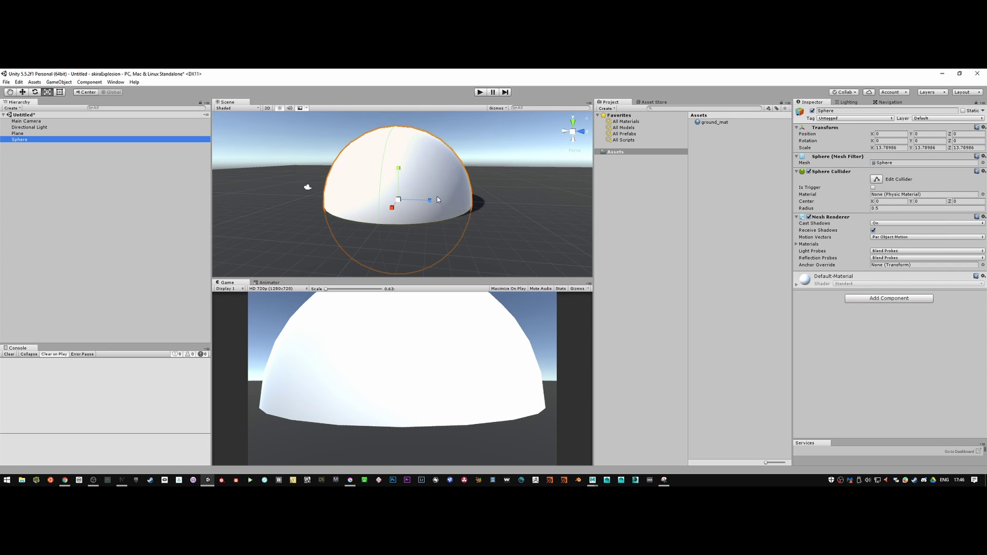
key(Delete)
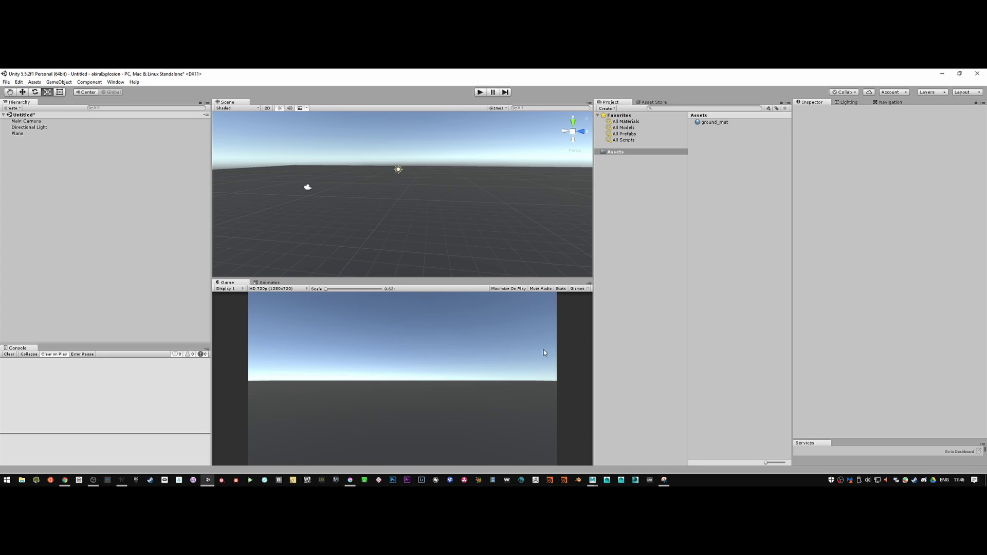
Step: Switch to Maya, create a polygon sphere and scale it uniformly to about 8.8
click(592, 479)
click(630, 453)
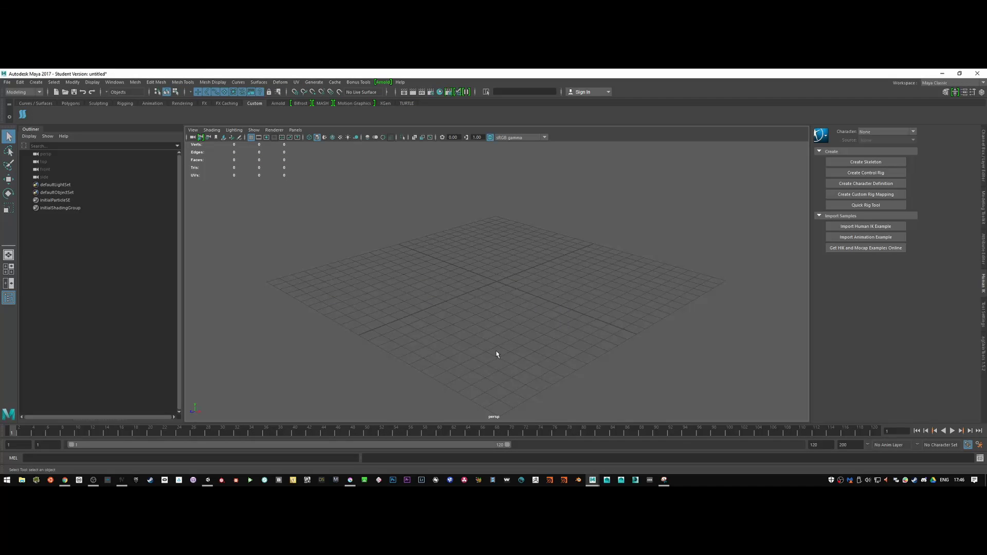
click(36, 82)
mouse_move(77, 110)
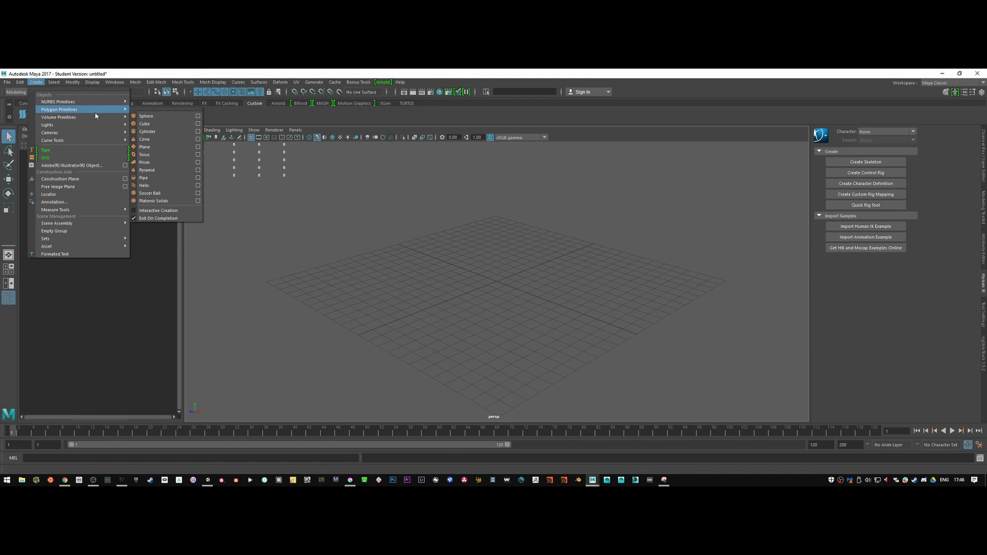
click(166, 118)
key(r)
drag(498, 282, 699, 264)
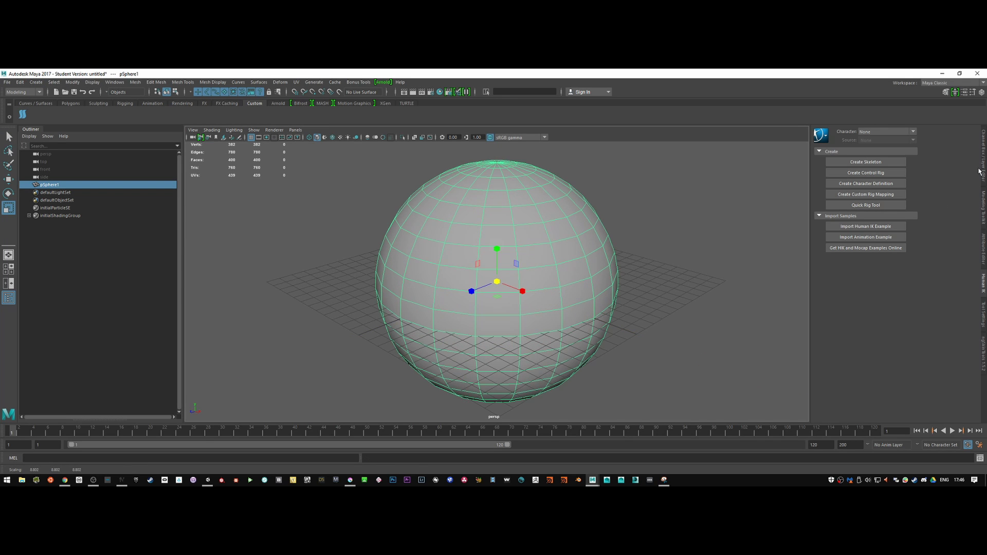
Step: Set the sphere's axis and height subdivisions to 50 each
click(983, 154)
click(892, 316)
scroll(921, 313, down, 2)
click(934, 311)
shift+click(932, 316)
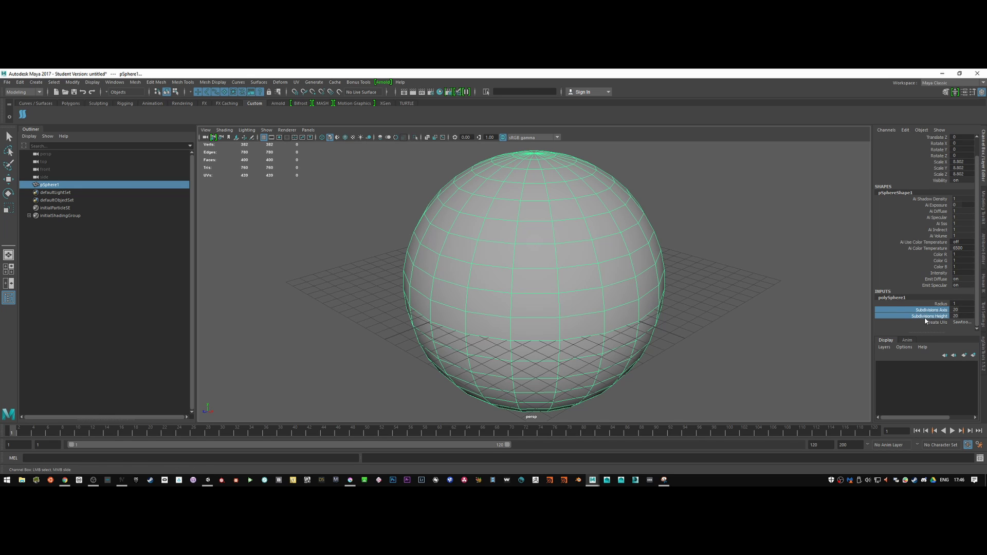
middle_drag(543, 318, 684, 308)
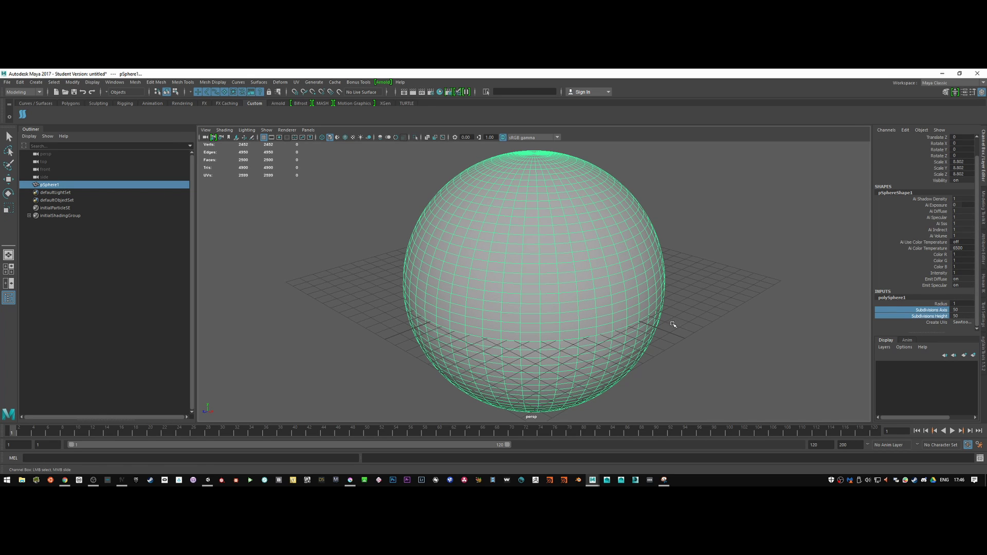
alt+drag(605, 327, 739, 282)
key(r)
click(698, 293)
click(614, 259)
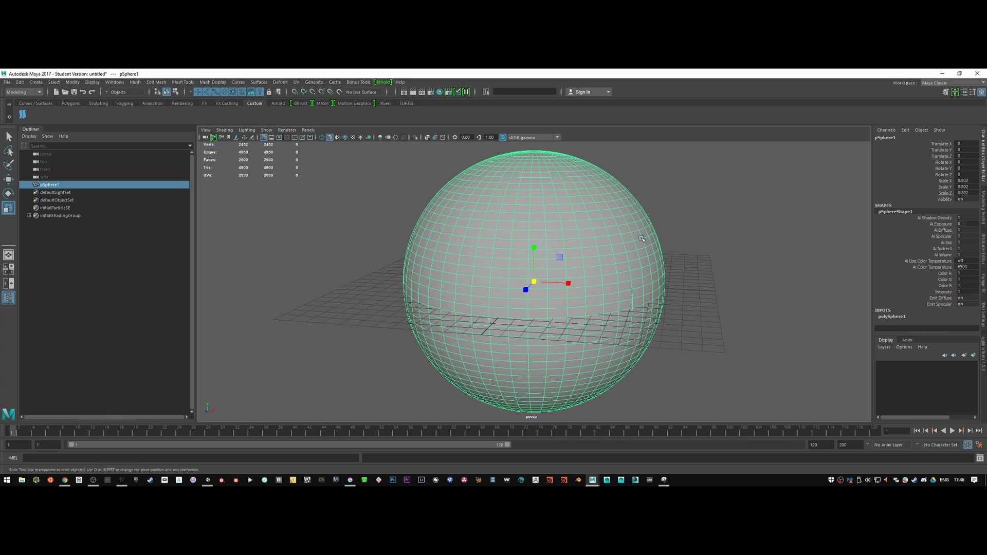
Step: Set the sphere's axis and height subdivisions to 100 each and deselect it
click(883, 317)
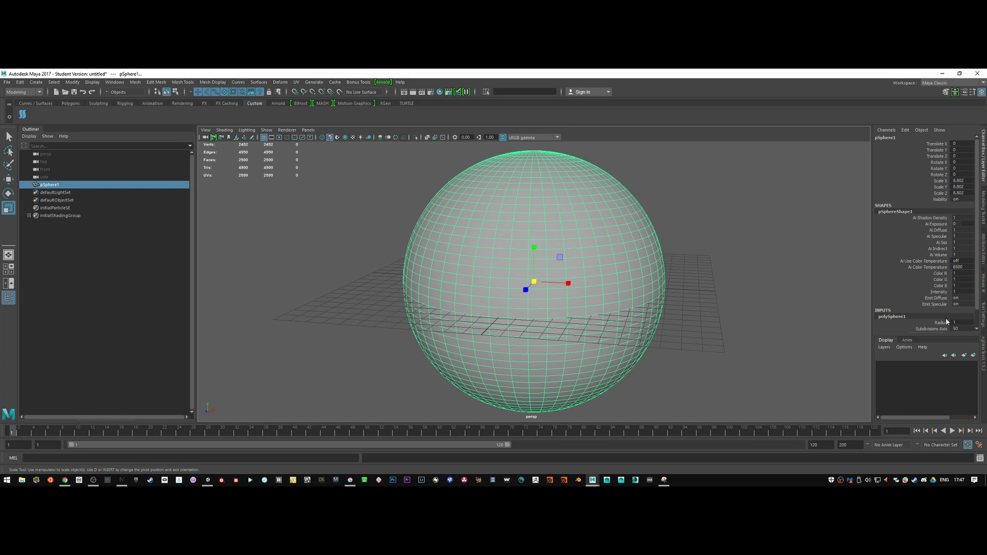
scroll(920, 316, down, 1)
double_click(960, 310)
text(100)
key(Tab)
text(10)
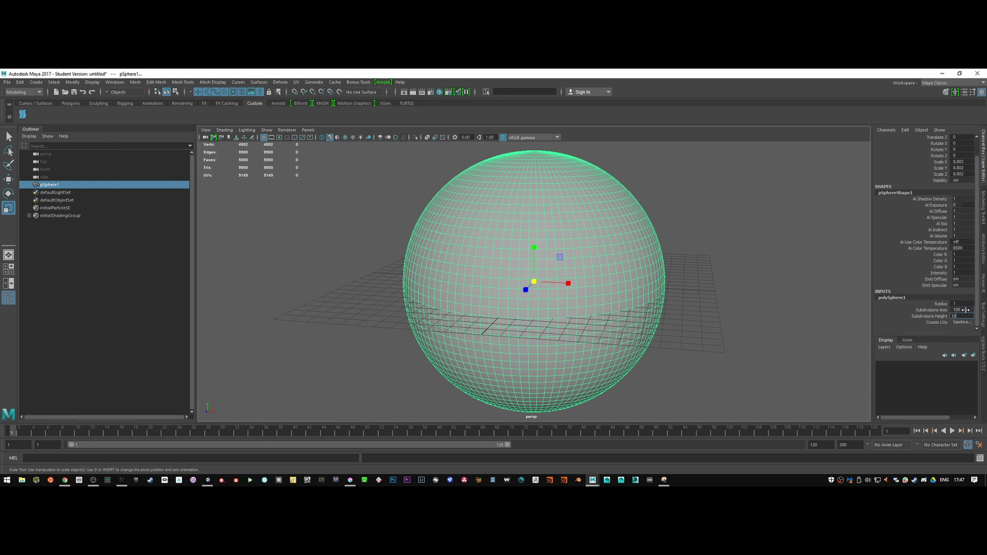
text(0)
key(Return)
alt+drag(600, 205, 684, 254)
click(665, 205)
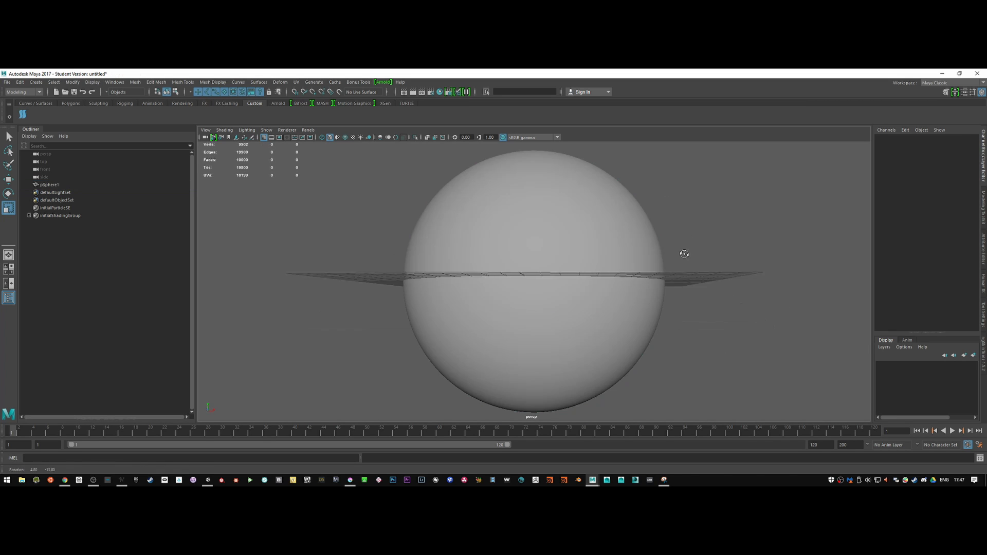
Step: Delete all faces of the sphere below its equator, leaving the upper hemisphere
click(636, 257)
right_click(636, 256)
scroll(567, 283, up, 5)
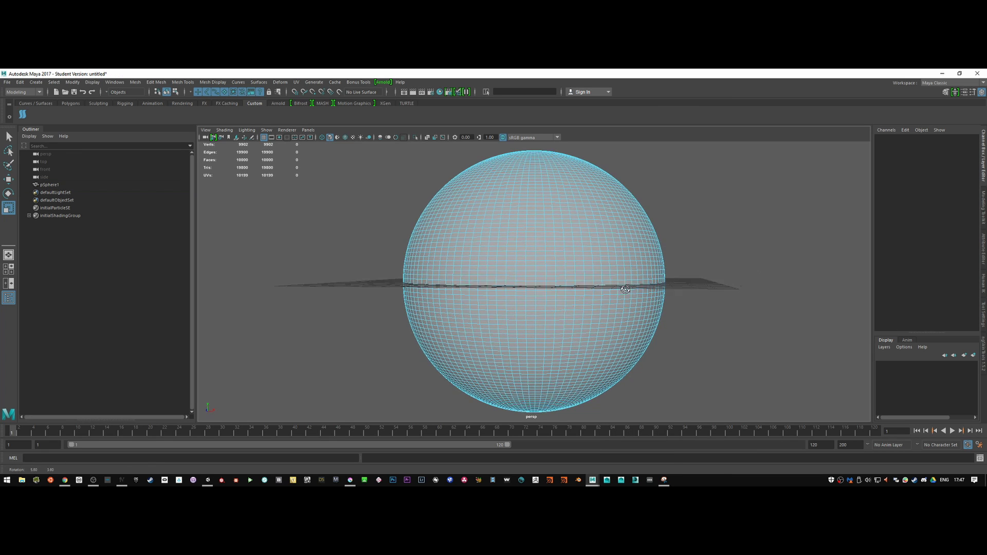
click(568, 283)
key(q)
shift+double_click(581, 283)
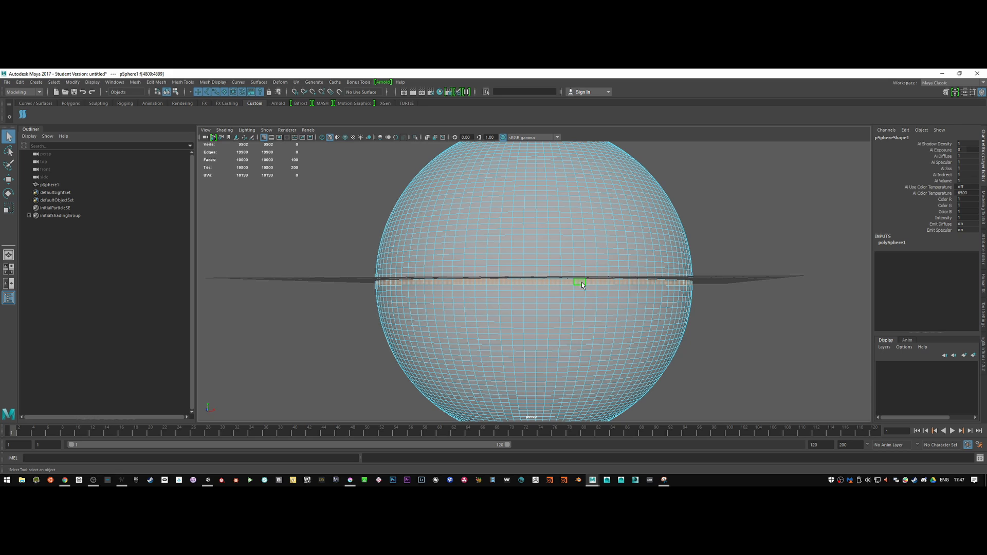
double_click(586, 307)
key(Delete)
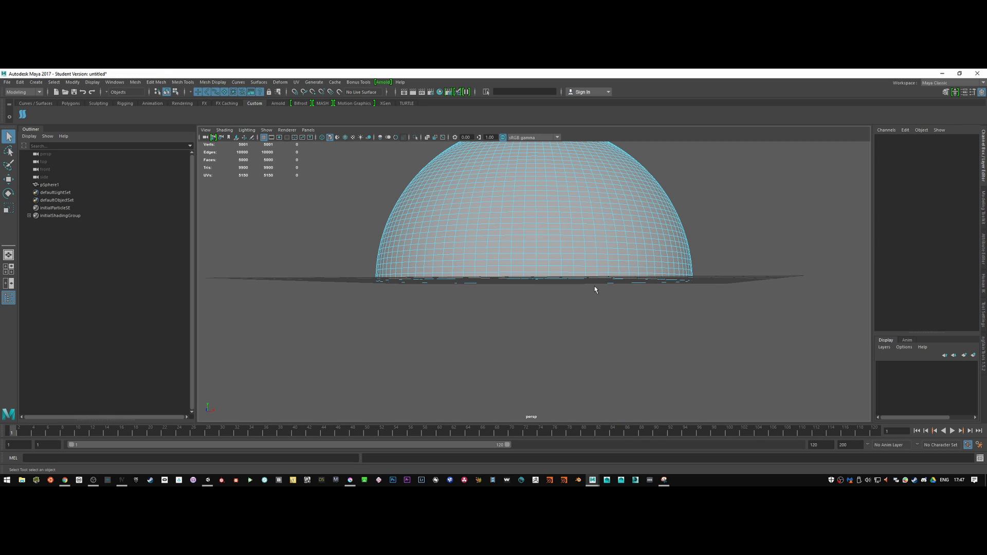
Step: Extrude the complete border edge loop around the hemisphere's open base
right_click(590, 233)
right_drag(624, 218, 625, 218)
alt+drag(617, 253, 565, 285)
right_click(587, 293)
right_drag(589, 240, 589, 240)
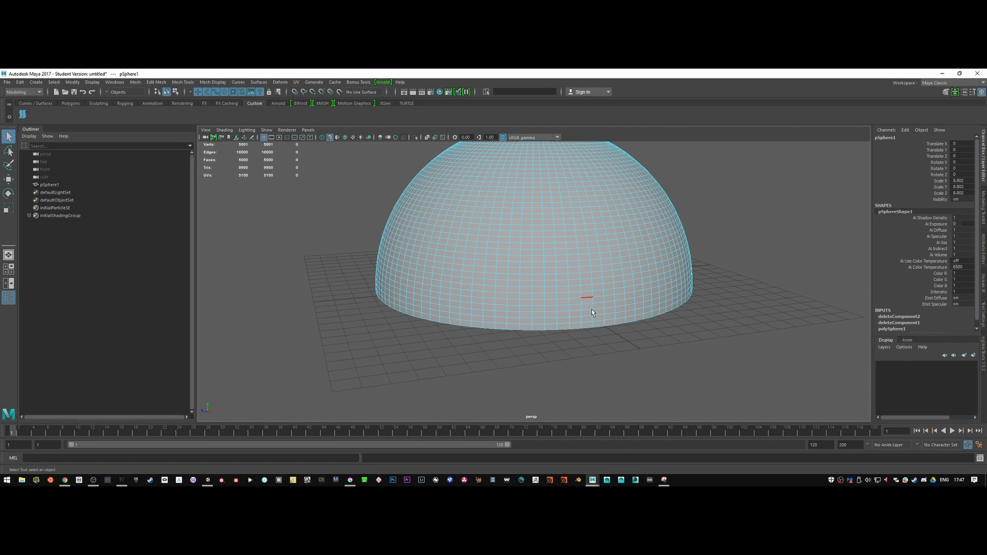
double_click(596, 328)
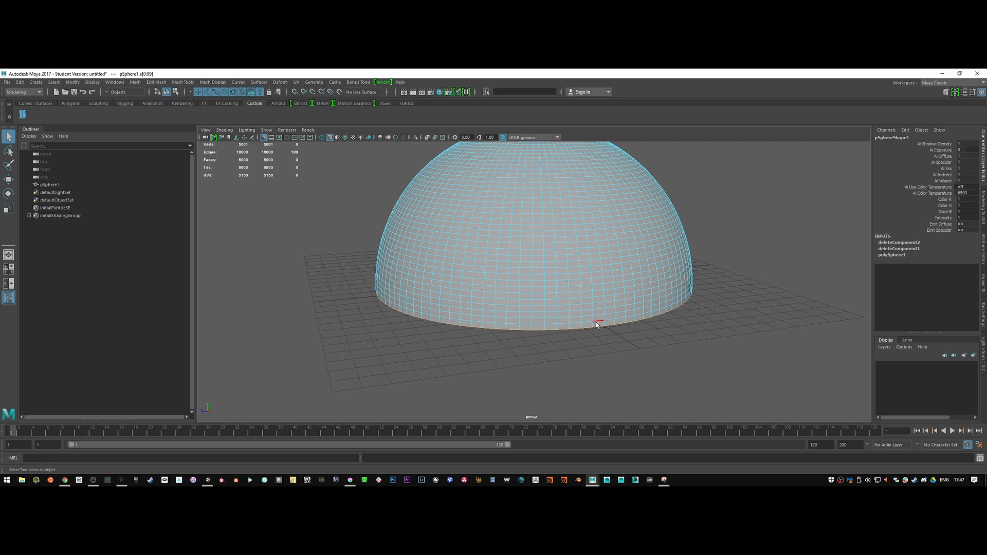
shift+right_click(594, 314)
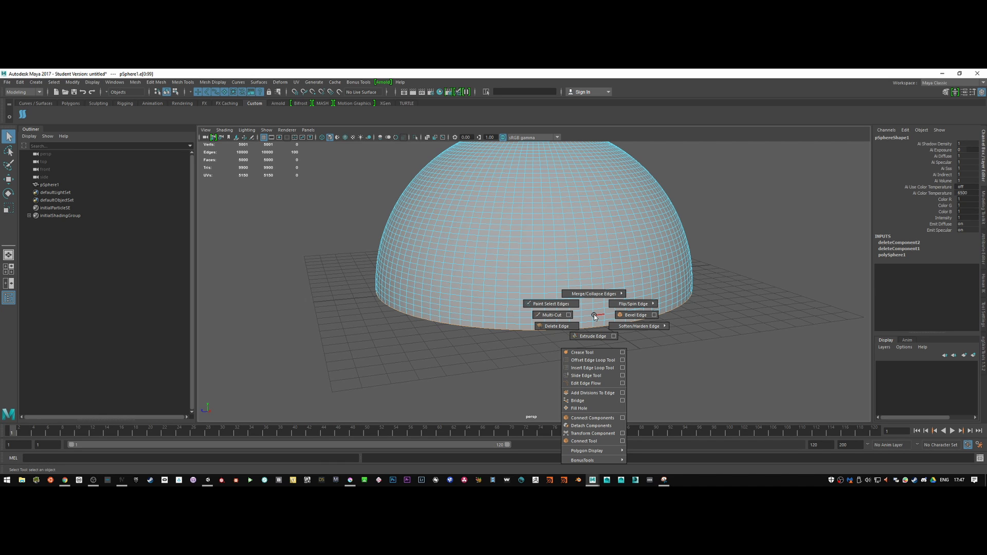
click(593, 336)
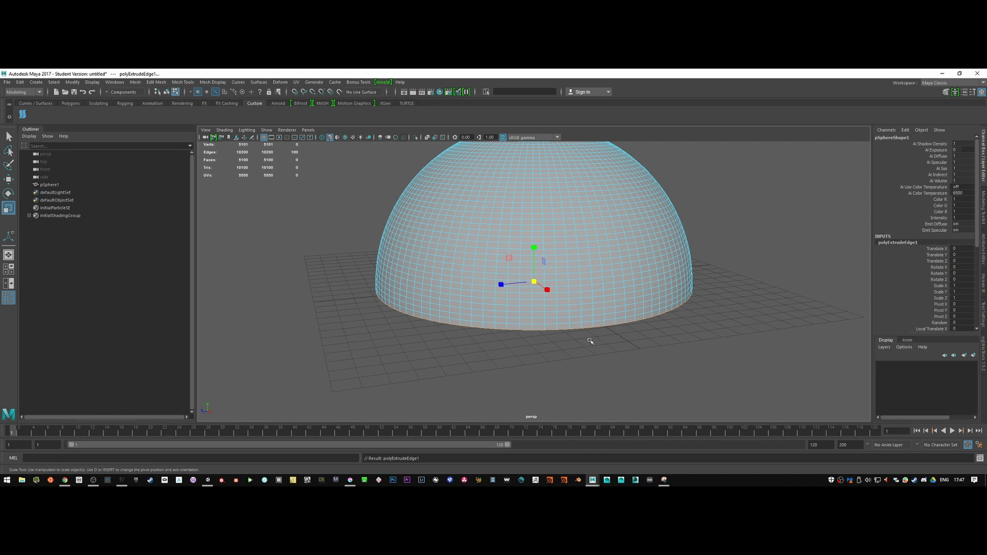
Step: Merge the extruded border edges to the centre to close the hemisphere's base, and return to object selection
alt+drag(529, 337, 570, 313)
shift+right_drag(595, 321, 602, 277)
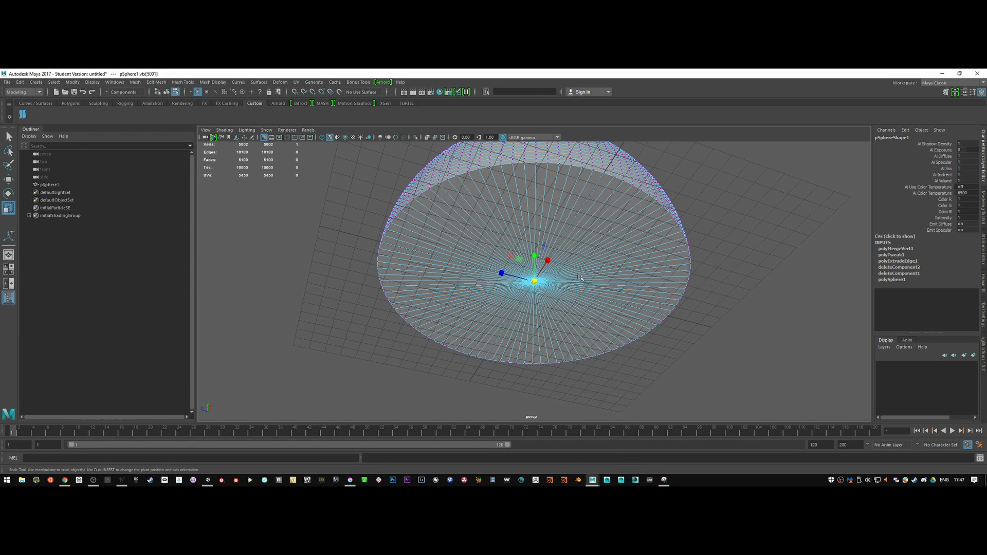
alt+drag(601, 277, 604, 279)
right_drag(605, 279, 619, 252)
alt+drag(619, 253, 595, 304)
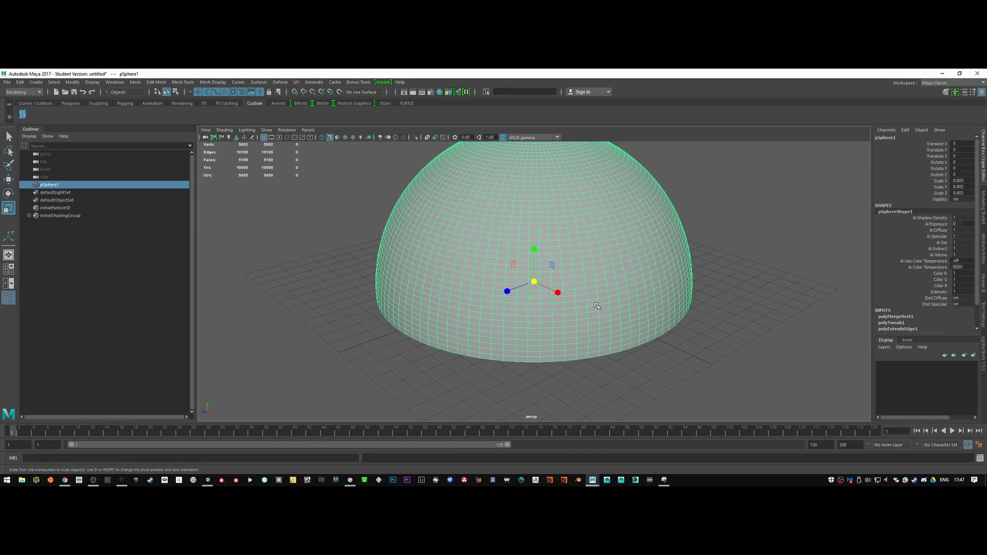
key(r)
alt+drag(585, 354, 485, 337)
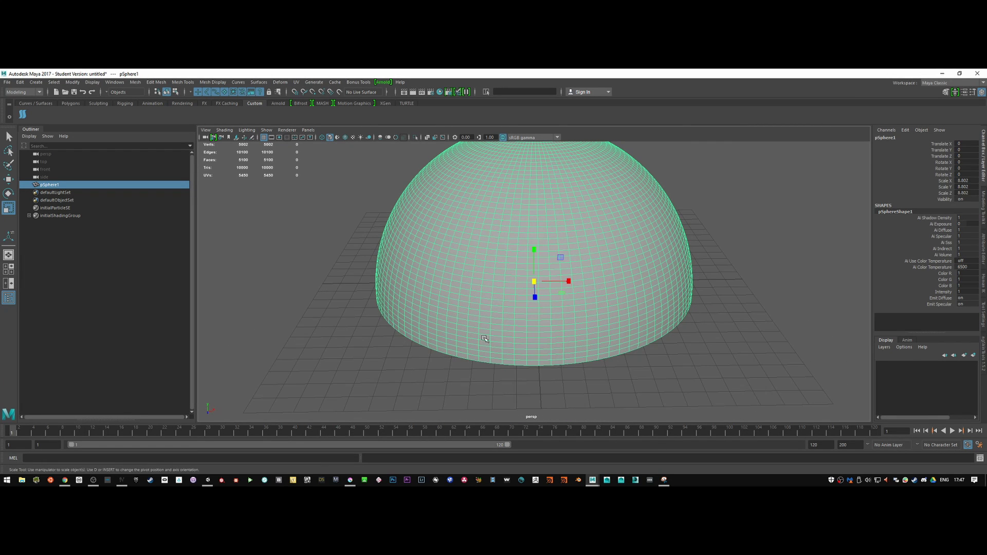
Step: Open the UV Editor and move the base cap's triangular UV shell outside the main UV tile, beside its lower left edge
click(7, 82)
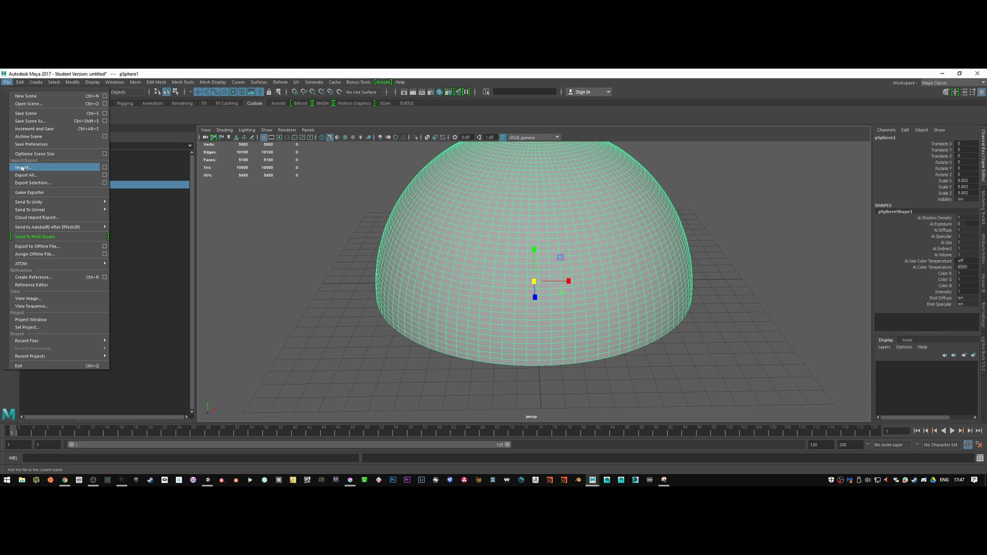
click(114, 82)
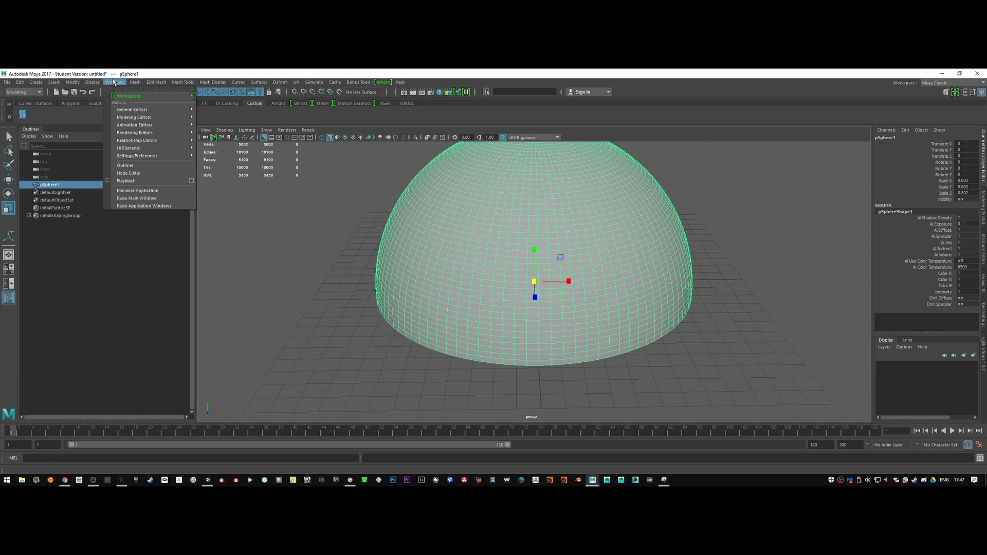
mouse_move(138, 142)
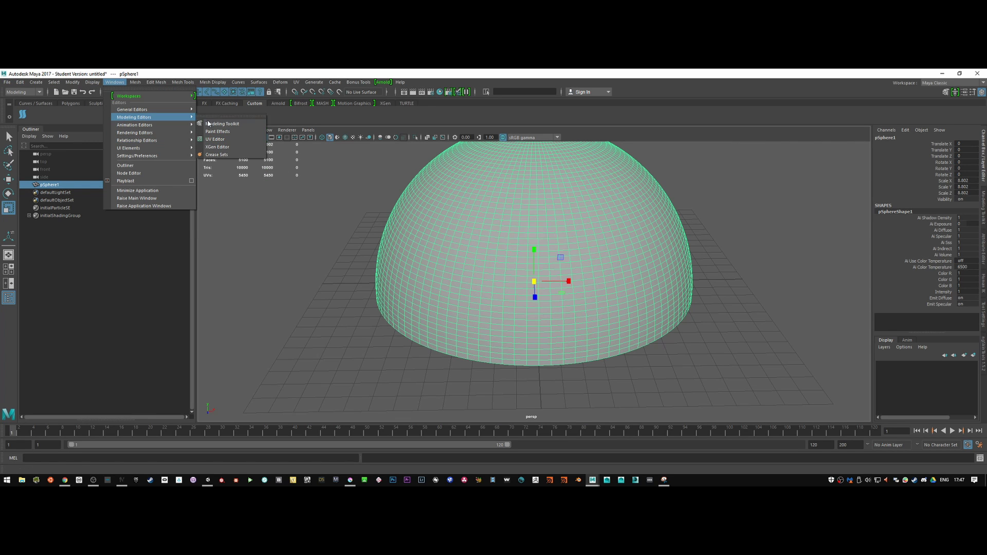
click(397, 252)
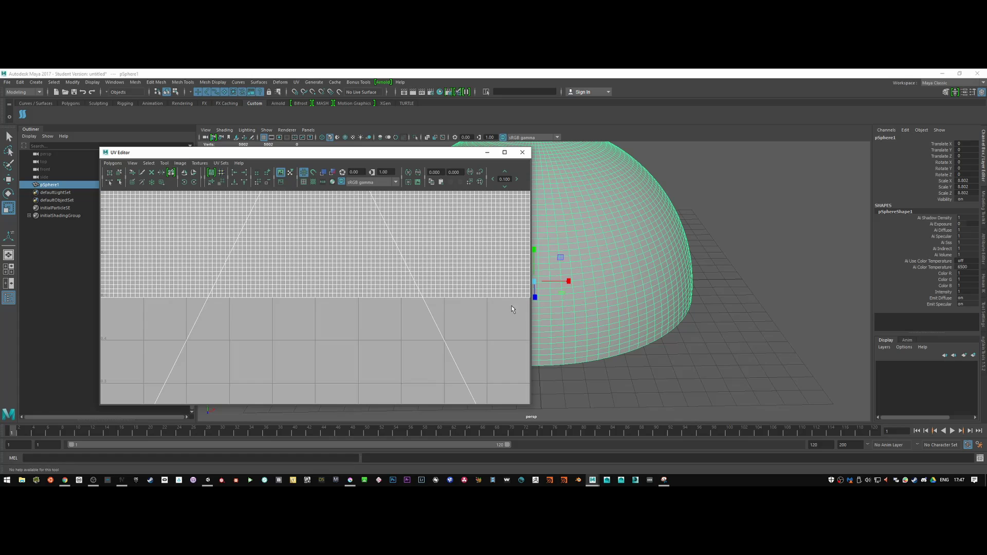
scroll(381, 301, down, 5)
right_drag(373, 324, 396, 323)
click(312, 268)
drag(307, 269, 222, 325)
key(w)
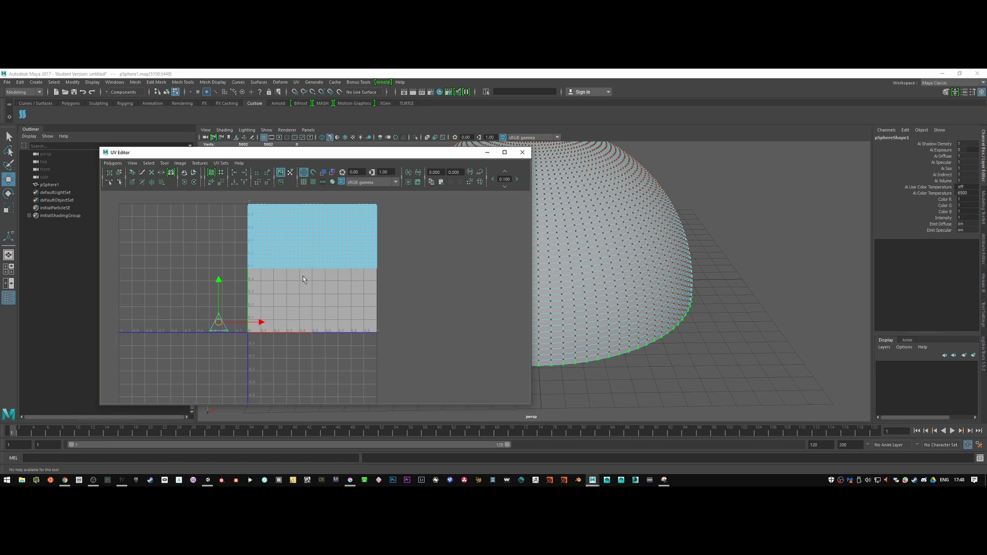
Step: Select the dome's rectangular UV shell and move it down into the lower half of the UV tile
drag(238, 200, 396, 280)
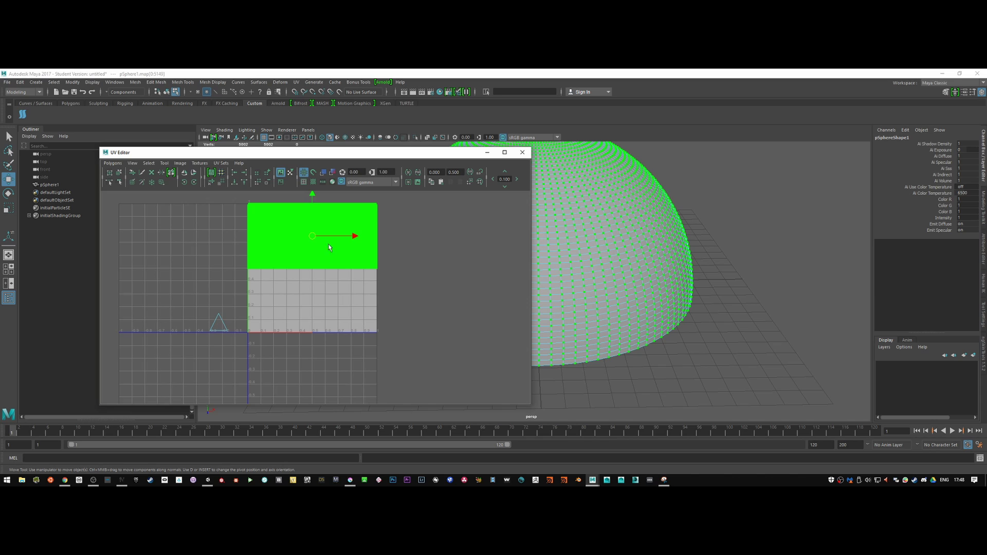
drag(312, 195, 316, 256)
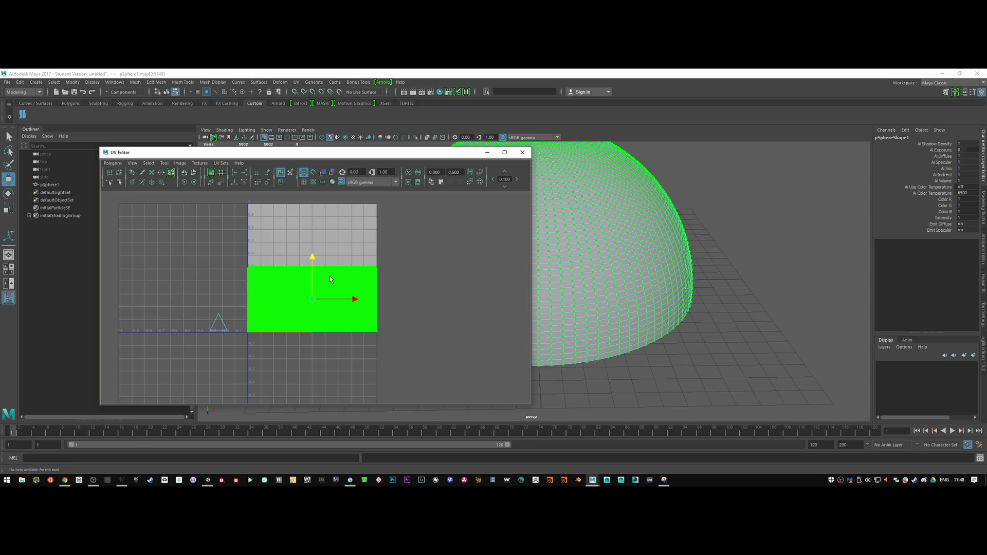
alt+middle_drag(341, 320, 360, 254)
scroll(393, 298, up, 5)
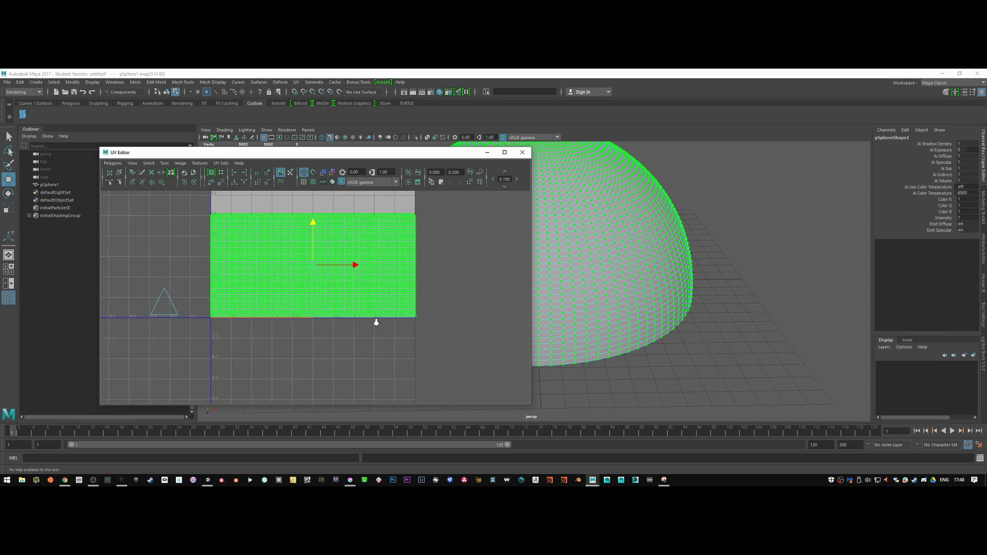
alt+middle_drag(393, 299, 394, 321)
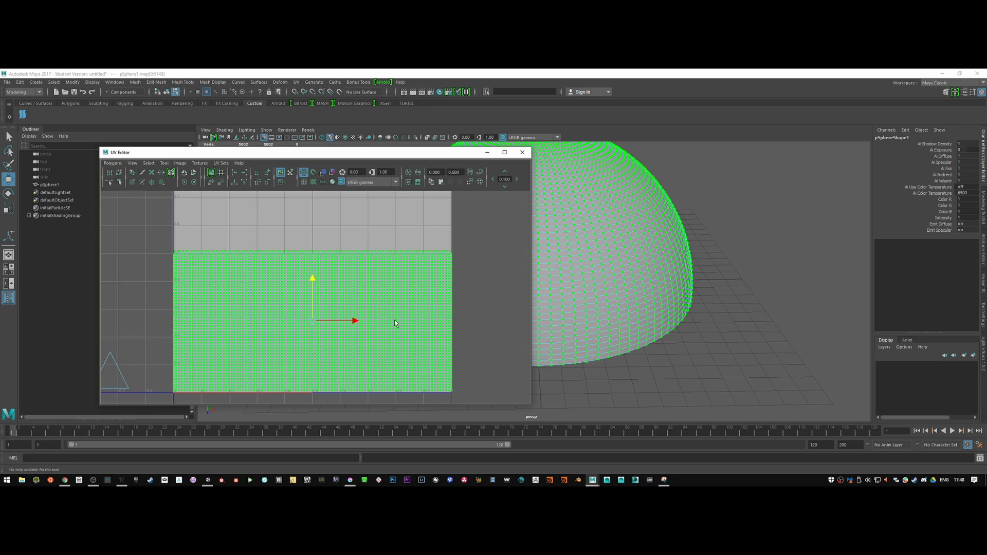
Step: Try to stretch the dome's UV shell vertically to fill the UV tile, and undo the scaling
scroll(311, 301, down, 2)
alt+middle_drag(311, 305, 304, 318)
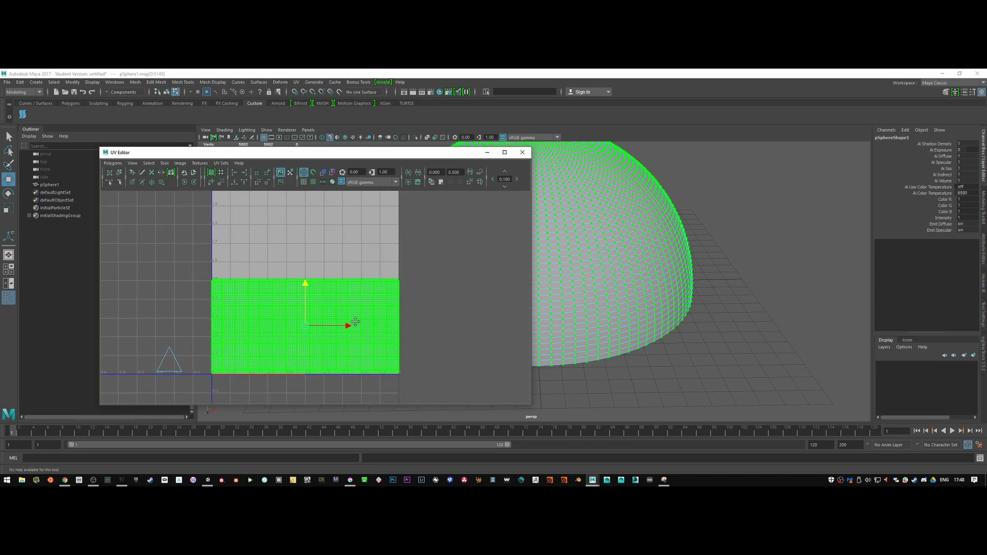
key(r)
drag(305, 286, 307, 242)
key(w)
mouse_move(365, 259)
alt+middle_down()
mouse_move(368, 280)
mouse_move(372, 270)
alt+middle_up()
key(ctrl+z)
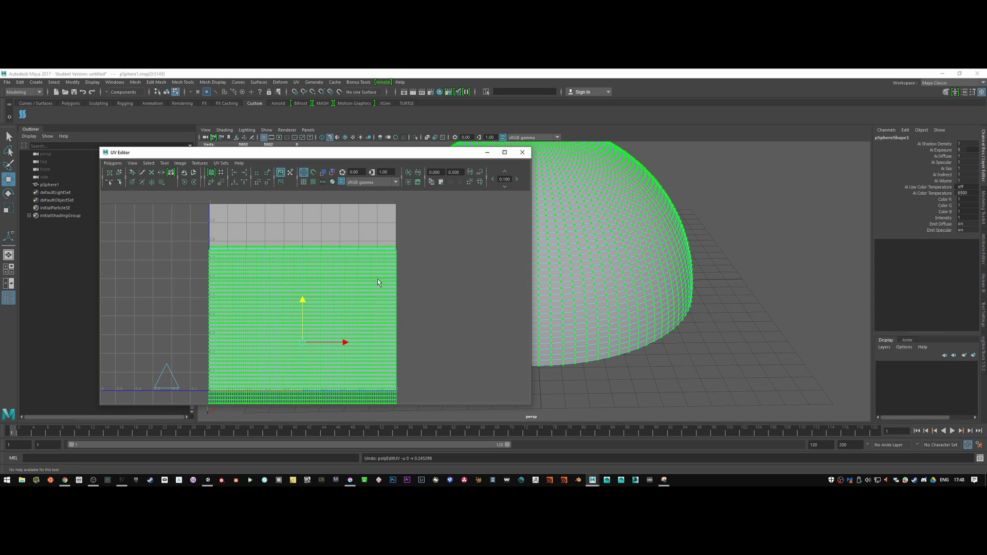
key(ctrl+z)
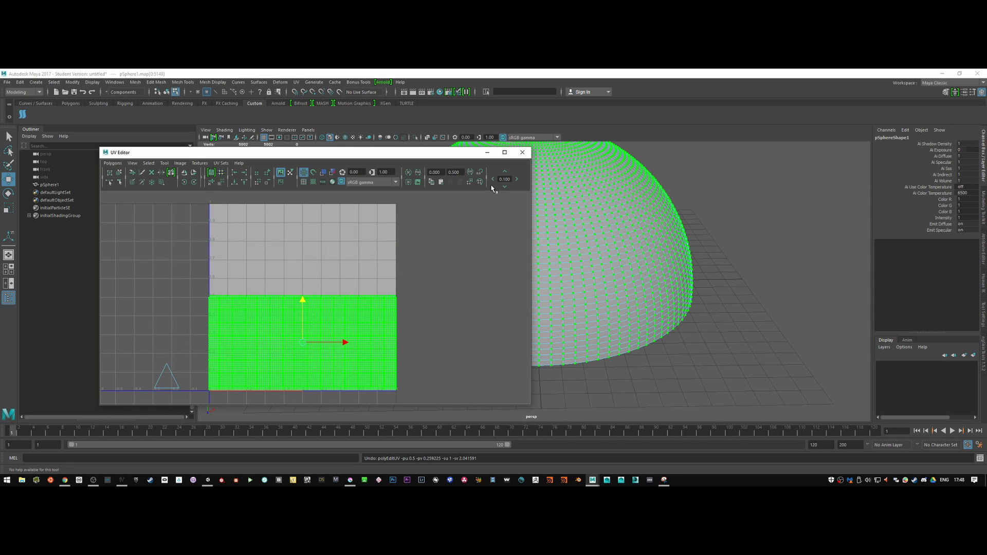
Step: Close the UV Editor and open the selection export for the whole dome object
click(523, 153)
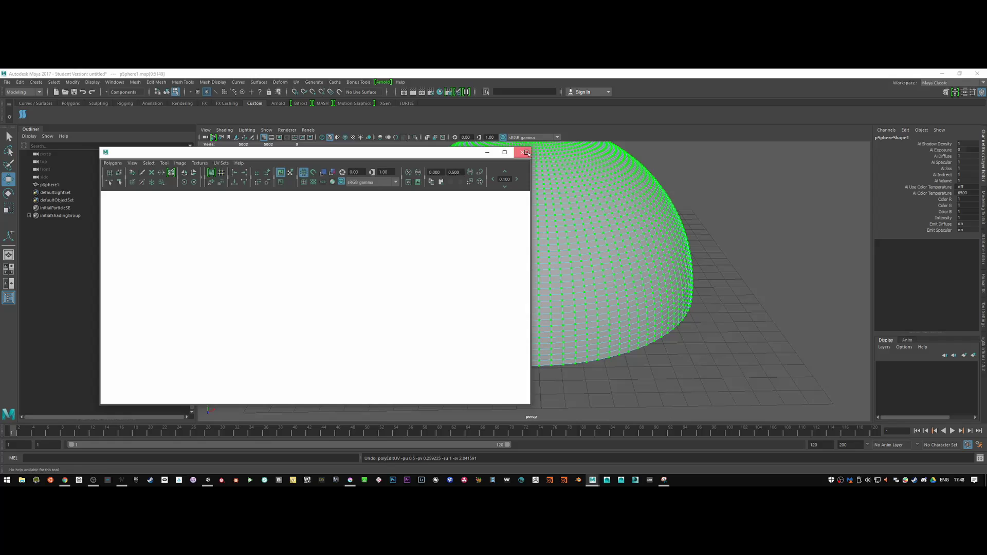
right_drag(537, 194, 588, 208)
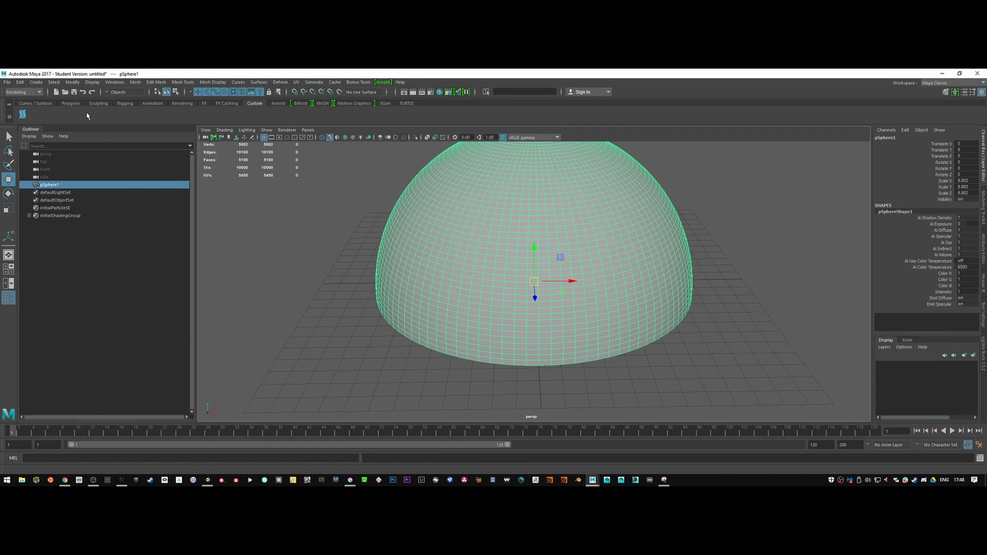
click(7, 81)
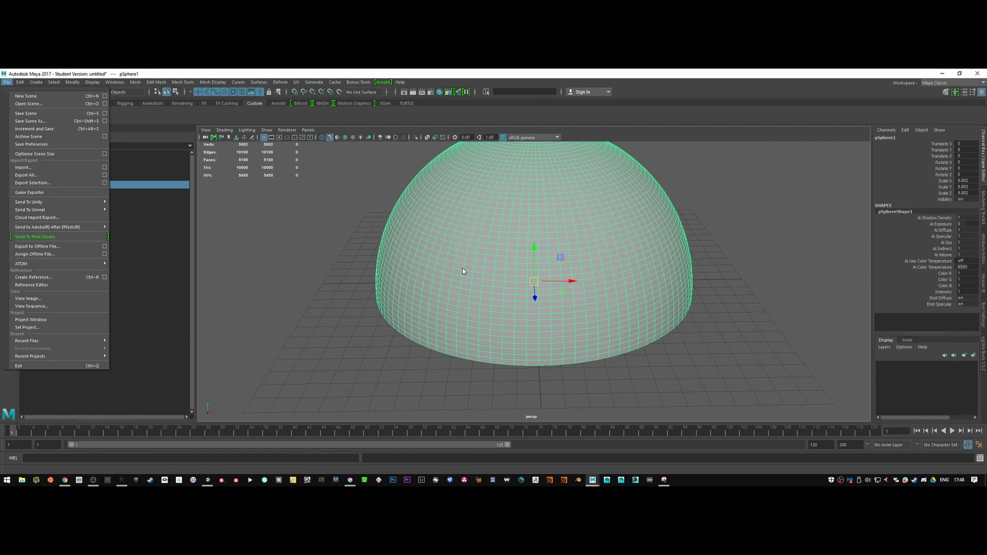
click(51, 183)
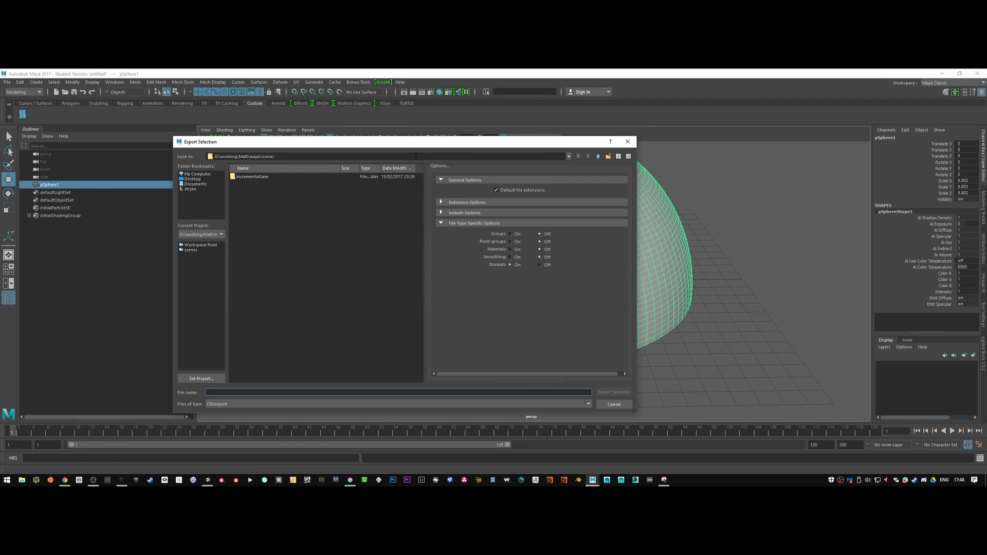
Step: Export the dome in OBJ format as sphere_model into the akiraExplosion project's Assets folder
click(569, 155)
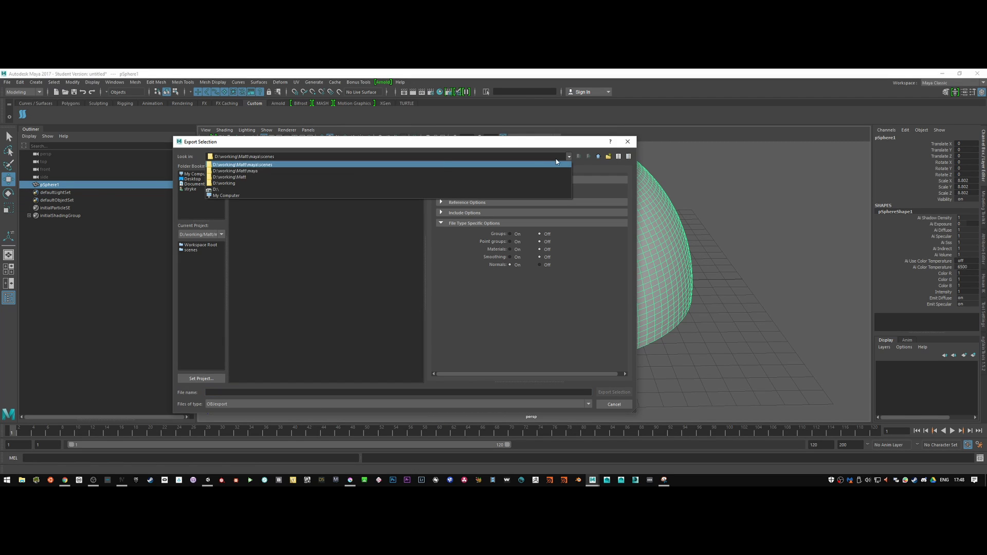
click(252, 184)
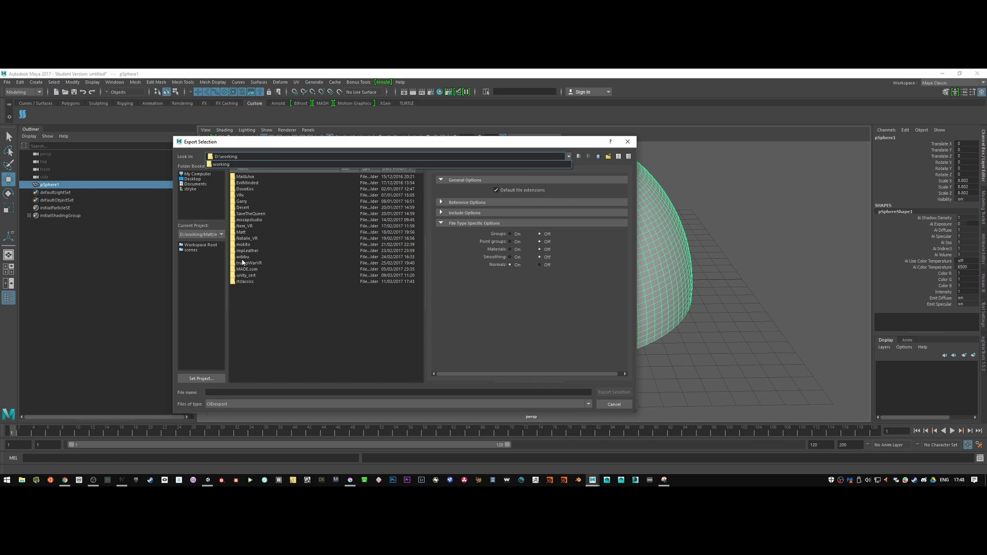
double_click(243, 280)
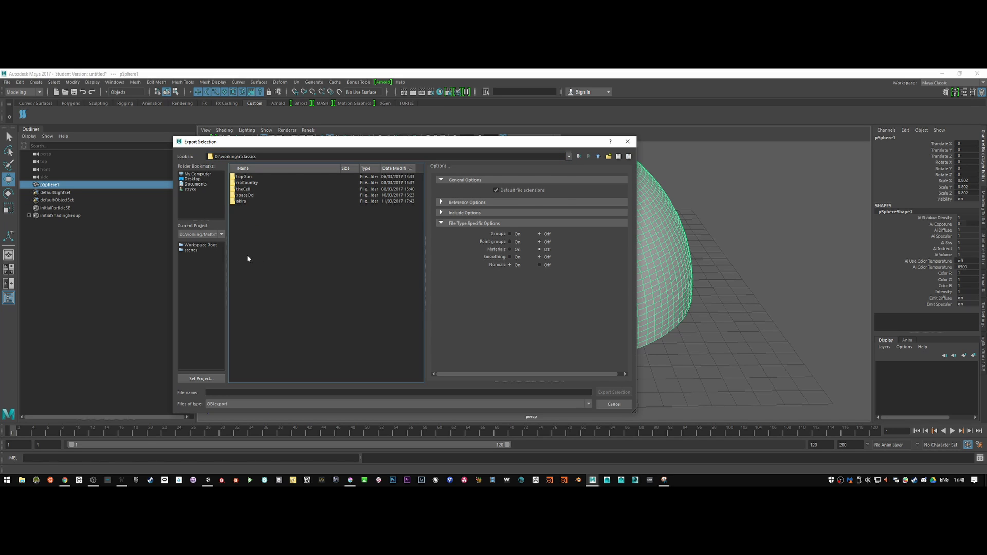
double_click(244, 202)
double_click(243, 183)
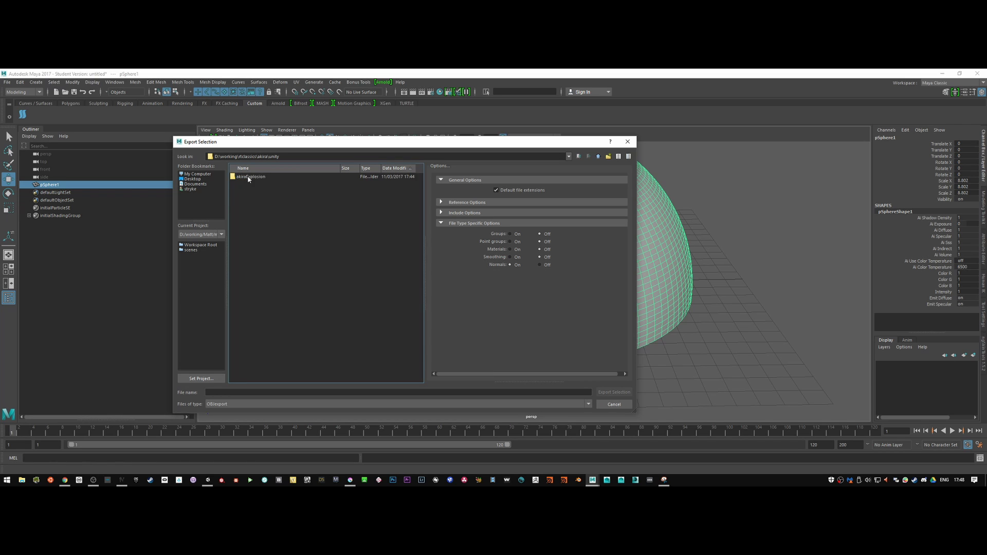
double_click(248, 178)
double_click(248, 183)
click(323, 392)
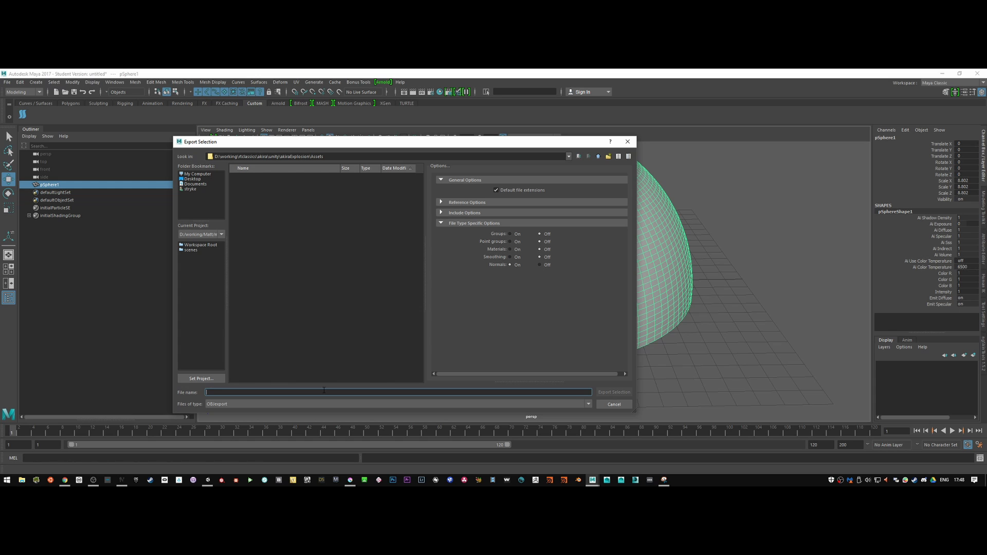
text(sphere_model)
key(Return)
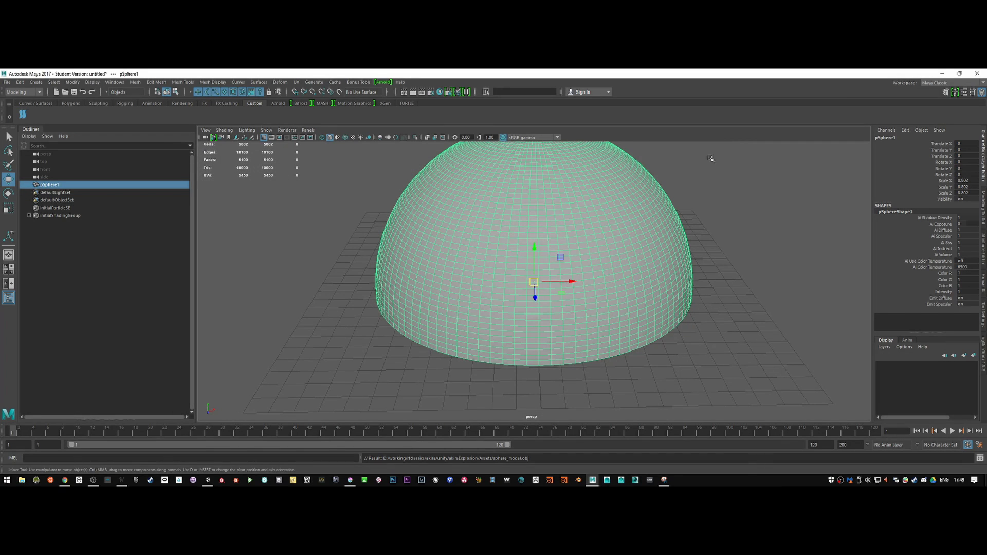
Step: Switch to Unity, place sphere_model from Assets in the scene and set its position to 0, 0, 0
click(942, 73)
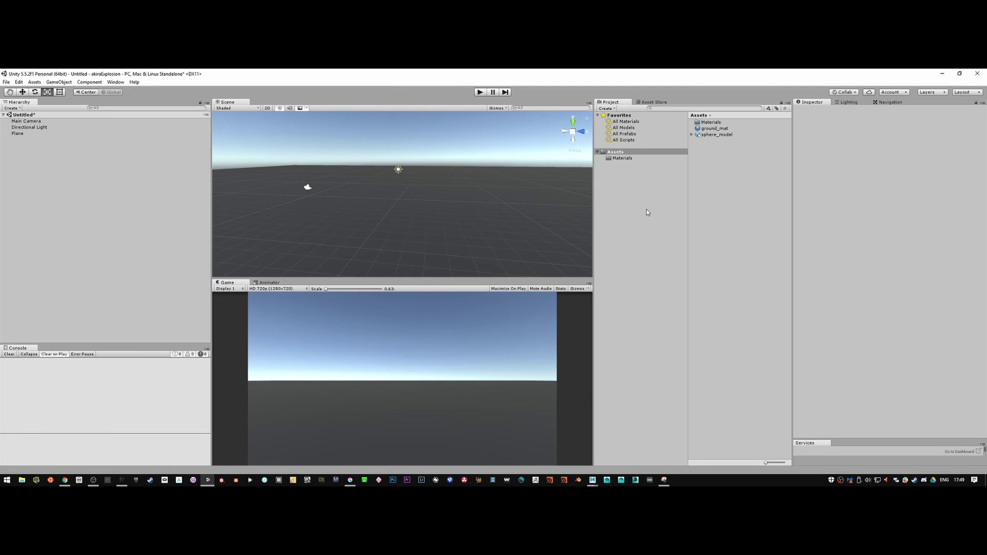
drag(717, 135, 419, 204)
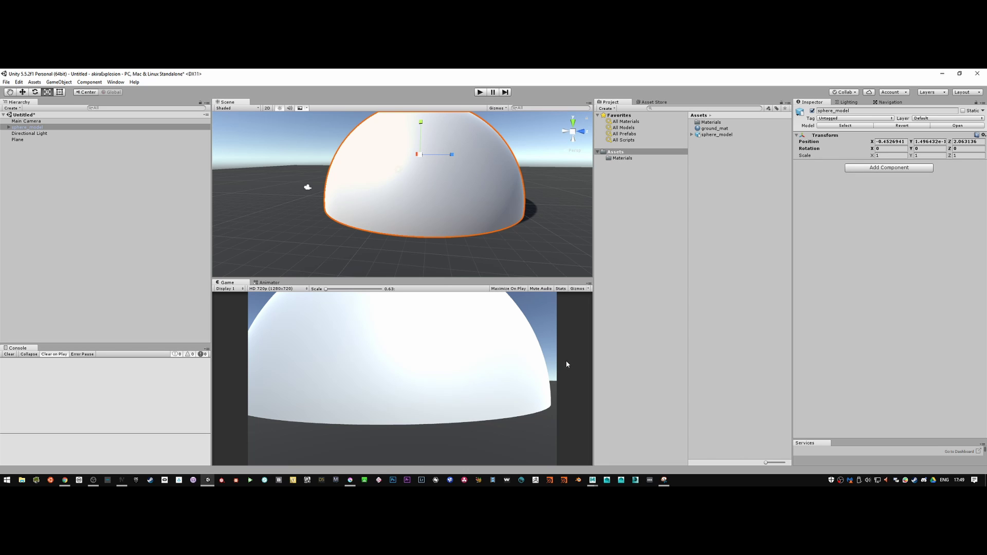
click(902, 141)
text(0)
key(Tab)
key(Tab)
text(0)
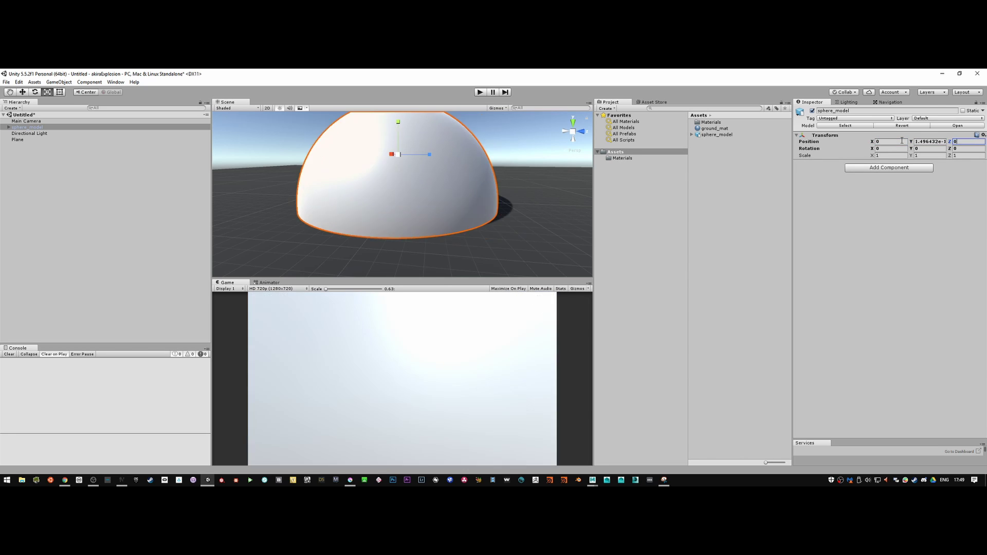
click(928, 141)
text(0)
Step: Select the Main Camera and move it back to about -28.4 on Z so the whole dome is framed
alt+drag(519, 211, 412, 236)
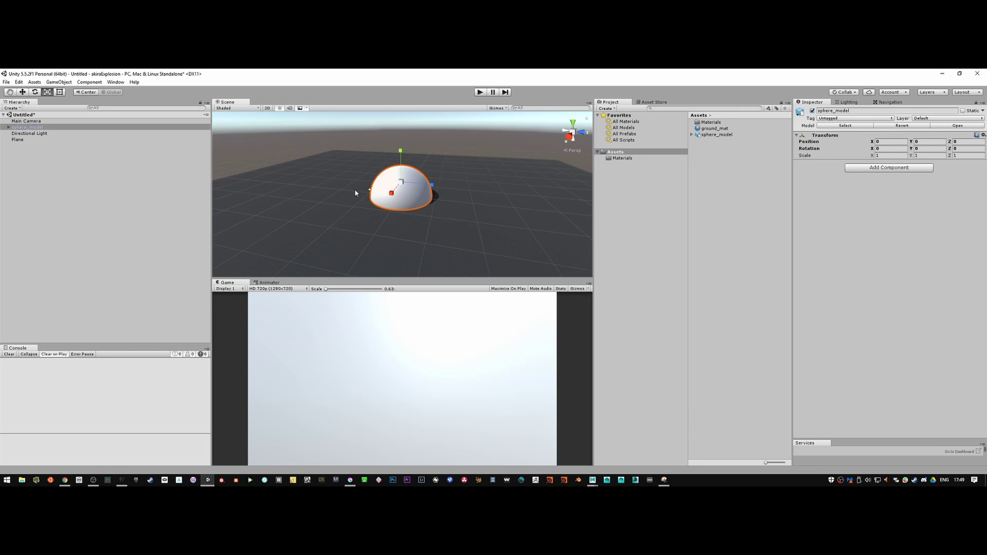
click(367, 191)
alt+drag(367, 192, 391, 206)
click(368, 202)
key(w)
drag(456, 188, 391, 189)
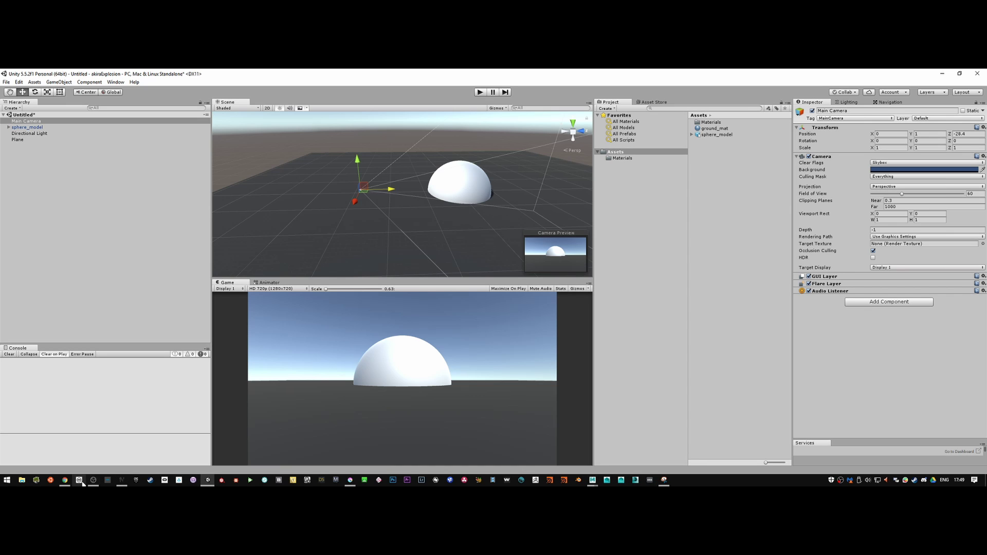
Step: Compare the camera framing with the Akira destruction reference frame in djv_view, and return to Unity
click(122, 480)
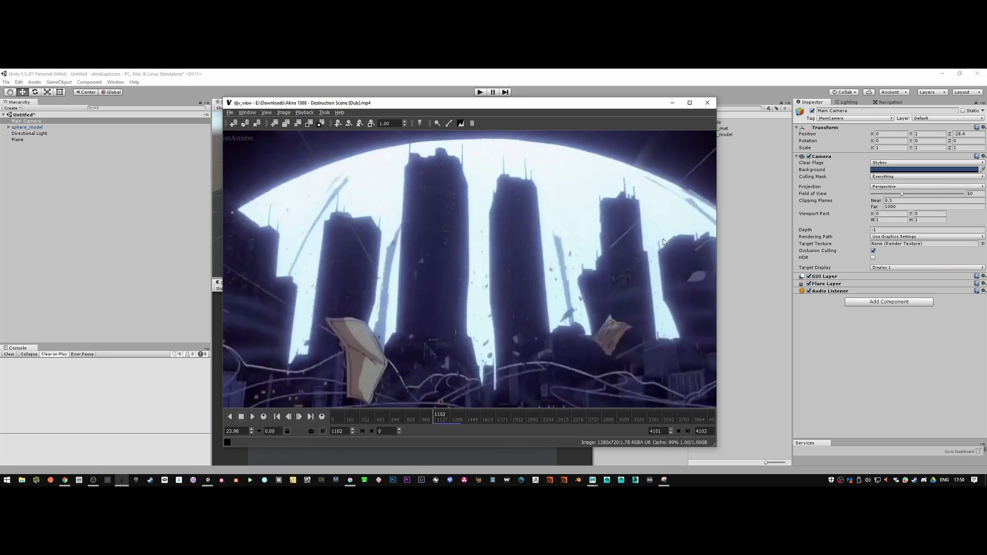
click(672, 103)
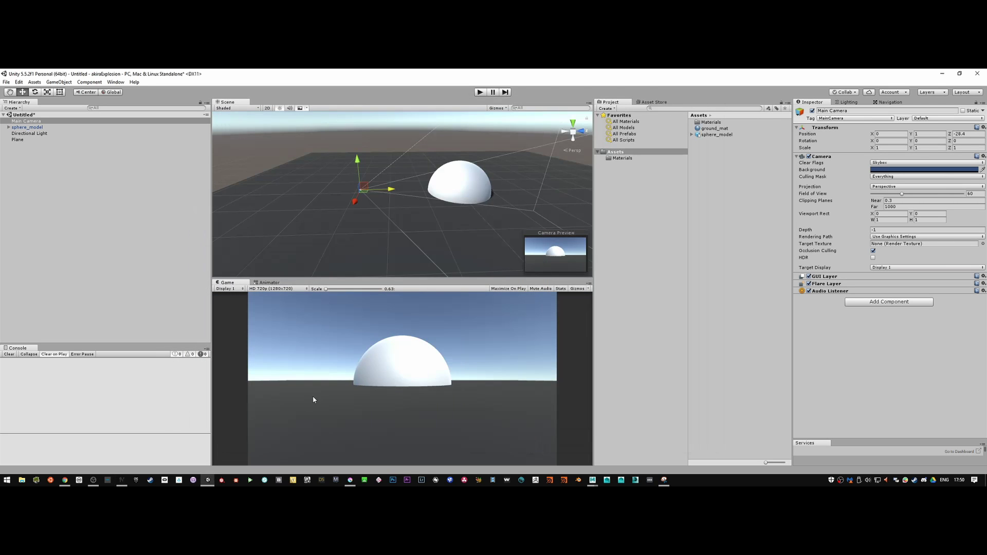
key(alt+Tab)
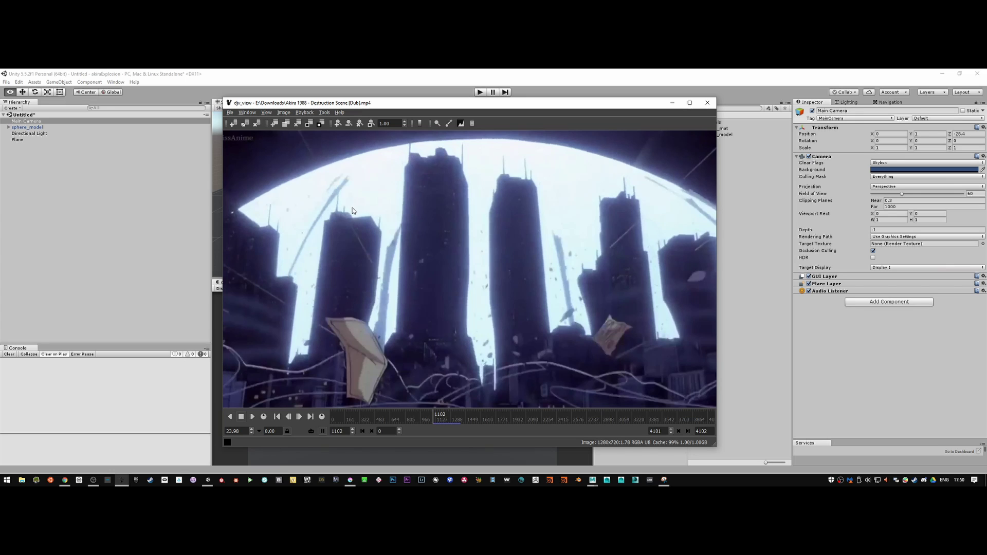
click(672, 103)
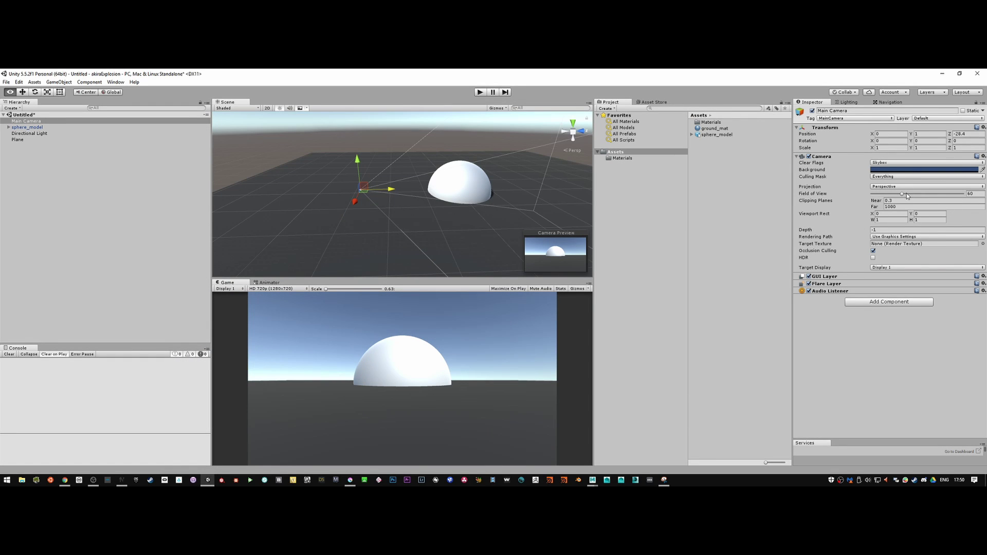
Step: Set the Main Camera's field of view to 8
drag(901, 195, 888, 195)
drag(883, 195, 880, 194)
click(982, 194)
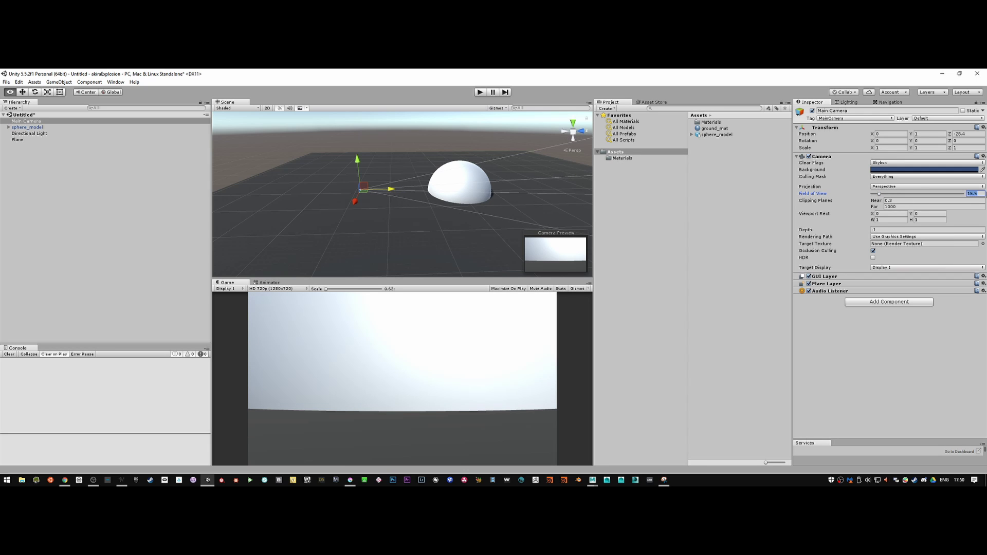
text(8)
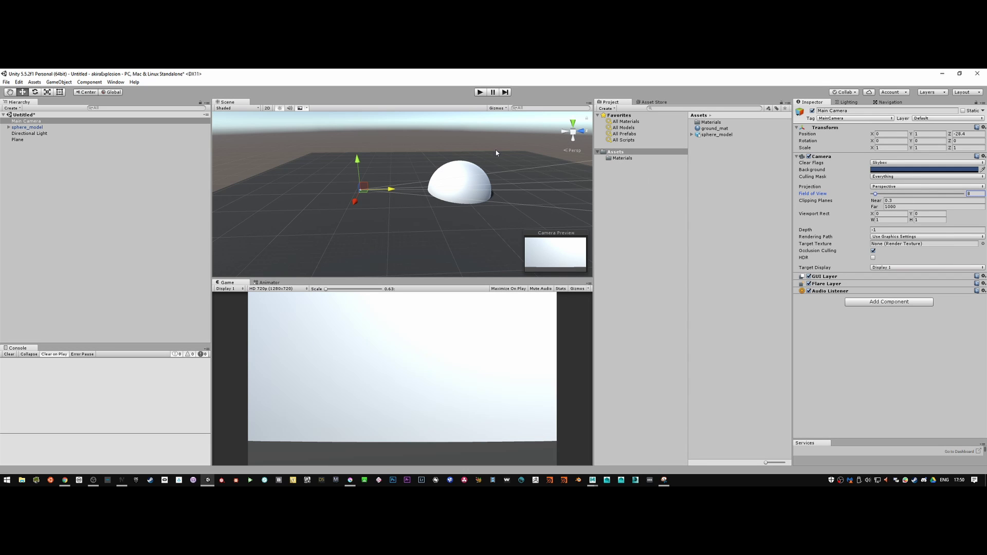
Step: Tilt the camera upward to about -5.5 degrees on X and move it back to about -73.5 on Z
alt+drag(511, 194, 389, 200)
key(e)
drag(388, 184, 358, 173)
key(w)
key(e)
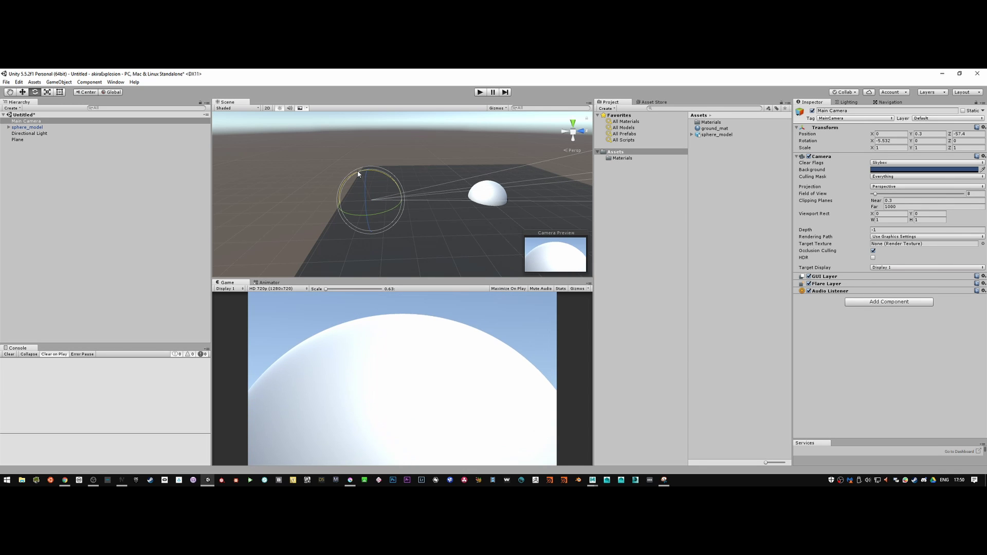
key(r)
key(w)
drag(402, 199, 366, 200)
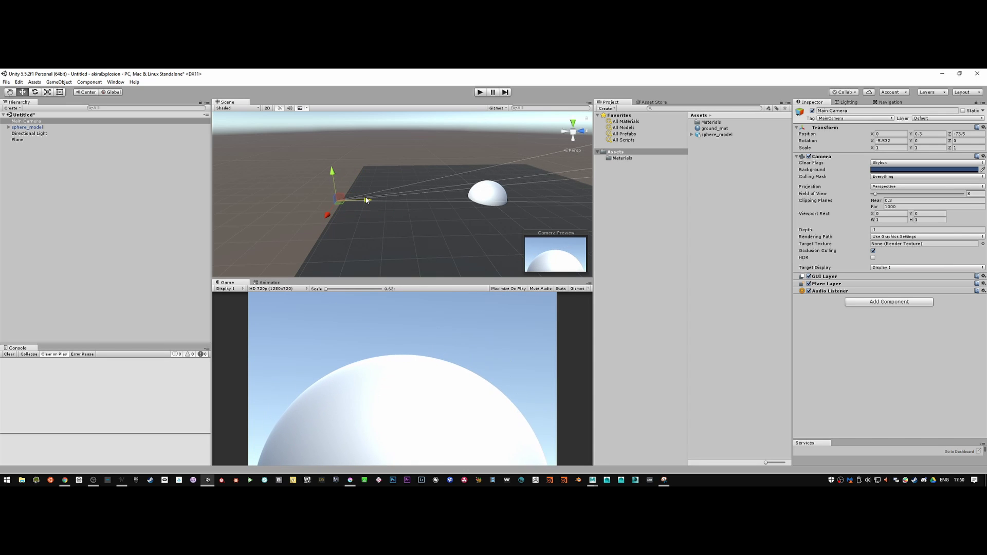
Step: Reposition the camera to about -58.6 on Z with an X tilt of about -2.7 degrees, and set its field of view to 18
drag(332, 172, 391, 203)
key(ctrl+z)
key(e)
key(w)
click(980, 194)
text(18)
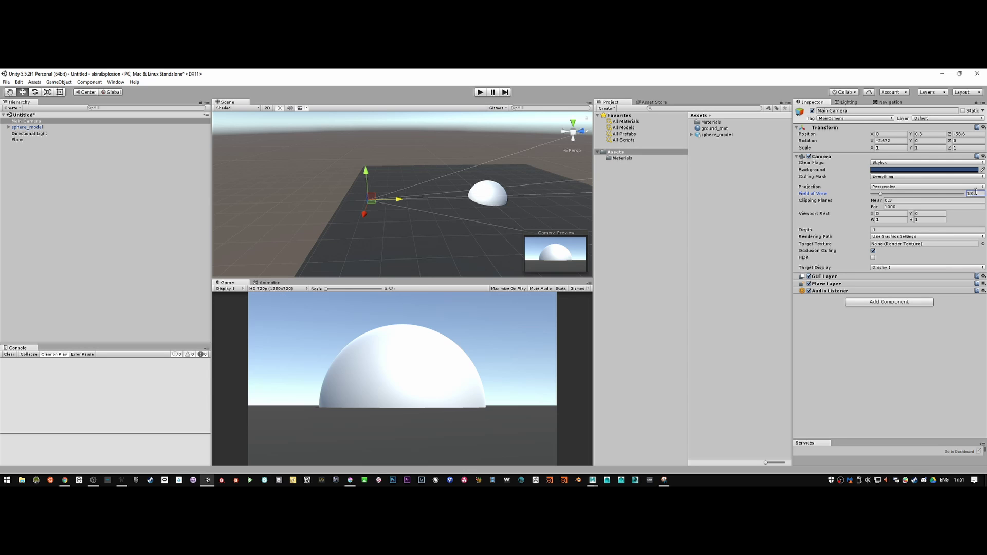
Step: Move the camera to about 0.5 on Y and -28.5 on Z, tilted up to about -8.3 degrees on X
drag(399, 200, 446, 204)
key(e)
drag(408, 176, 402, 179)
key(w)
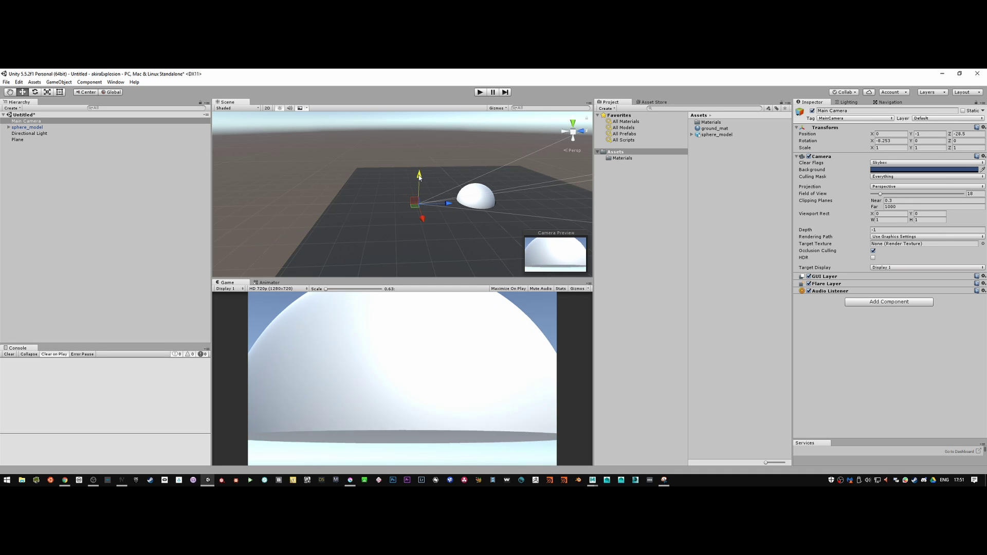
drag(419, 174, 419, 171)
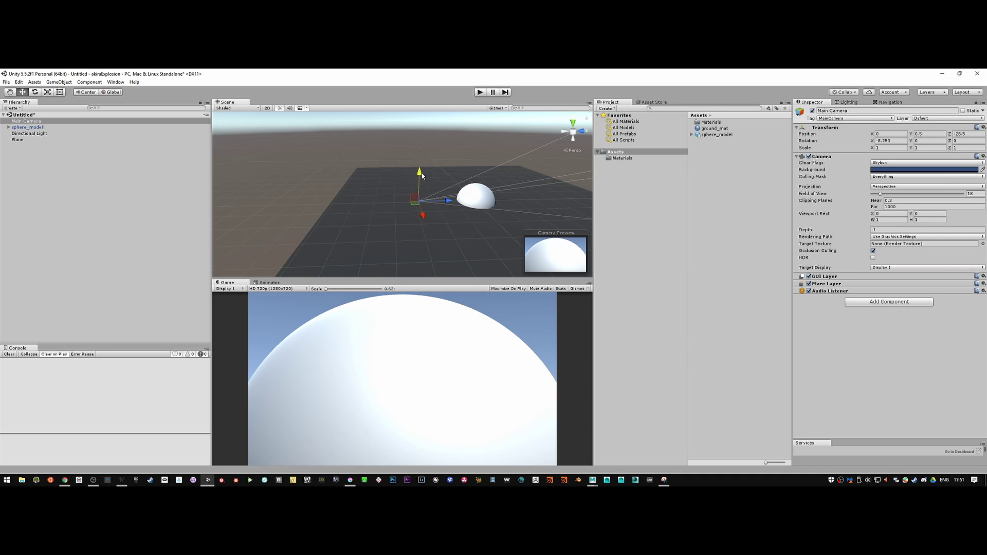
Step: Set the camera's field of view to 5 and move it back to about -96.3 on Z
click(978, 193)
text(5)
scroll(448, 201, down, 2)
drag(445, 201, 306, 172)
Step: Stretch the ground plane along Z to a scale of about 59.6
click(381, 218)
key(r)
drag(484, 198, 546, 202)
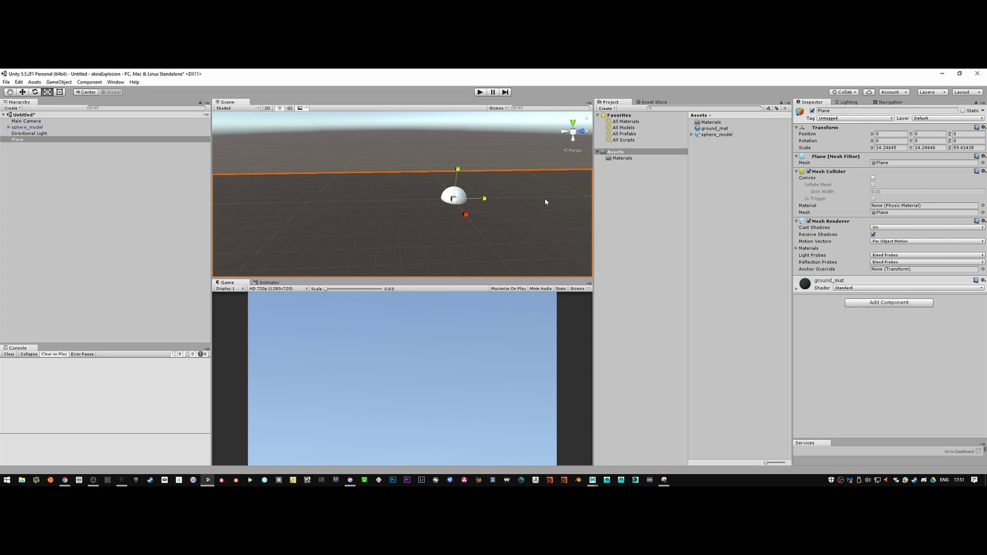
Step: Tilt the Main Camera to about -1.7 degrees on X and compare the framing with the reference frame
click(41, 122)
key(e)
drag(334, 189, 342, 192)
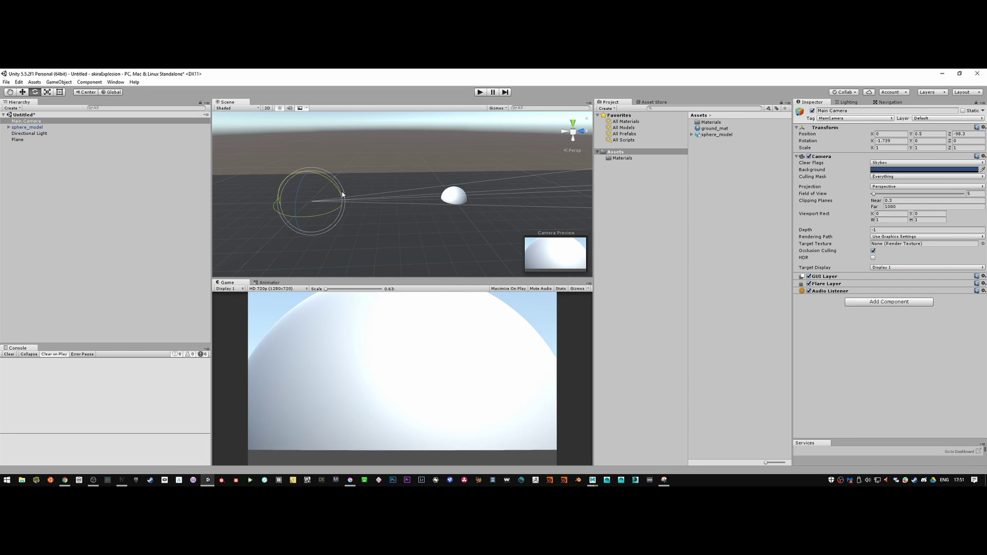
key(alt+Tab)
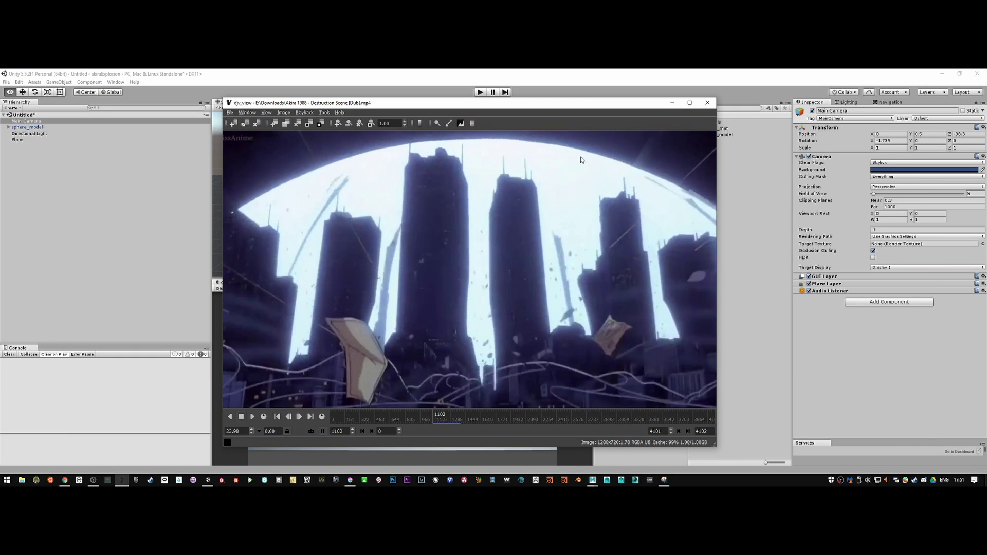
click(672, 102)
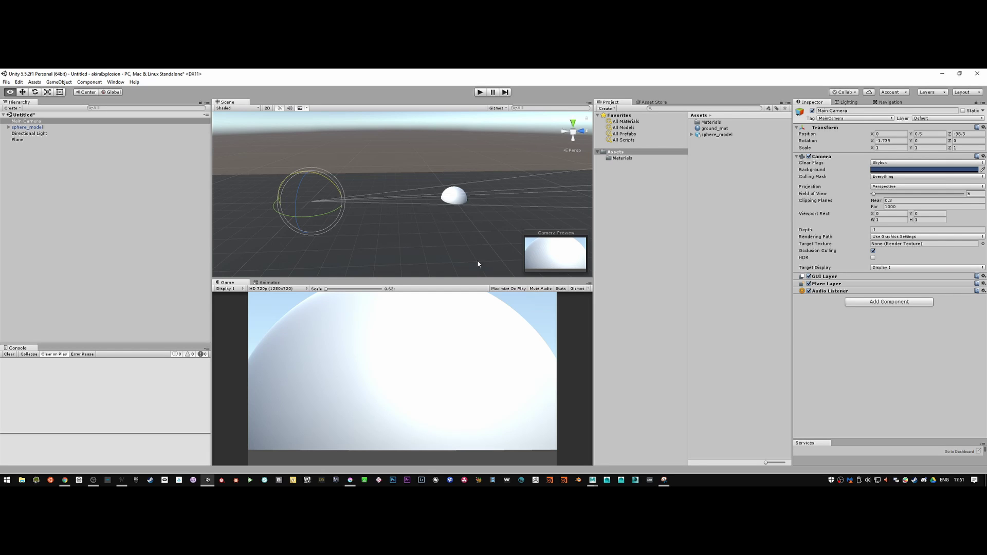
Step: Set the camera's field of view to 35 and move it toward the dome to about -17.3 on Z
click(977, 193)
text(35)
key(Return)
key(w)
drag(328, 201, 458, 208)
Step: Tilt the camera up to about -11 degrees on X and move it to about 0.3 on Y and -20.5 on Z
key(e)
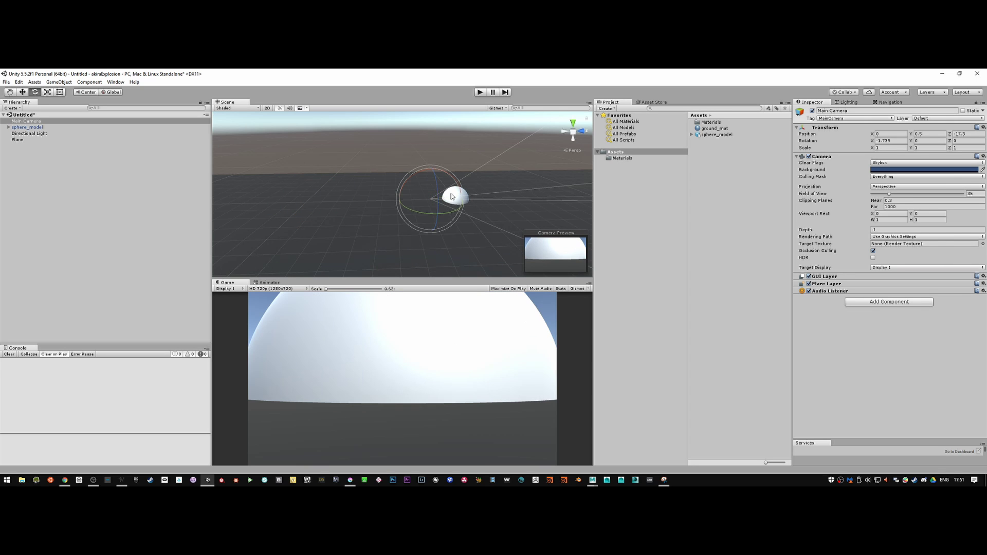
drag(418, 171, 406, 181)
key(w)
mouse_move(462, 203)
mouse_down()
mouse_move(427, 174)
mouse_move(437, 172)
mouse_move(448, 200)
mouse_move(465, 197)
mouse_up()
key(e)
key(w)
Step: Scale the sphere_model dome up uniformly to about 1.31
click(451, 201)
key(r)
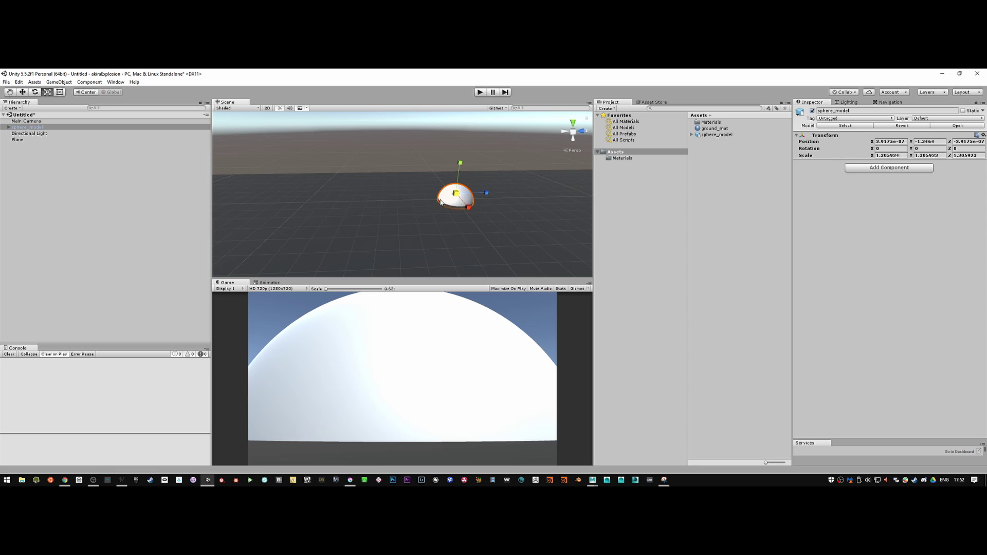
Step: Set the Main Camera's field of view to 50 and move it closer to the dome, to about -16.2 on Z
click(25, 121)
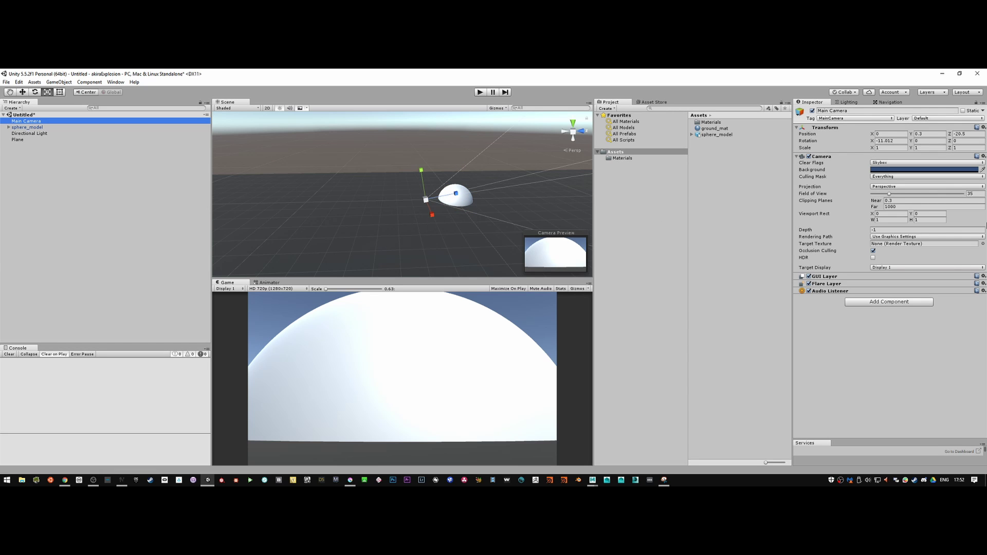
click(971, 195)
text(50)
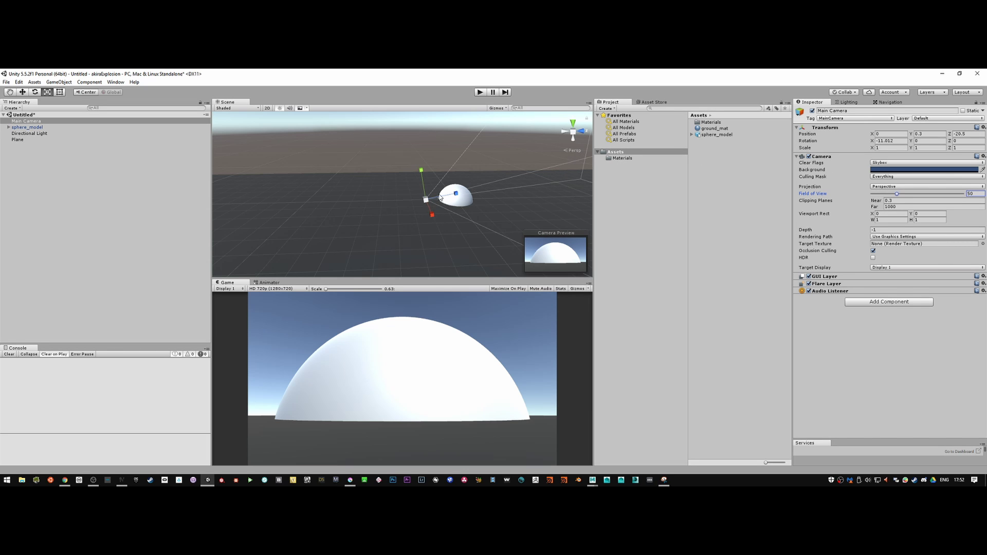
click(31, 128)
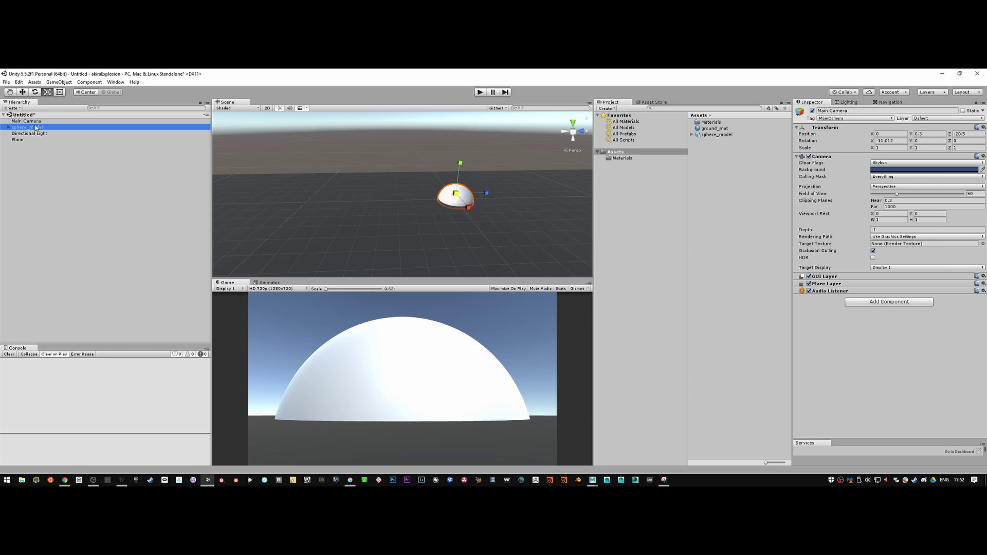
click(26, 121)
key(w)
drag(446, 200, 461, 201)
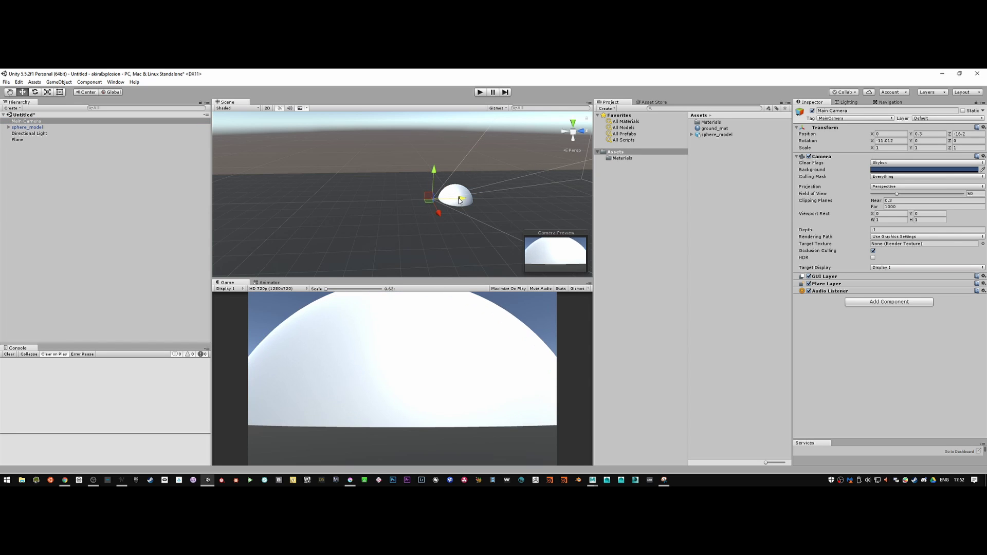
Step: Tilt the camera further up to about -15.4 degrees on X, checking the dome's framing against the reference frame
key(e)
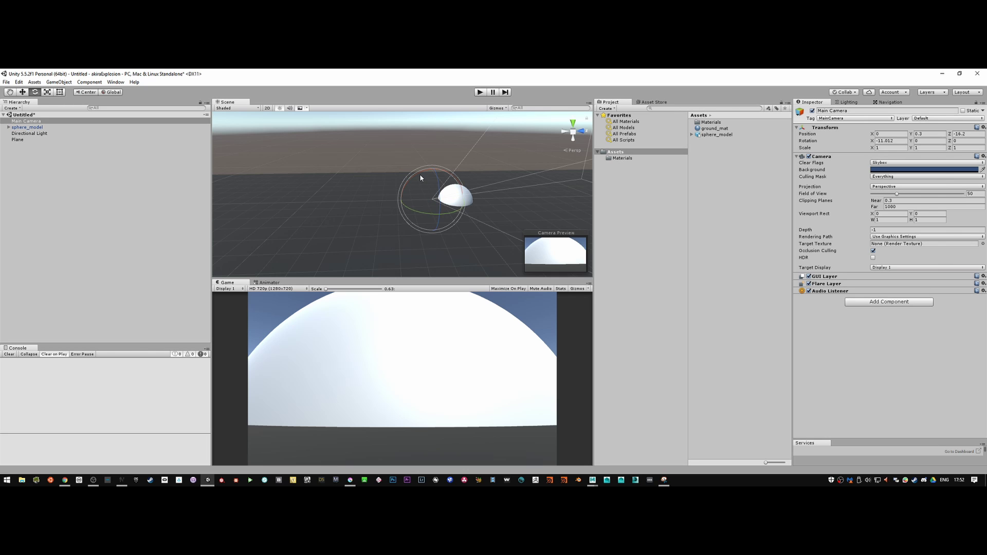
drag(419, 176, 416, 178)
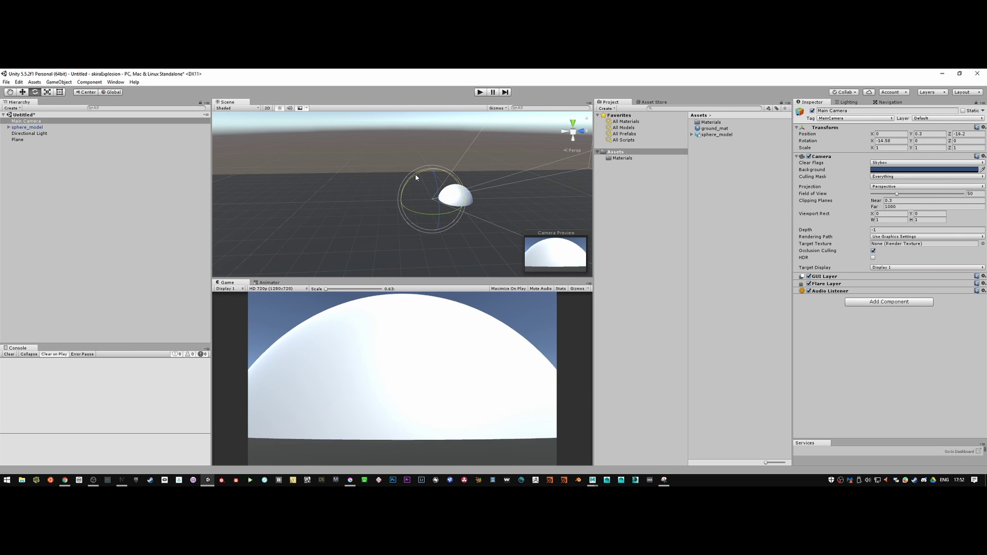
drag(415, 177, 415, 174)
key(alt+Tab)
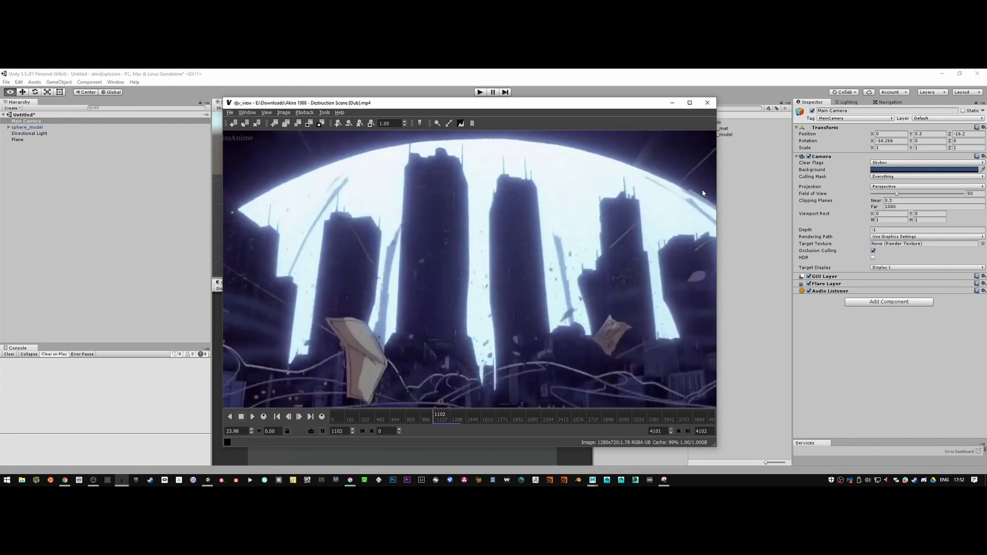
key(alt+Tab)
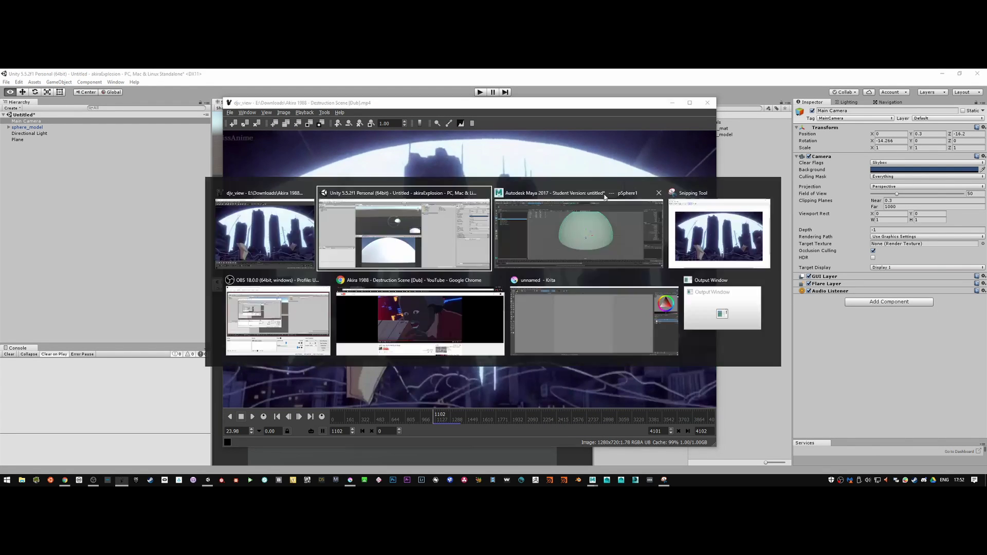
alt+drag(422, 180, 400, 195)
drag(361, 167, 359, 166)
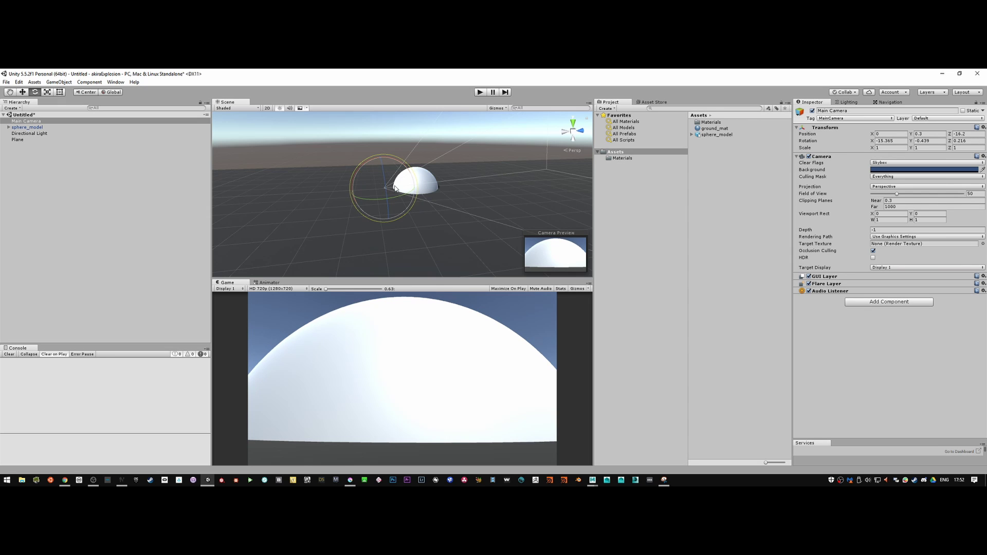
Step: Compare the dome's curve and horizon in the game view with the Akira reference frame in djv_view
key(alt+Tab)
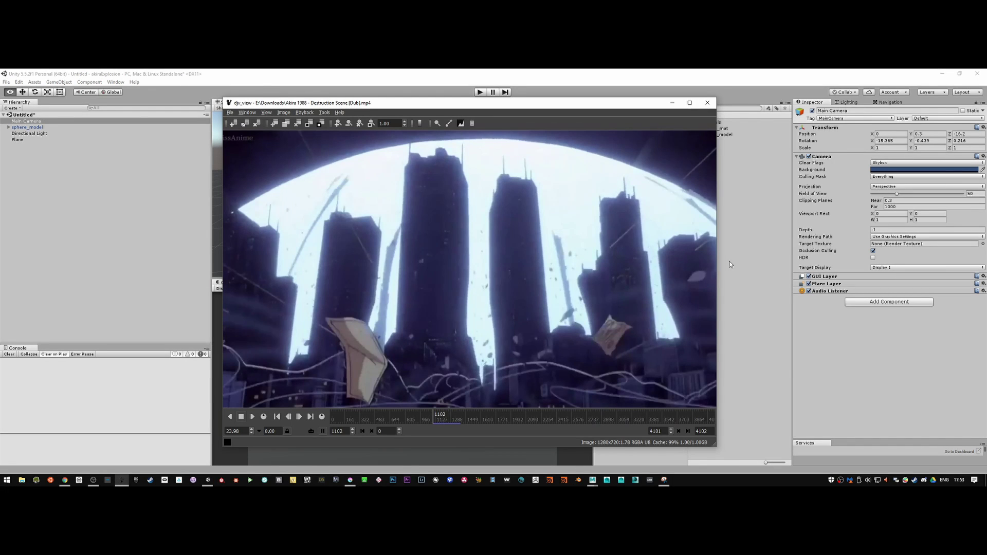
key(alt+Tab)
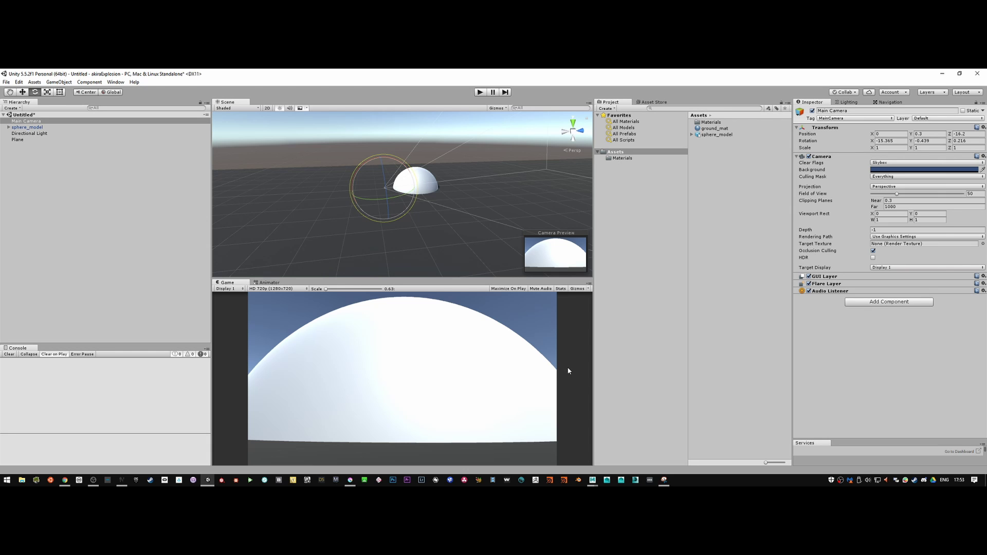
key(alt+Tab)
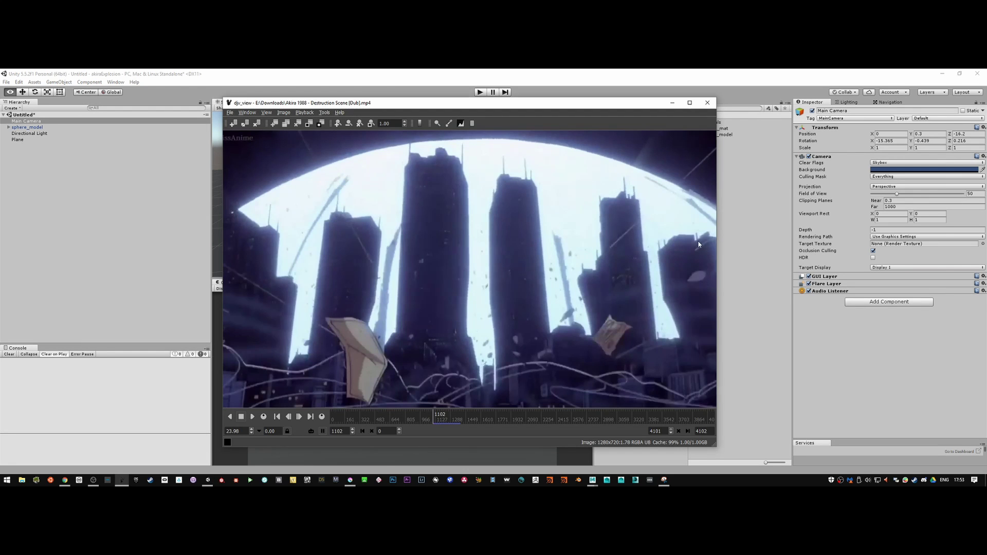
key(alt+Tab)
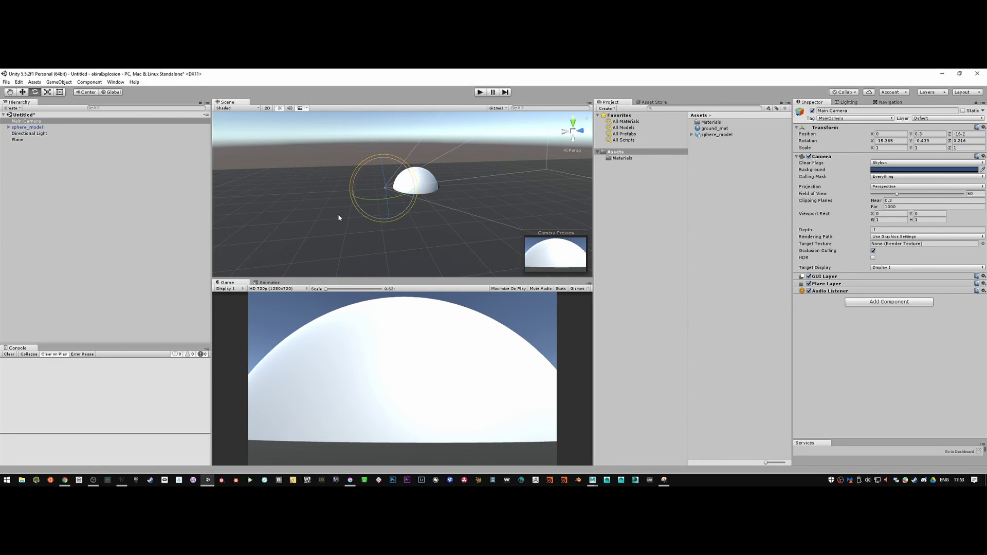
Step: Set the Main Camera's field of view to 65 and move it closer to the dome, to about -14.2 on Z
click(977, 193)
text(65)
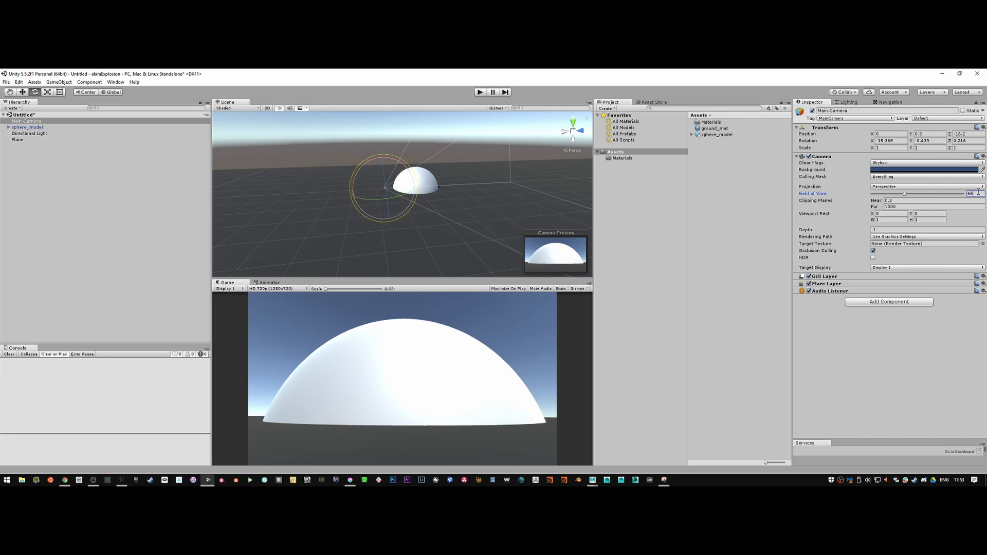
middle_drag(406, 186, 421, 186)
key(w)
drag(428, 187, 431, 190)
key(ctrl+z)
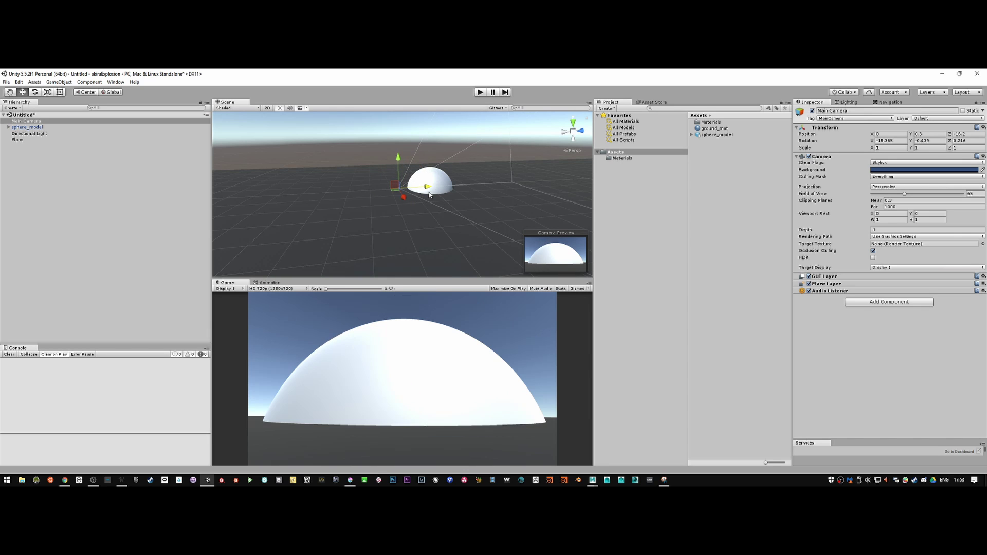
drag(426, 189, 431, 187)
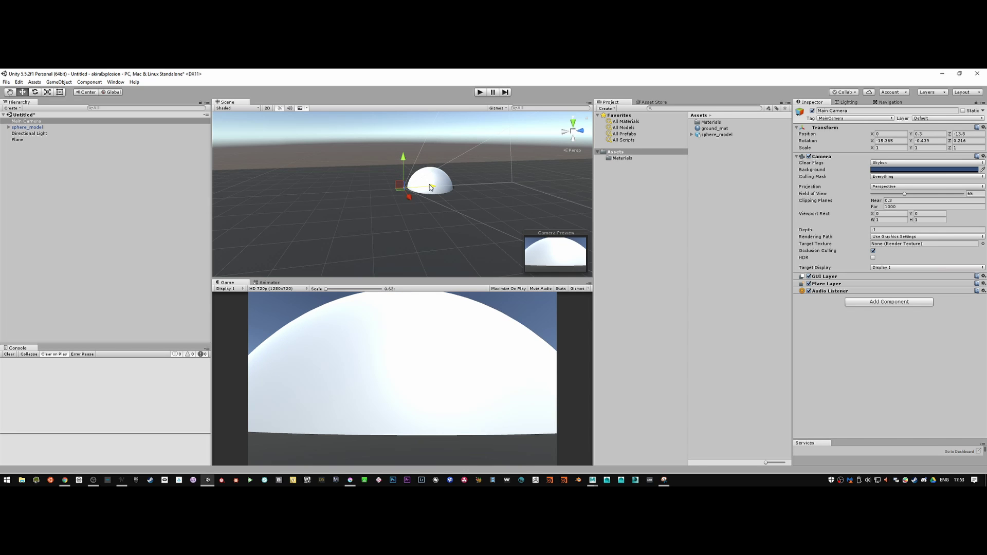
key(ctrl+z)
drag(430, 184, 430, 187)
Step: Tilt the camera to about -16.7 degrees on X and move it to -13.8 on Z, comparing the framing with the Akira reference frame
key(e)
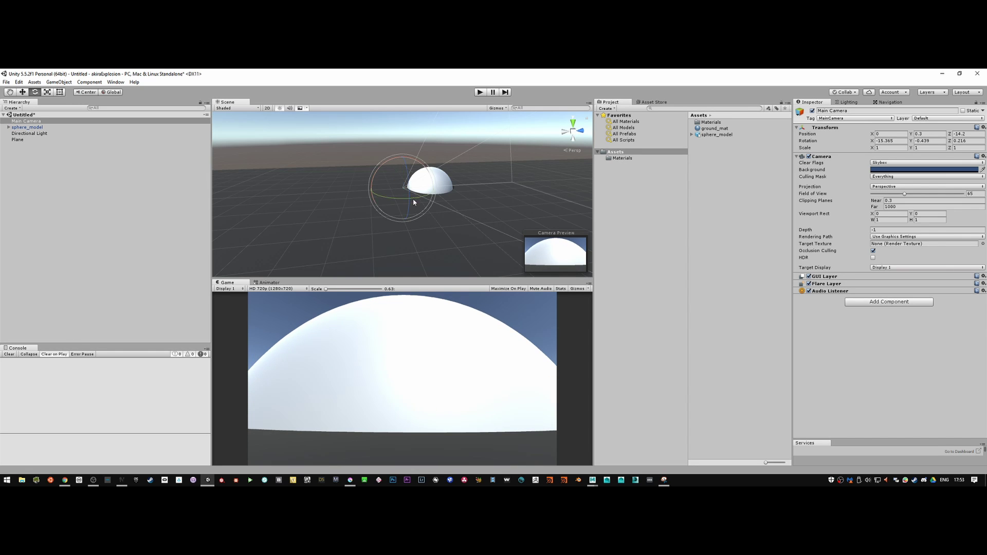
drag(387, 161, 393, 165)
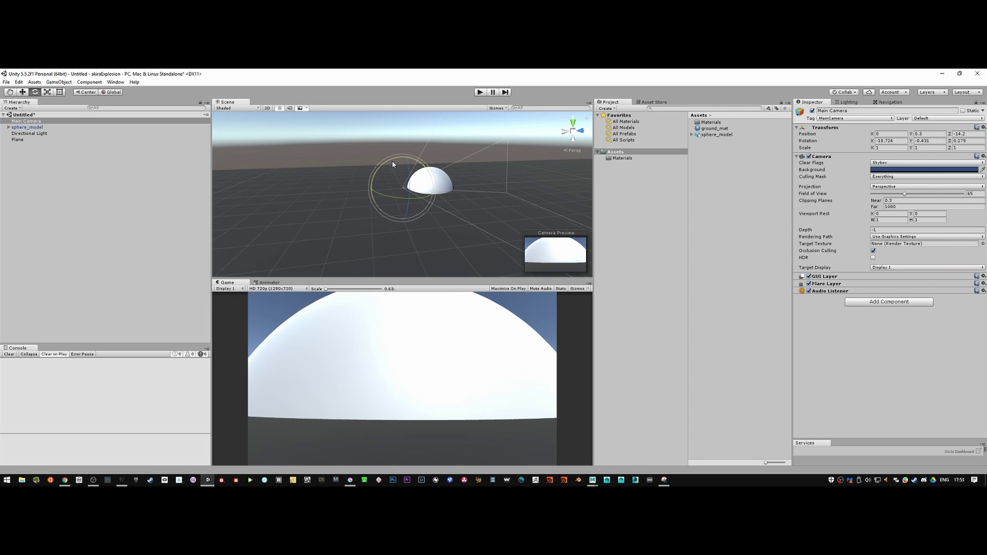
key(w)
drag(433, 185, 432, 188)
drag(433, 187, 386, 169)
key(e)
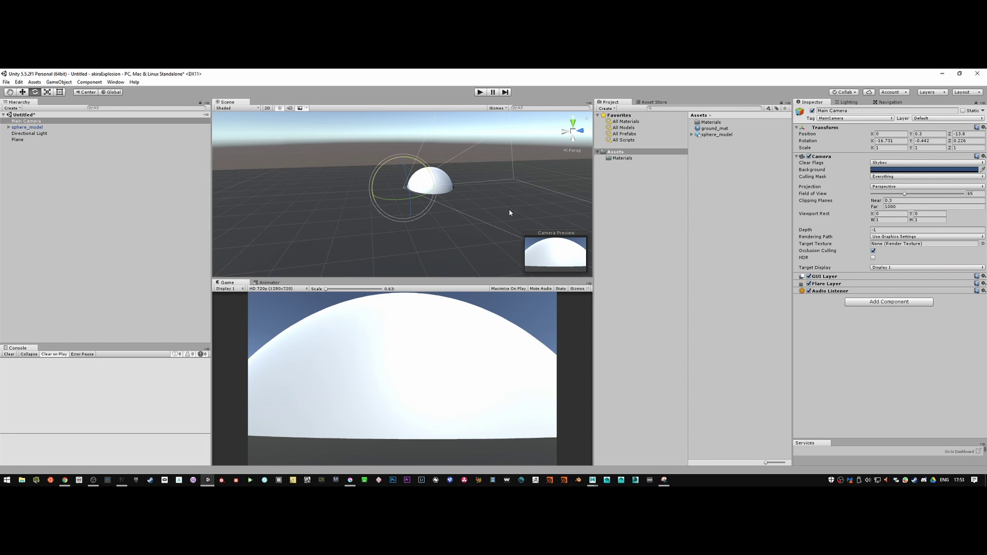
key(alt+Tab)
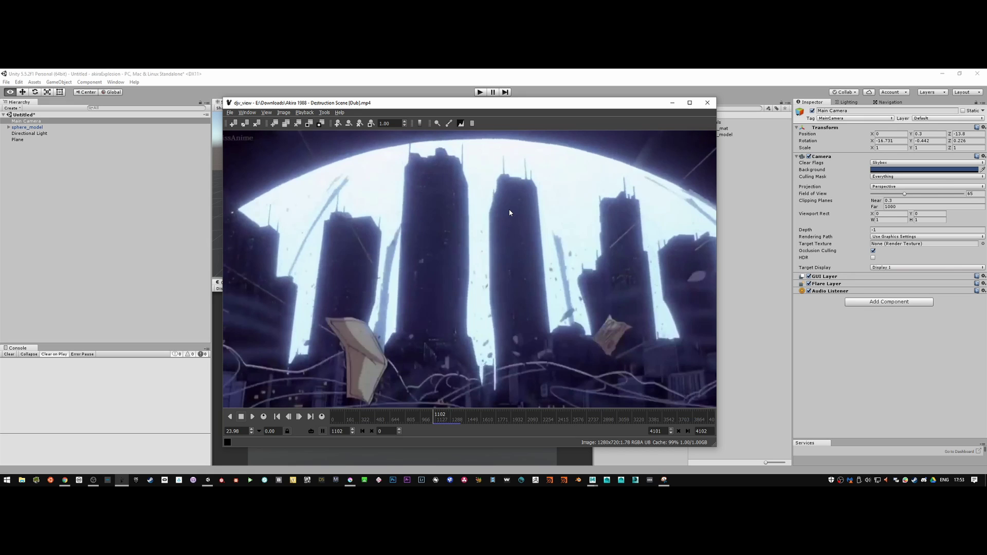
key(alt+Tab)
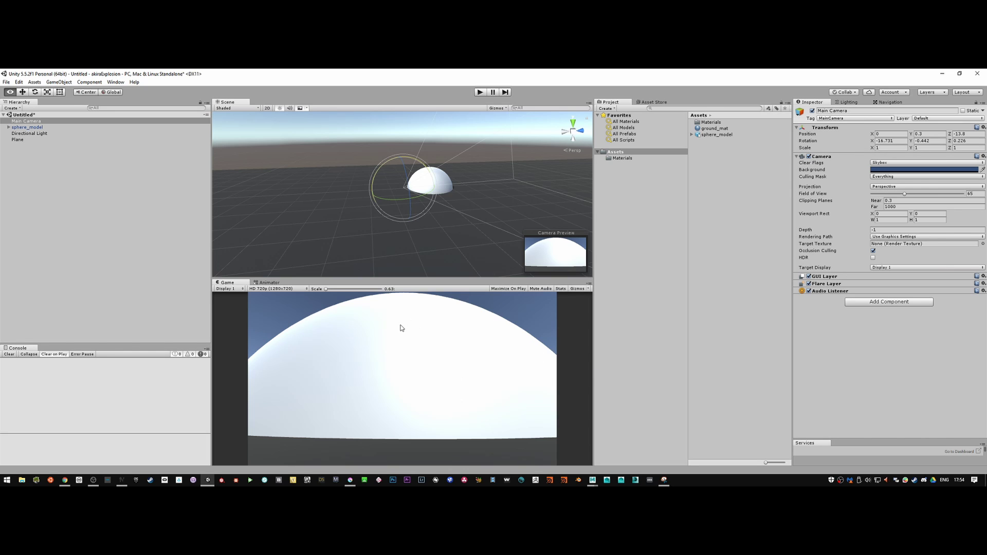
Step: Examine the camera's distance and size relative to the dome from several angles in the scene view
alt+right_drag(323, 189, 532, 212)
alt+drag(533, 211, 360, 216)
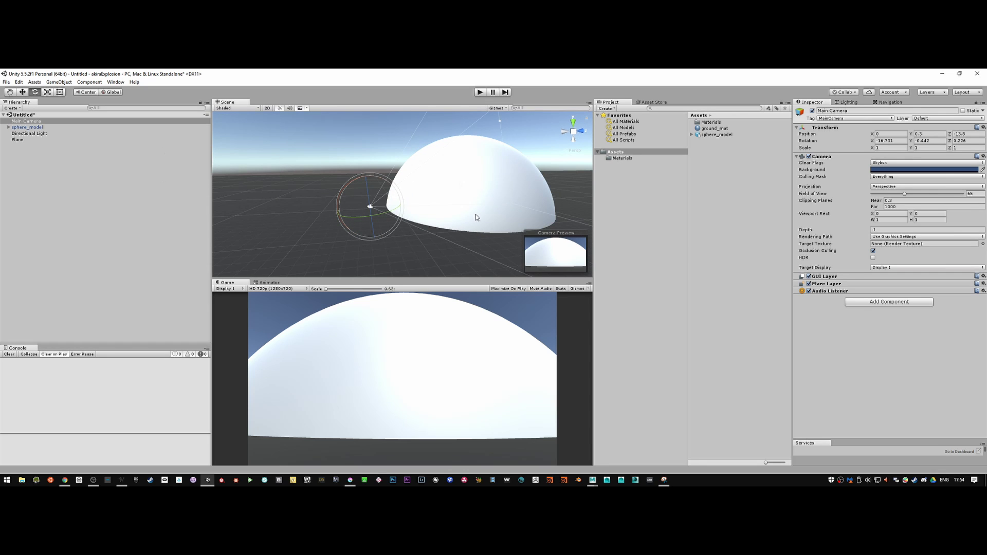
alt+drag(476, 160, 386, 209)
alt+right_drag(386, 210, 559, 234)
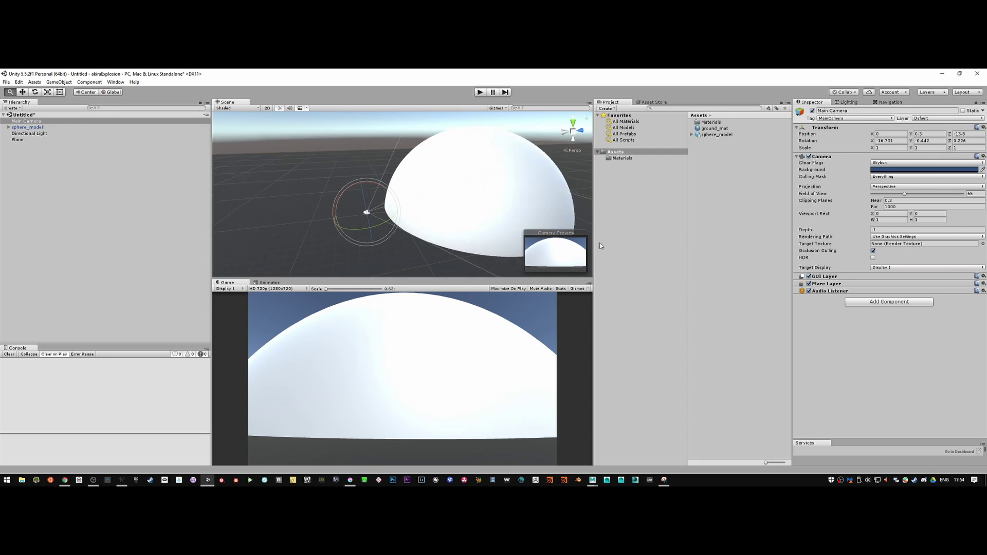
alt+drag(389, 205, 357, 225)
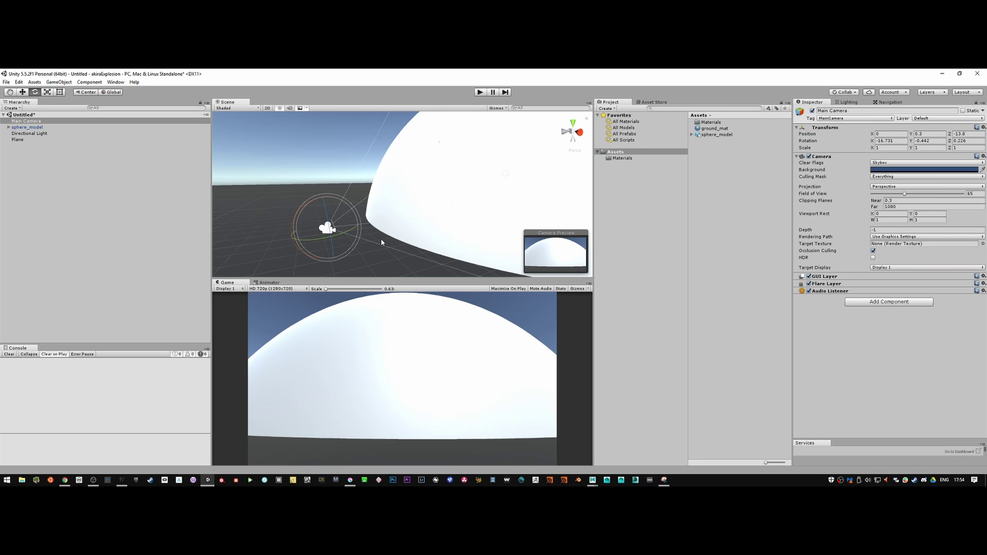
alt+right_drag(431, 210, 380, 209)
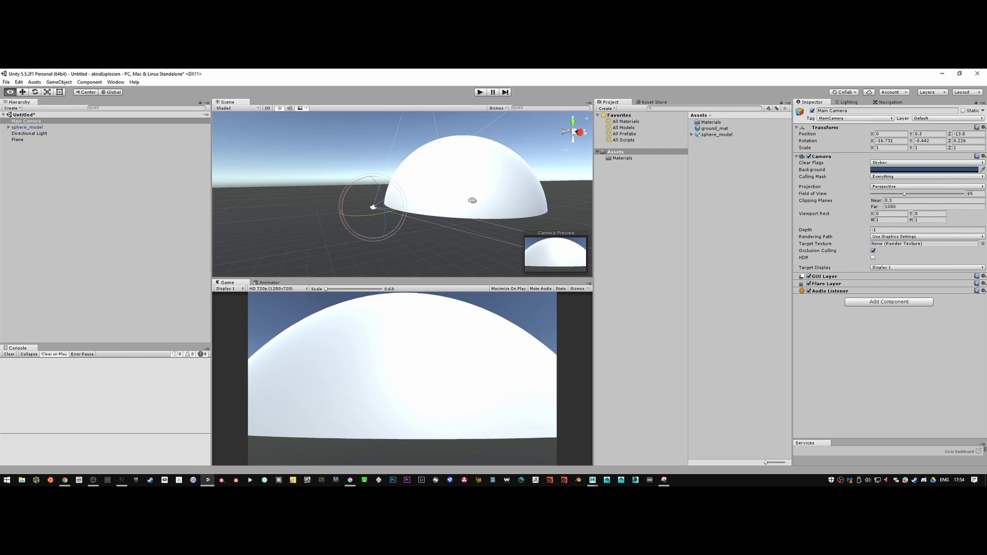
alt+right_drag(469, 199, 398, 205)
alt+drag(398, 205, 419, 220)
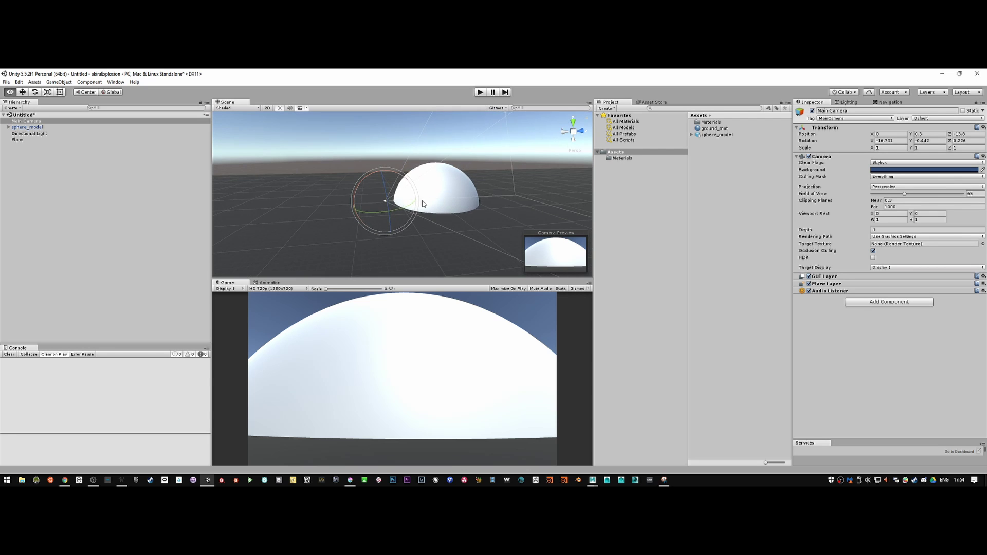
Step: Create an empty game object in the scene
click(35, 127)
click(36, 122)
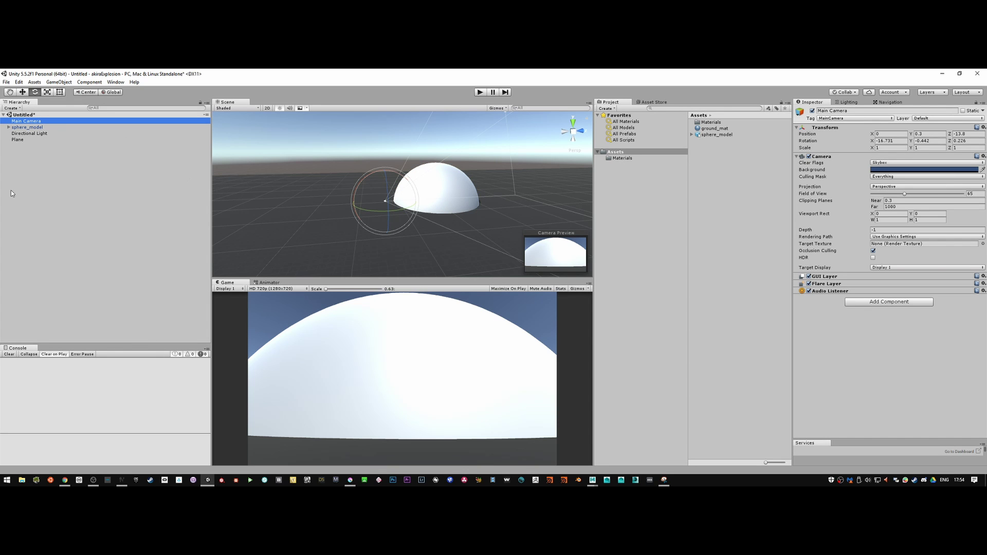
click(33, 82)
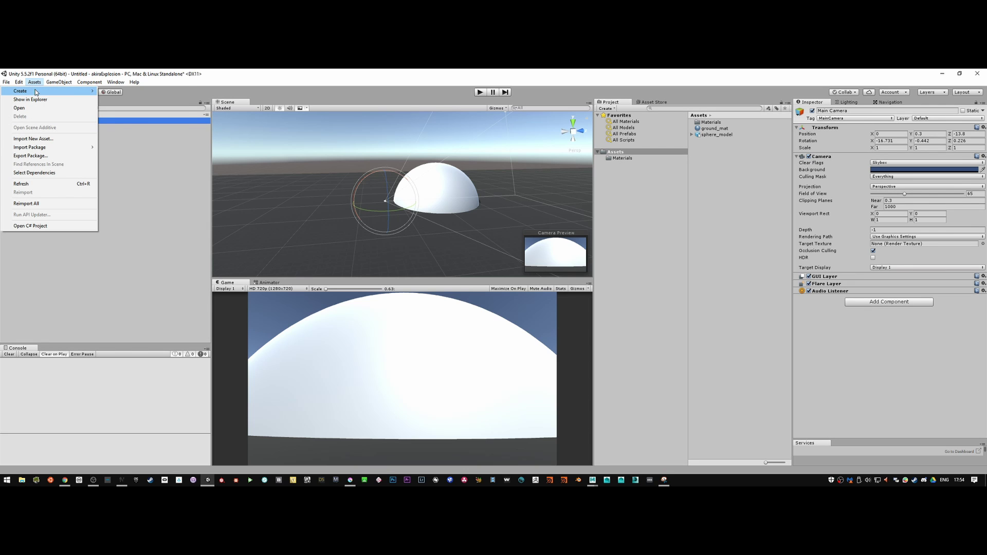
mouse_move(58, 82)
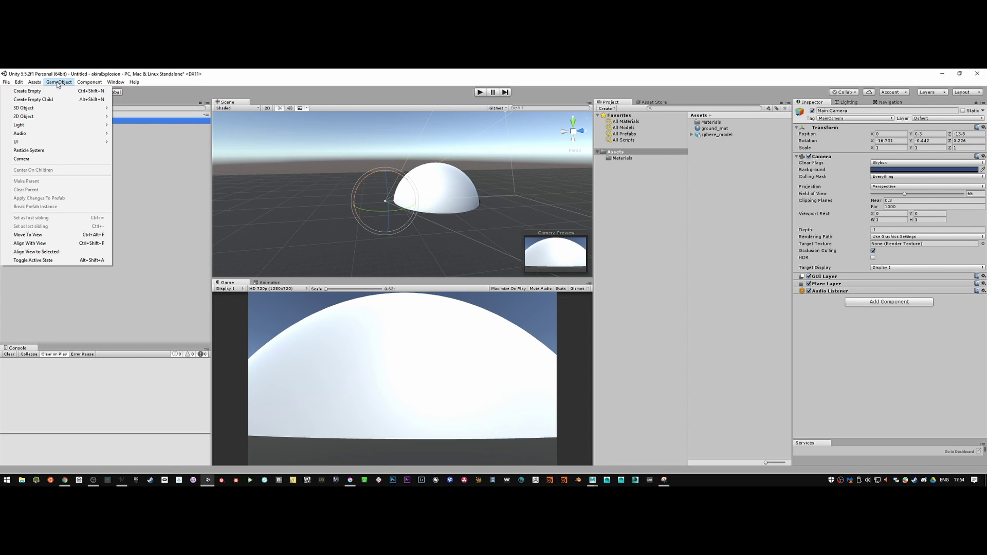
click(54, 90)
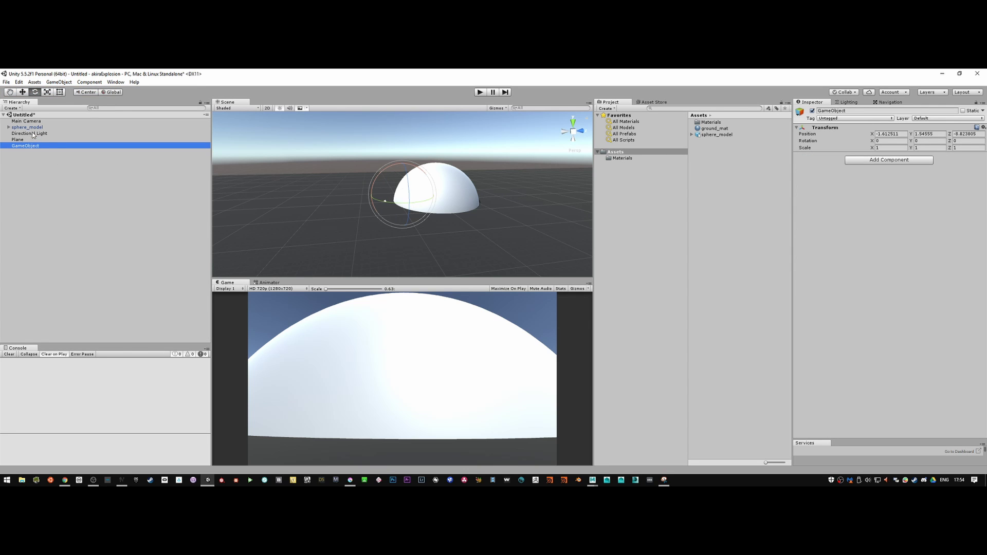
Step: Try to parent the Main Camera, sphere_model and Plane under the empty GameObject
click(33, 127)
ctrl+click(31, 122)
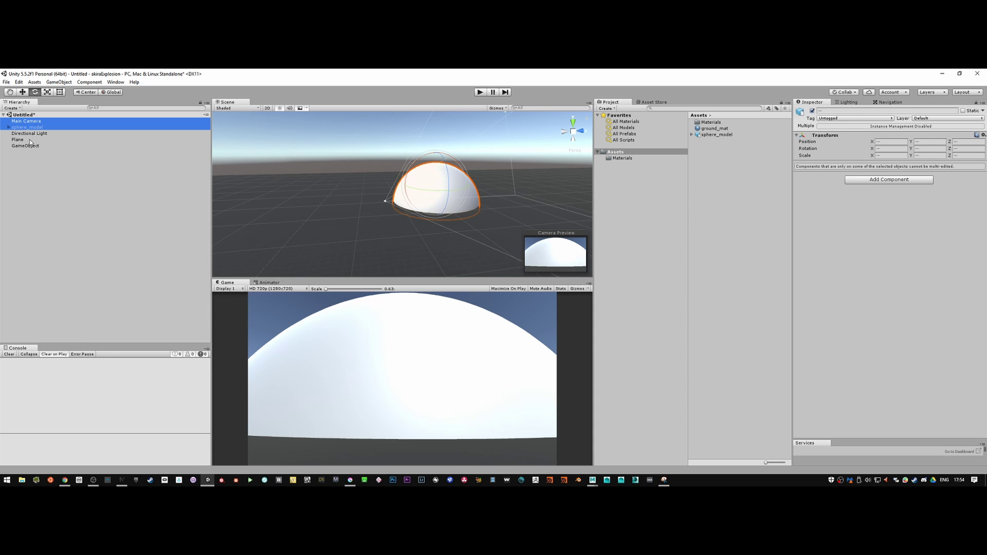
ctrl+click(19, 140)
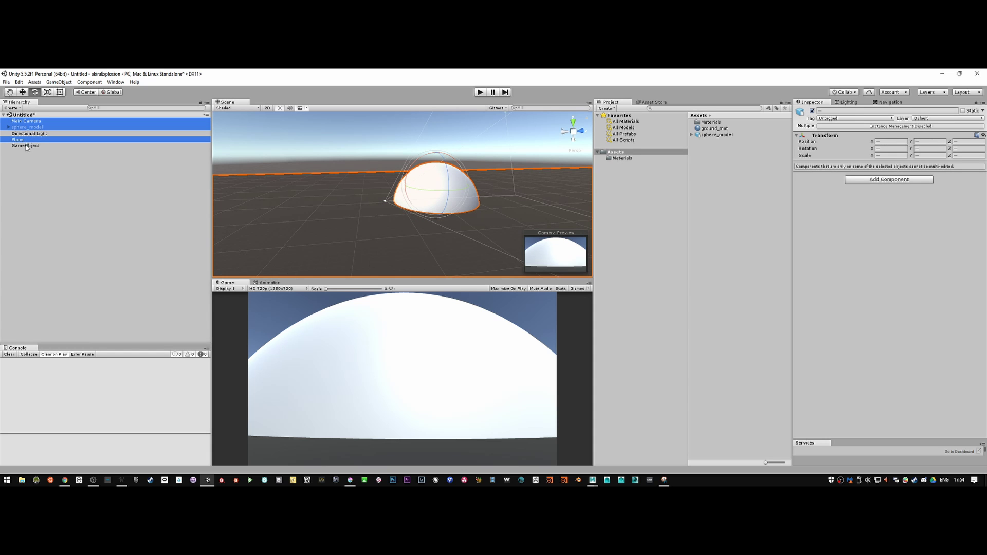
drag(20, 141, 22, 146)
key(r)
alt+right_drag(392, 202, 591, 178)
key(ctrl+z)
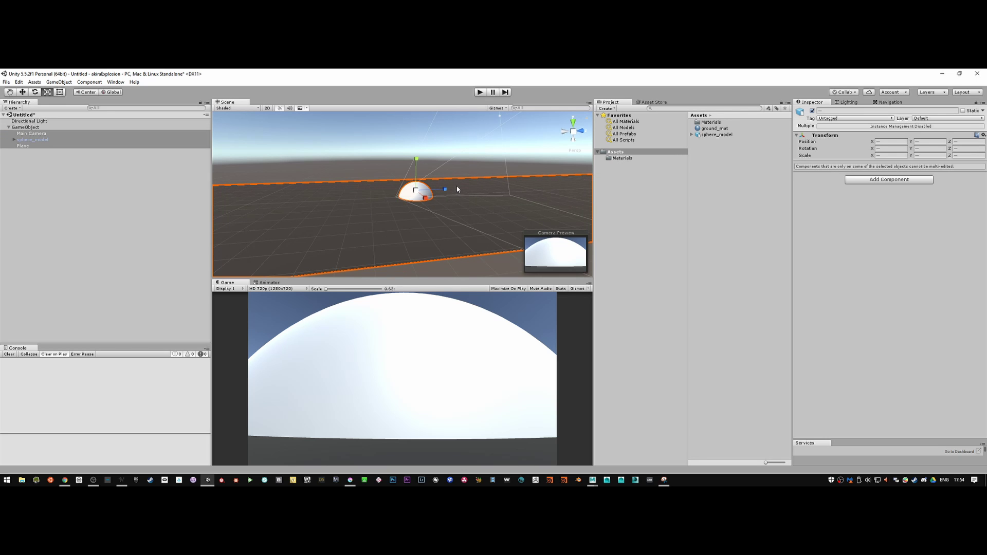
Step: Set the empty GameObject's position to 0, 0, 0
click(30, 147)
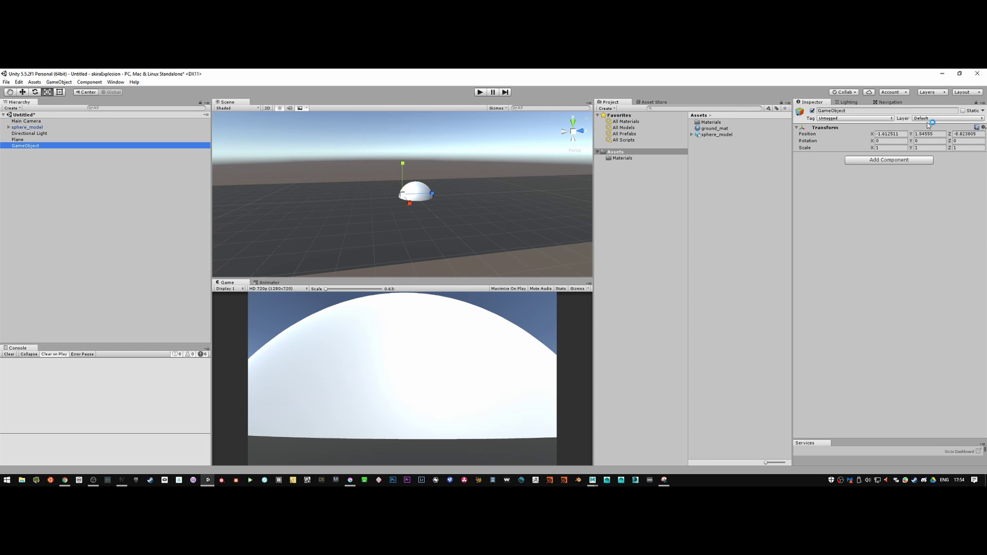
click(903, 134)
text(0)
key(Tab)
text(0)
key(Tab)
text(0)
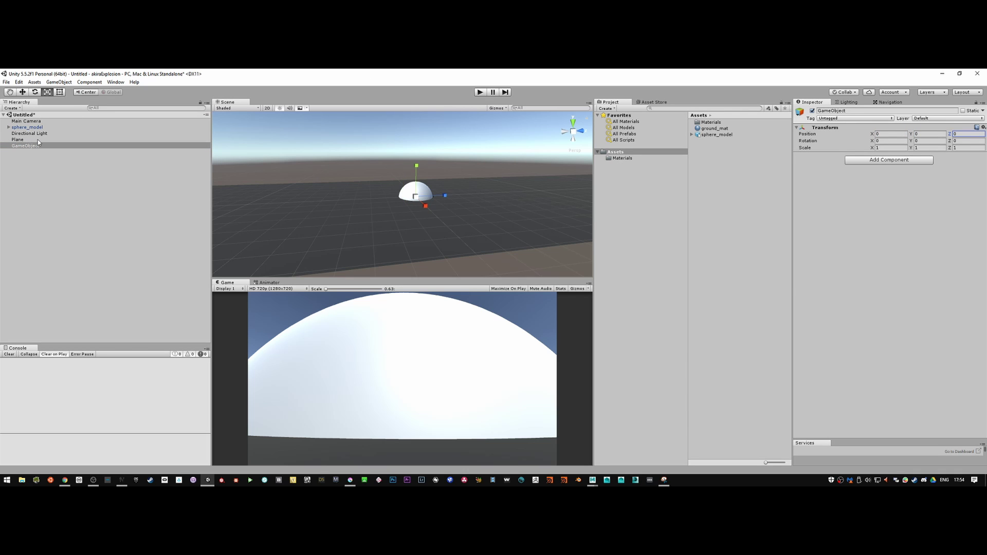
Step: Parent the Main Camera, sphere_model, Directional Light and Plane under the empty GameObject
click(29, 122)
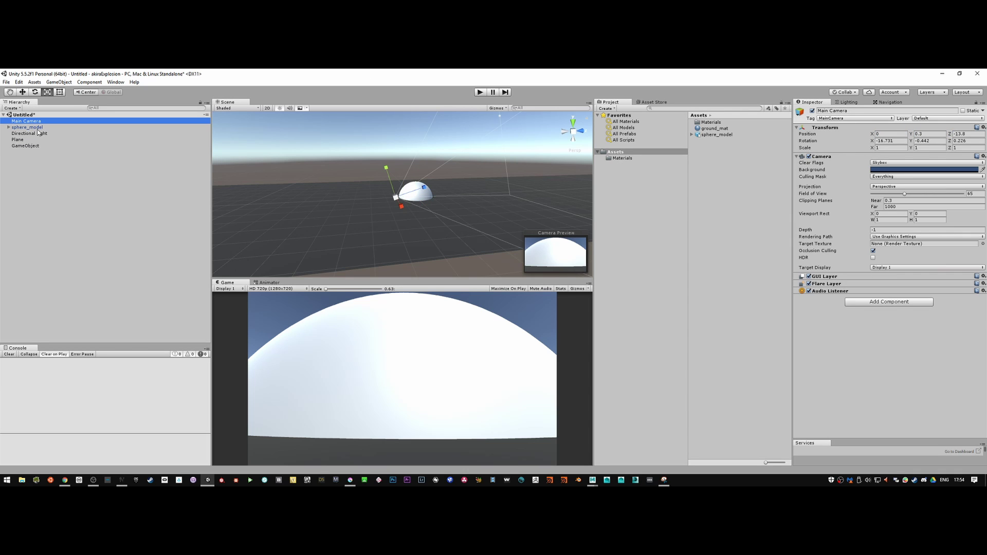
ctrl+click(37, 128)
ctrl+click(18, 140)
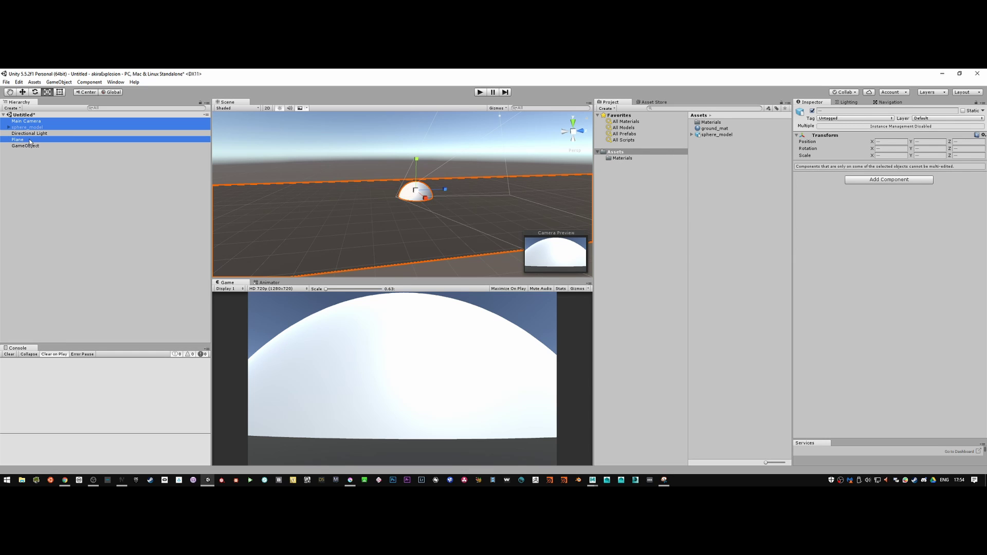
ctrl+click(41, 134)
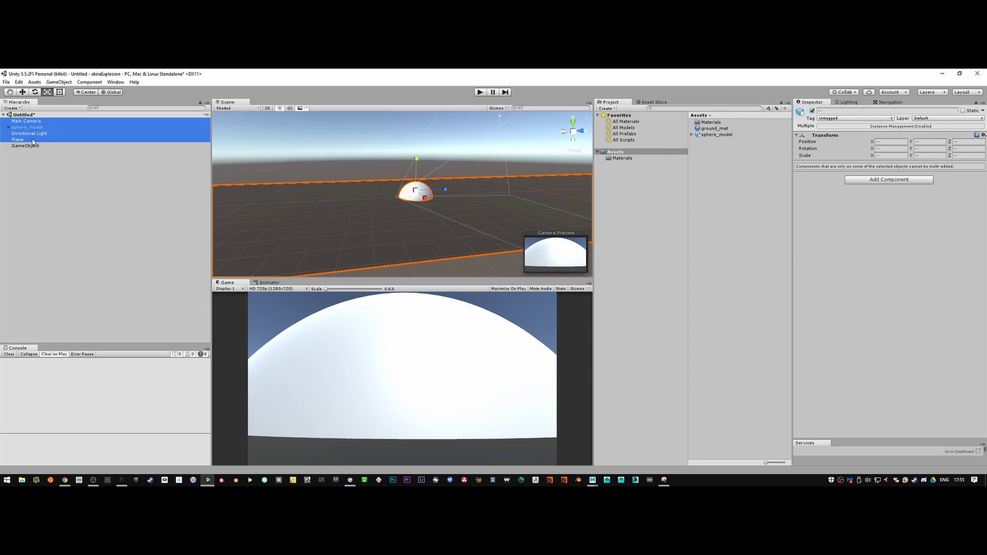
drag(22, 143, 28, 148)
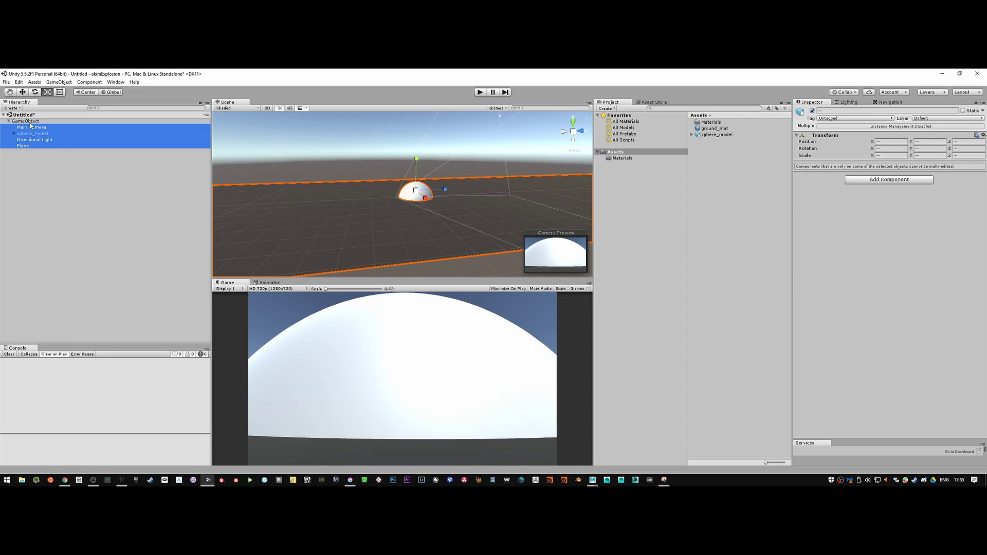
Step: Try to scale the parent GameObject up uniformly about its centre
click(26, 121)
drag(416, 193, 511, 185)
alt+right_drag(511, 185, 309, 220)
drag(405, 196, 476, 195)
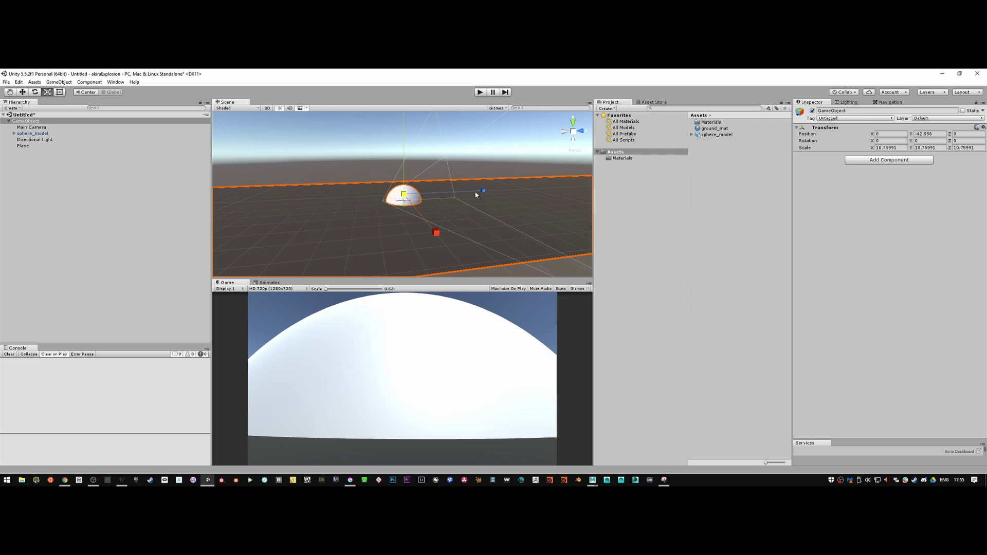
key(ctrl+z)
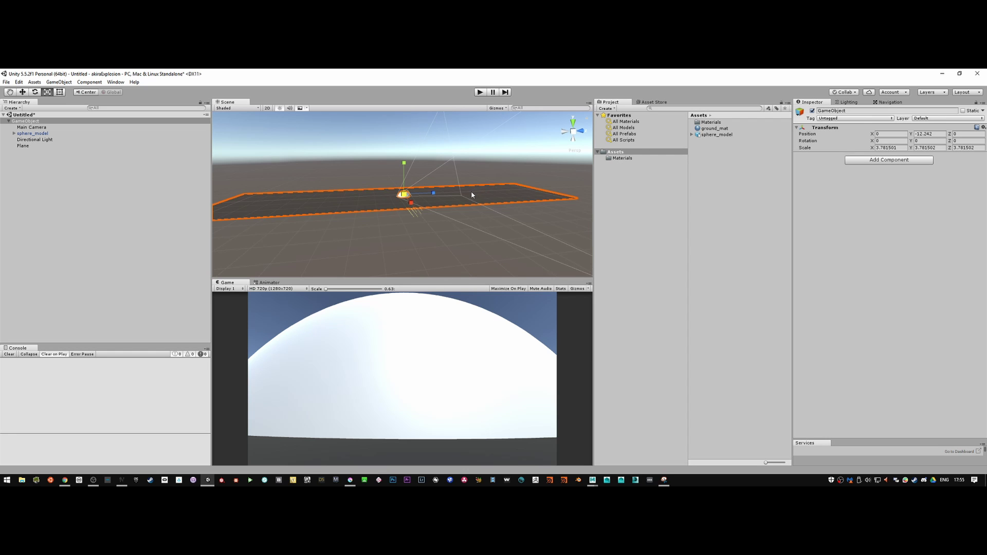
key(ctrl+z)
Step: Switch the transform handle to Pivot and set the parent GameObject's scale to 100 on all three axes
click(87, 93)
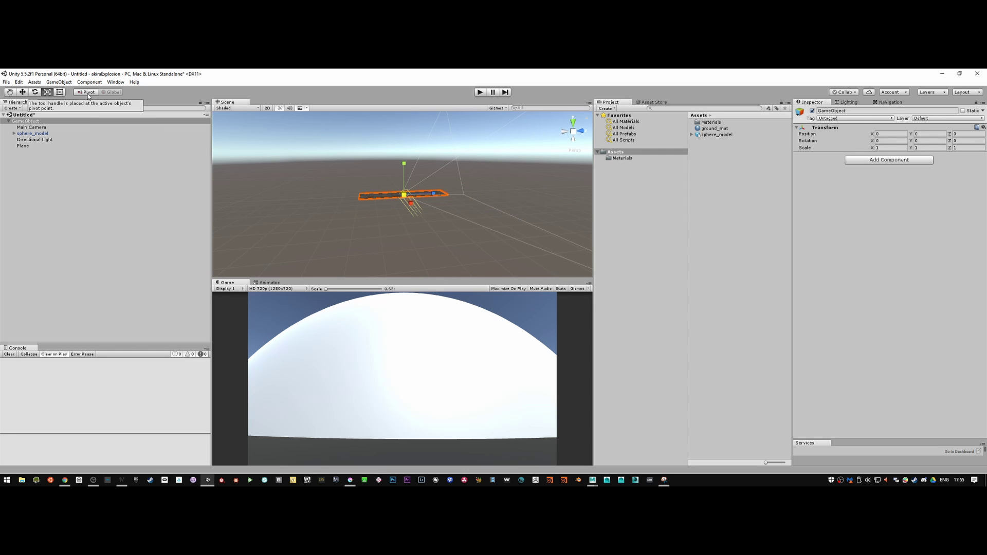
drag(404, 196, 830, 149)
click(899, 147)
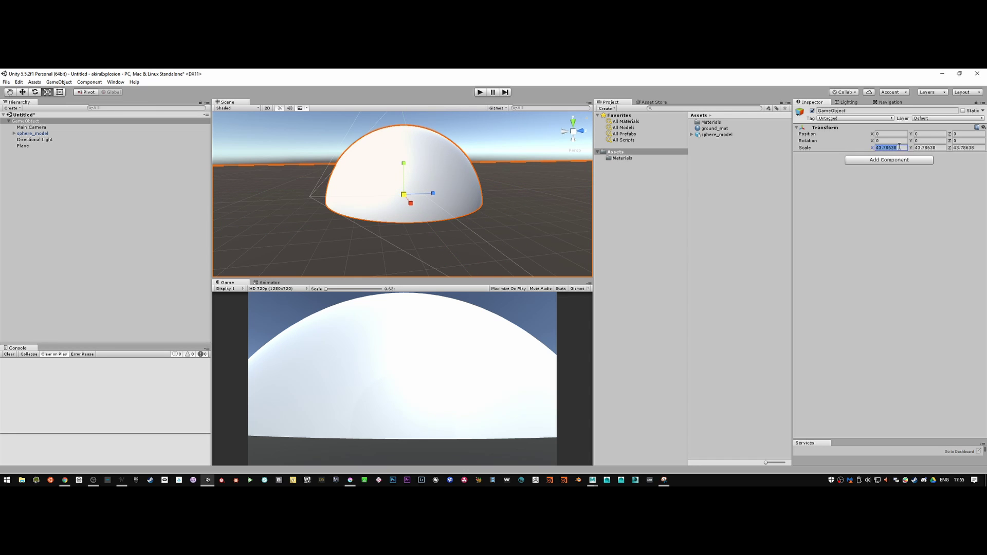
text(100)
key(Tab)
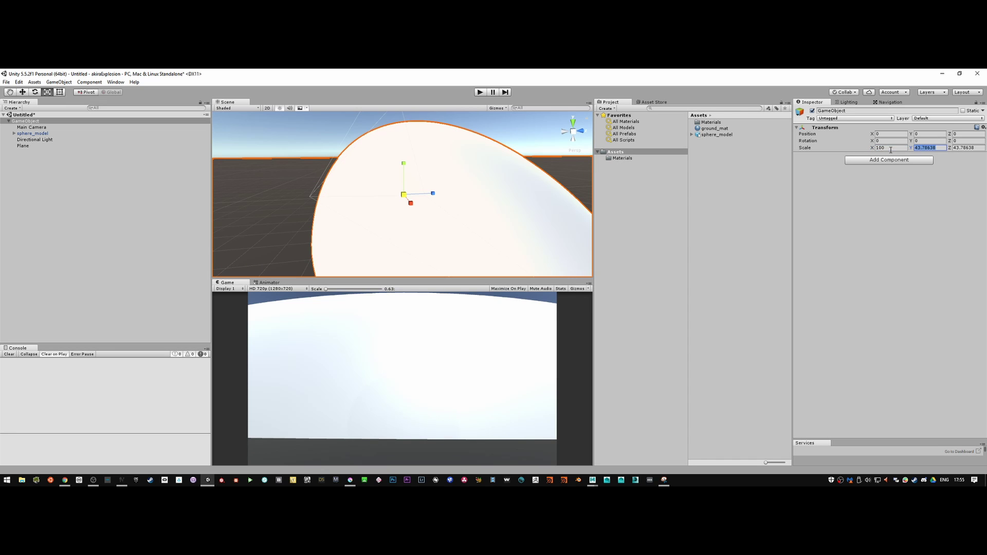
text(100)
key(Tab)
text(100)
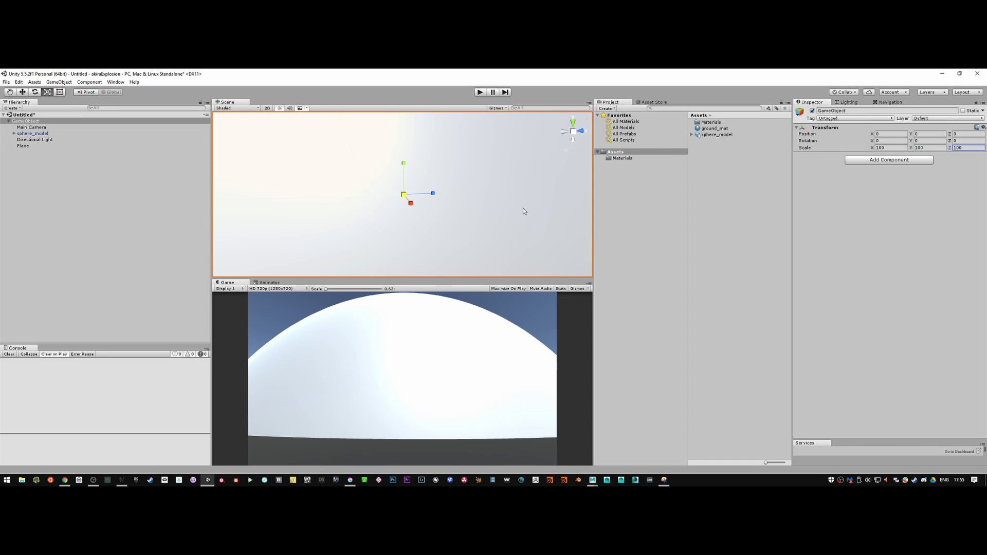
Step: Set the parent GameObject's scale to 1000 on X, Y and Z
alt+drag(524, 211, 329, 234)
click(894, 147)
text(1000)
key(Tab)
text(1)
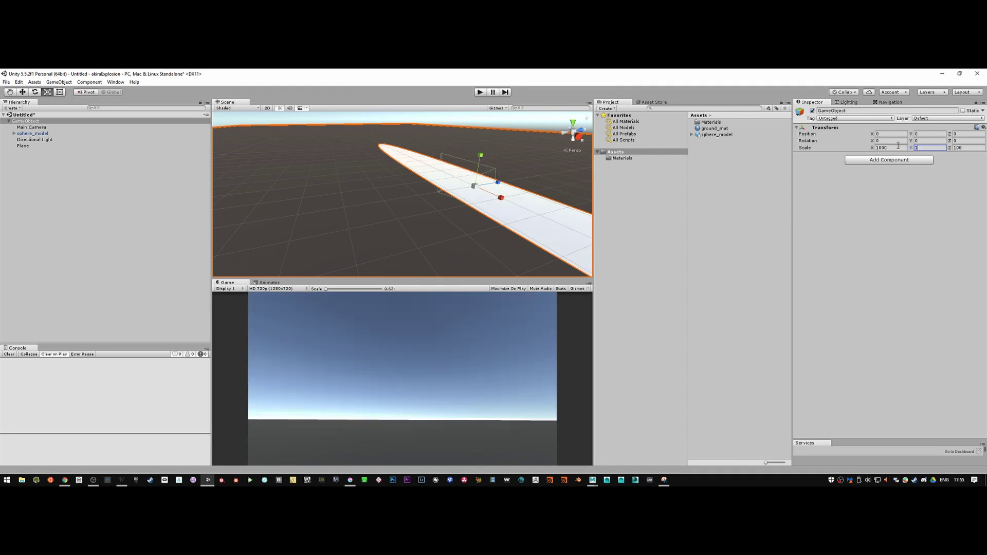
text(000)
key(Tab)
text(1000)
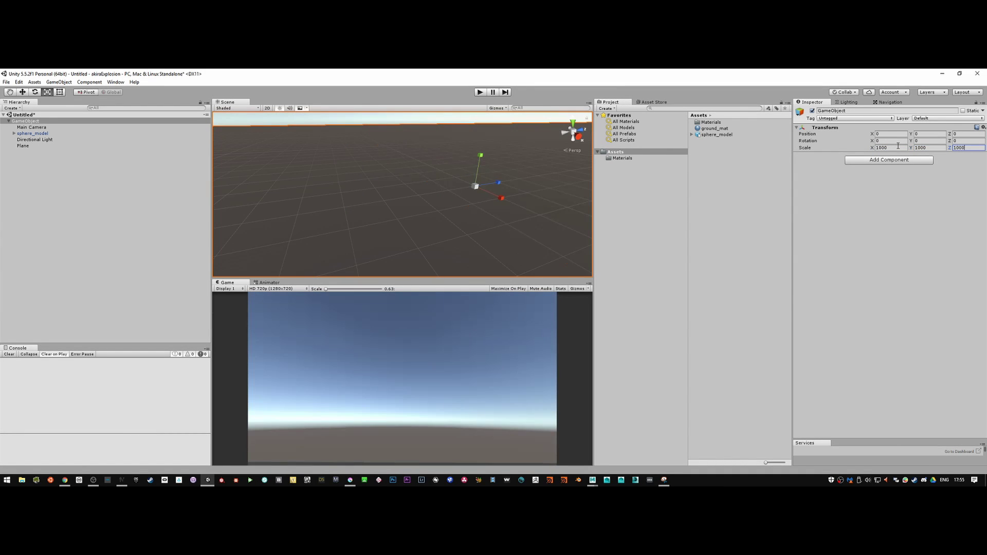
alt+scroll(334, 202, down, 5)
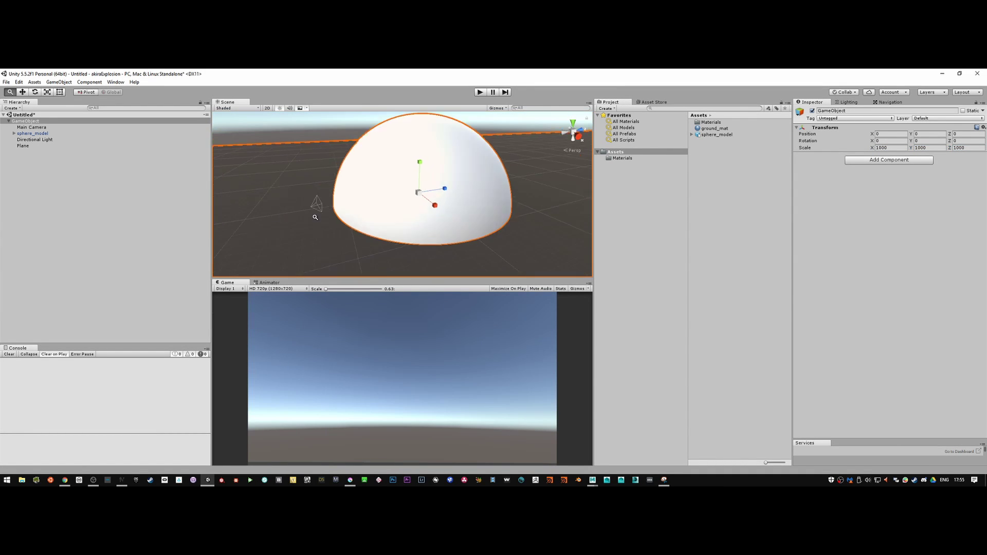
Step: Add a cube to the scene and scale it up uniformly to about 534
alt+drag(356, 201, 437, 229)
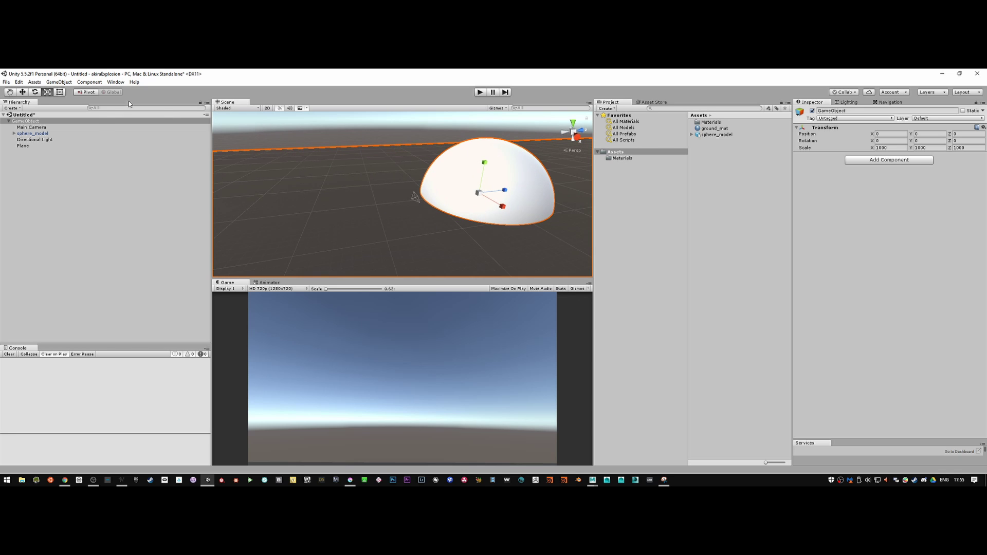
click(34, 82)
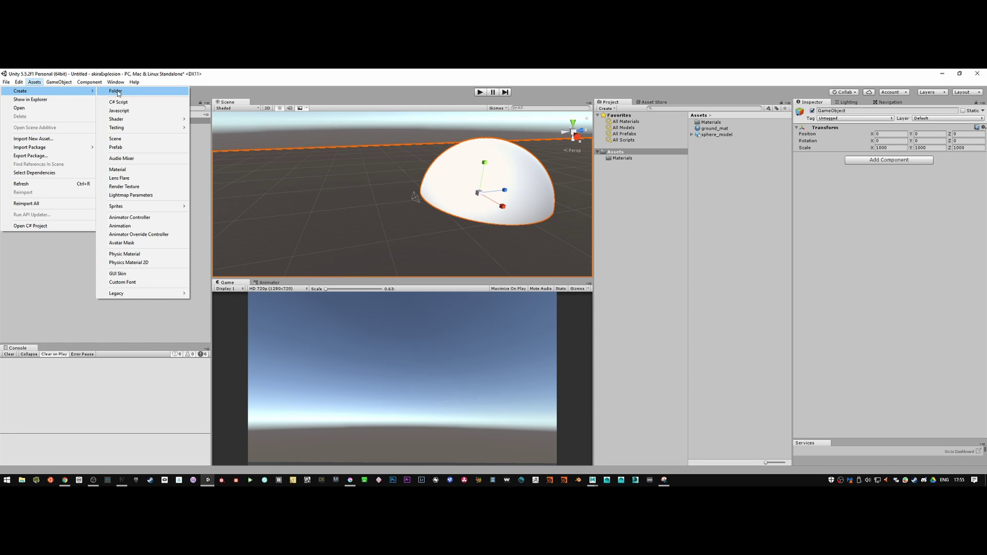
mouse_move(57, 83)
mouse_move(49, 109)
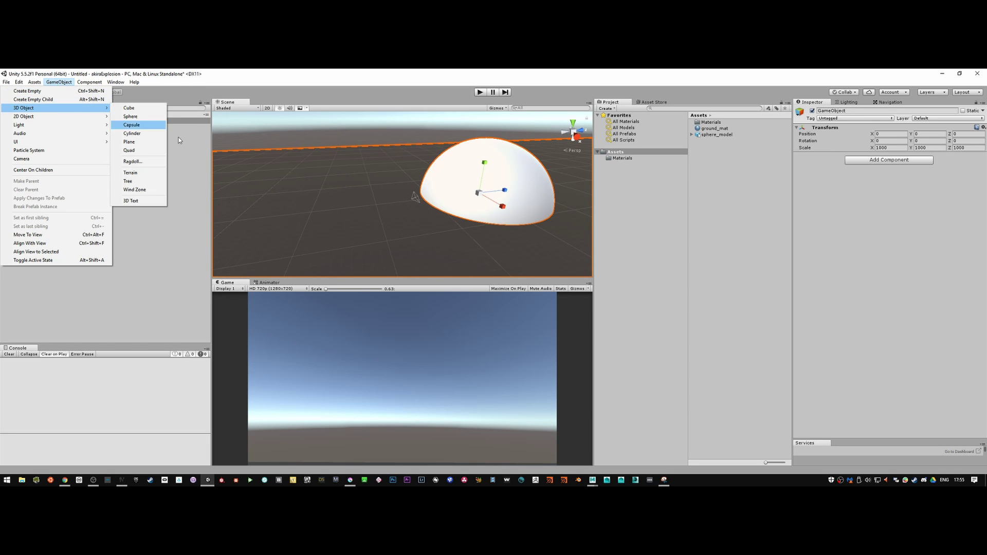
click(129, 108)
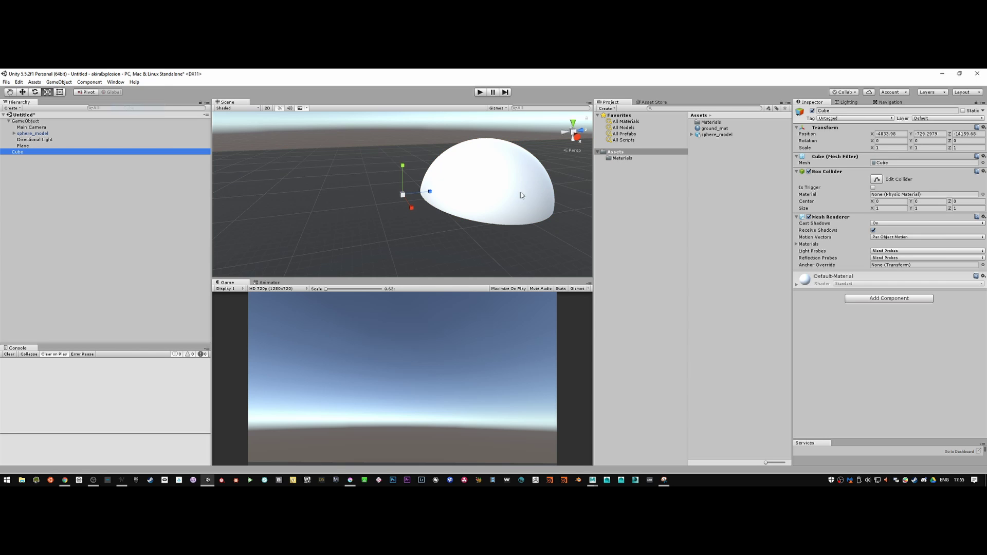
drag(424, 192, 338, 202)
scroll(338, 202, up, 5)
key(r)
drag(398, 196, 785, 147)
drag(399, 196, 745, 157)
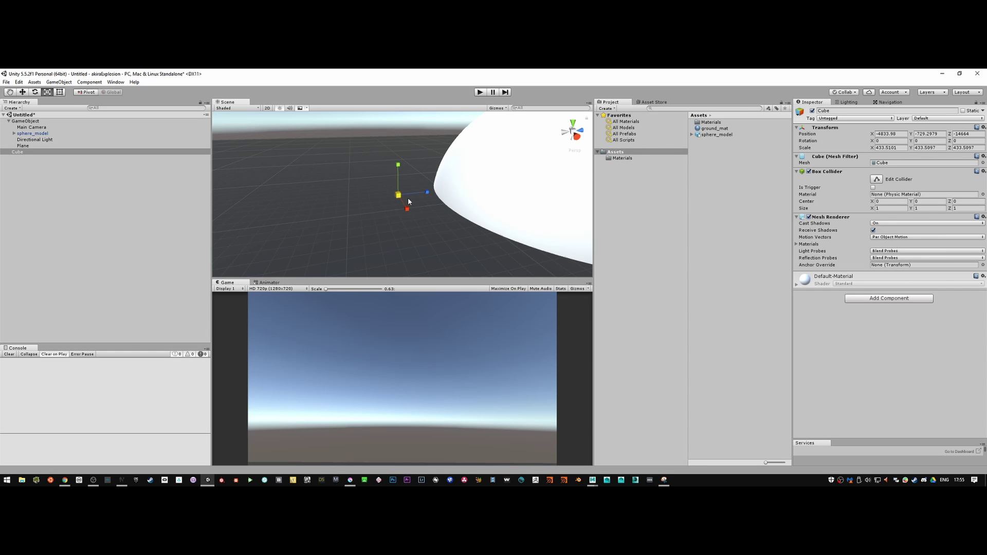
drag(396, 197, 407, 197)
key(f)
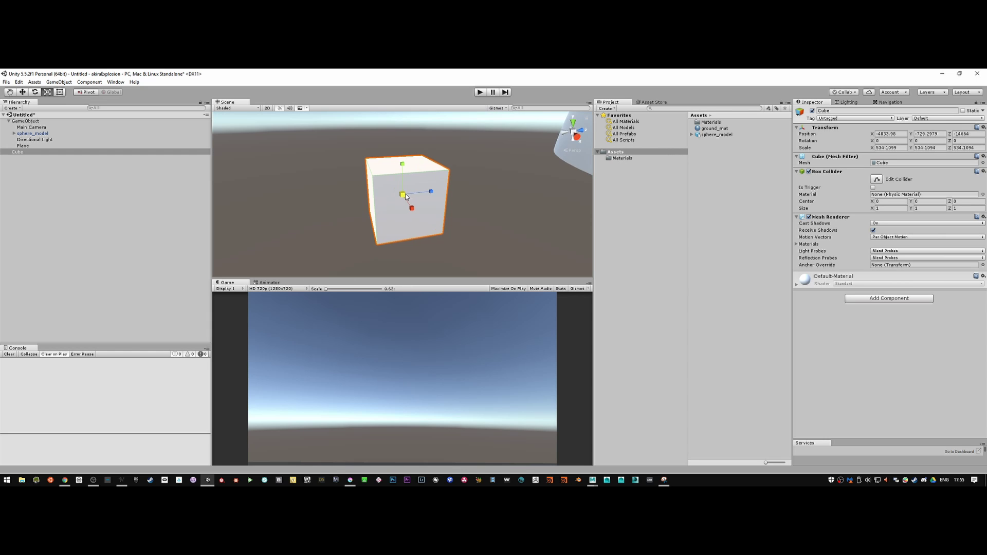
Step: Reset the cube's scale to 1 on all three axes and move it to about X 3459, Y 3108
alt+right_drag(450, 210, 790, 158)
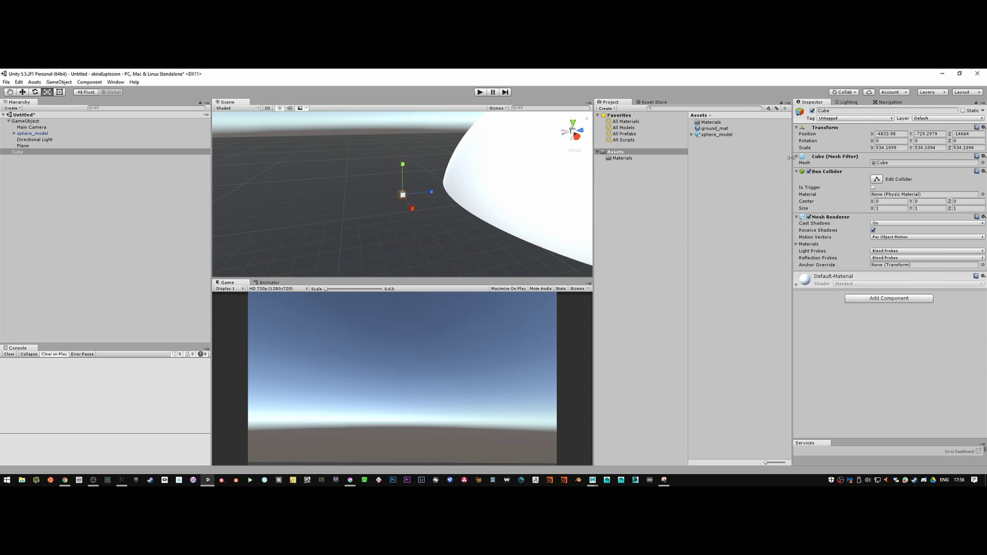
click(895, 148)
text(1)
key(Tab)
text(1)
key(Tab)
text(1)
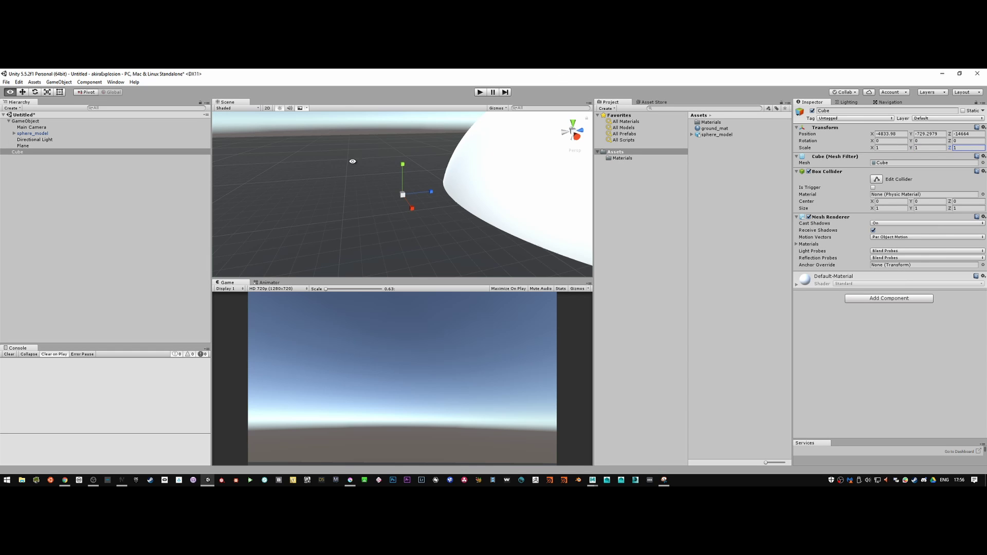
alt+middle_drag(353, 161, 348, 164)
key(w)
drag(398, 175, 847, 175)
key(r)
key(ctrl+z)
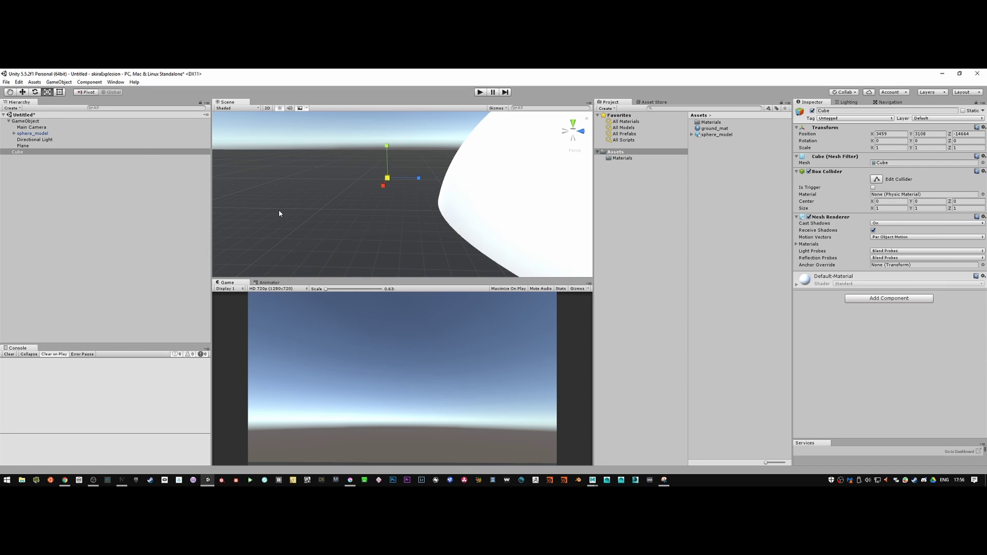
Step: Set the parent GameObject's scale to 100 on X, Y and Z
click(27, 121)
click(897, 148)
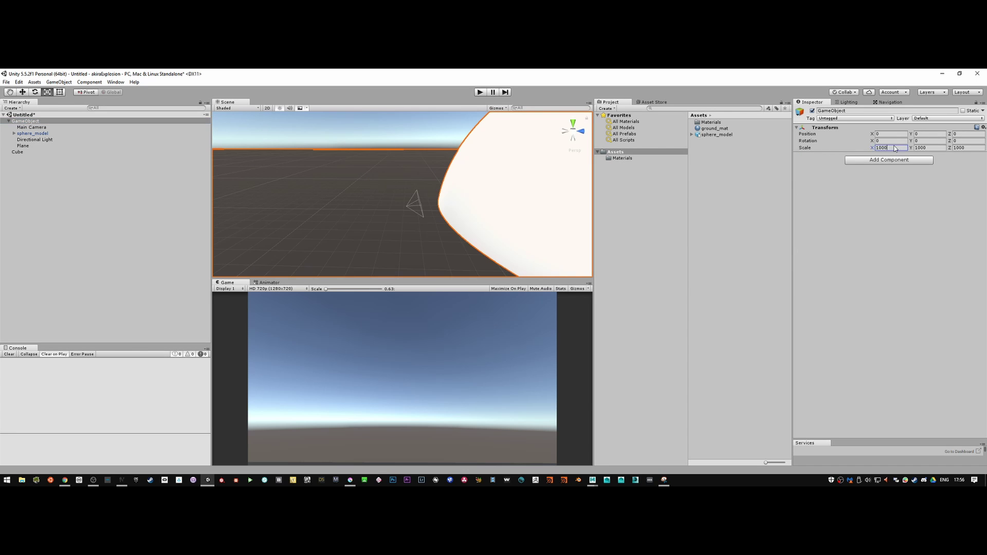
text(100)
key(Tab)
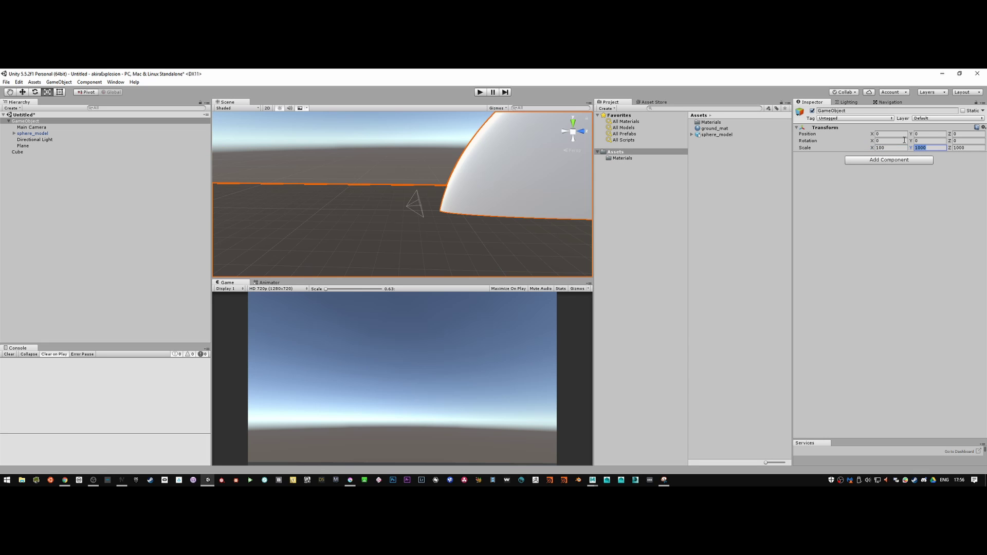
text(100)
key(Tab)
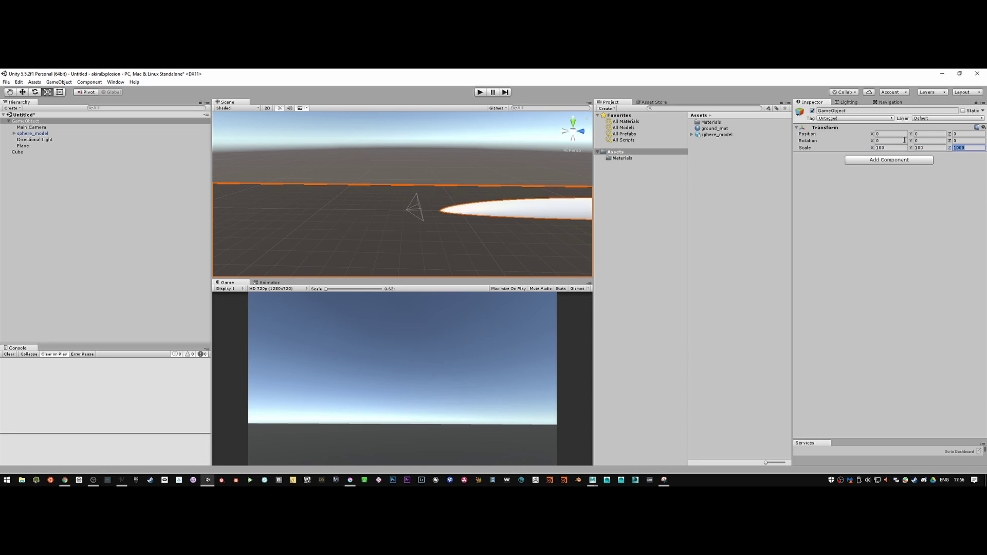
text(100)
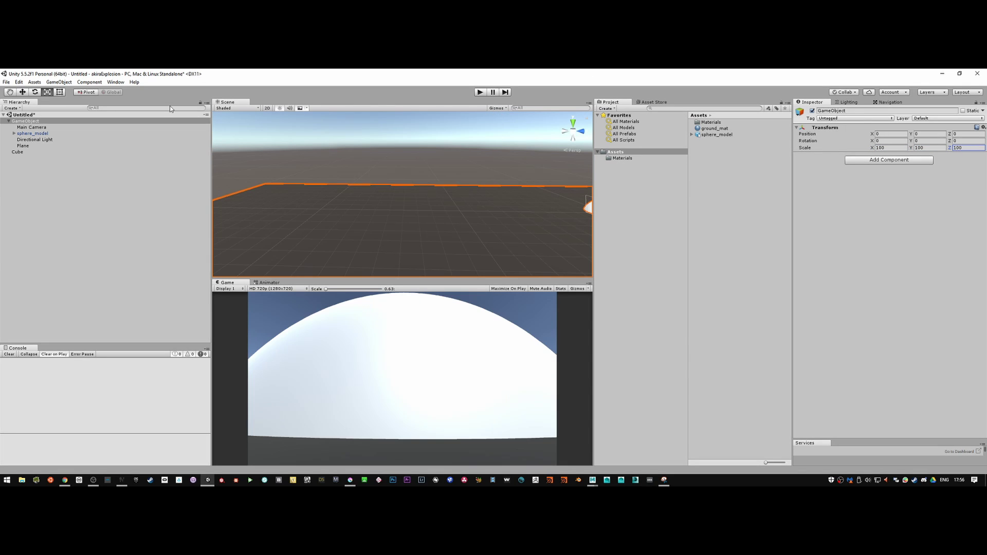
Step: Delete the cube that lies far away from the dome
click(30, 155)
middle_drag(395, 214, 297, 208)
key(w)
scroll(286, 199, down, 3)
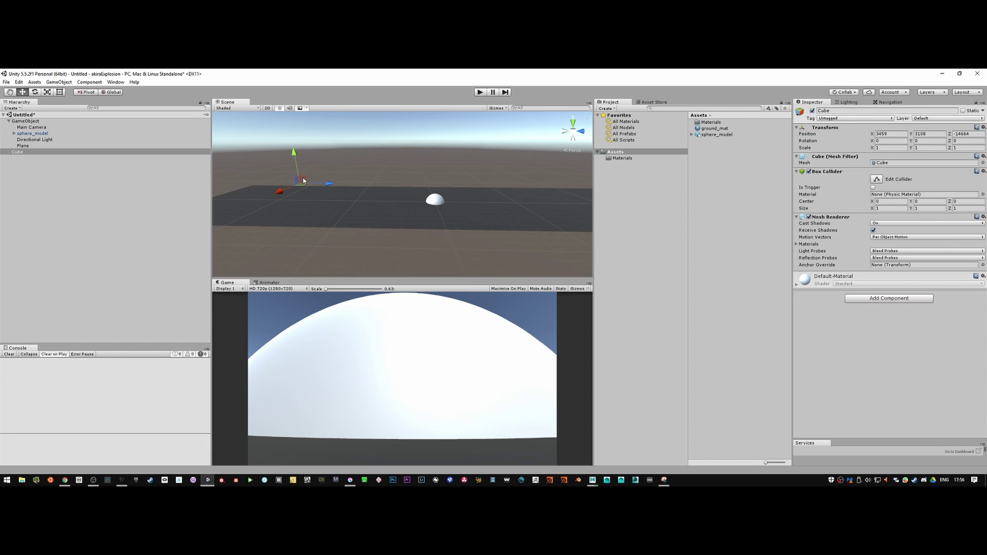
key(Delete)
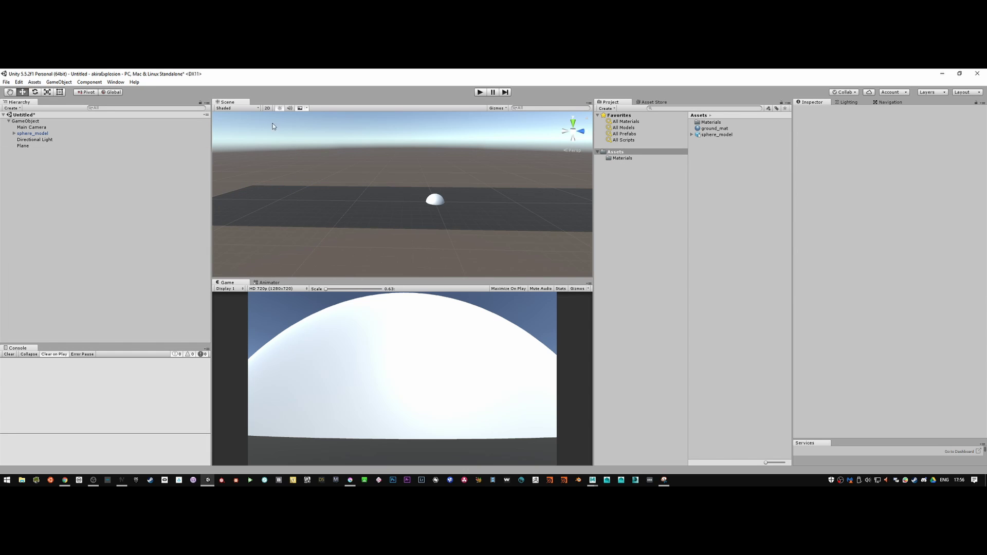
Step: Frame the sphere_model dome in the Scene view and add a new cube there
click(441, 202)
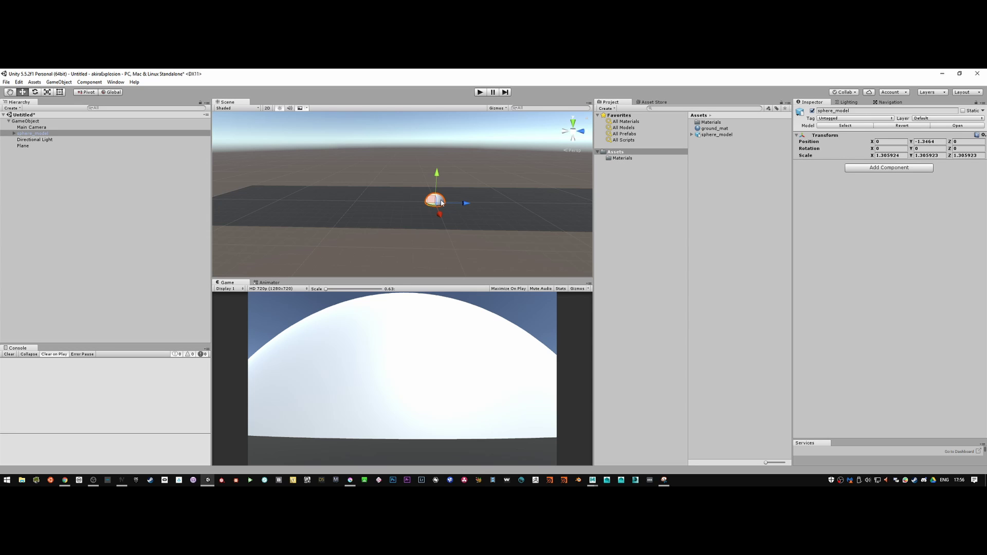
key(f)
click(58, 82)
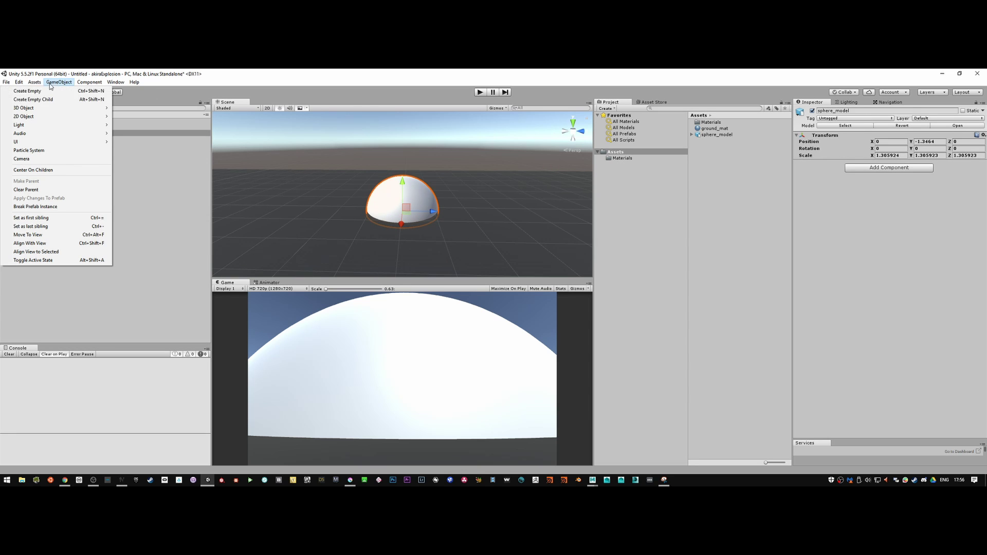
mouse_move(54, 110)
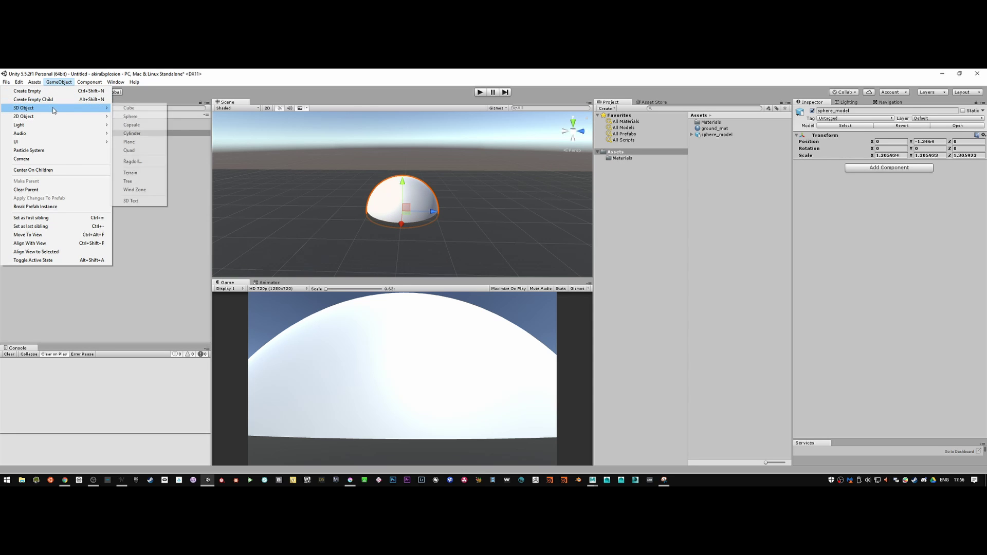
click(129, 108)
Step: Move the new cube off the dome's centre and scale it up uniformly to about 17.3
drag(407, 191, 448, 166)
key(r)
scroll(382, 206, up, 2)
key(f)
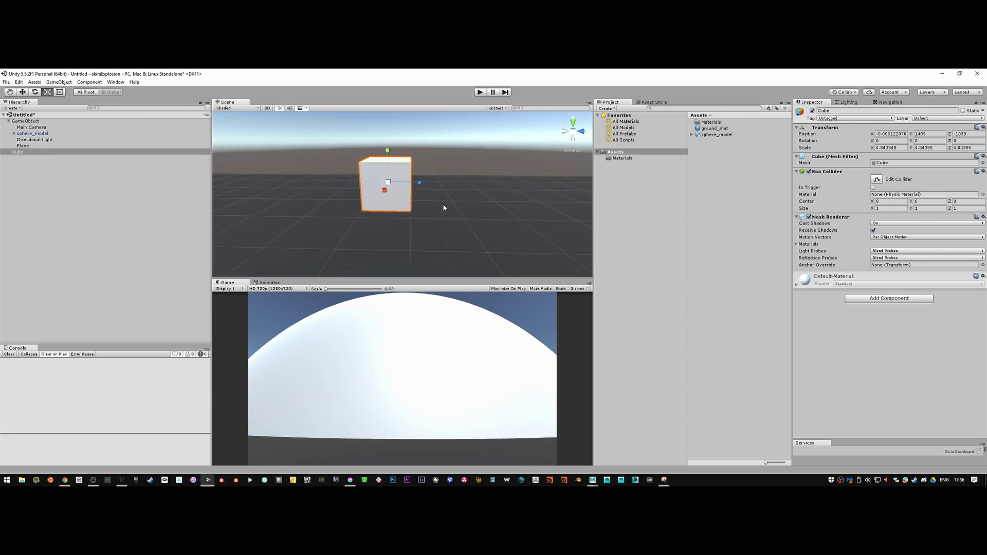
alt+drag(437, 226, 505, 250)
drag(402, 195, 499, 197)
alt+drag(500, 197, 409, 203)
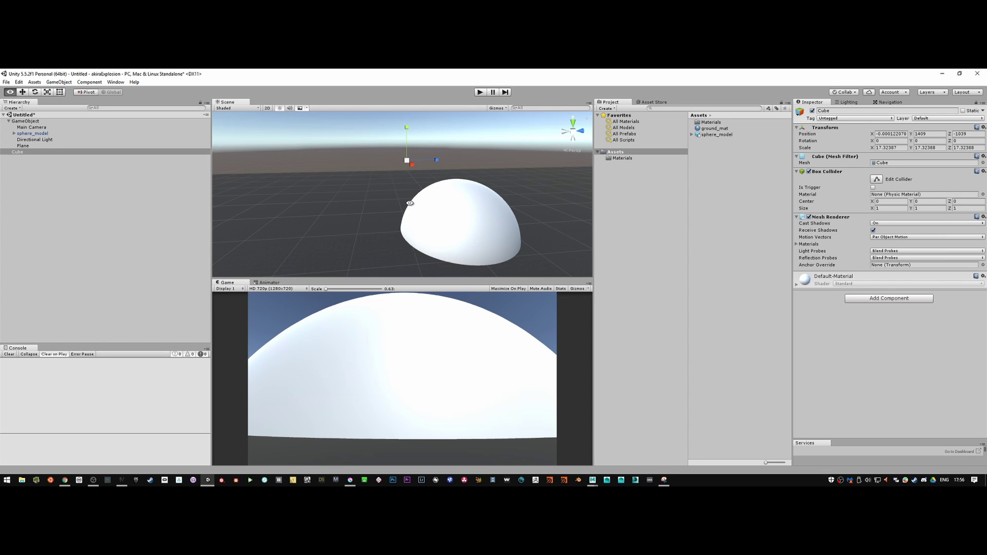
Step: Move the cube to about Y 26, Z -1317 so it stands between the camera and the dome
key(w)
drag(405, 129, 419, 235)
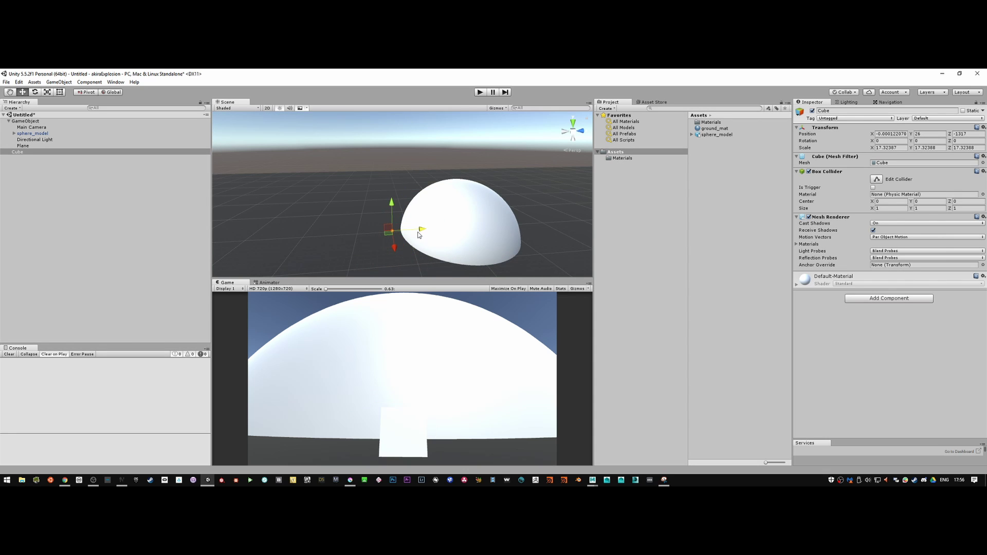
alt+right_drag(446, 245, 440, 201)
Step: Apply the ground_mat material to the cube
click(623, 158)
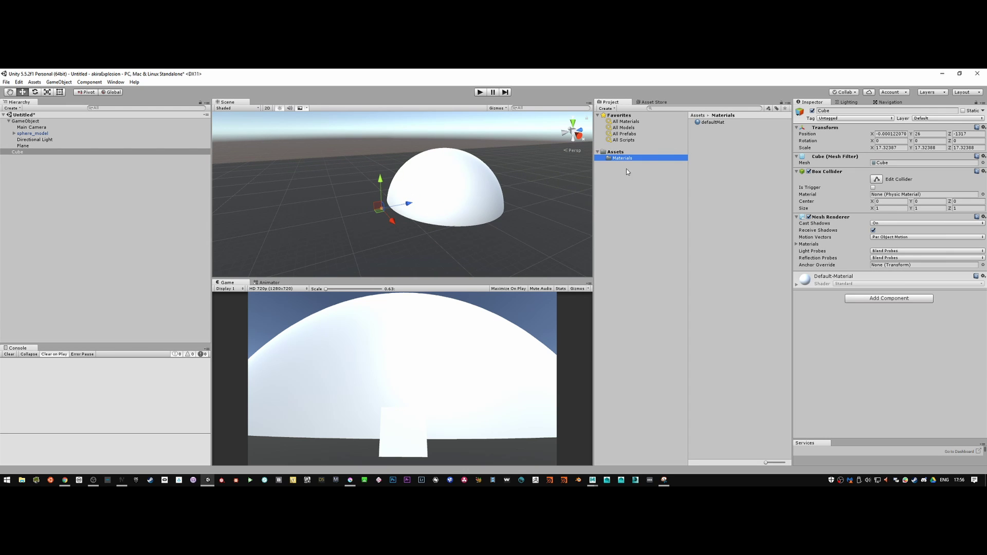
key(Up)
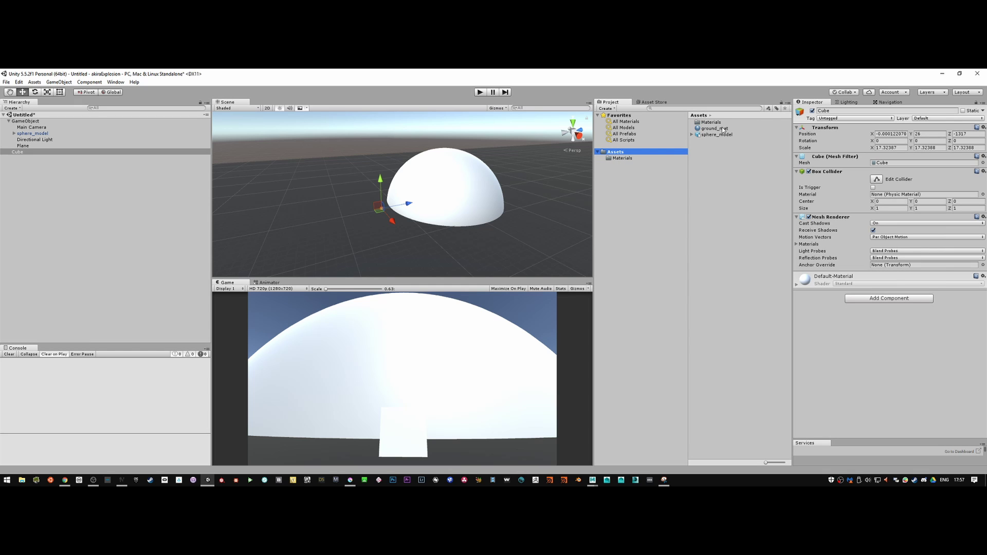
middle_drag(411, 192, 669, 175)
drag(715, 129, 371, 178)
alt+right_drag(434, 191, 411, 237)
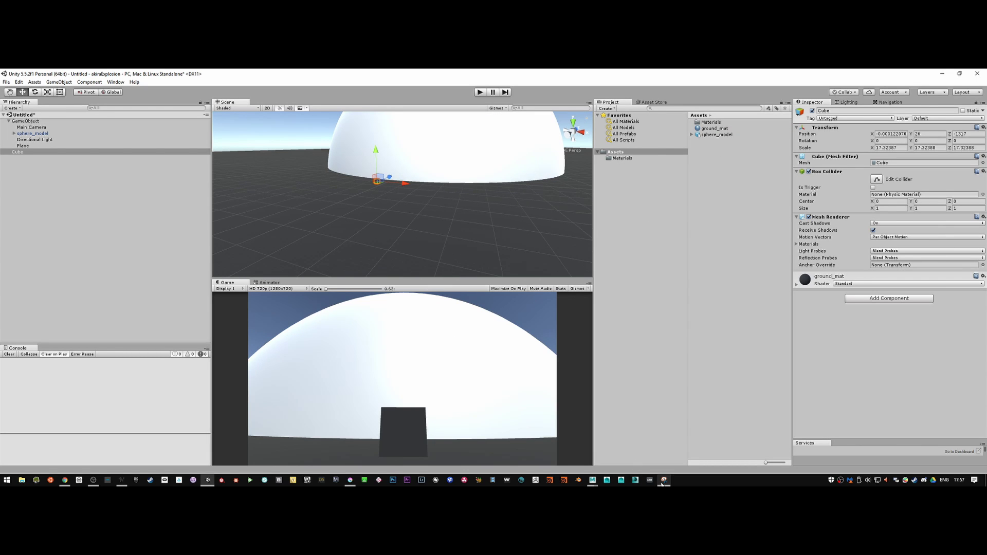
Step: Check the reference capture and scale the cube into a tower of about 26.9 × 116.3 × 26.9
click(665, 480)
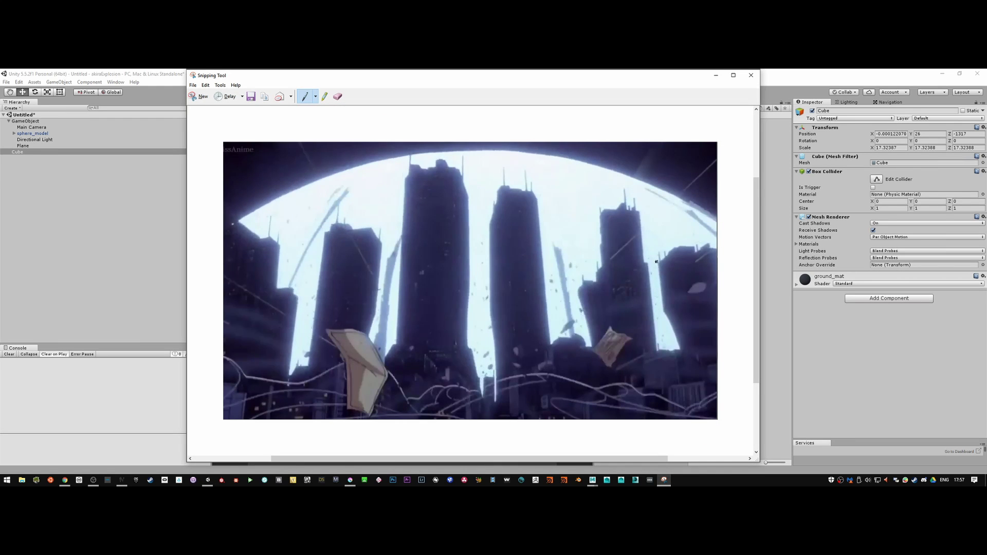
click(715, 75)
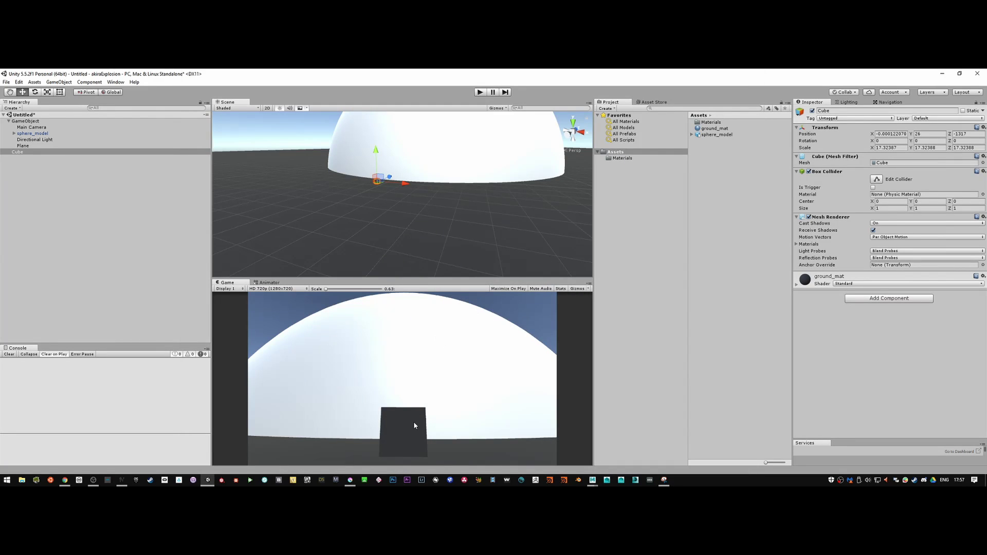
alt+right_drag(394, 204, 398, 256)
key(r)
drag(356, 261, 375, 263)
drag(352, 216, 381, 140)
Step: Compare the tower with the skyscrapers in the Snipping Tool capture and the djv_view frame of the Akira scene
key(alt+Tab)
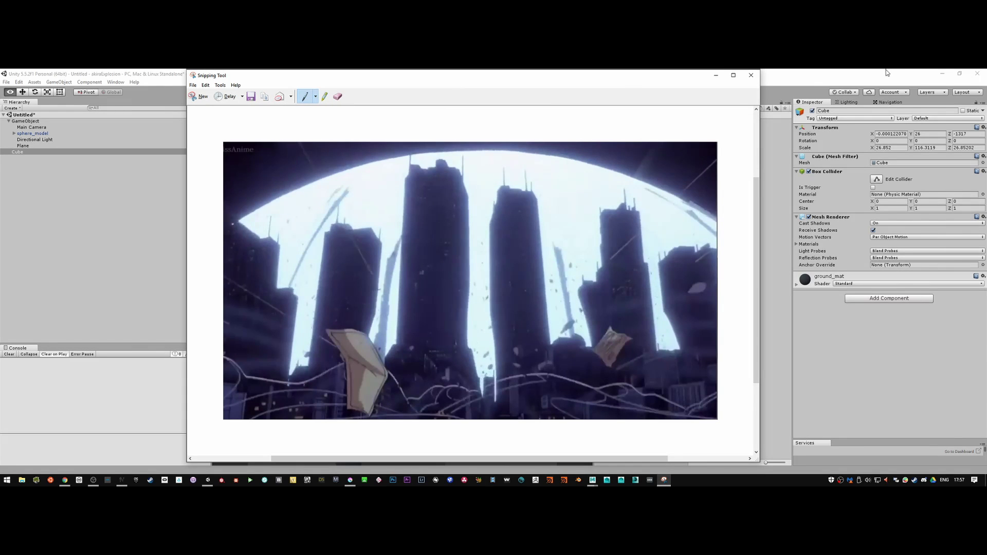
drag(187, 71, 469, 248)
drag(588, 255, 778, 219)
drag(772, 421, 798, 421)
scroll(814, 366, down, 1)
scroll(815, 366, down, 2)
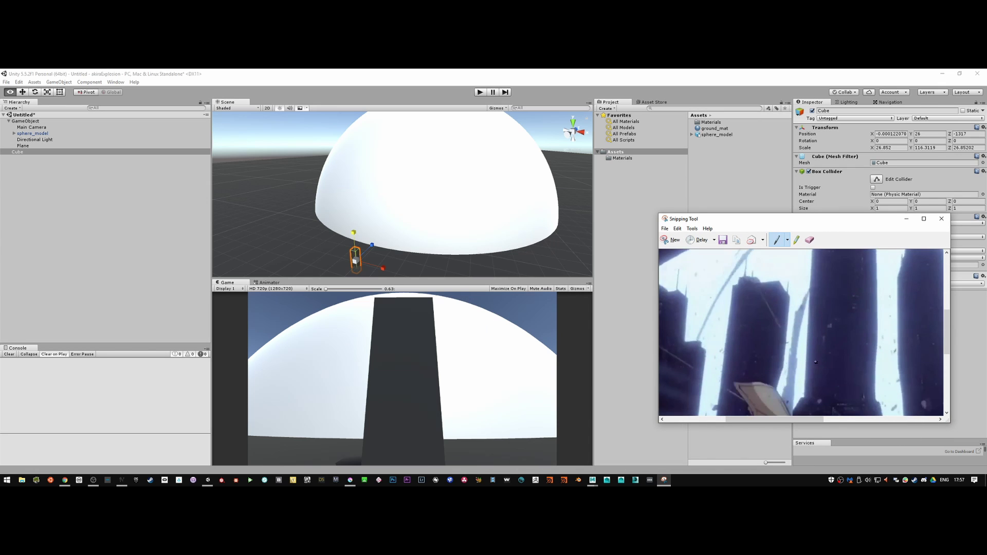
scroll(833, 339, down, 2)
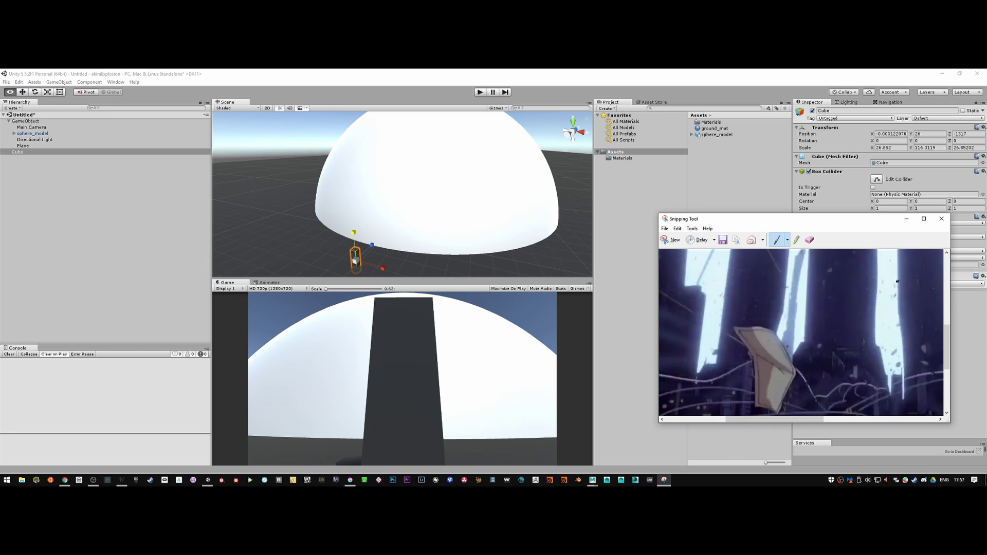
click(905, 220)
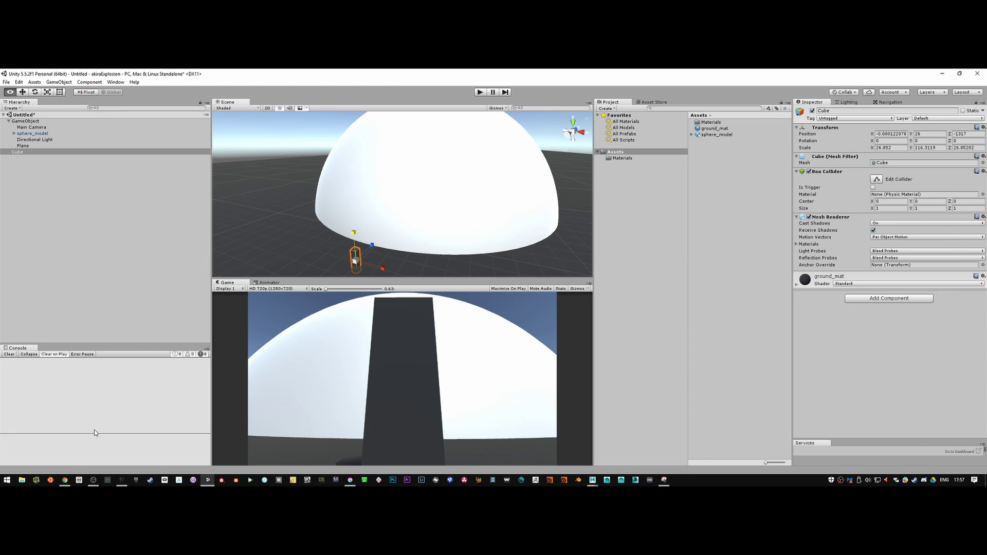
click(121, 481)
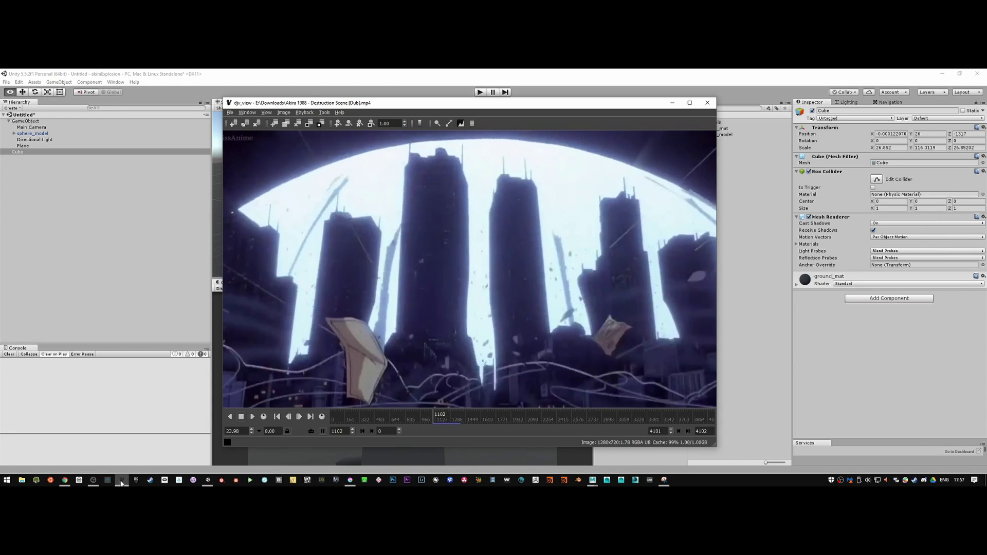
click(121, 481)
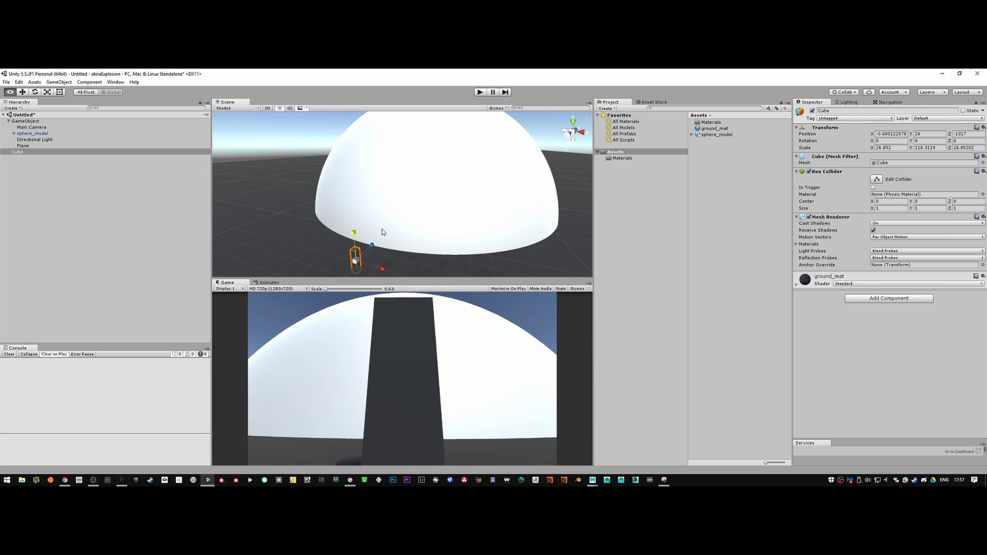
Step: Rotate the tower to about 19.66° on Y, rescale it to about 15.3 × 121.4 × 28, and check the djv_view reference
mouse_move(355, 261)
mouse_down()
mouse_move(368, 257)
mouse_move(346, 261)
mouse_move(370, 274)
mouse_move(362, 282)
mouse_move(367, 268)
mouse_up()
key(e)
key(r)
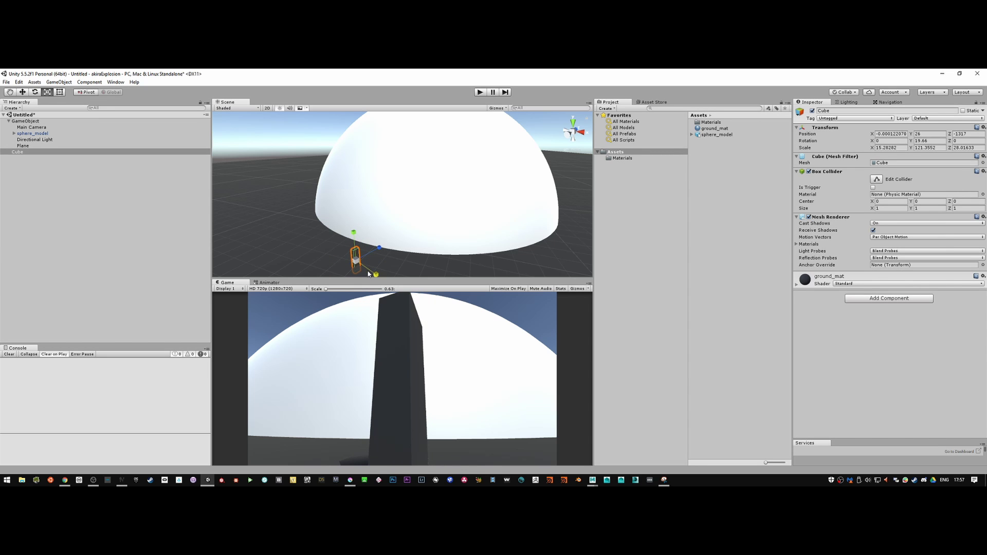
key(alt+Tab)
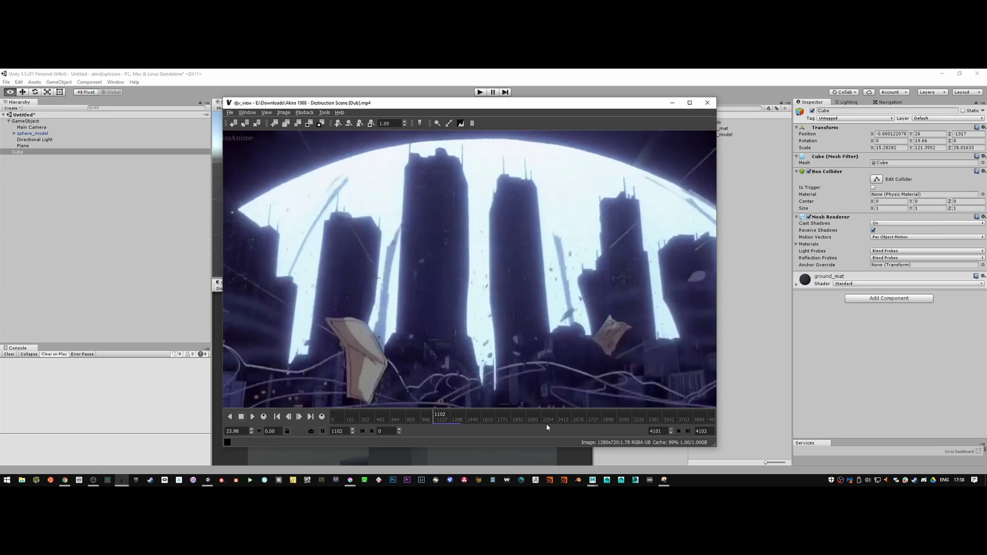
click(672, 102)
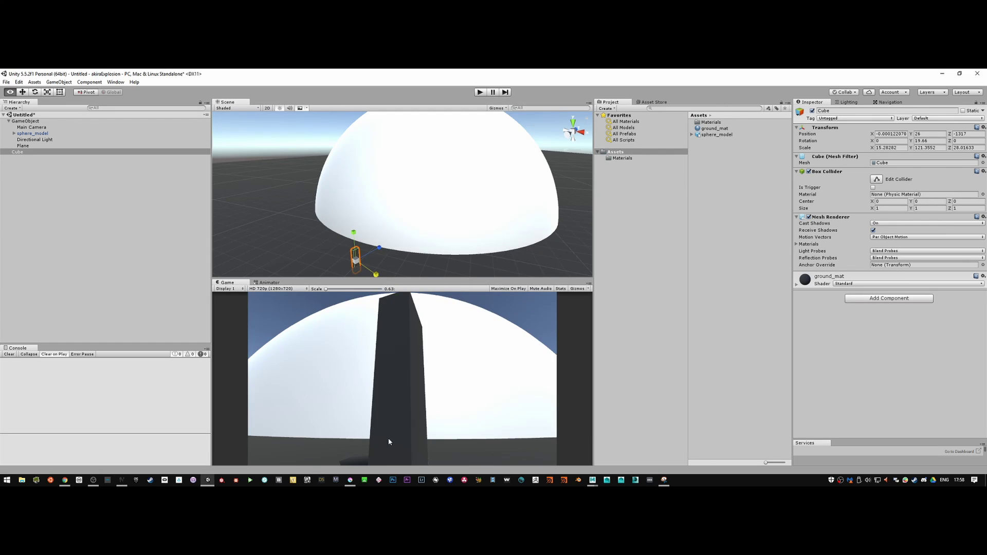
Step: Move the tower to X -43, Y 49, Z -1287, checking its placement against the djv_view reference frame
mouse_move(387, 248)
alt+mouse_down()
mouse_move(360, 216)
mouse_move(380, 230)
alt+mouse_up()
key(alt+Tab)
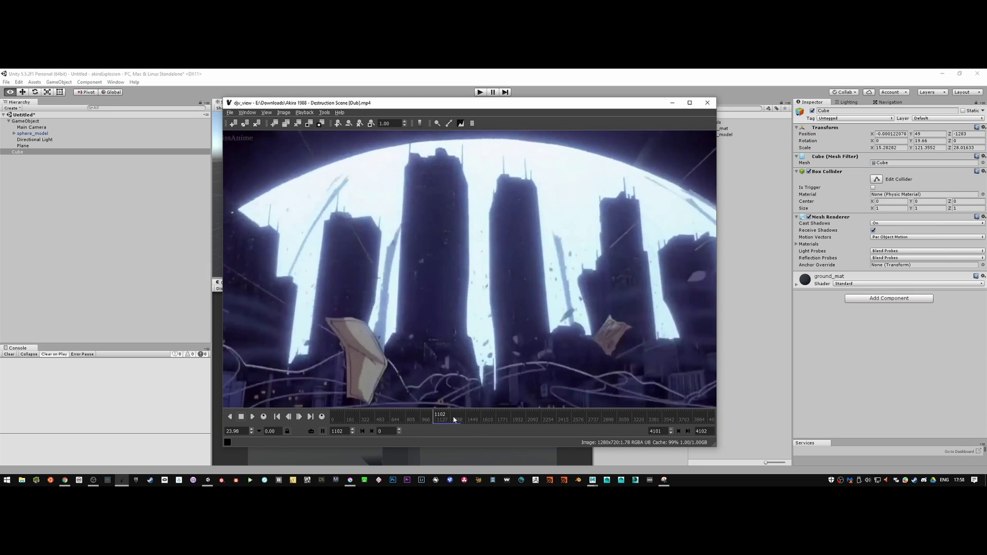
key(alt+Tab)
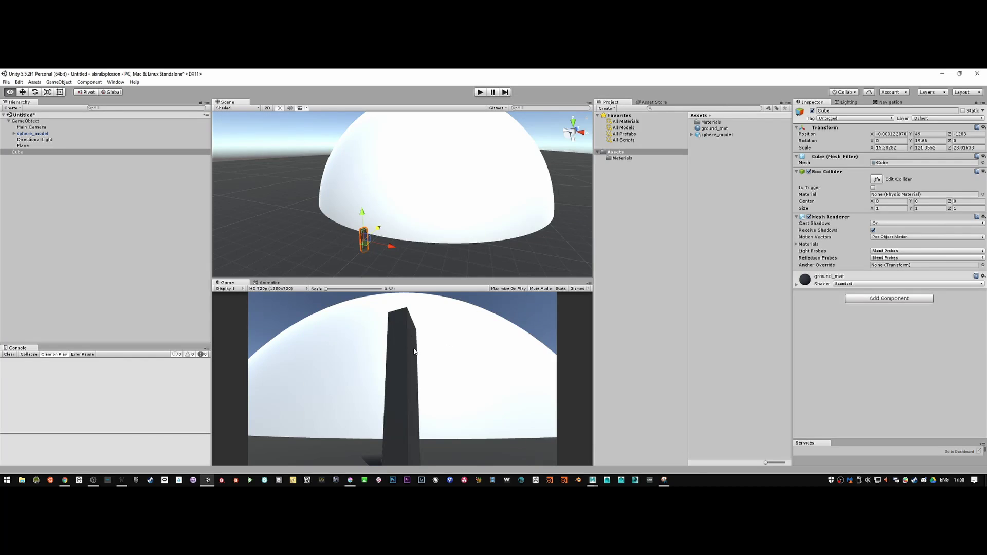
drag(379, 227, 384, 245)
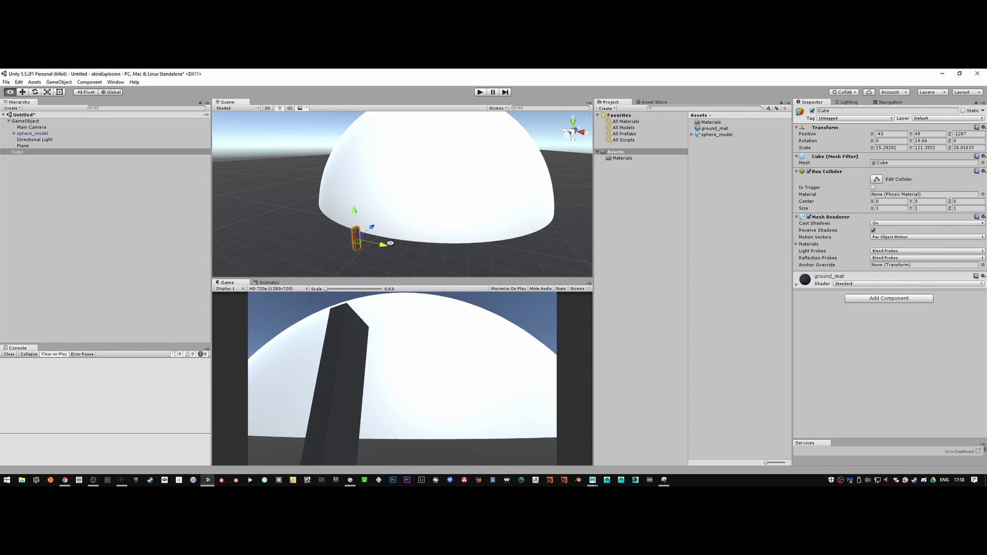
key(alt+Tab)
key(alt+Tab)
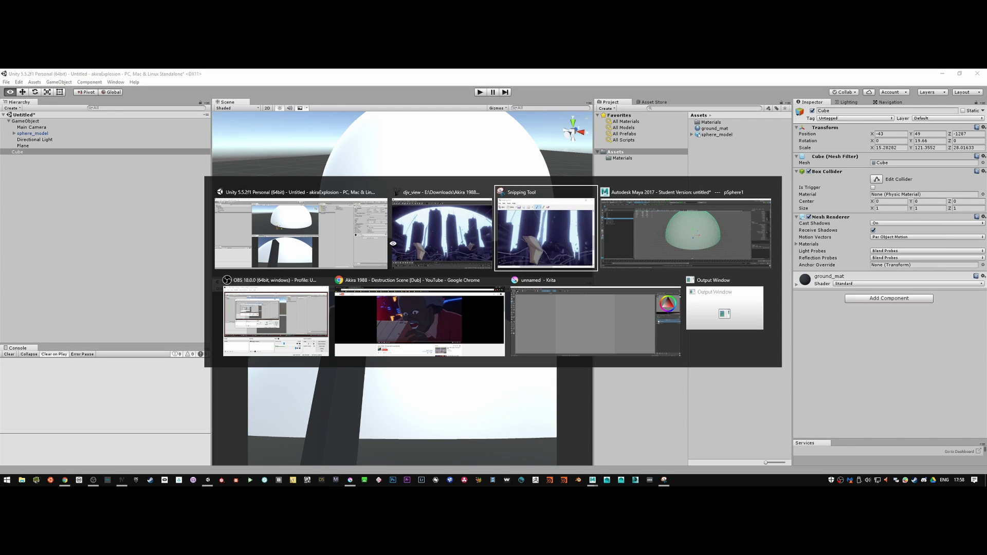
key(alt+Tab)
key(alt+Tab)
key(alt+Tab)
key(alt+Tab)
key(alt+Tab)
key(alt+Tab)
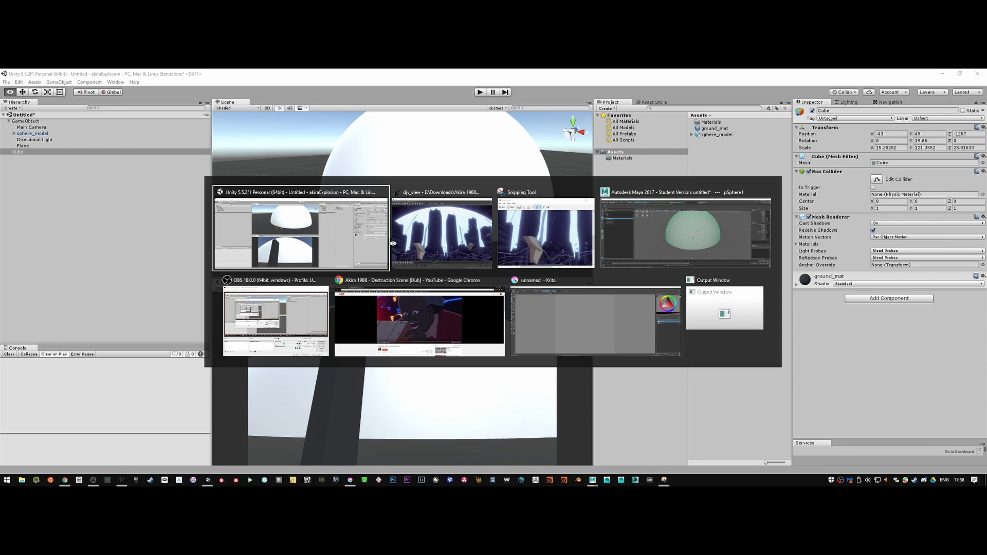
Step: Rotate the tower to about 10° on Y, widen its X scale to about 23.05, and move it to X -26
key(e)
drag(367, 257, 385, 249)
key(r)
key(w)
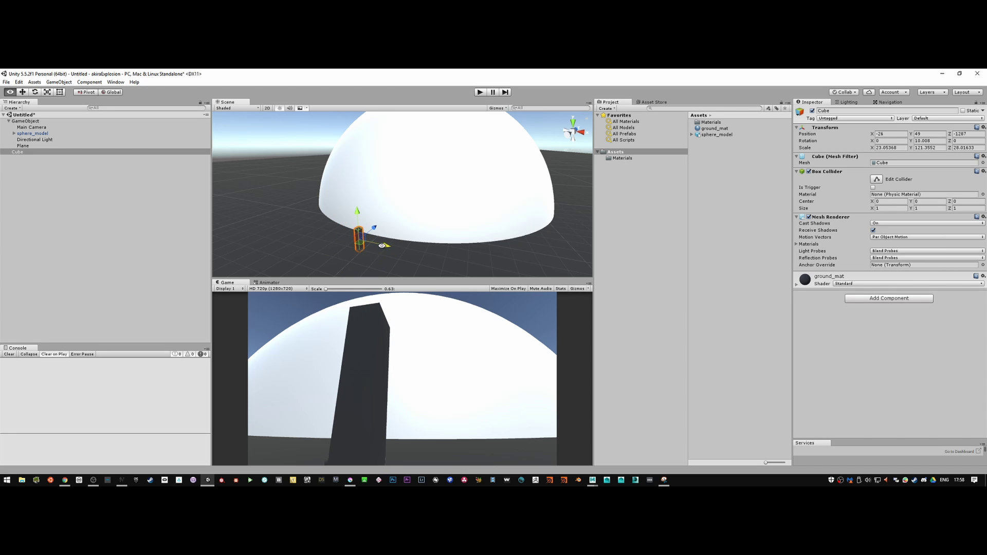
Step: Scale the tower's footprint to about 26.83 on X and 29.58 on Z, comparing it with the reference skyscraper
key(alt+Tab)
key(alt+Tab)
key(r)
mouse_move(386, 250)
mouse_down()
mouse_move(383, 227)
mouse_move(385, 251)
mouse_up()
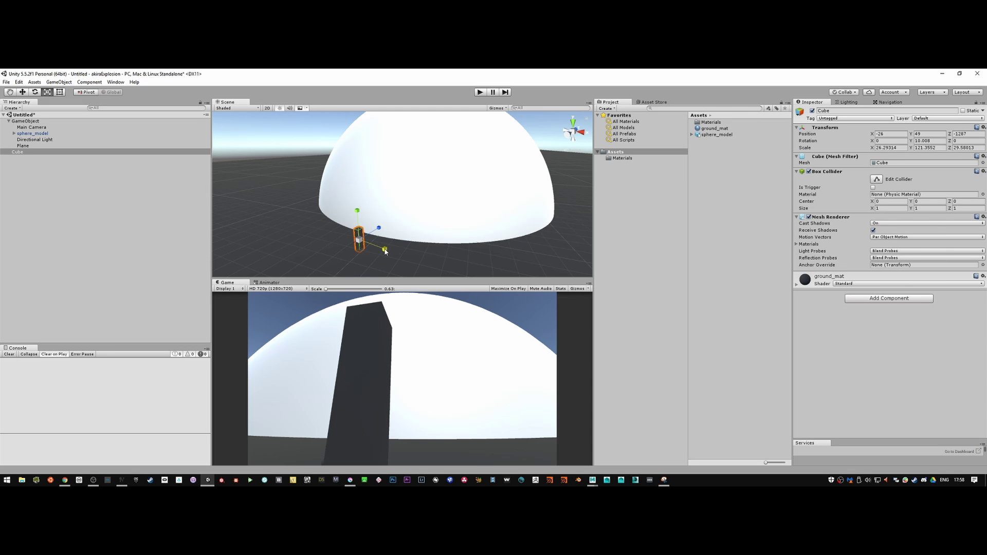
key(alt+Tab)
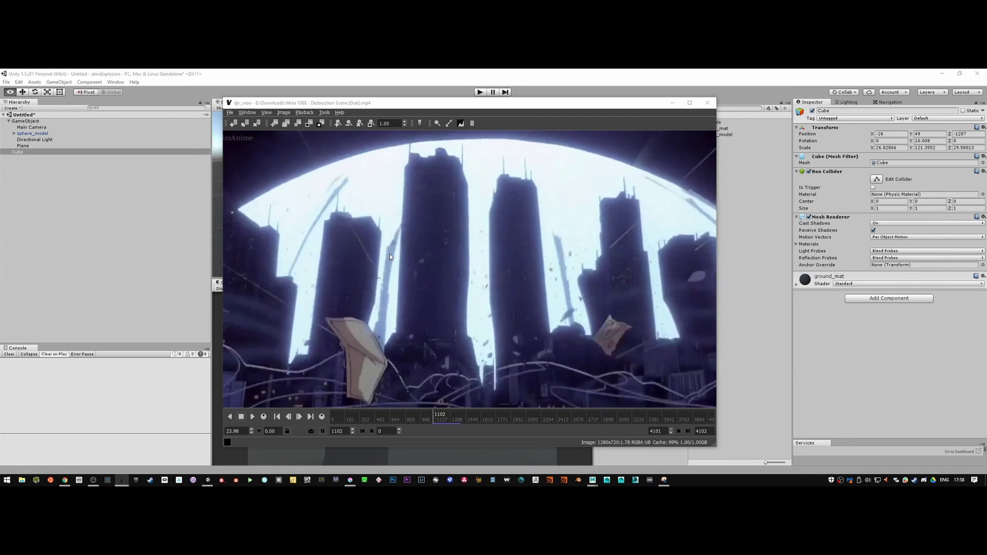
key(alt+Tab)
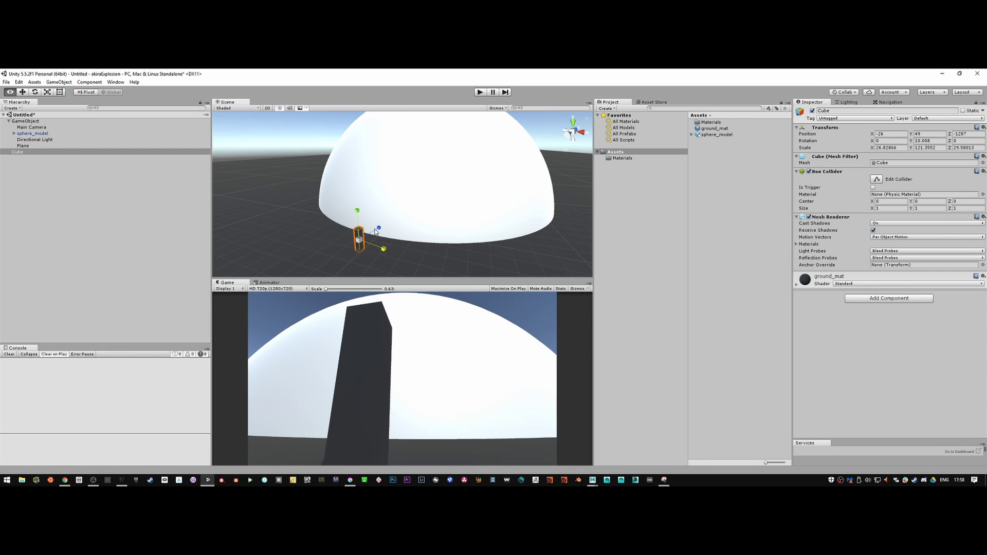
Step: Adjust the tower's height position to Y 48 while comparing its top with the reference frame
drag(357, 212, 360, 215)
key(alt+Tab)
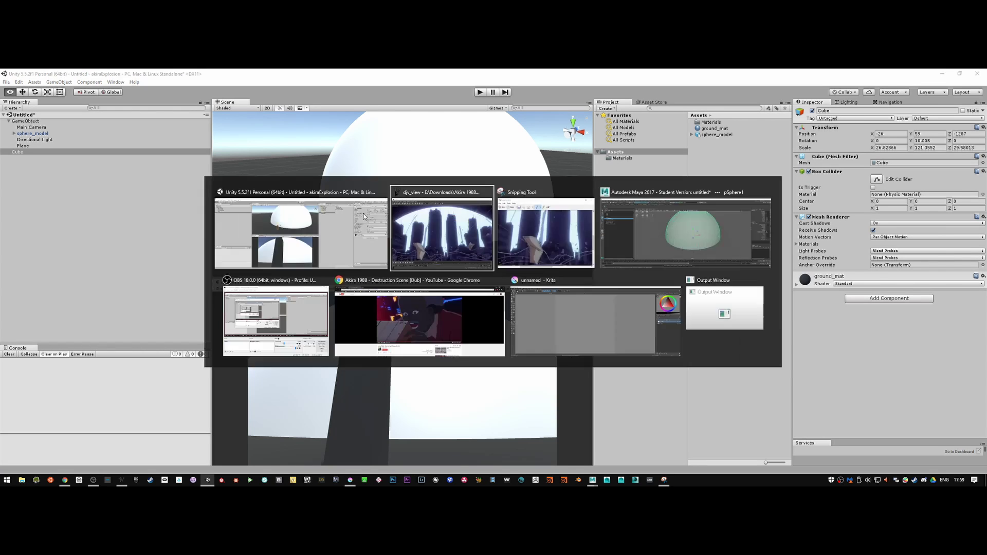
key(alt+Tab)
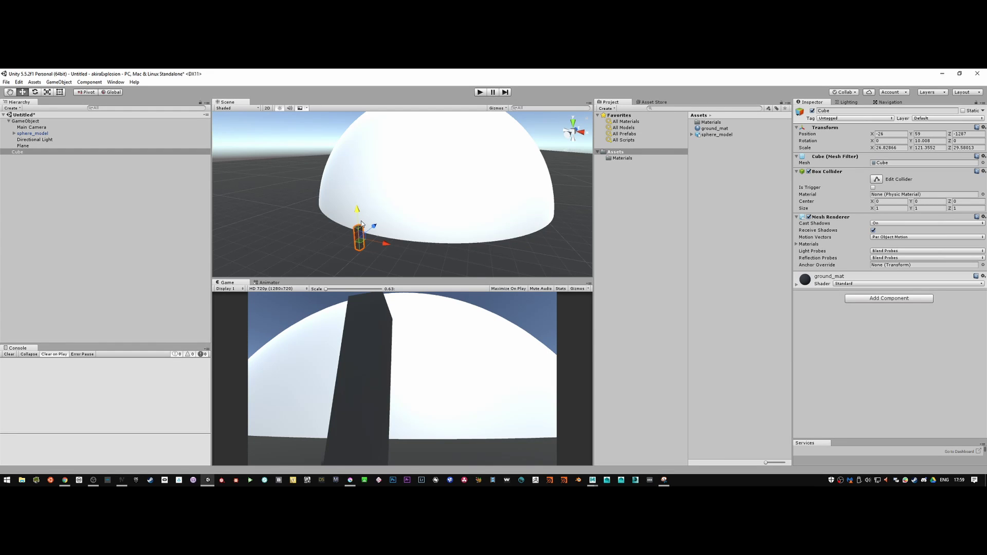
drag(357, 214, 360, 220)
key(alt+Tab)
key(alt+Tab)
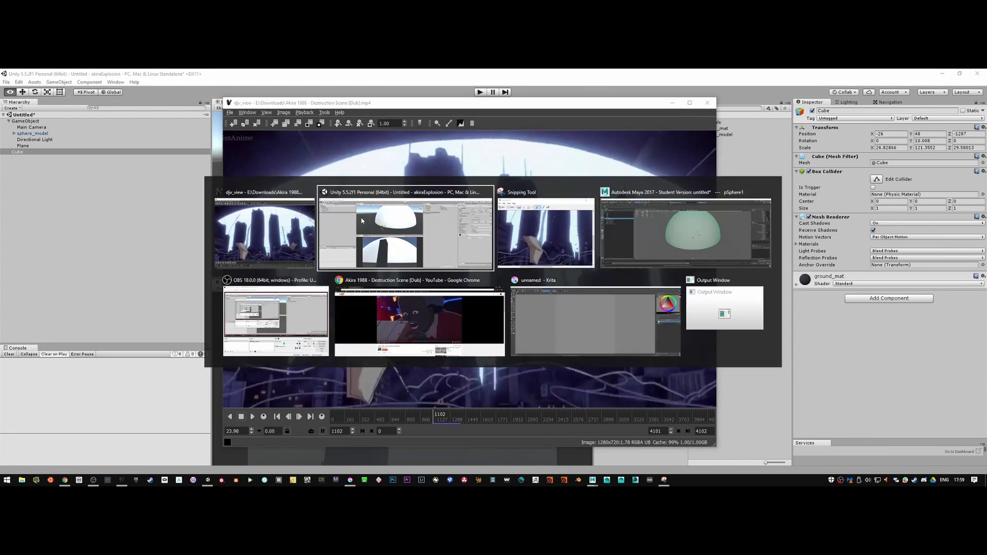
Step: Rotate the tower to about 3.96° on Y and compare its visible faces with the reference
key(e)
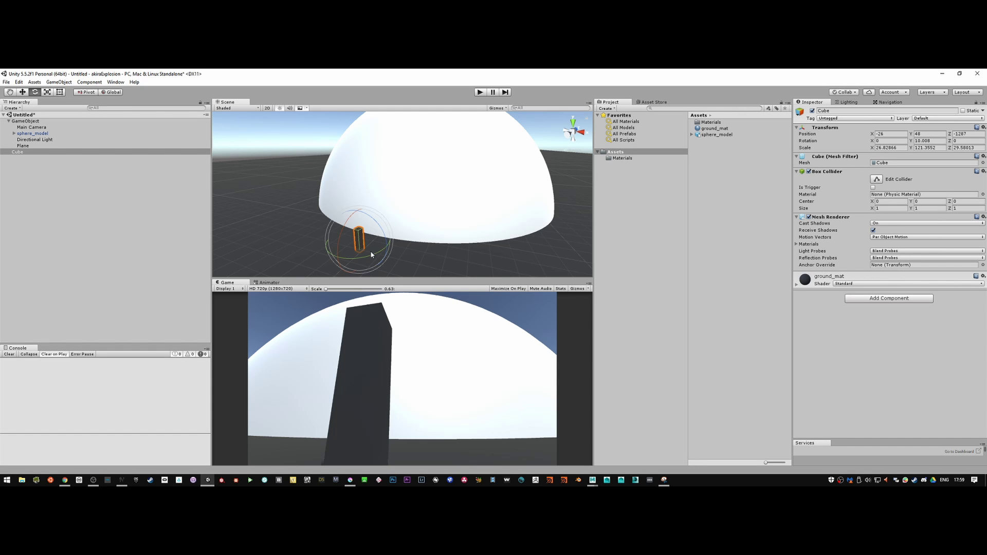
drag(372, 256, 376, 256)
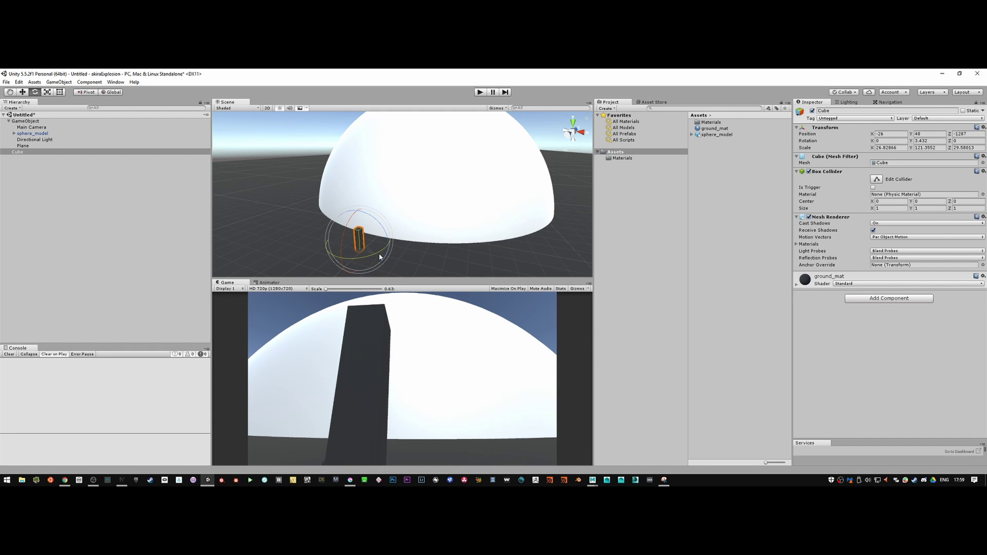
key(alt+Tab)
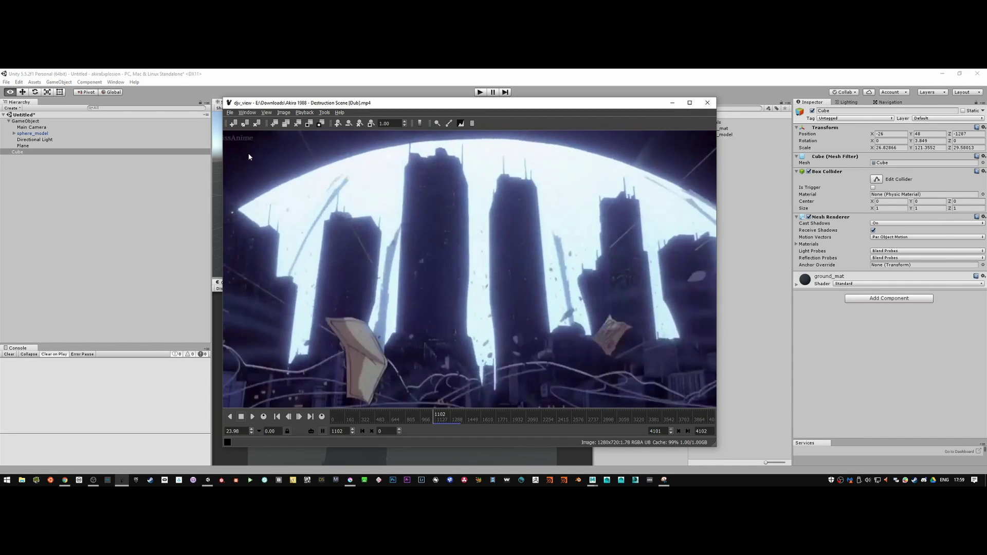
key(alt+Tab)
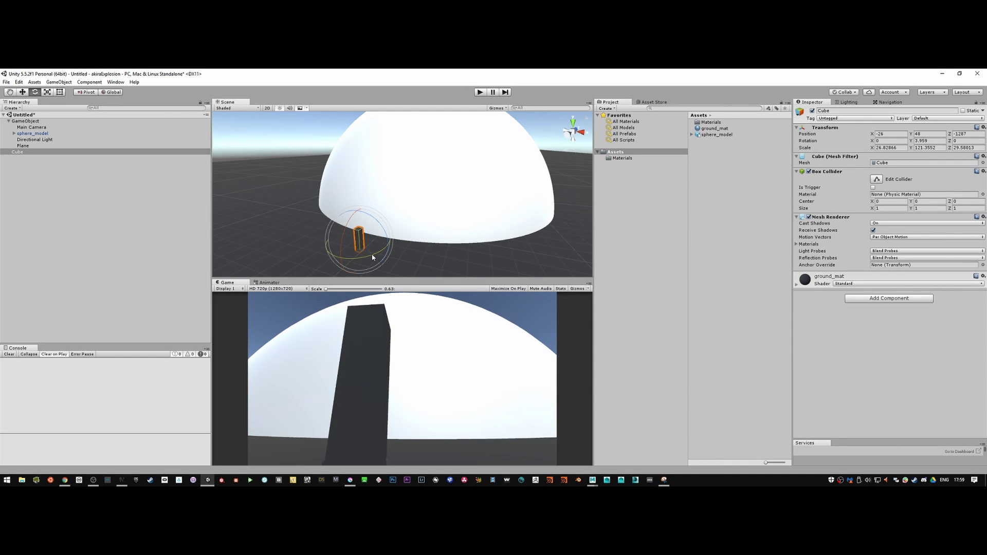
key(alt+Tab)
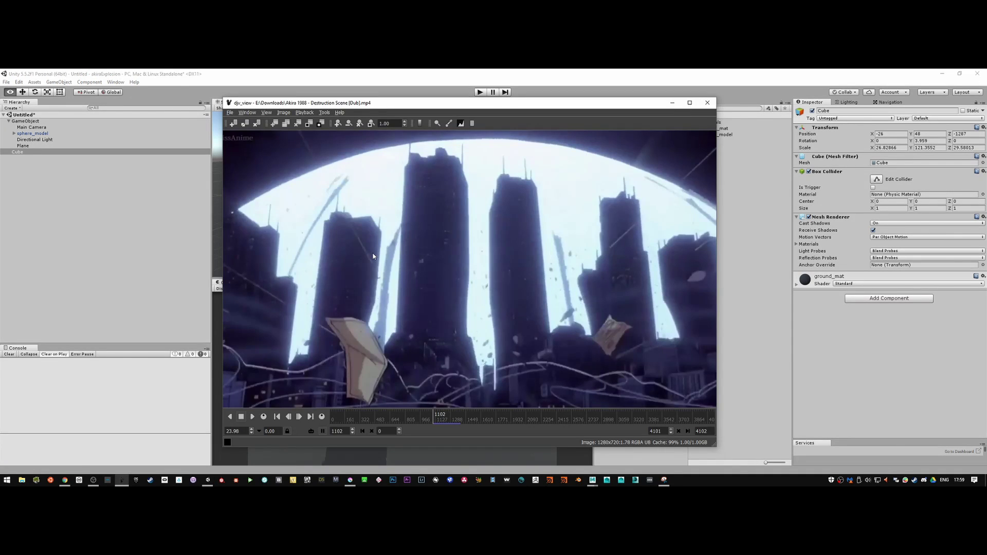
key(alt+Tab)
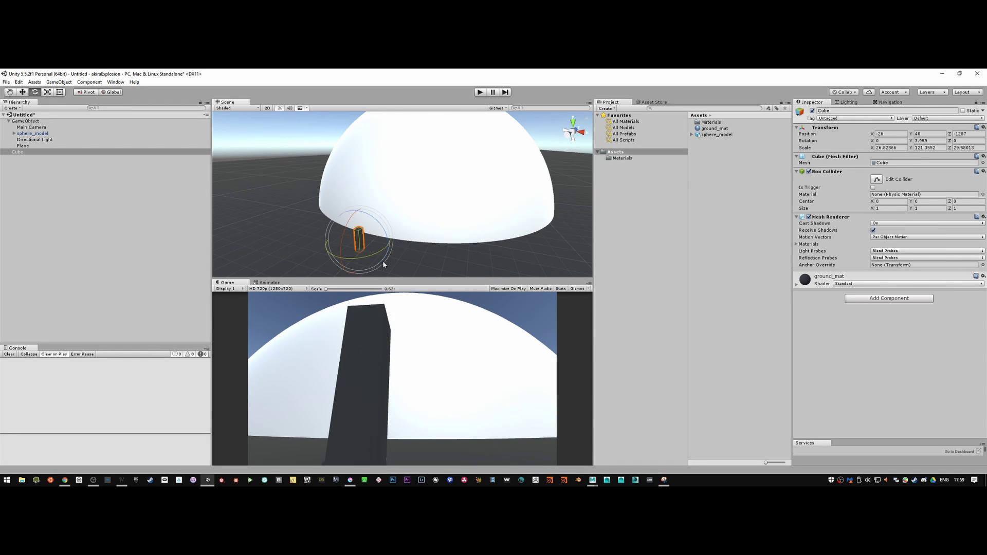
Step: Duplicate the tower, move the copy to X 44, and compare the spacing with the reference
key(ctrl+d)
key(w)
drag(383, 245, 396, 248)
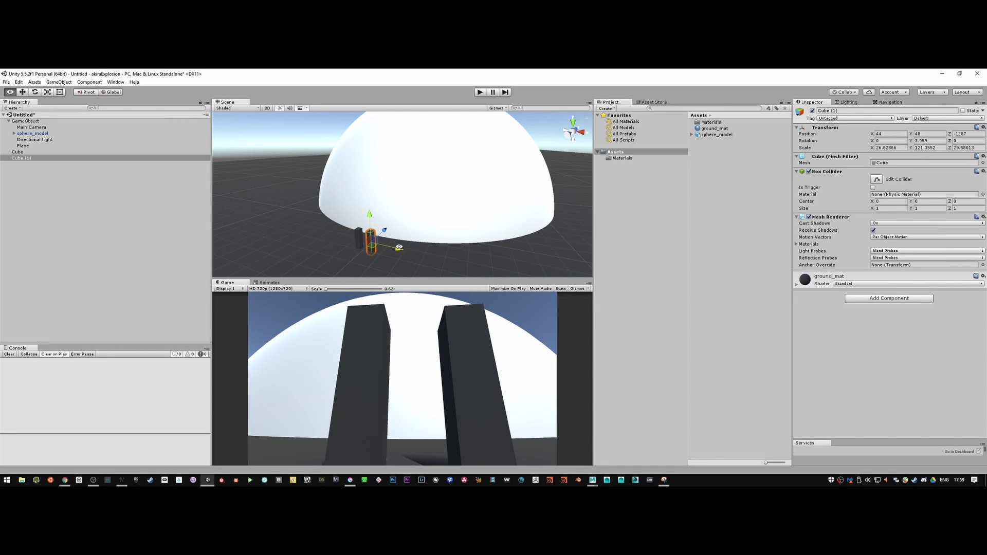
key(alt+Tab)
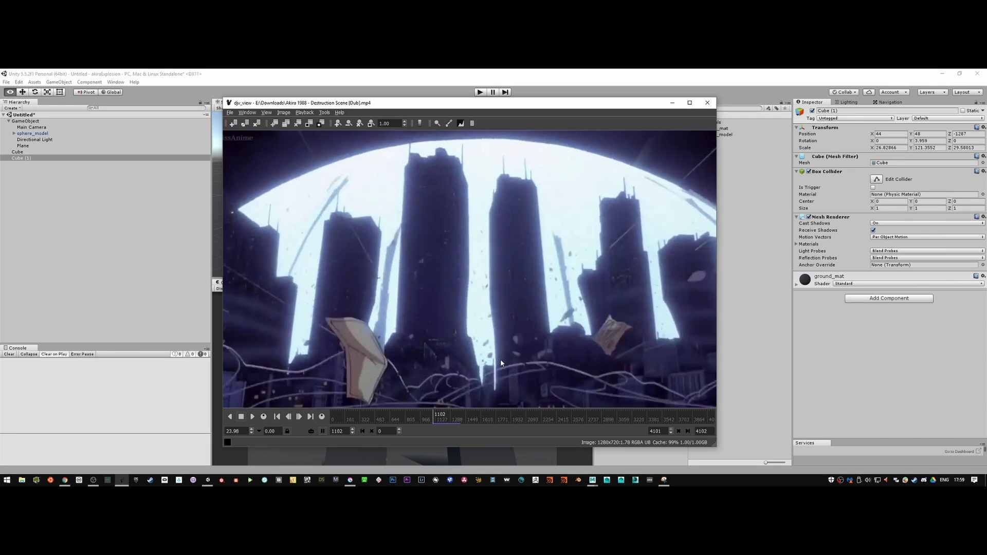
key(alt+Tab)
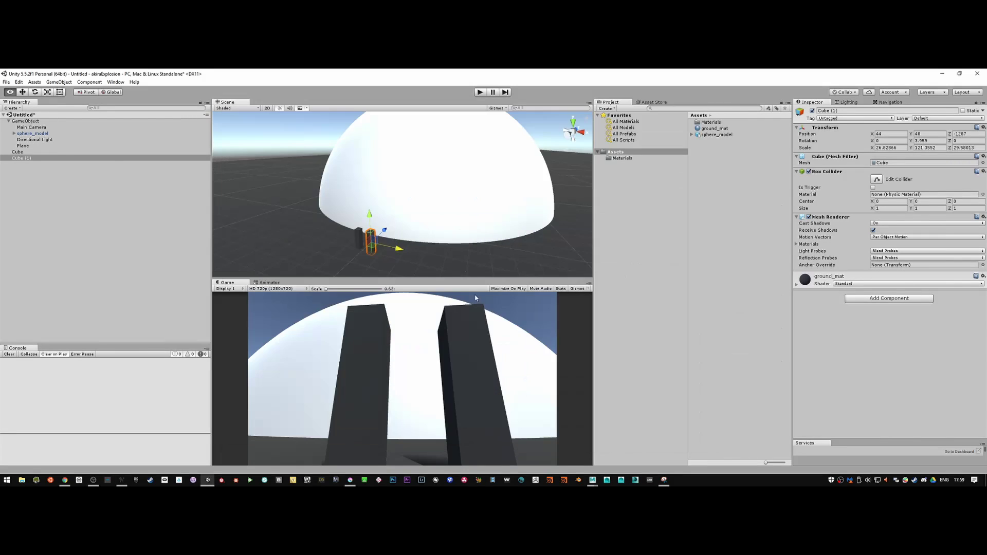
Step: Push the second tower back toward the dome to Z -1251.9 and check it against the reference
drag(384, 236, 293, 205)
key(f)
drag(433, 191, 457, 242)
key(alt+Tab)
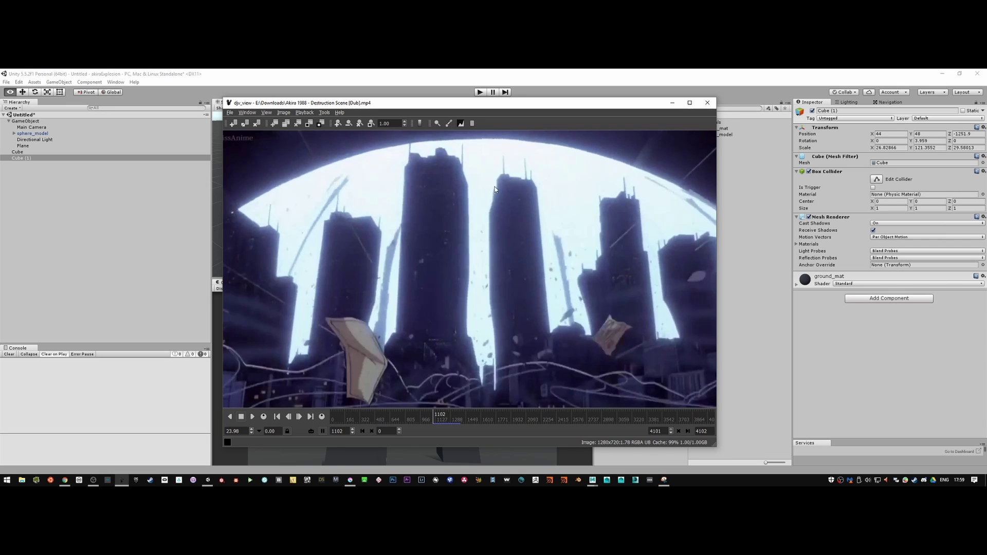
key(alt+Tab)
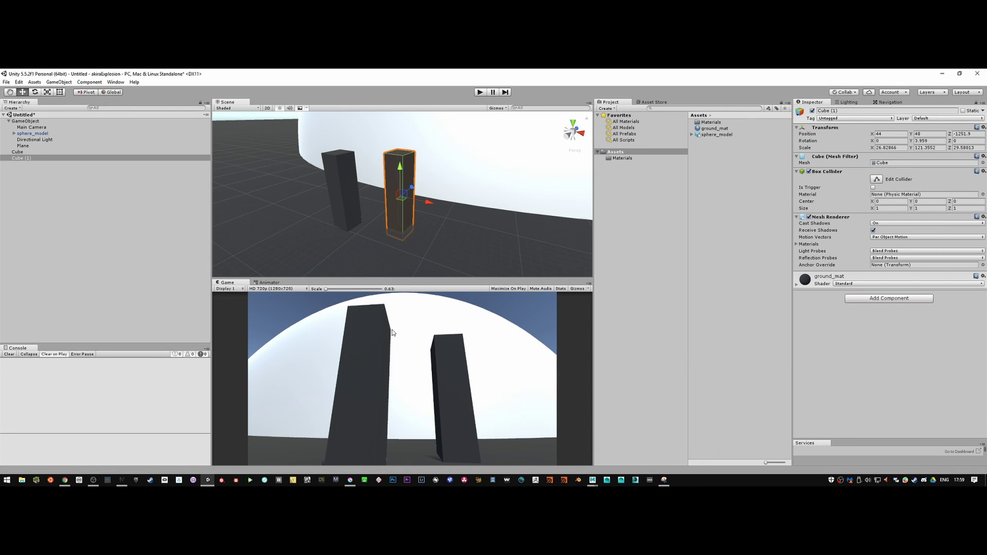
Step: Stretch the second tower's Y scale to about 127.9 and raise it to Y 55.8
key(r)
key(w)
drag(401, 169, 405, 164)
key(r)
key(w)
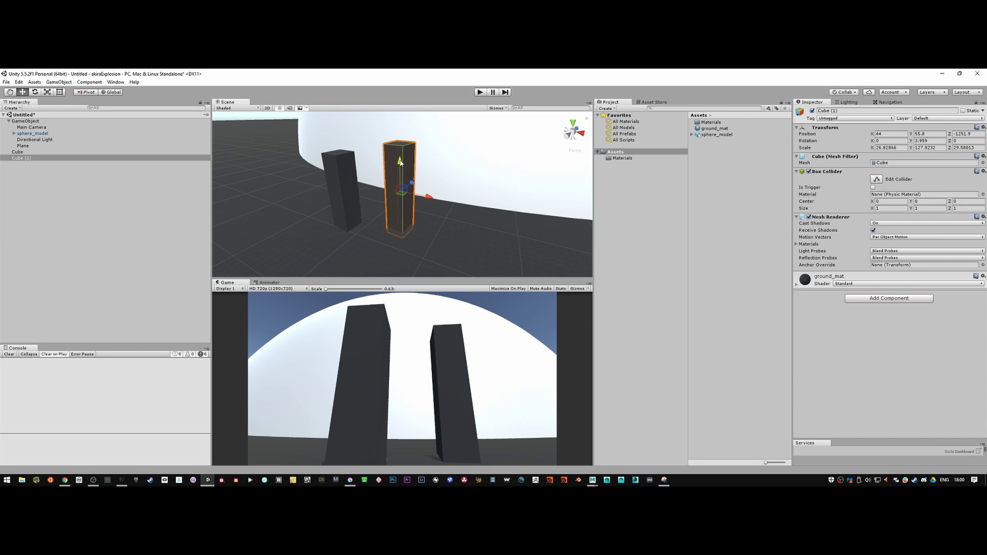
Step: Rotate the second tower to about -1.83° on Y, comparing its angle with the reference skyscraper
key(alt+Tab)
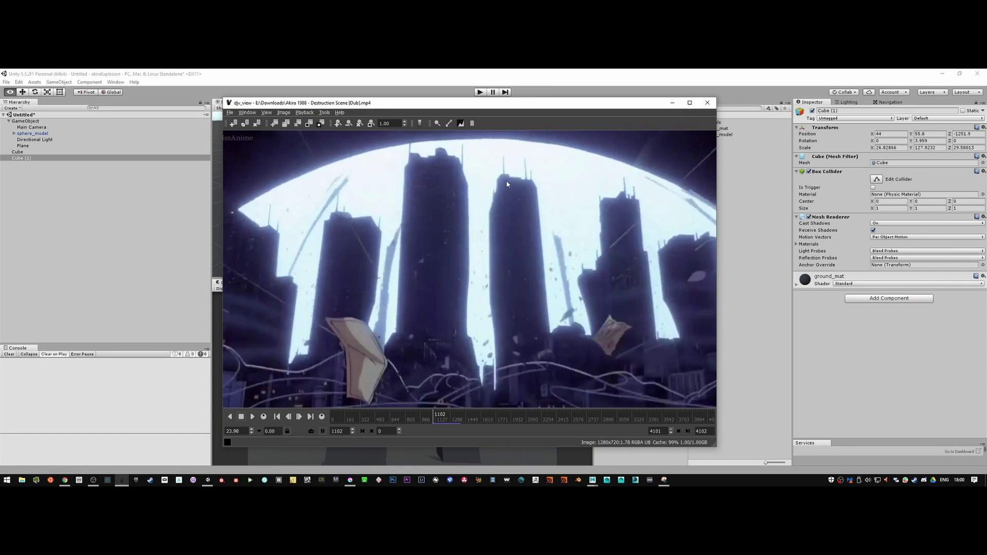
key(alt+Tab)
key(e)
drag(406, 204, 410, 204)
drag(412, 205, 413, 206)
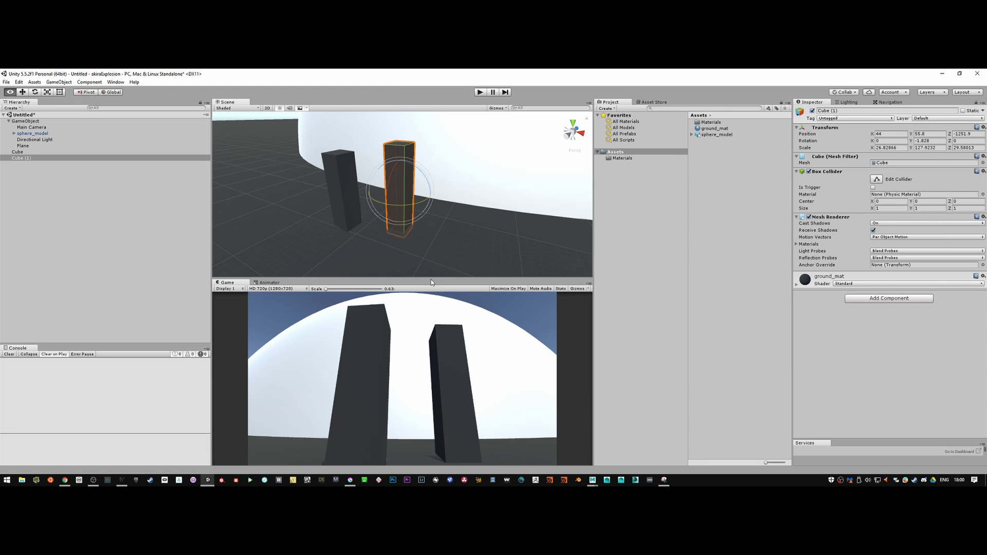
key(alt+Tab)
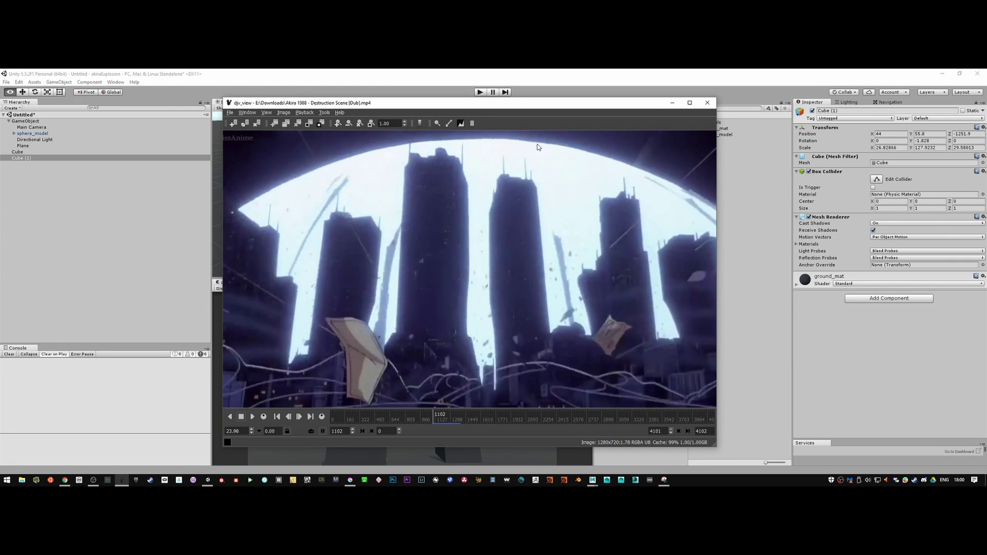
key(alt+Tab)
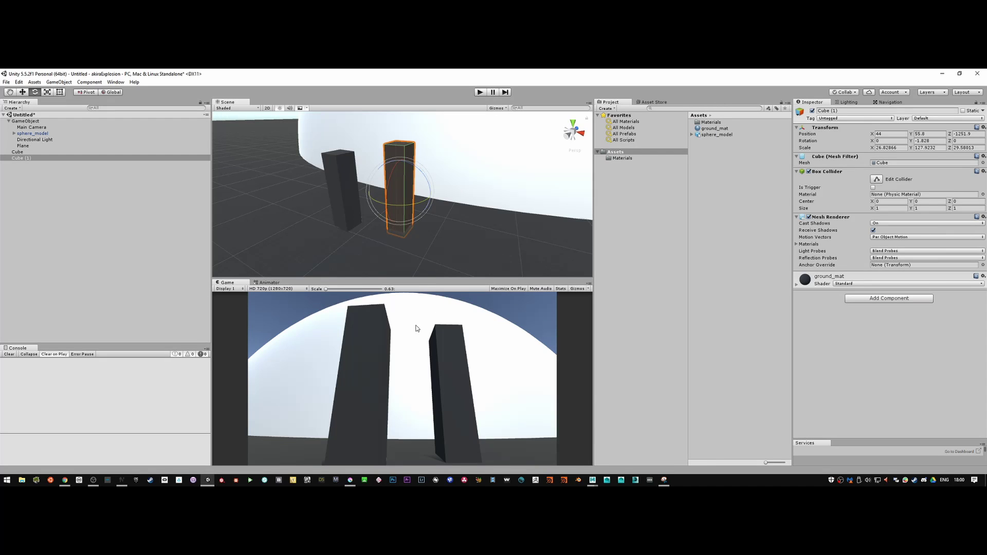
key(alt+Tab)
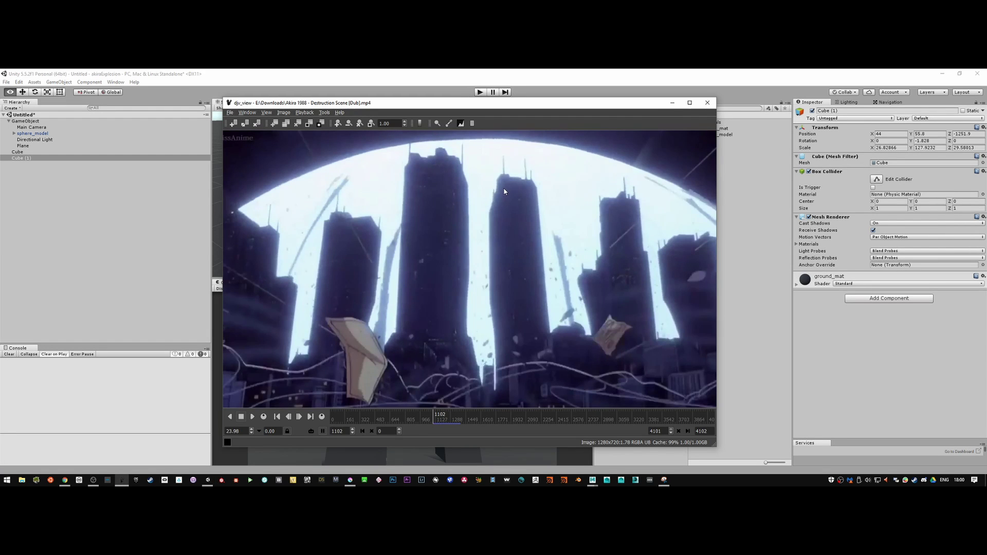
key(alt+Tab)
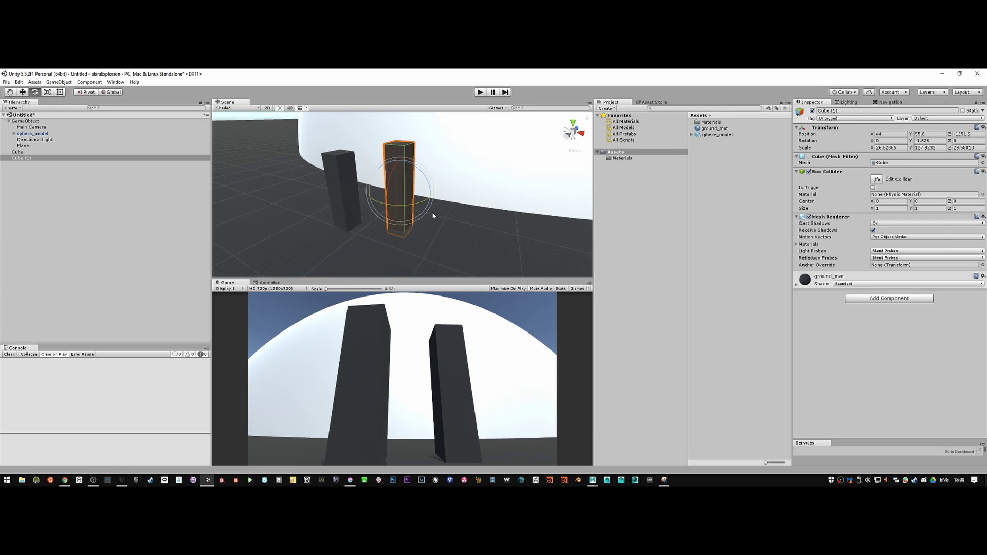
Step: Duplicate the second tower, move the copy to X 127.8, and check the reference for the third skyscraper
key(ctrl+d)
drag(432, 202, 477, 207)
key(r)
key(alt+Tab)
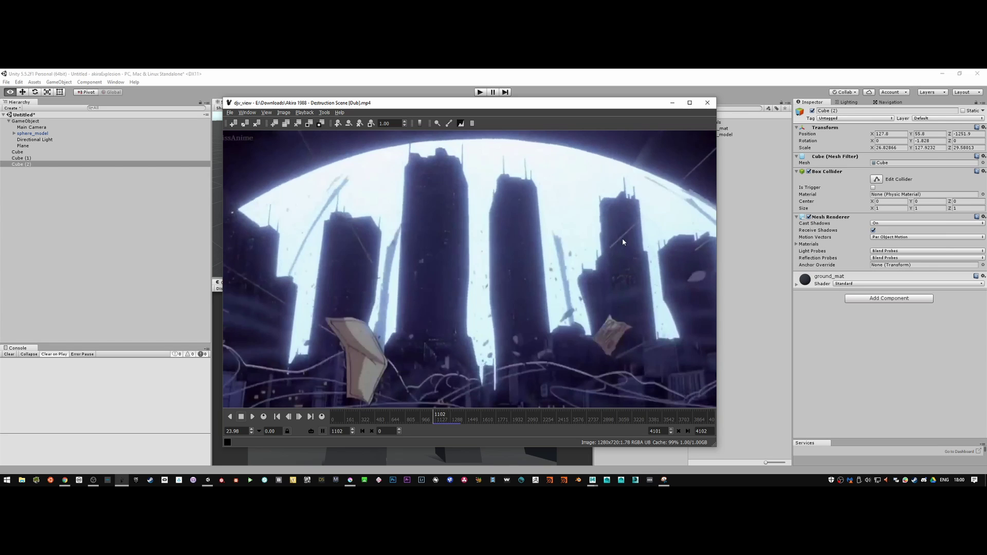
Step: Reduce the third tower's Y scale to about 89.9 and compare it with the reference
click(550, 75)
mouse_move(470, 192)
alt+mouse_down()
mouse_move(452, 213)
mouse_move(449, 261)
mouse_move(478, 225)
mouse_move(473, 206)
mouse_move(452, 213)
mouse_move(469, 210)
mouse_move(470, 191)
alt+mouse_up()
key(ctrl+z)
key(alt+Tab)
click(475, 193)
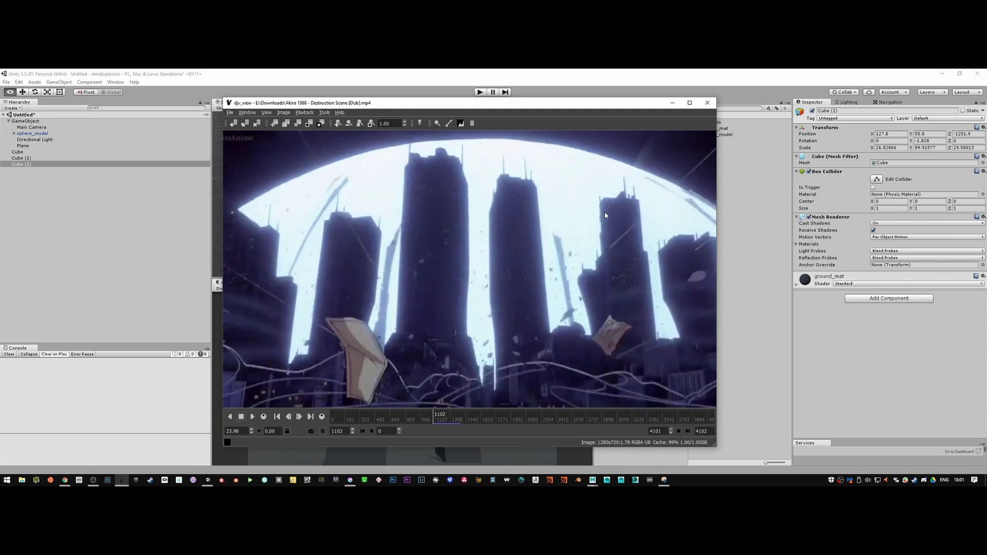
key(alt+Tab)
Step: Move the third tower back to Z -1231 and compare the three towers with the reference frame
alt+drag(488, 170, 370, 180)
drag(438, 228, 469, 207)
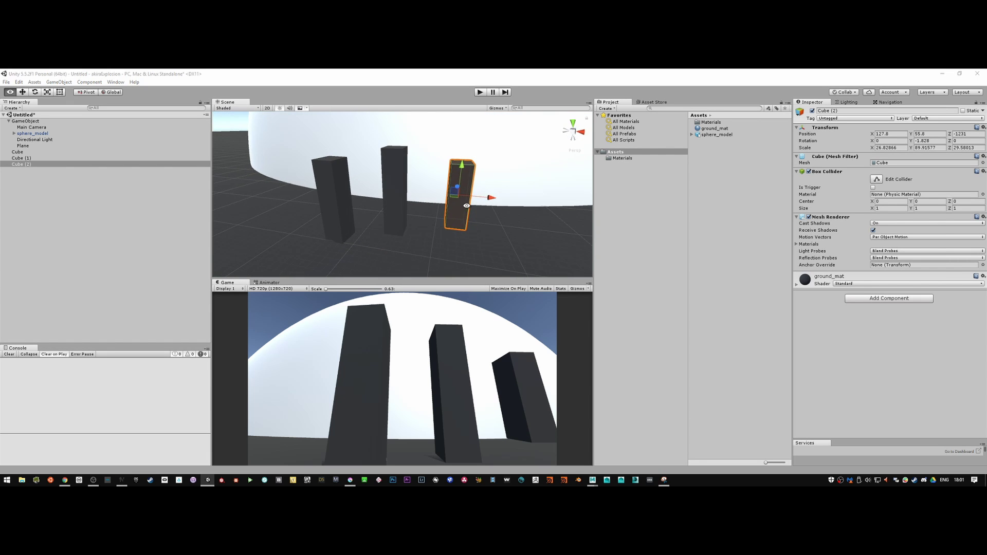
key(alt+Tab)
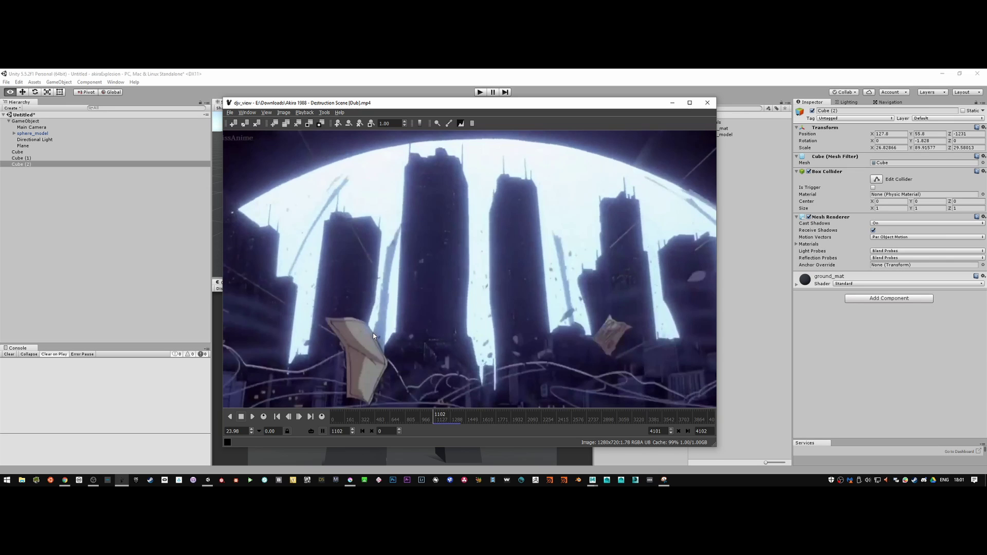
key(alt+Tab)
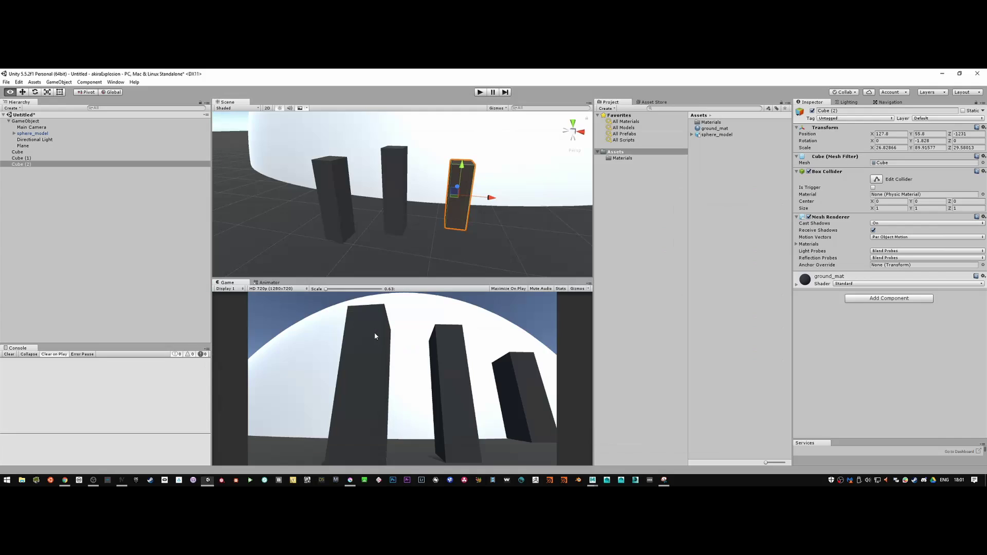
Step: Try enlarging the dome uniformly to a scale of about 1.45, then bring it back to about 1.306
click(505, 146)
key(r)
drag(435, 162, 437, 163)
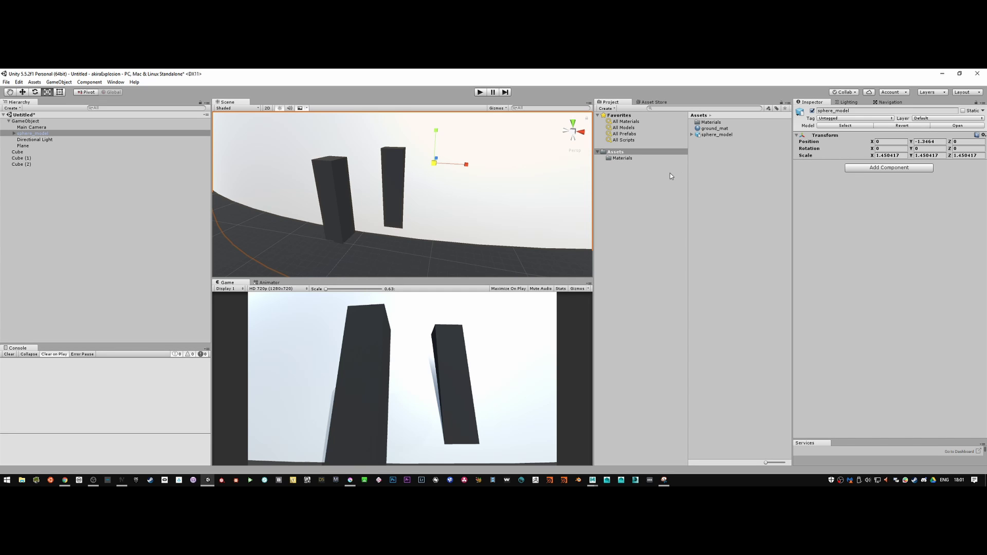
drag(435, 165, 434, 175)
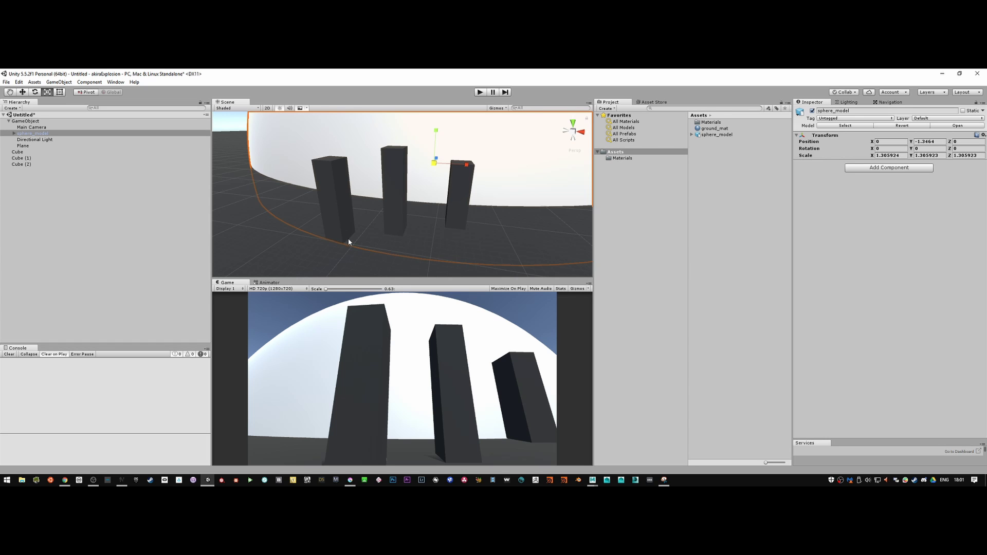
Step: Select all three towers and create a new empty GameObject for grouping them
click(337, 220)
middle_drag(337, 219, 412, 208)
shift+click(414, 208)
shift+click(473, 233)
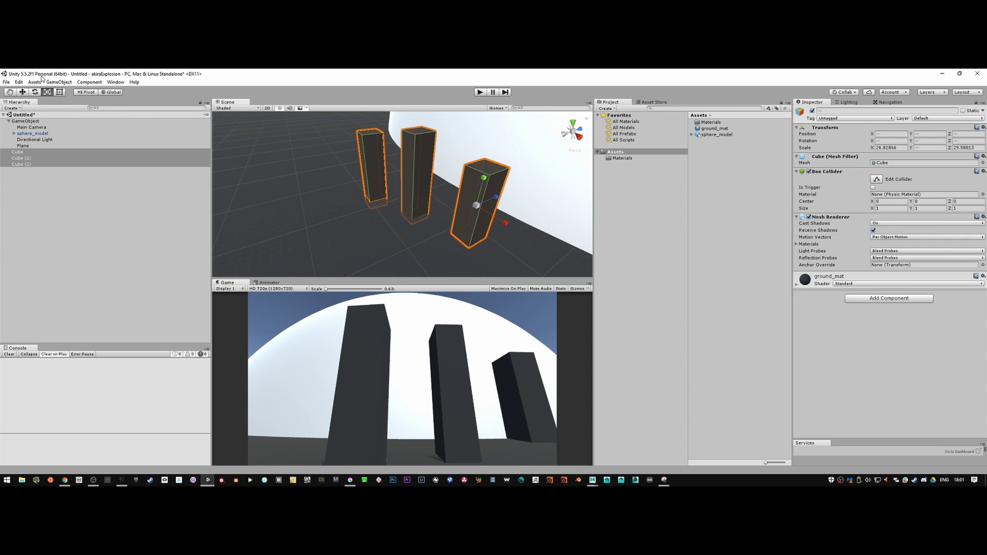
click(58, 83)
click(63, 91)
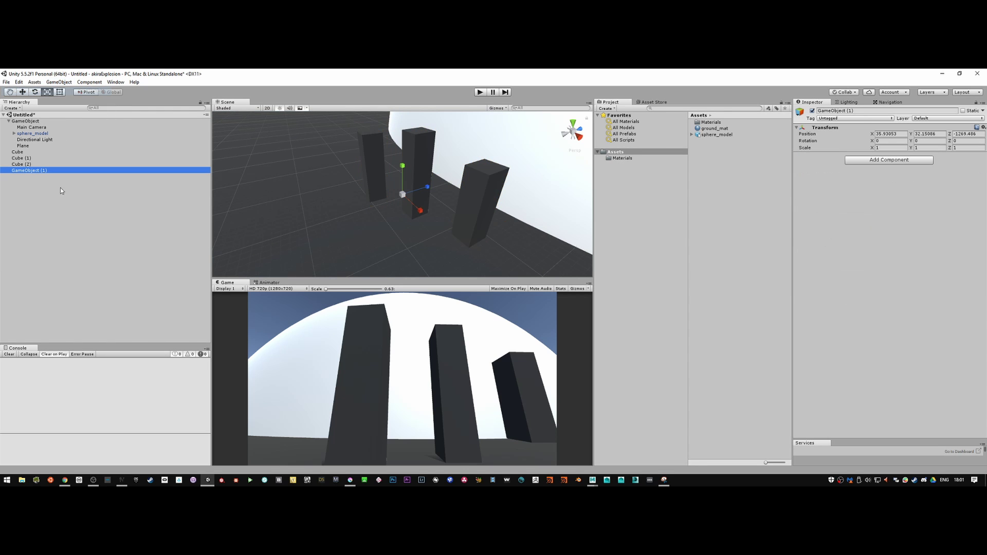
Step: Try parenting the three cubes under the new empty object, then undo the parenting
click(29, 165)
shift+click(28, 152)
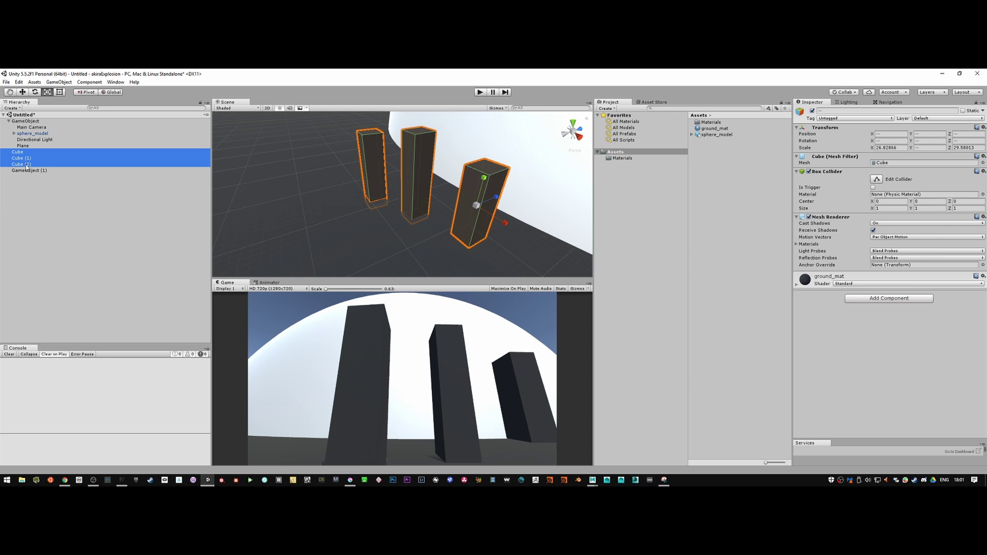
drag(28, 165, 33, 174)
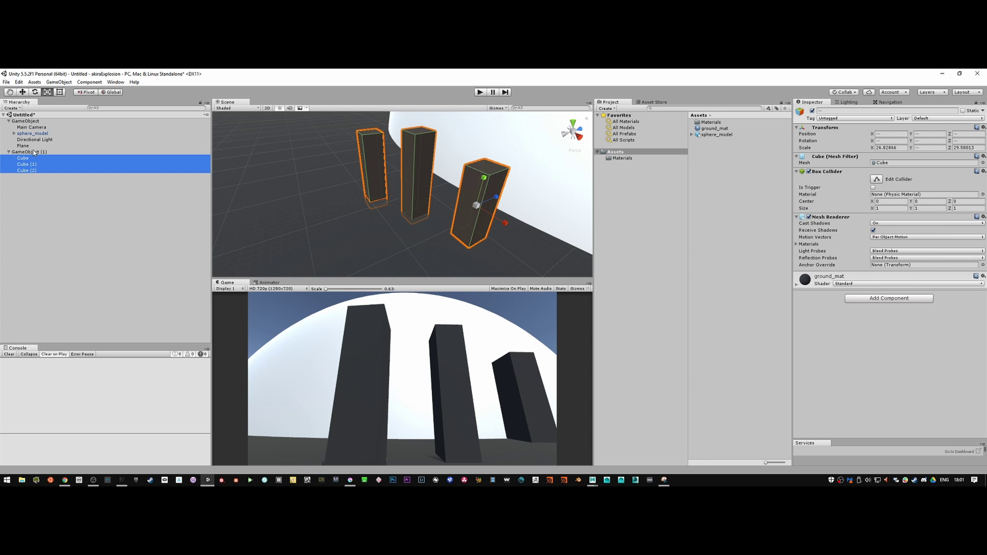
key(ctrl+z)
click(32, 170)
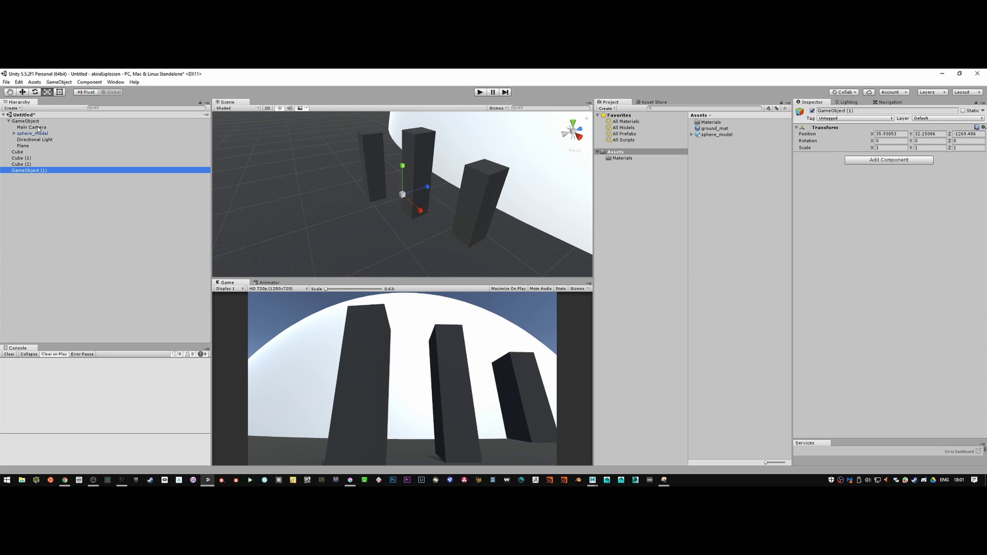
Step: Move Main Camera out of its parent to the hierarchy root and place GameObject (1) directly below it
click(35, 128)
drag(36, 130, 35, 178)
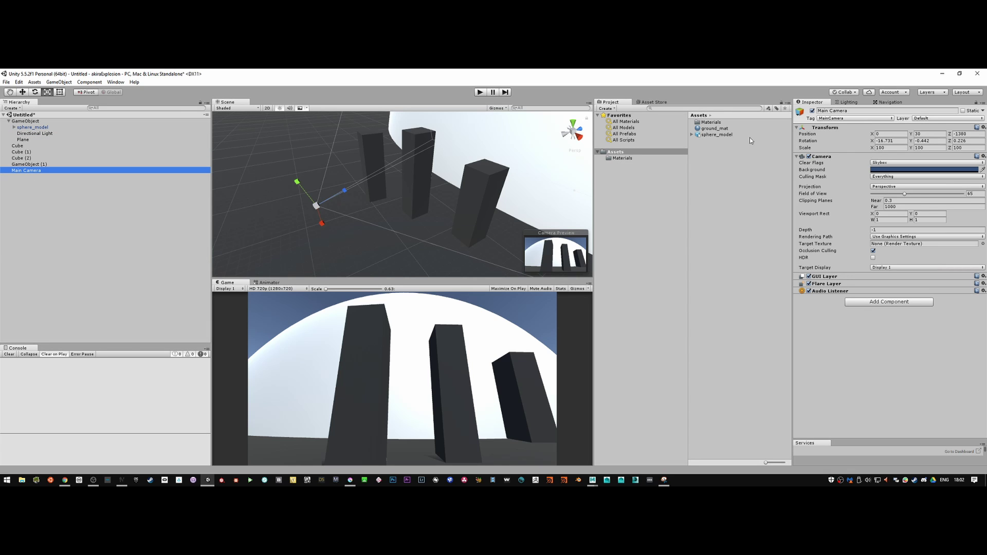
click(39, 165)
drag(38, 165, 36, 174)
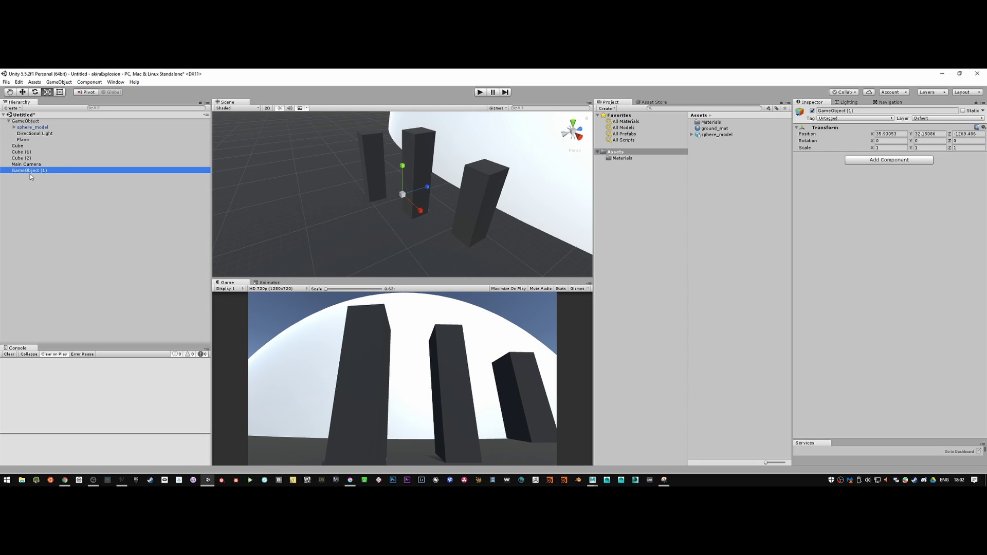
Step: Check Main Camera's position and set GameObject (1) to the same X 0 and Y 30
key(Up)
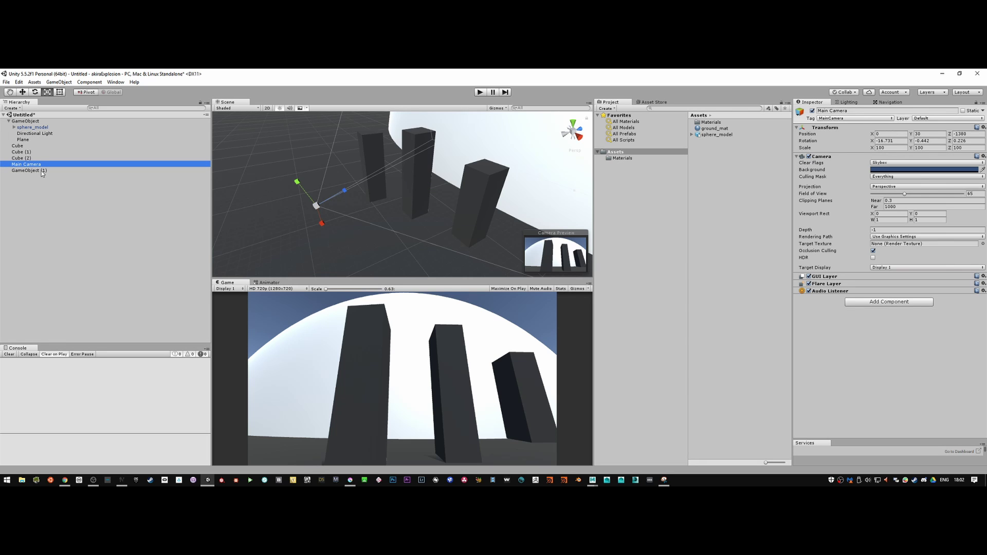
click(933, 133)
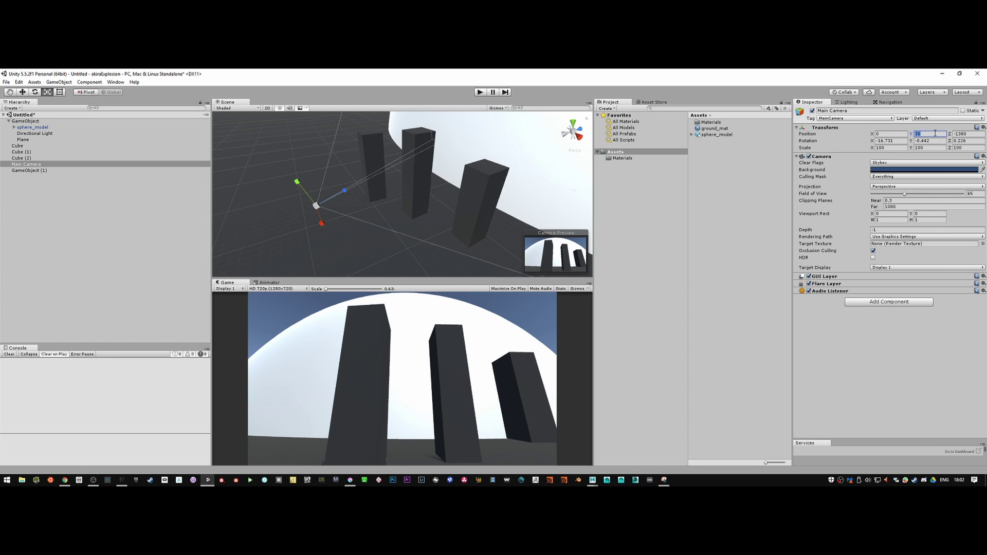
click(64, 169)
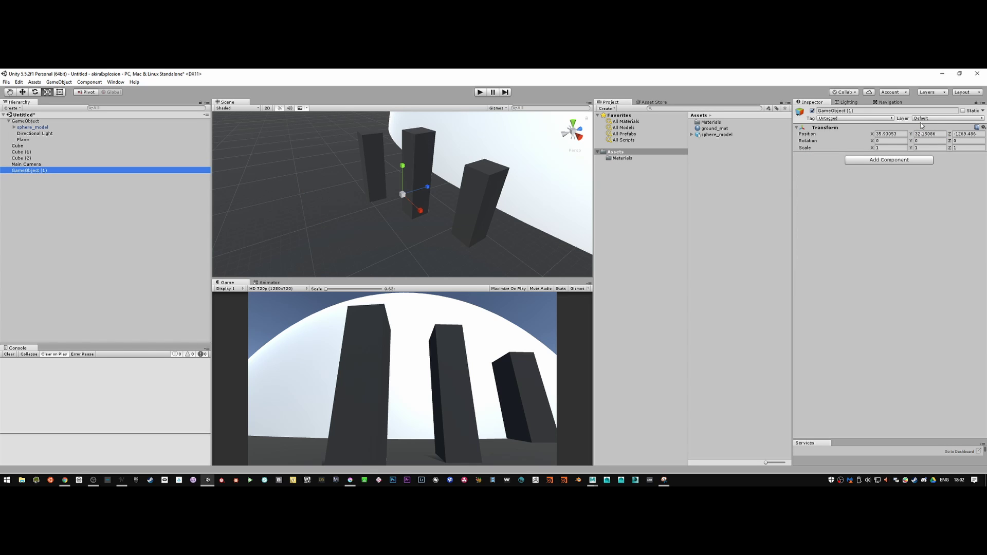
click(893, 134)
text(0)
key(Tab)
text(30)
key(Tab)
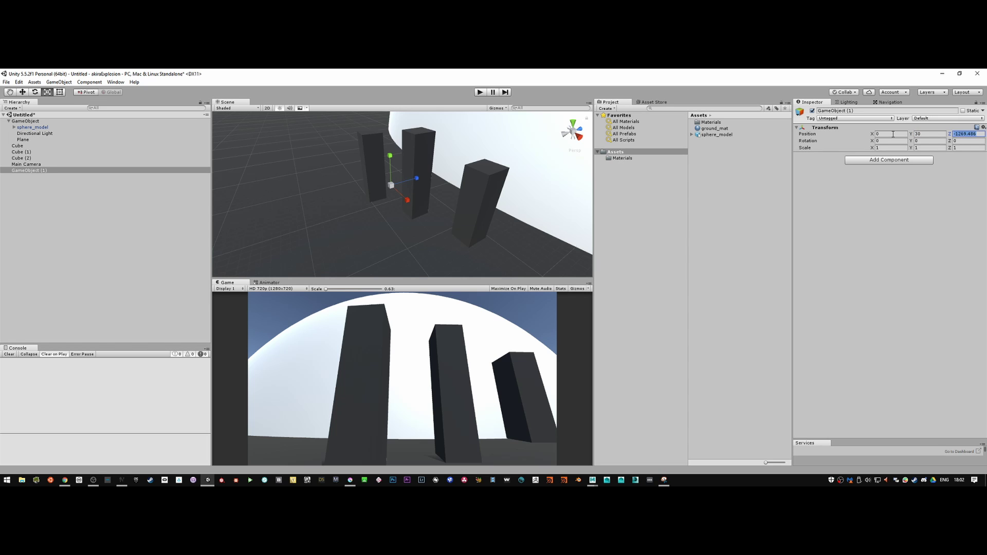
Step: Set GameObject (1)'s Z position to -1380 to match Main Camera, and compare both transforms
click(29, 164)
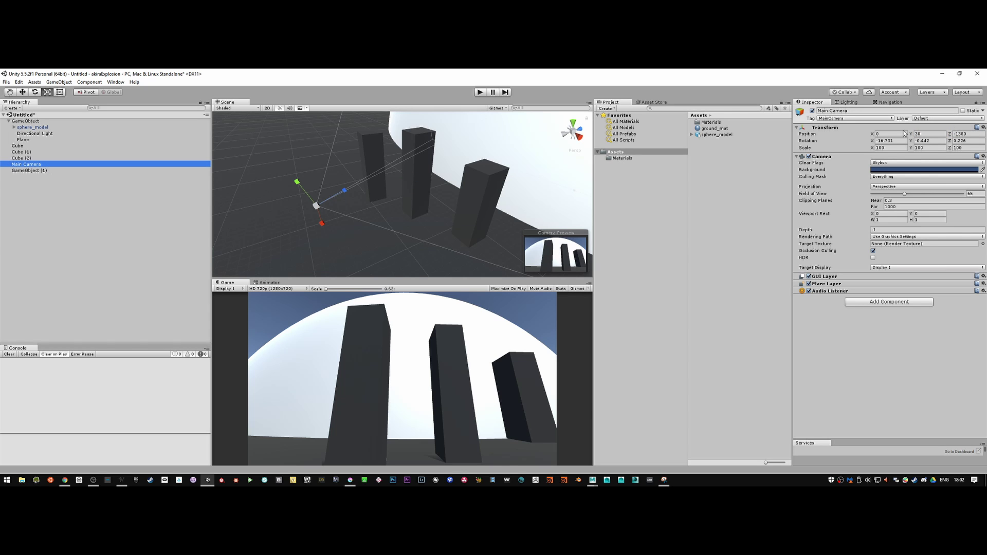
click(969, 132)
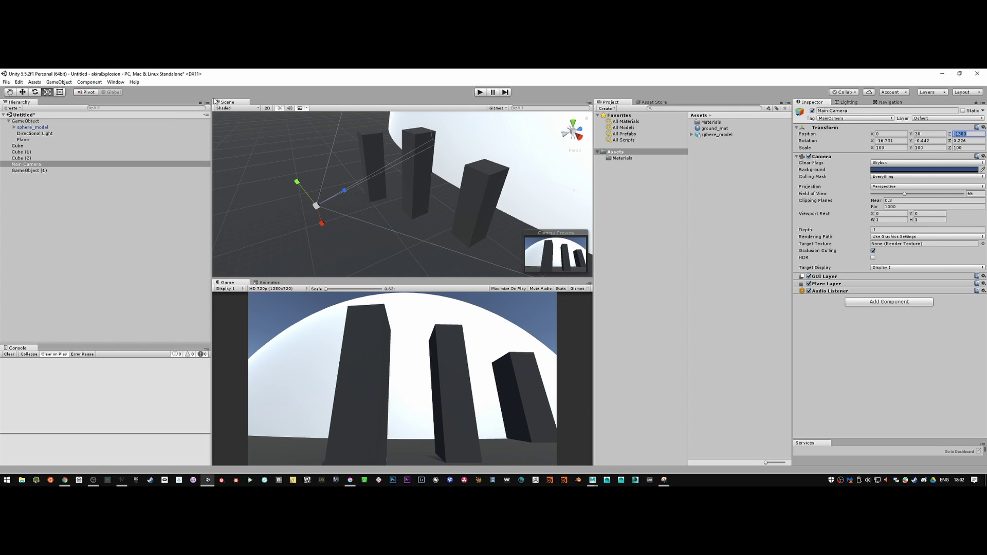
click(38, 171)
click(965, 133)
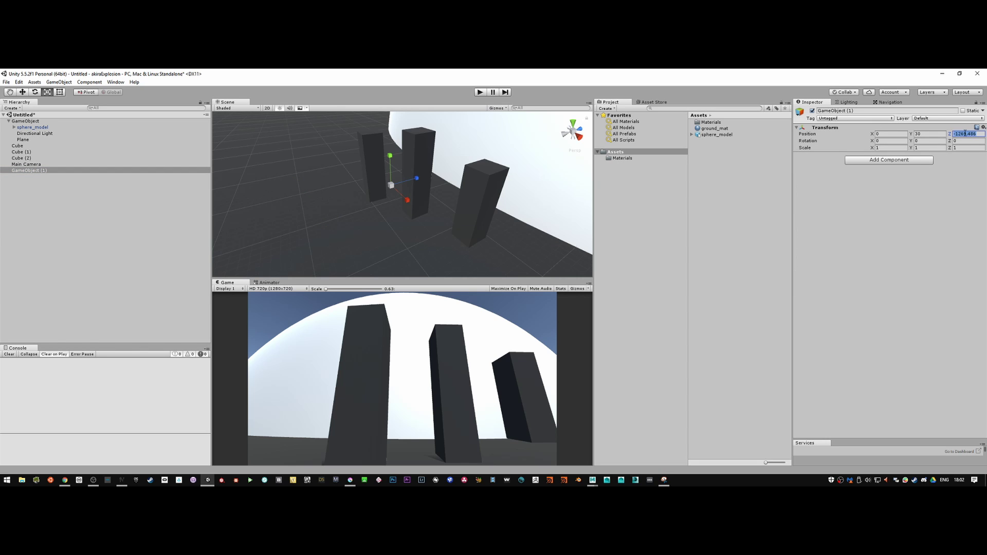
text(-1380)
click(40, 165)
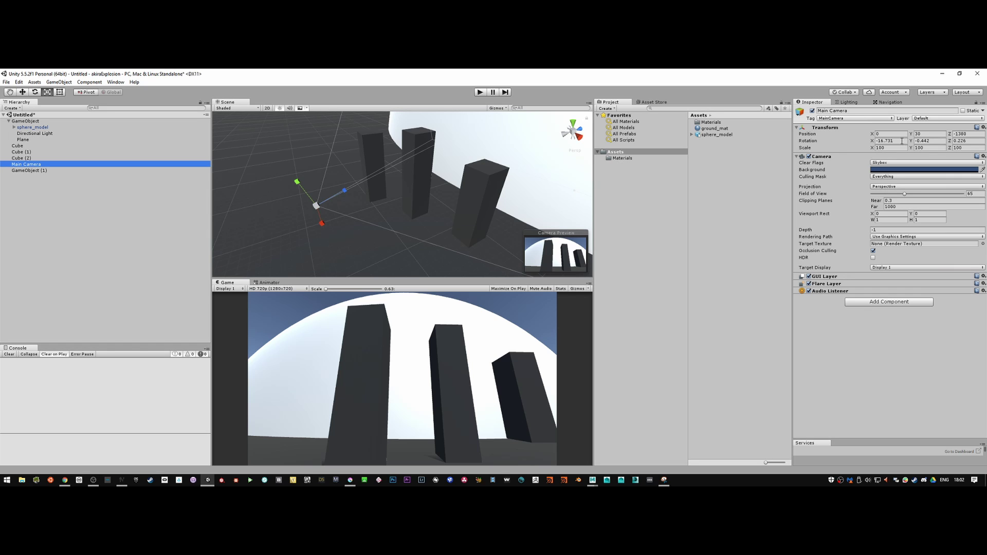
click(41, 170)
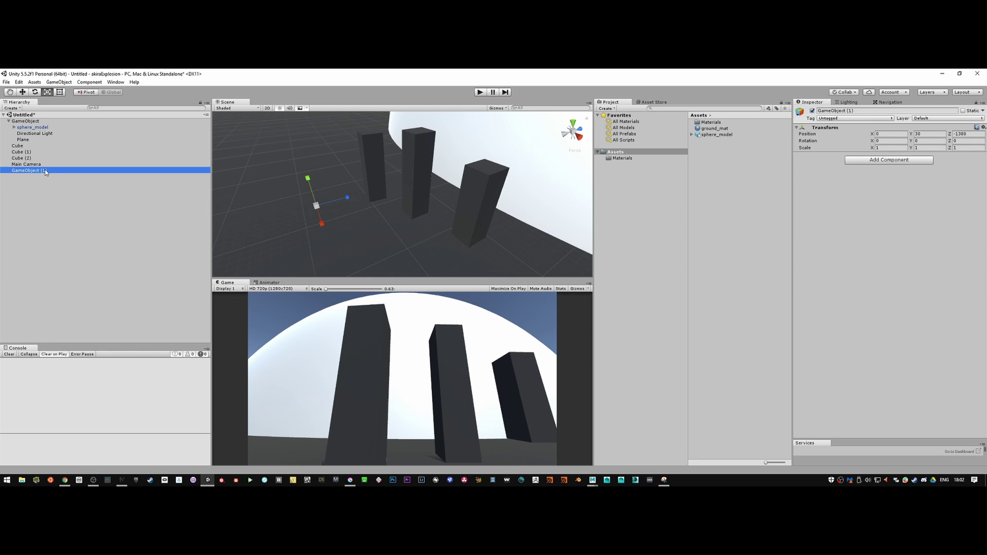
Step: Parent the three tower cubes under GameObject (1) and select that parent
click(23, 158)
shift+click(27, 148)
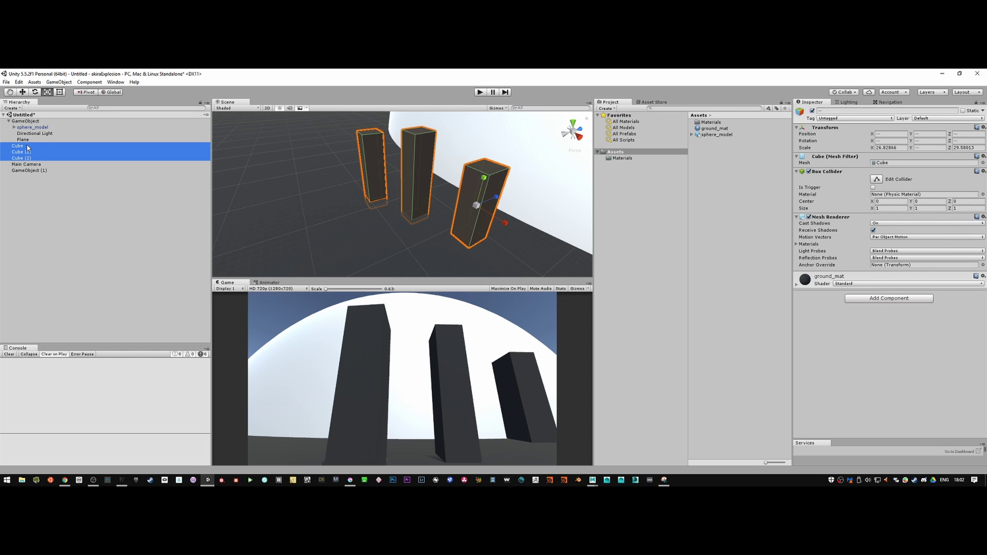
drag(24, 156, 27, 174)
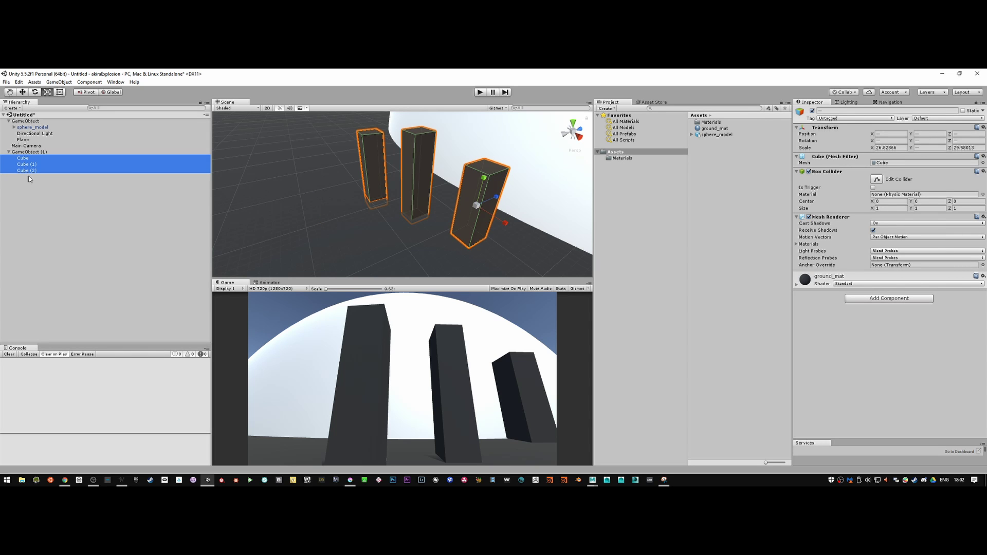
click(35, 152)
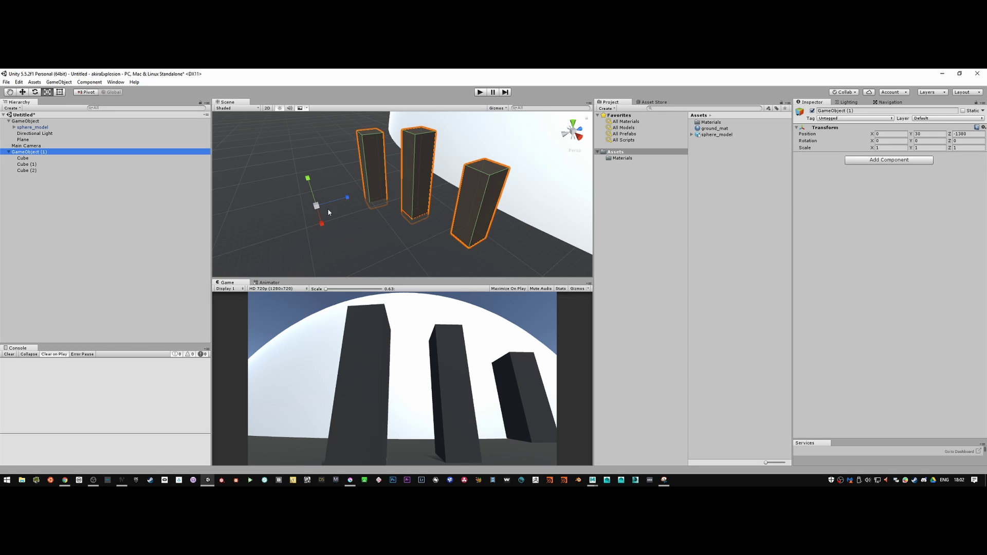
Step: Scale the tower group up uniformly from the camera's position to about 1.89, pushing the towers toward the dome
drag(317, 206, 318, 208)
key(ctrl+z)
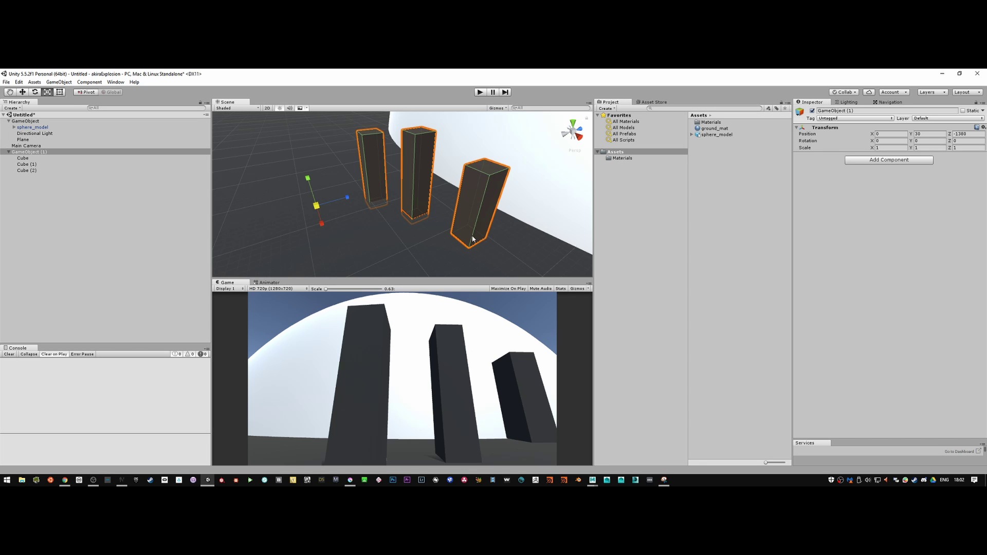
drag(316, 206, 325, 209)
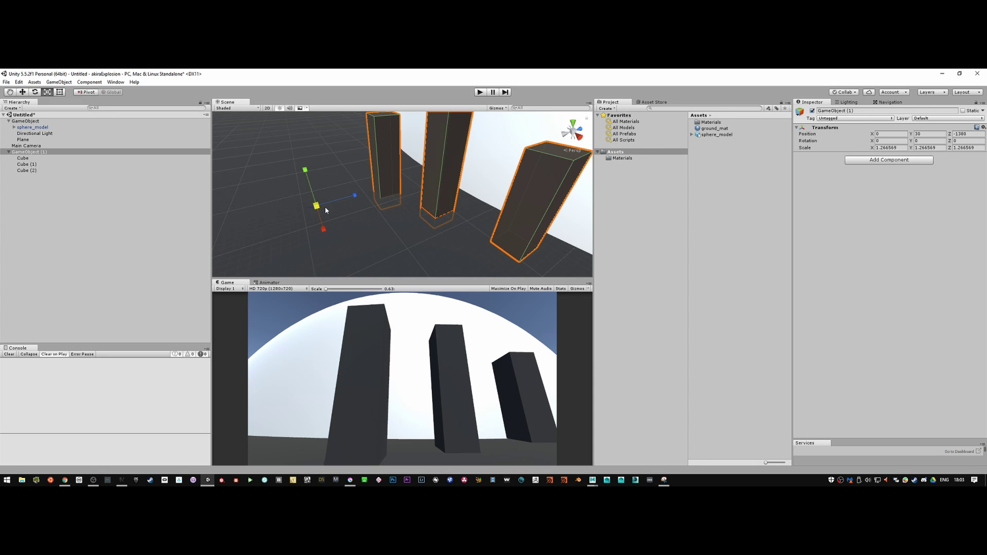
alt+right_drag(325, 206, 344, 195)
drag(345, 196, 363, 203)
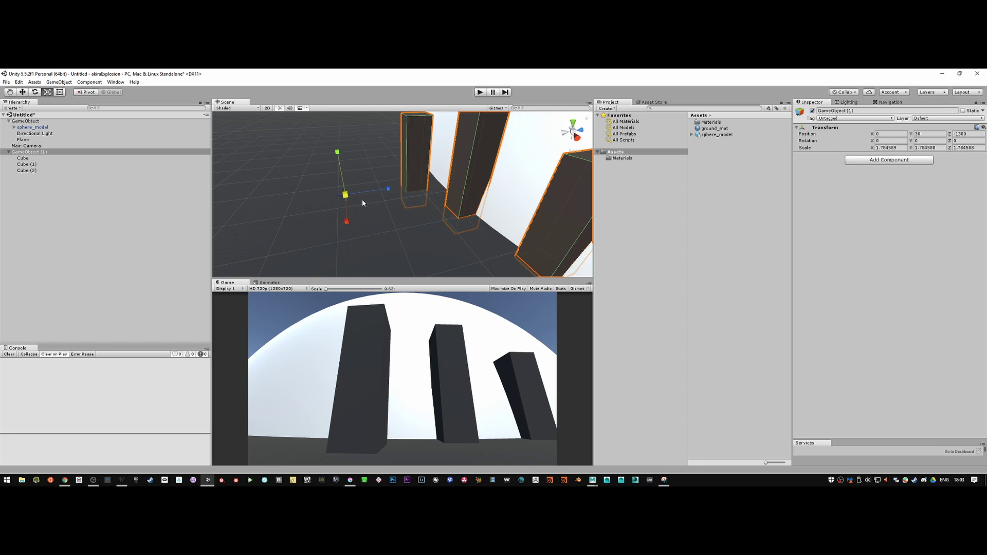
mouse_move(363, 202)
alt+mouse_down()
mouse_move(386, 200)
mouse_move(369, 200)
alt+mouse_up()
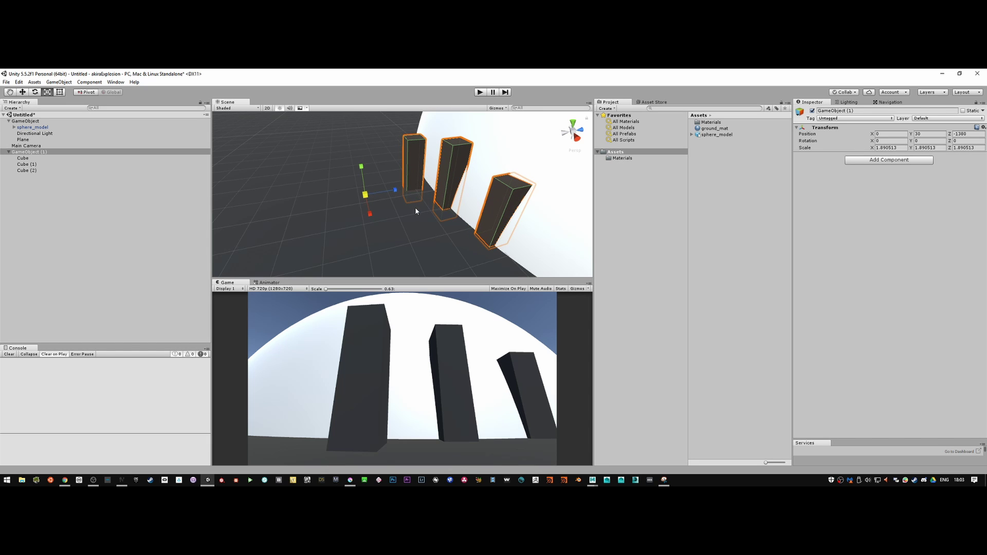
Step: Compare the towers with the Akira reference frame and fine-tune the group's uniform scale to about 1.81
key(alt+Tab)
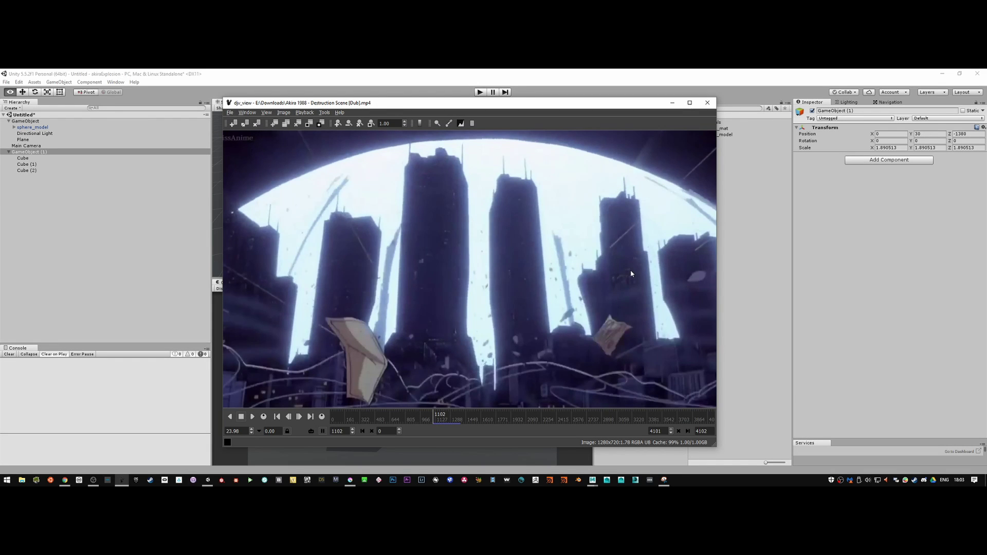
key(alt+Tab)
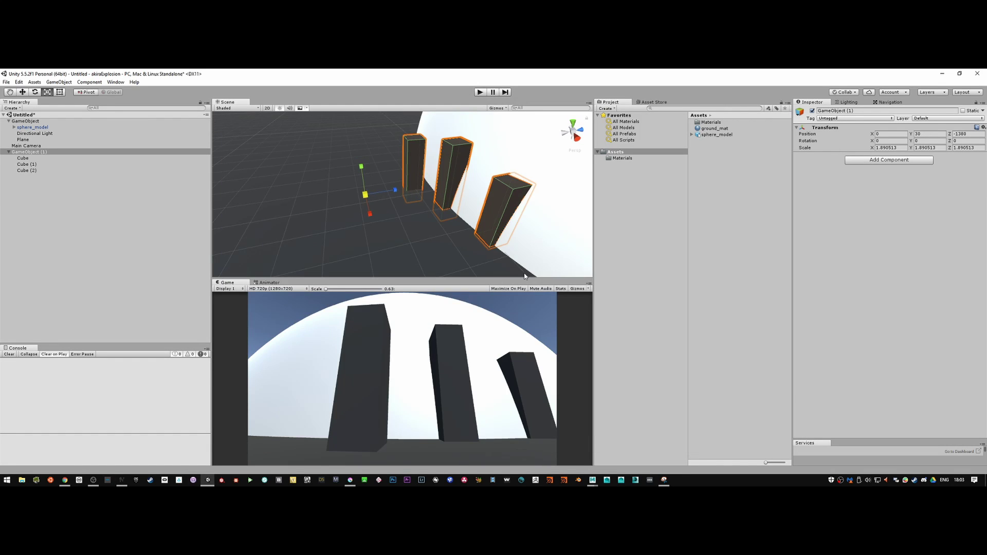
drag(365, 196, 366, 198)
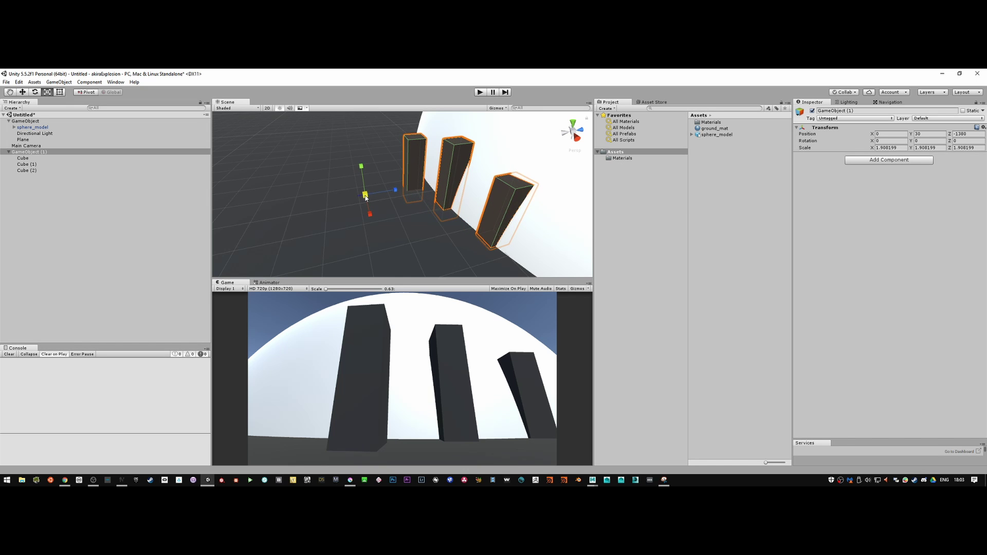
key(alt+Tab)
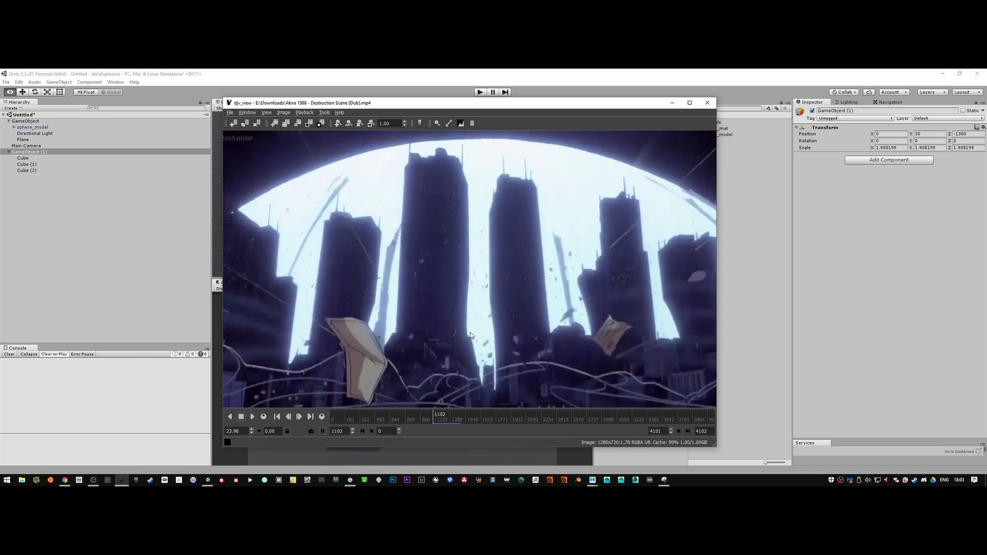
key(alt+Tab)
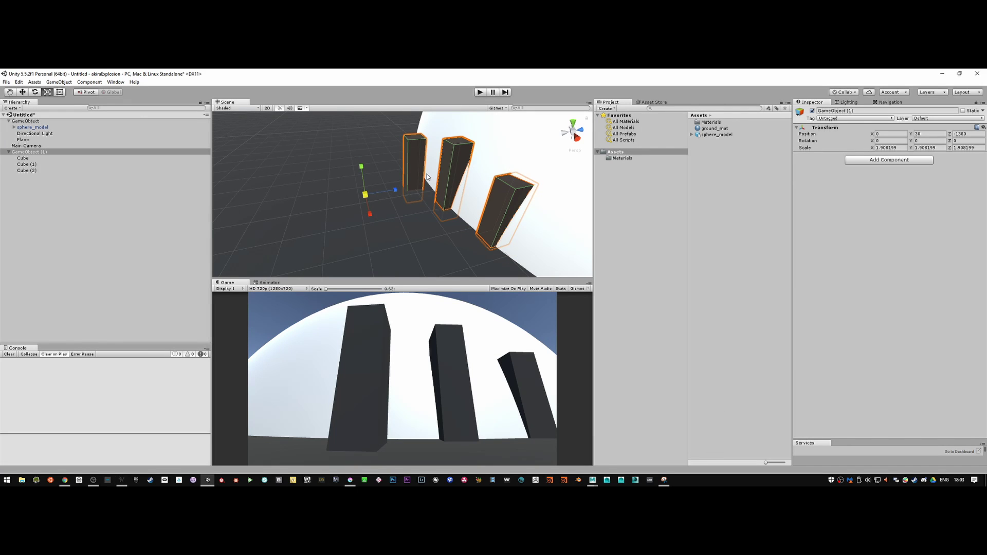
drag(364, 198, 363, 200)
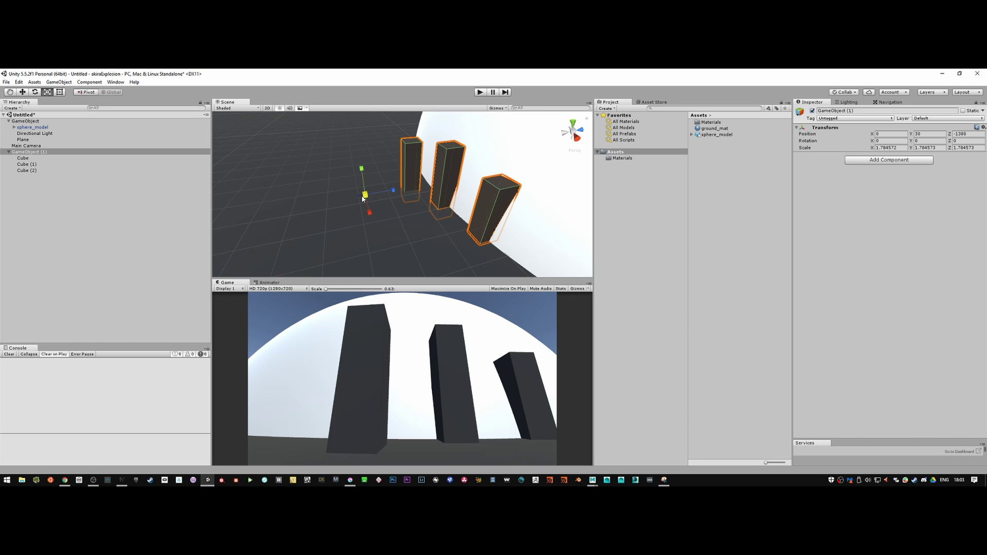
drag(363, 198, 364, 200)
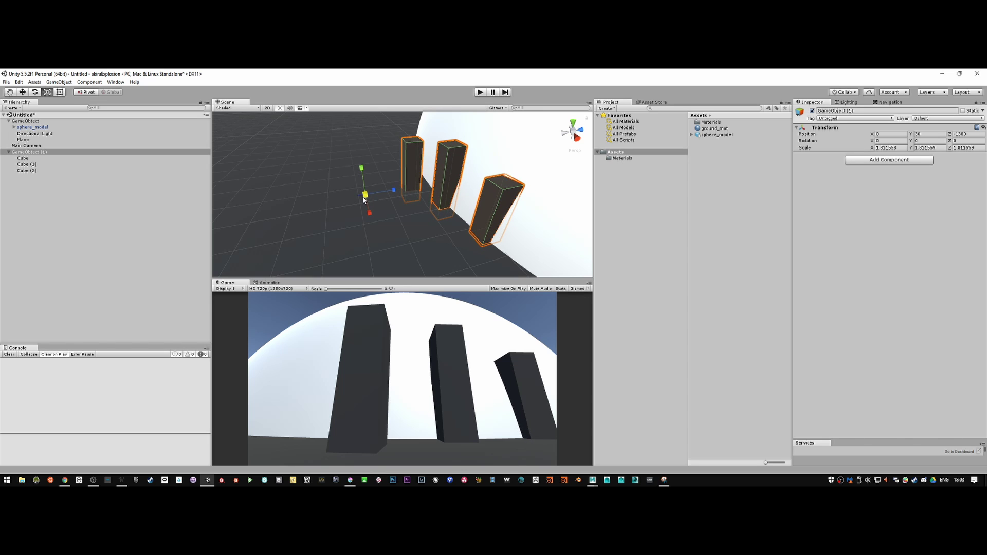
Step: Unparent Cube (1) and Cube (2) from GameObject (1), keeping only Cube as its child
click(30, 164)
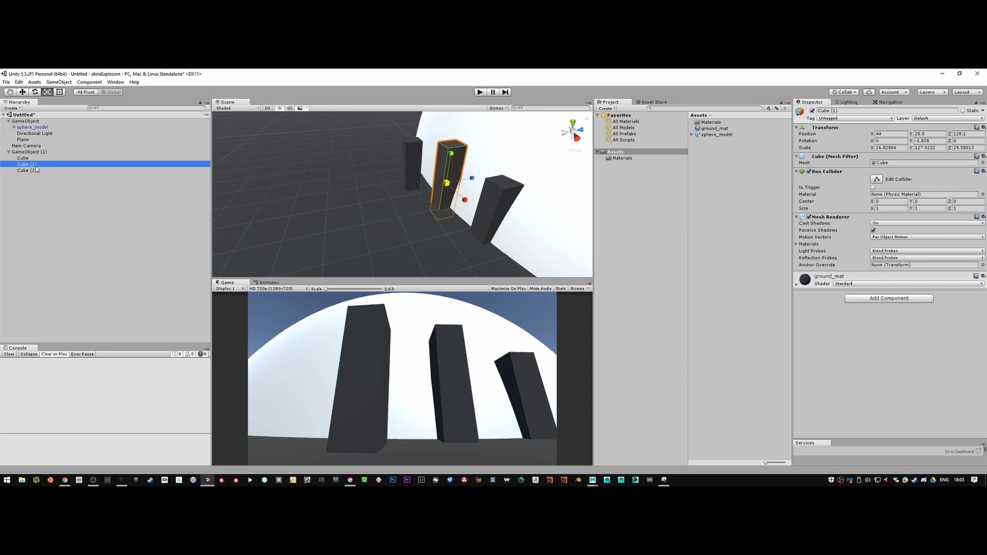
ctrl+click(36, 158)
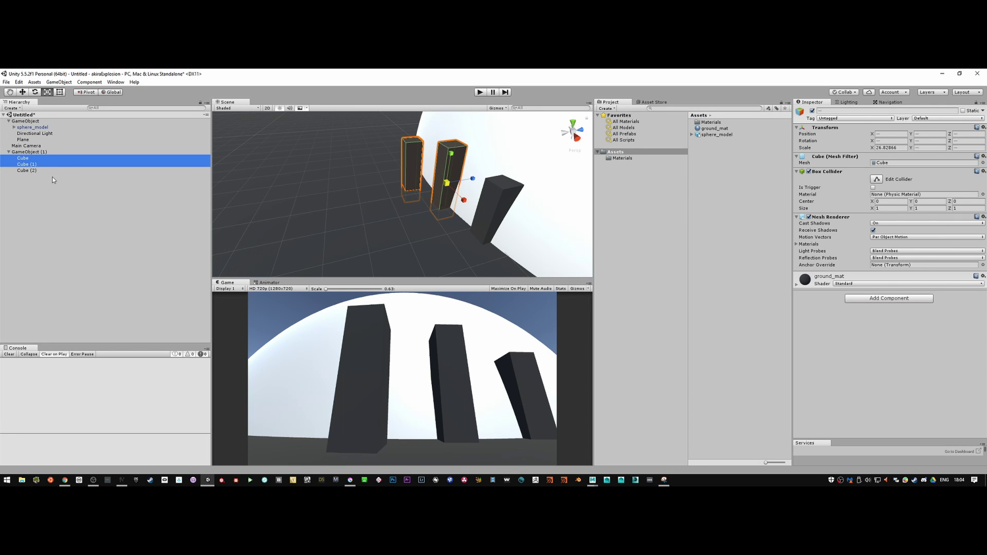
click(37, 177)
click(32, 170)
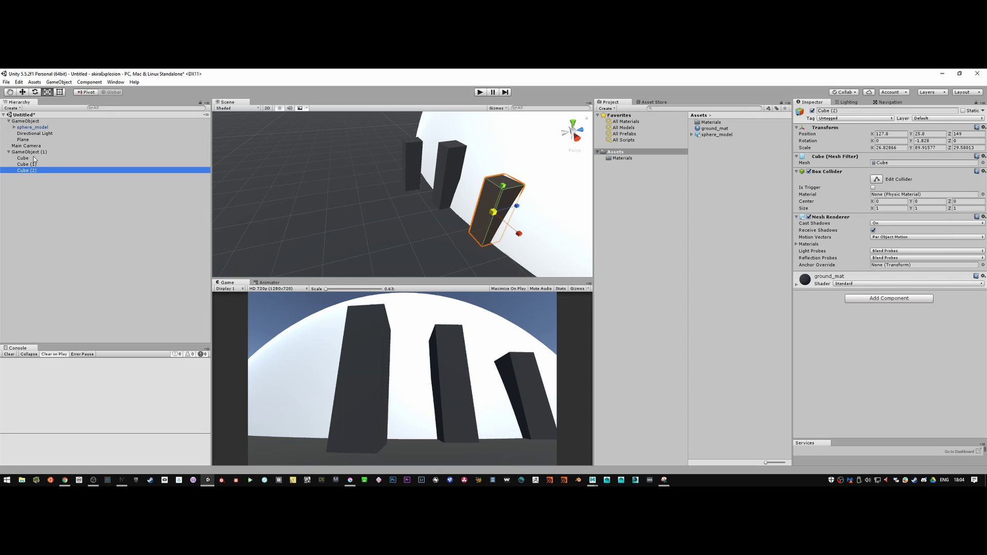
ctrl+click(30, 158)
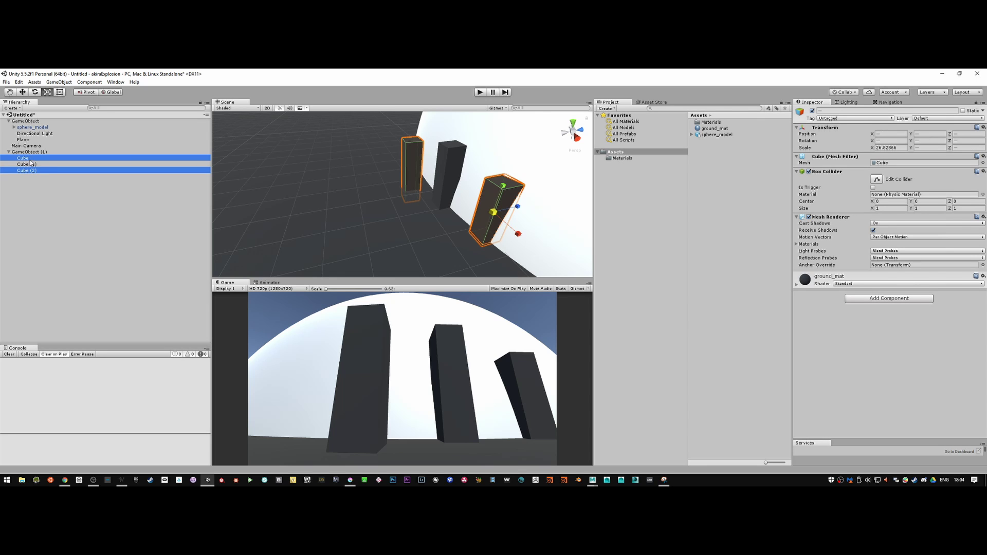
ctrl+click(29, 158)
ctrl+click(29, 164)
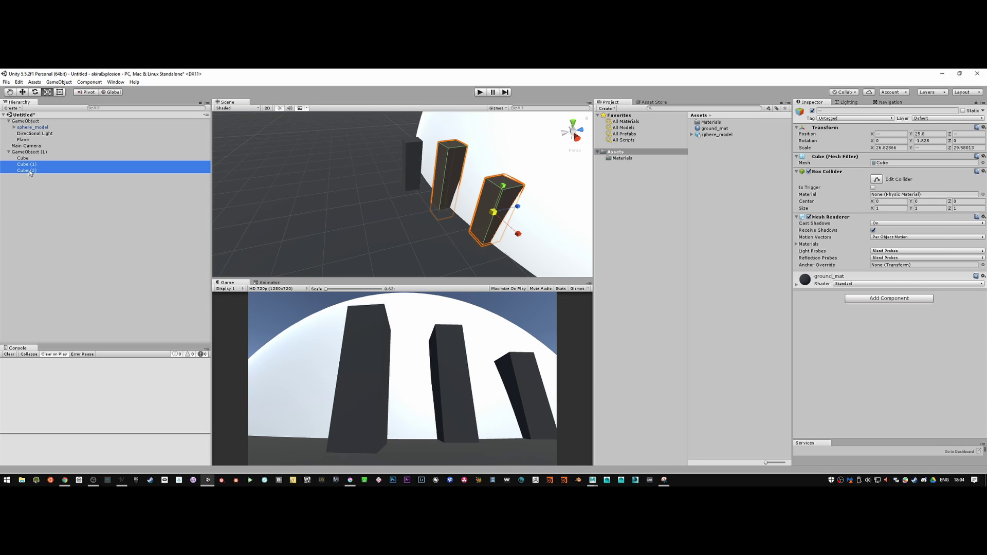
drag(30, 170, 36, 150)
Step: Scale GameObject (1) up uniformly to about 2.46 and compare the towers with the Akira reference frame
click(29, 164)
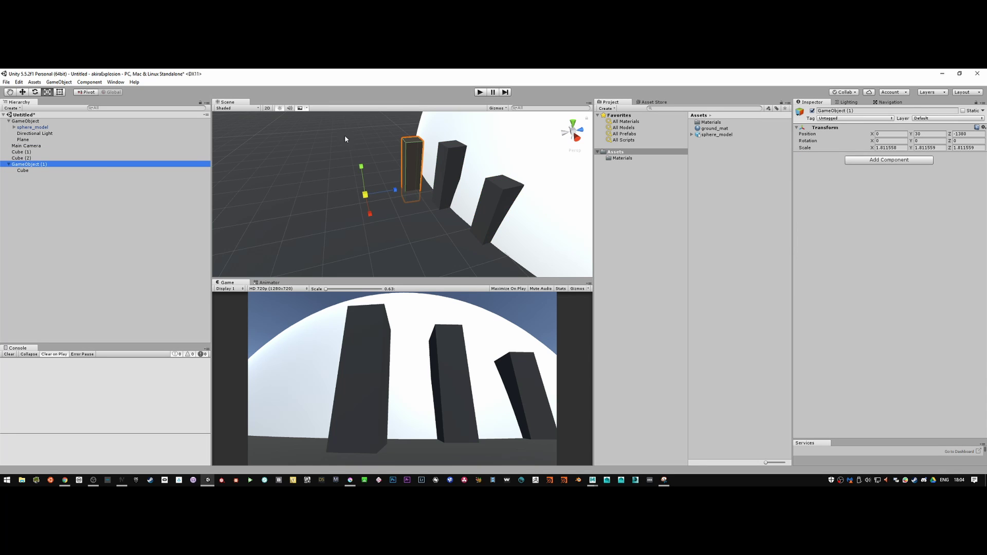
drag(366, 195, 379, 199)
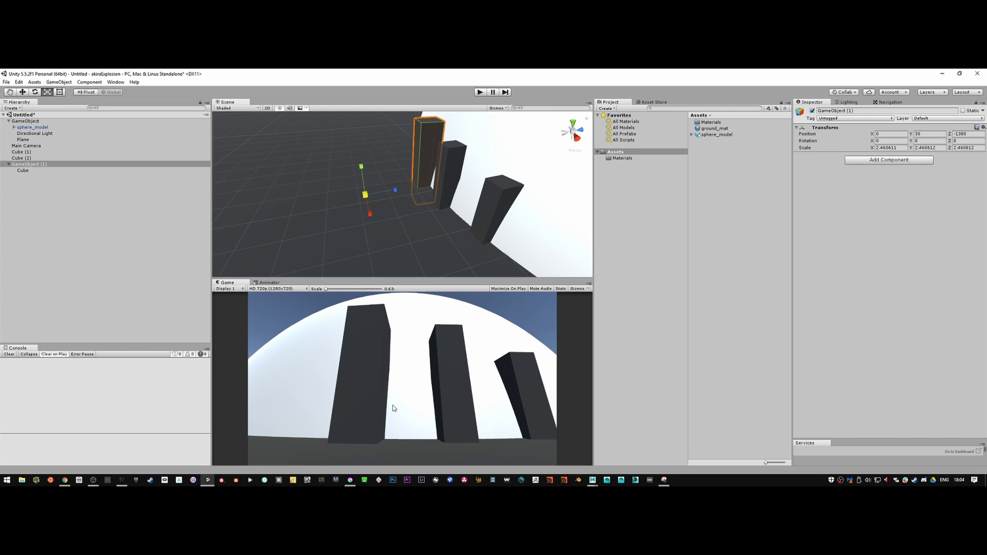
key(alt+Tab)
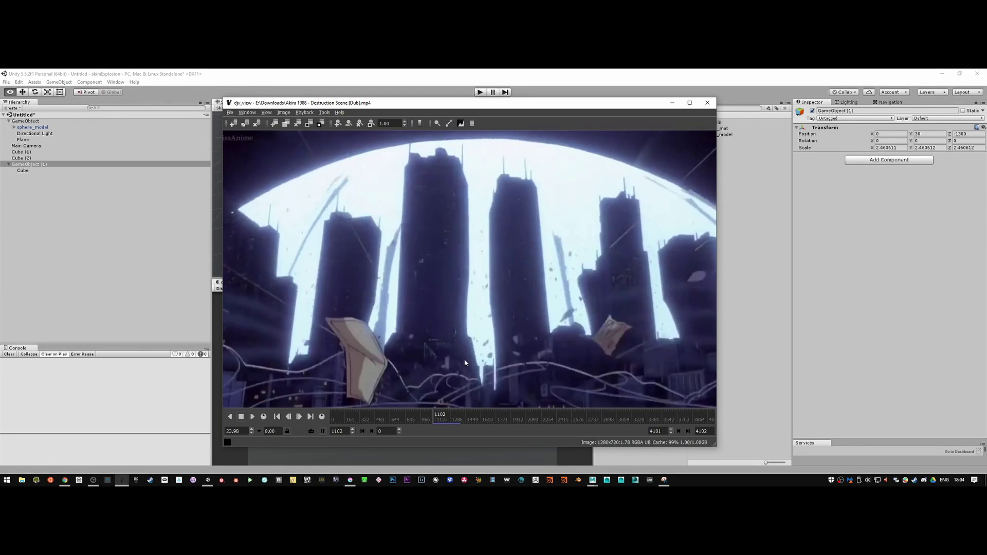
key(alt+Tab)
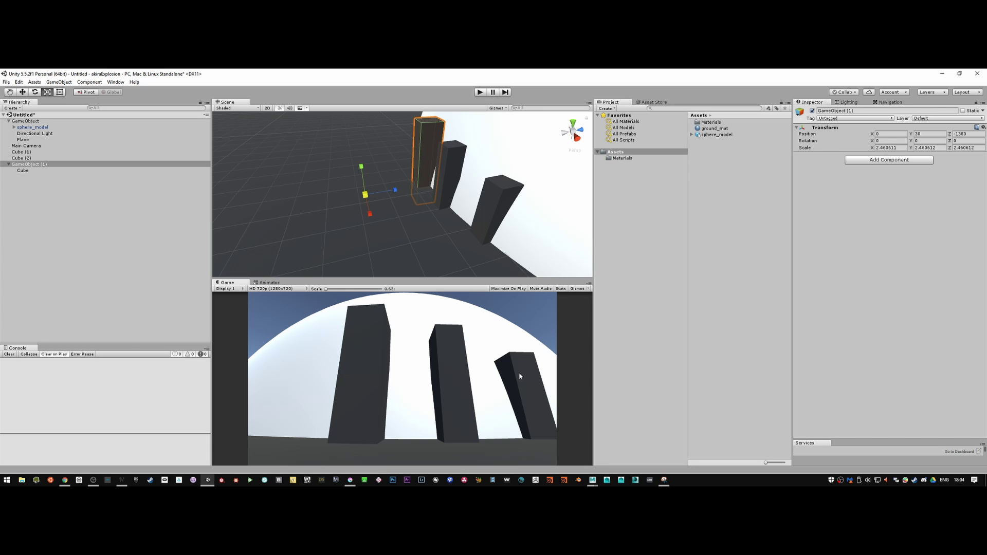
Step: Duplicate Cube (2), shrink the copy to about 117 high and 17.7 deep, and raise it to Y 188 as an upper block
click(498, 206)
alt+drag(497, 206, 460, 214)
key(ctrl+d)
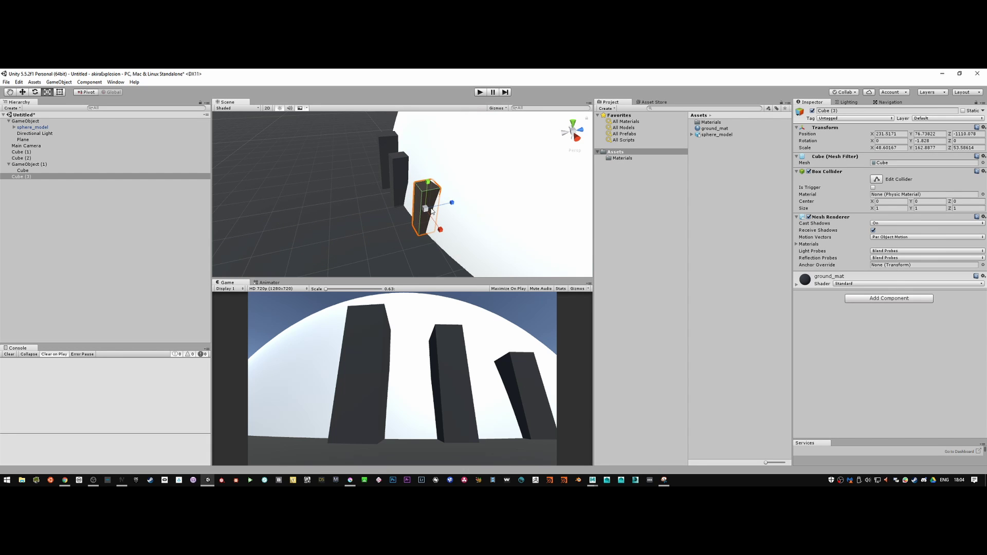
drag(455, 205, 433, 166)
key(w)
key(alt+Tab)
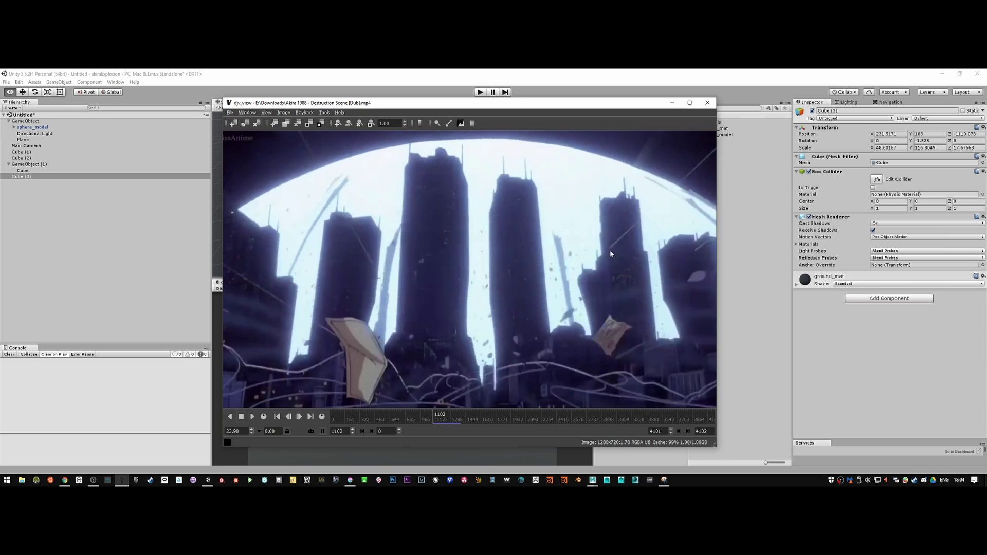
key(alt+Tab)
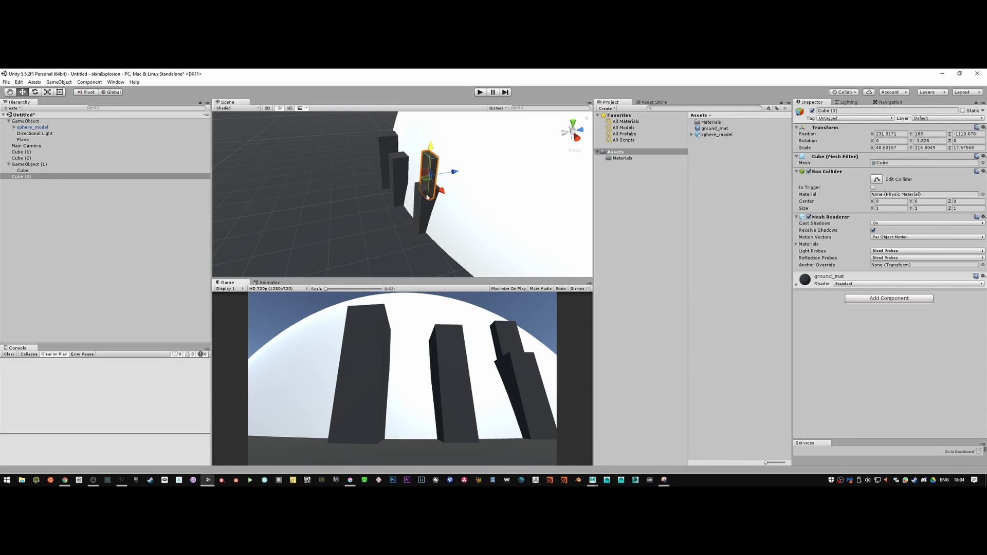
Step: Shorten the base tower Cube (2) to about 140 high and lower it to Y 60
click(417, 203)
key(r)
key(w)
drag(428, 183, 428, 195)
Step: Shorten the upper block Cube (3) to about 99 high and lower it to Y 172, checking against the reference frame
click(431, 164)
key(r)
drag(432, 150, 432, 156)
key(alt+Tab)
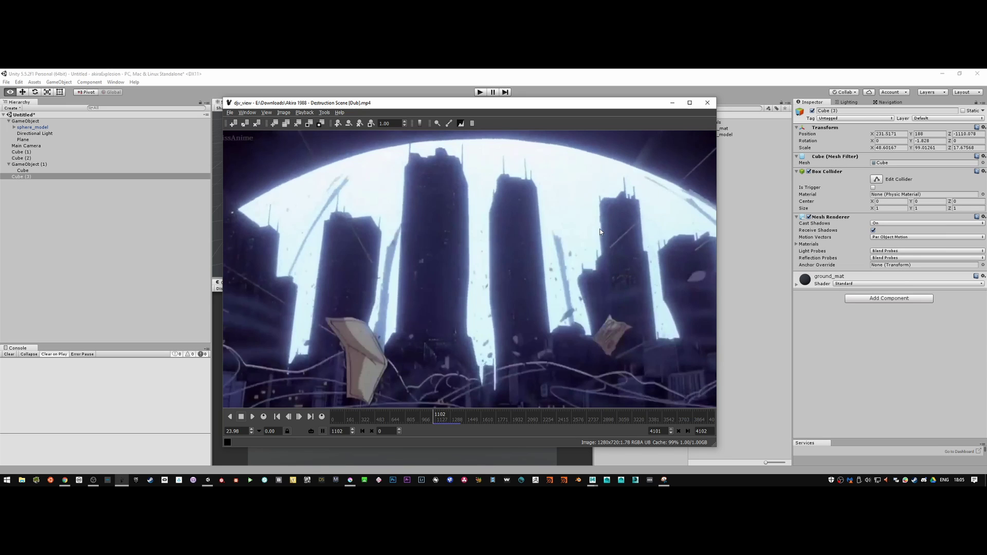
key(alt+Tab)
key(w)
drag(431, 146, 430, 153)
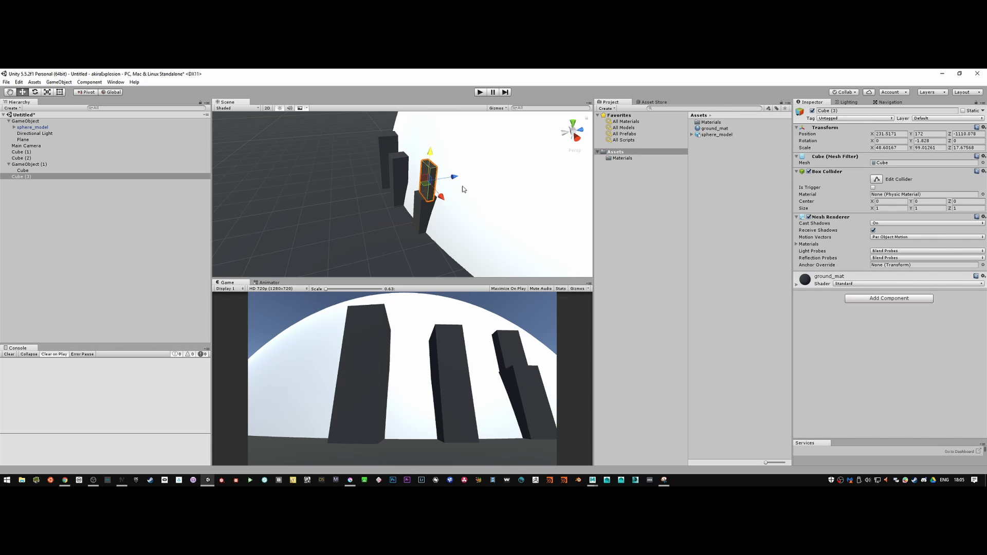
Step: Slim the upper block Cube (3) to about 43.4 in X and 12.6 in Z, comparing it with the reference frame
key(alt+Tab)
key(alt+Tab)
key(r)
drag(444, 199, 448, 180)
key(w)
mouse_move(442, 219)
alt+mouse_down()
mouse_move(411, 208)
mouse_move(447, 203)
alt+mouse_up()
key(alt+Tab)
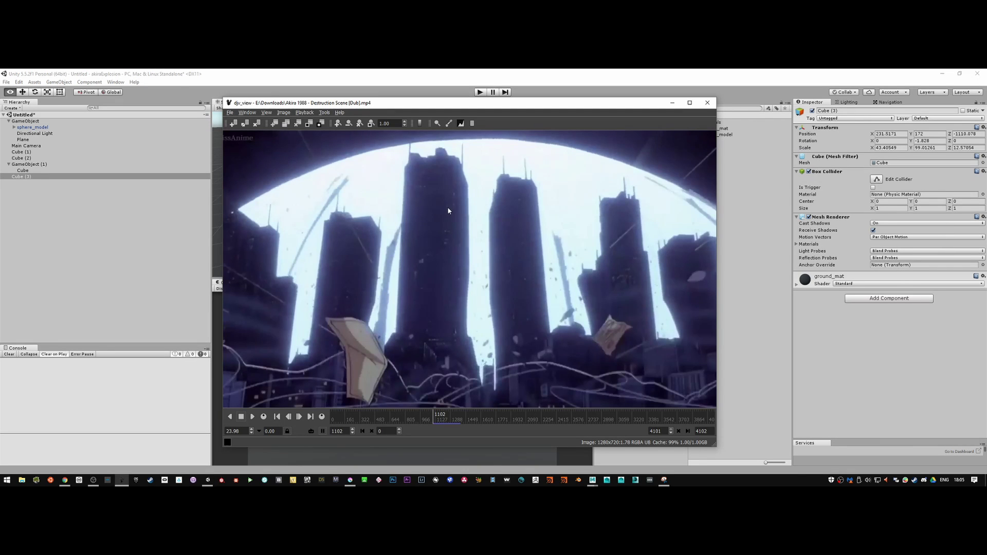
key(alt+Tab)
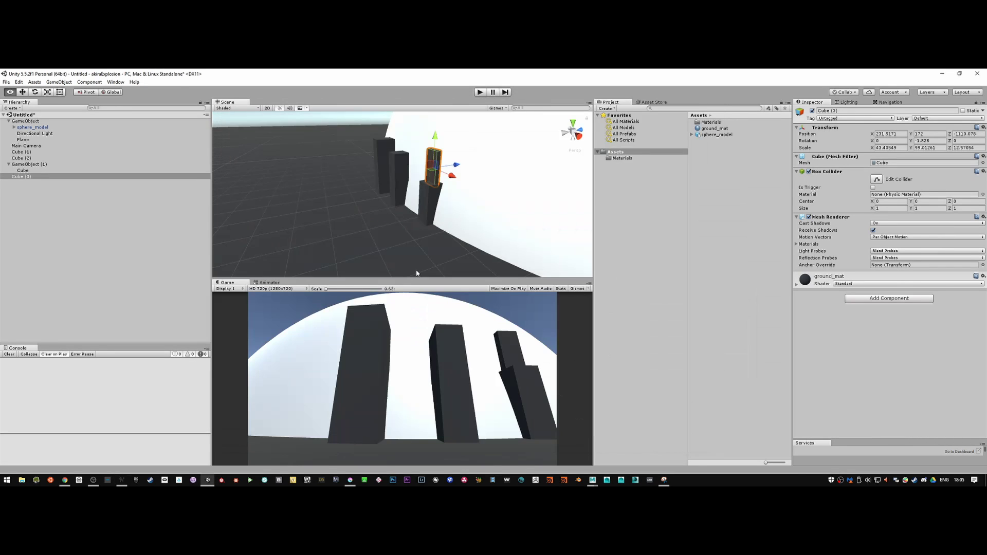
Step: Duplicate the base tower Cube (2) and move the copy along X to 332, following the reference frame
click(427, 212)
key(ctrl+d)
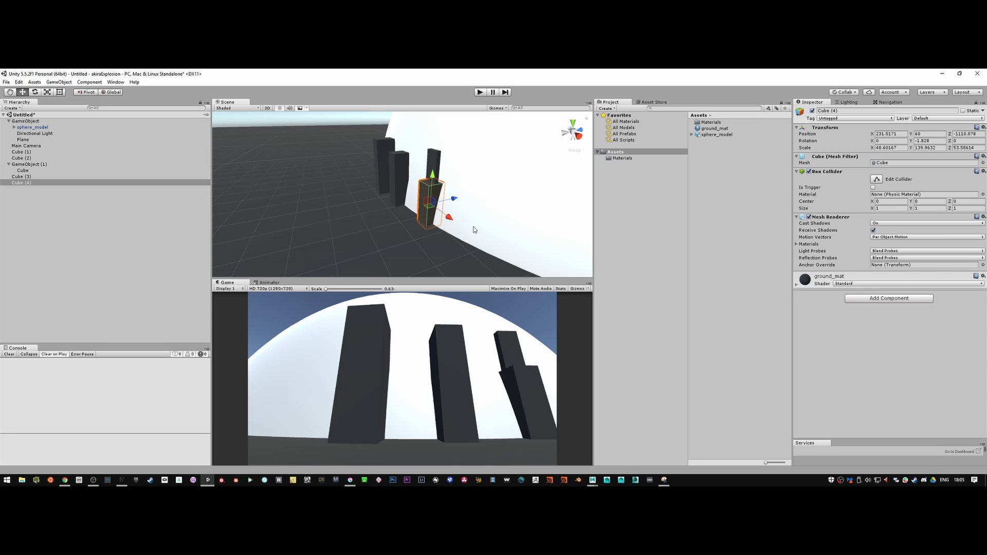
drag(448, 217, 466, 222)
key(alt+Tab)
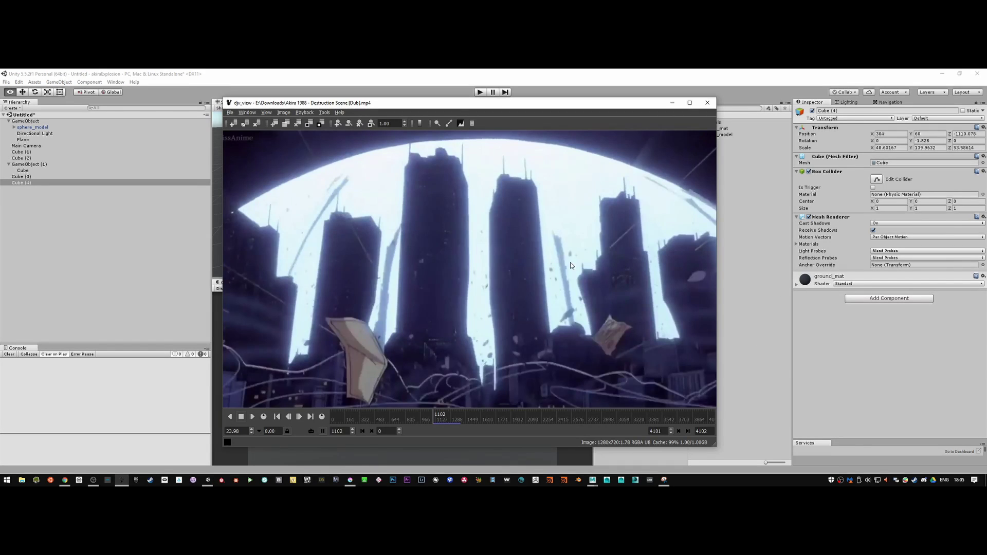
key(alt+Tab)
drag(466, 232, 475, 231)
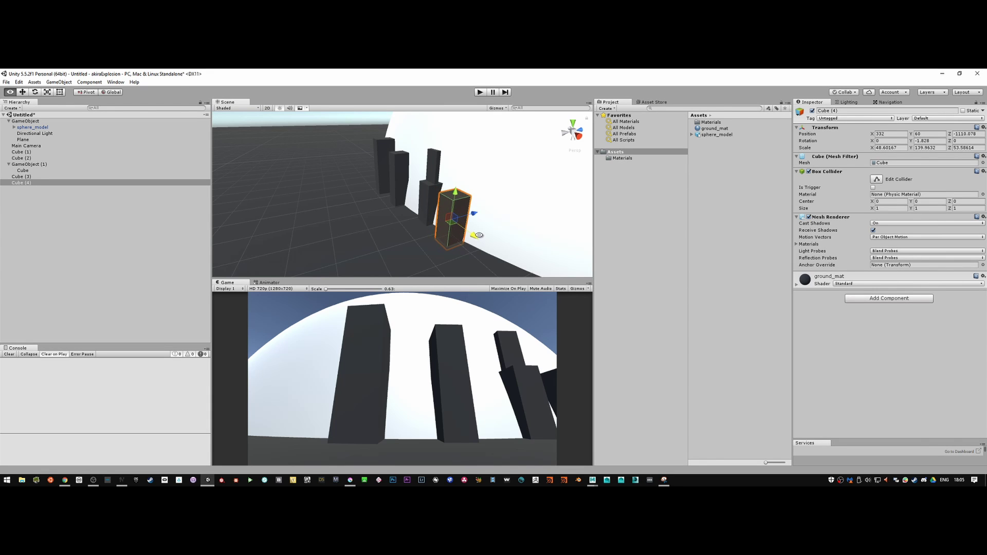
key(alt+Tab)
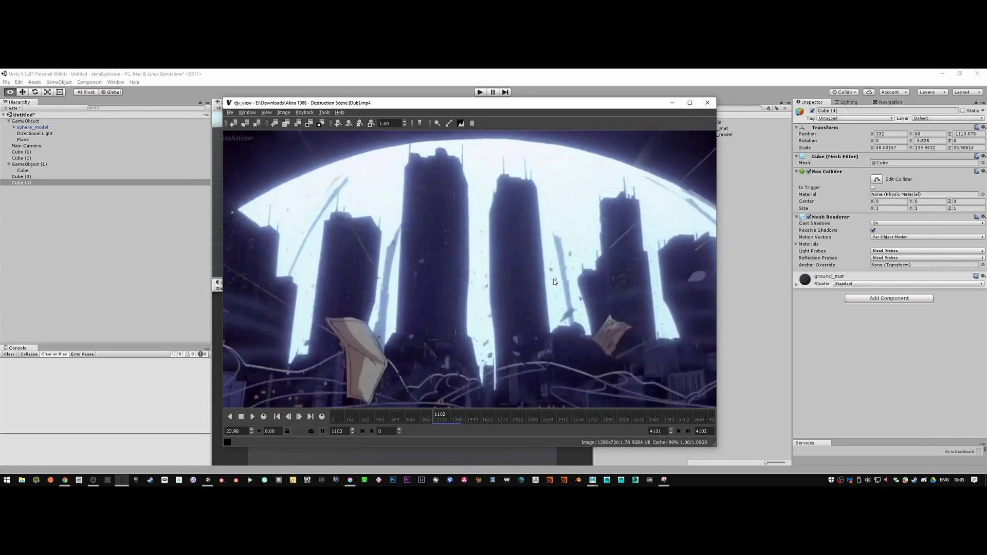
key(alt+Tab)
Step: Select the stepped tower's blocks, Cube (2) and Cube (3), and adjust their shared X position to match the reference frame
click(435, 188)
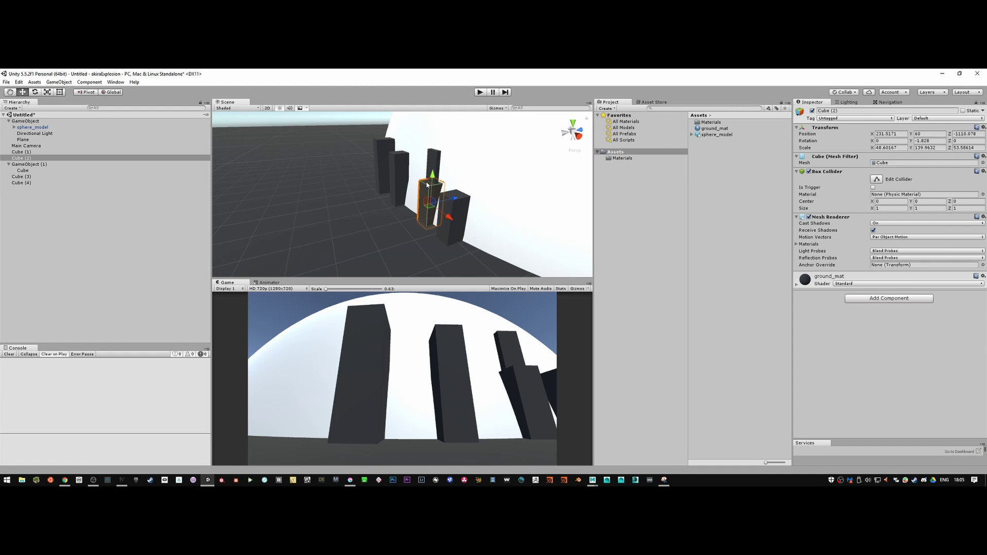
shift+click(438, 170)
drag(450, 176, 444, 176)
key(alt+Tab)
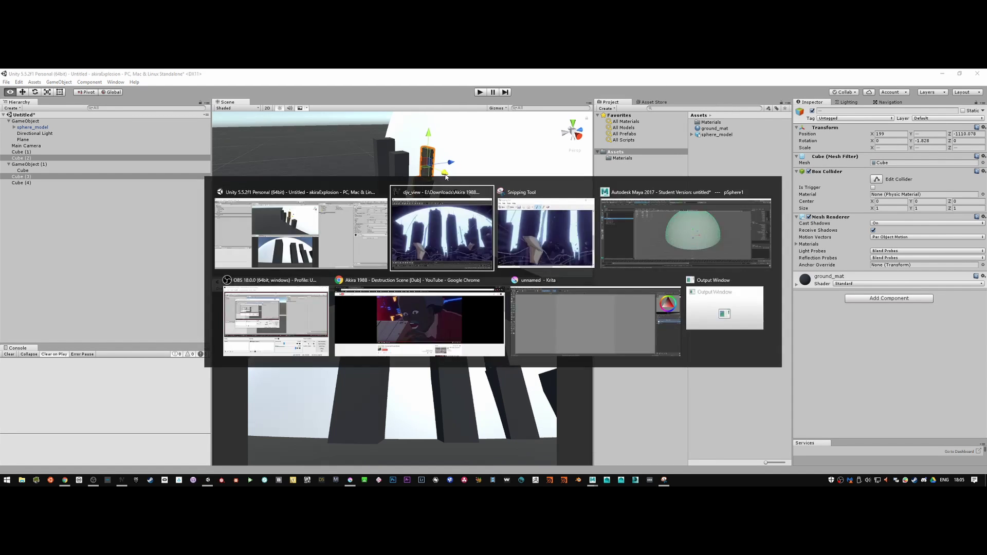
key(alt+Tab)
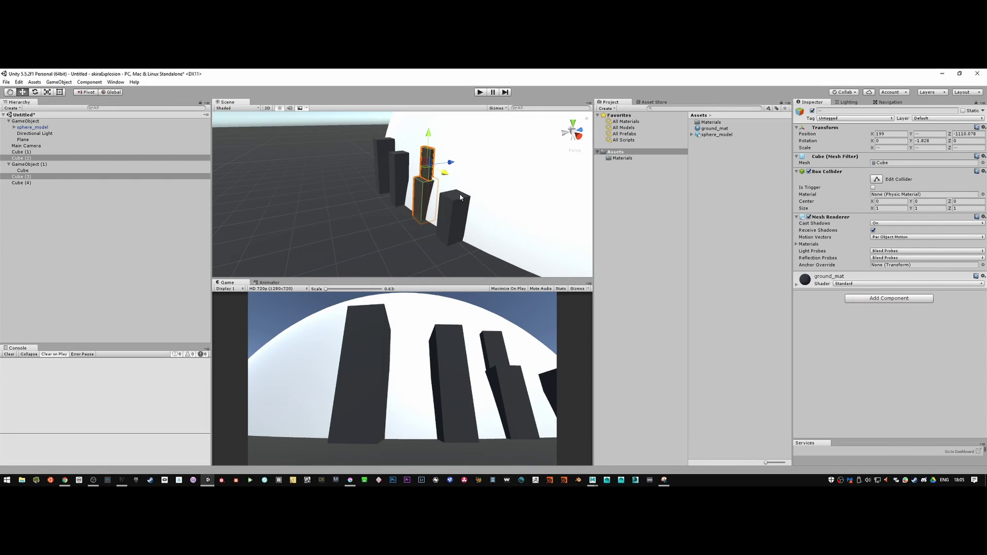
drag(445, 176, 449, 175)
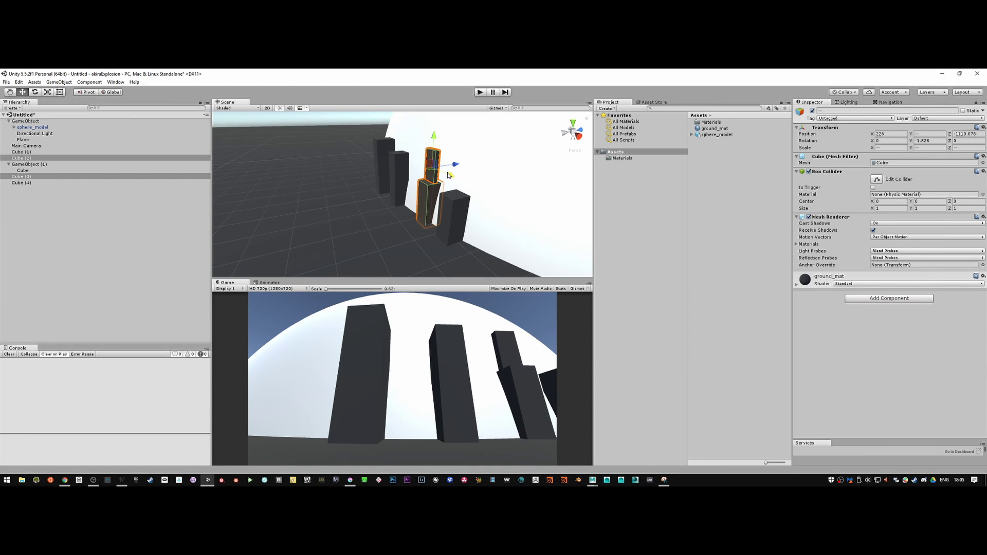
key(alt+Tab)
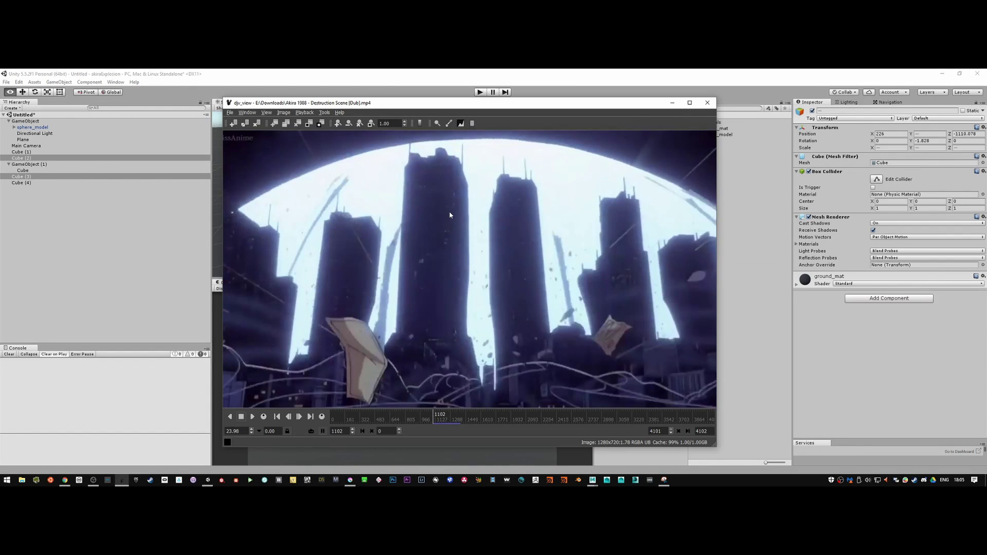
key(alt+Tab)
drag(452, 177, 464, 230)
Step: Bring the outermost tower Cube (4) closer to the camera in Z and shift it inward along X, following the reference frame
click(457, 217)
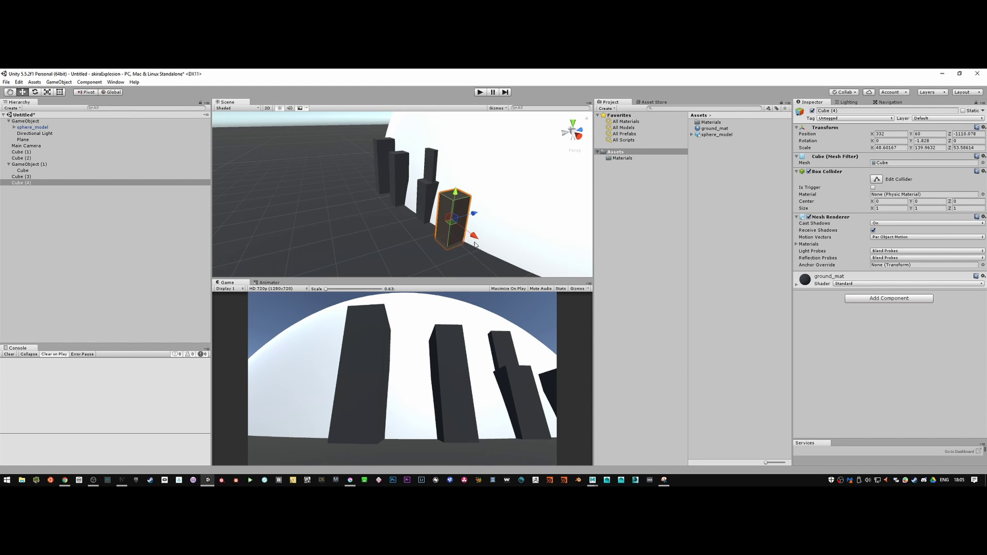
key(alt+Tab)
key(alt+Tab)
drag(473, 214, 481, 227)
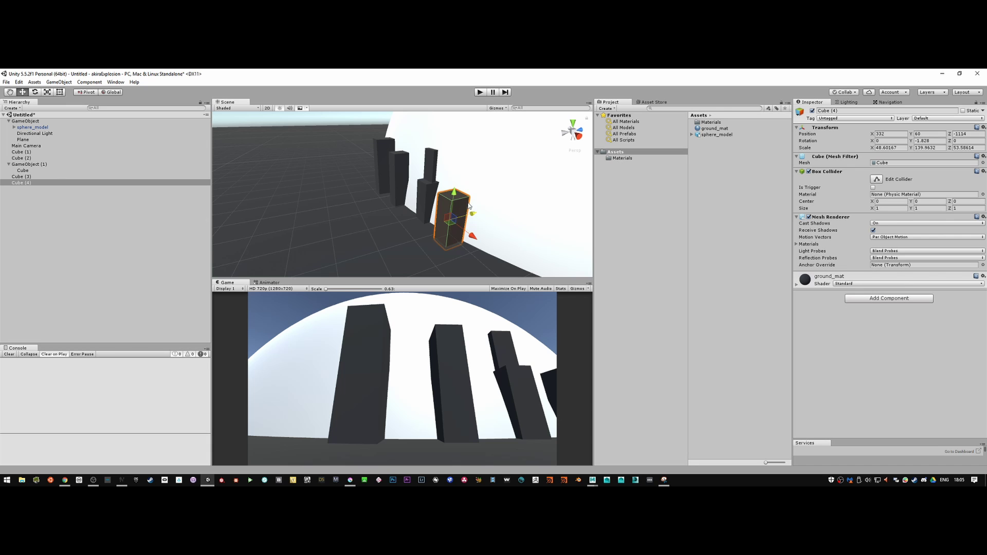
key(alt+Tab)
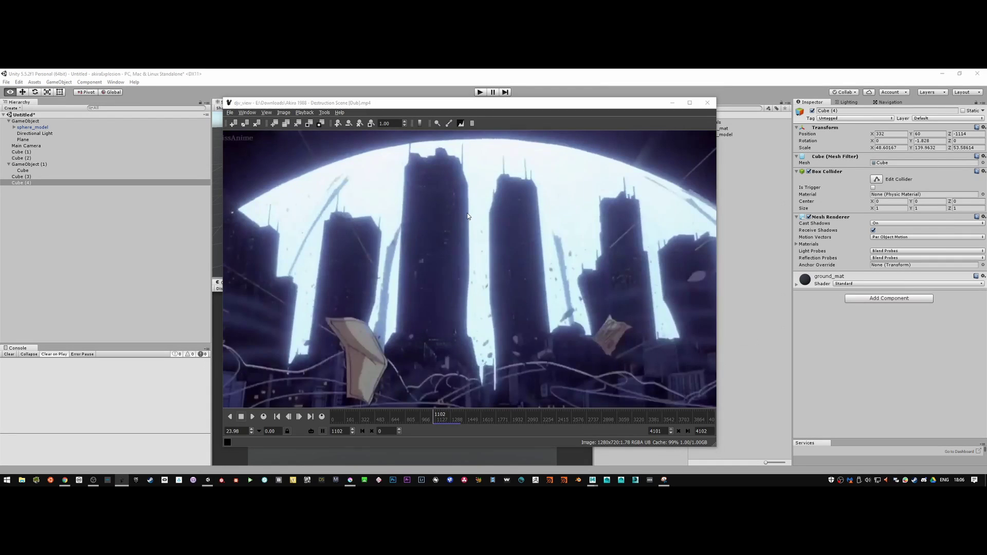
key(alt+Tab)
drag(471, 240, 468, 236)
Step: Shift the stepped tower's two blocks farther along X toward the middle tower
shift+click(424, 188)
shift+click(432, 164)
drag(449, 176, 444, 176)
Step: Reposition the outermost tower Cube (4) at X 294, Z -1126 and compare it with the reference frame
click(450, 209)
drag(465, 209, 460, 234)
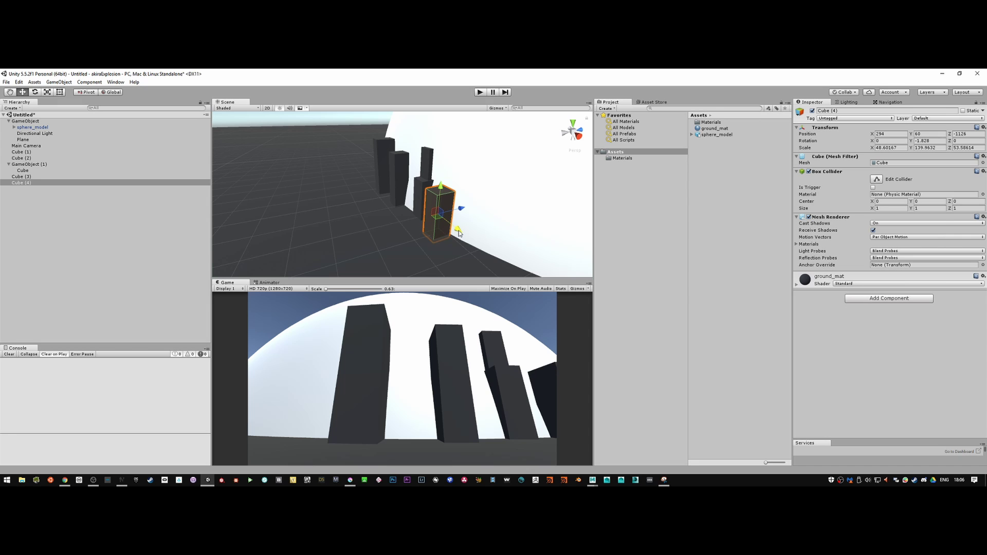
key(alt+Tab)
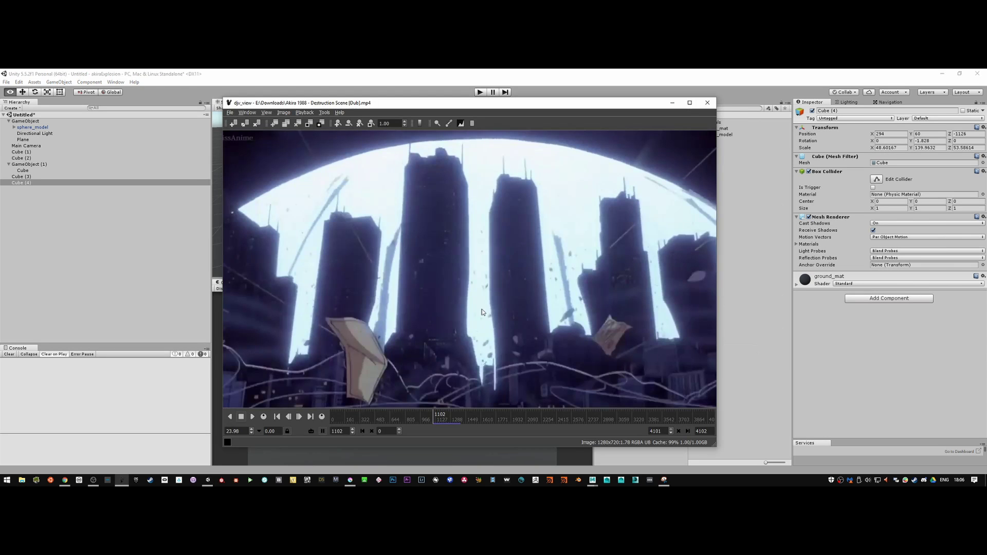
key(alt+Tab)
Step: Move the middle tower Cube (1) along X to 38 and check its spacing against the reference frame
click(408, 200)
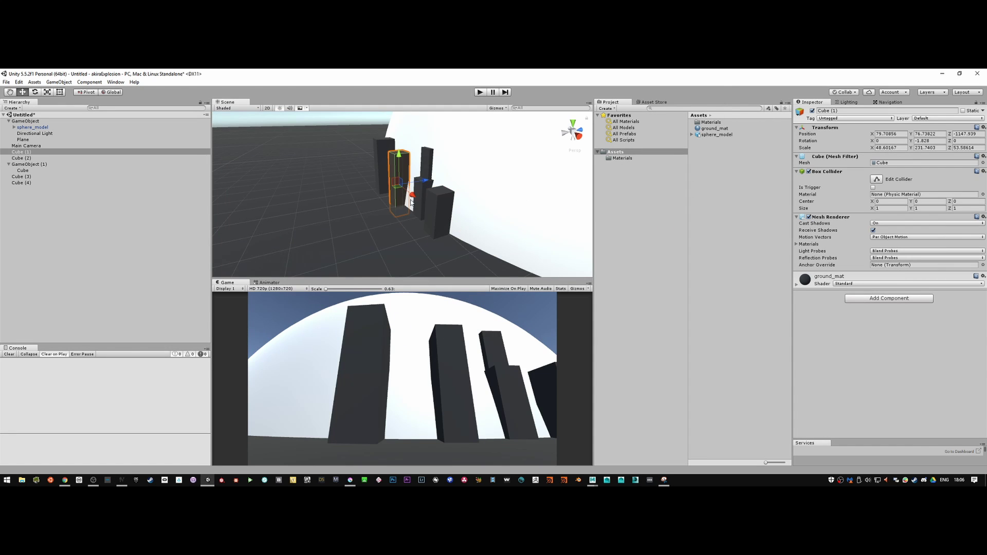
drag(412, 198, 409, 194)
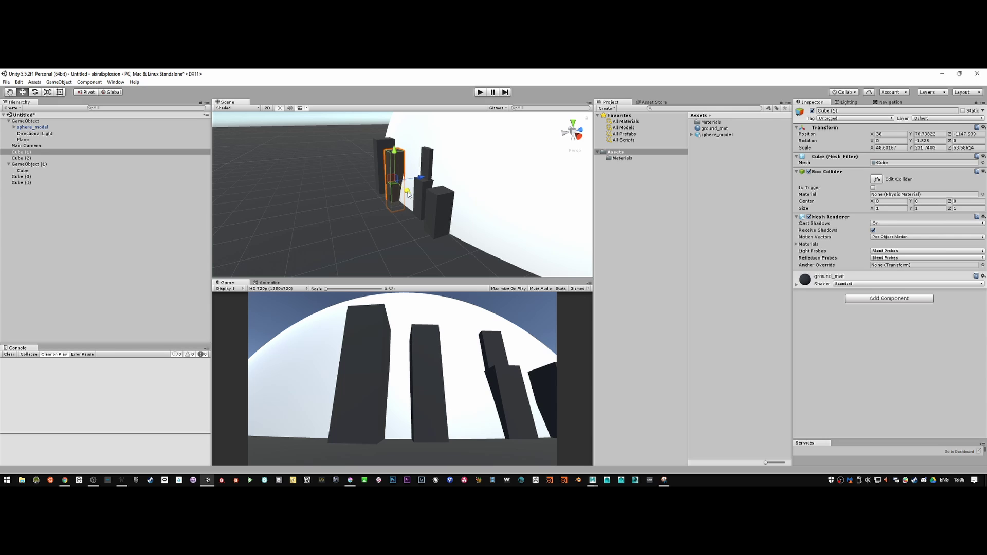
key(alt+Tab)
key(alt+Tab)
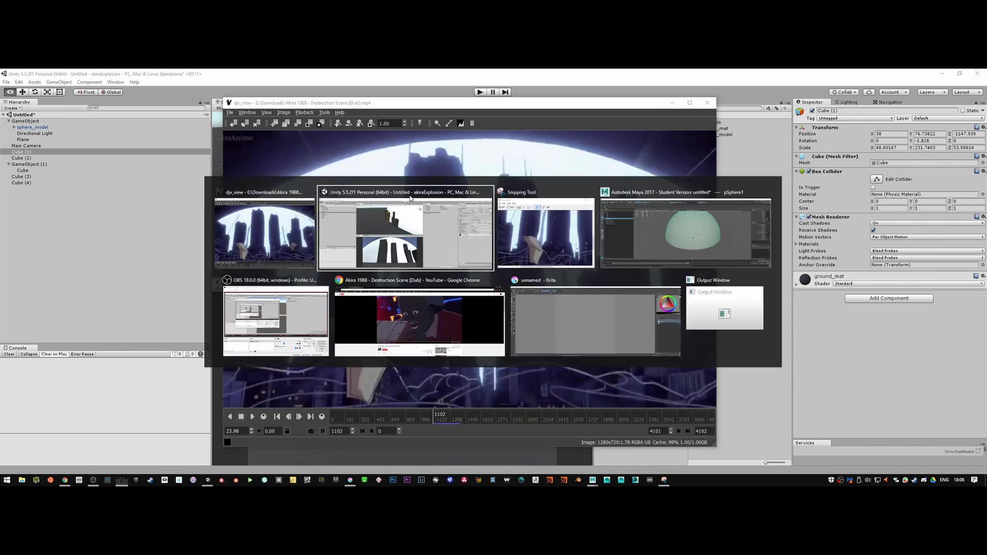
Step: Rotate the middle tower Cube (1) to about -8.1 degrees around Y, comparing its facing with the reference frame
key(e)
drag(407, 194, 411, 198)
key(alt+Tab)
key(alt+Tab)
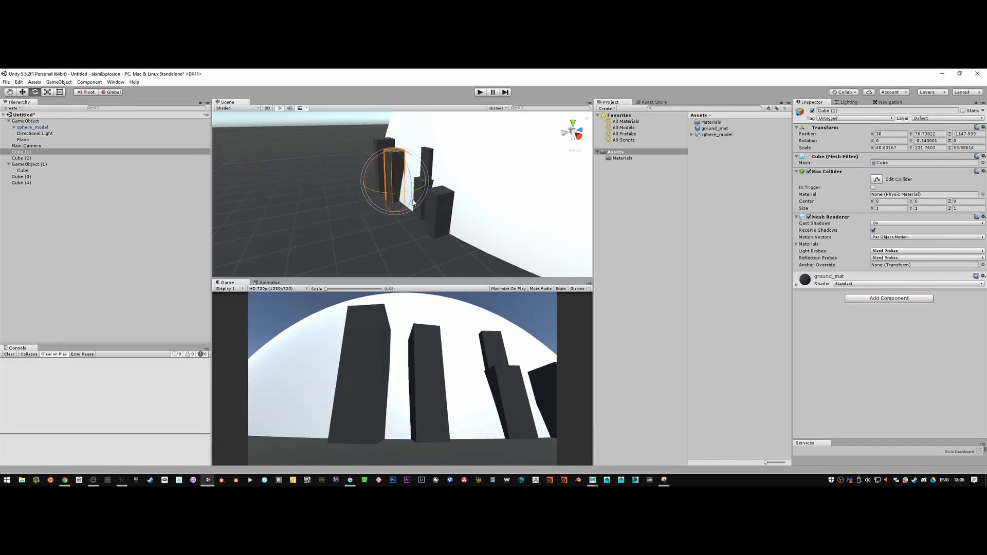
key(alt+Tab)
key(alt+Tab)
Step: Scale the middle tower Cube (1) up uniformly to about 54.1 × 258.2 × 59.7 and compare it with the reference frame
key(r)
drag(395, 182, 400, 184)
key(alt+Tab)
key(alt+Tab)
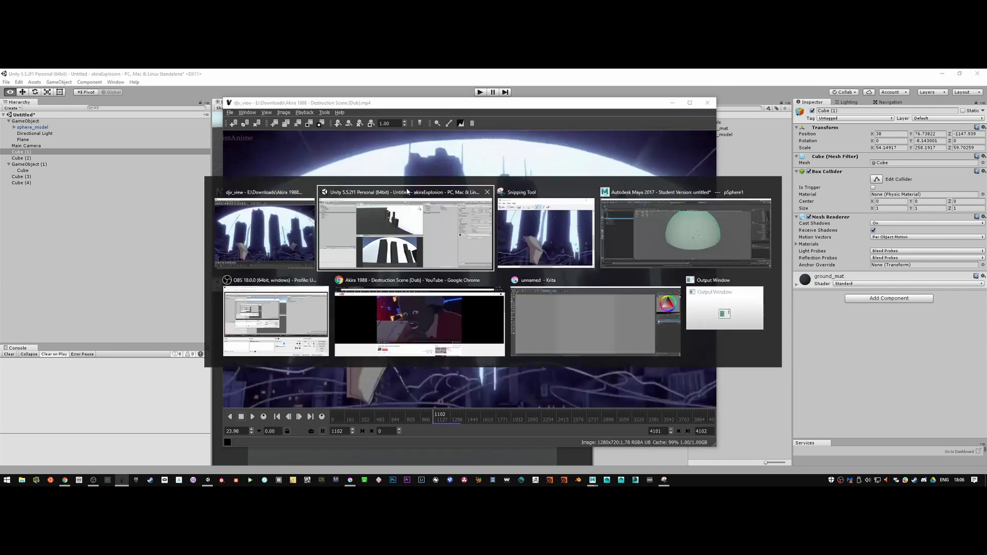
Step: Move the stacked blocks Cube (2) and Cube (3) together to X 158, Z -1122, comparing their placement with the reference frame
key(alt+Tab)
key(alt+Tab)
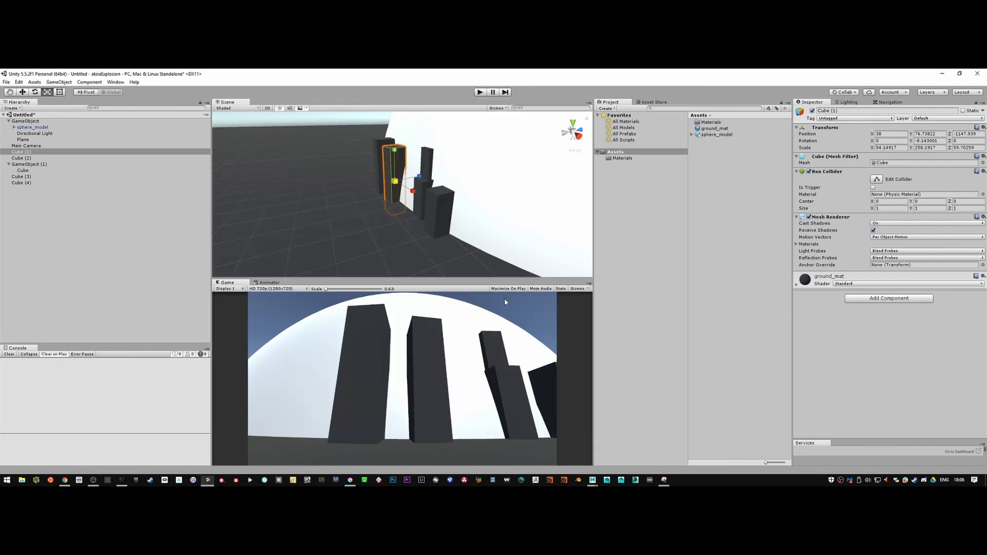
click(429, 188)
shift+click(417, 194)
key(w)
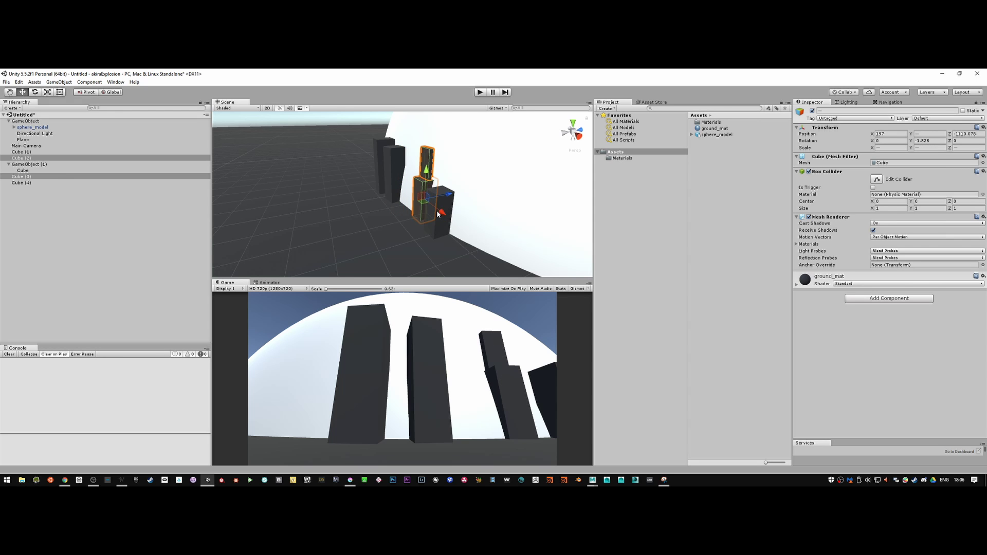
drag(436, 211, 435, 207)
key(alt+Tab)
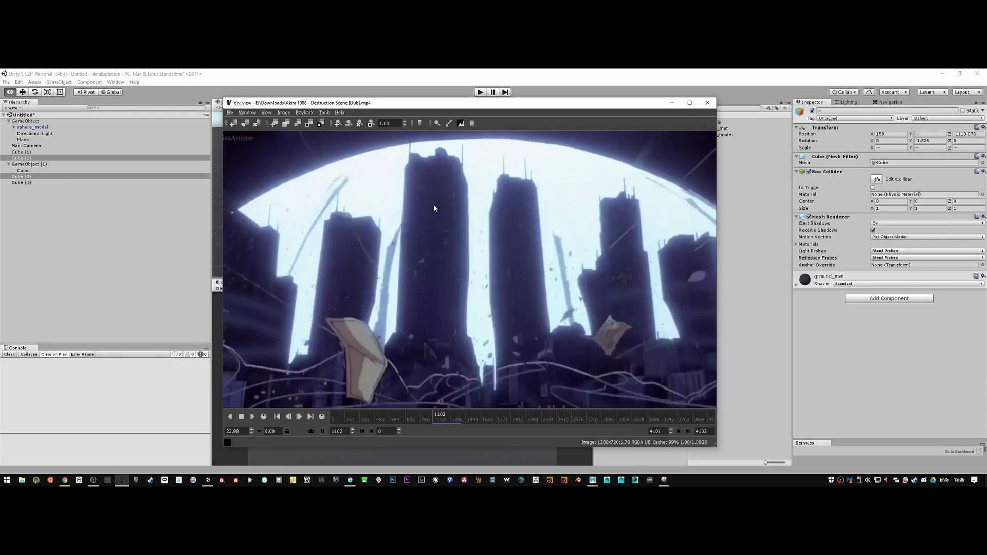
key(alt+Tab)
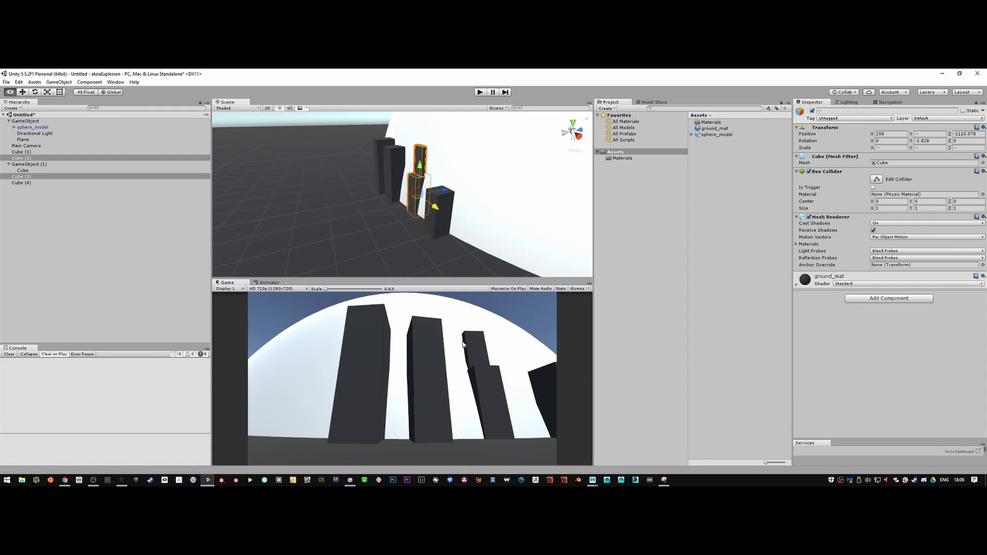
key(alt+Tab)
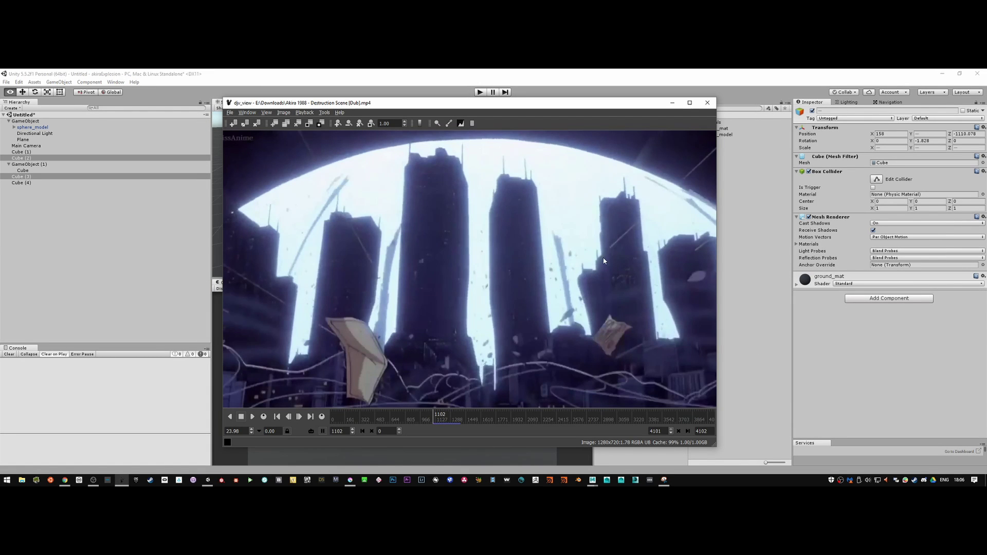
key(alt+Tab)
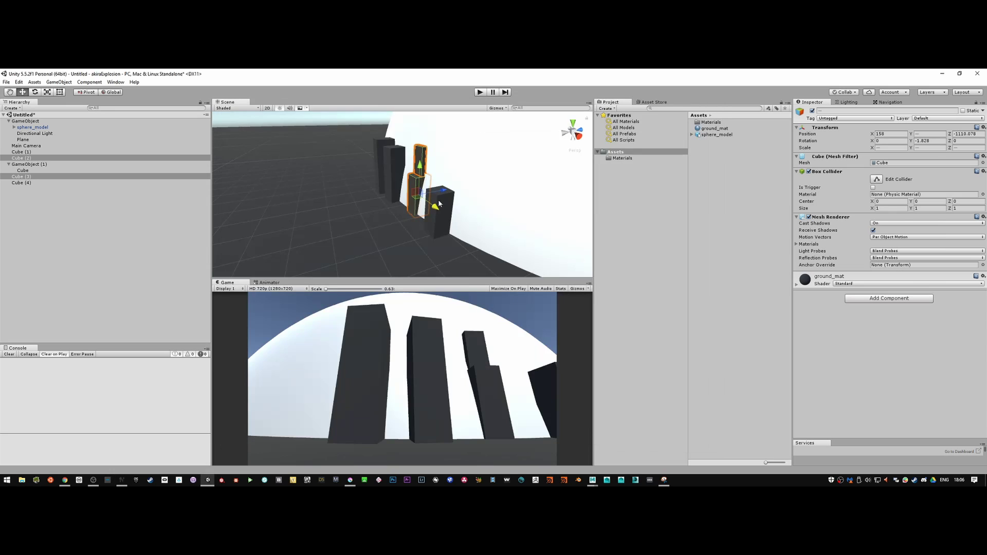
drag(439, 193, 437, 194)
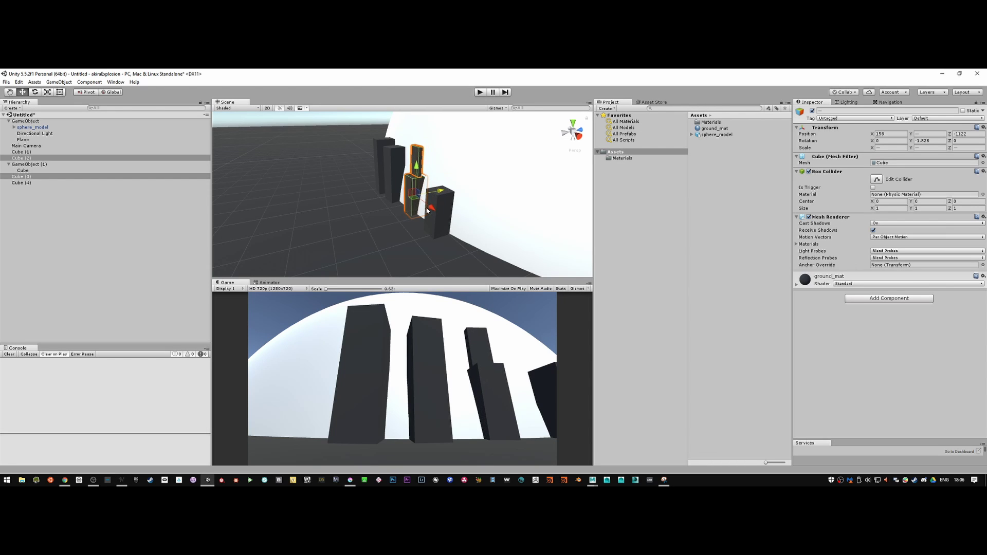
Step: Duplicate the lower block Cube (3), shift the copy to its inner side along X, and scale it into a smaller block
click(412, 217)
key(ctrl+d)
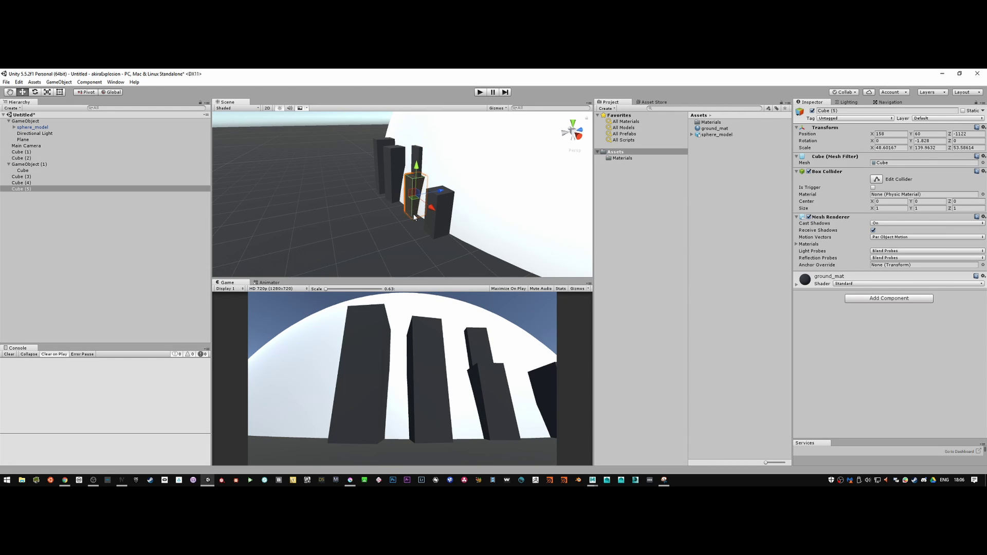
drag(431, 207, 410, 193)
key(r)
drag(412, 161, 413, 157)
drag(435, 189, 413, 175)
key(w)
Step: Refine the size and position of the small side block Cube (5) to match the stepped tower in the reference frame
key(alt+Tab)
key(alt+Tab)
key(r)
mouse_move(428, 209)
mouse_down()
mouse_move(452, 190)
mouse_move(427, 211)
mouse_up()
key(w)
click(430, 194)
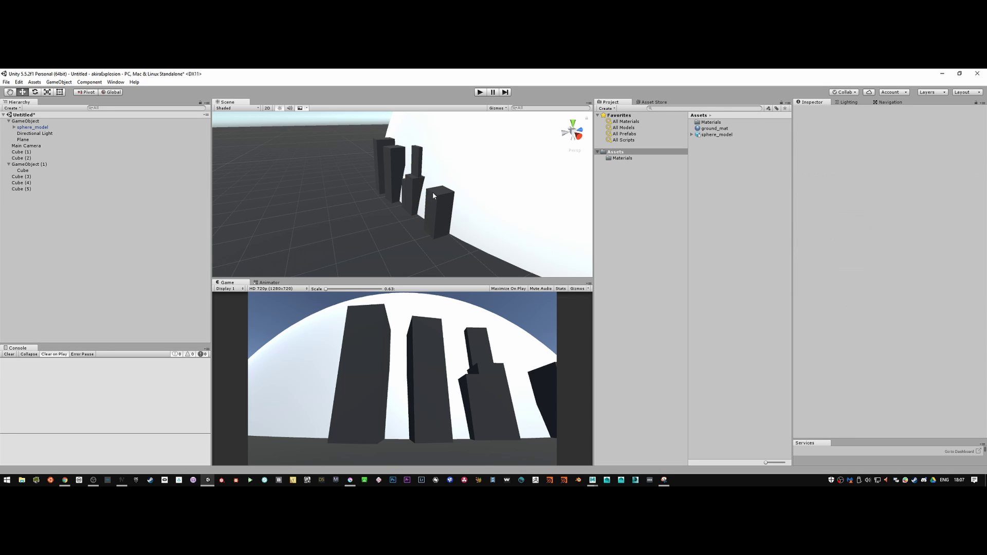
click(426, 193)
drag(432, 194, 434, 197)
Step: Scale the three blocks of the stepped tower, Cube (2), Cube (3) and Cube (5), slightly wider along X
click(415, 153)
alt+drag(415, 153, 428, 183)
shift+click(416, 201)
shift+click(414, 189)
key(alt+Tab)
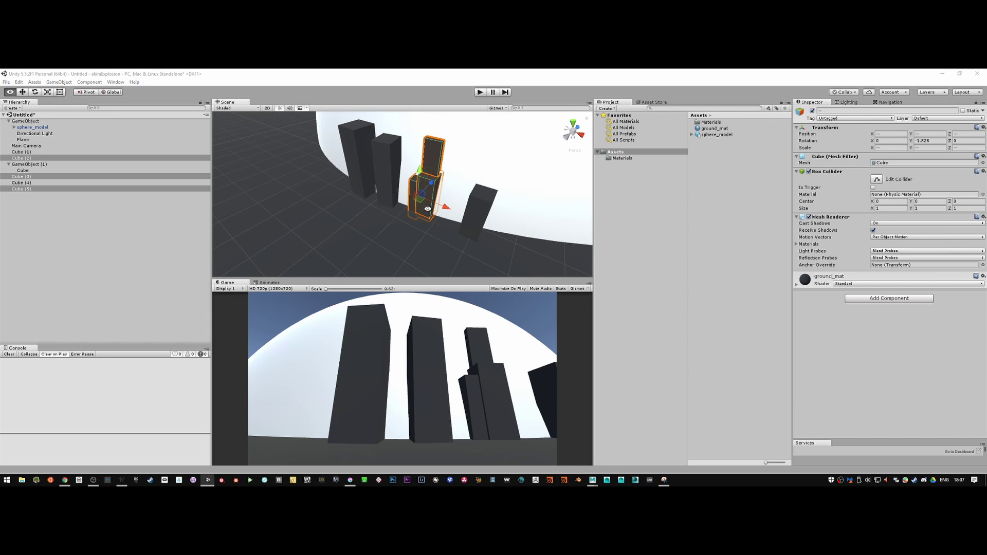
key(alt+Tab)
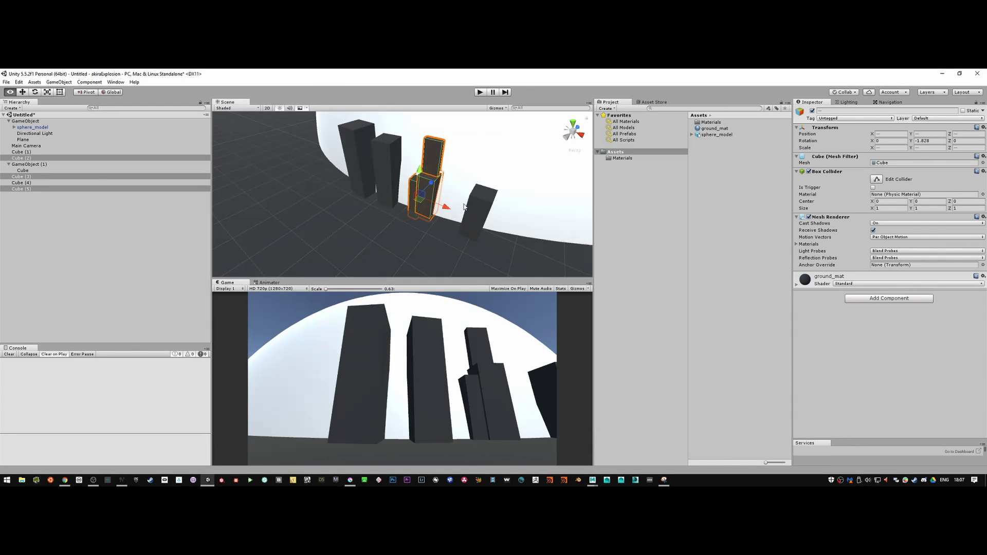
alt+drag(465, 207, 452, 199)
key(r)
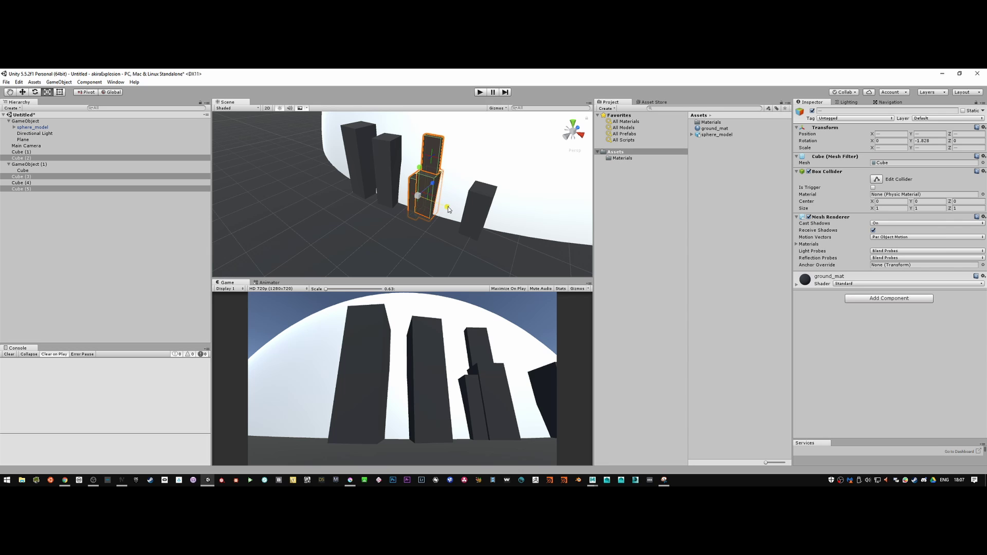
key(w)
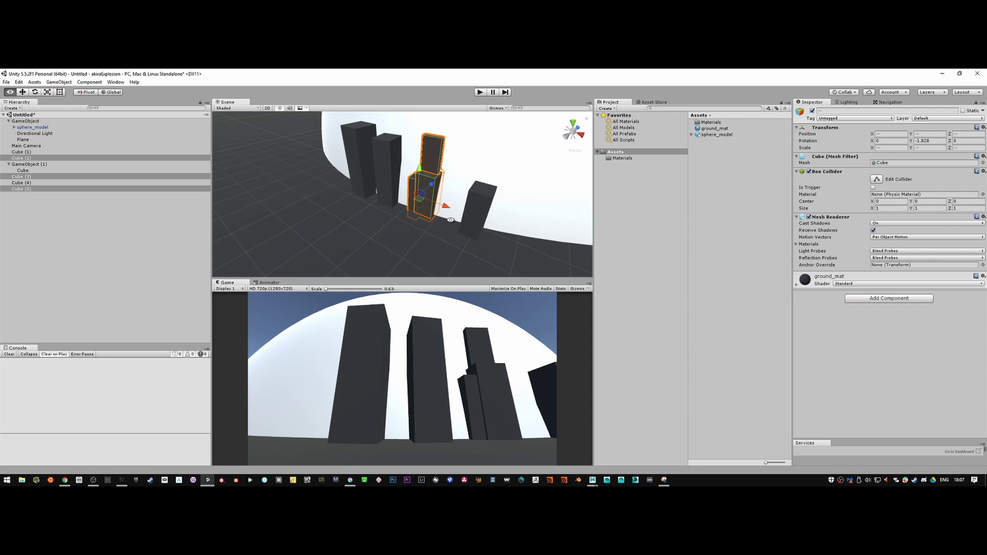
Step: Shift the three stepped-tower blocks slightly outward along X after checking their spacing in the reference frame
key(alt+Tab)
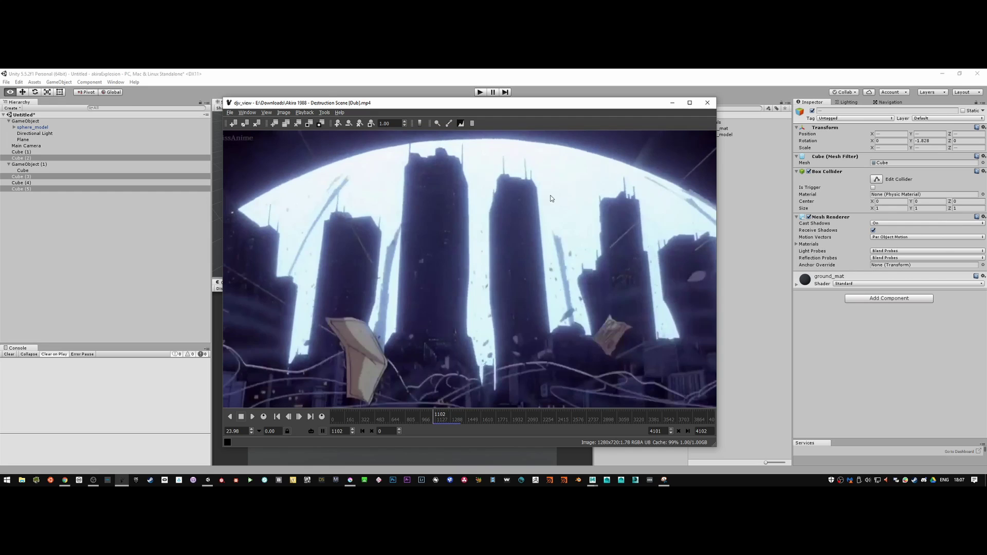
key(alt+Tab)
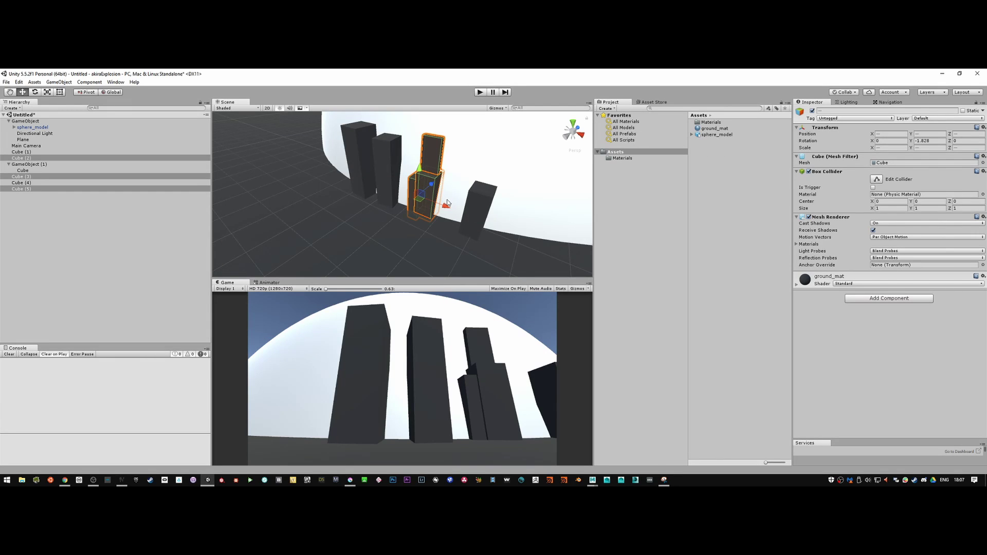
drag(446, 206, 449, 211)
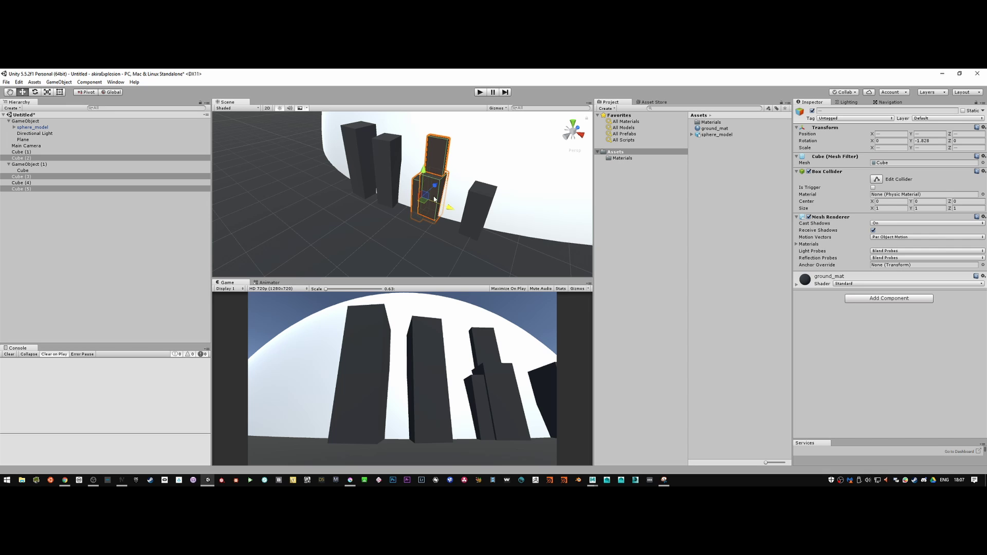
Step: Reposition the outermost tower Cube (4) at X 278.3, Z -1130.9, comparing it with the reference frame
click(483, 210)
drag(514, 224, 501, 230)
key(alt+Tab)
key(alt+Tab)
drag(498, 222, 480, 200)
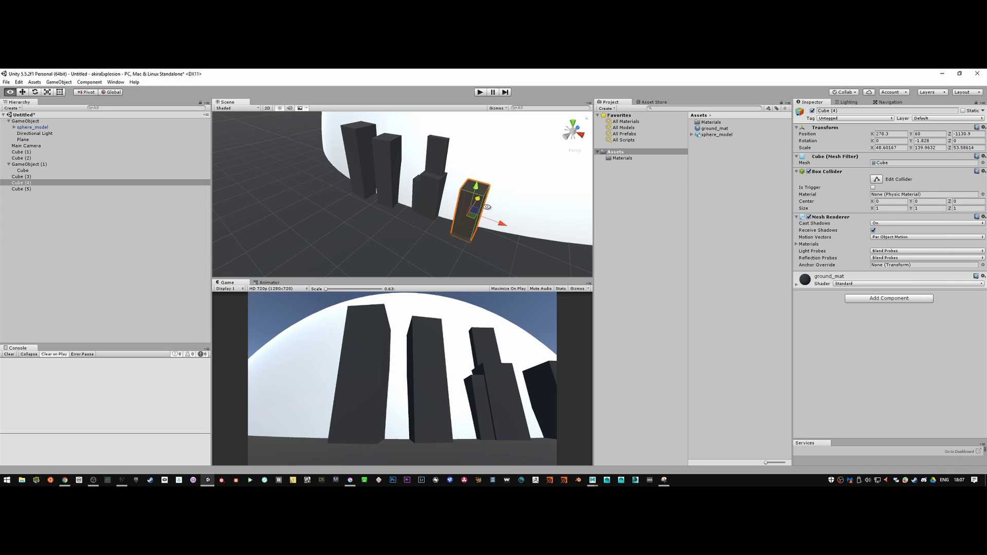
key(alt+Tab)
key(alt+Tab)
key(alt+Tab)
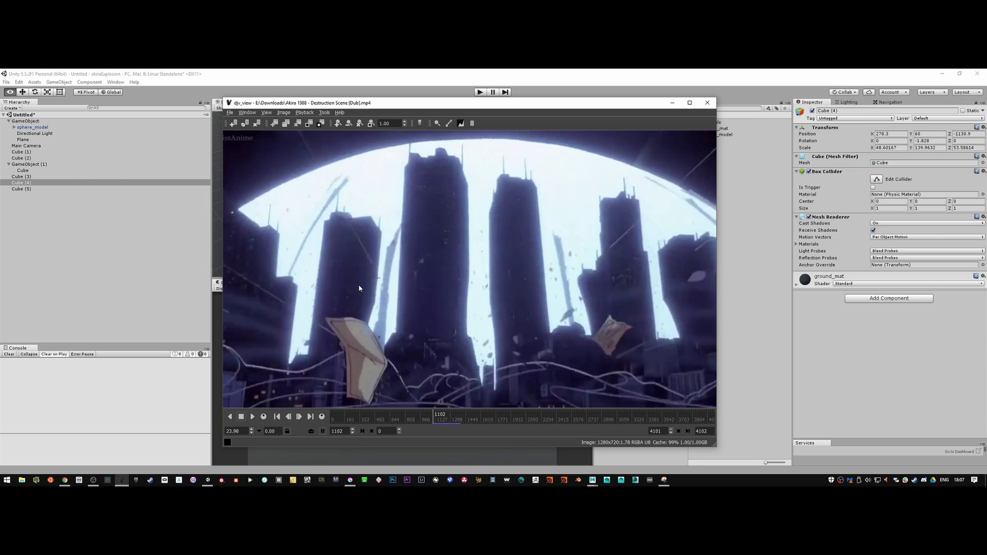
key(alt+Tab)
Step: Duplicate the tallest tower Cube, place the copy beside it at X -74.3, and reduce its Z scale to about 22.4
click(361, 153)
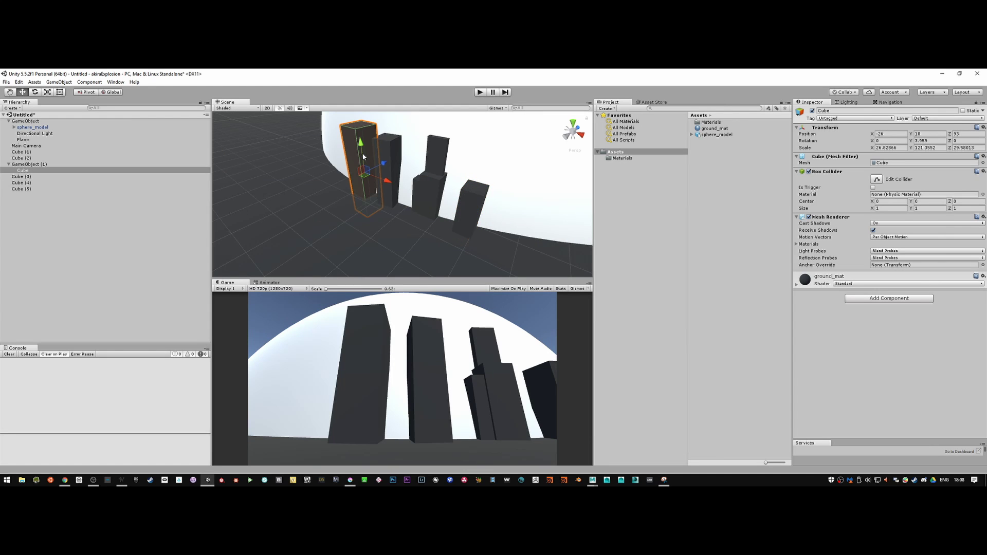
key(ctrl+d)
drag(385, 181, 354, 157)
key(r)
key(w)
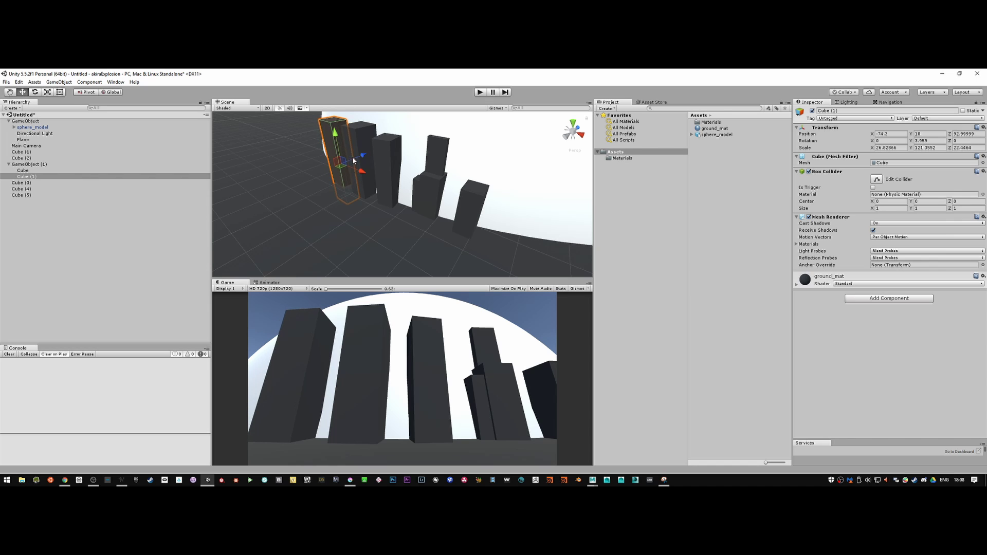
Step: Adjust the duplicated tower's depth position to Z 99, comparing its apparent height with the reference frame
click(354, 155)
click(354, 153)
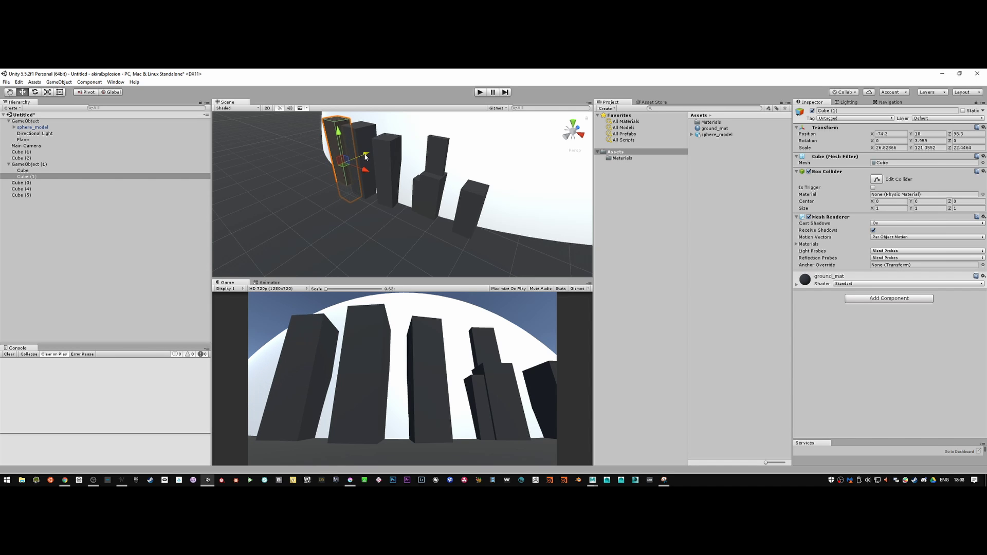
key(alt+Tab)
click(411, 217)
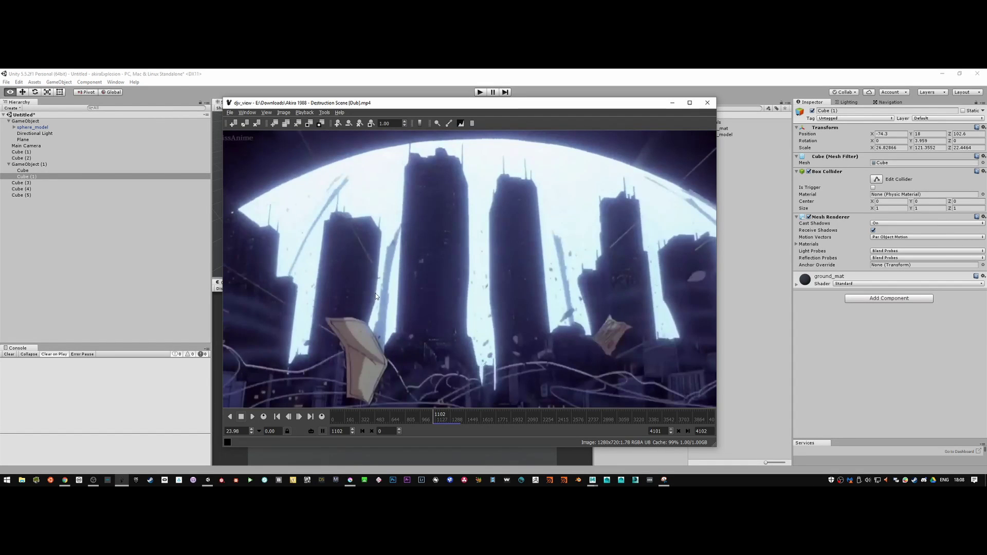
key(alt+Tab)
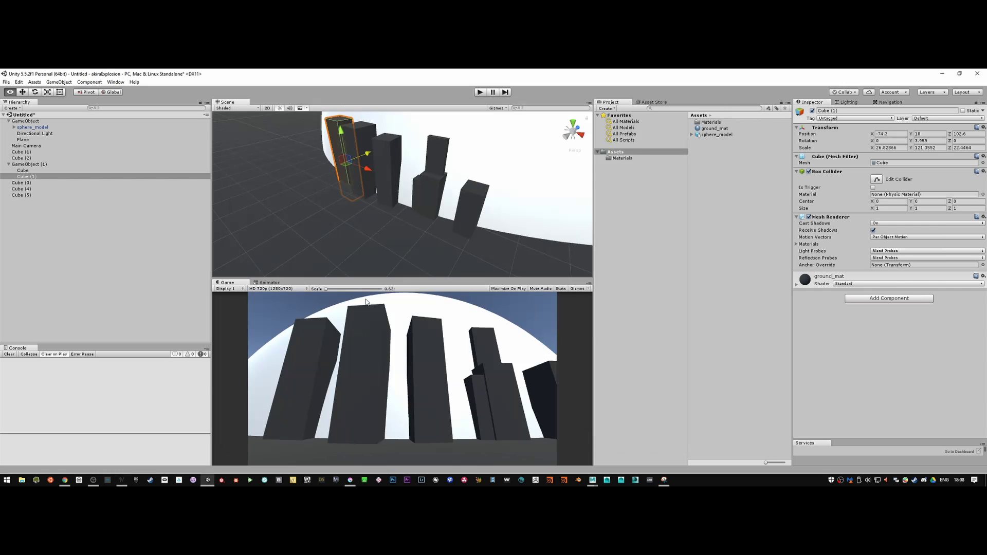
mouse_move(363, 154)
mouse_down()
mouse_move(354, 149)
mouse_move(367, 157)
mouse_up()
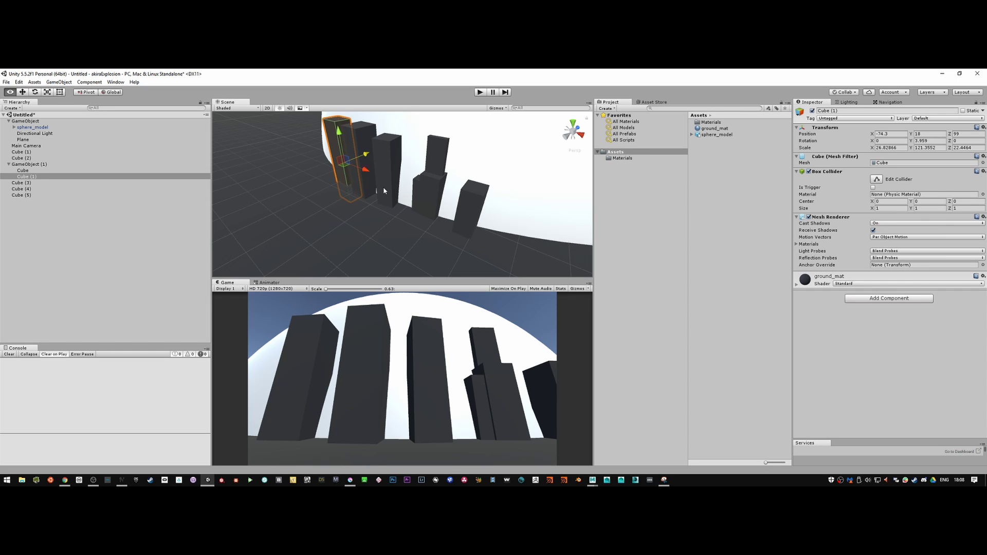
alt+drag(315, 203, 346, 202)
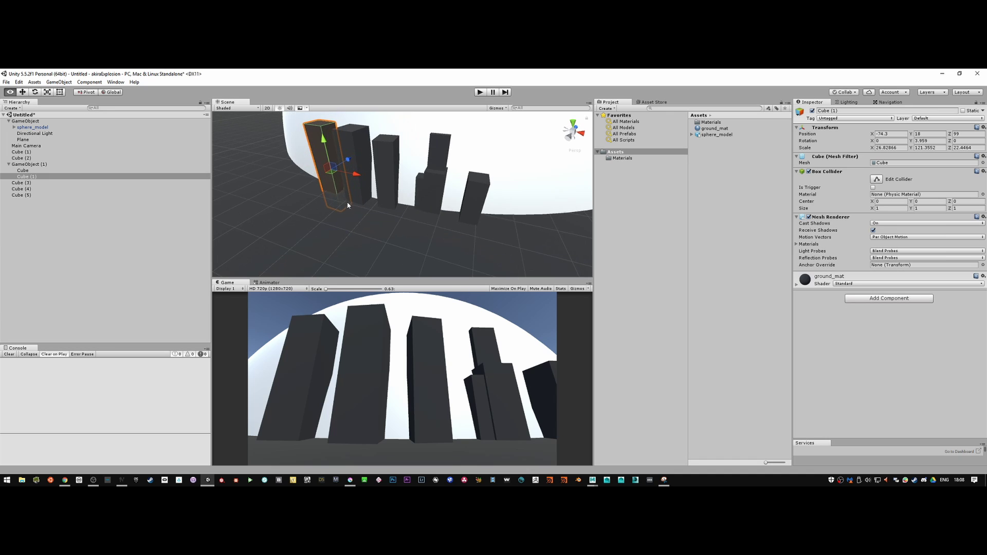
Step: Reduce the duplicated tower's Z scale to about 16.4 and move it back to Z 101.3
key(alt+Tab)
key(alt+Tab)
key(r)
drag(352, 160, 344, 159)
key(w)
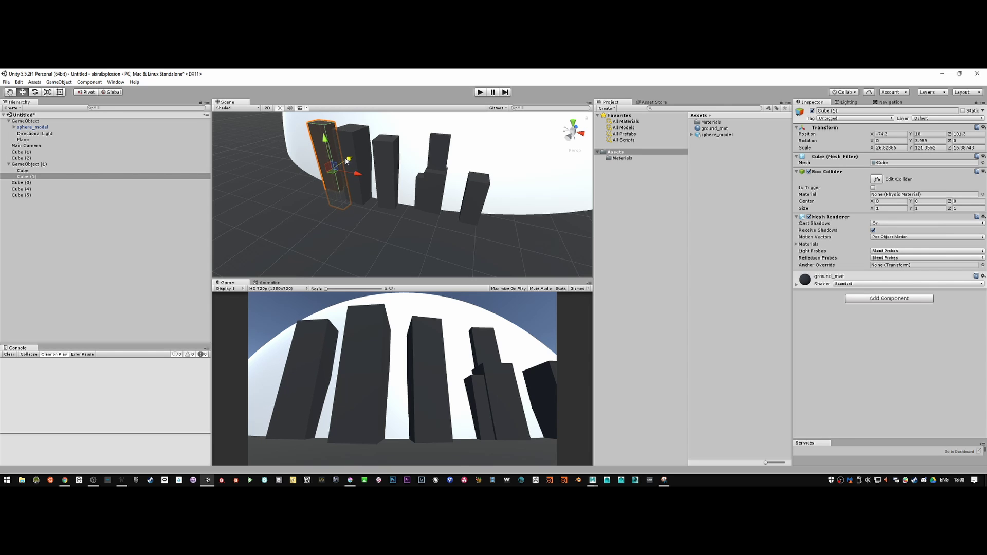
Step: Move the duplicated tower along X to -79.4 and check its spacing against the reference frame
key(alt+Tab)
key(alt+Tab)
drag(356, 173, 354, 175)
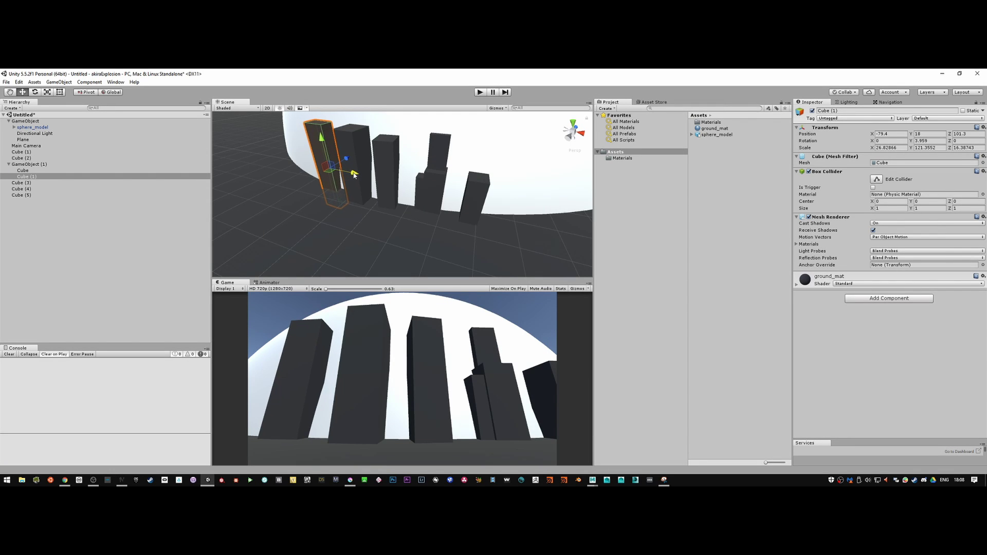
key(alt+Tab)
key(alt+Tab)
Step: Move the tallest tower Cube along X to -24.5 and compare the skyline with the reference frame
click(363, 159)
drag(388, 187, 386, 188)
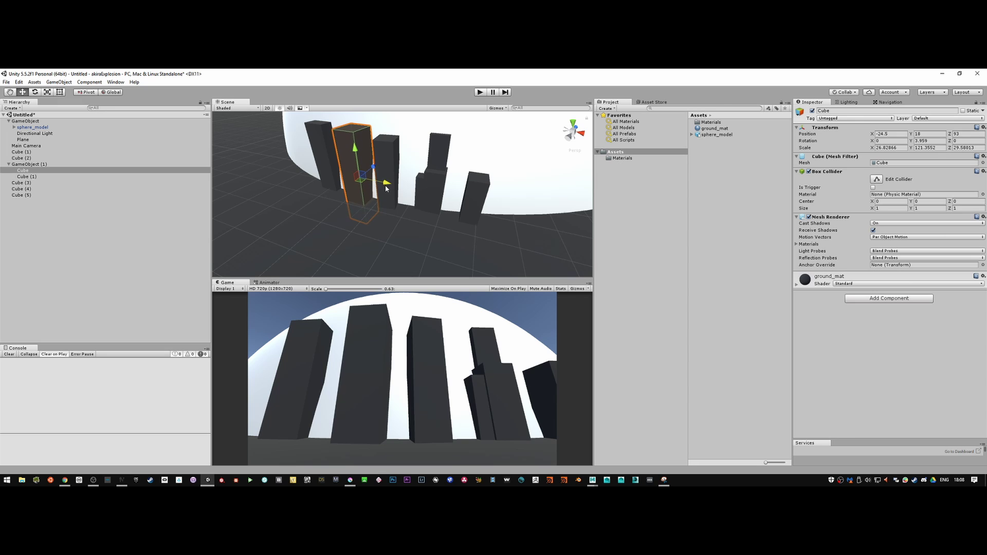
key(alt+Tab)
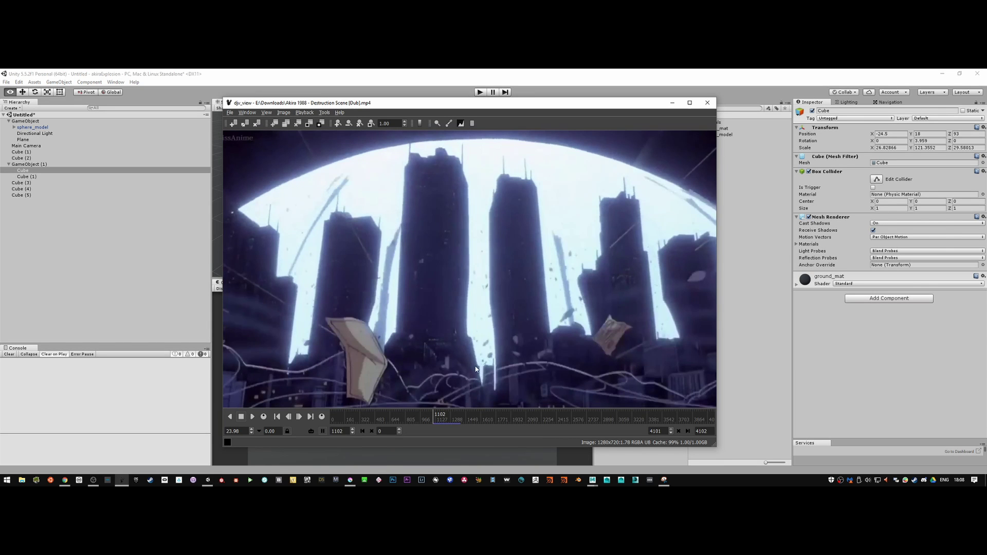
key(alt+Tab)
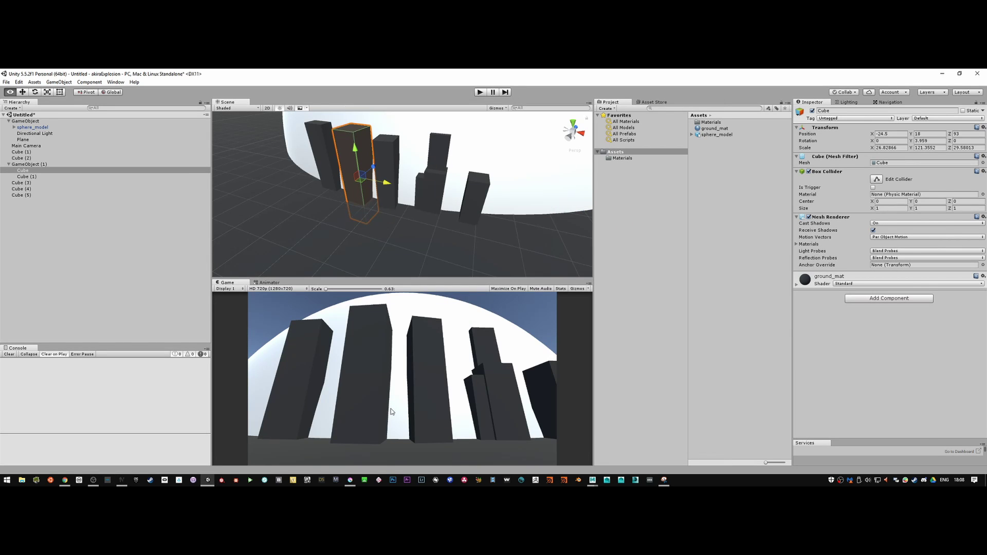
alt+drag(383, 216, 350, 220)
key(alt+Tab)
key(alt+Tab)
key(alt+Tab)
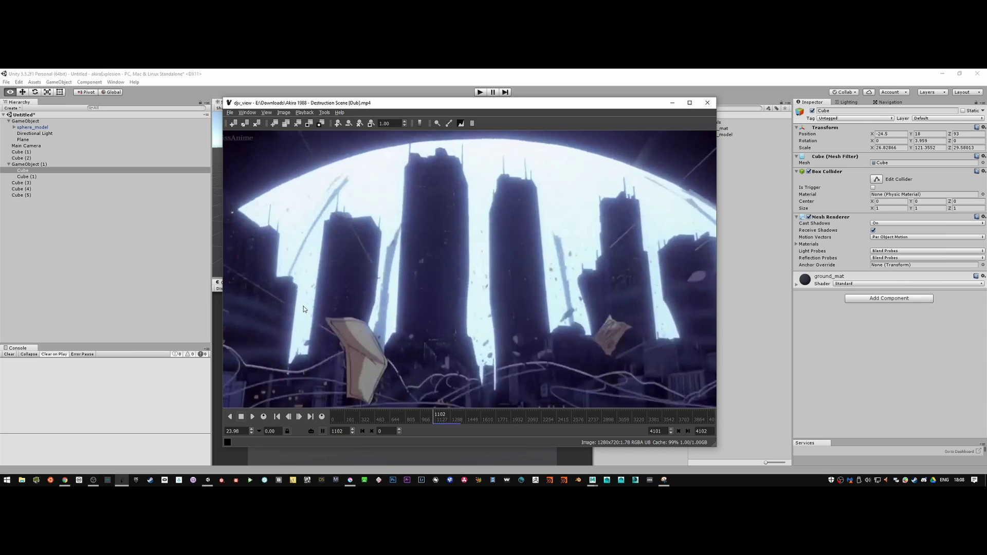
key(alt+Tab)
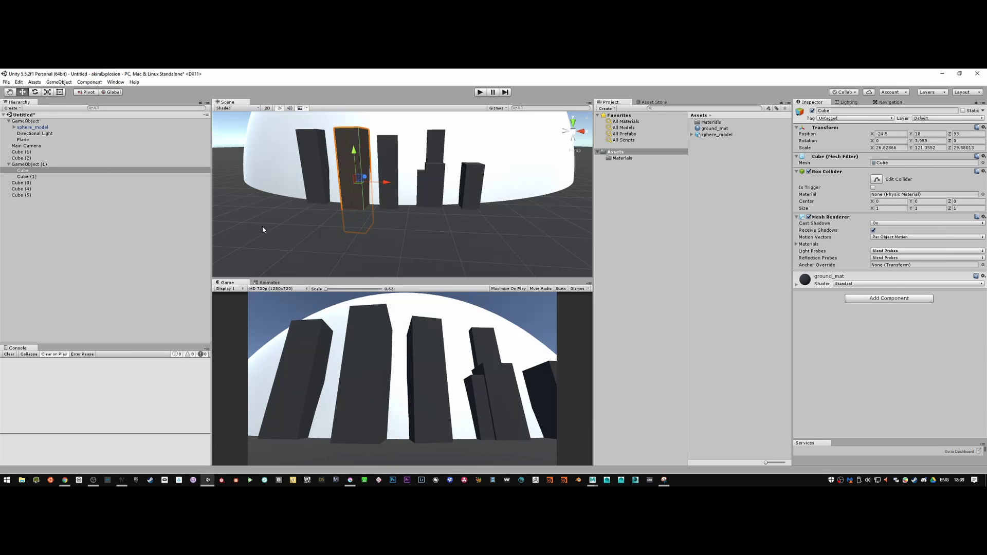
Step: Duplicate the Cube (1) tower at X -79.4, move the copy to X -150.8, and scale it to about 42.8 × 115 × 26.1
click(307, 145)
key(ctrl+d)
drag(339, 180, 264, 156)
key(r)
key(w)
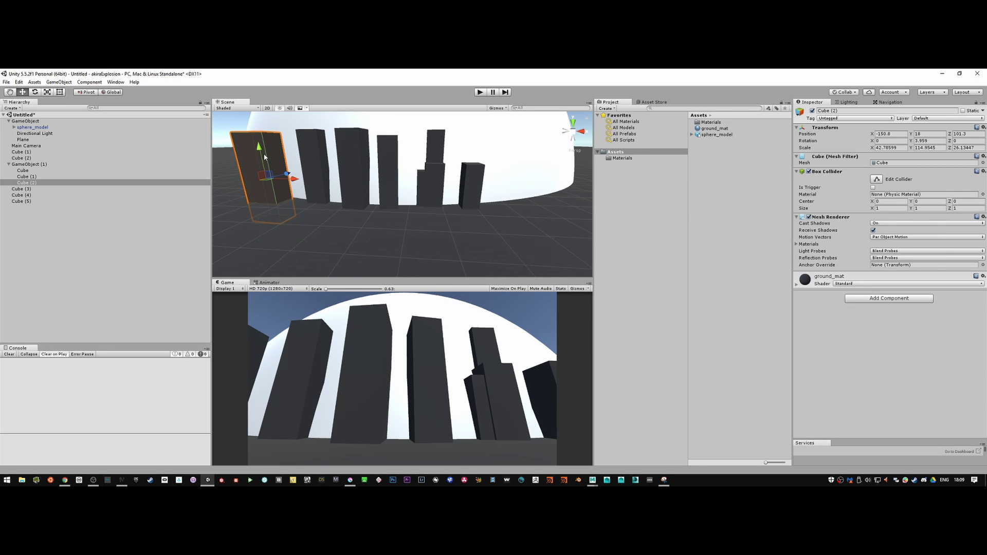
key(alt+Tab)
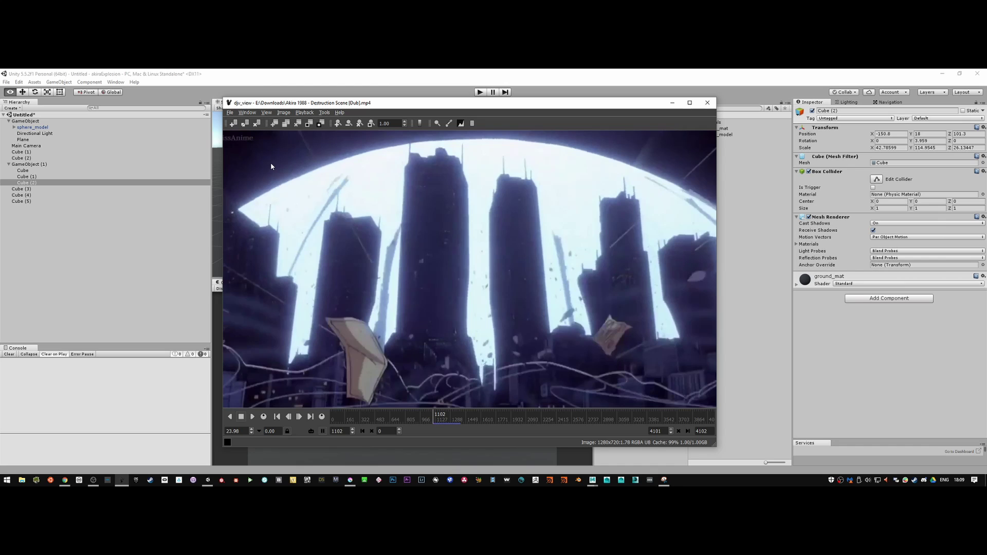
key(alt+Tab)
Step: Reshape the new outermost block to about 42.8 × 56.7 × 51.6 and reposition it at X -101, Y 11.9, Z 89.7, checking the reference frame
key(r)
drag(260, 149, 317, 169)
key(alt+Tab)
key(alt+Tab)
key(w)
drag(291, 178, 320, 192)
key(alt+Tab)
key(alt+Tab)
key(r)
drag(291, 155, 293, 159)
key(w)
key(alt+Tab)
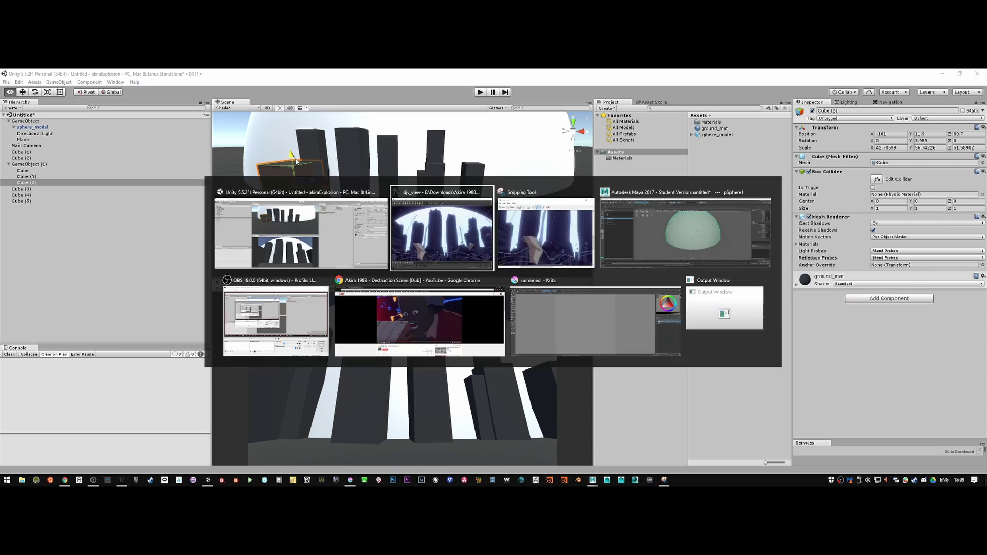
Step: Move the outermost block Cube (2) to X -107, Z 63 and compare its placement with the reference frame
key(alt+Tab)
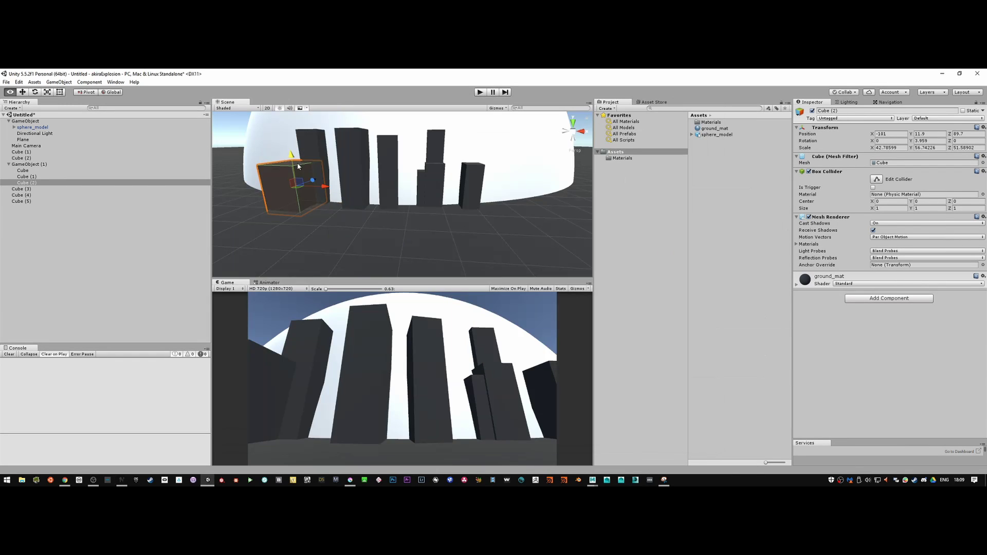
drag(311, 182, 301, 186)
key(alt+Tab)
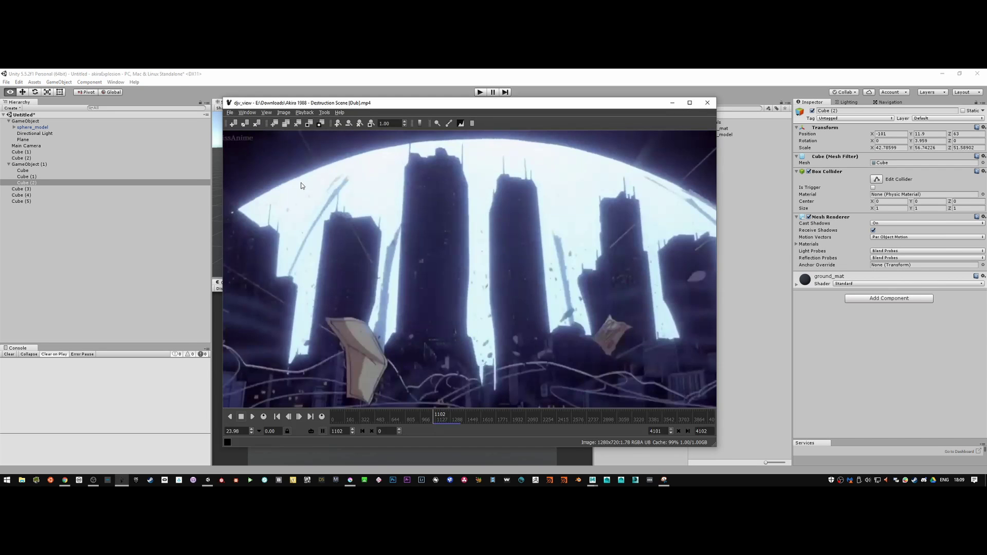
key(alt+Tab)
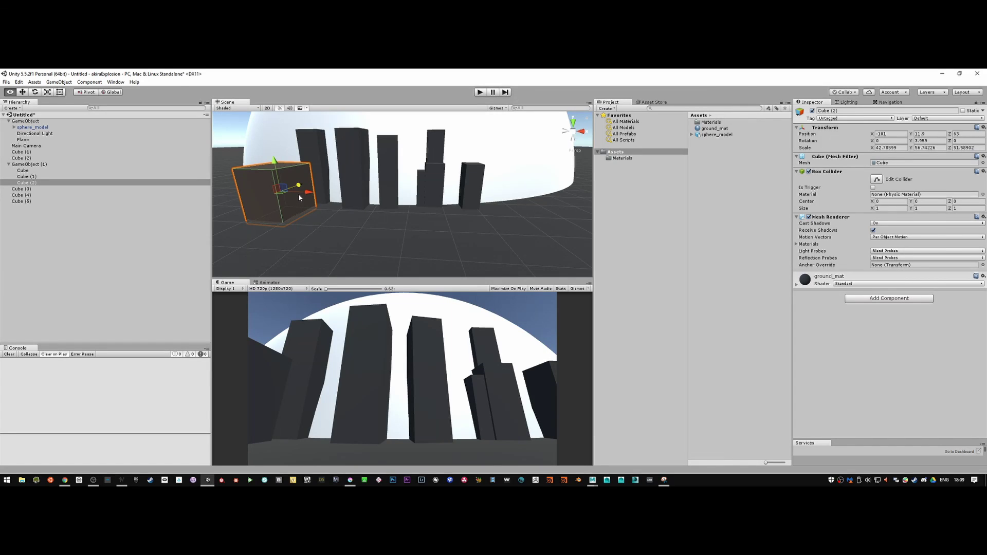
drag(301, 194, 306, 194)
key(alt+Tab)
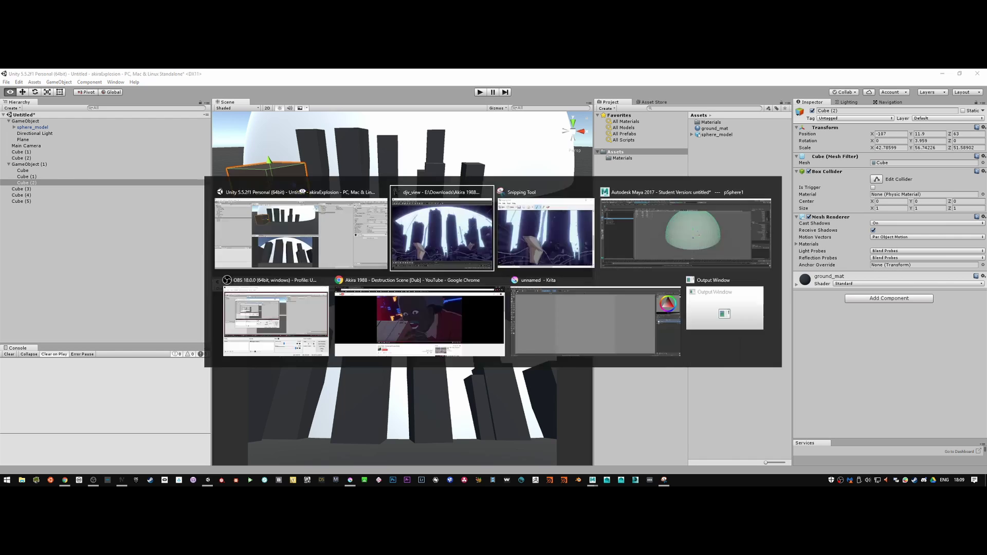
key(alt+Tab)
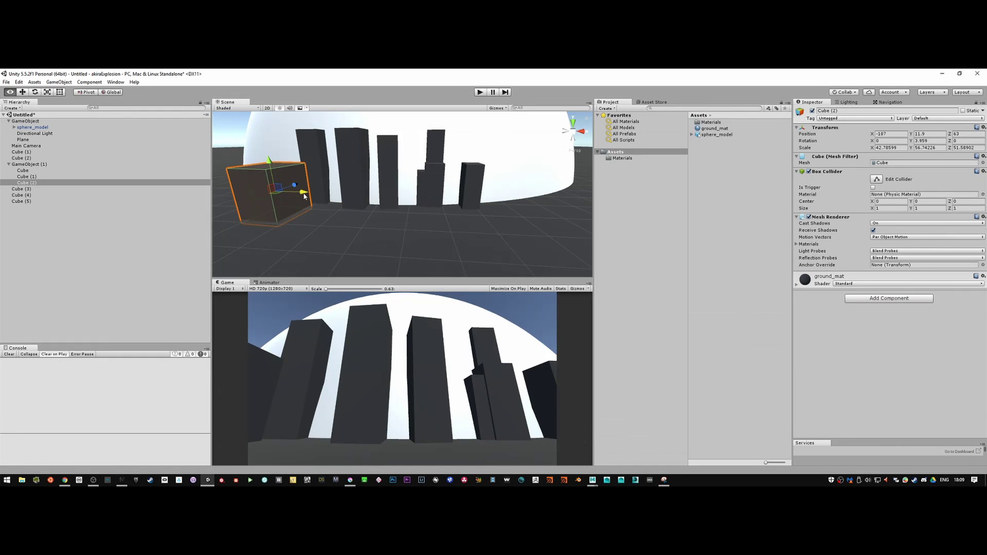
Step: Move the neighbouring tower Cube (1) in GameObject (1) along X to about -70.5 and check it against the reference frame
click(333, 180)
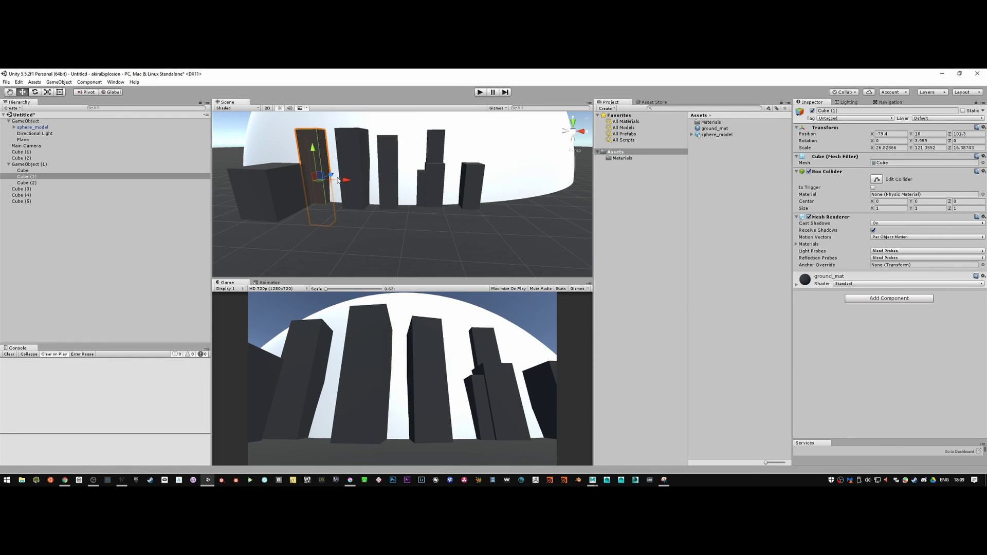
drag(343, 183, 350, 184)
key(alt+Tab)
key(alt+Tab)
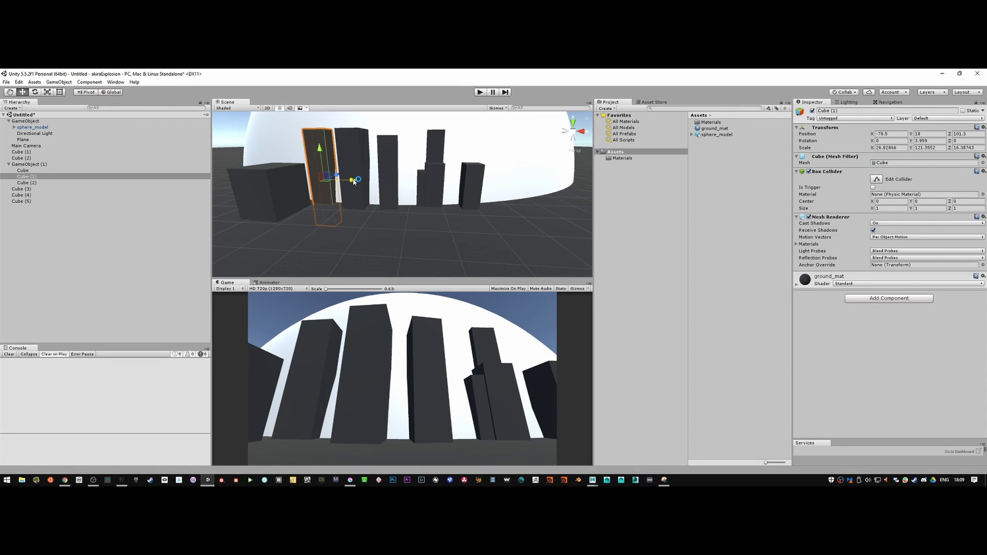
Step: Move the tallest tower Cube along X to -22 and compare the spacing with the reference frame
click(369, 164)
drag(384, 185, 384, 186)
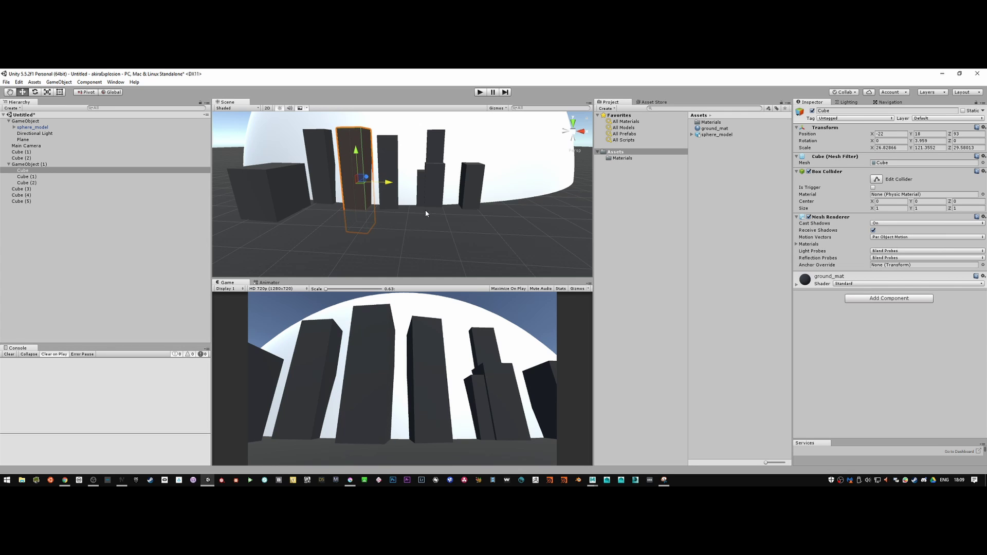
key(e)
key(alt+Tab)
key(alt+Tab)
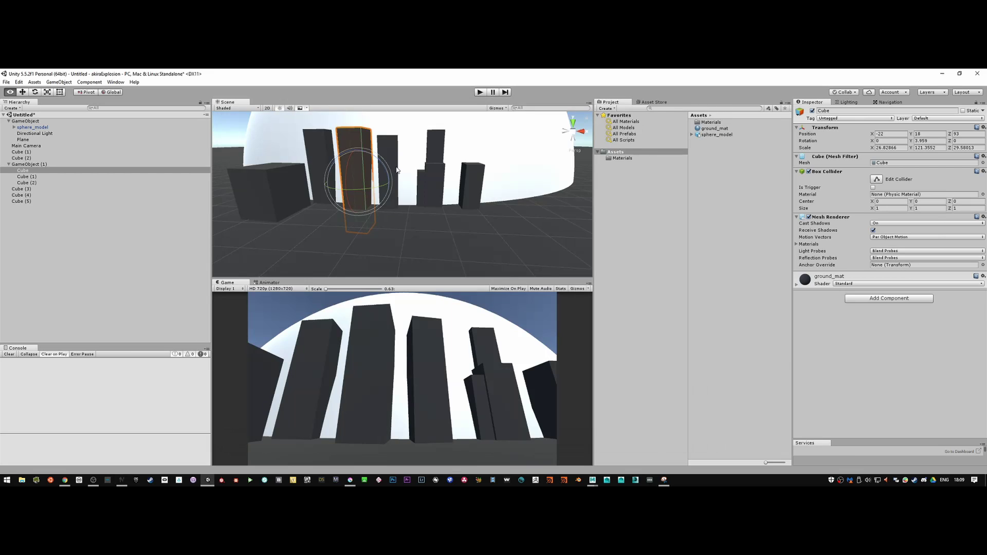
Step: Fine-tune the tower spacing along X: ungrouped Cube (1) to 41, Cube to about -21.5 and grouped Cube (1) to -68.9, checking the reference
click(399, 172)
key(w)
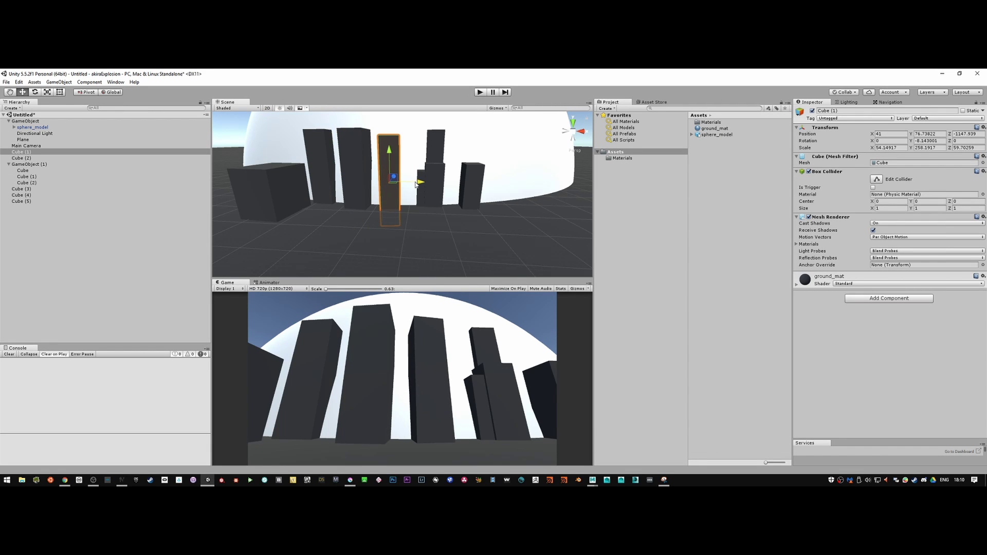
click(375, 169)
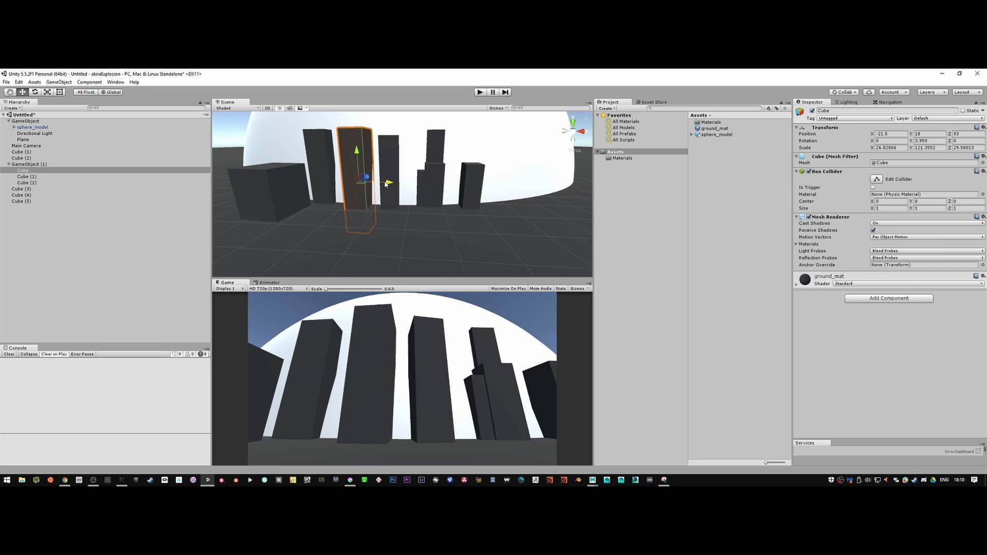
click(319, 174)
drag(345, 180, 350, 182)
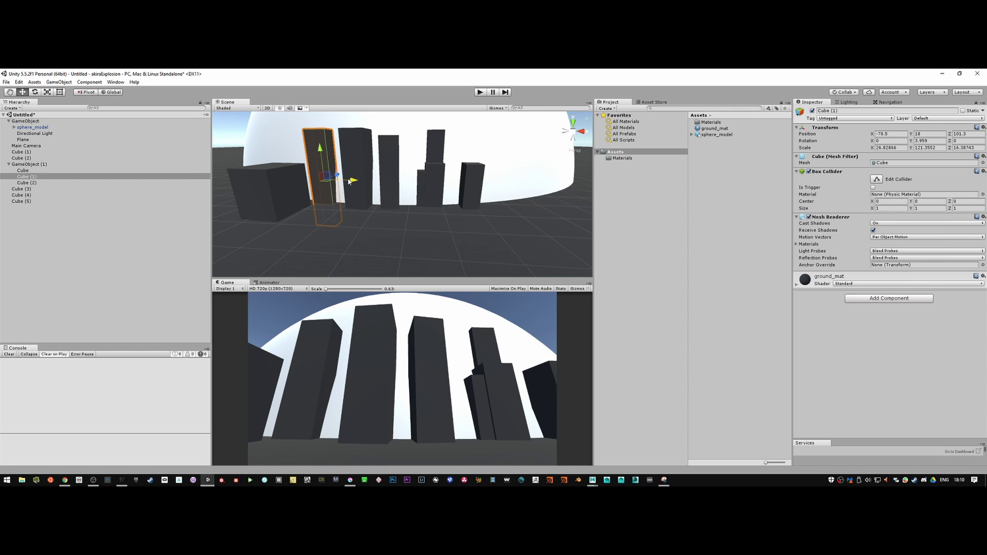
key(alt+Tab)
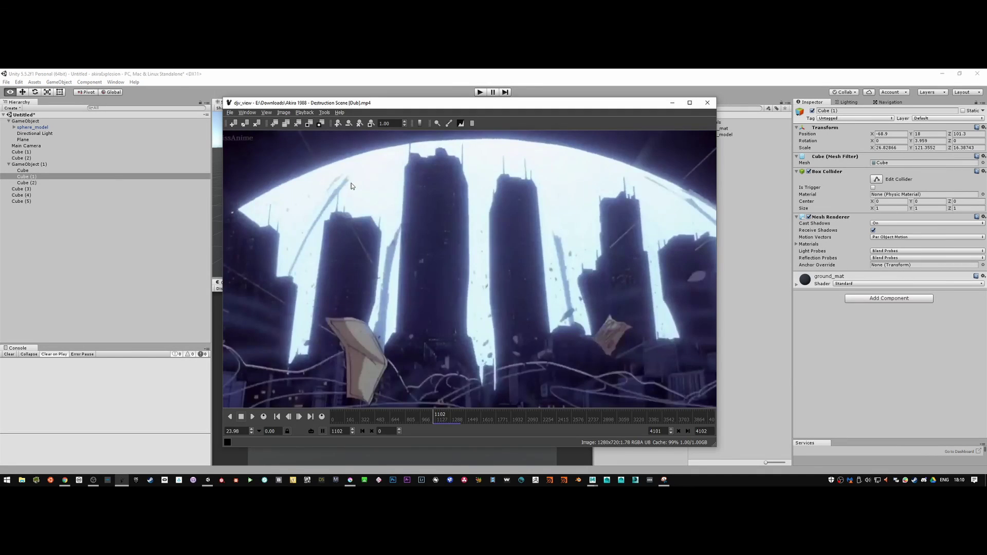
key(alt+Tab)
Step: Narrow the outermost block Cube (2) to an X scale of about 20.9, move it to X -99.5, and check the reference frame
click(271, 191)
alt+drag(272, 191, 301, 202)
key(r)
key(w)
click(291, 197)
click(294, 199)
key(alt+Tab)
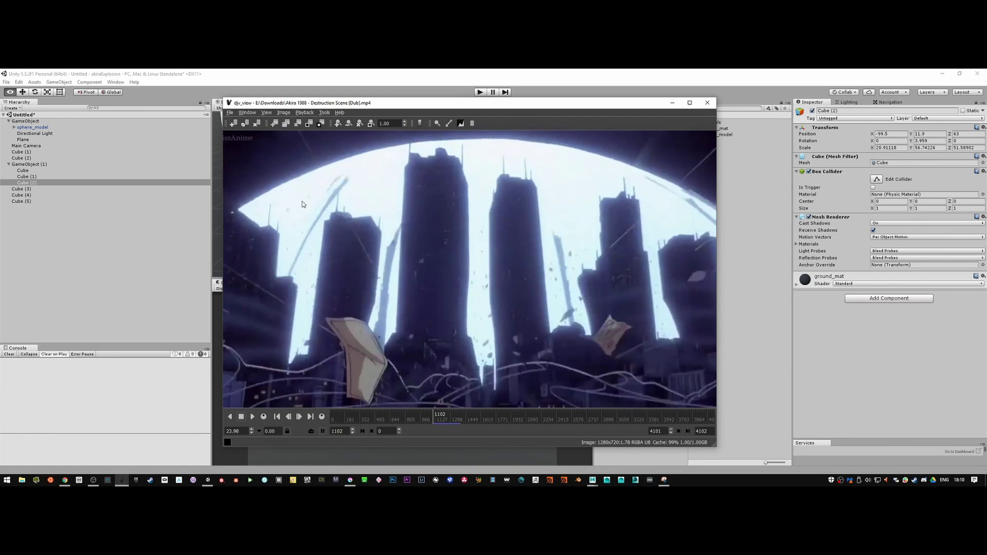
key(alt+Tab)
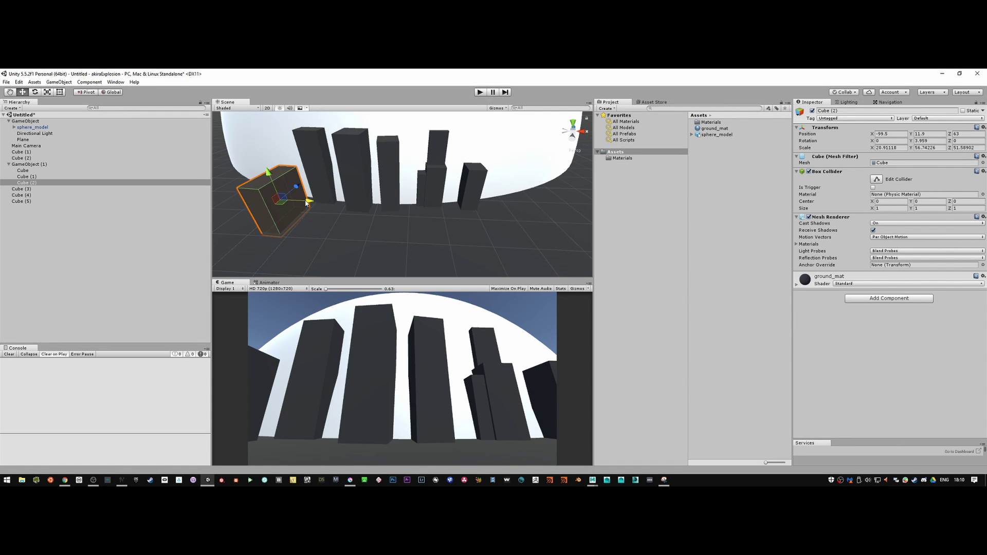
Step: Duplicate the outermost block, thin the copy to a Z scale of about 7.5, and place it at X -91.4, Z 86.6
key(ctrl+d)
key(r)
mouse_move(297, 187)
mouse_down()
mouse_move(286, 199)
mouse_move(304, 181)
mouse_move(326, 195)
mouse_move(310, 181)
mouse_up()
key(w)
key(r)
key(w)
key(alt+Tab)
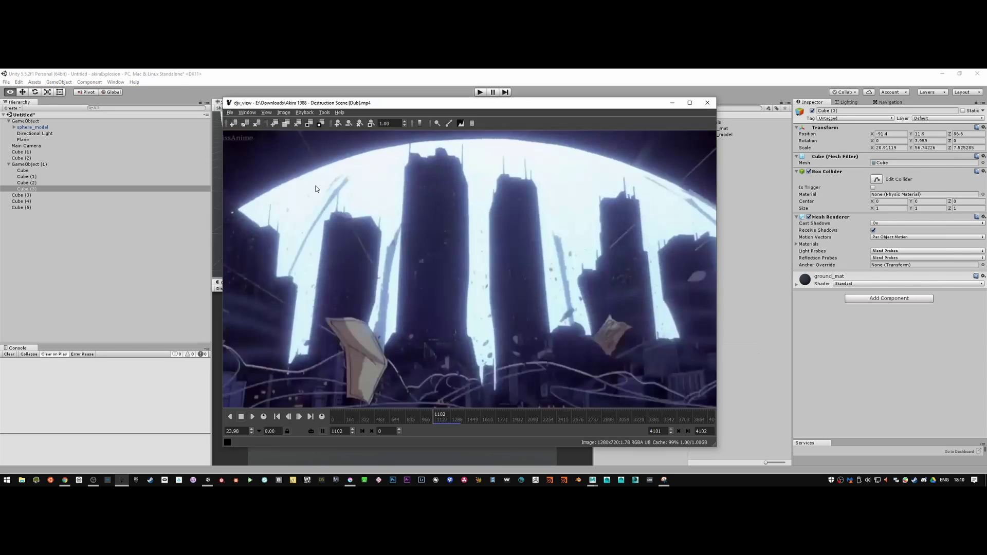
key(alt+Tab)
Step: Shorten the thin copy Cube (3) to a height of about 39.4, lower it to Y 5, and compare with the reference frame
key(r)
drag(296, 157, 295, 171)
key(w)
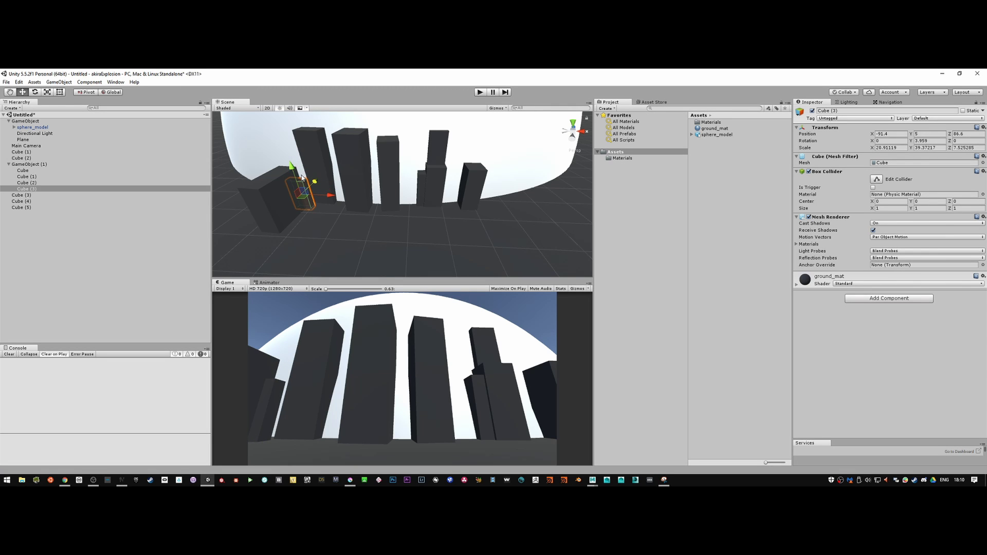
key(alt+Tab)
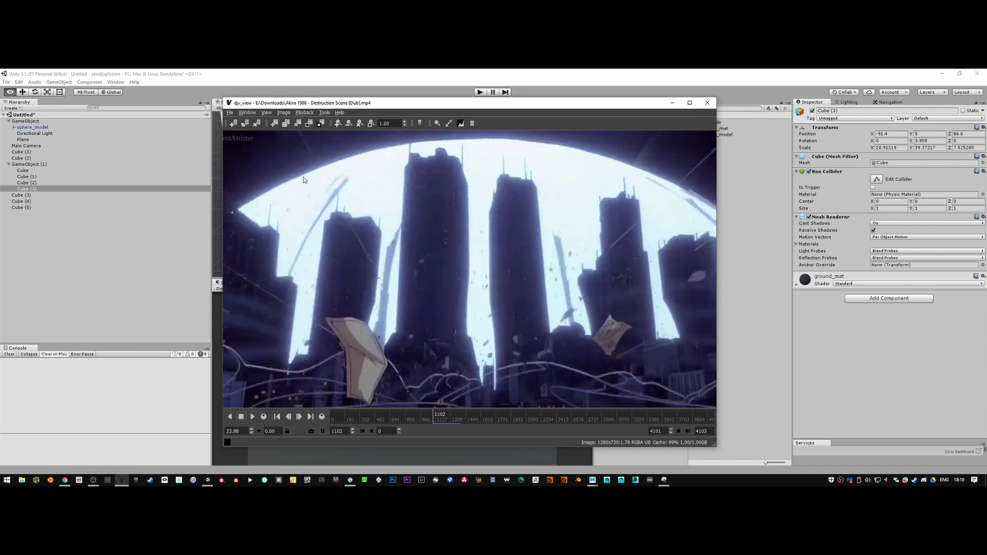
key(alt+Tab)
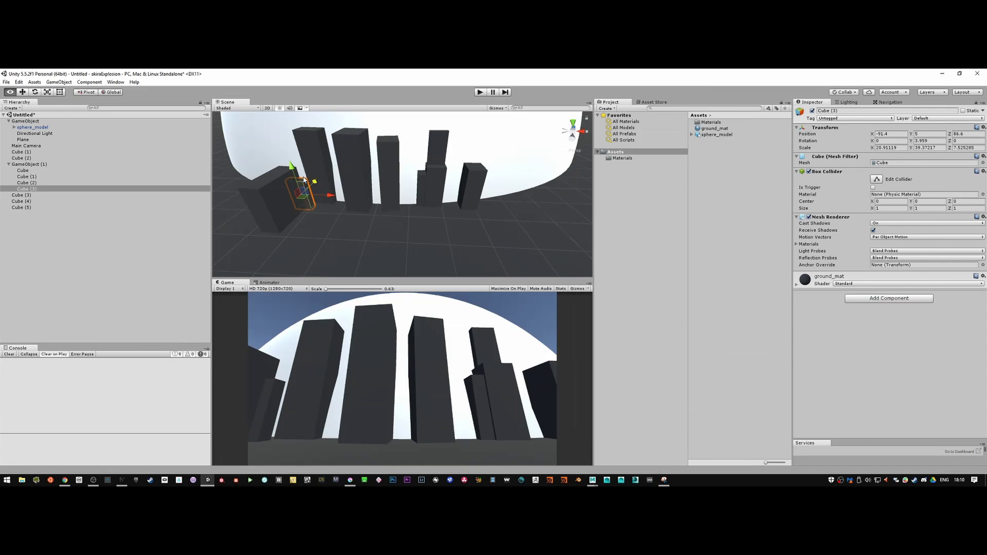
key(alt+Tab)
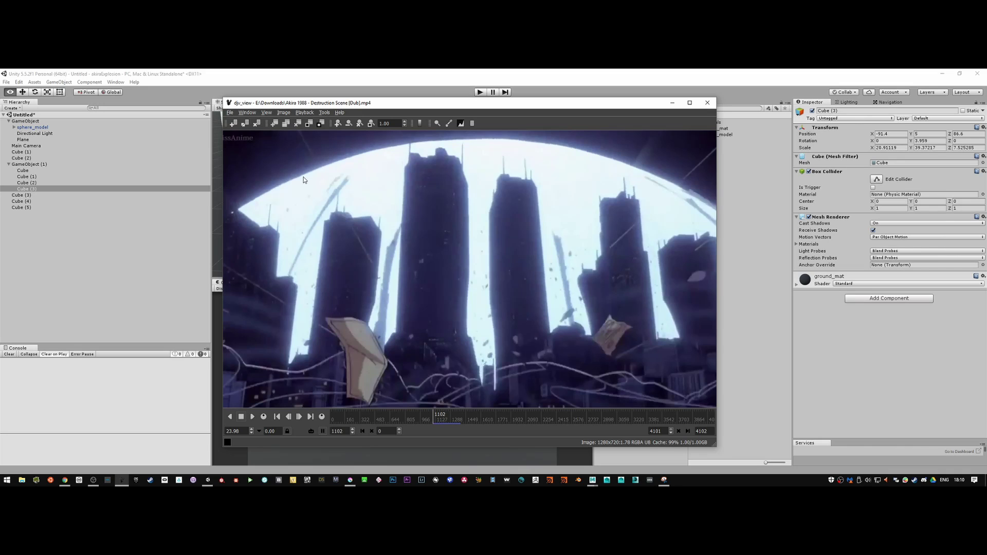
key(alt+Tab)
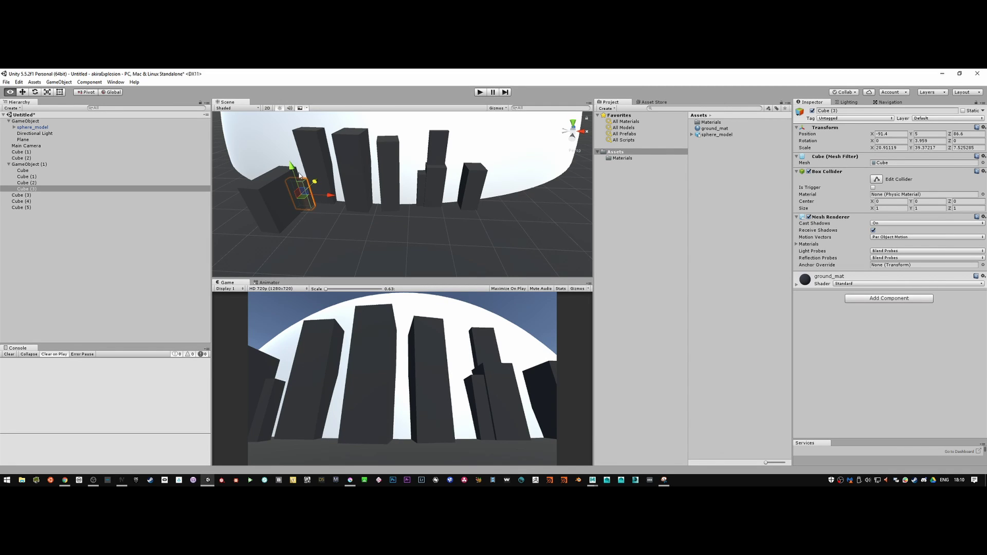
Step: Reduce the height of the outermost block Cube (2) to about 44.5 and lower it to Y 1.9
click(276, 190)
key(r)
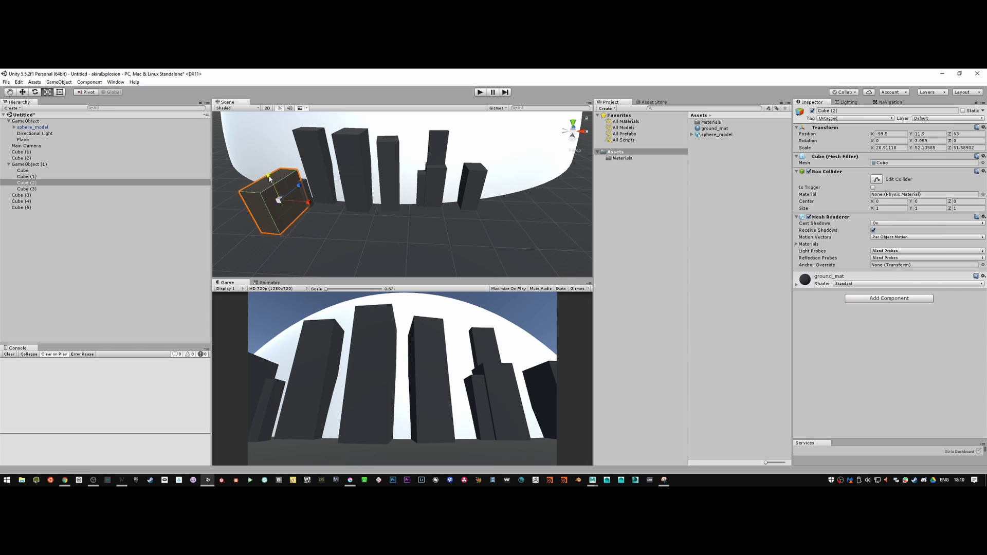
key(w)
drag(270, 180, 277, 183)
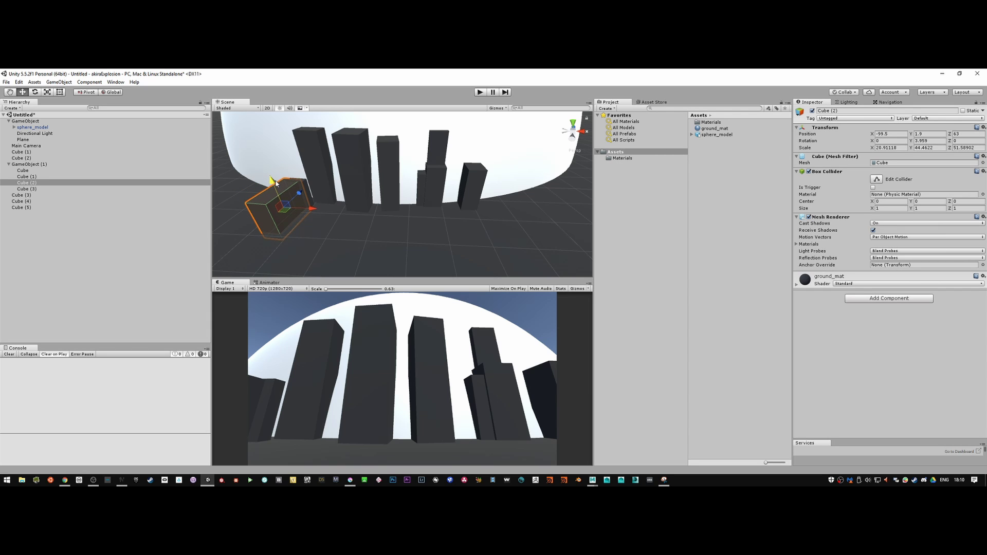
Step: Scale Cube (2) and Cube (3) slightly together and compare them with the reference frame
shift+click(304, 187)
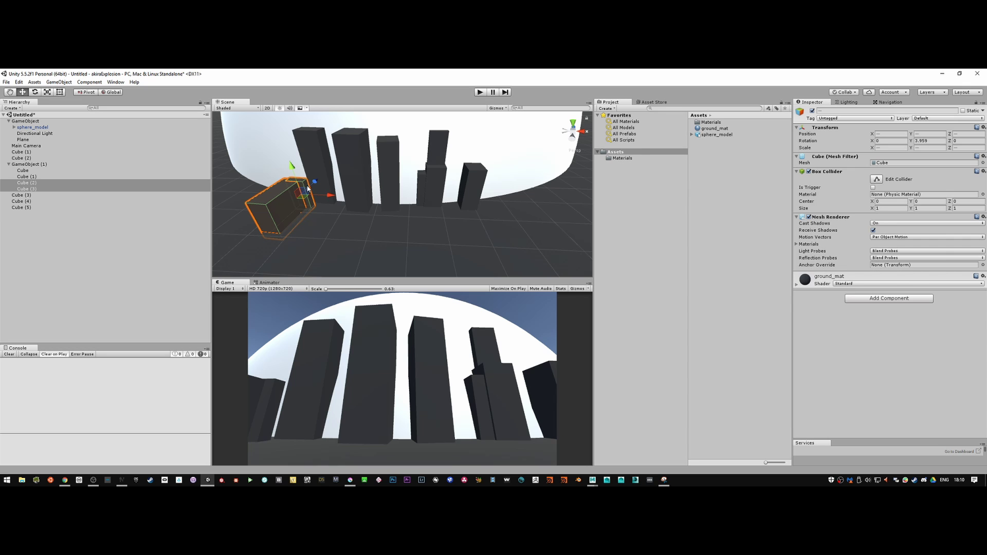
key(r)
drag(301, 194, 300, 194)
key(alt+Tab)
key(alt+Tab)
Step: Thin Cube (3) to a Z scale of about 6.4 and move it along Z to 83.1
click(306, 185)
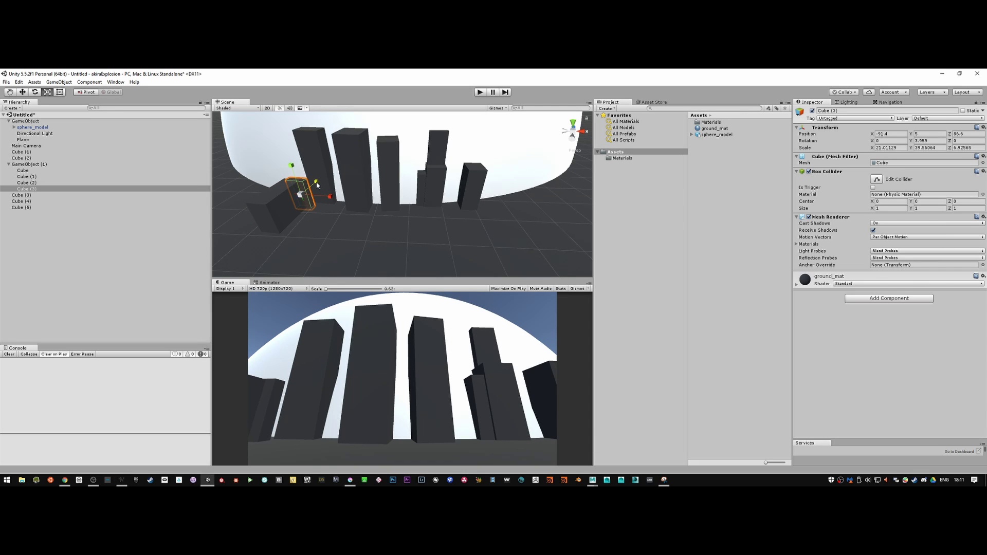
key(w)
drag(310, 181, 312, 187)
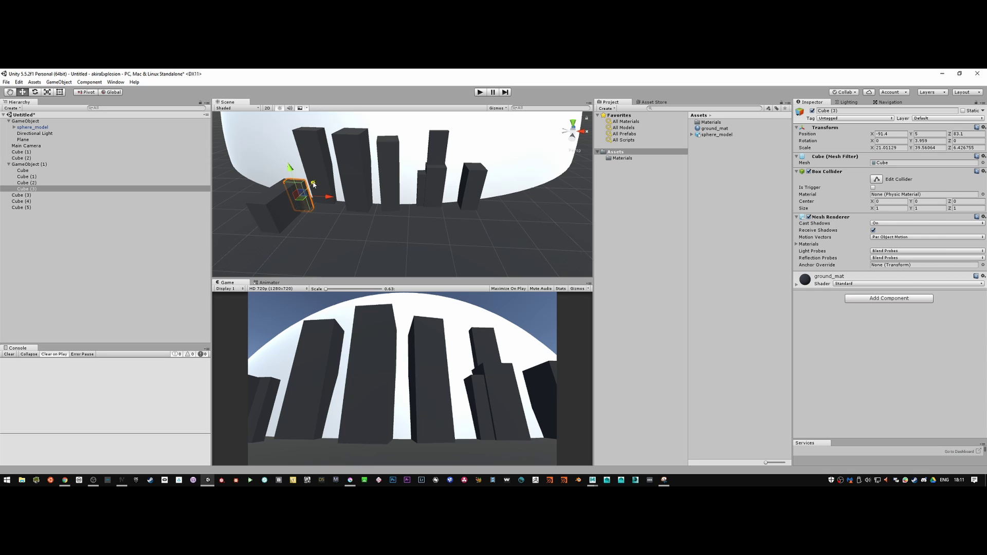
Step: Duplicate Cube (2) and Cube (3) together and raise the copies above the original blocks
shift+click(278, 203)
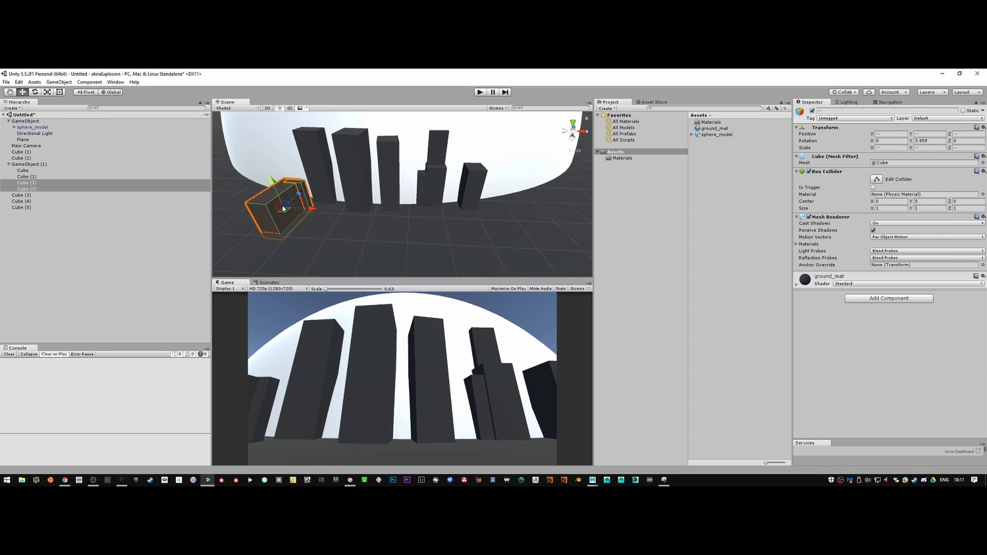
key(ctrl+d)
drag(300, 191, 274, 168)
key(r)
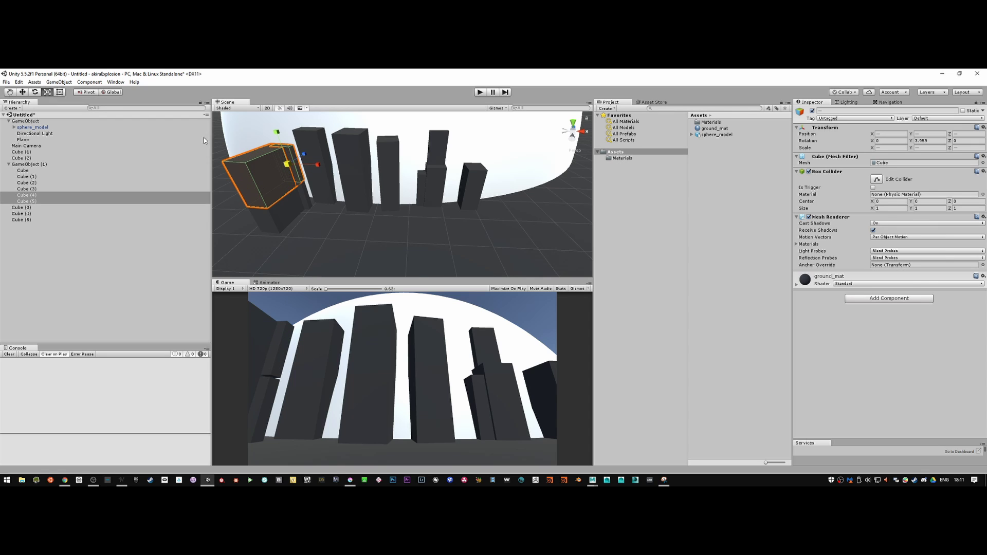
Step: Switch the handle position to Center, scale the two copies down together, and position them on top of the lower blocks, checking the reference
click(85, 93)
drag(269, 175, 310, 181)
key(w)
key(alt+Tab)
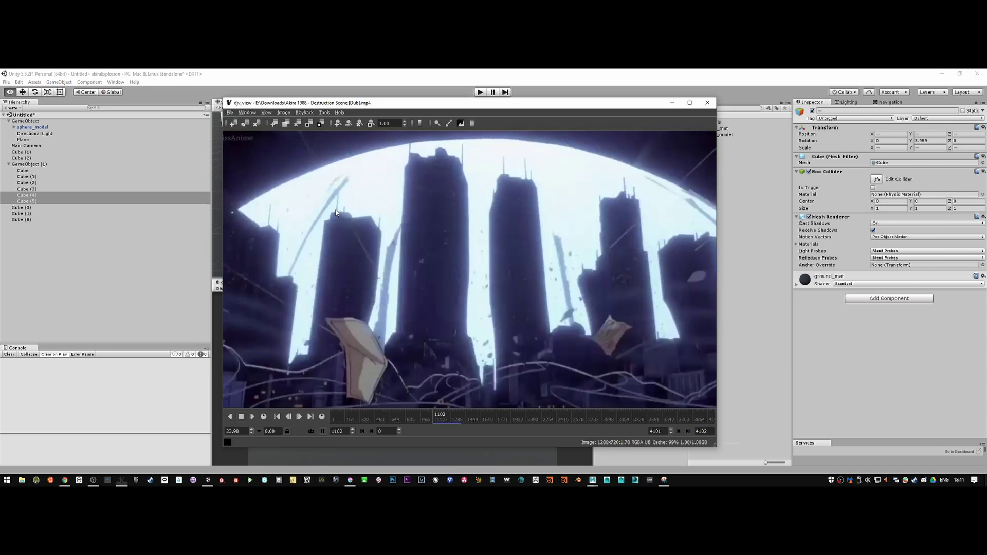
key(alt+Tab)
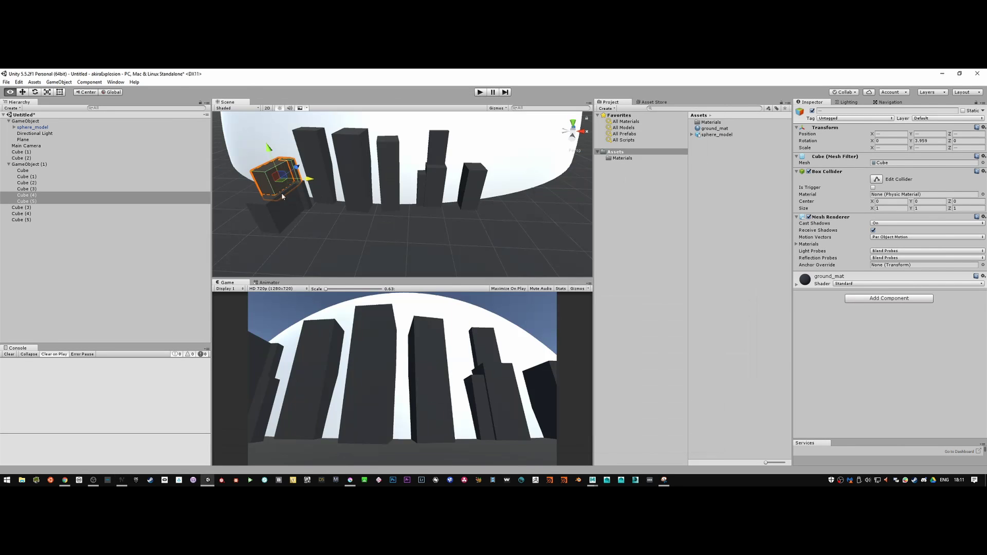
Step: Rescale the thin upper block Cube (4) along X, shift both upper blocks along X, and compare with the reference frame
click(291, 172)
key(r)
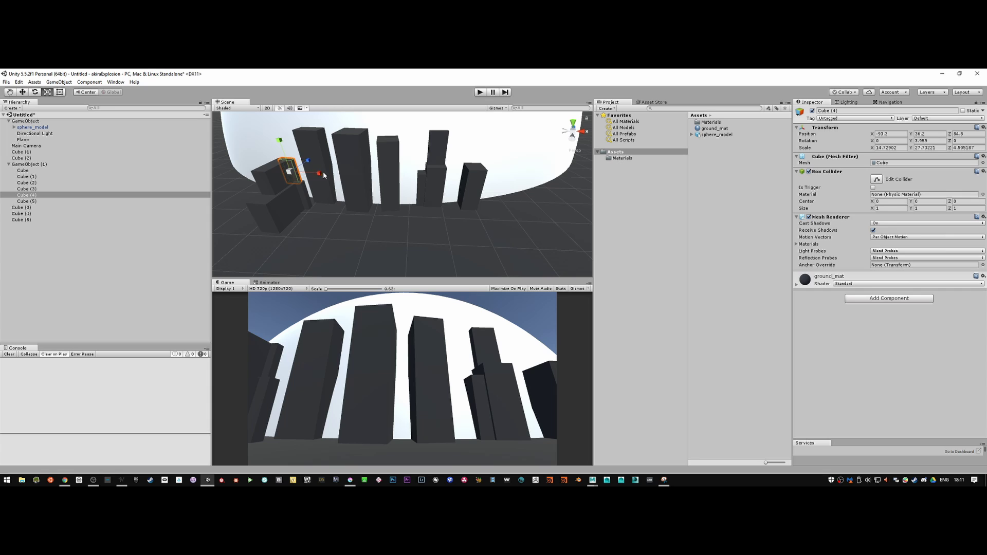
drag(316, 176, 271, 174)
shift+click(271, 174)
key(w)
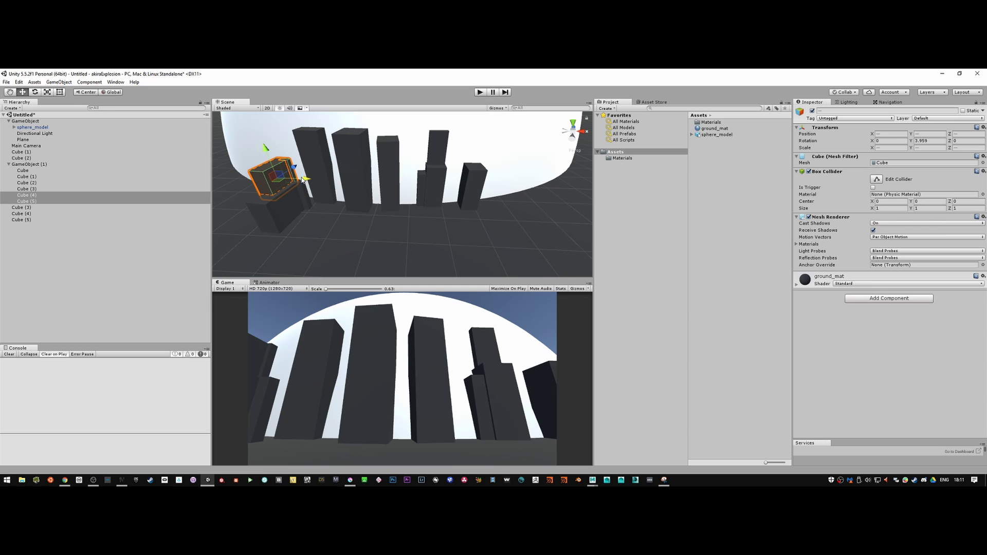
key(alt+Tab)
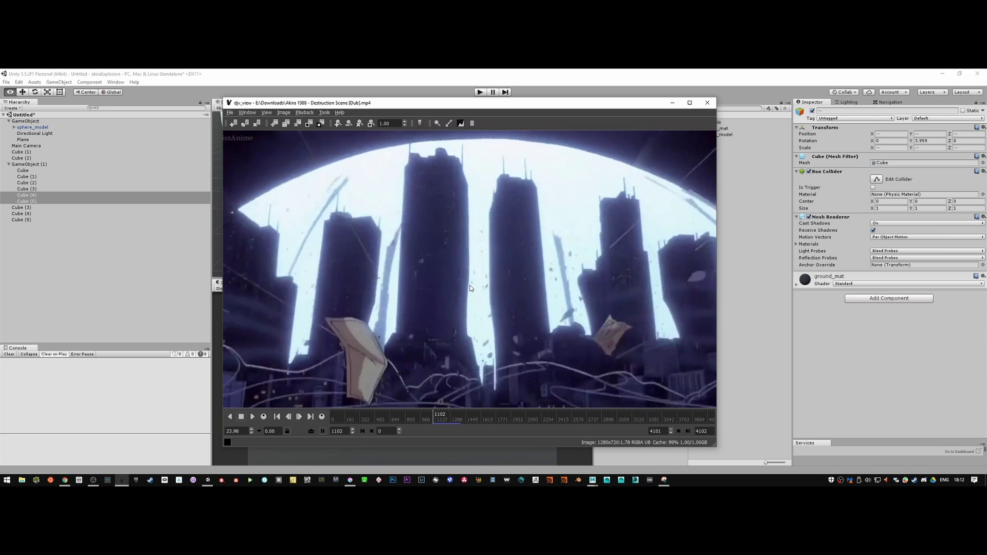
click(439, 71)
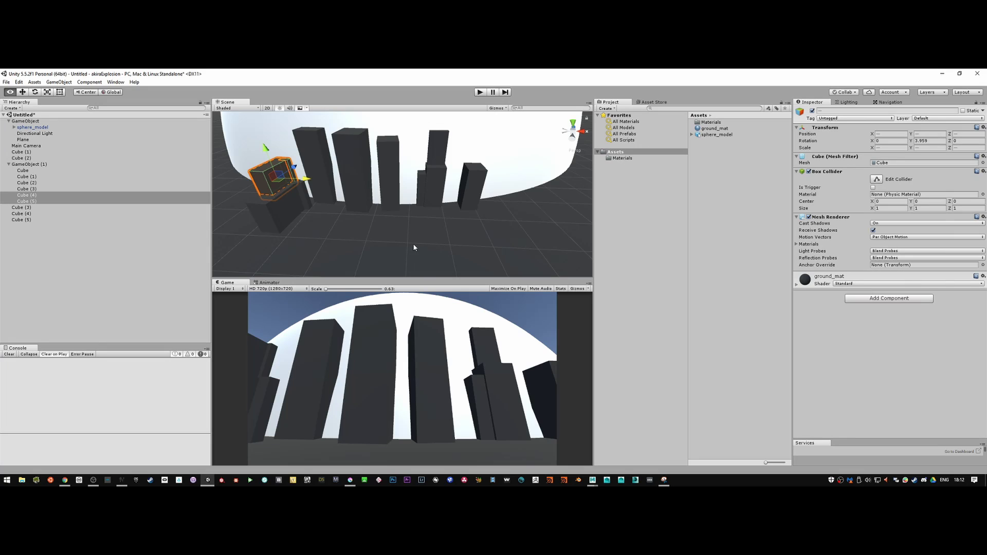
Step: Collapse the GameObject (1) group in the hierarchy and select it
alt+drag(416, 201, 400, 216)
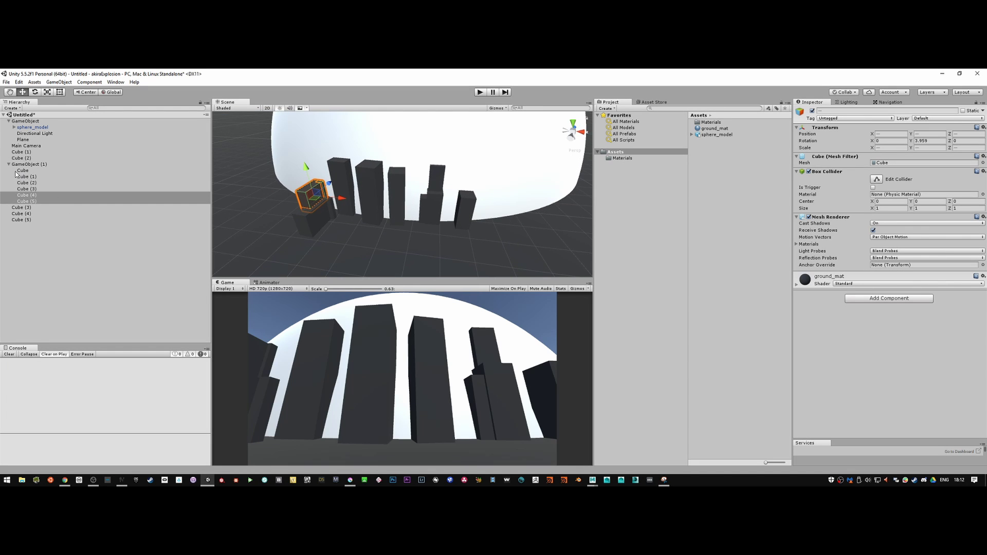
click(9, 164)
click(20, 153)
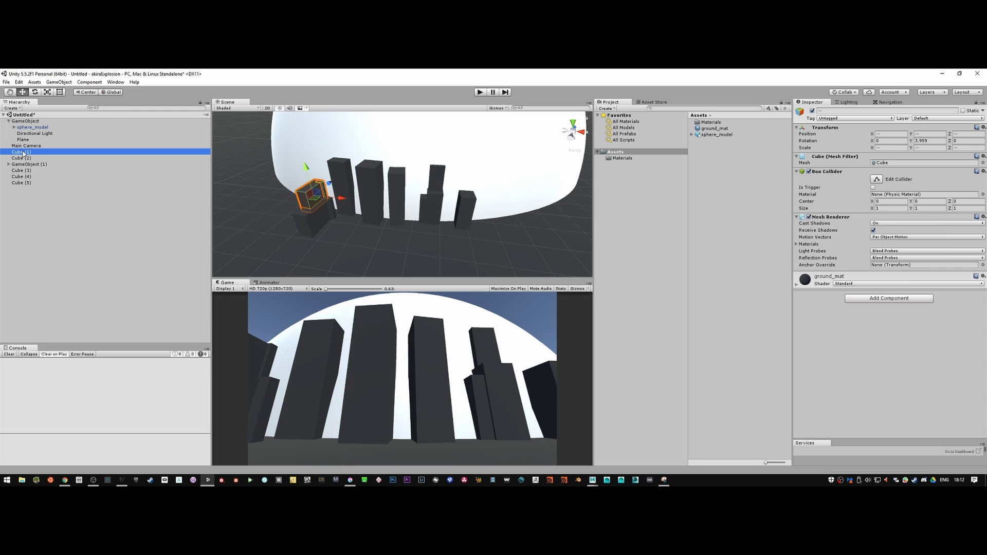
click(20, 158)
click(9, 164)
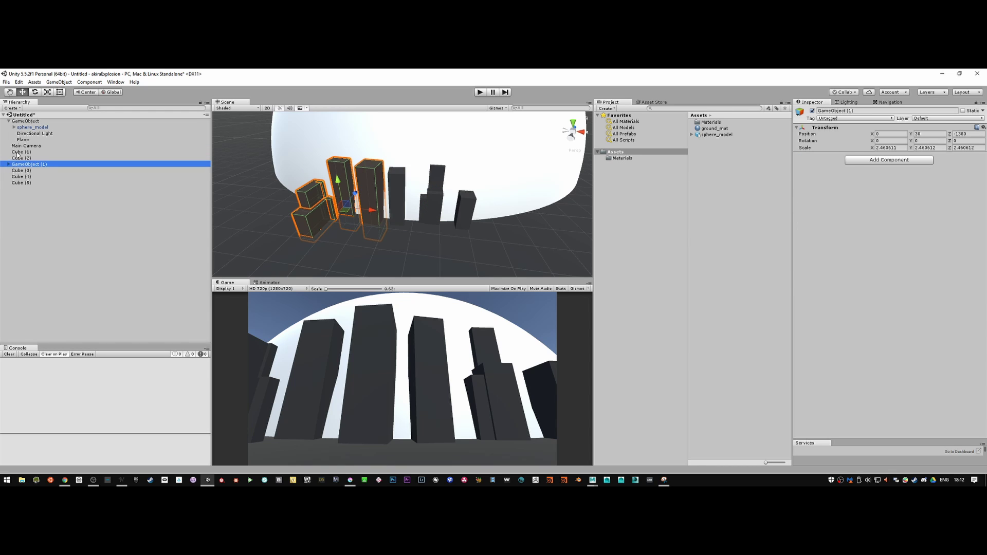
Step: Select Cube (1) and Cube (2), and filter the Asset Store downloads by "obj"
click(18, 152)
shift+click(18, 159)
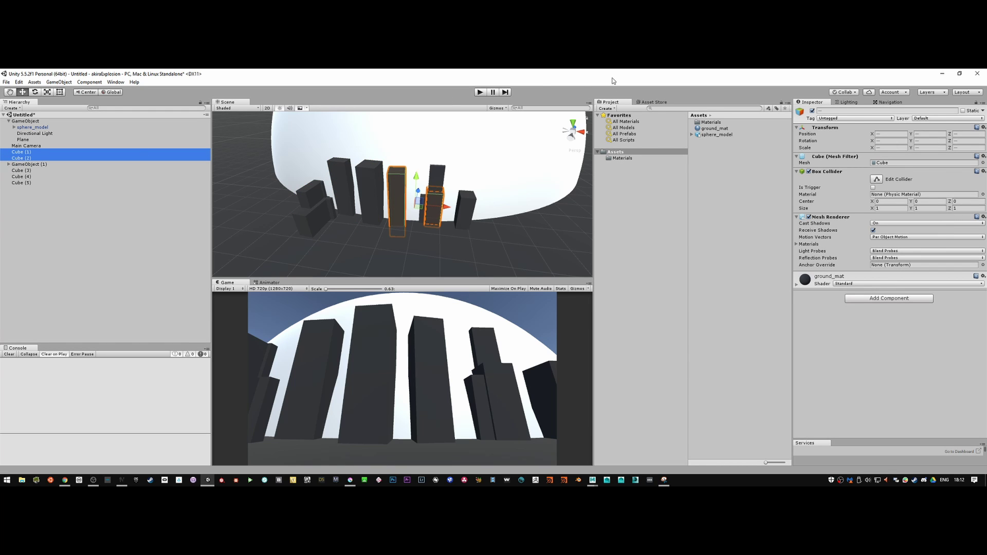
click(654, 102)
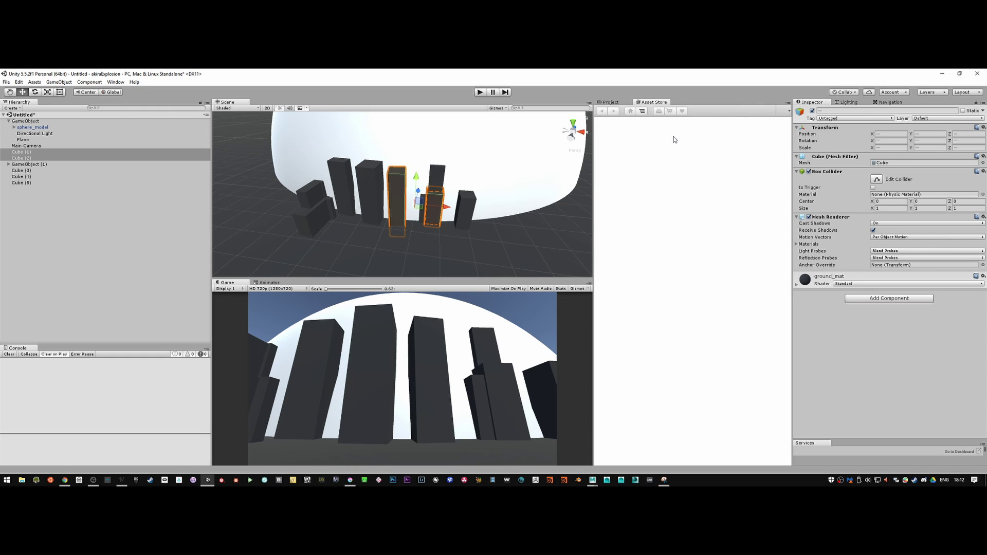
click(658, 111)
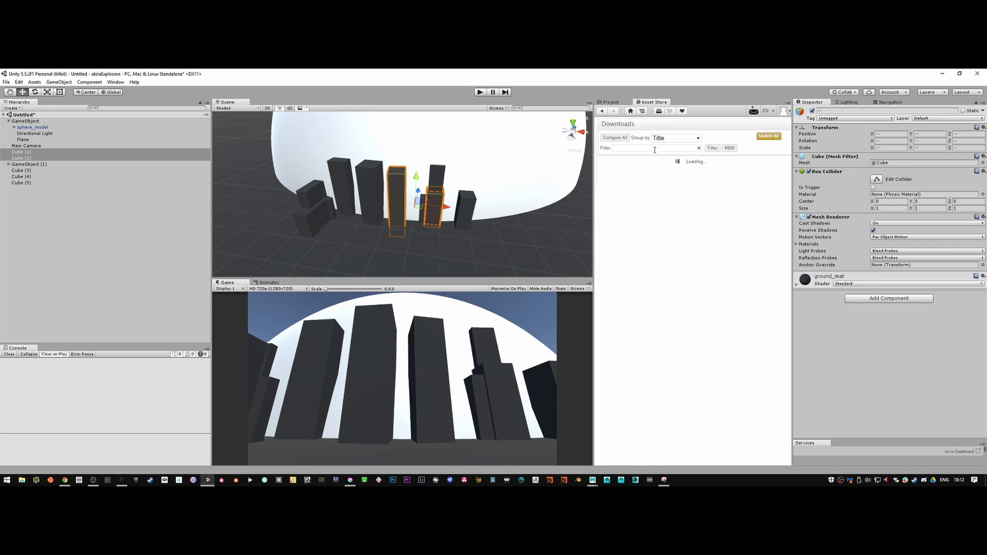
text(OB)
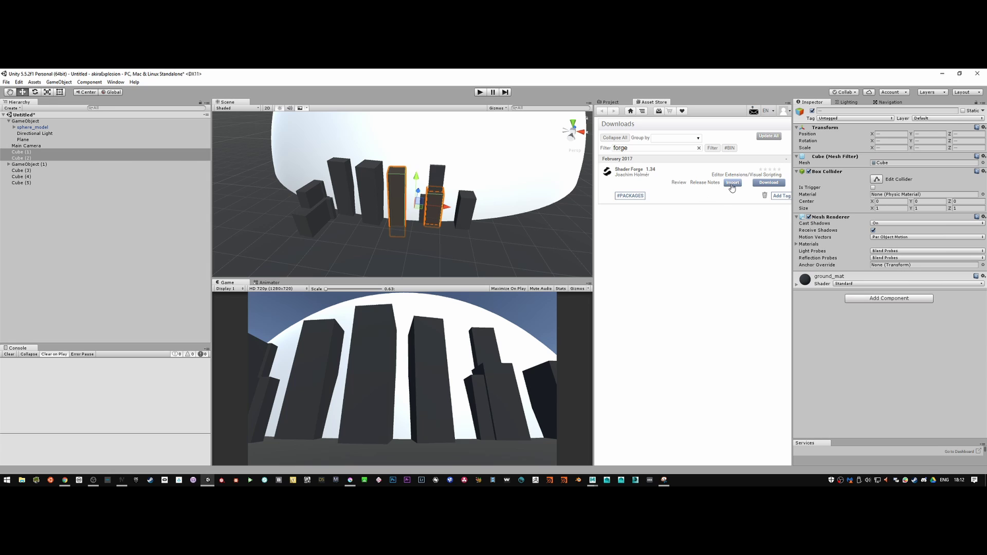
double_click(666, 149)
key(BackSpace)
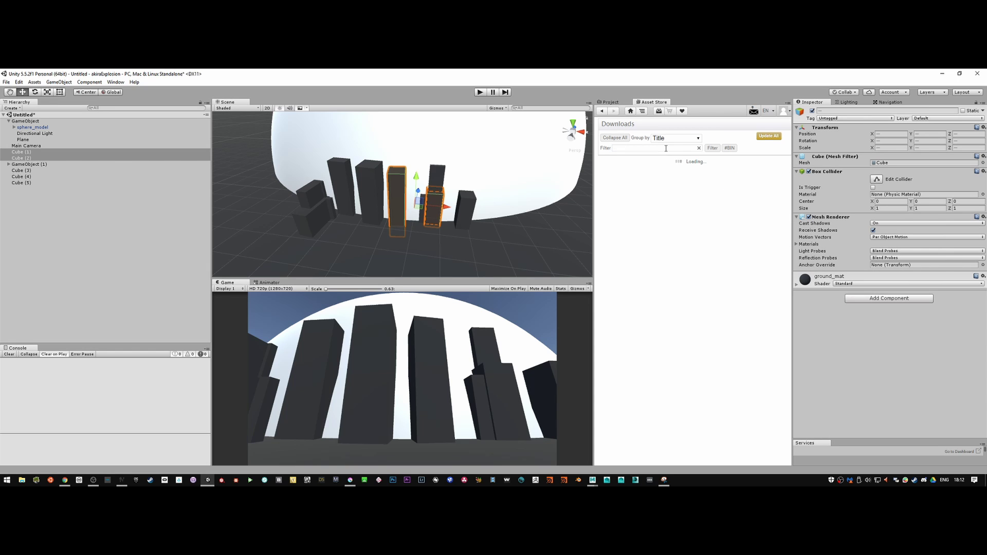
text(obj)
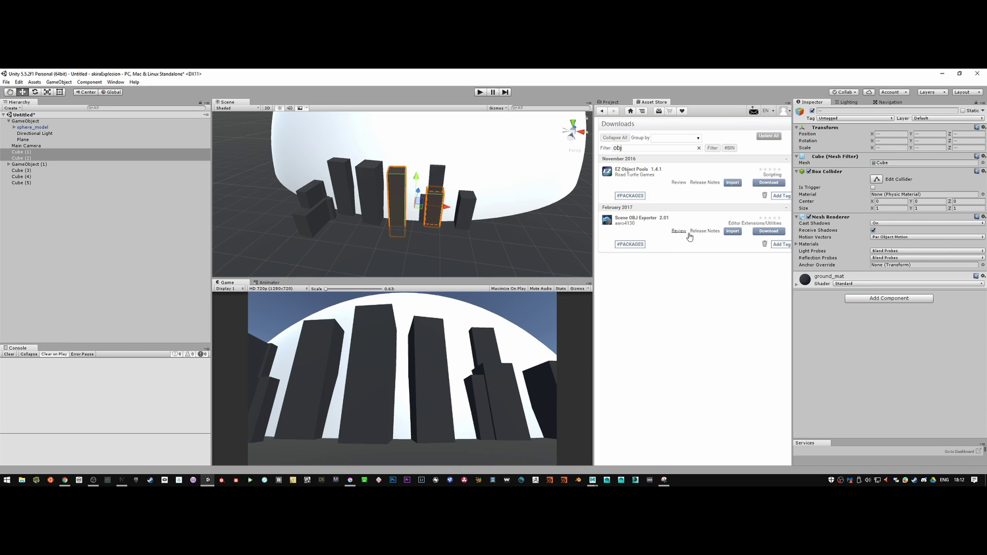
Step: Import the complete Scene OBJ Exporter package and accept the automatic API update
click(732, 232)
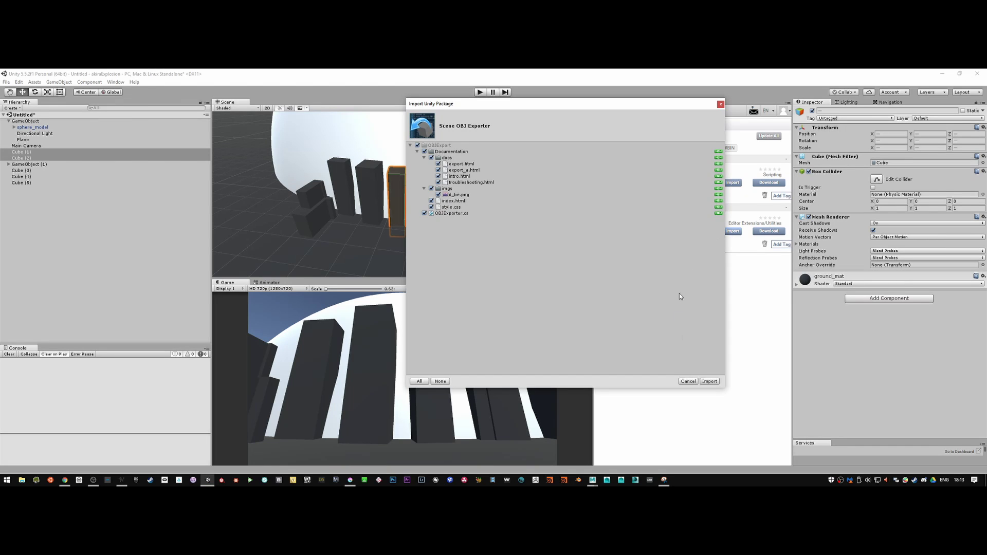
click(709, 382)
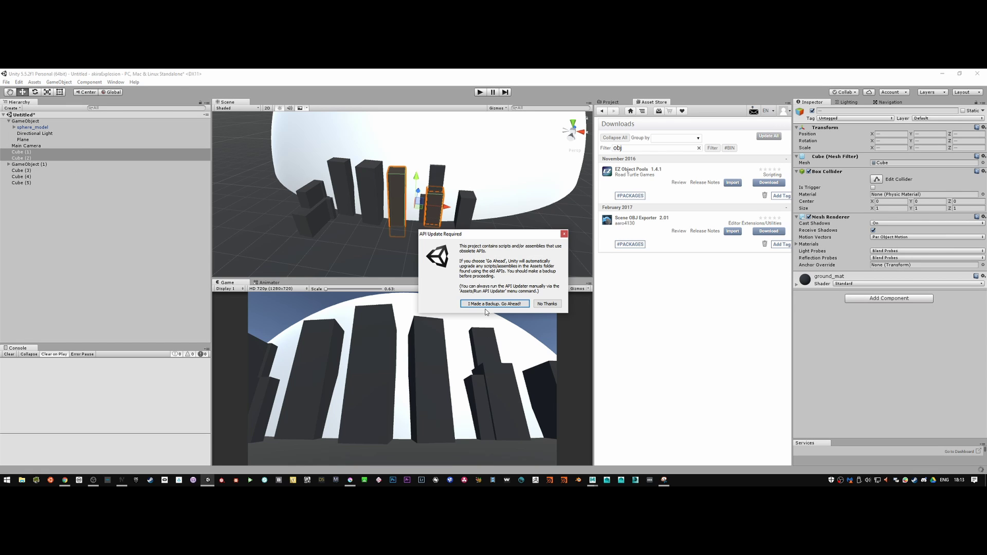
click(492, 305)
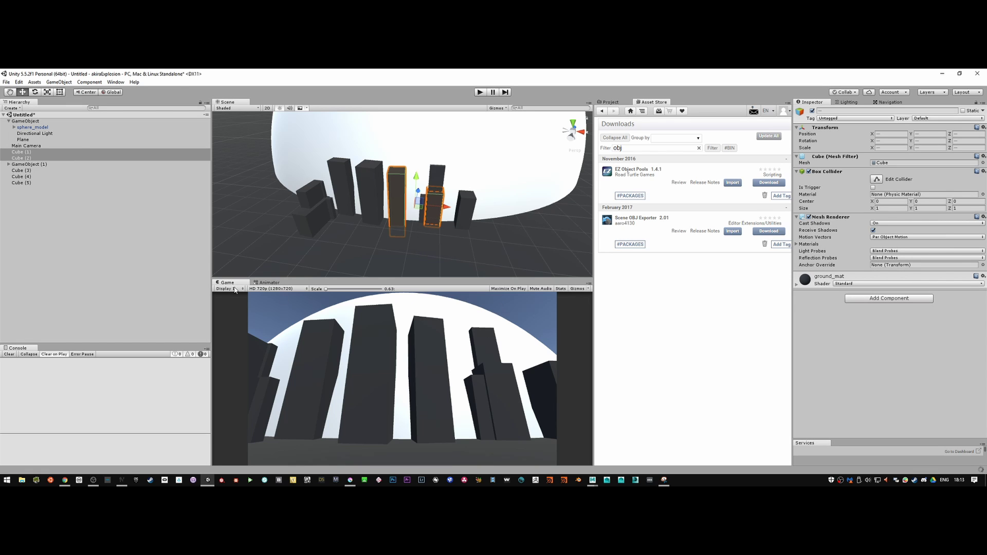
Step: Add all remaining cubes, including GameObject (1)'s children, to the selection and move them out to the scene's root level
ctrl+click(29, 171)
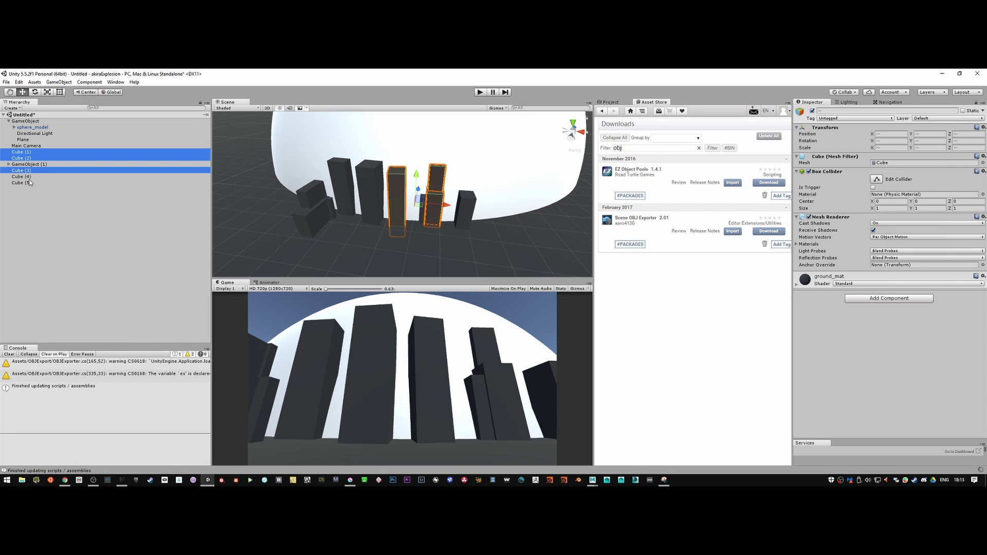
ctrl+click(29, 182)
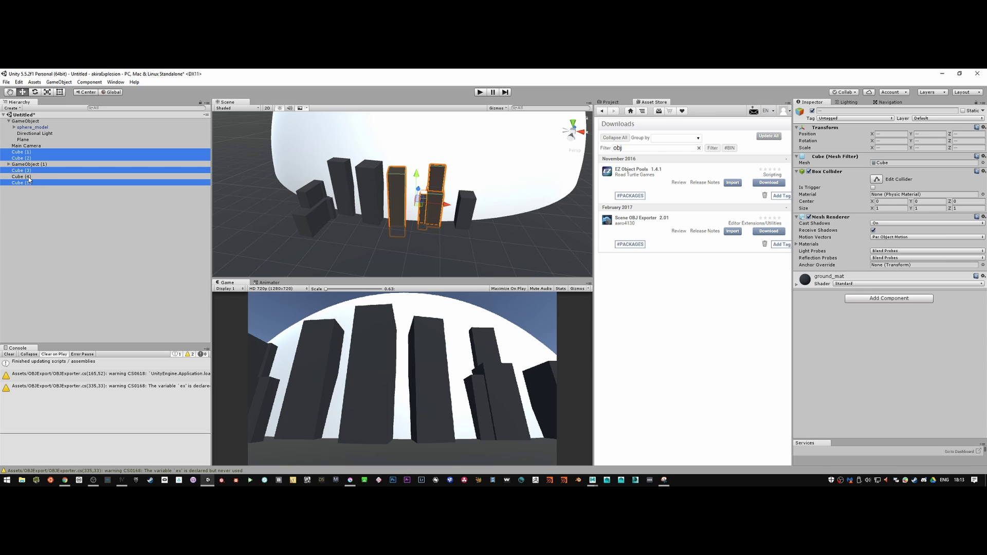
ctrl+click(29, 176)
click(9, 164)
ctrl+click(29, 170)
ctrl+click(31, 176)
ctrl+click(31, 183)
ctrl+click(30, 188)
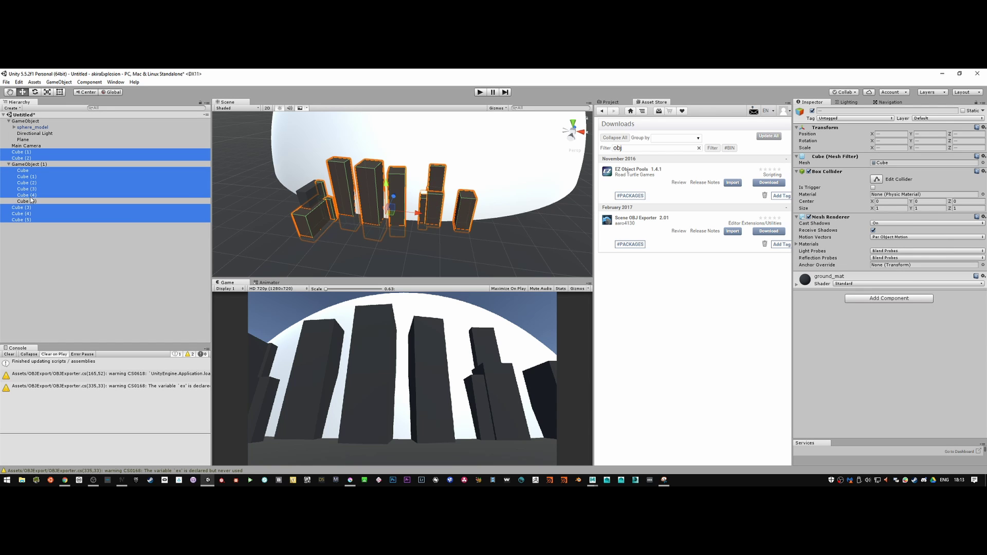
ctrl+click(29, 195)
ctrl+click(30, 202)
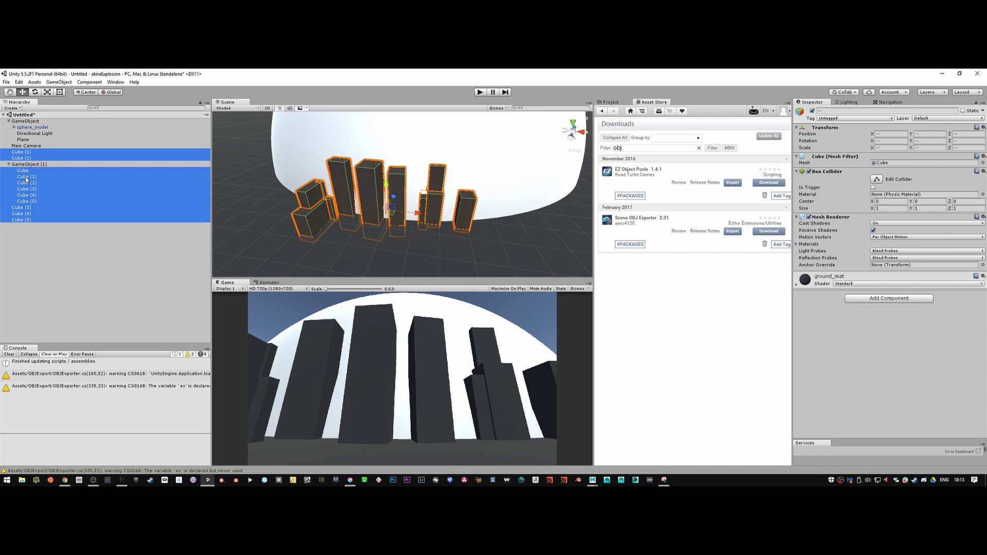
drag(29, 179, 31, 222)
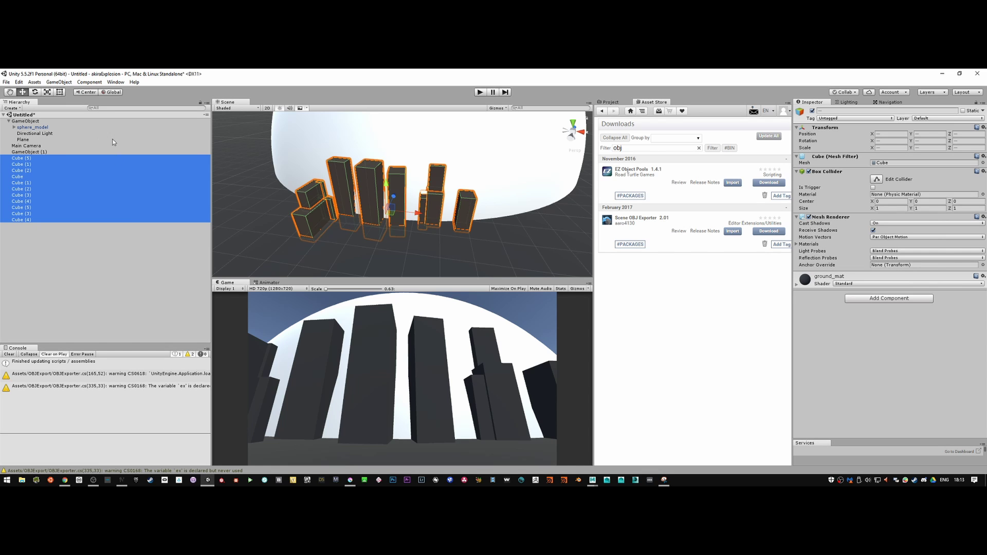
Step: Export the scene in OBJ format to the Desktop as unityexport.obj, keeping the exporter's default options
click(7, 82)
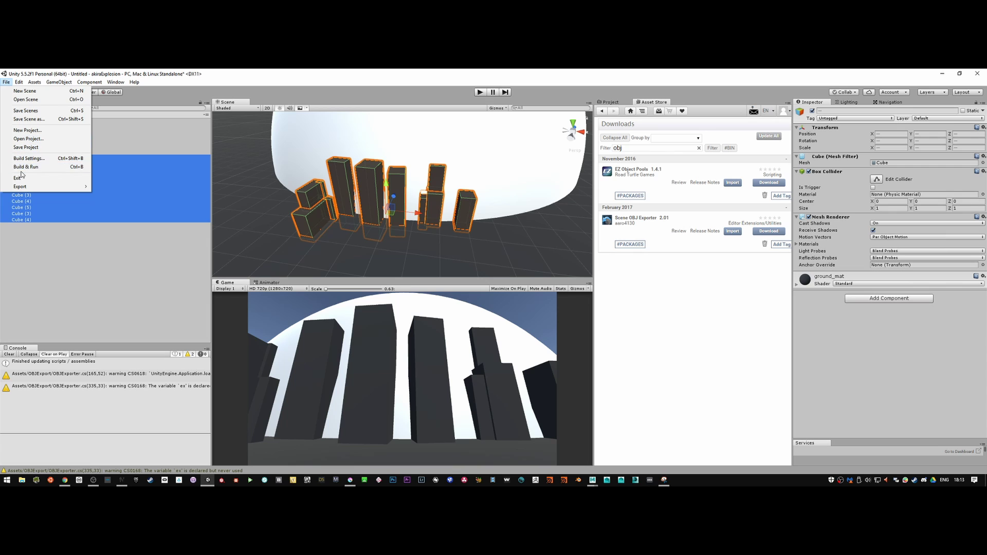
mouse_move(44, 187)
click(128, 188)
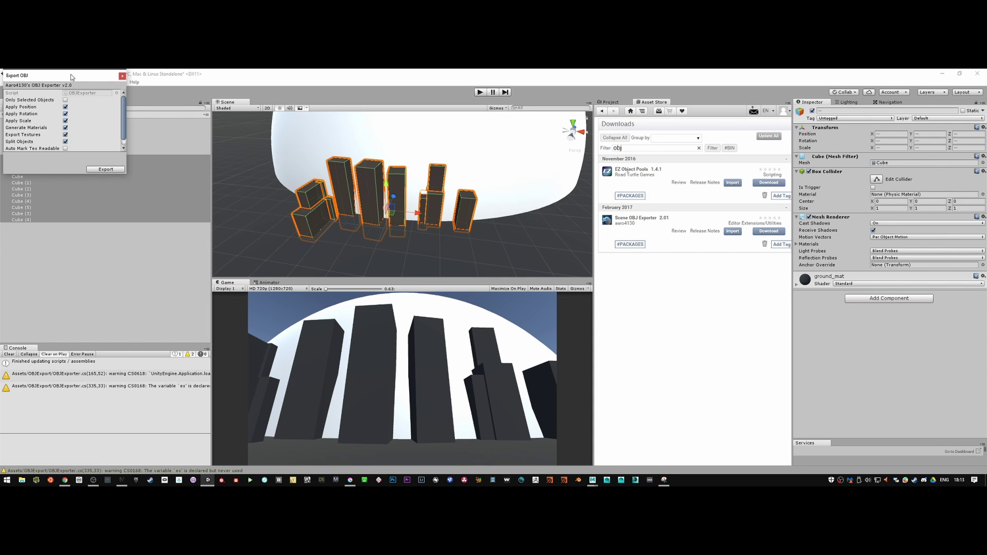
drag(71, 77, 126, 108)
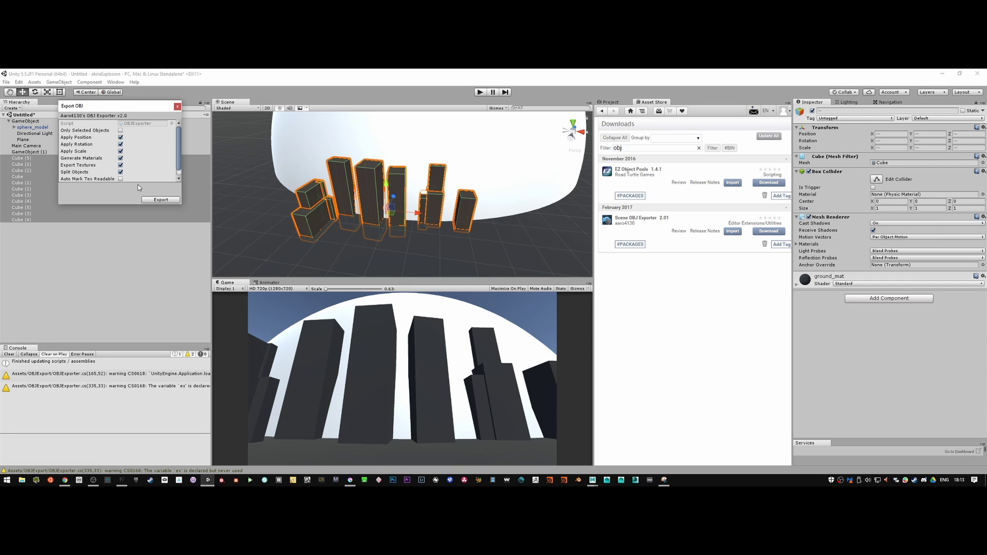
click(161, 200)
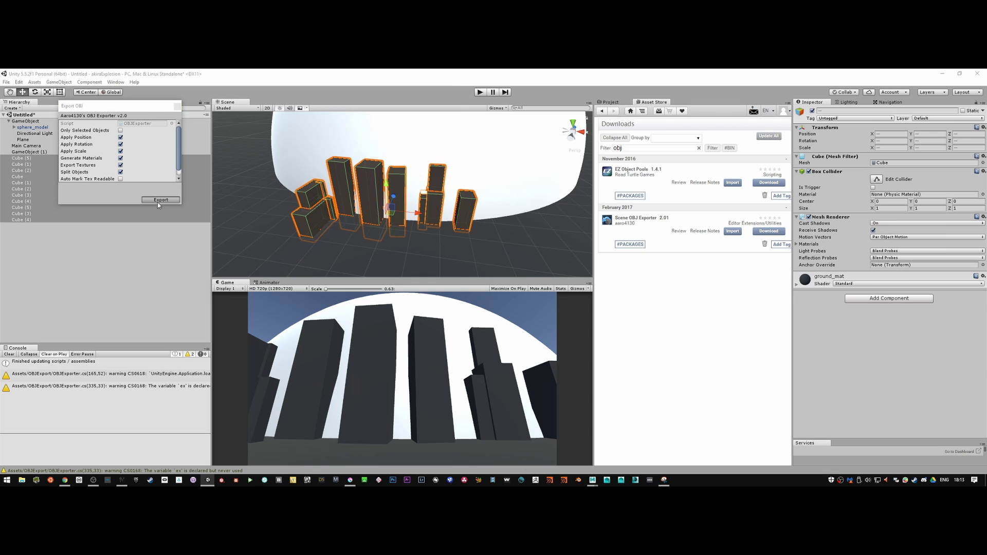
click(53, 170)
click(396, 282)
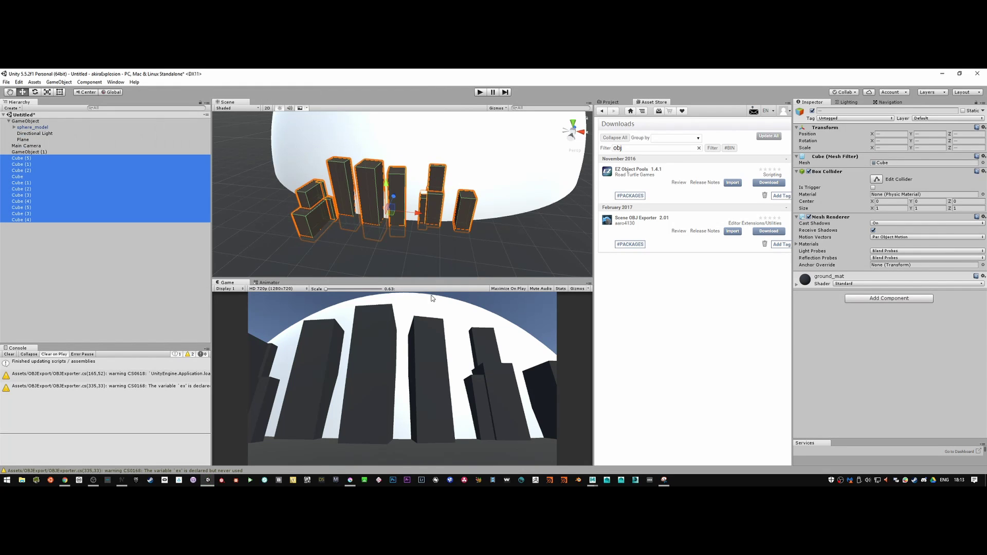
Step: Switch to Maya, import unityexport.obj and delete the existing pSphere1 dome
mouse_move(593, 482)
click(632, 452)
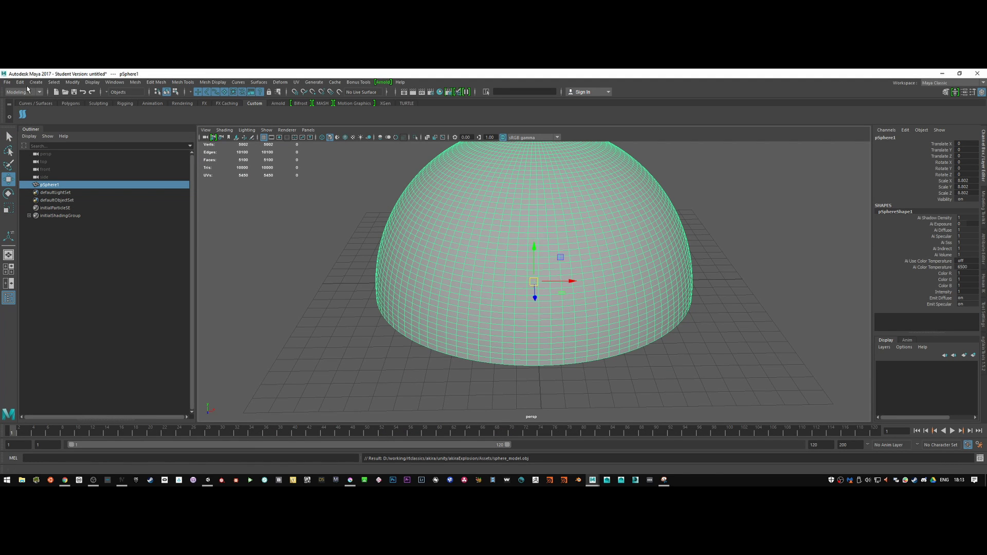
click(7, 82)
click(37, 168)
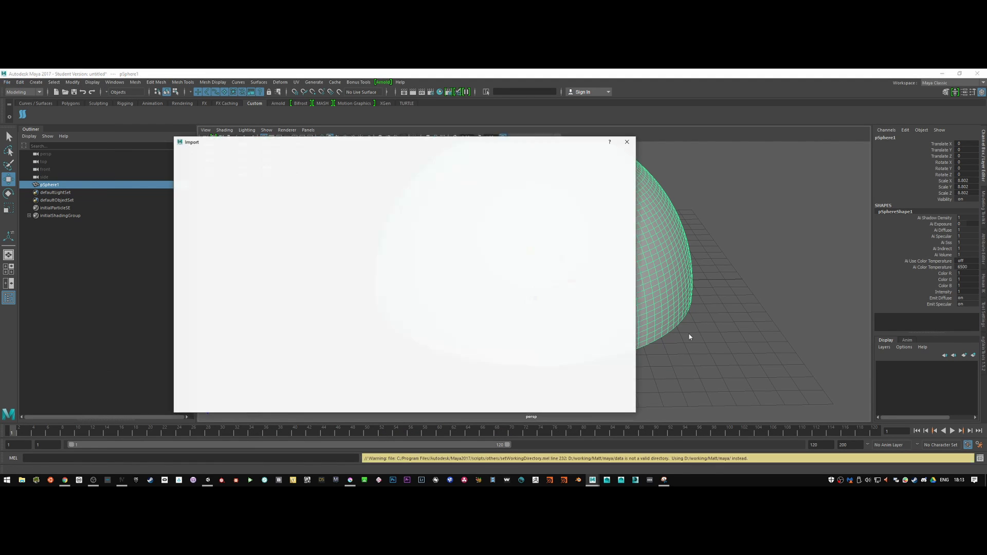
click(202, 179)
double_click(257, 179)
click(648, 241)
key(Delete)
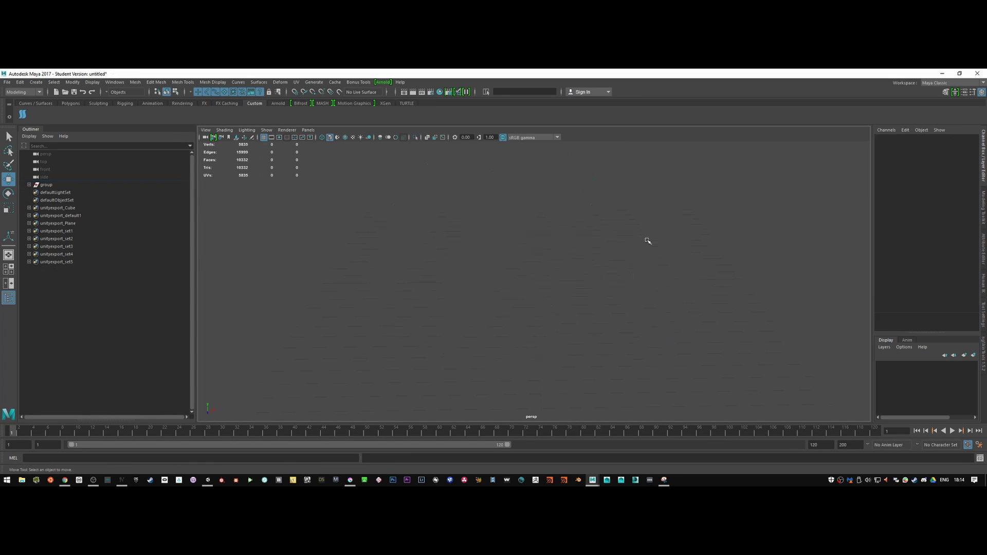
Step: Examine the imported group and its unityexport_polySurface1 mesh in the perspective view
click(46, 185)
key(f)
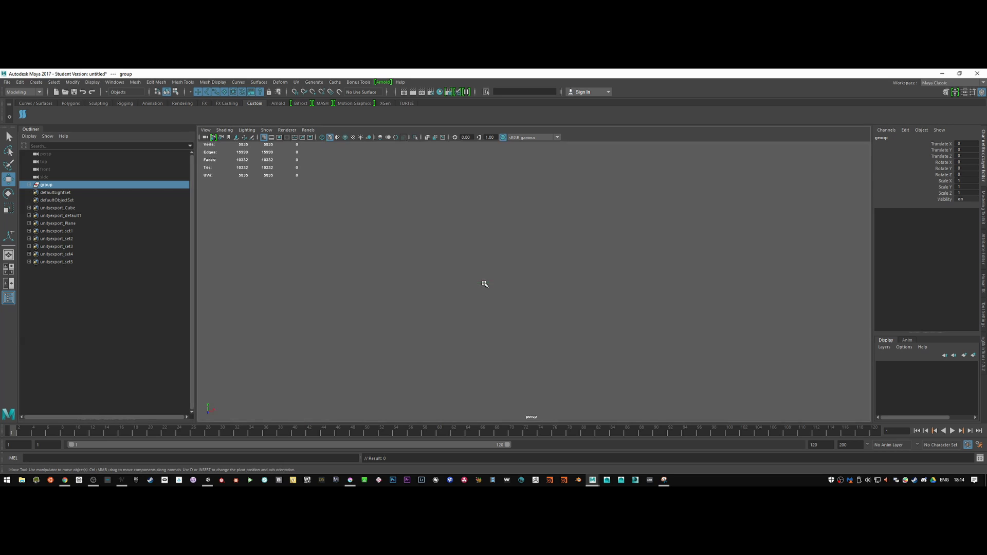
click(28, 186)
click(71, 192)
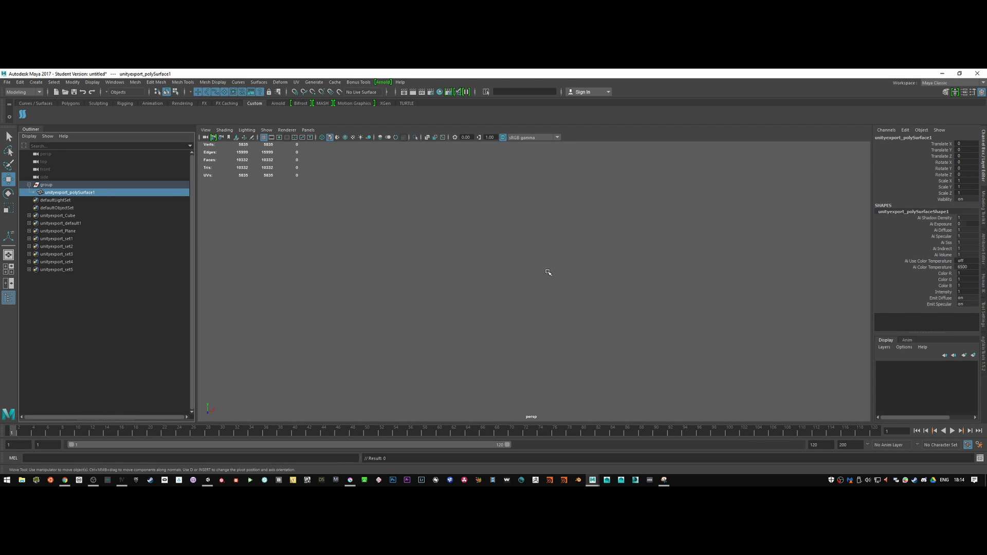
alt+drag(643, 302, 558, 255)
alt+right_drag(563, 258, 543, 292)
click(83, 184)
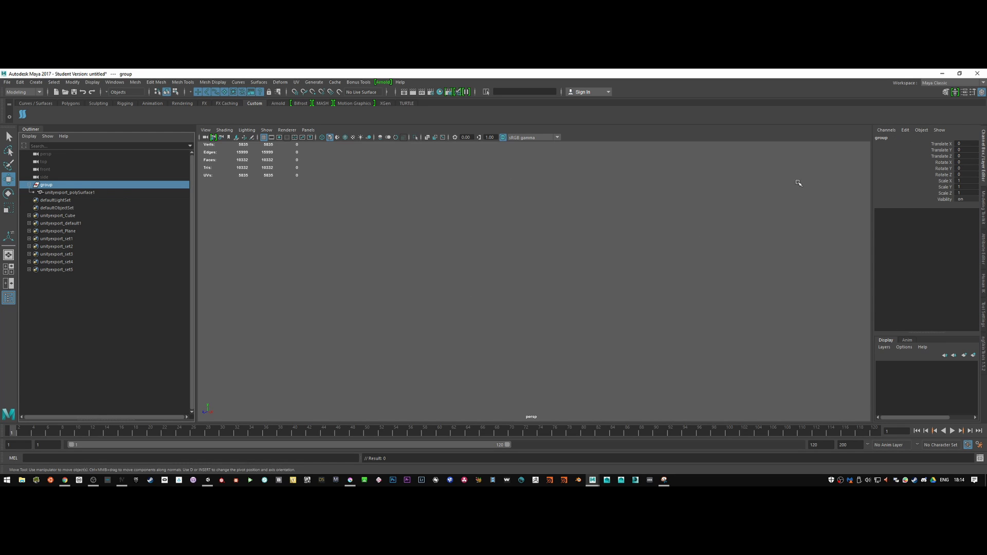
Step: Edit the imported group's Scale X, Y and Z values together
double_click(959, 193)
double_click(970, 181)
shift+click(969, 193)
Step: Frame unityexport_polySurface1 and inspect its dome and building blocks up close
click(93, 193)
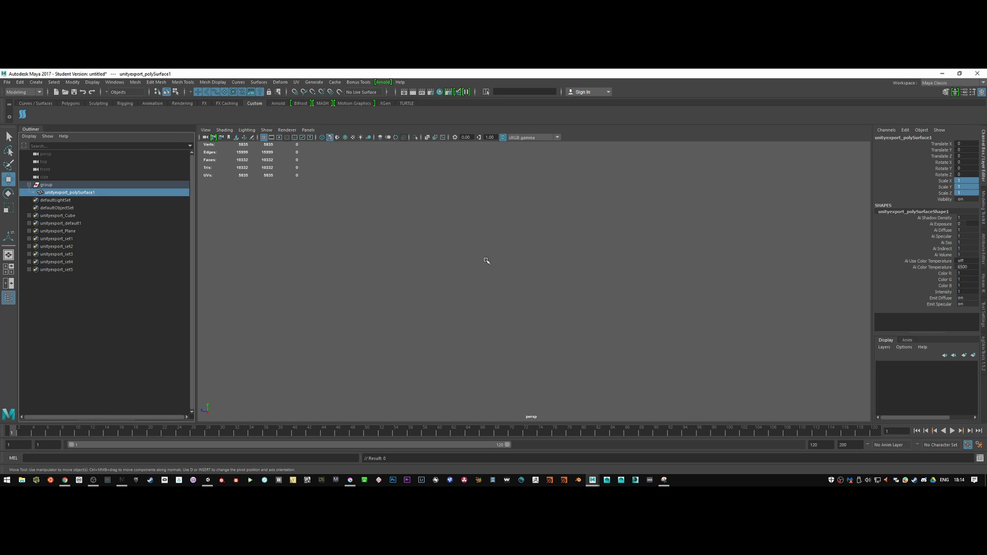
key(f)
alt+drag(569, 273, 625, 309)
alt+right_drag(658, 301, 631, 294)
scroll(631, 295, down, 3)
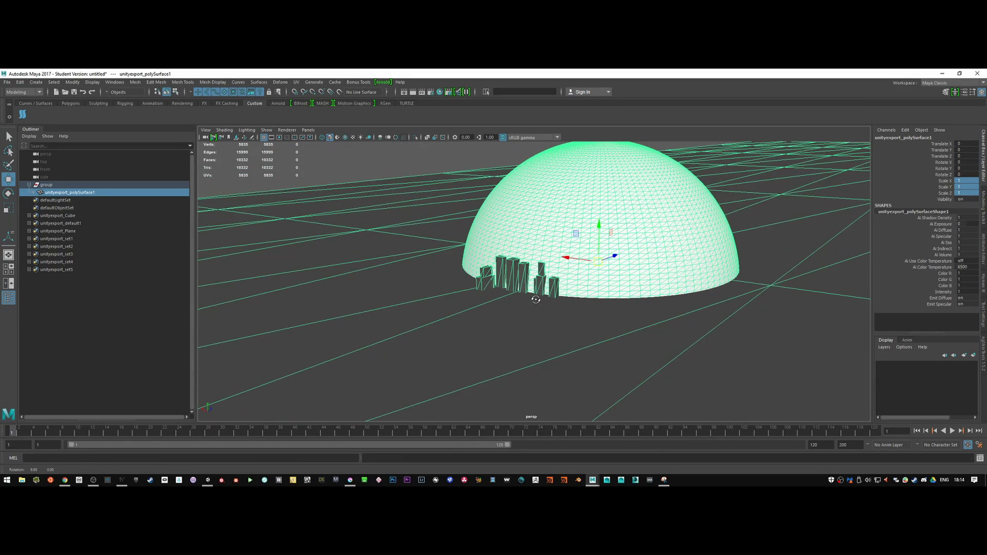
scroll(777, 354, up, 8)
scroll(777, 354, down, 5)
scroll(707, 322, up, 2)
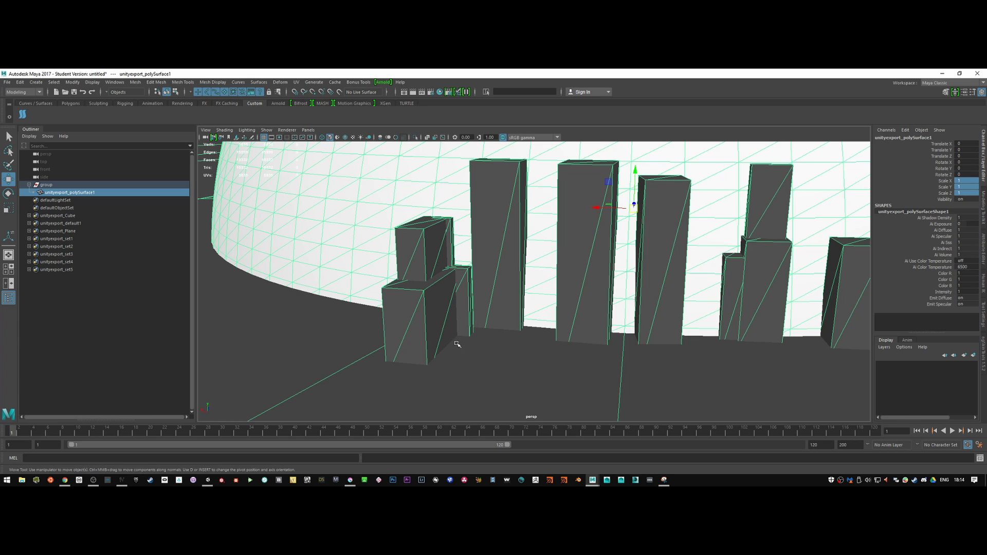
Step: Switch to Unity and set up an OBJ export of the selected cubes with Only Selected Objects enabled
key(alt+Tab)
click(6, 82)
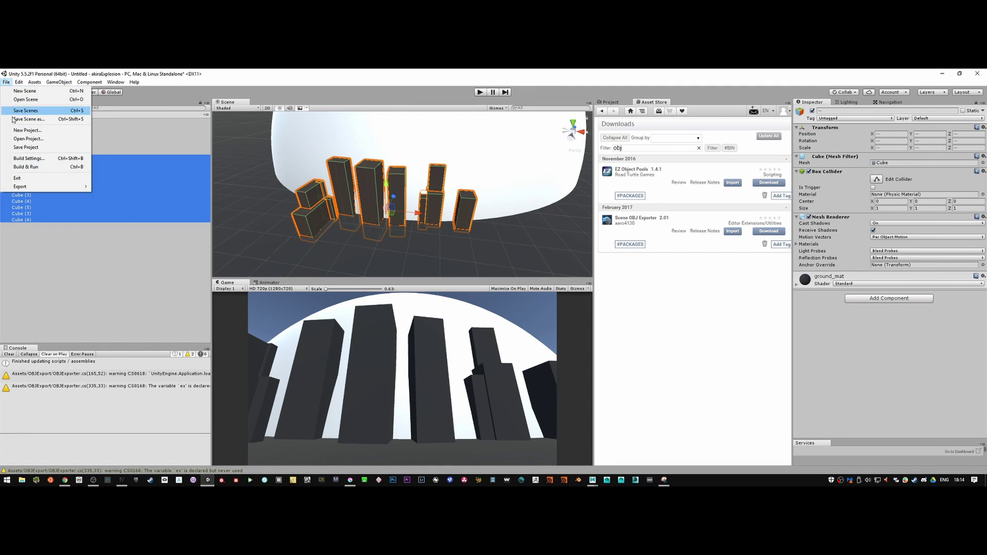
mouse_move(38, 187)
click(124, 188)
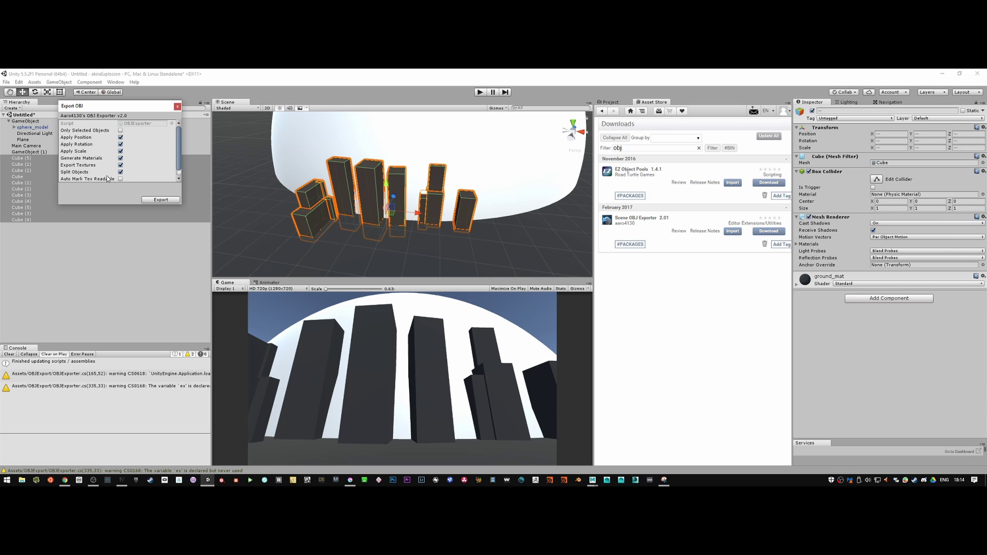
scroll(104, 177, down, 1)
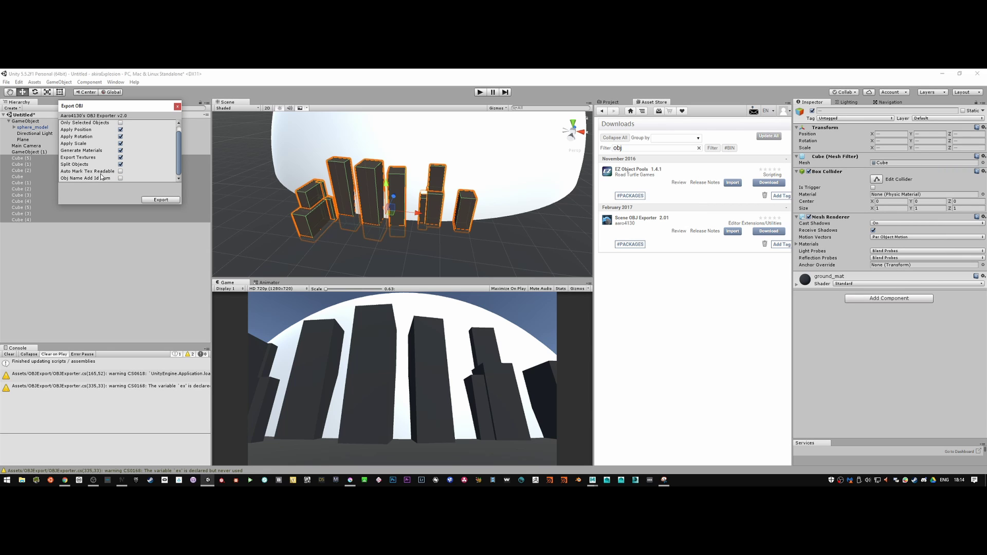
scroll(103, 177, up, 1)
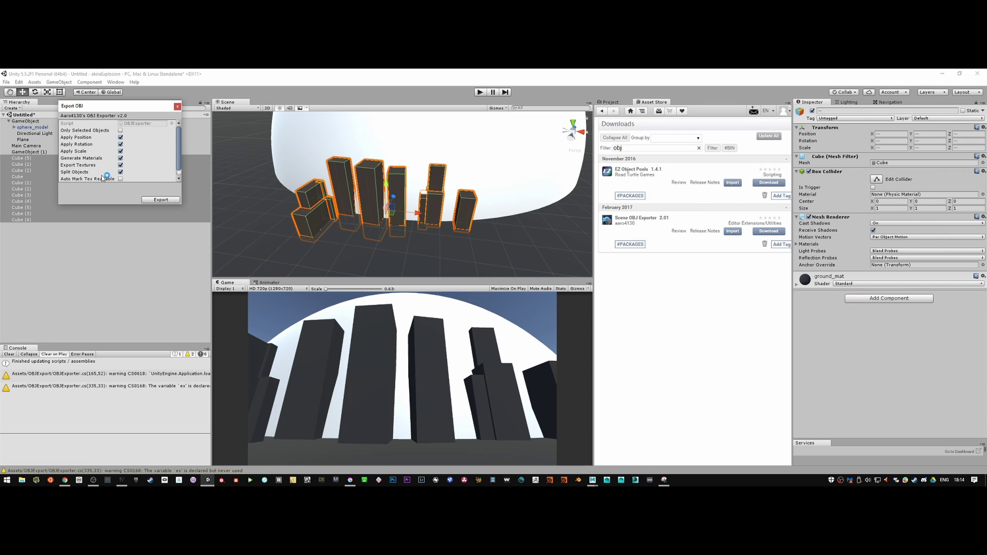
click(121, 130)
scroll(102, 164, down, 1)
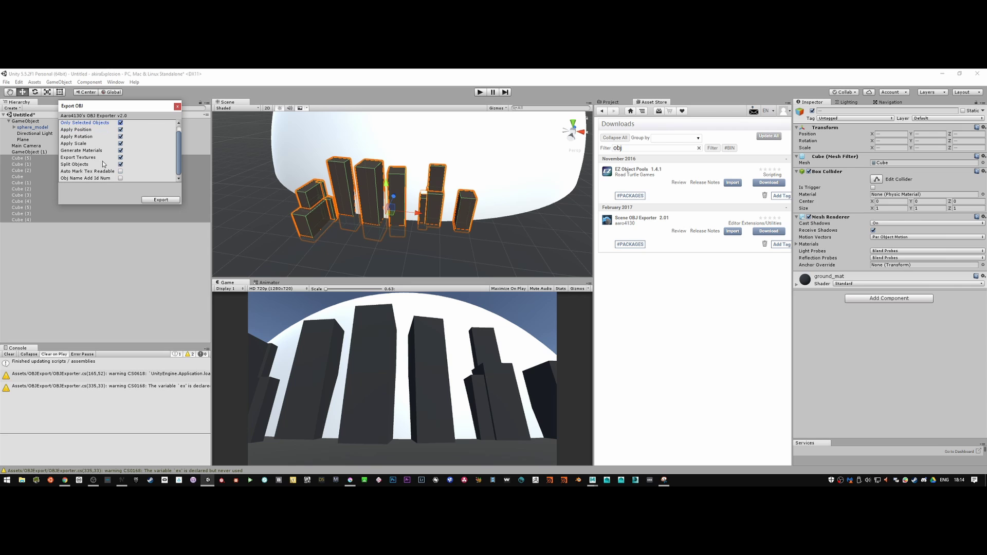
Step: Export the selected cubes to the Desktop as unityexport.obj, replacing the existing file
click(155, 201)
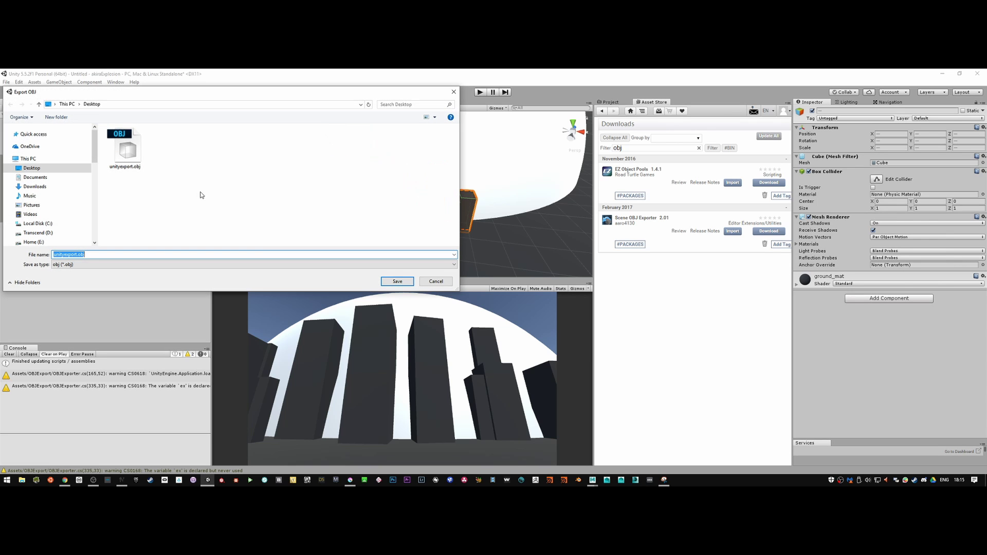
double_click(134, 155)
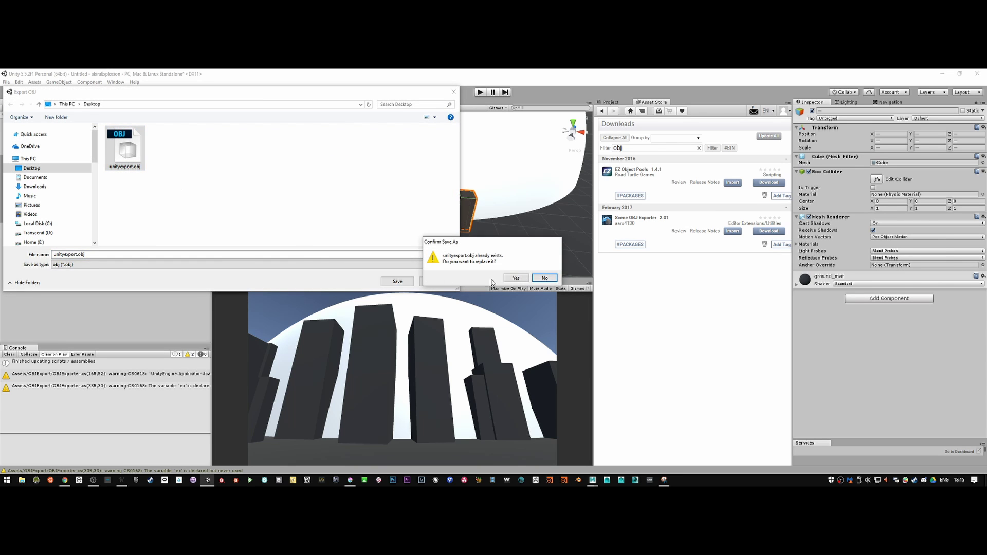
click(515, 281)
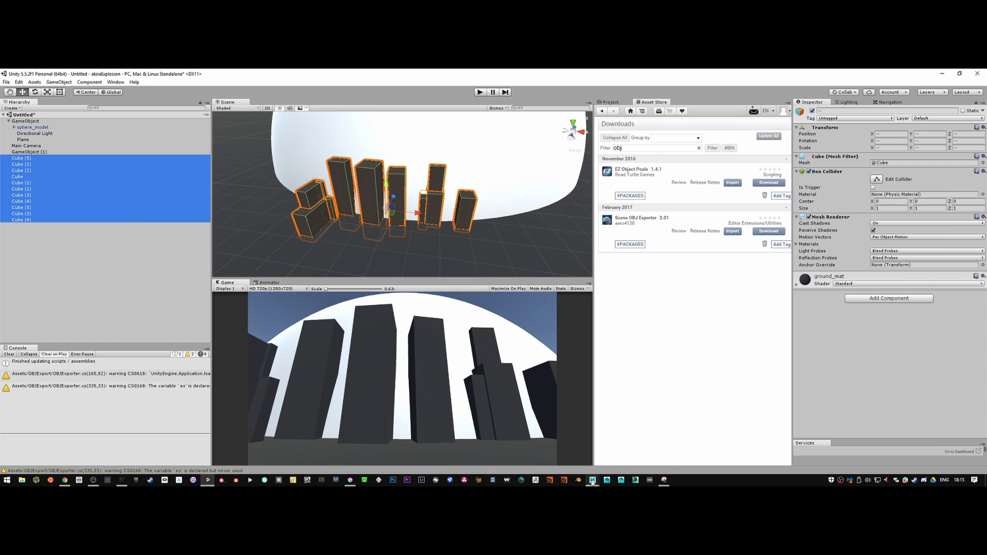
Step: Switch to Maya, delete the previously imported group and import the new unityexport.obj
mouse_move(592, 480)
click(635, 452)
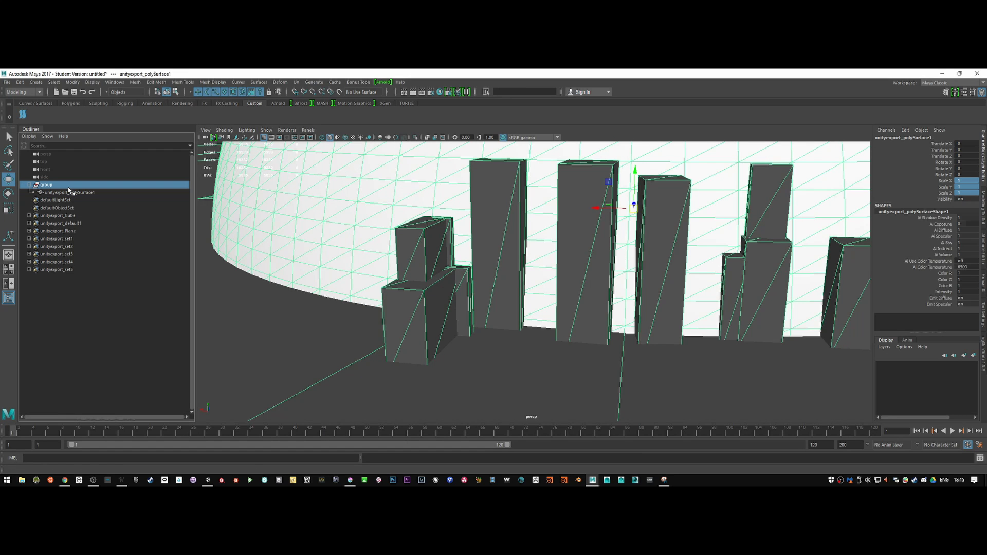
key(Delete)
click(7, 83)
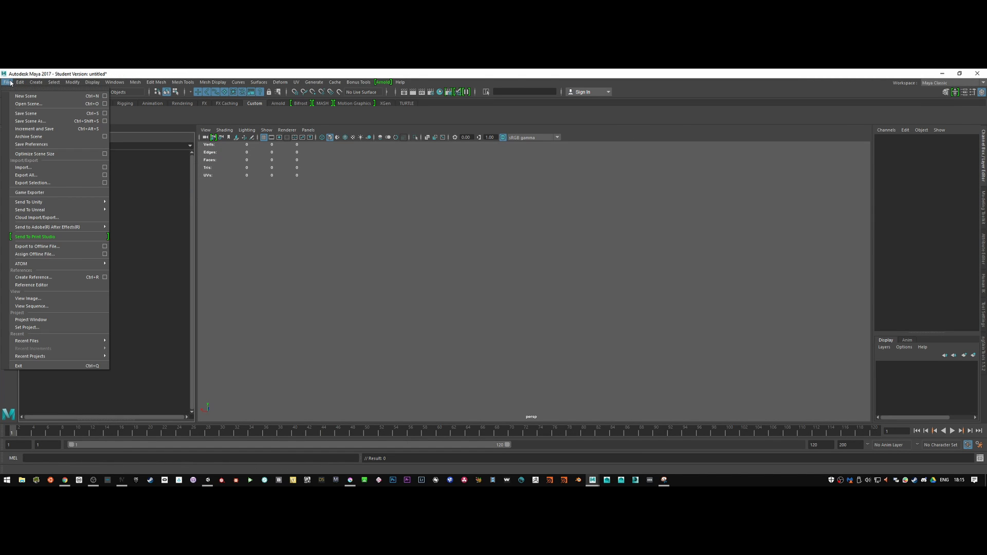
click(23, 167)
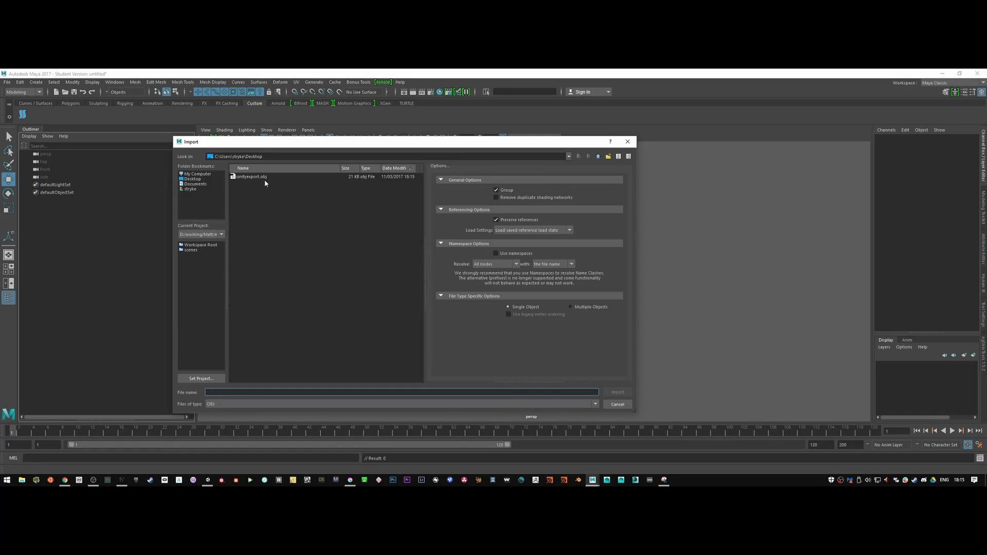
double_click(258, 177)
Step: Set the imported group's Scale X, Y and Z to 0.001 and frame it in the perspective view
click(47, 185)
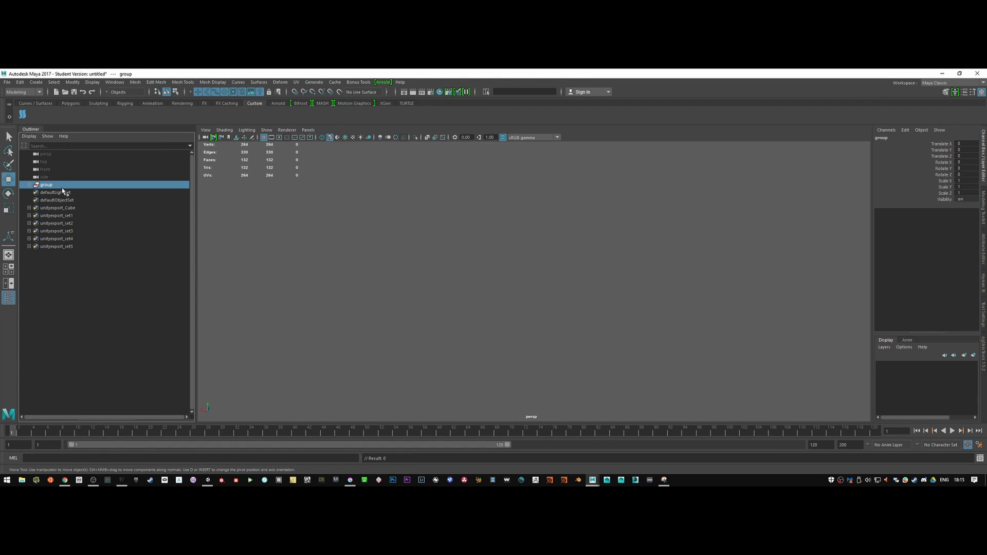
drag(971, 183, 975, 191)
text(0.001)
key(Return)
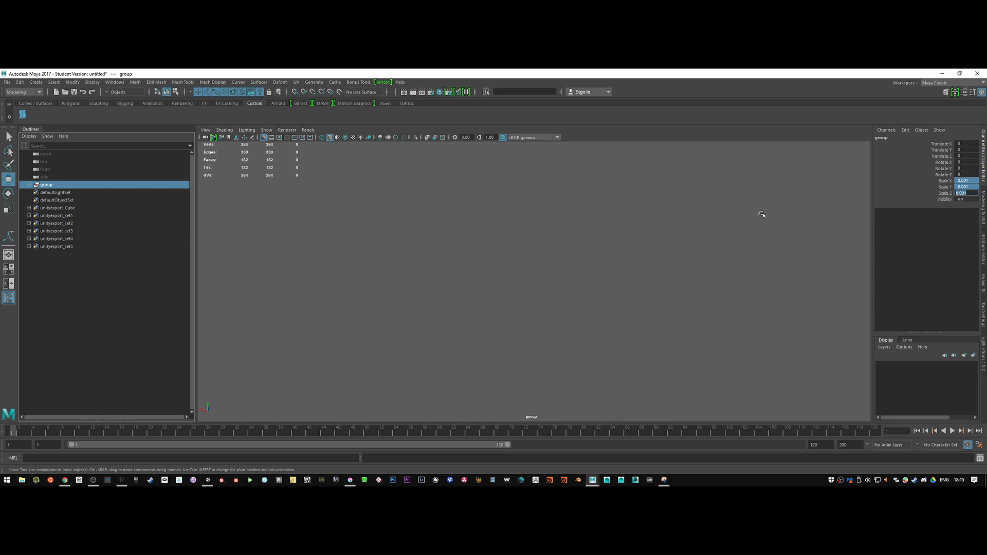
key(f)
alt+drag(510, 314, 503, 348)
Step: Select the bottom faces of the building blocks, delete them and return to object mode
right_drag(501, 256, 501, 325)
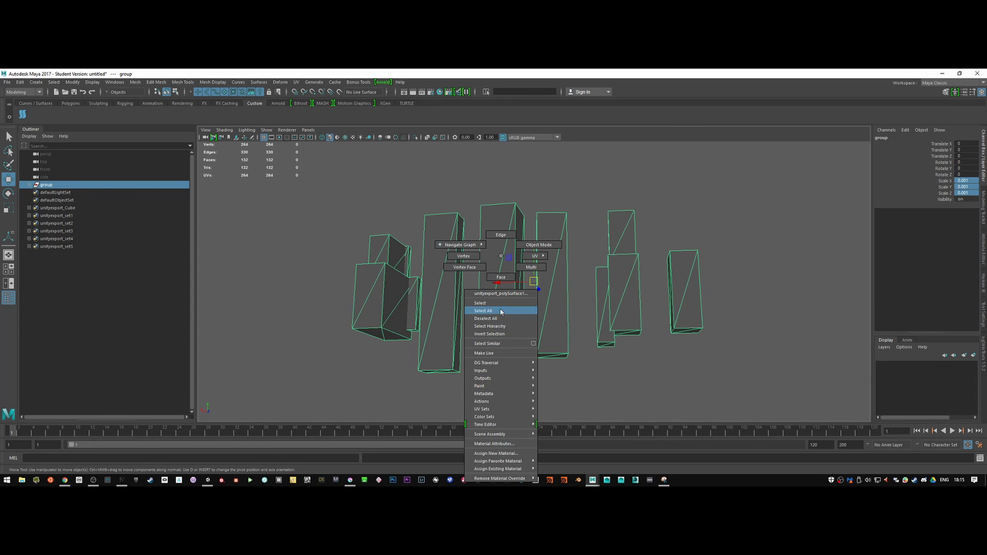
mouse_move(359, 330)
alt+mouse_down()
mouse_move(331, 315)
mouse_move(532, 385)
mouse_move(719, 397)
alt+mouse_up()
ctrl+drag(730, 181, 224, 303)
click(251, 302)
right_drag(441, 281, 290, 178)
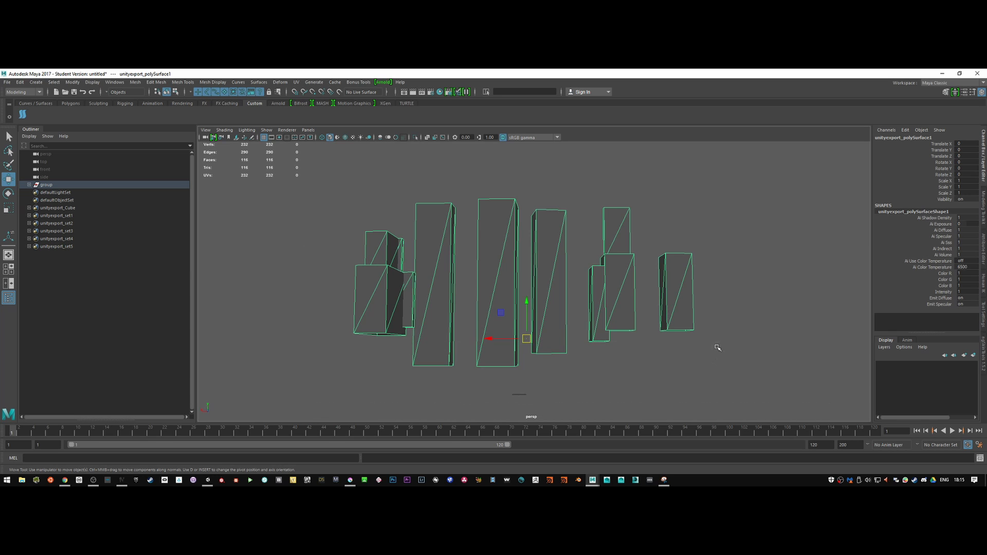
Step: Triangulate and then Quadrangulate the building mesh's faces, and delete its construction history
right_drag(683, 256, 690, 381)
alt+drag(690, 338, 652, 351)
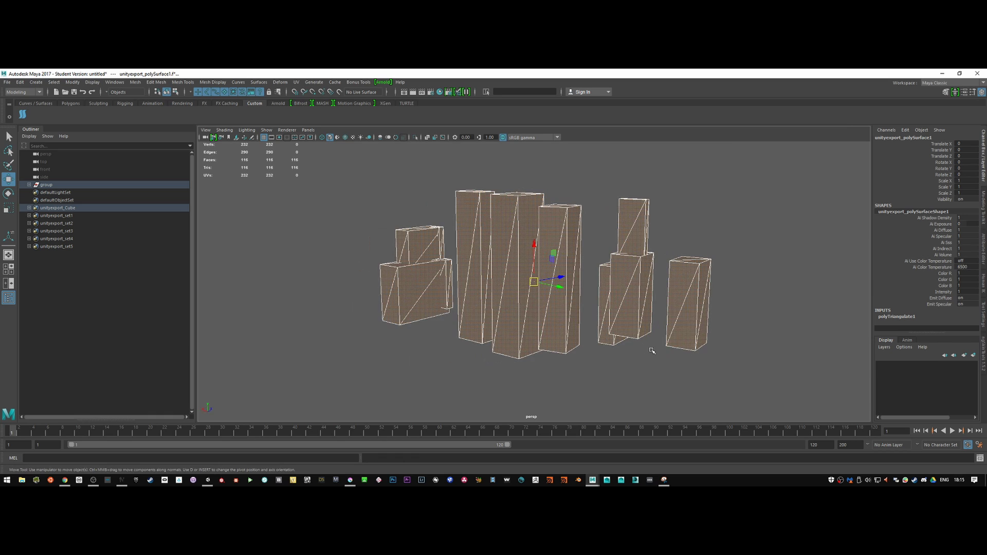
key(ctrl+z)
shift+right_drag(682, 278, 678, 384)
shift+right_drag(691, 322, 691, 385)
alt+drag(689, 309, 649, 306)
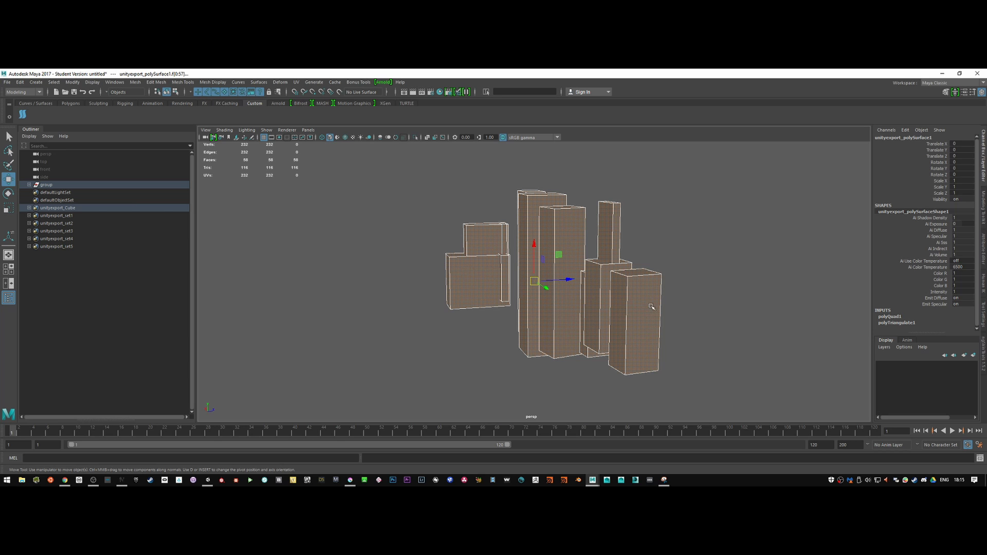
key(alt+shift+d)
Step: Try to insert an edge loop near the top of the middle tower and undo it
click(684, 257)
click(635, 285)
alt+drag(635, 286, 473, 275)
key(f)
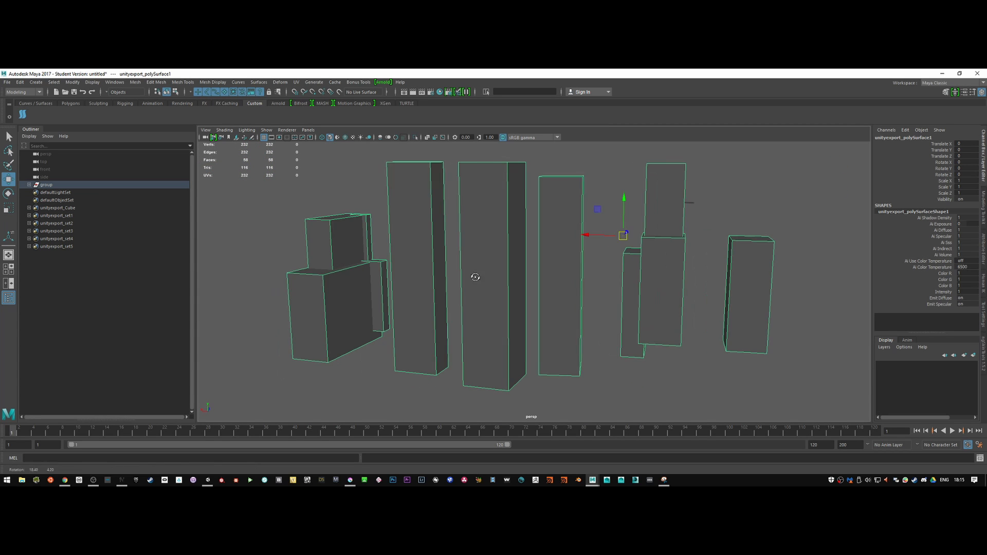
shift+right_drag(475, 218, 461, 230)
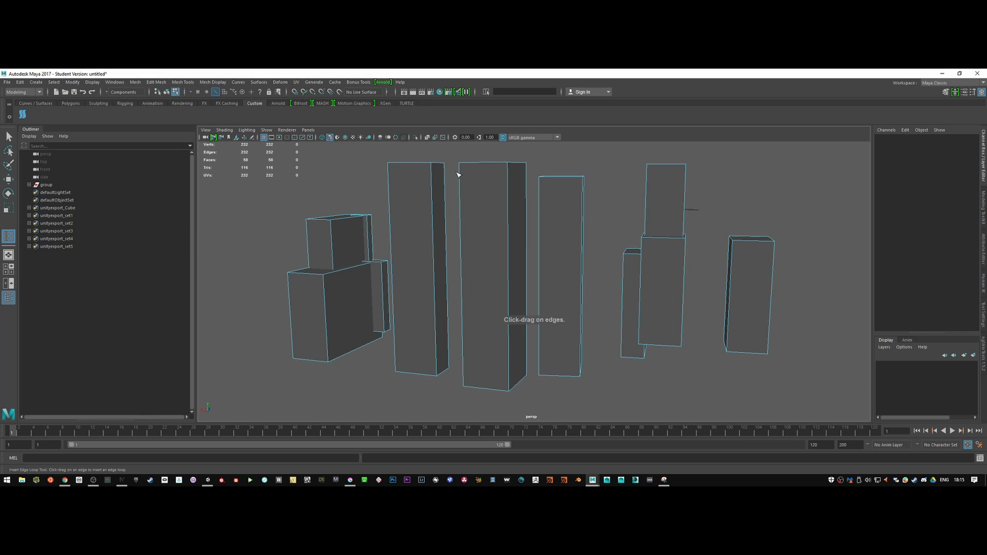
drag(461, 170, 463, 166)
alt+drag(463, 169, 467, 216)
key(ctrl+z)
key(w)
Step: Merge all vertices of the building mesh with a distance threshold of 0.001 and delete its history
right_drag(491, 218, 516, 205)
scroll(524, 257, down, 3)
right_drag(517, 269, 474, 259)
drag(367, 173, 751, 390)
right_drag(676, 313, 713, 286)
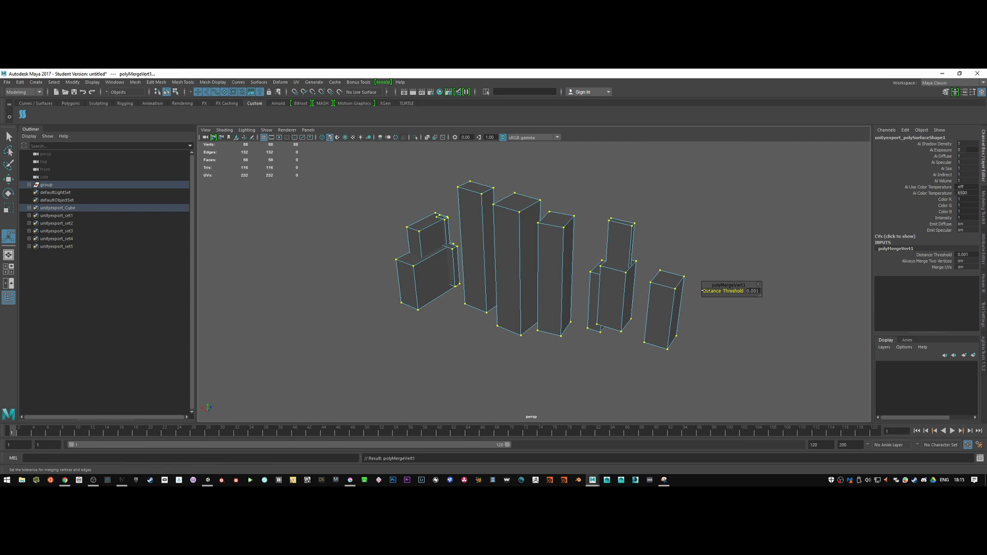
alt+drag(590, 302, 610, 257)
right_drag(610, 255, 648, 245)
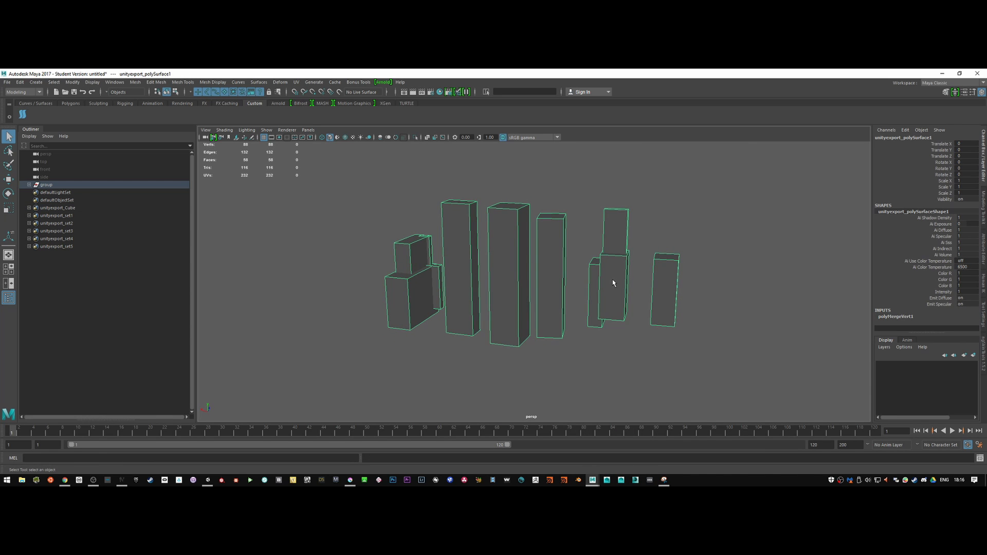
key(alt+shift+d)
Step: Insert edge loops close to the tops of the middle tower and the tall tower to its right
click(507, 165)
alt+drag(507, 165, 513, 242)
click(512, 240)
shift+right_drag(512, 240, 465, 248)
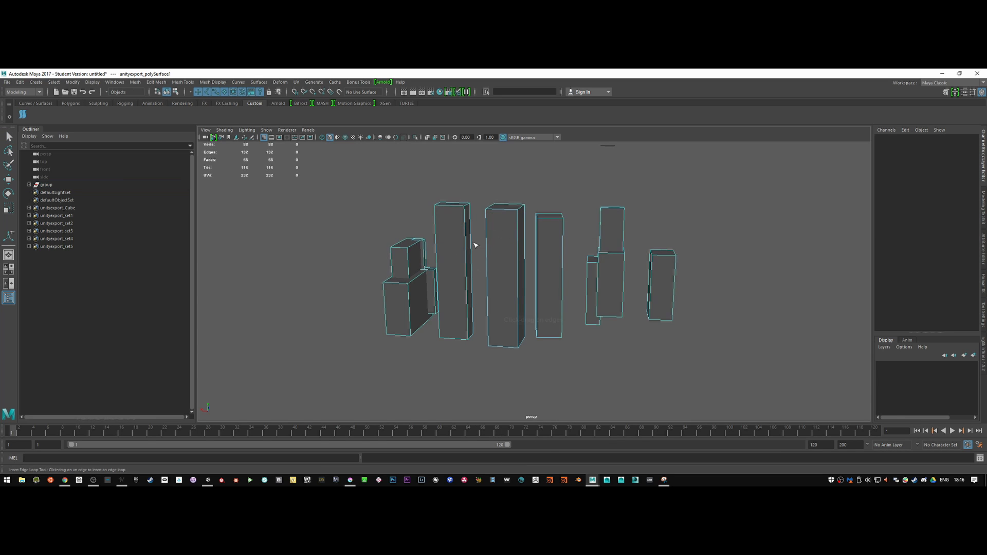
click(494, 212)
alt+right_drag(530, 223, 624, 221)
alt+drag(623, 221, 552, 300)
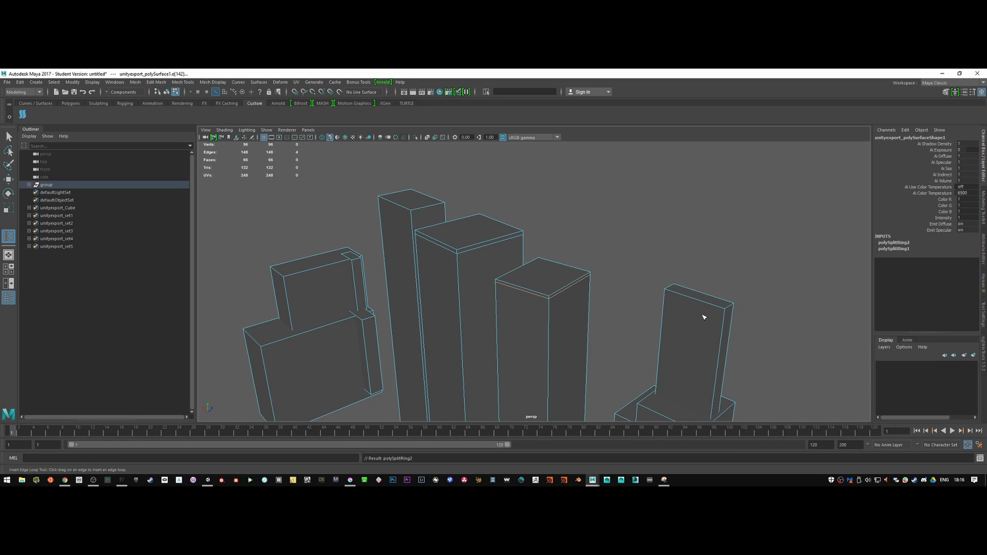
Step: Insert edge loops close to the tops of the right-hand stacked blocks and the outermost right block
click(668, 295)
alt+right_drag(668, 294, 624, 353)
alt+drag(624, 353, 650, 322)
alt+right_drag(650, 322, 667, 339)
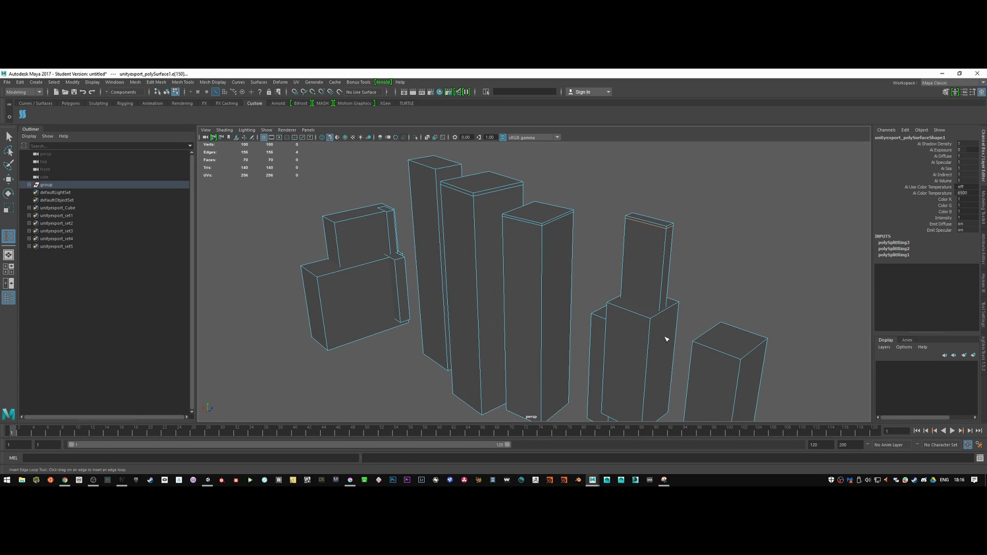
drag(651, 324, 615, 292)
click(728, 281)
alt+right_drag(727, 278, 634, 319)
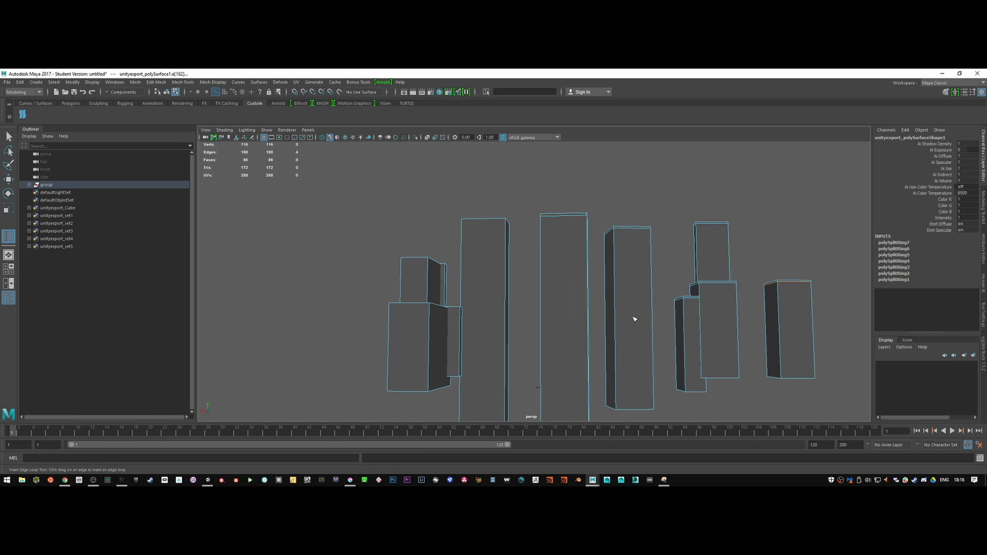
Step: Insert edge loops near the tops of the tall tower left of the middle one and the left cluster's upper block, undoing the surplus loop
click(506, 222)
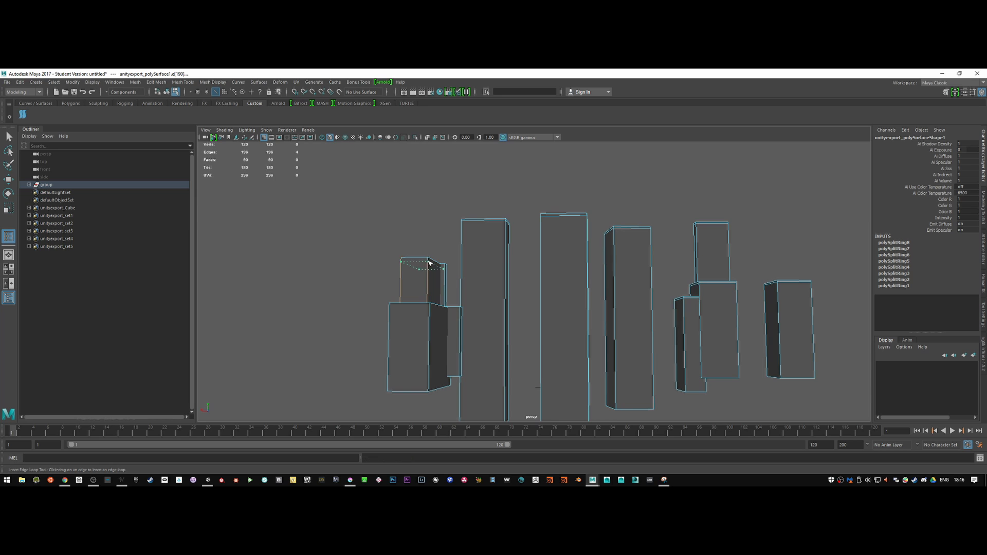
click(431, 261)
click(446, 271)
key(ctrl+z)
mouse_move(450, 301)
alt+mouse_down()
mouse_move(443, 335)
mouse_move(471, 344)
mouse_move(463, 291)
alt+mouse_up()
Step: Check the Akira reference frame in djv_view, return to Maya and insert vertical edge loops on both sides of the middle tower's corner
key(alt+Tab)
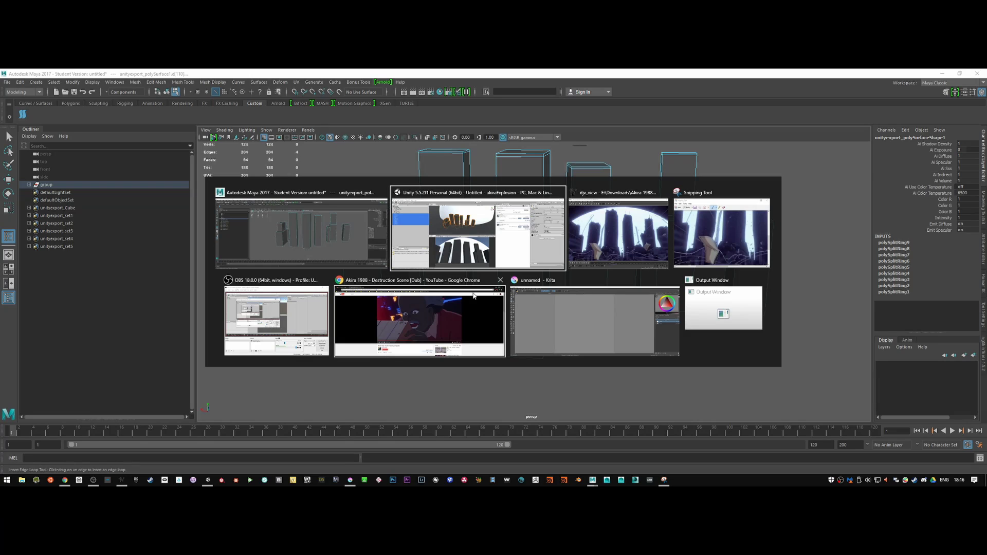
key(alt+Tab)
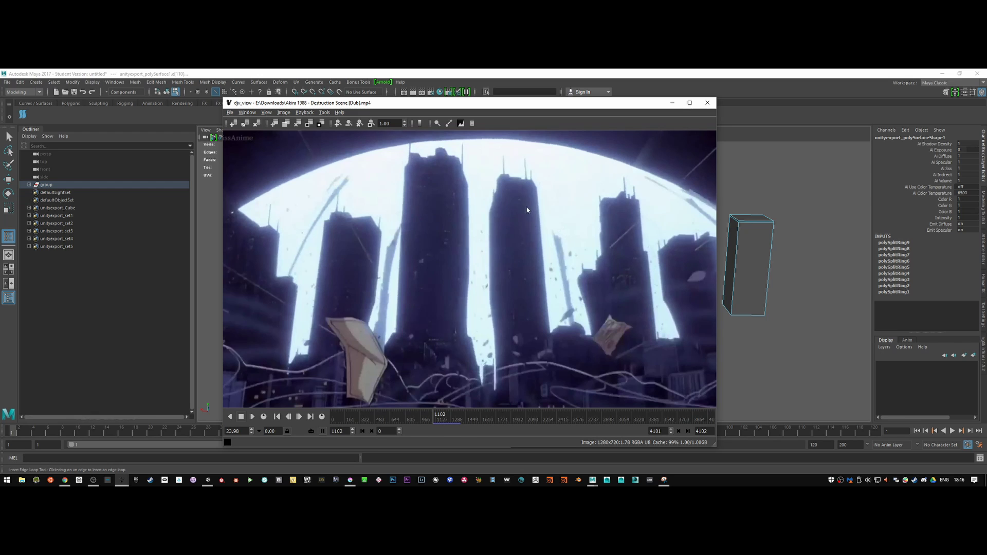
click(762, 73)
alt+drag(539, 210, 540, 303)
drag(537, 252, 534, 253)
alt+drag(533, 253, 548, 276)
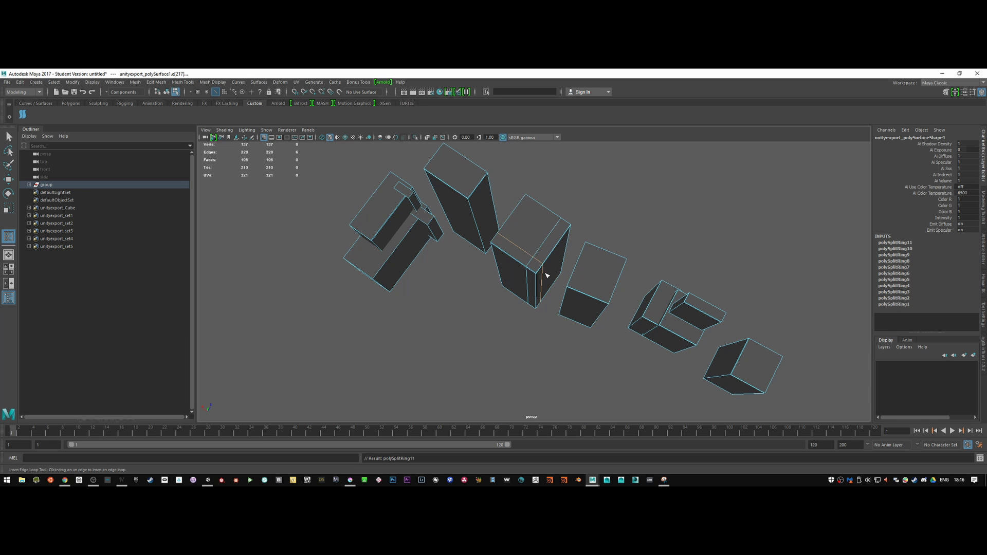
Step: Delete the middle tower's corner edge between the two vertical loops to chamfer it, and return to object mode
key(w)
right_drag(543, 282, 542, 244)
click(536, 288)
shift+right_drag(506, 335, 581, 339)
alt+drag(557, 339, 557, 313)
right_drag(531, 253, 566, 239)
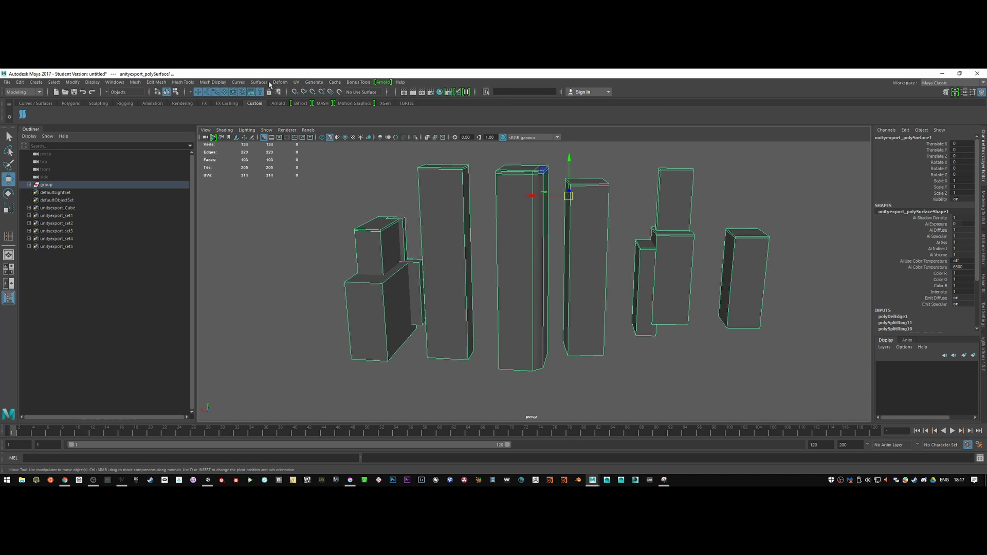
Step: Apply Soften Edge to the whole building mesh, deselect it and inspect the shading
click(208, 83)
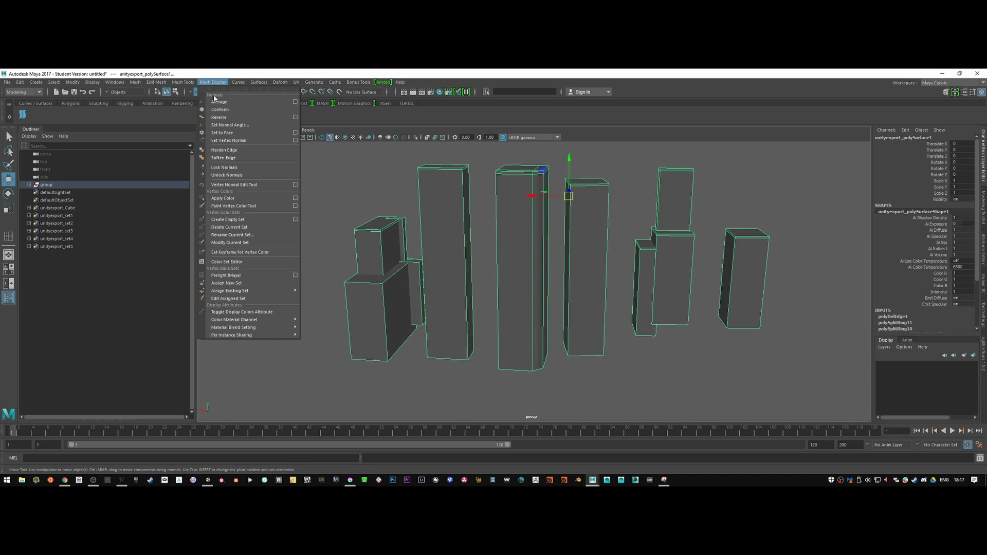
click(224, 158)
click(569, 375)
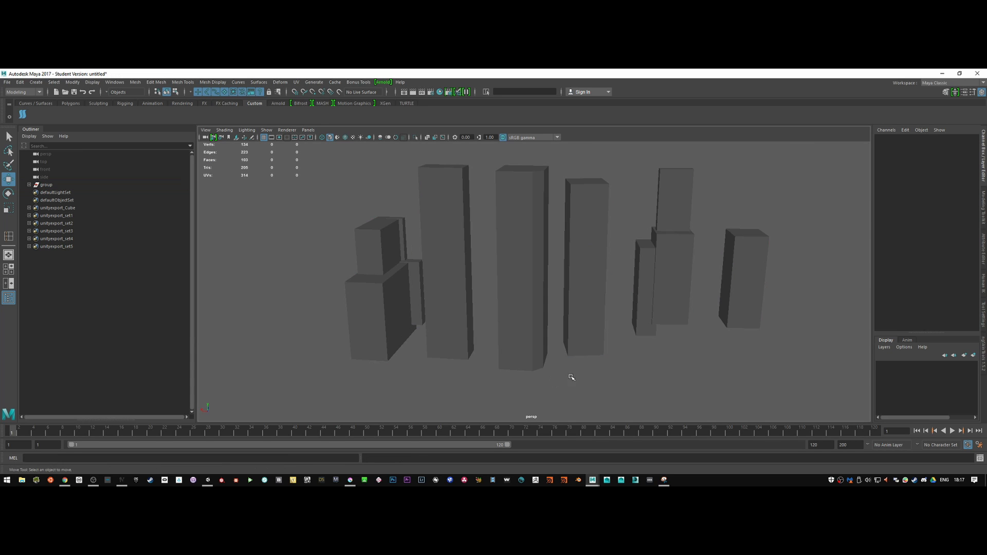
alt+drag(569, 375, 635, 355)
alt+right_drag(635, 355, 406, 168)
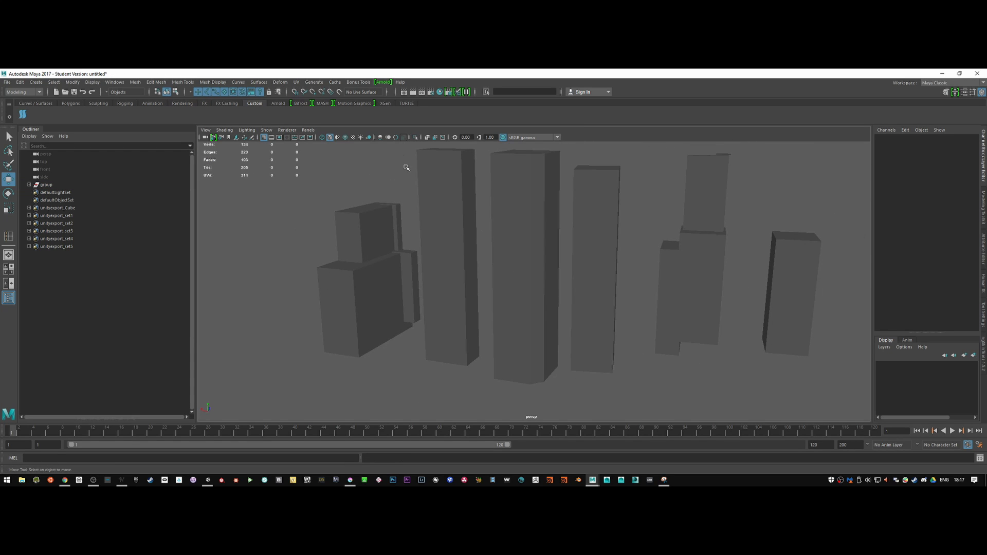
Step: Turn on wireframe on shaded and compare the towers with the Akira reference frame in djv_view
click(345, 137)
alt+right_drag(679, 309, 588, 308)
key(alt+Tab)
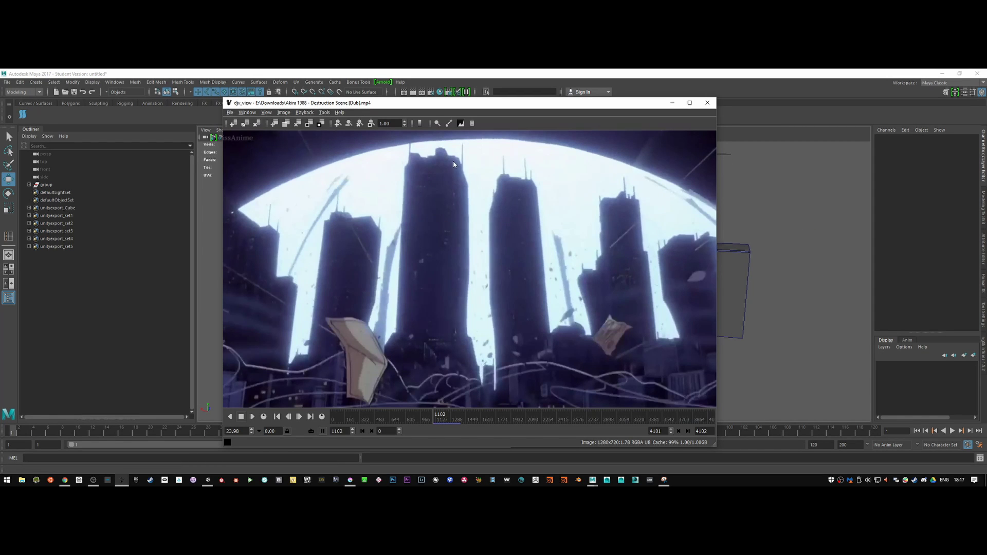
key(alt+Tab)
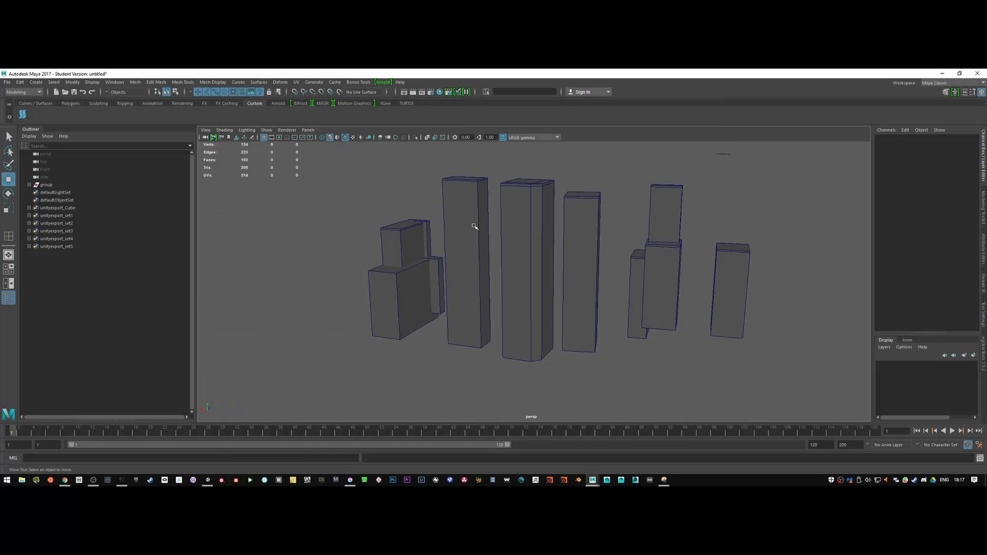
Step: Compare the building towers with the Akira reference frame in djv_view, viewing the Maya model from several angles
alt+drag(476, 220, 469, 258)
alt+drag(526, 238, 542, 211)
key(alt+Tab)
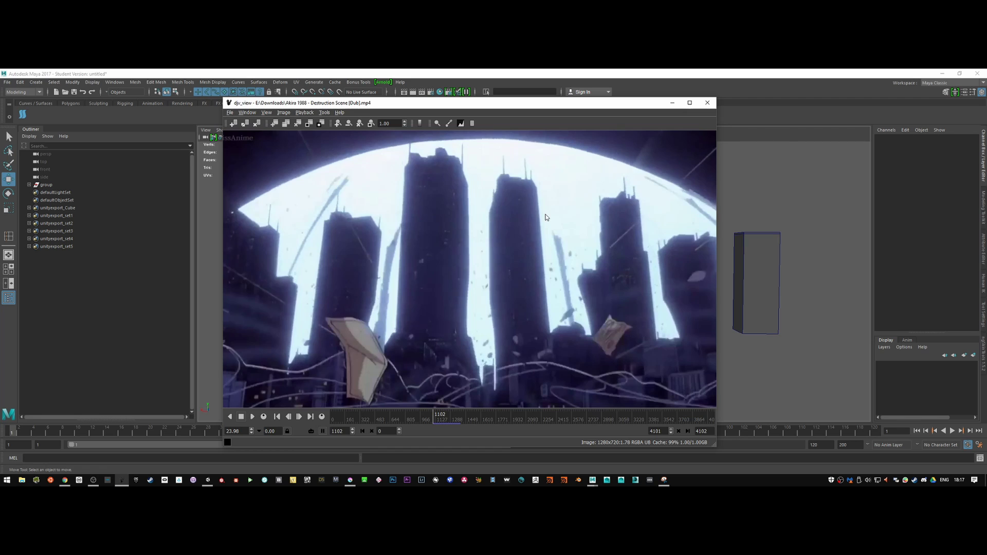
key(alt+Tab)
click(588, 219)
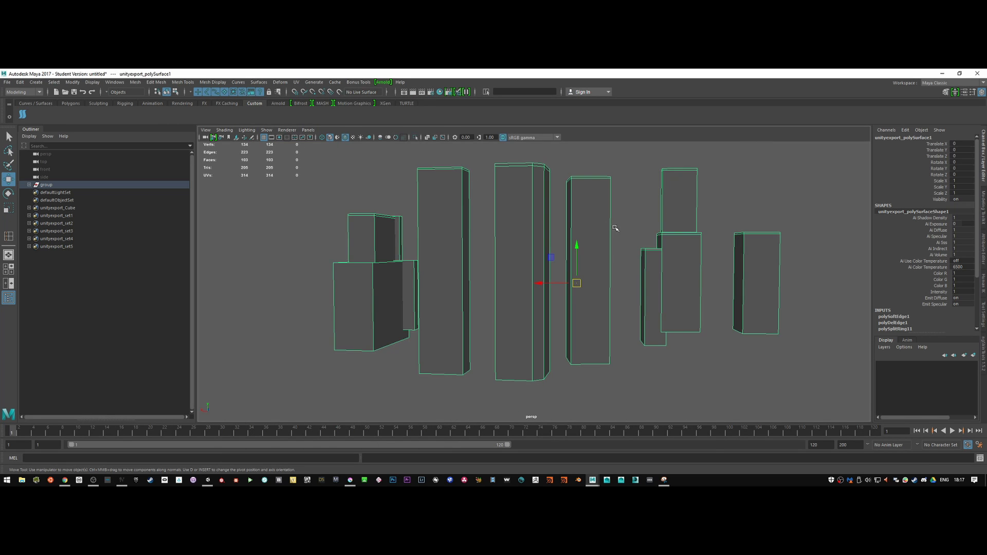
key(alt+Tab)
key(alt+Tab)
alt+drag(540, 231, 544, 245)
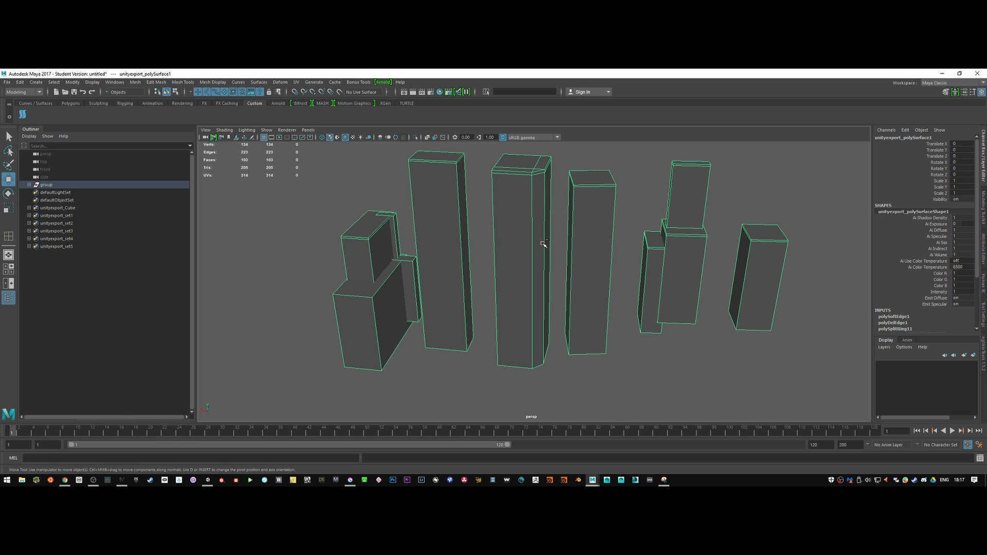
key(alt+Tab)
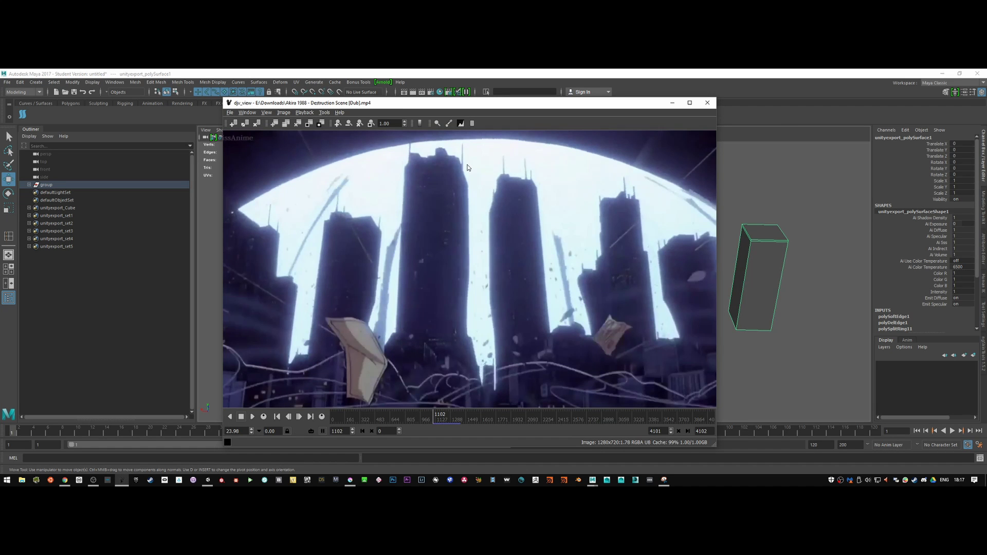
key(alt+Tab)
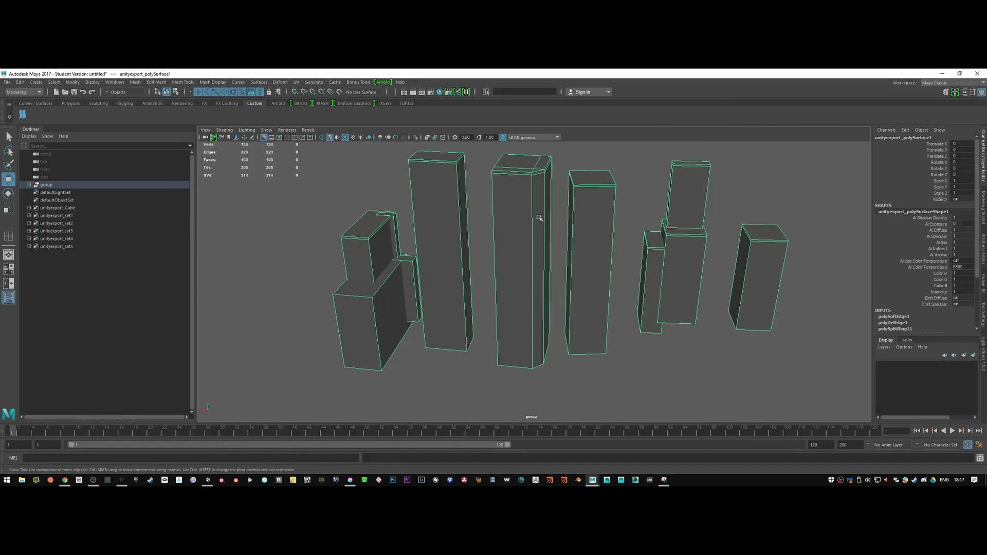
Step: Insert a vertical edge loop down the middle tower's chamfered corner face and push the new edge outward to round the corner
alt+drag(544, 230, 545, 232)
right_drag(533, 234, 493, 251)
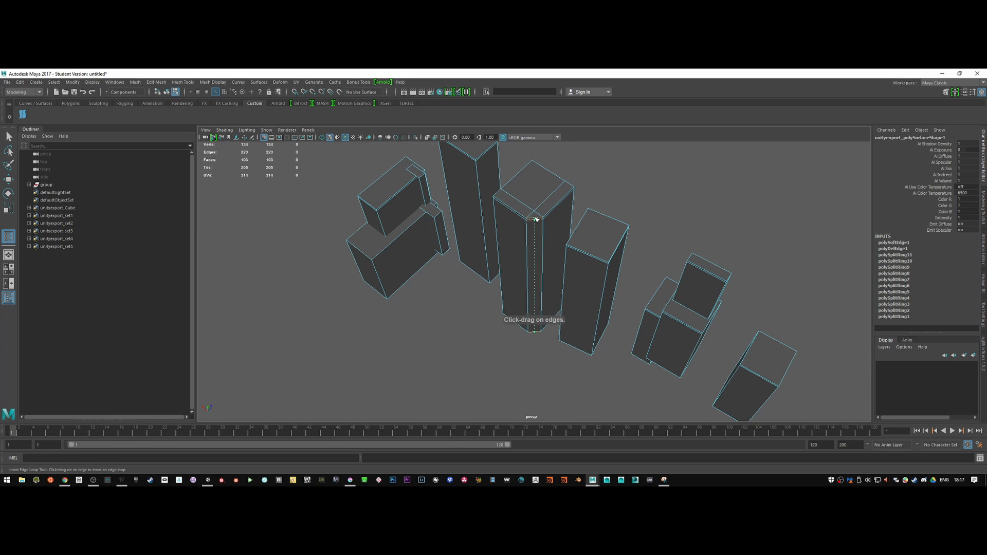
click(533, 220)
key(w)
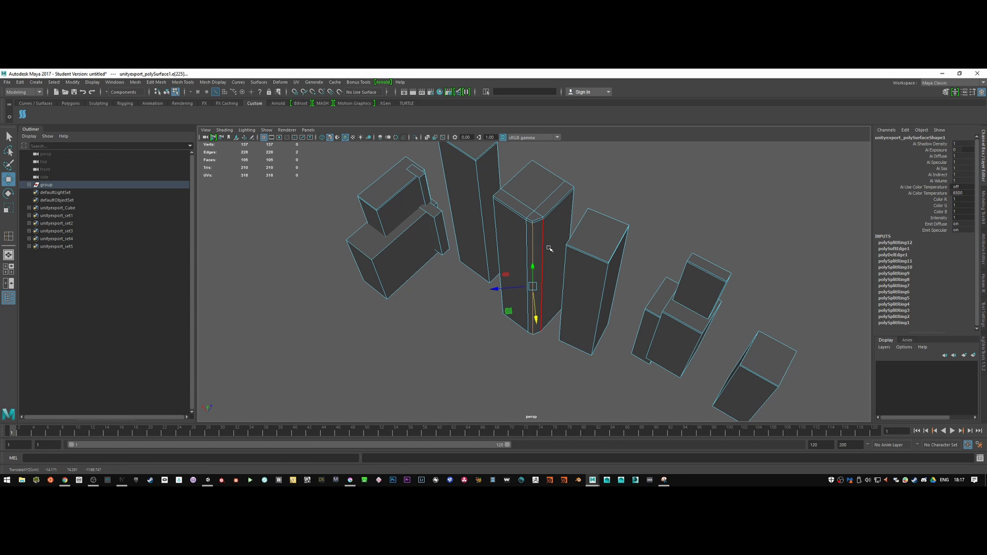
Step: Insert another vertical edge loop beside the middle tower's rounded corner
right_drag(545, 243, 545, 219)
key(y)
click(538, 222)
key(w)
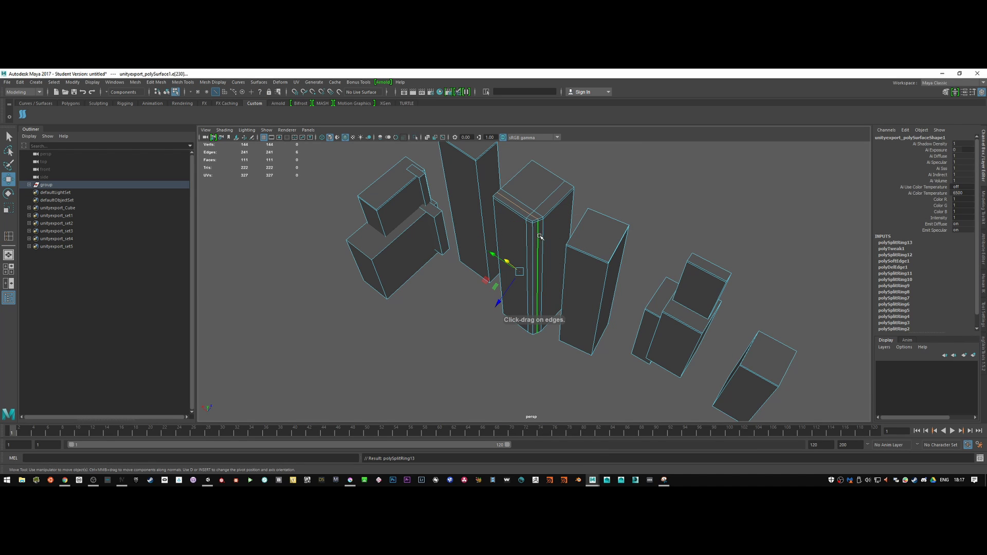
Step: Try moving the selected vertical edges at the middle tower's corner along their own axis, and undo the move
right_drag(536, 241, 581, 247)
alt+drag(526, 233, 549, 211)
ctrl+drag(474, 169, 530, 334)
drag(533, 282, 560, 267)
key(ctrl+z)
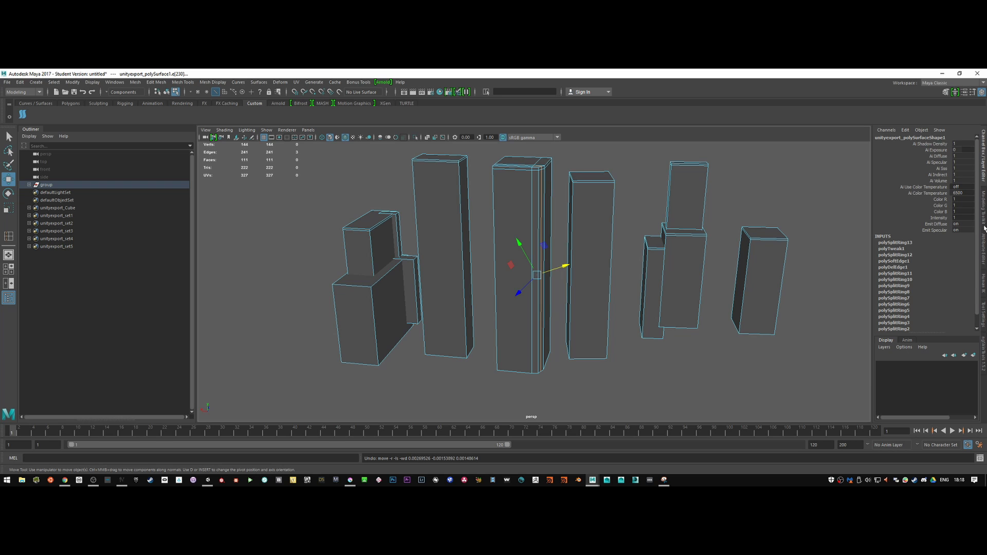
Step: Set the Move tool's axis orientation to World and inspect the selected edges at the middle tower's corner
click(985, 256)
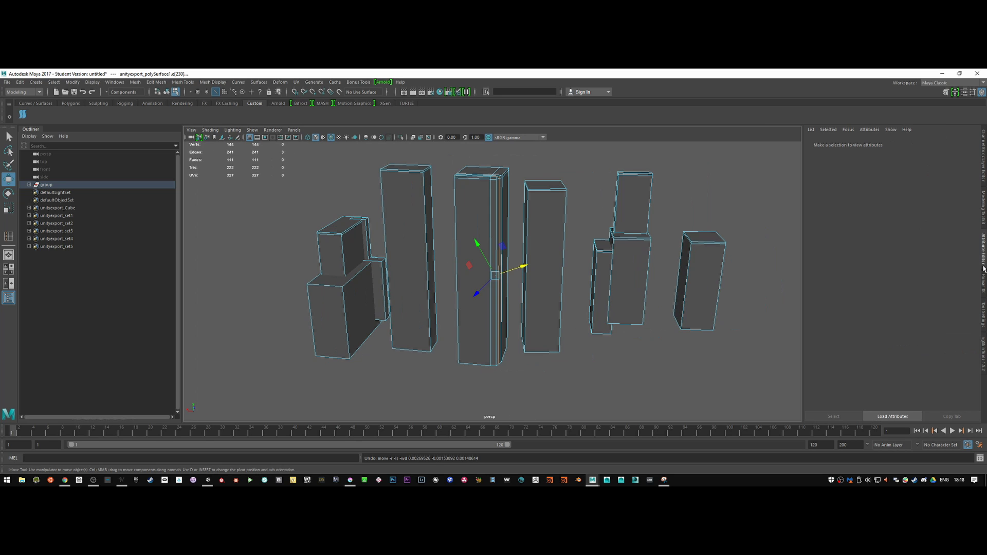
click(983, 314)
click(881, 152)
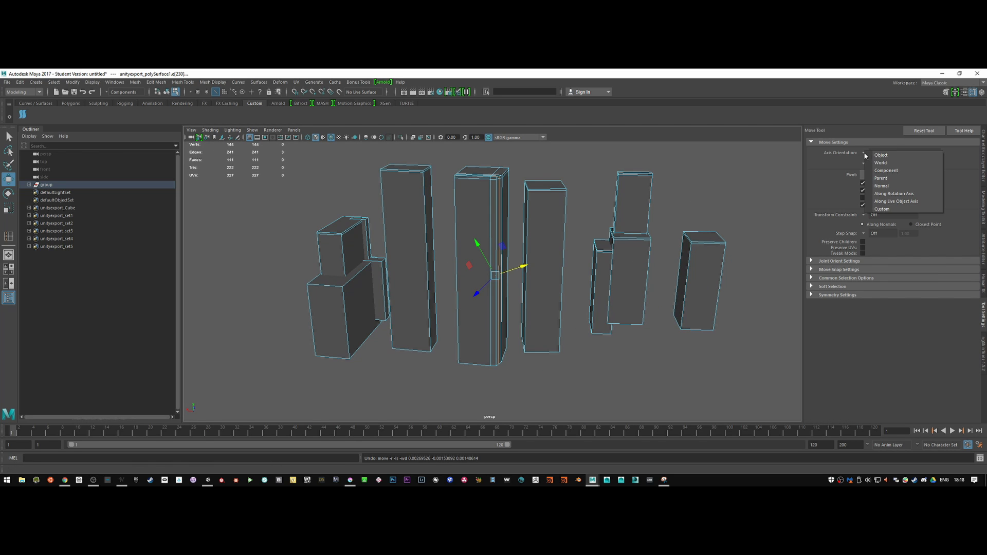
click(880, 161)
scroll(580, 249, up, 8)
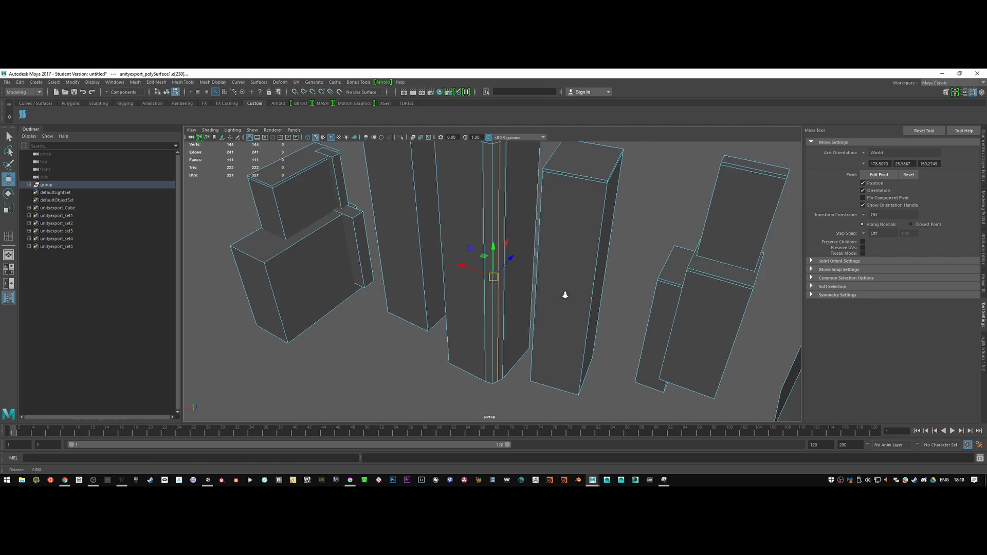
click(503, 253)
scroll(542, 269, down, 10)
alt+drag(542, 269, 521, 272)
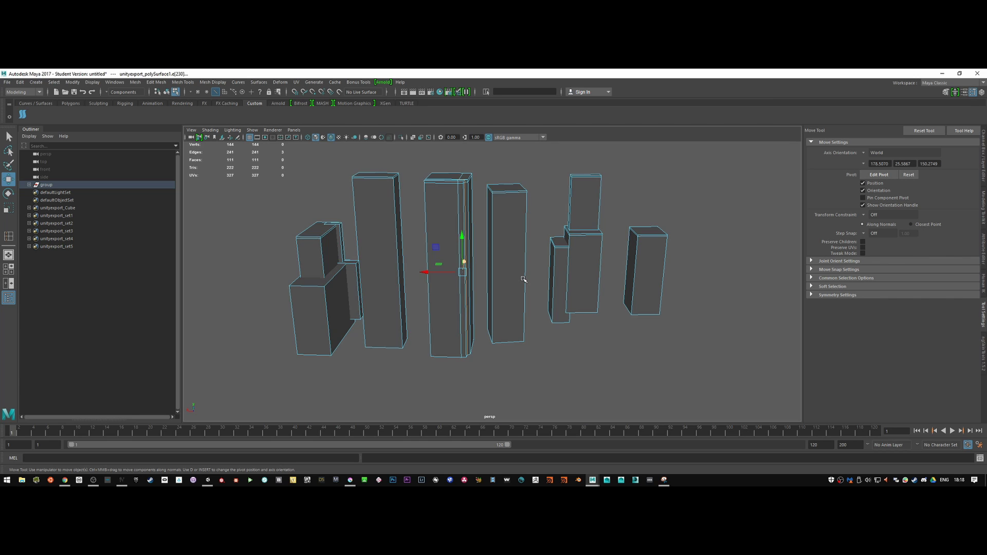
Step: Check the Akira reference frame and insert vertical edge loops on both sides of the front corner of the tower right of the middle one
key(alt+Tab)
key(alt+Tab)
alt+drag(532, 277, 509, 265)
right_drag(517, 253, 482, 261)
click(523, 224)
alt+drag(522, 224, 528, 255)
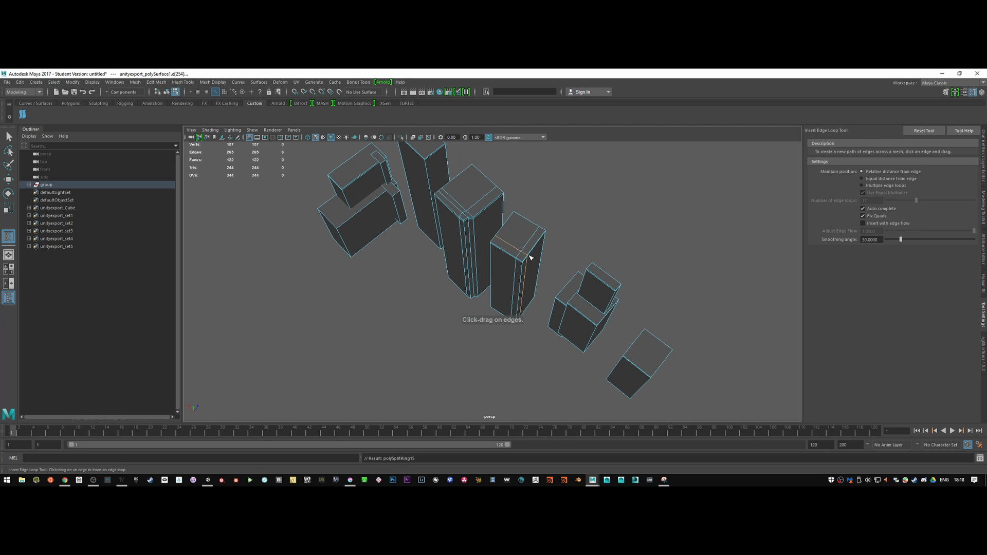
Step: Delete the corner edge between that tower's two new vertical loops to chamfer it, and return to object mode
key(w)
right_drag(529, 255, 528, 234)
click(520, 299)
shift+right_drag(519, 297, 578, 297)
alt+drag(578, 297, 523, 245)
right_drag(522, 245, 553, 235)
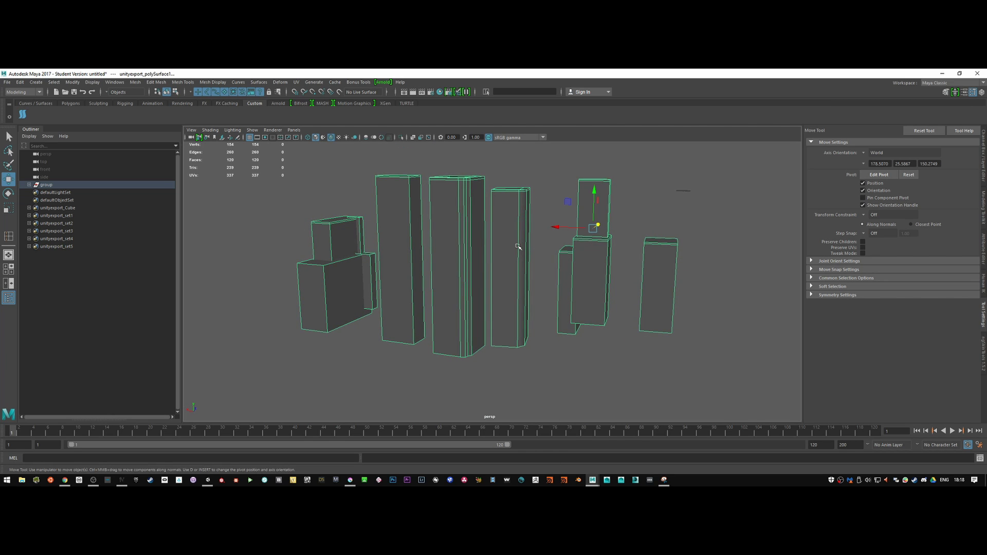
Step: Compare the rightmost building with its counterpart in the Akira reference frame in djv_view
alt+drag(599, 259, 596, 264)
key(alt+Tab)
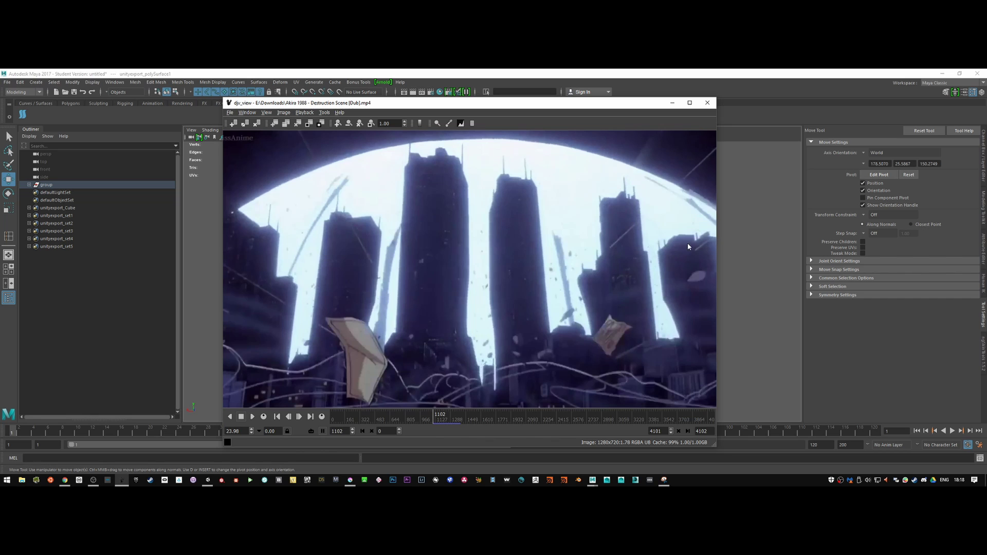
key(alt+Tab)
alt+drag(645, 280, 641, 249)
Step: Bevel the front vertical edge of the rightmost building with a reduced fraction, and return to object mode
right_drag(645, 254, 647, 236)
key(alt+Tab)
key(alt+Tab)
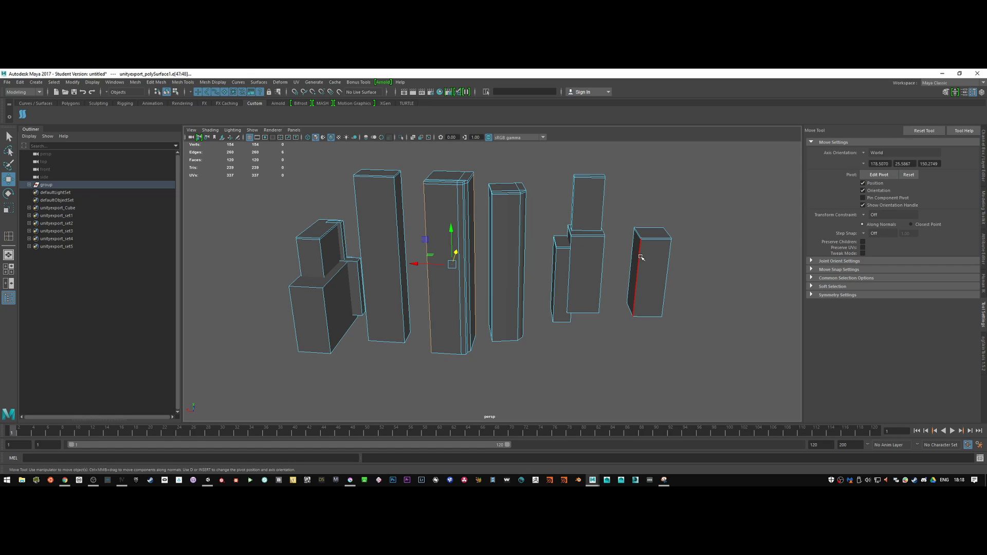
click(639, 256)
alt+drag(647, 262, 653, 266)
shift+right_click(655, 269)
click(696, 267)
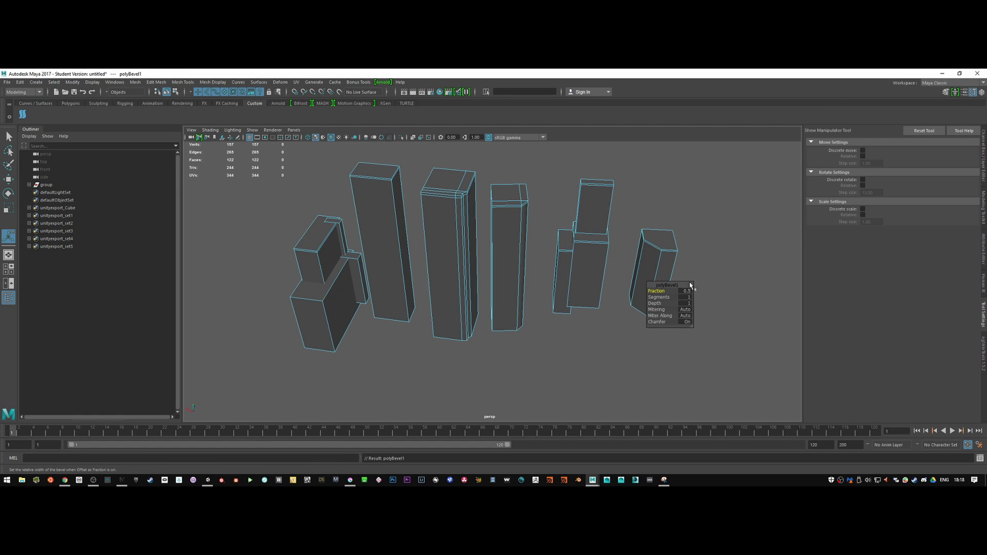
mouse_move(666, 291)
mouse_down()
mouse_move(656, 291)
mouse_move(665, 293)
mouse_up()
right_drag(668, 260, 709, 244)
alt+drag(655, 263, 465, 241)
Step: Check the middle tower in the Akira reference frame and insert a vertical edge loop beside its left front corner
key(alt+Tab)
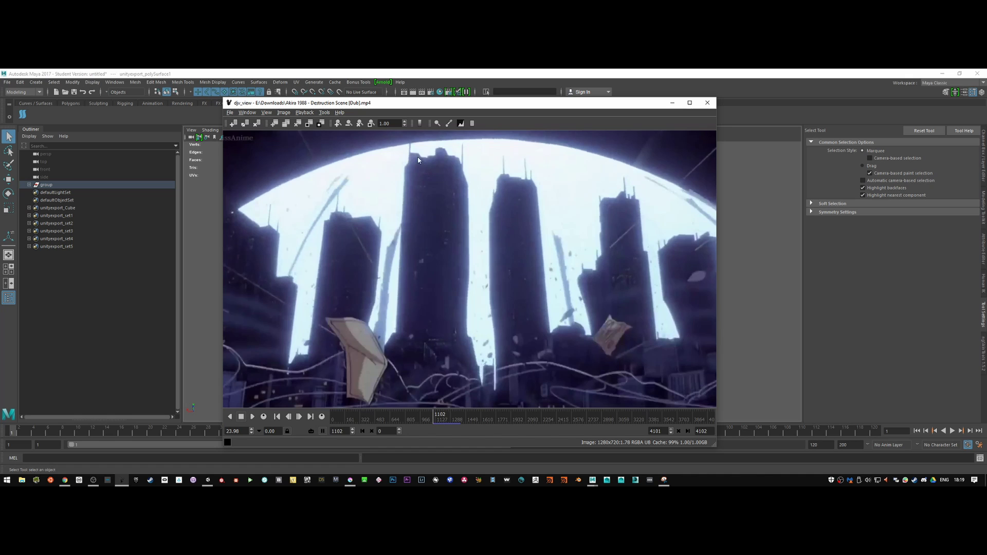
key(alt+Tab)
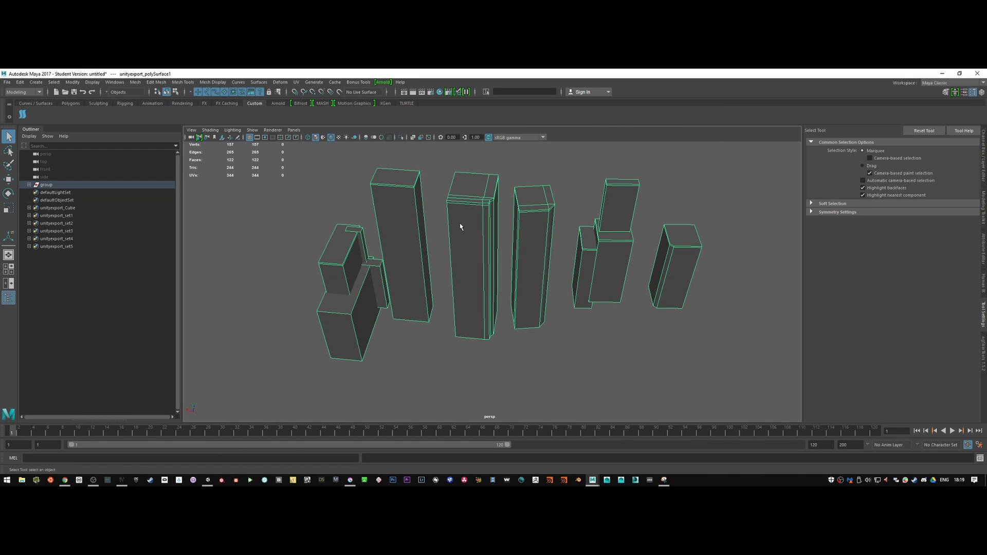
shift+right_drag(463, 222, 433, 230)
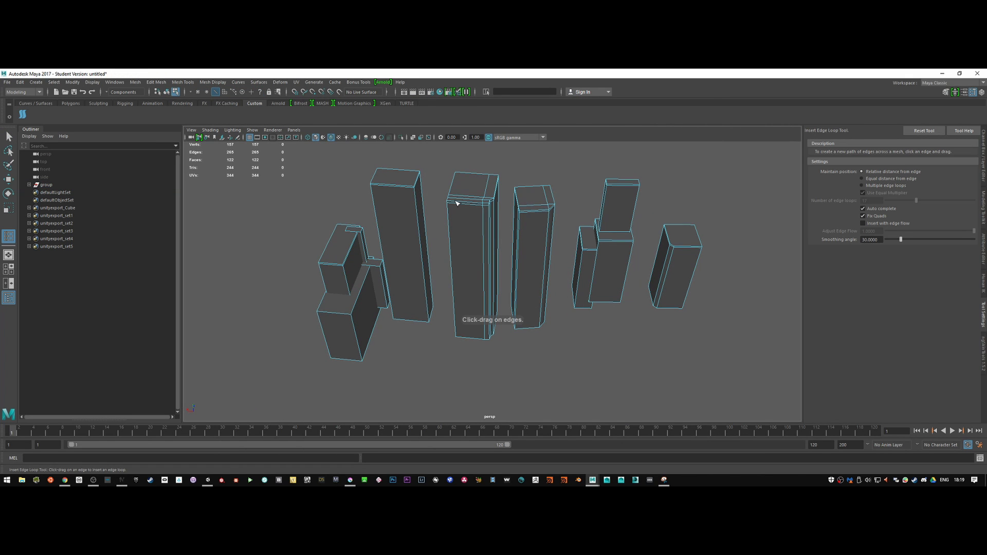
drag(454, 204, 460, 215)
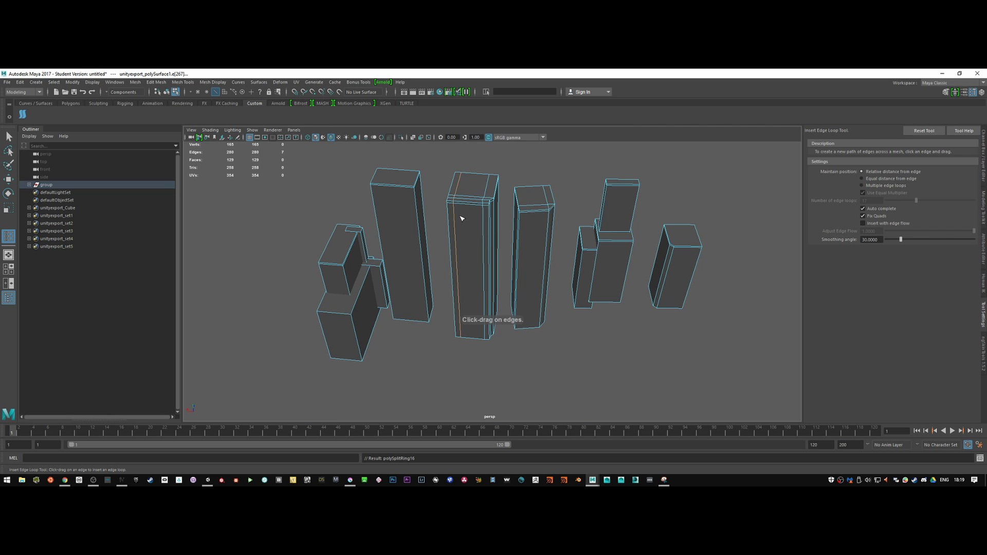
key(w)
Step: Delete the middle tower's left front corner edge to chamfer it, and return to object mode
right_drag(459, 211, 514, 218)
click(449, 220)
alt+drag(498, 229, 473, 221)
right_drag(474, 221, 506, 222)
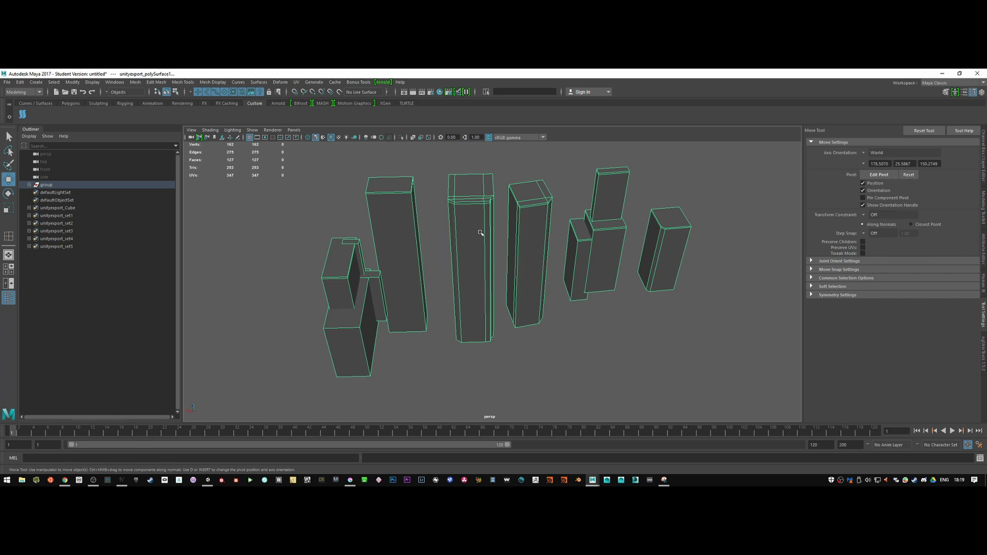
Step: Inspect the chamfered towers from other angles and compare them with the Akira reference frame in djv_view
alt+drag(481, 249, 414, 271)
key(alt+Tab)
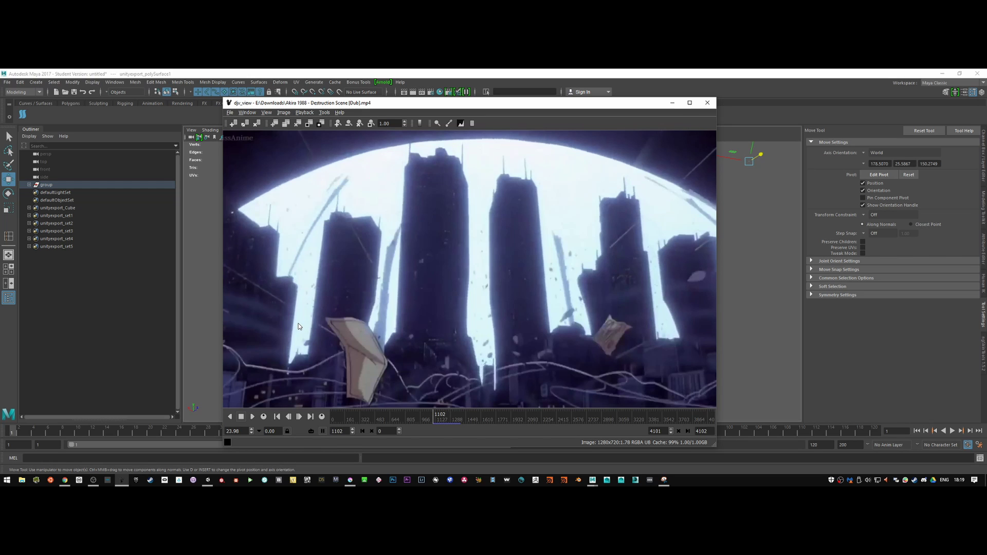
key(alt+Tab)
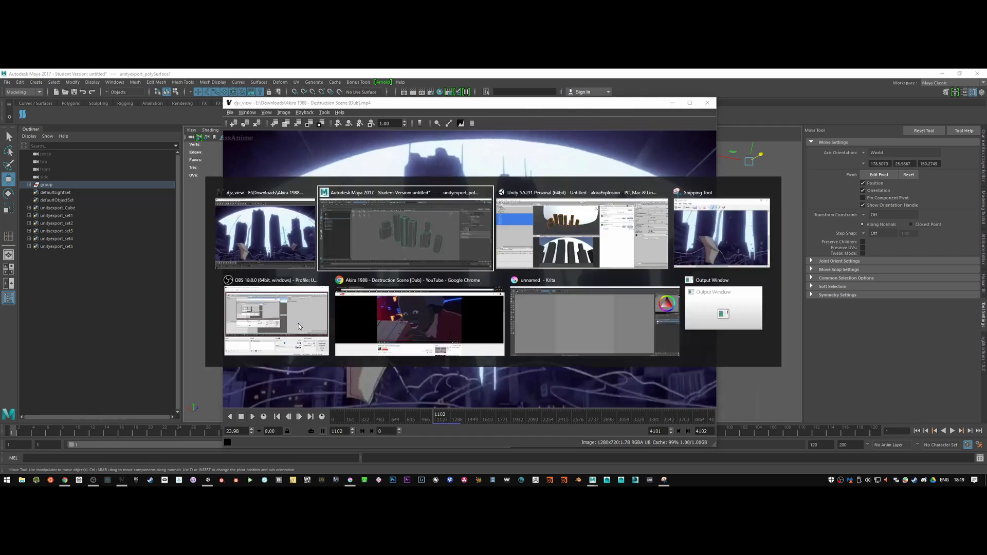
alt+drag(409, 264, 457, 260)
Step: Select the parent group of the building mesh, set its Scale X, Y and Z to 1, and frame it in the view
click(29, 185)
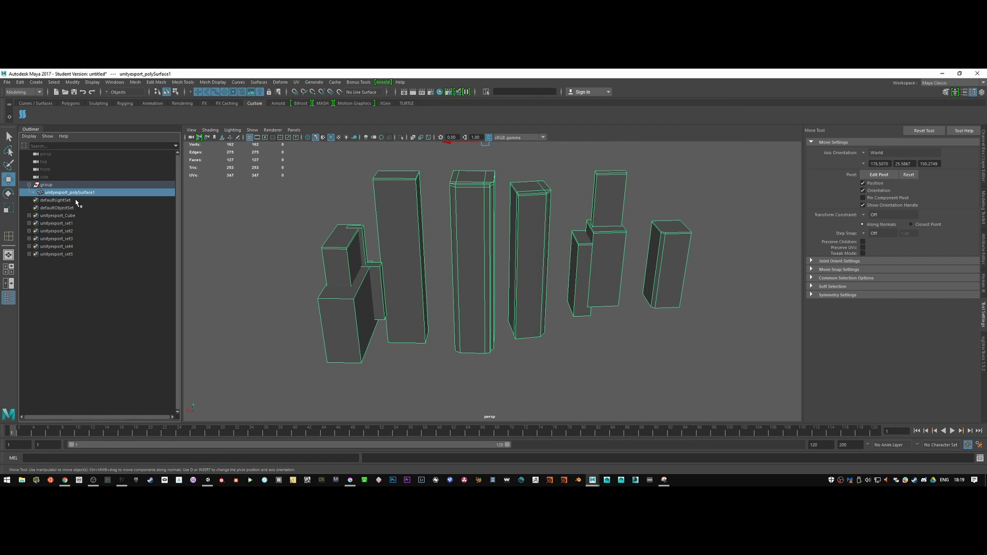
click(77, 186)
click(984, 175)
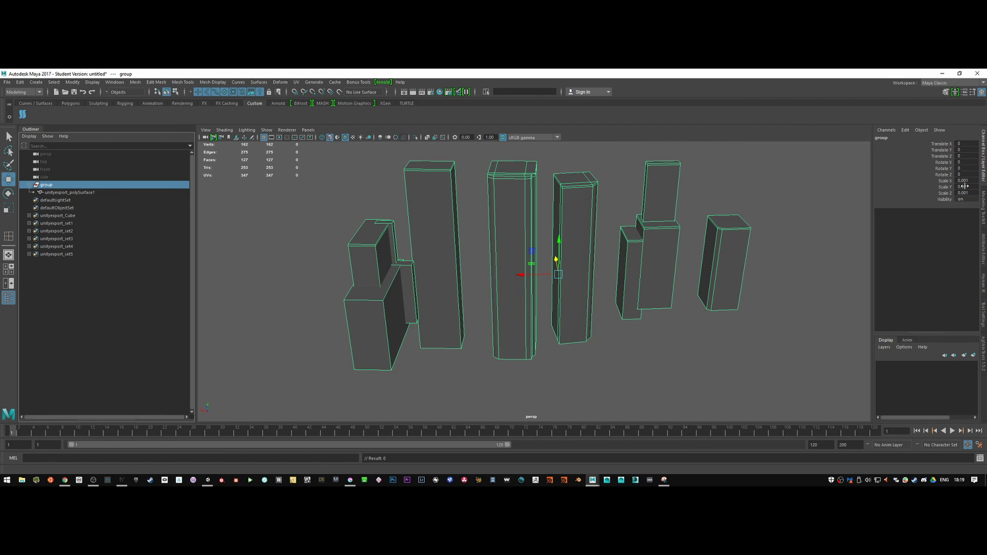
click(968, 181)
text(1)
key(Tab)
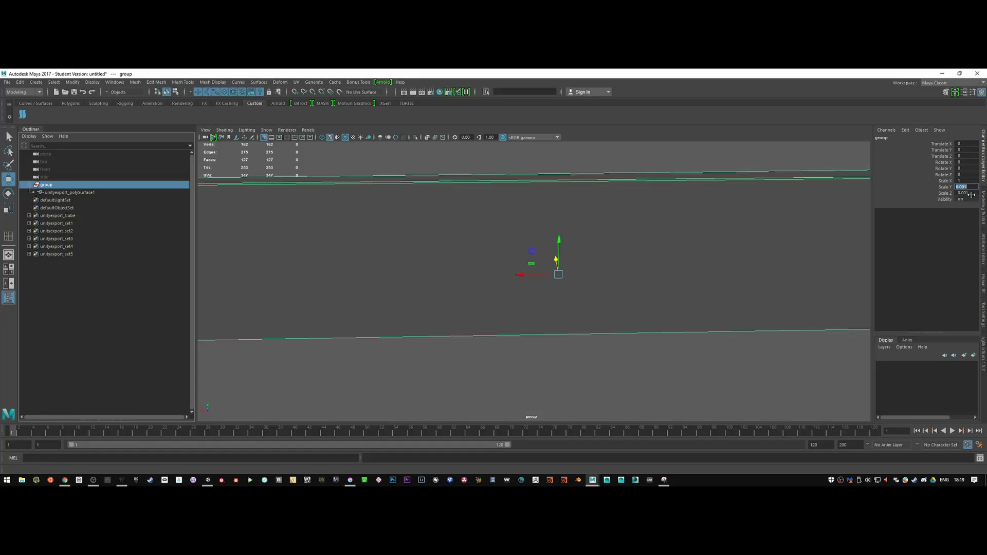
text(1)
key(Tab)
text(1)
key(Return)
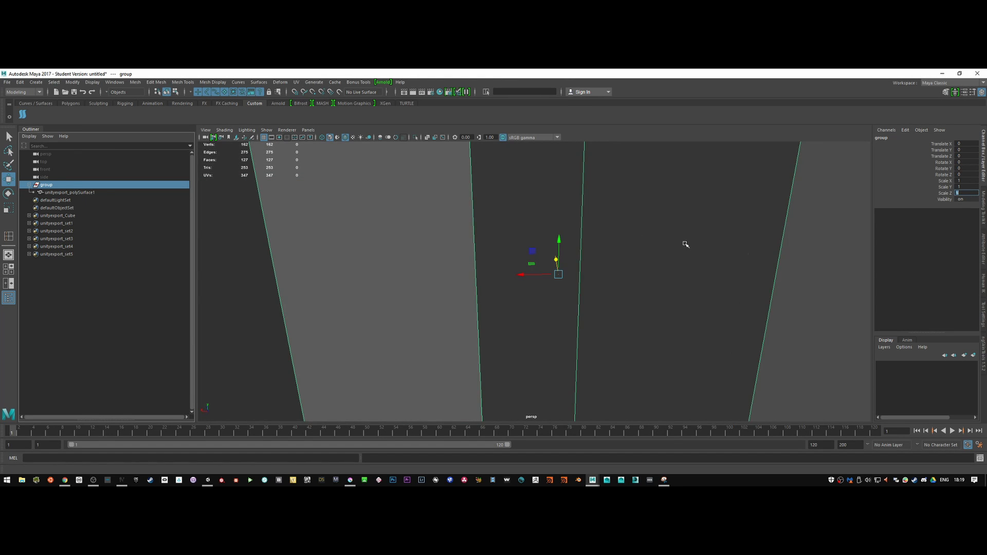
key(f)
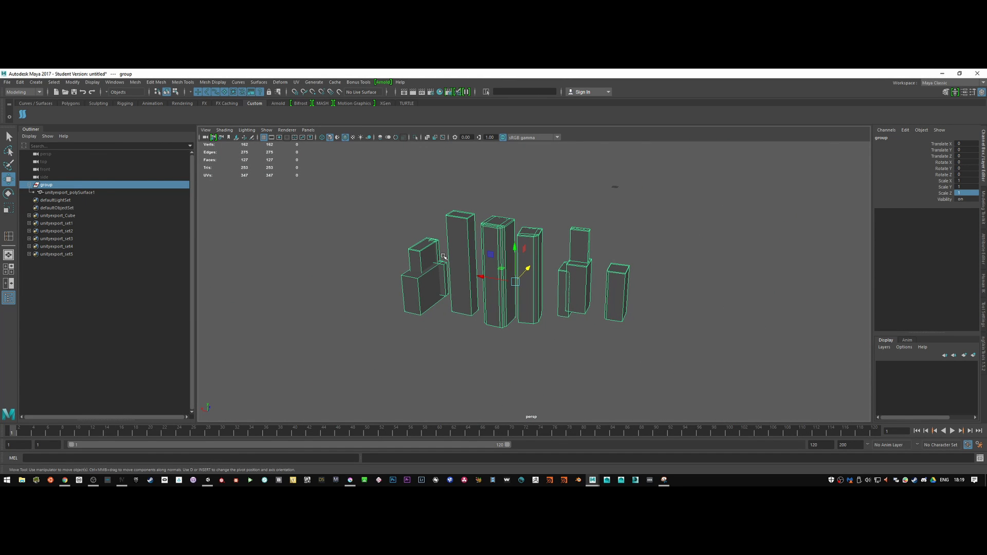
Step: Try to separate the selected group into individual building meshes, and clear the selection
shift+right_click(465, 259)
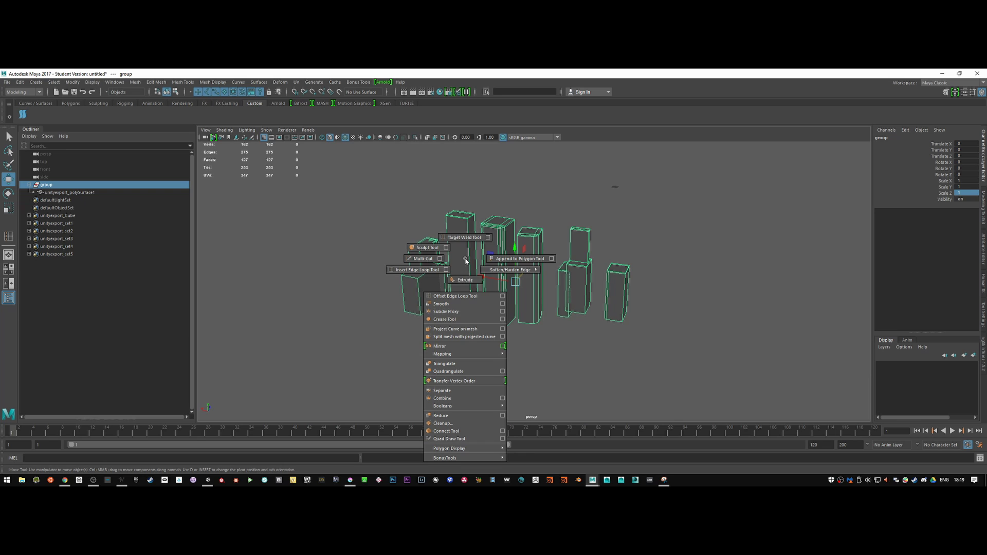
click(466, 390)
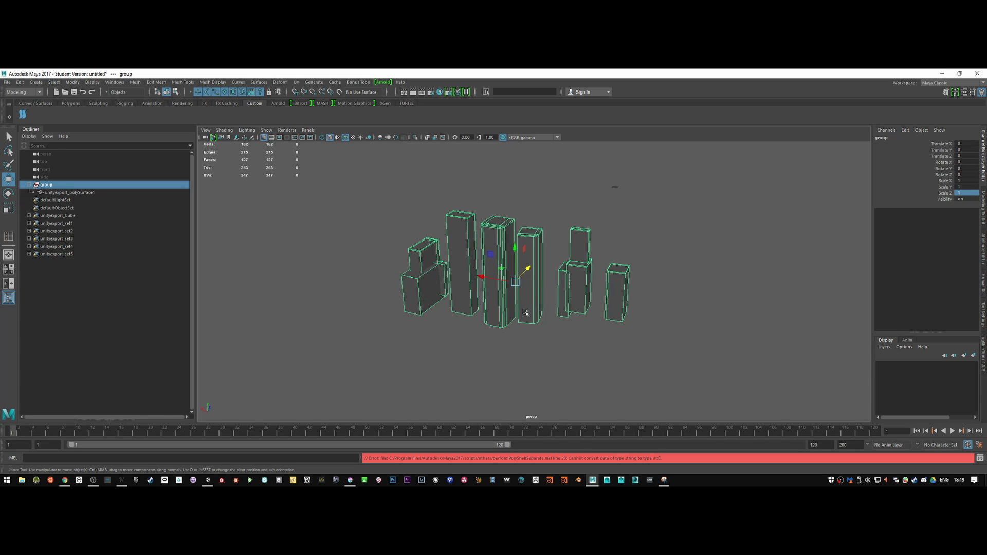
shift+right_drag(513, 298, 499, 412)
click(509, 361)
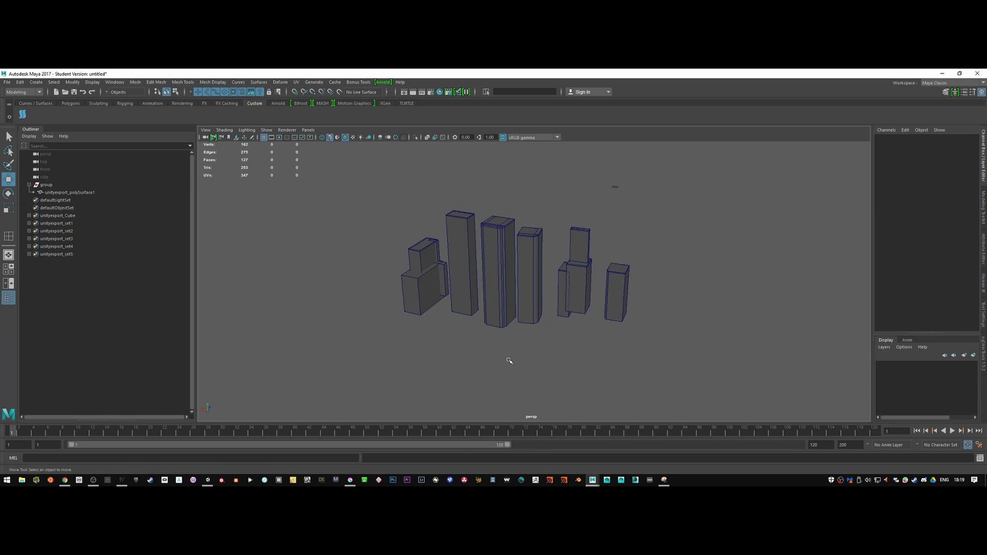
Step: Separate the unityexport_polySurface1 mesh into individual building meshes
click(506, 286)
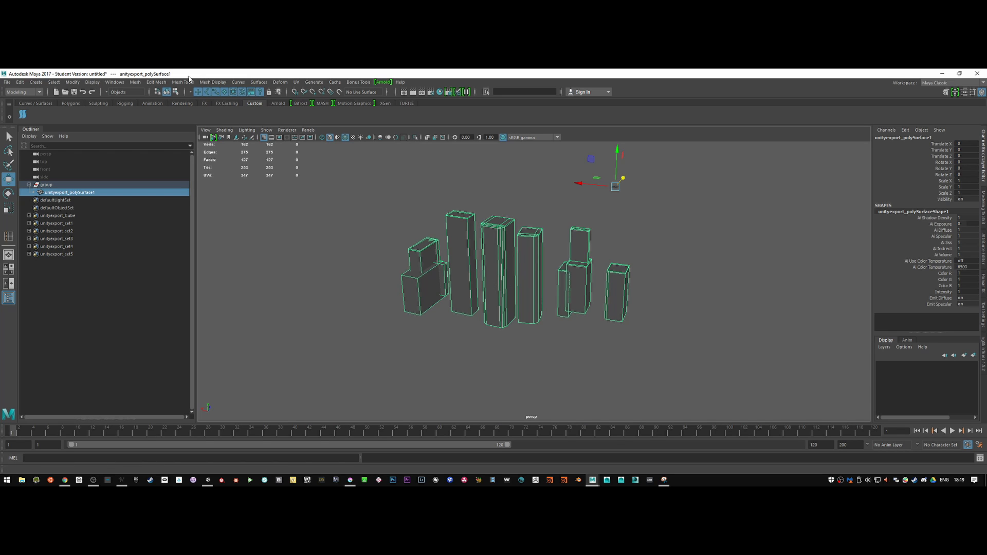
click(189, 84)
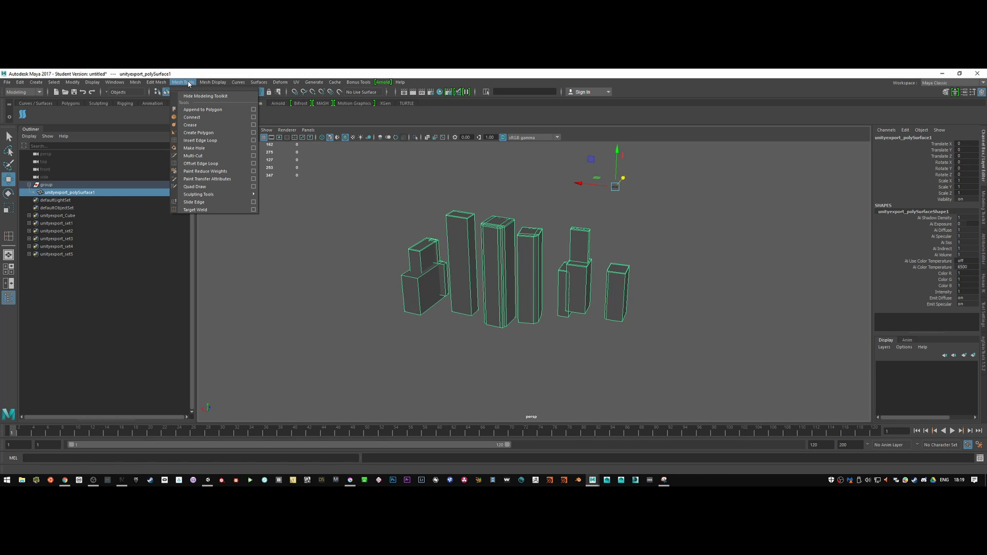
mouse_move(135, 82)
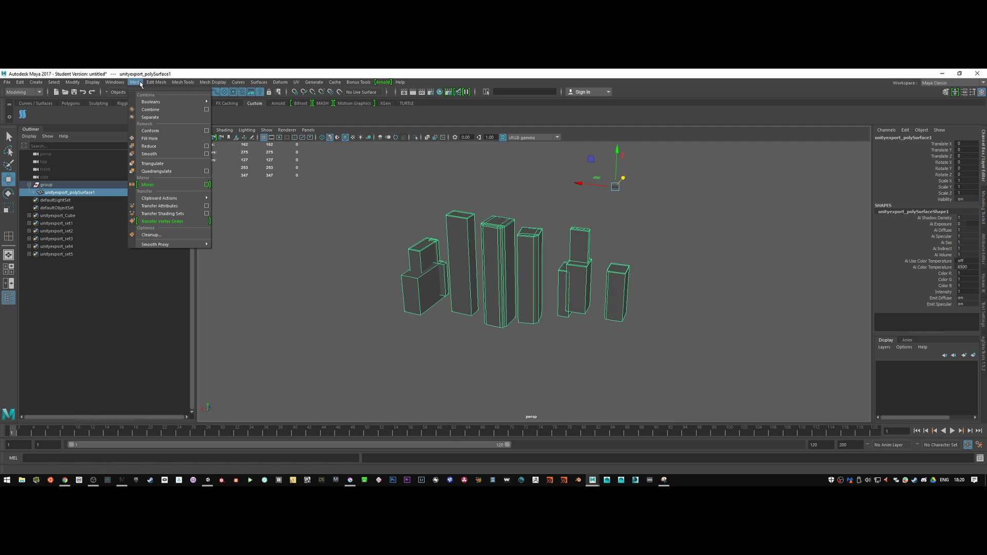
click(149, 118)
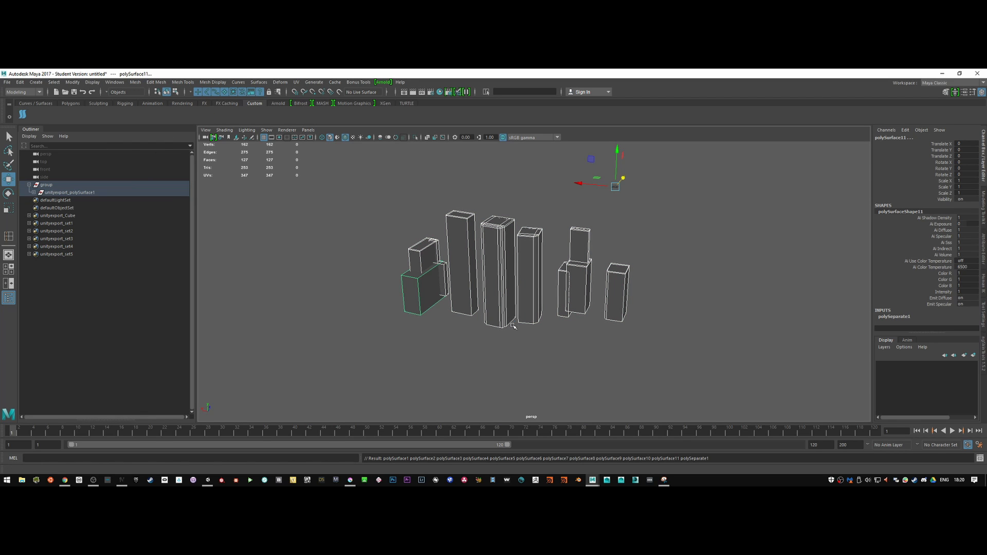
click(528, 200)
key(5)
mouse_move(528, 200)
alt+mouse_down()
mouse_move(377, 202)
mouse_move(747, 356)
alt+mouse_up()
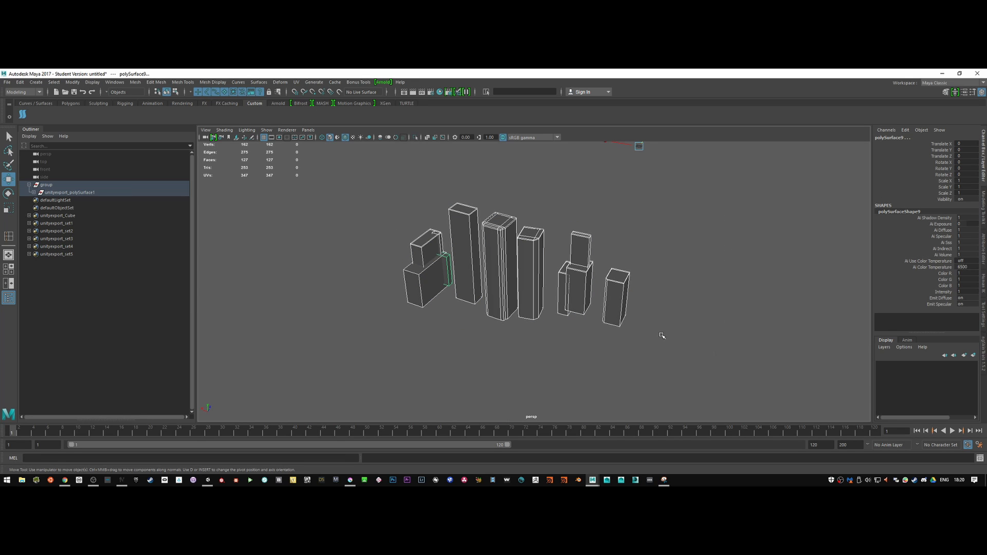
Step: Unparent unityexport_polySurface1 from its parent group, delete the empty group, and expand the unparented node's children
click(54, 193)
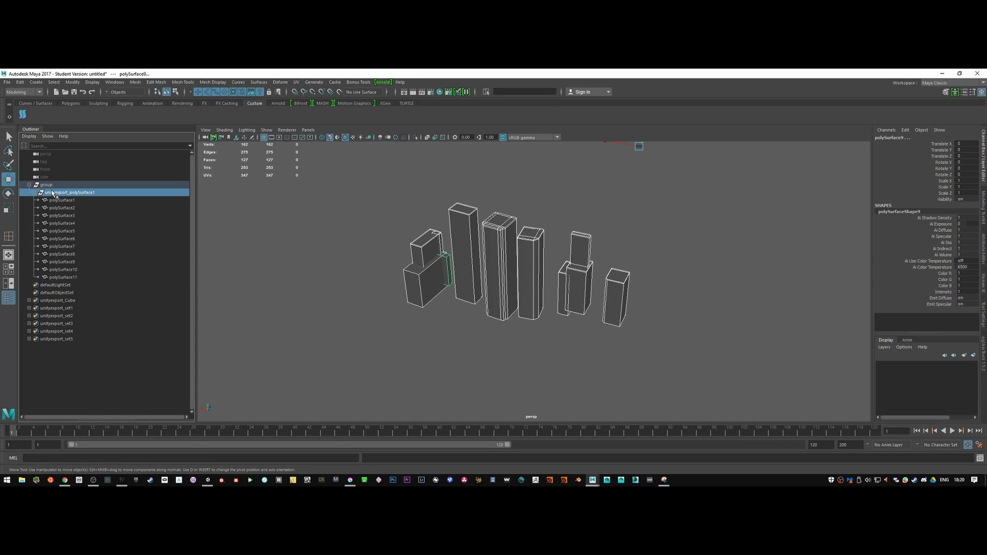
key(shift+p)
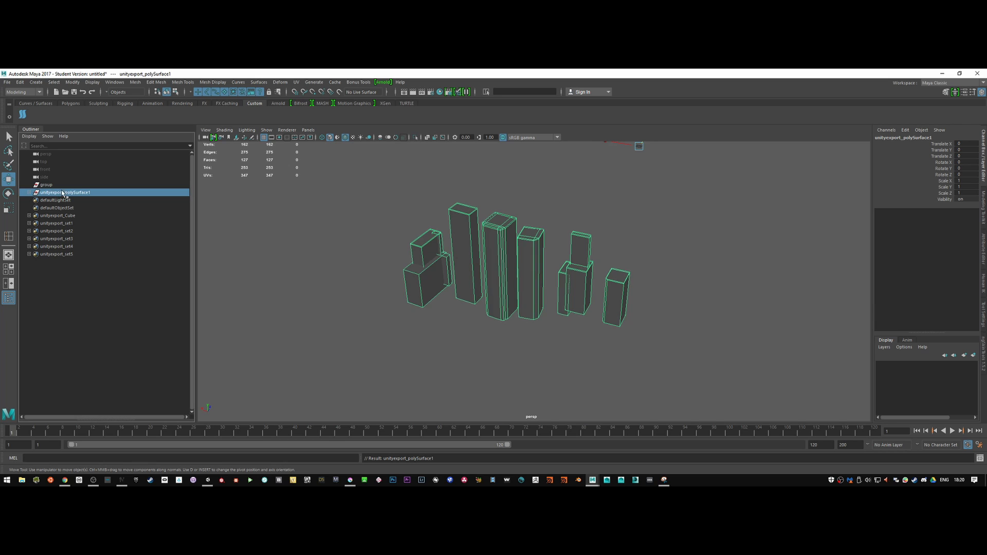
click(47, 185)
key(Delete)
click(29, 185)
Step: Rename the unityexport_polySurface1 group as buildings
double_click(61, 185)
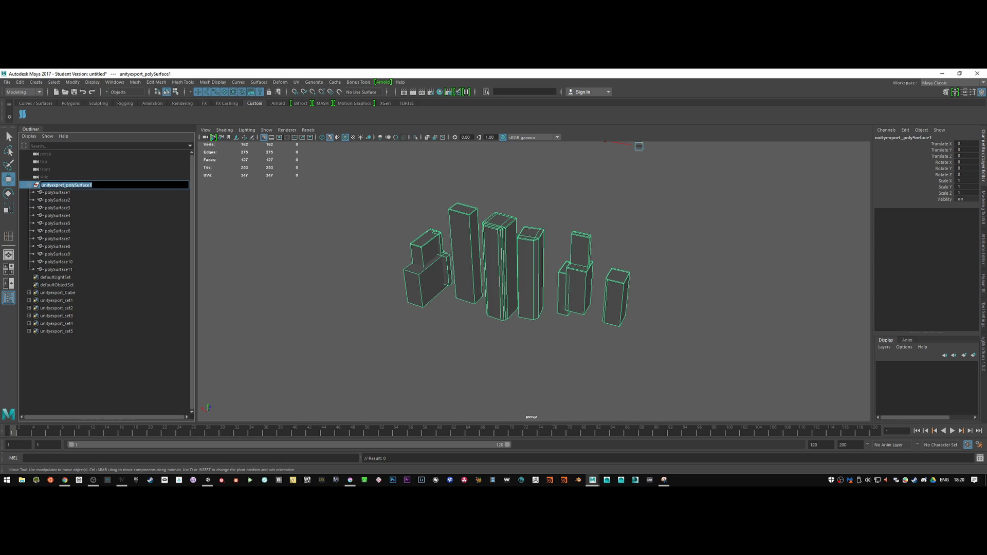
text(bu8ildings)
key(Return)
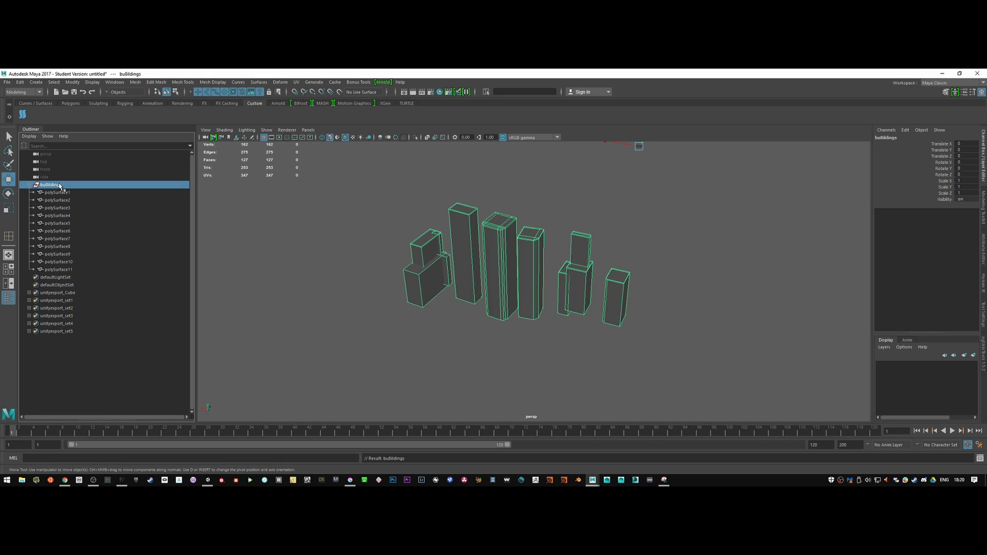
double_click(56, 186)
click(54, 185)
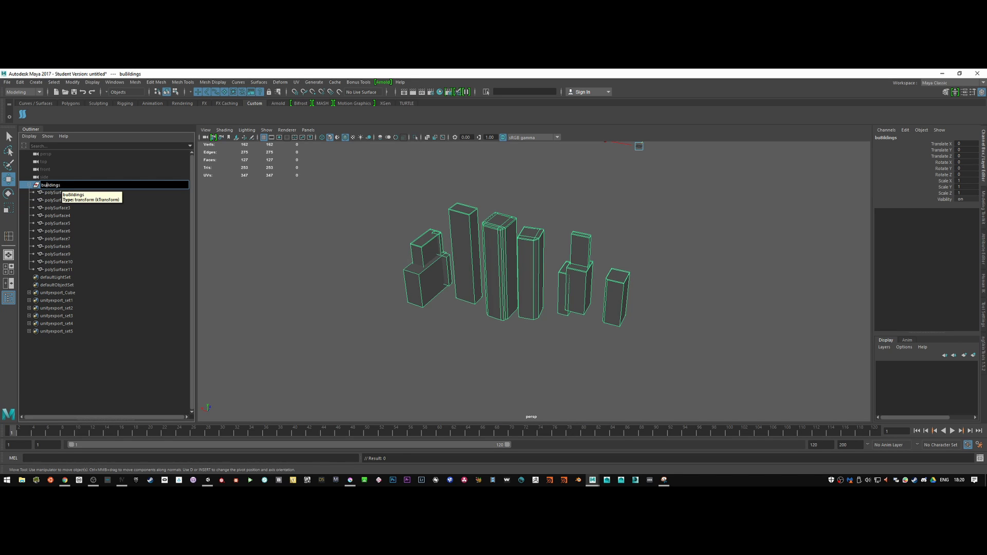
key(Return)
Step: Export the selected buildings group to the akiraExplosion Assets folder as an FBX file named buildings
click(8, 83)
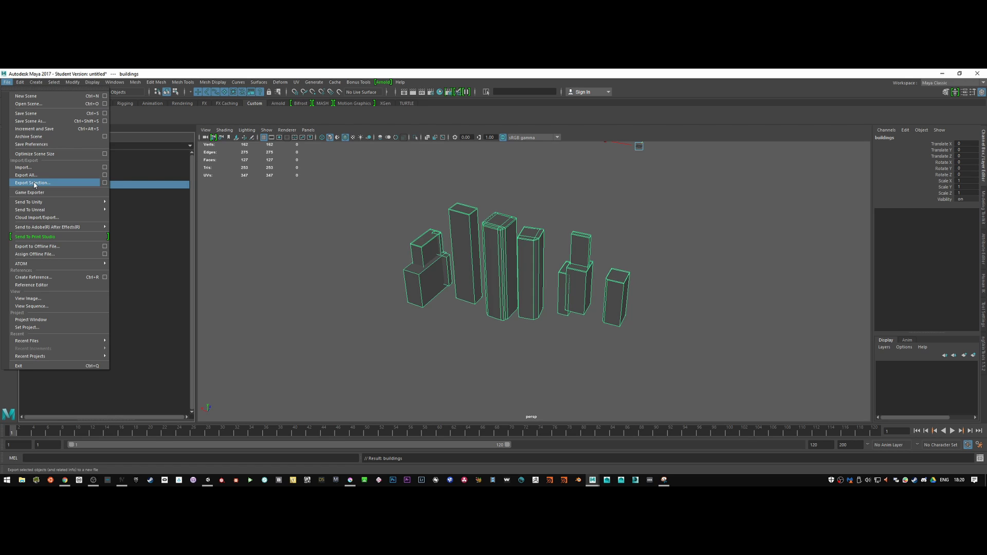
click(23, 183)
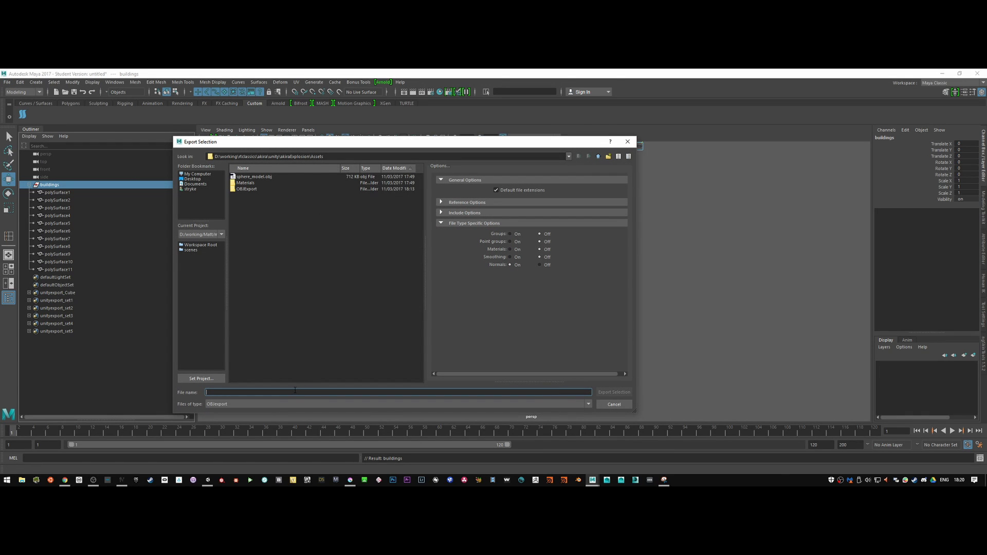
click(301, 405)
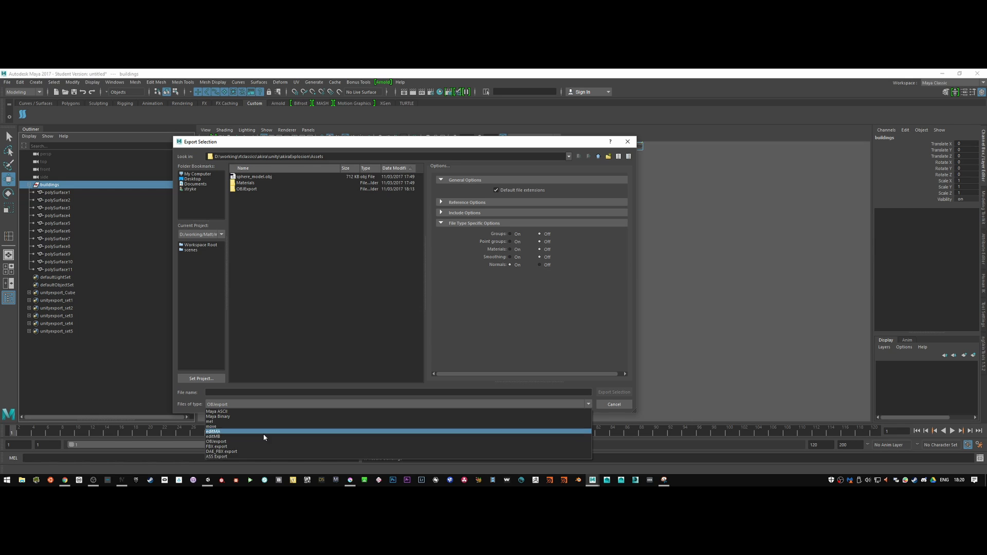
click(246, 448)
click(267, 395)
text(b)
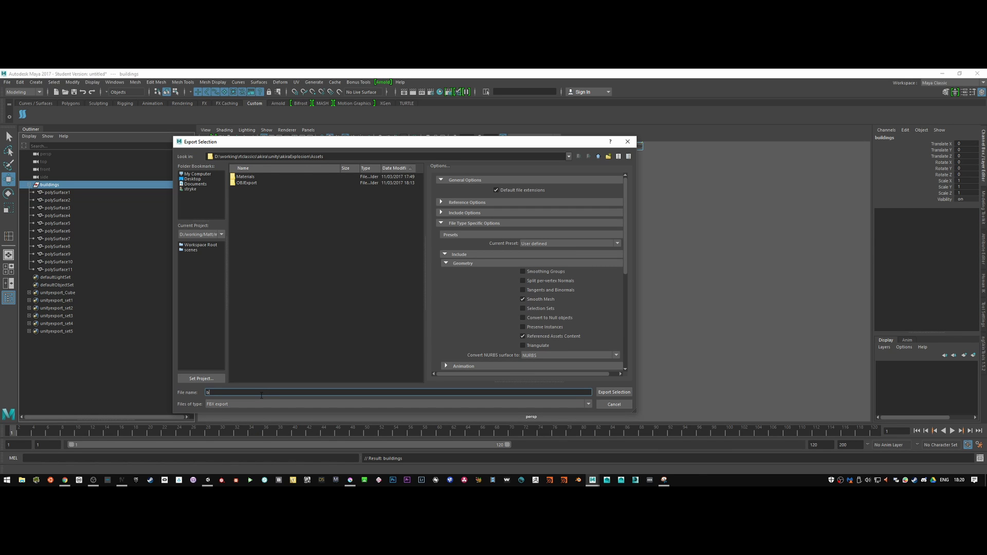
key(Return)
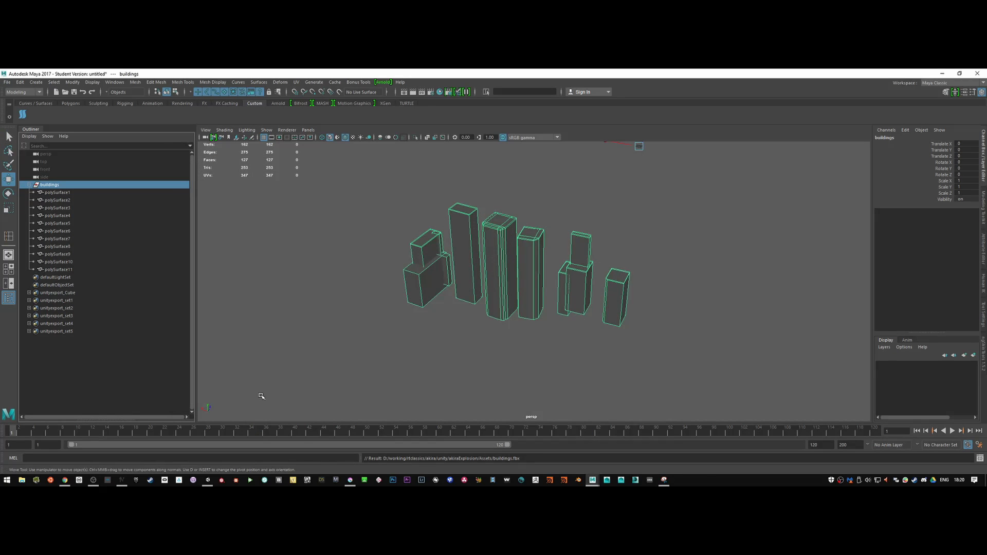
Step: Switch to Unity, get the reference viewer out of the way, and add the buildings asset to the scene
click(943, 74)
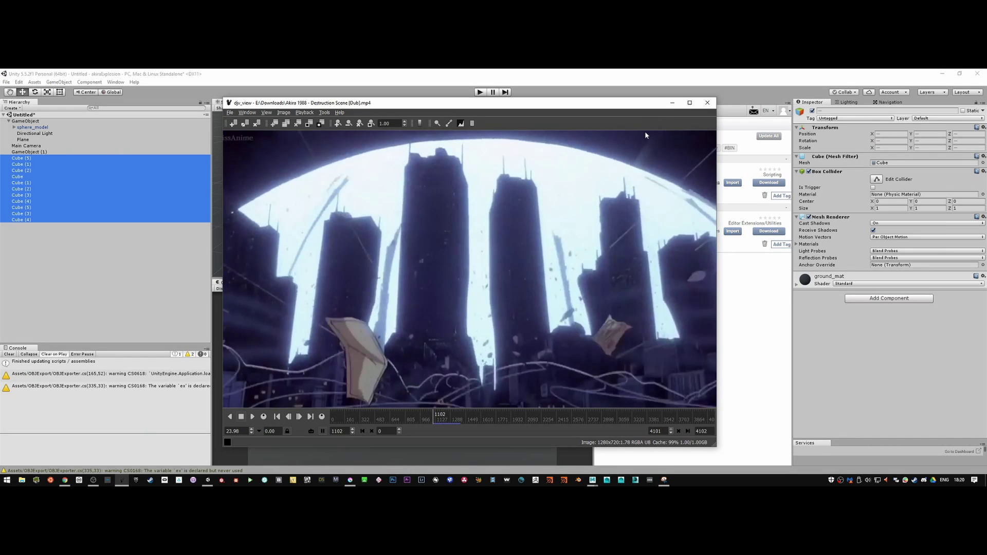
click(672, 102)
click(610, 102)
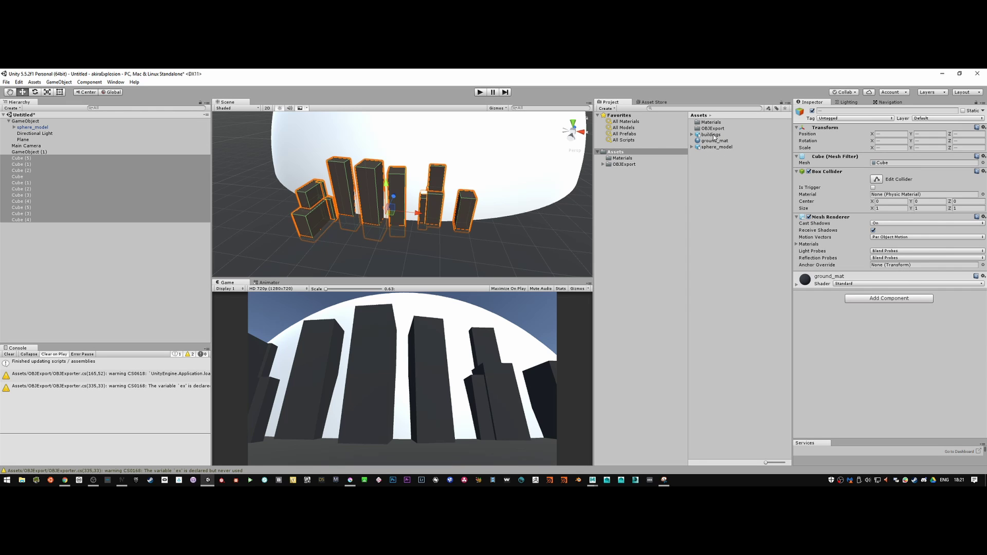
drag(713, 137, 495, 244)
scroll(513, 255, down, 10)
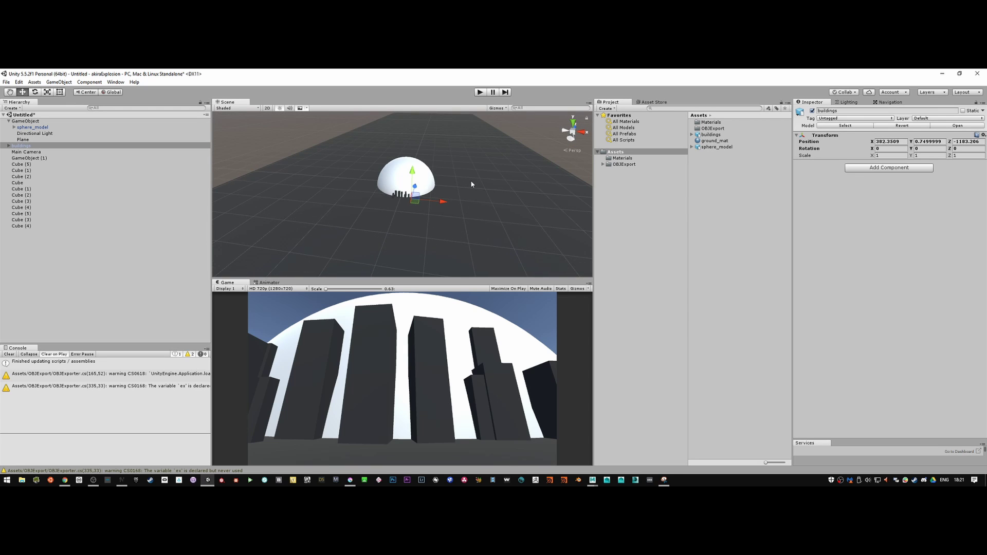
Step: Frame the imported buildings model and move it close to the existing cube towers
key(f)
alt+right_drag(472, 184, 349, 193)
alt+drag(350, 192, 553, 159)
key(r)
key(w)
drag(313, 186, 373, 190)
key(r)
key(w)
Step: Set the buildings model's scale to 100 on X, Y and Z and align it with the cube towers at position 0, -1, 0
click(898, 156)
text(100)
key(Tab)
text(100)
key(Tab)
text(100)
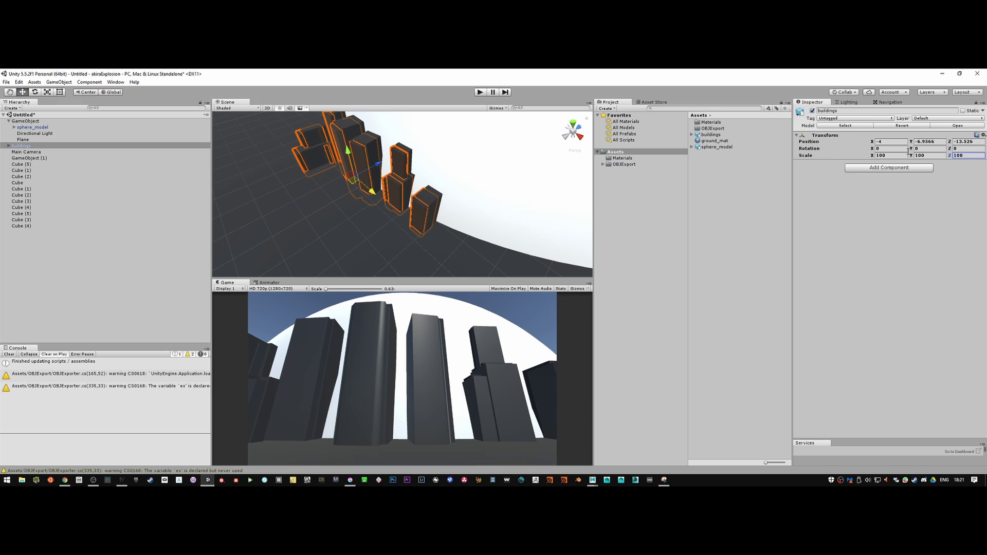
alt+drag(422, 190, 390, 235)
drag(363, 205, 405, 242)
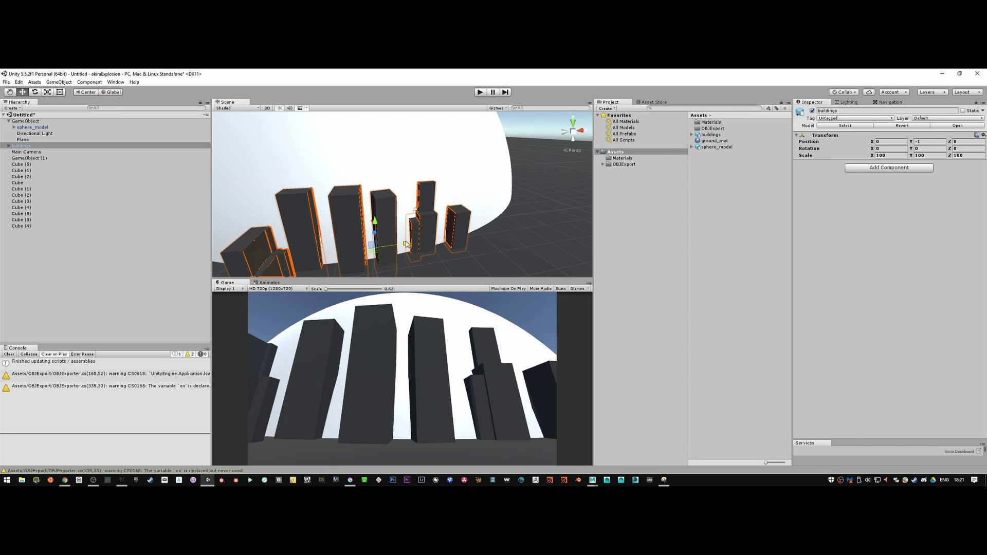
Step: Delete all the placeholder Cube objects from the scene, leaving out GameObject (1)
click(28, 157)
key(Down)
key(Up)
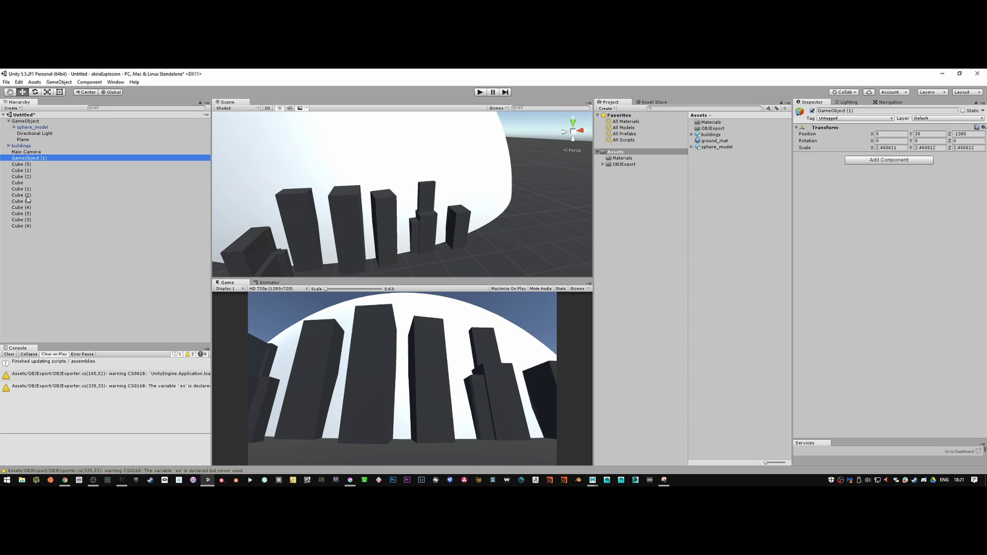
shift+click(27, 226)
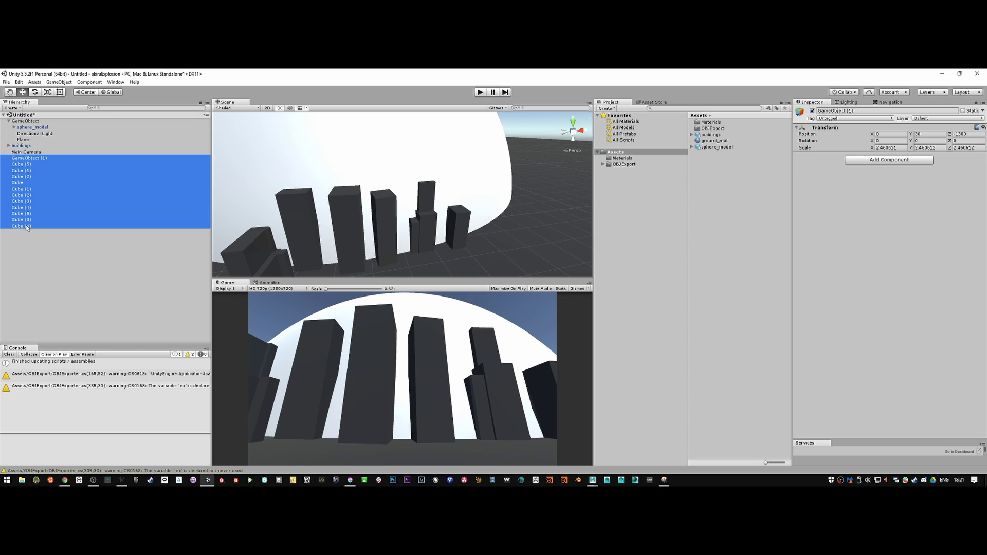
ctrl+click(36, 158)
key(Delete)
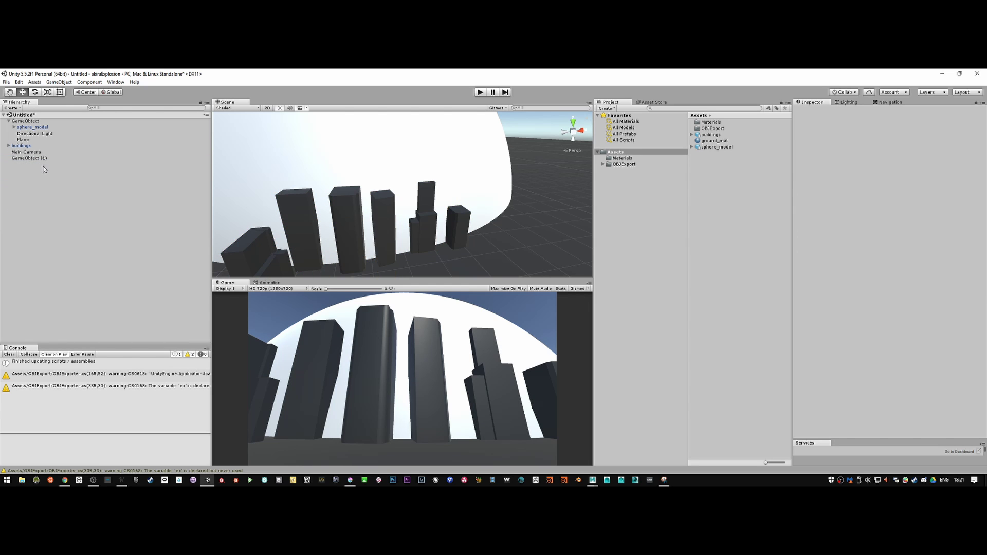
Step: Select the buildings model, examine its towers from the front, and expand its child surfaces in the hierarchy
click(57, 158)
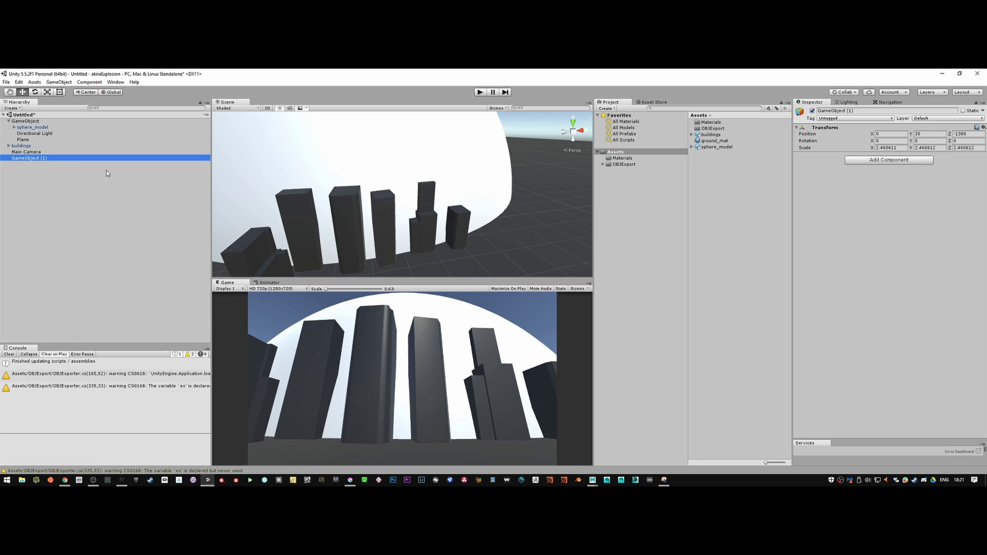
click(29, 152)
click(23, 146)
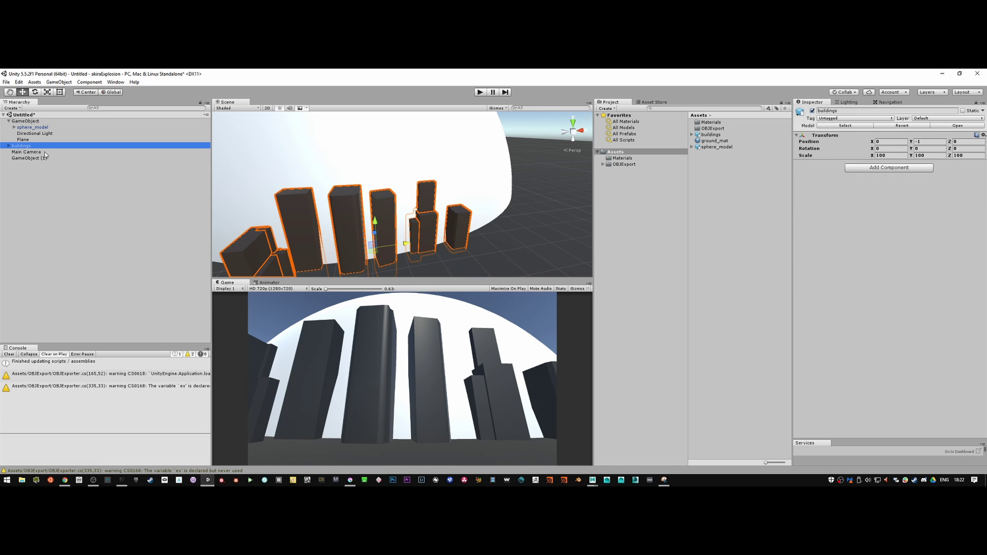
alt+drag(475, 224, 426, 192)
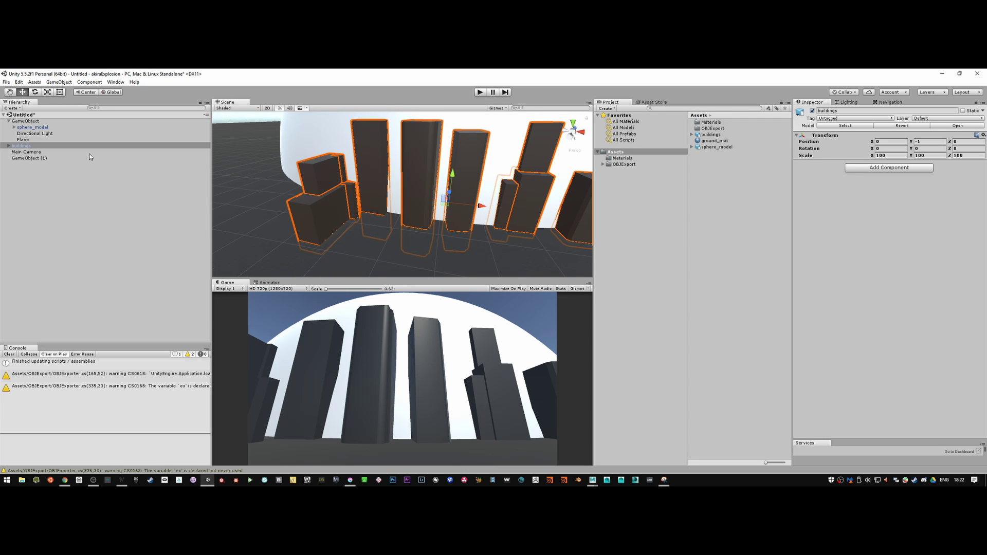
click(9, 146)
alt+drag(289, 206, 325, 201)
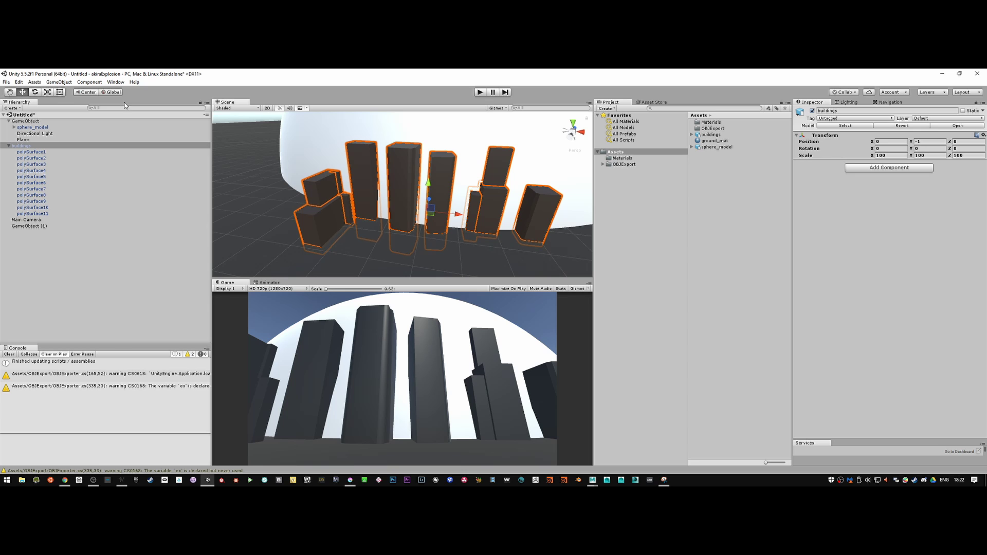
Step: Add a cube to the scene, scale it to about 6.97, and move it to the low building beside the towers
click(58, 82)
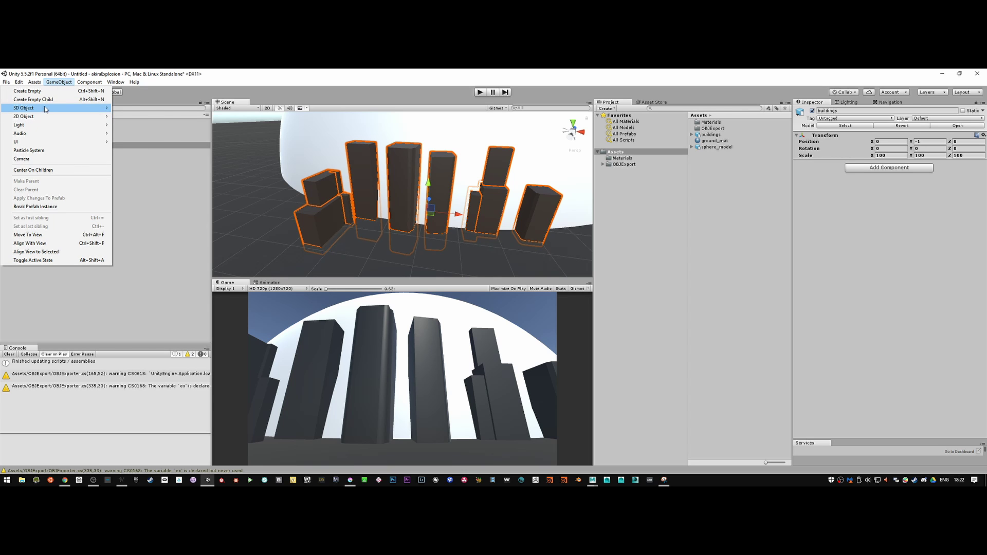
mouse_move(45, 109)
click(128, 108)
scroll(354, 223, up, 2)
drag(429, 200, 306, 229)
key(r)
key(w)
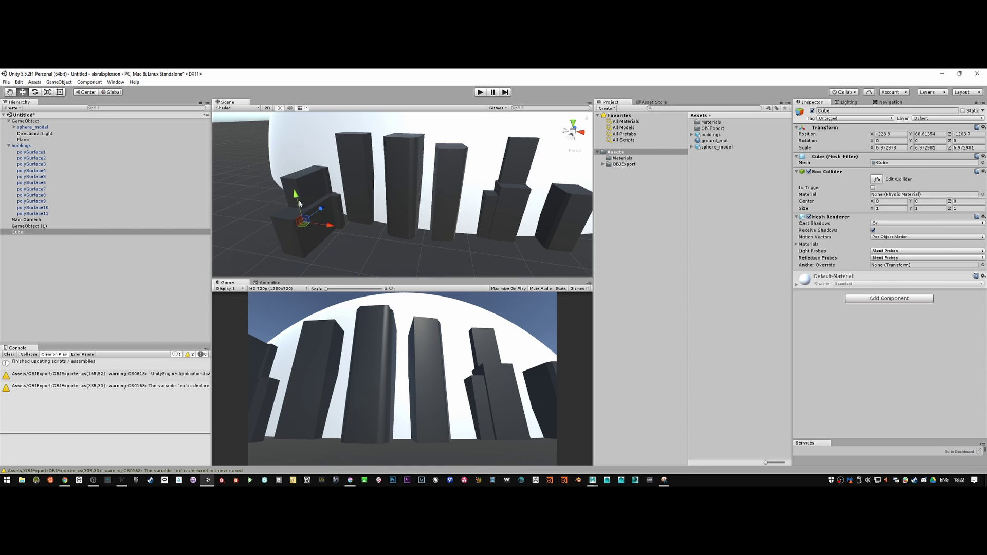
Step: Shape the cube into a strip about 2.16 × 2.16 × 115, rotate it about 3.4° around Y, and fit it low along the building's wall
key(r)
key(w)
key(r)
drag(331, 229, 722, 425)
key(w)
mouse_move(328, 235)
mouse_down()
mouse_move(343, 220)
mouse_move(310, 250)
mouse_move(333, 237)
mouse_move(334, 252)
mouse_up()
key(r)
key(e)
key(w)
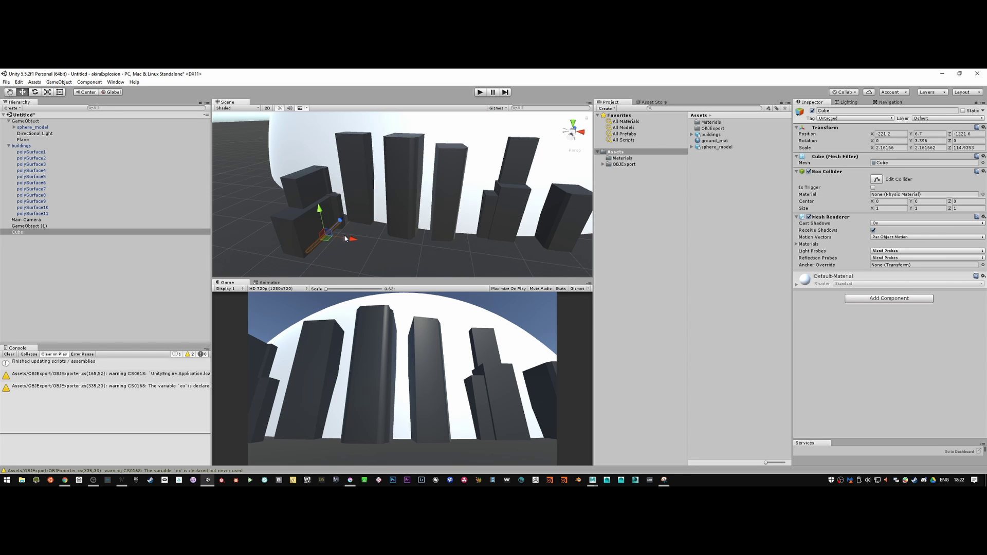
drag(345, 238, 342, 238)
Step: Duplicate the strip twice, stacking each copy above the previous one on the low building's wall
key(ctrl+d)
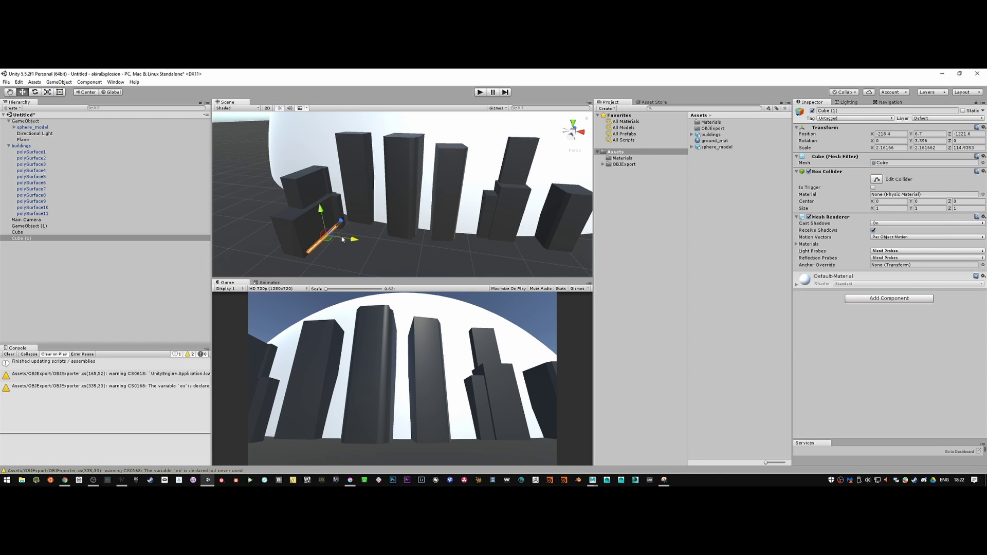
drag(324, 222, 323, 213)
key(ctrl+d)
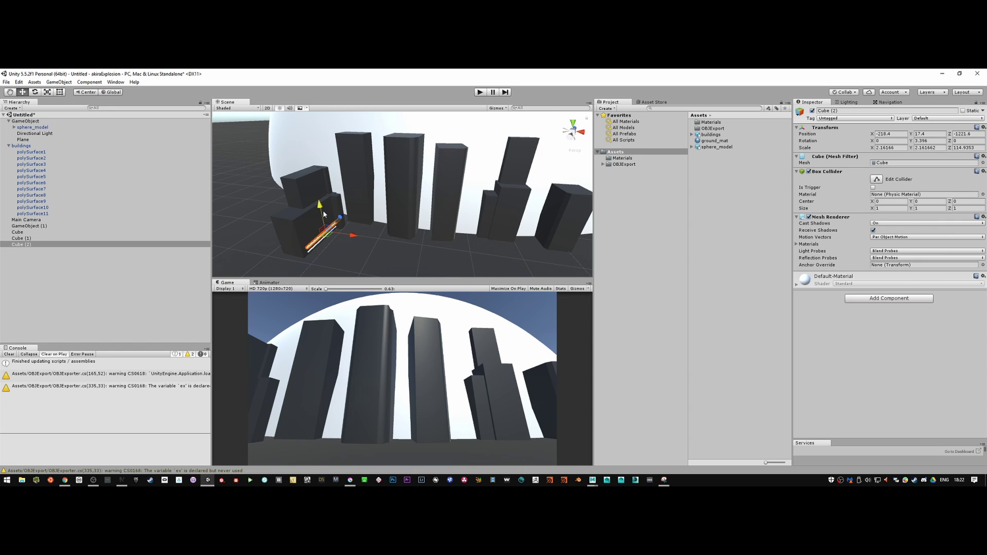
drag(321, 207, 321, 204)
Step: Duplicate the three light strips together and stack the copies above them on the low building's wall
shift+click(318, 242)
shift+click(319, 245)
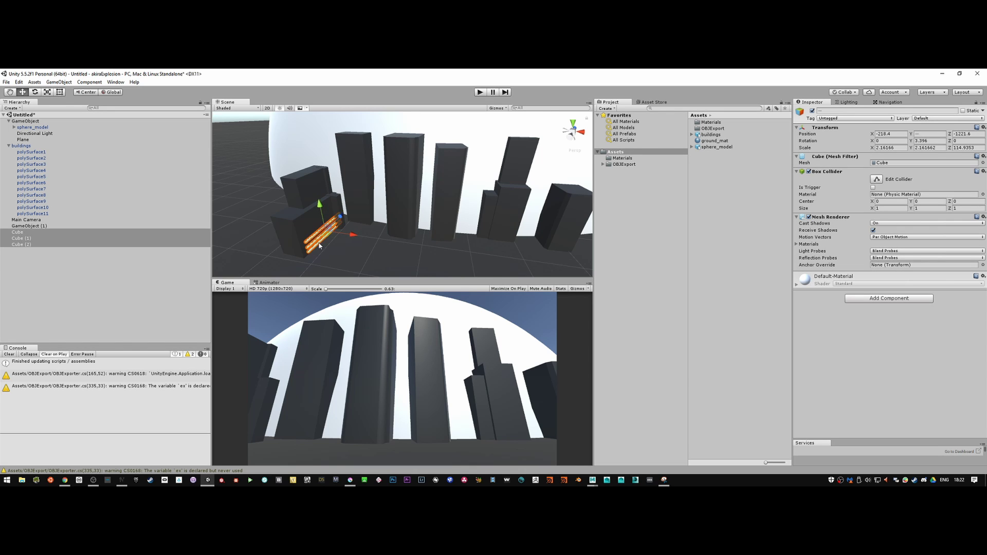
key(ctrl+d)
drag(321, 207, 321, 199)
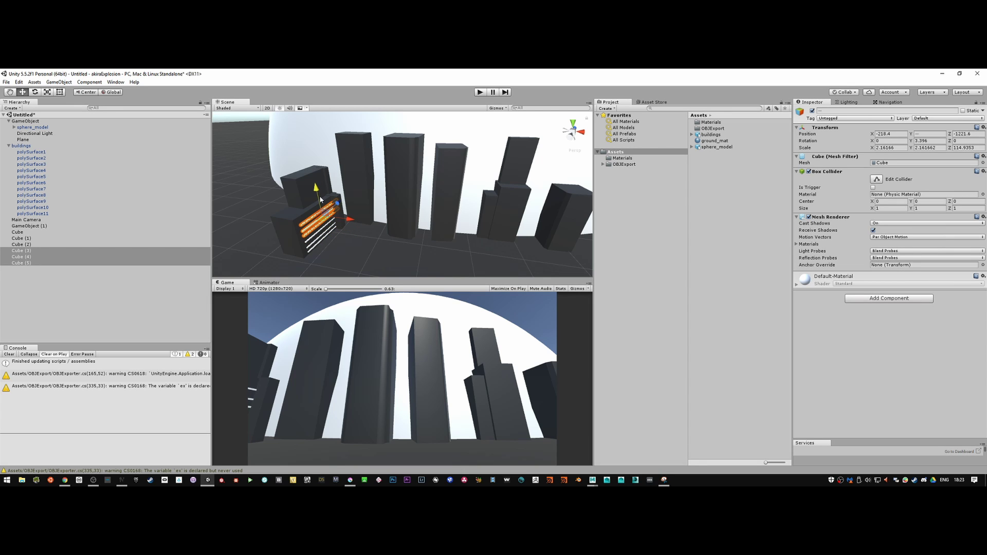
Step: Duplicate all six strips onto the smaller block behind the low building and scale the copies to about 1.37 × 1.37 × 46
shift+click(322, 209)
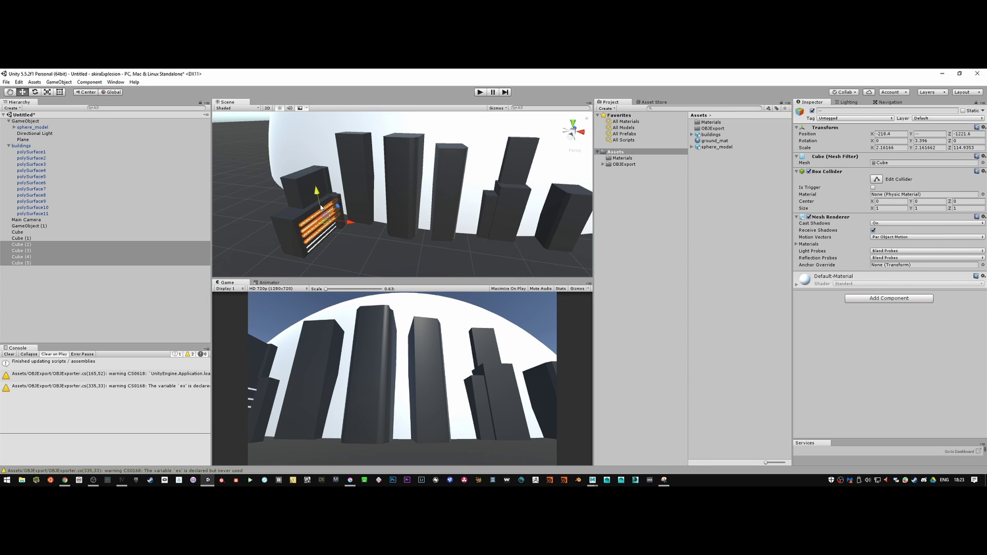
shift+click(321, 238)
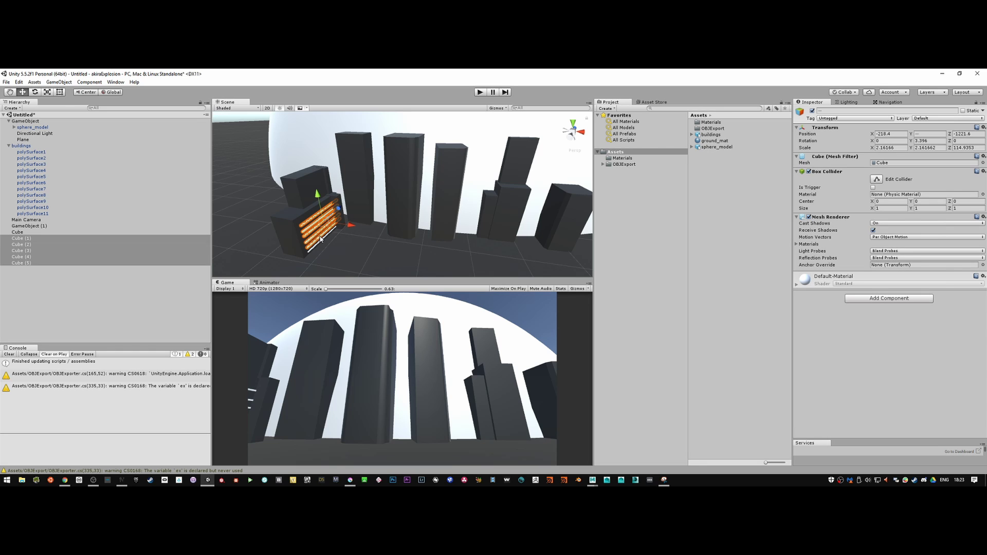
shift+click(321, 240)
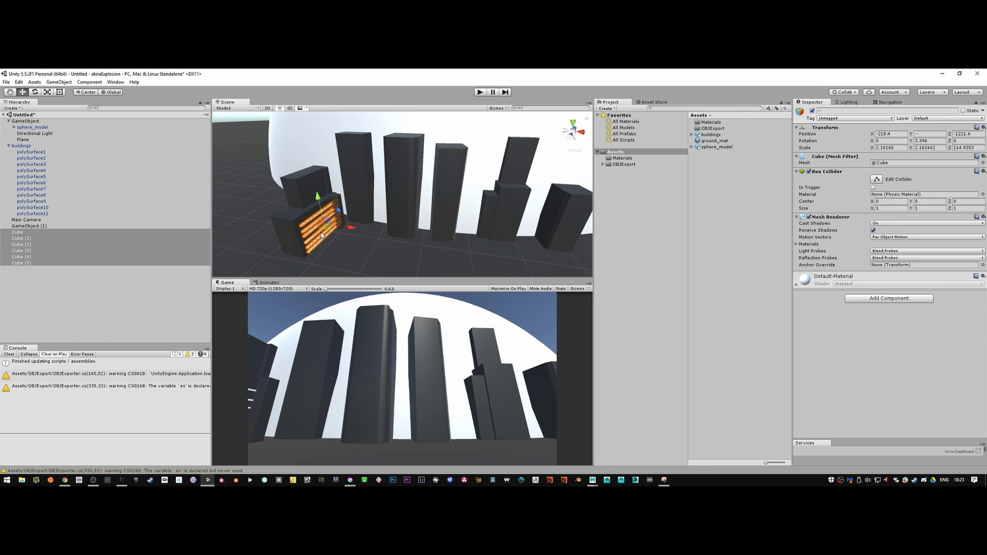
key(ctrl+d)
drag(346, 227, 312, 202)
key(r)
key(w)
key(r)
key(w)
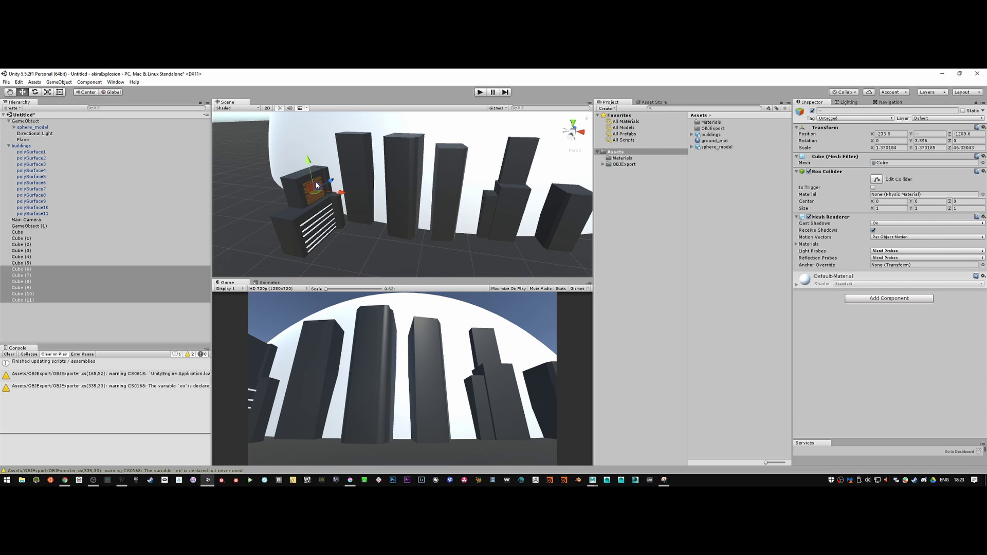
Step: Fit the copied strips to the rear block's wall at about X -231, Z -1201.3, rotated about 3.9° around Y
drag(325, 188, 327, 189)
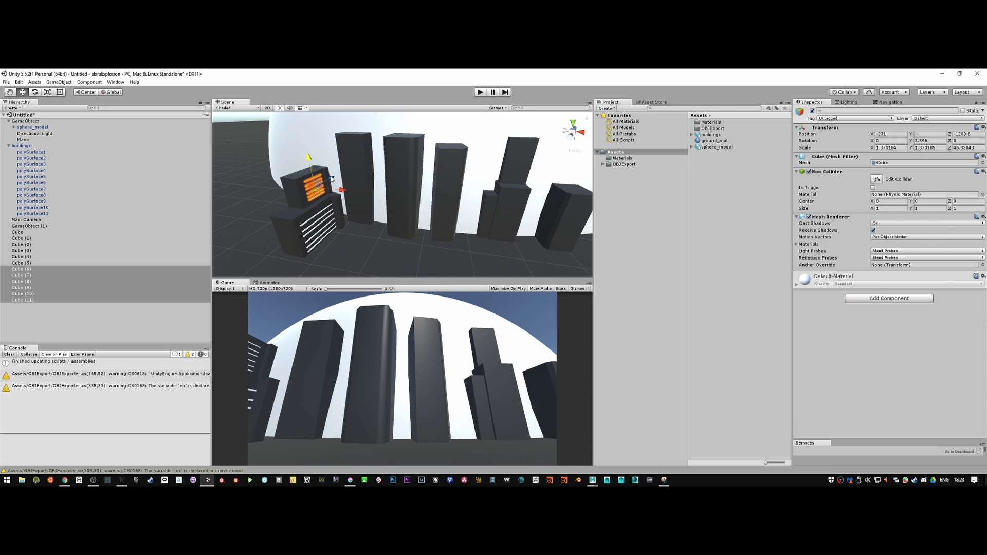
drag(331, 180, 327, 193)
key(e)
key(w)
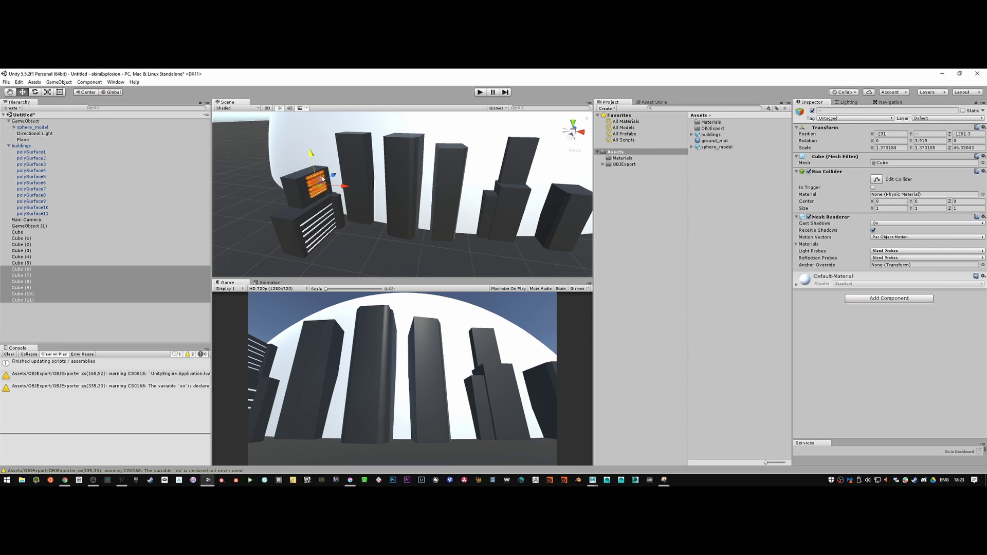
Step: Select the six original strips on the low building's wall and delete them
click(297, 231)
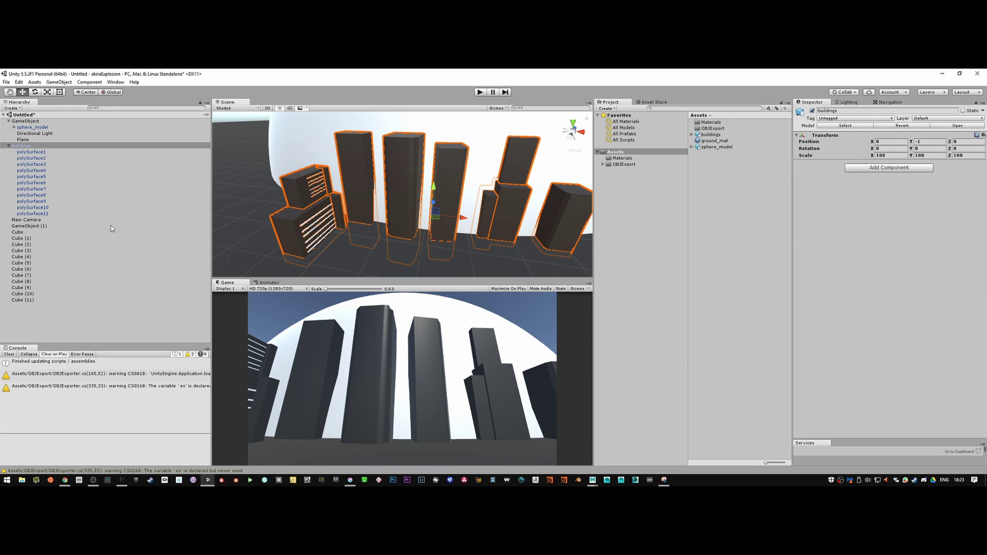
click(306, 233)
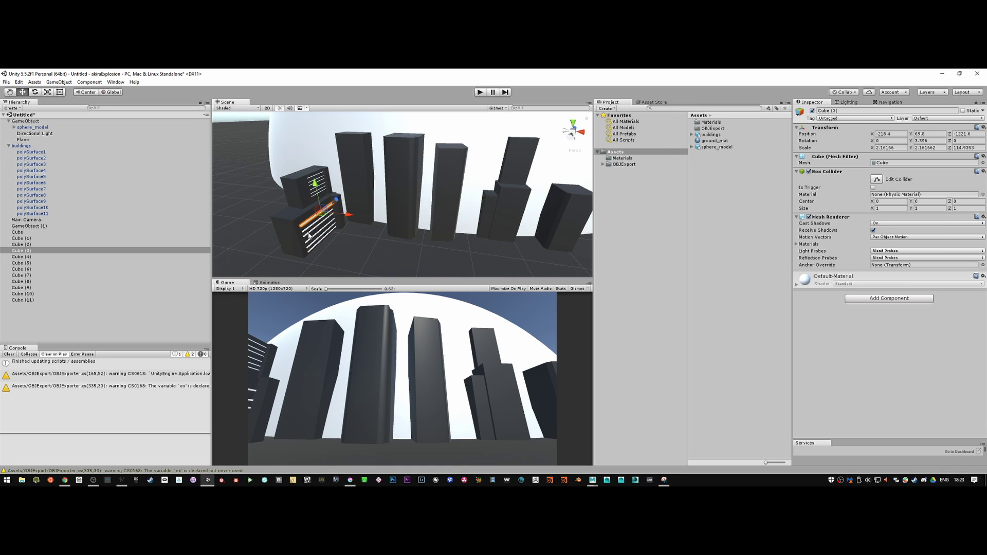
shift+click(27, 245)
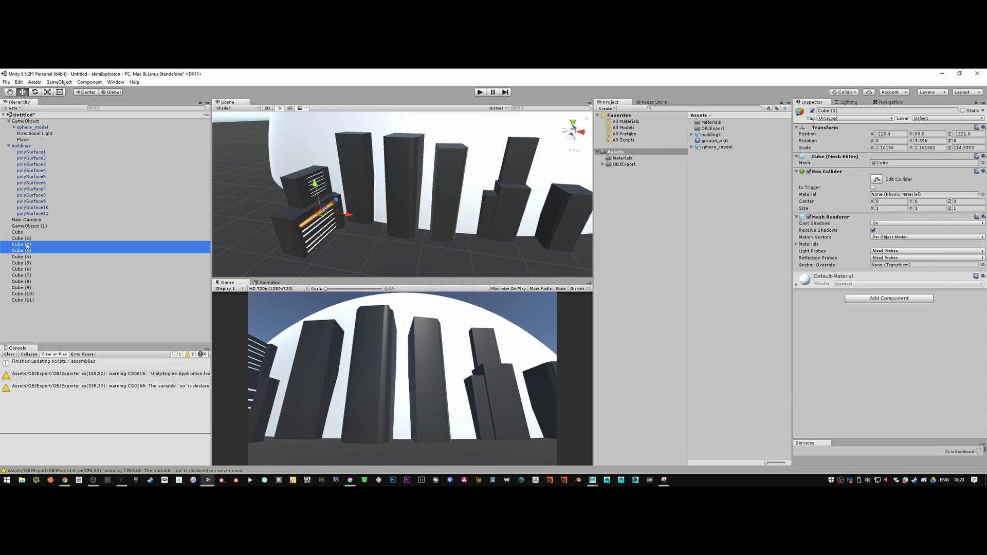
shift+click(27, 238)
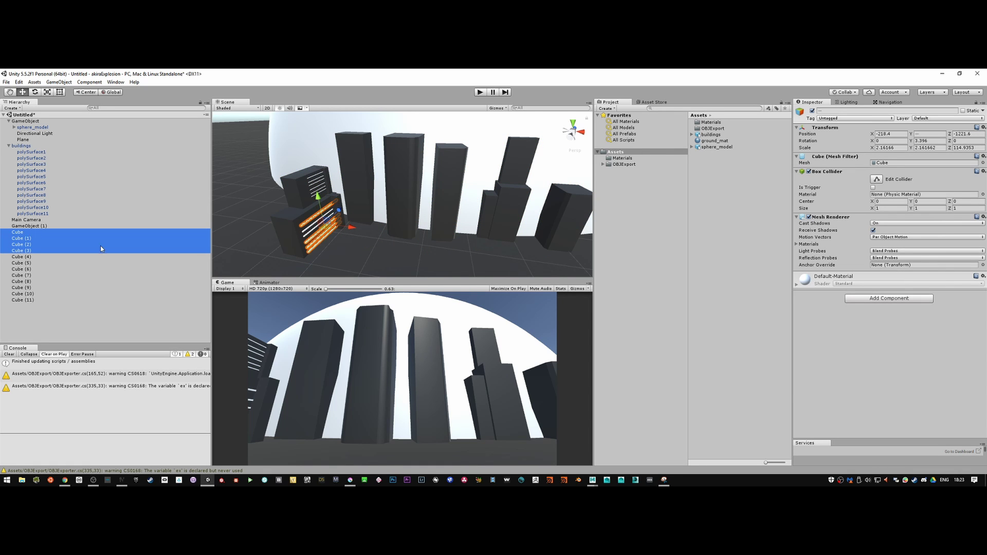
click(309, 236)
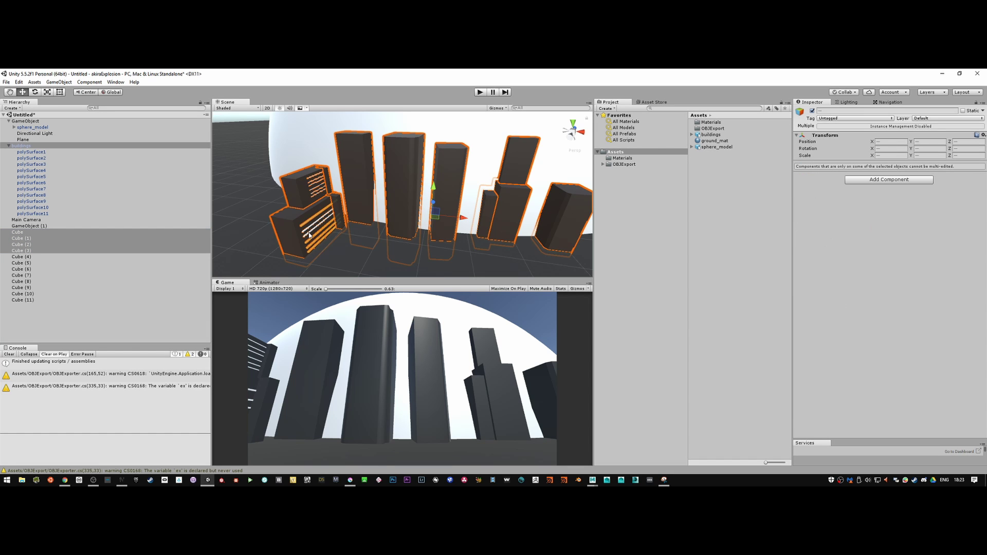
key(ctrl+z)
scroll(441, 265, up, 5)
shift+click(245, 262)
shift+click(245, 254)
shift+click(245, 253)
shift+click(237, 233)
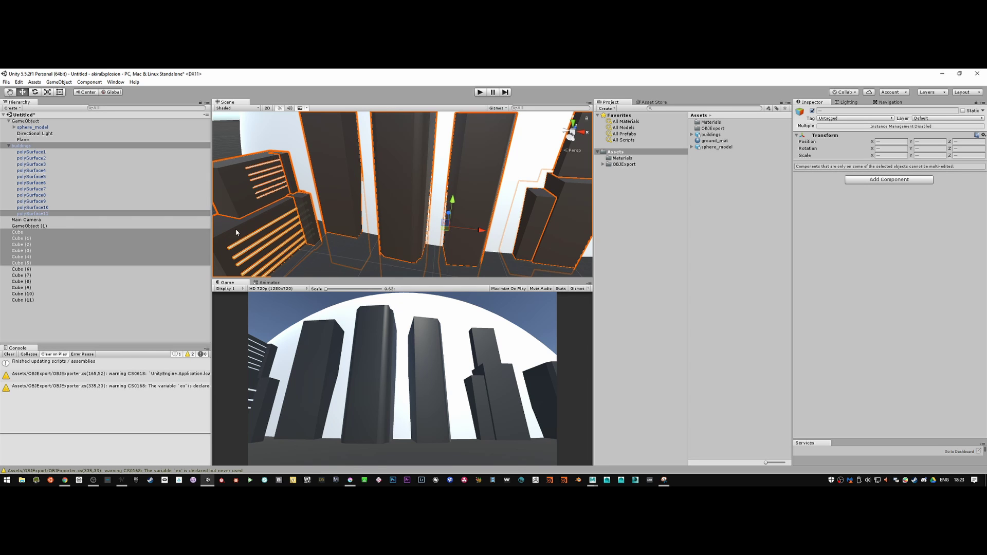
click(243, 241)
alt+drag(244, 241, 400, 270)
drag(303, 257, 412, 188)
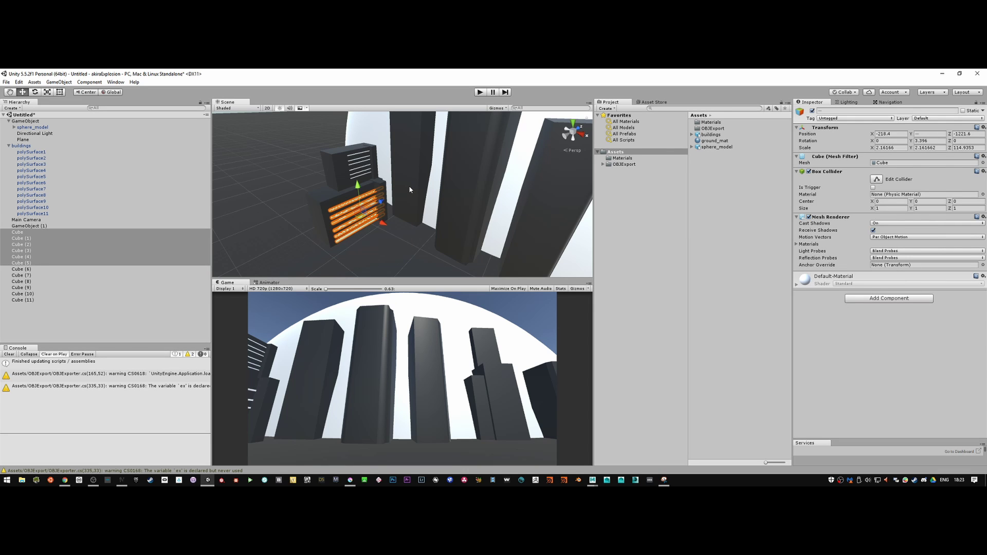
key(Delete)
Step: Duplicate the rear block's strips onto the low building's lower wall, lengthening them to about 110 and rotating them about 3.8° around Y
drag(335, 140, 388, 227)
key(ctrl+d)
key(e)
key(r)
drag(390, 204, 375, 235)
key(w)
key(e)
key(w)
key(e)
key(w)
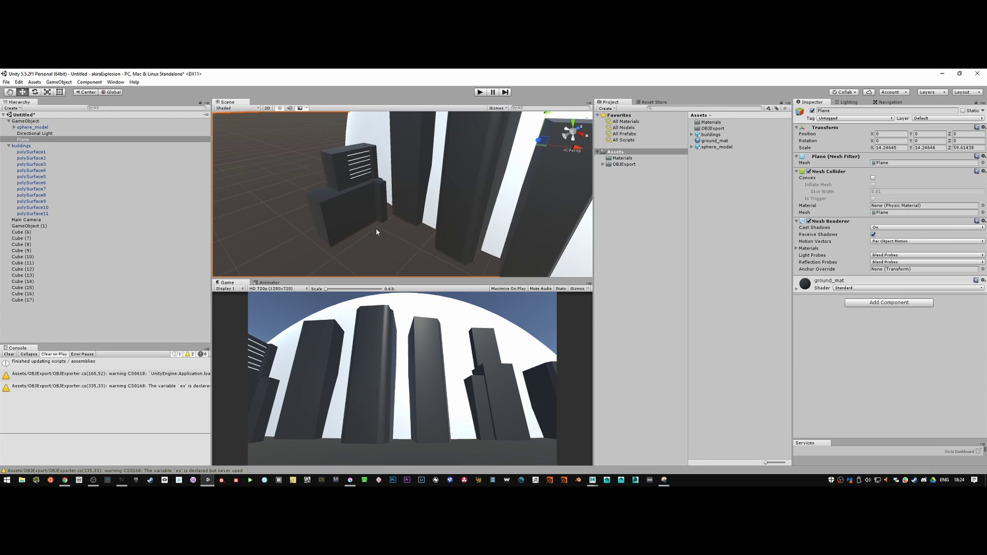
drag(376, 233, 378, 234)
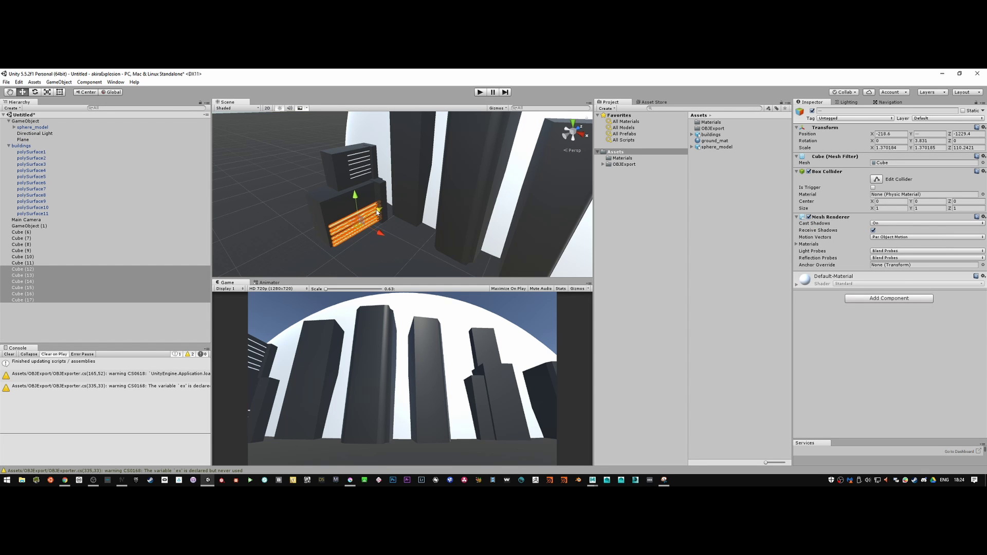
drag(376, 211, 375, 211)
Step: Duplicate the low building's strip set and stack the copy directly above it, evening out the gap
key(ctrl+d)
drag(355, 203, 359, 180)
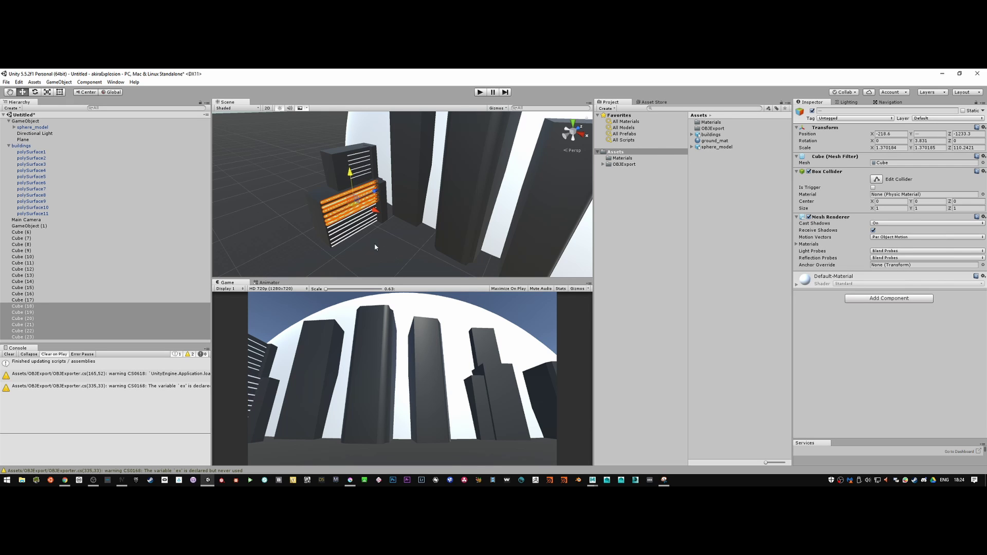
drag(353, 179, 353, 181)
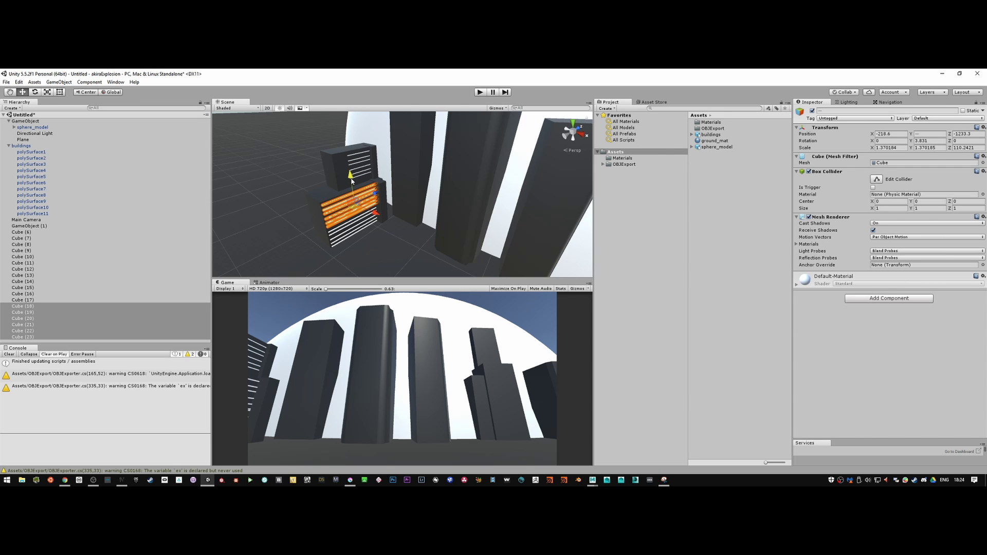
drag(353, 179, 354, 177)
Step: Duplicate the strip set onto the first tall tower, rotate it about 93.7° around Y and scale it to about 1.77 × 1.77 × 45
right_drag(395, 251, 388, 245)
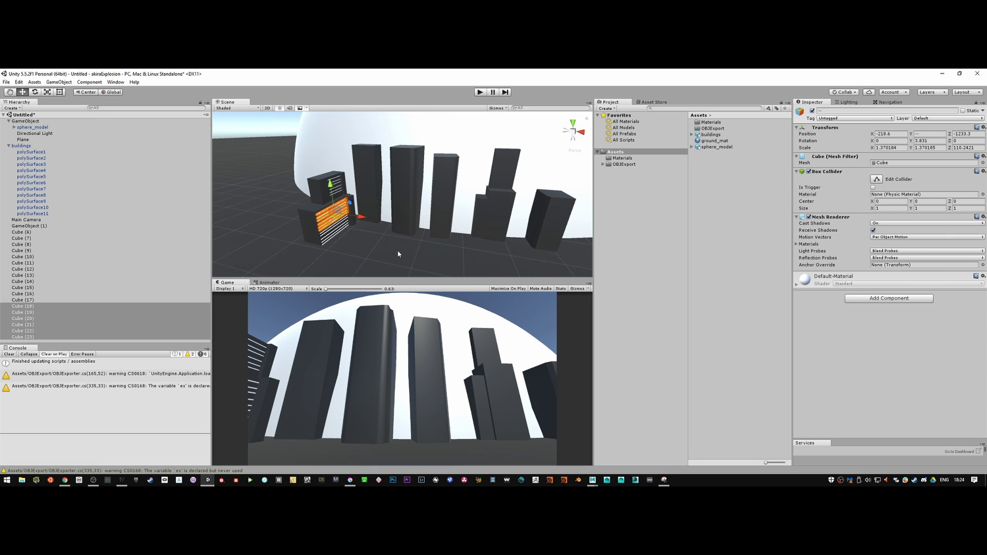
key(e)
drag(362, 214, 387, 192)
key(r)
key(w)
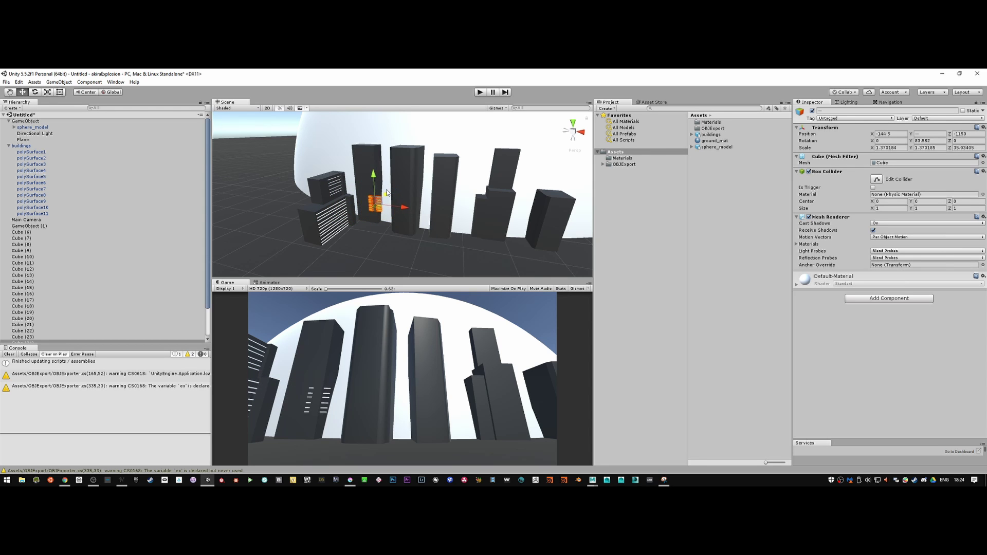
drag(397, 209, 378, 216)
key(e)
key(r)
key(e)
key(r)
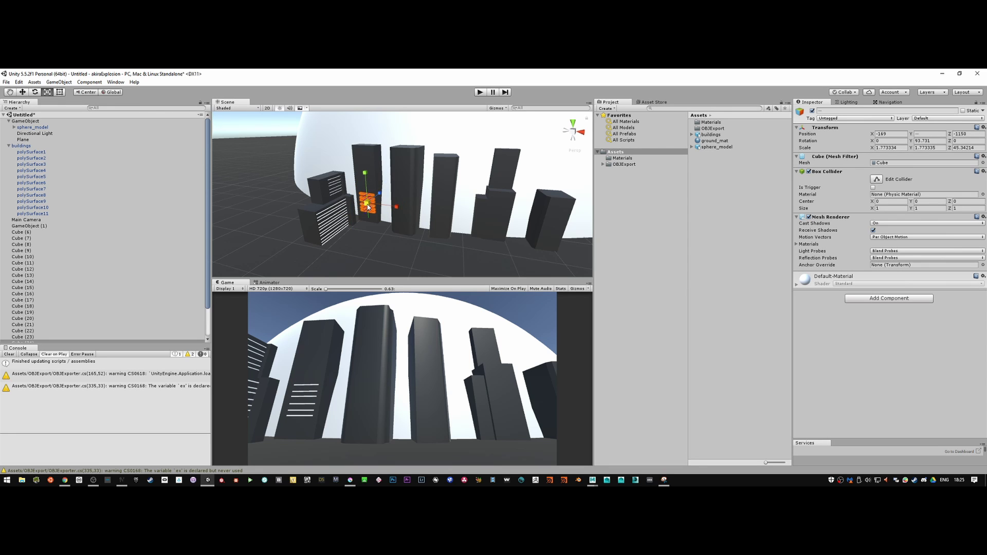
Step: Shrink the strips to about 0.55 × 0.55 × 14 near the tower's base and check the Akira reference clip in djv_view
key(w)
drag(371, 205, 356, 227)
key(r)
key(w)
key(r)
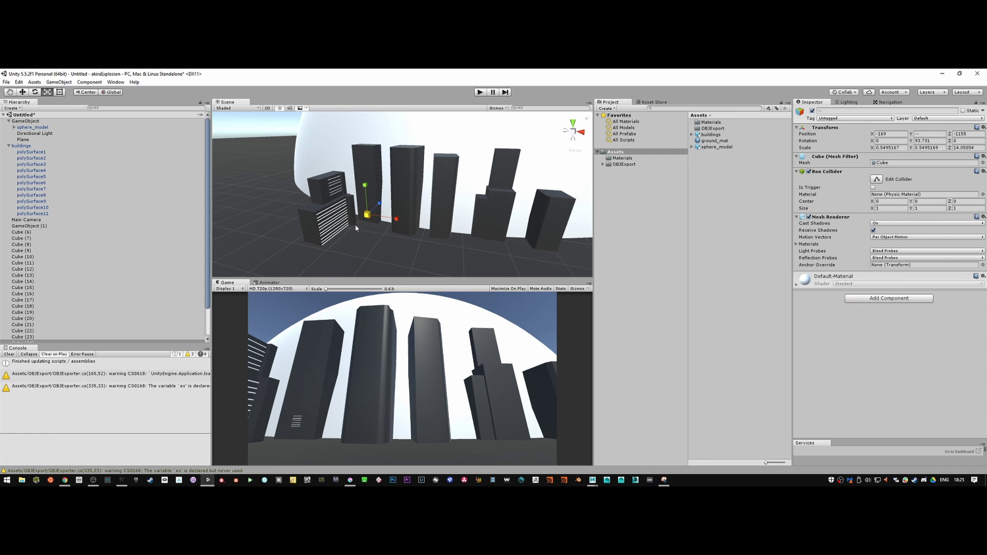
key(alt+Tab)
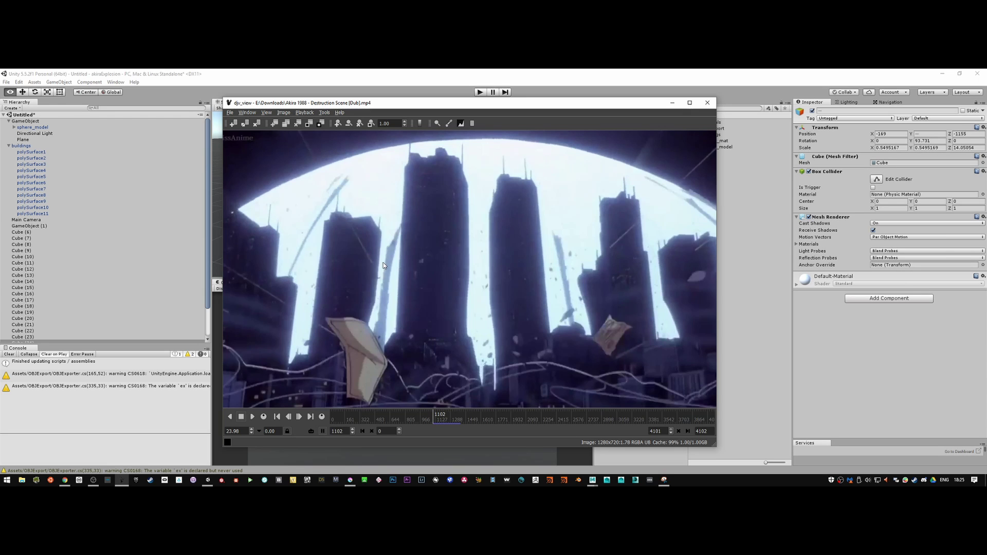
key(alt+Tab)
Step: Lengthen the small strips to about 57 and fit them across the tower's base at about X -168, Z -1155
key(w)
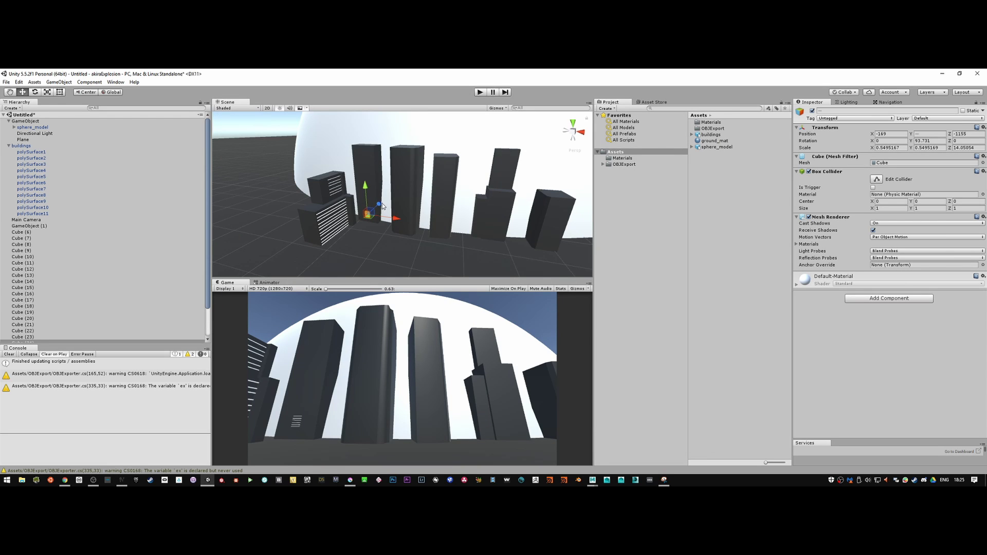
drag(382, 202, 483, 221)
key(r)
key(w)
drag(399, 220, 397, 222)
Step: Duplicate the strip set repeatedly upward until the first tall tower's face is covered to its top
drag(364, 190, 368, 169)
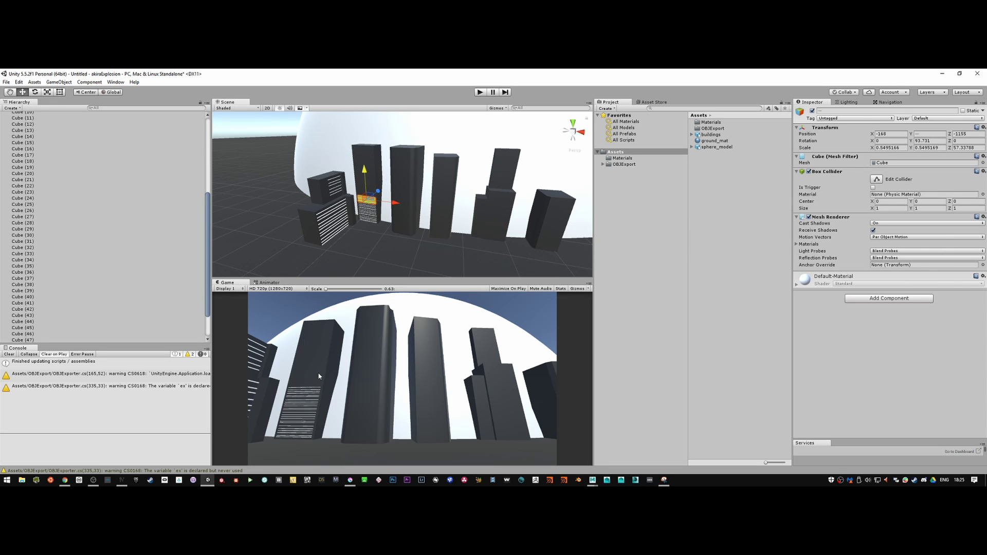
drag(364, 170, 371, 139)
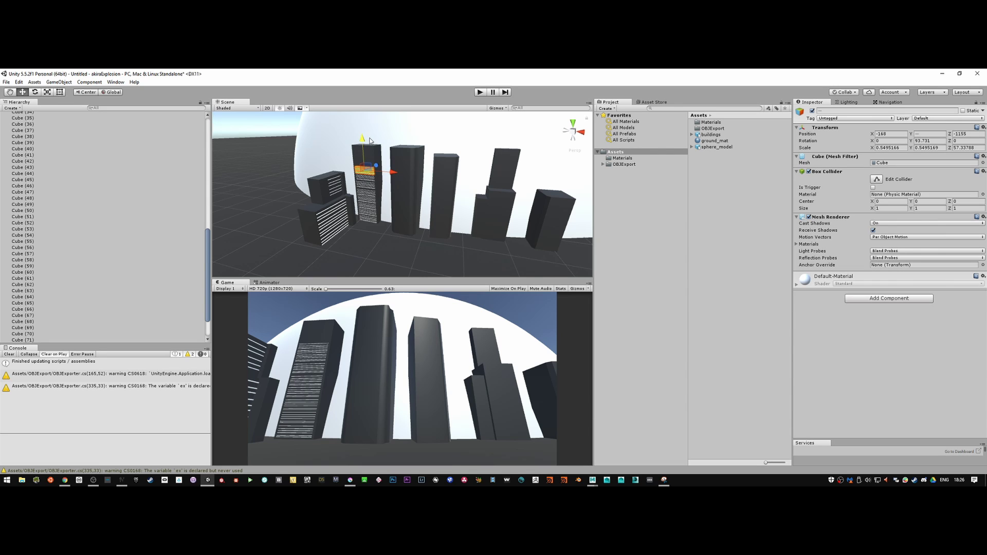
drag(362, 144, 369, 124)
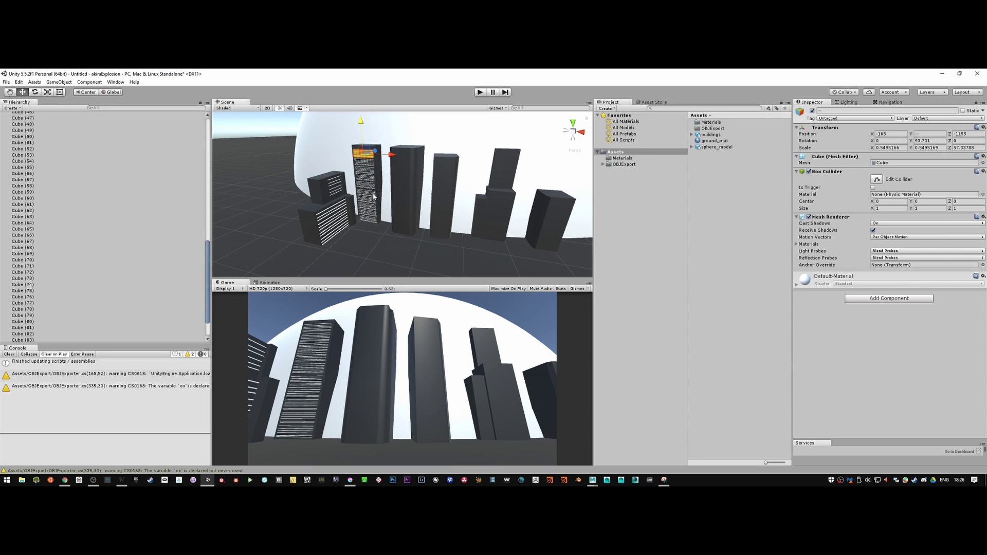
Step: Duplicate the top strip set onto the second tall tower and turn the strips upright with an X rotation of 90
right_drag(372, 207, 388, 178)
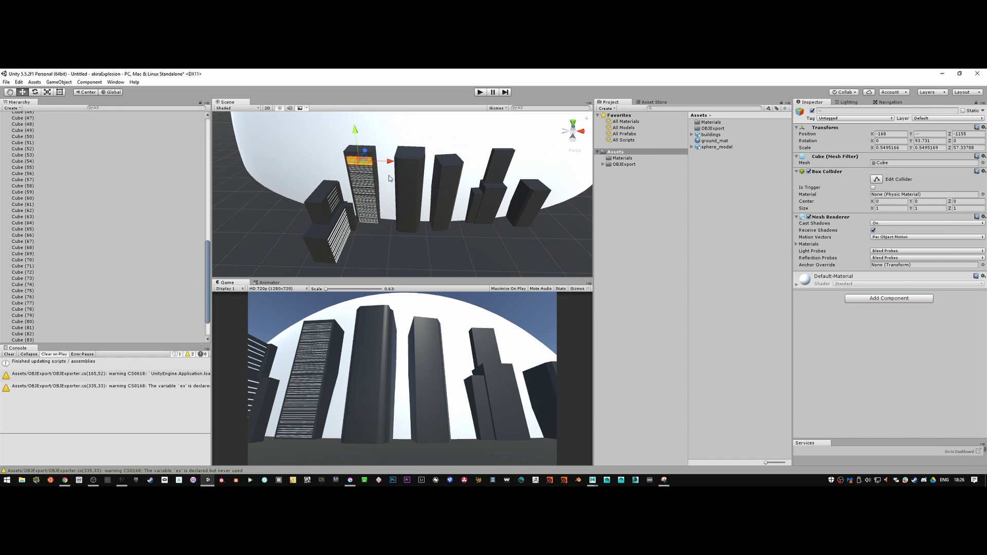
click(405, 168)
key(f)
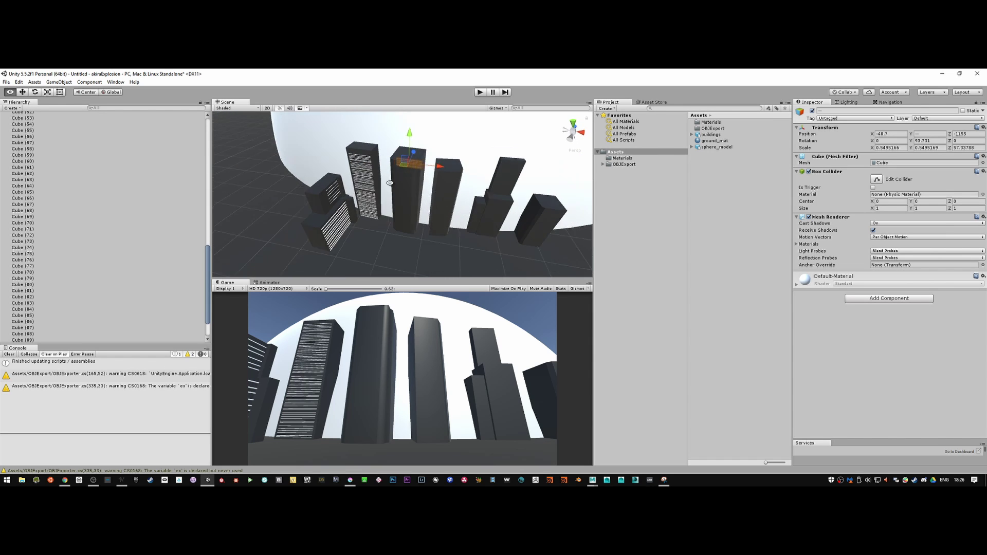
drag(419, 155, 427, 273)
key(e)
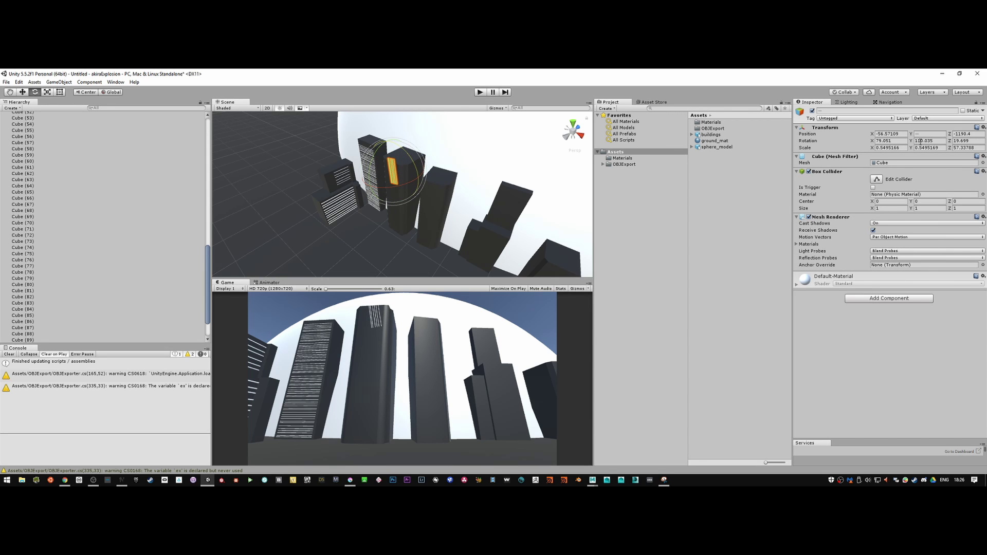
click(903, 141)
text(90)
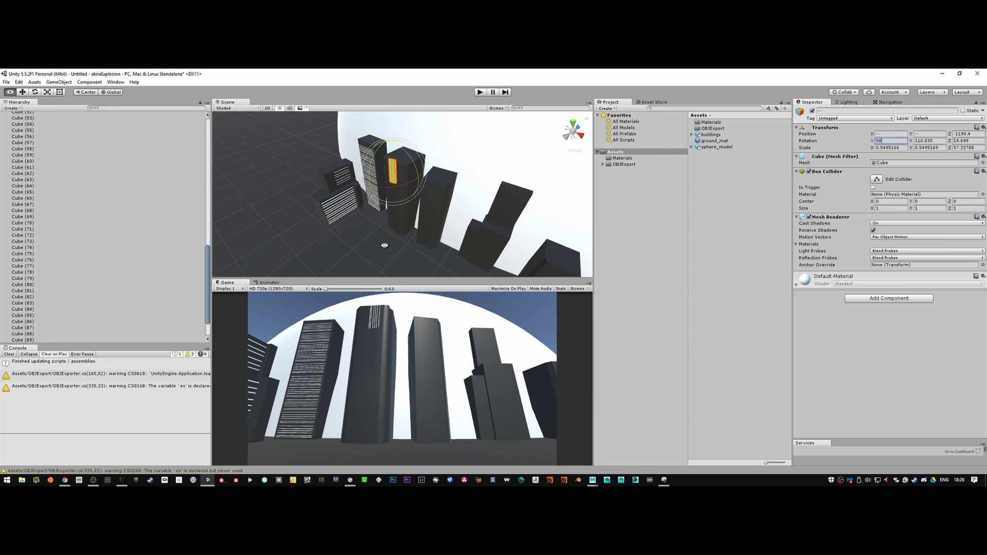
Step: Rotate and move the upright strips to align them with the second tall tower's upper face
alt+drag(384, 246, 412, 201)
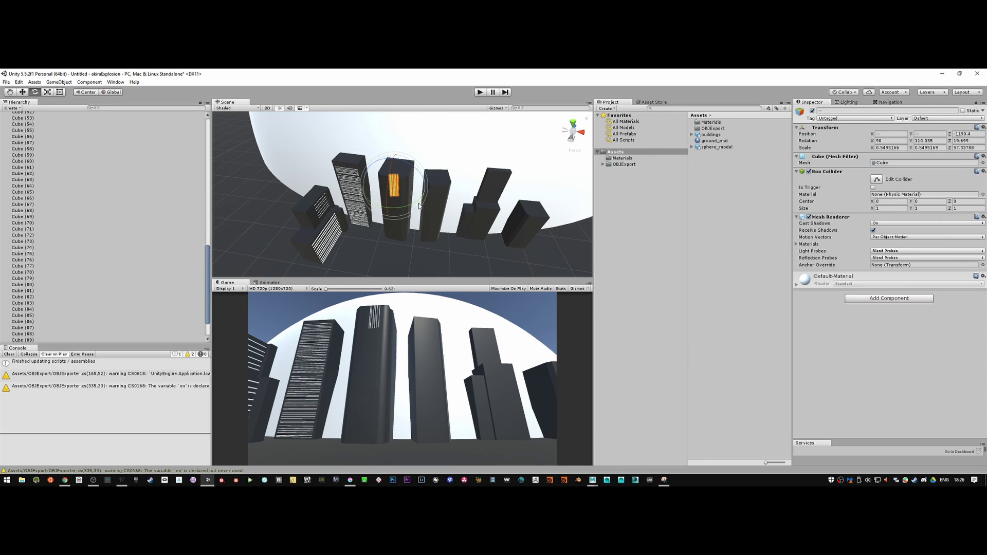
drag(416, 205, 402, 173)
key(w)
key(e)
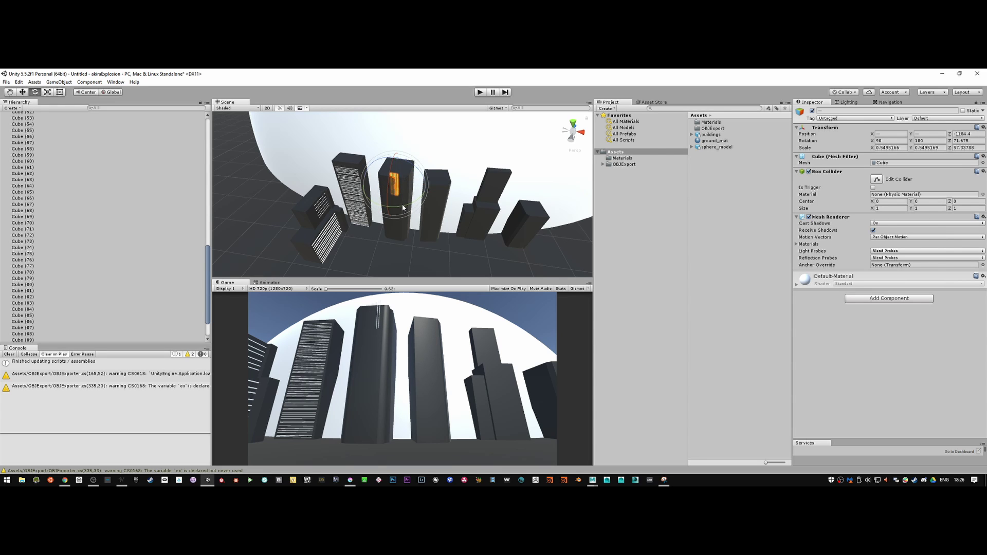
drag(410, 208, 400, 172)
key(w)
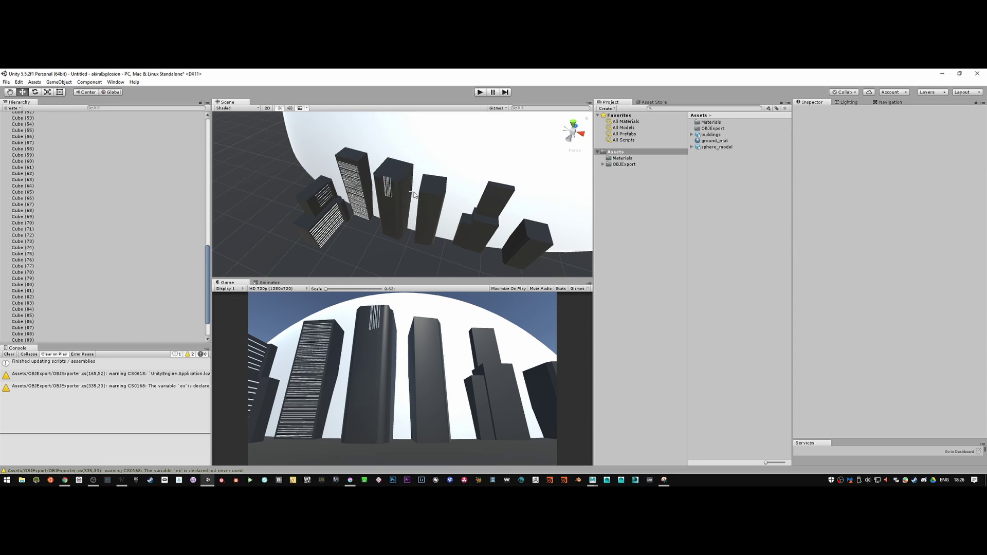
Step: Move the upright strips down the second tall tower's face and lengthen them to about 373 so they span its height
shift+click(408, 195)
drag(411, 195, 408, 211)
key(e)
key(w)
drag(388, 162, 419, 123)
key(r)
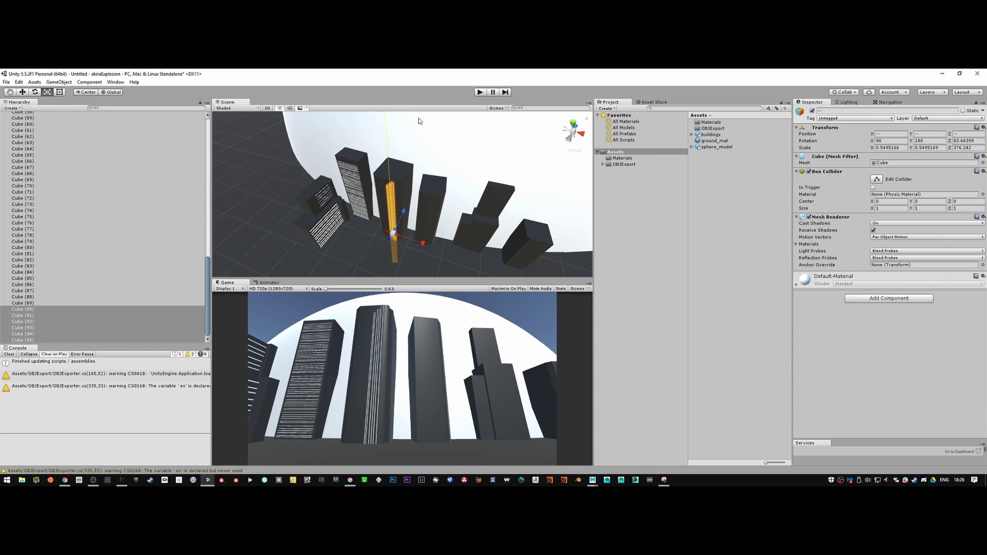
drag(419, 119, 394, 215)
Step: Delete the second strip from the outer end of the upright set on the second tall tower
right_drag(375, 259, 398, 167)
click(416, 155)
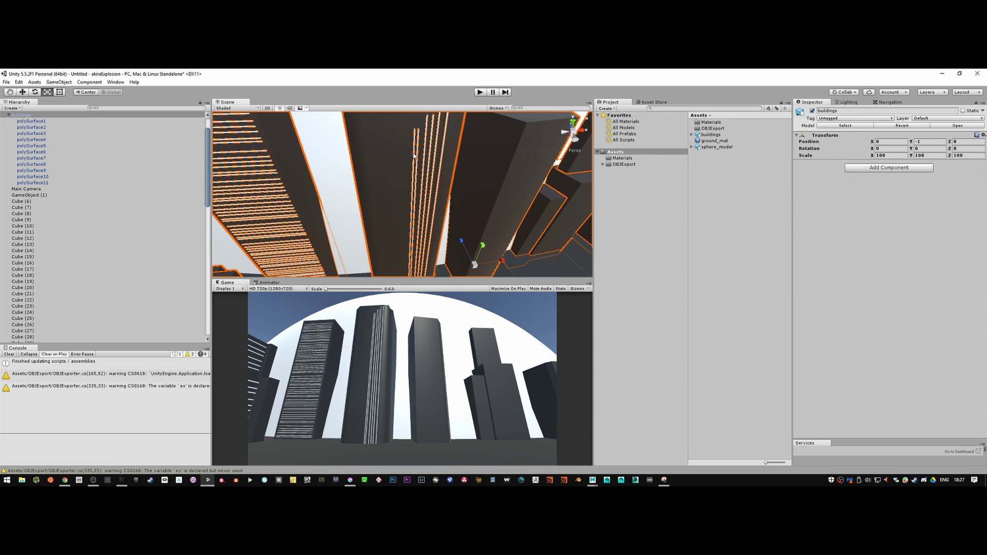
click(414, 156)
click(416, 155)
middle_drag(416, 155, 394, 162)
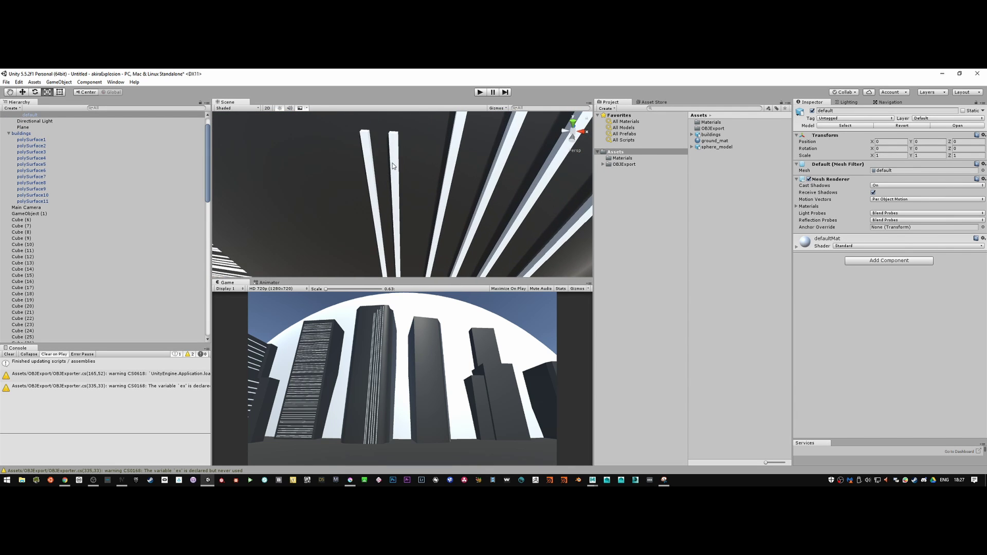
click(394, 161)
key(Delete)
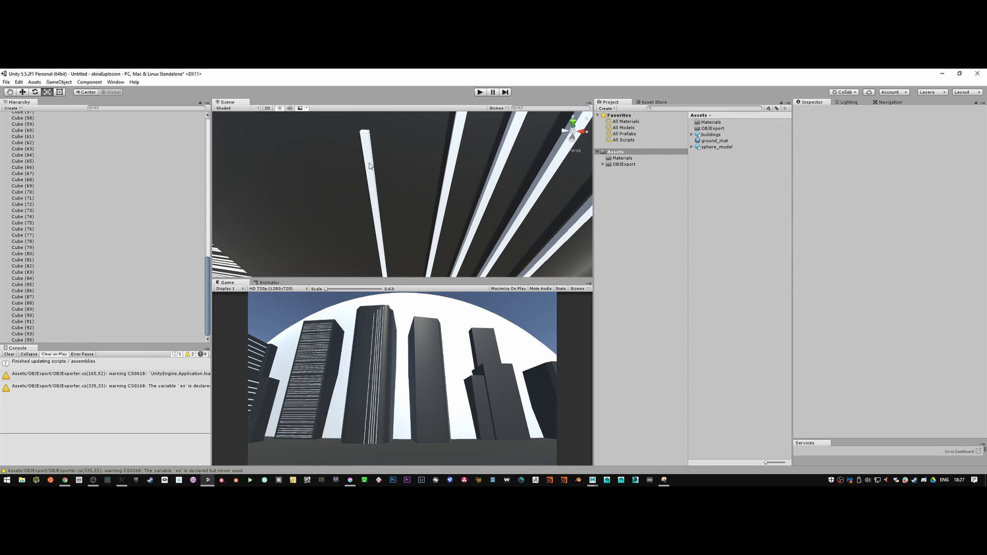
Step: Move the outermost upright strip to the tower face's opposite edge at about X -75.1, Z -1187.6 and shorten it to about 271
click(372, 166)
key(w)
alt+drag(410, 192, 415, 244)
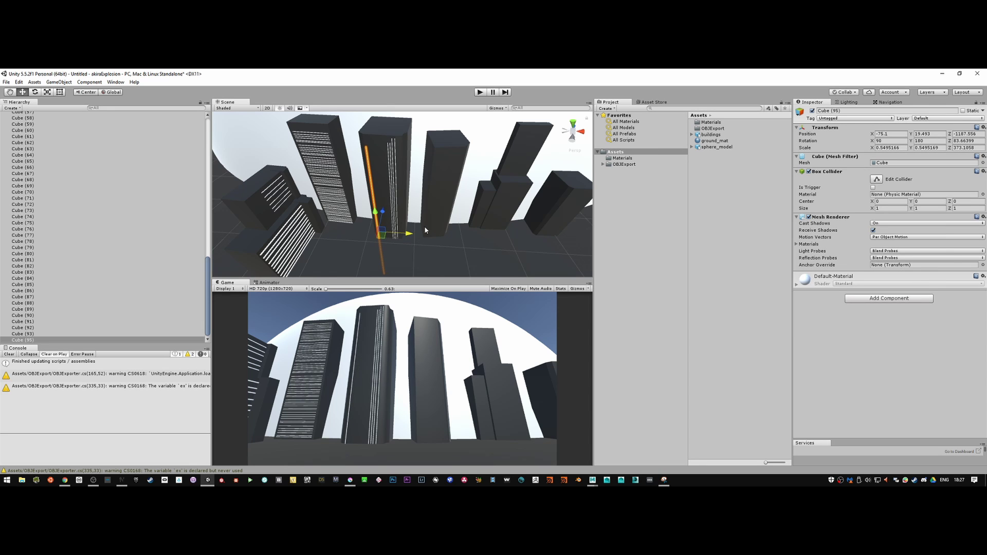
key(alt+Tab)
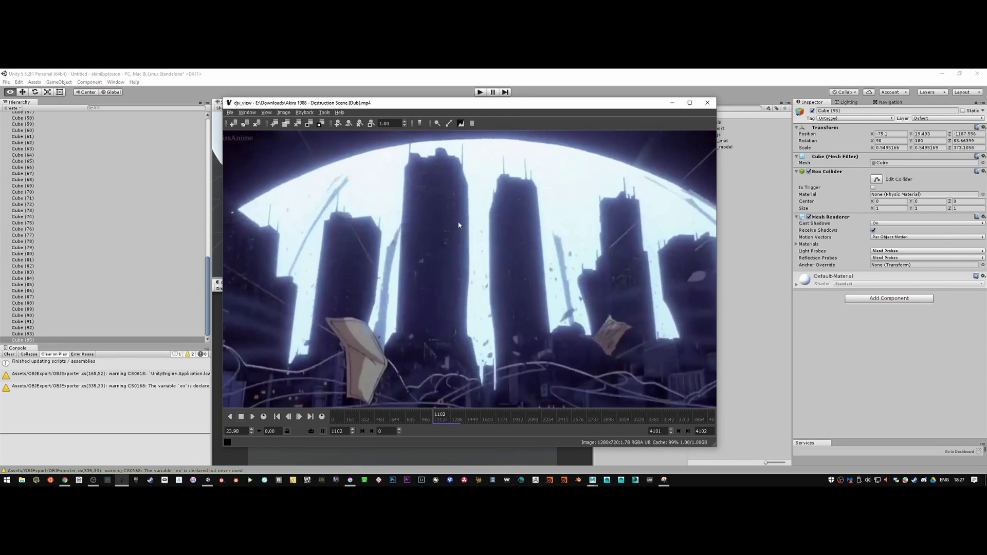
key(alt+Tab)
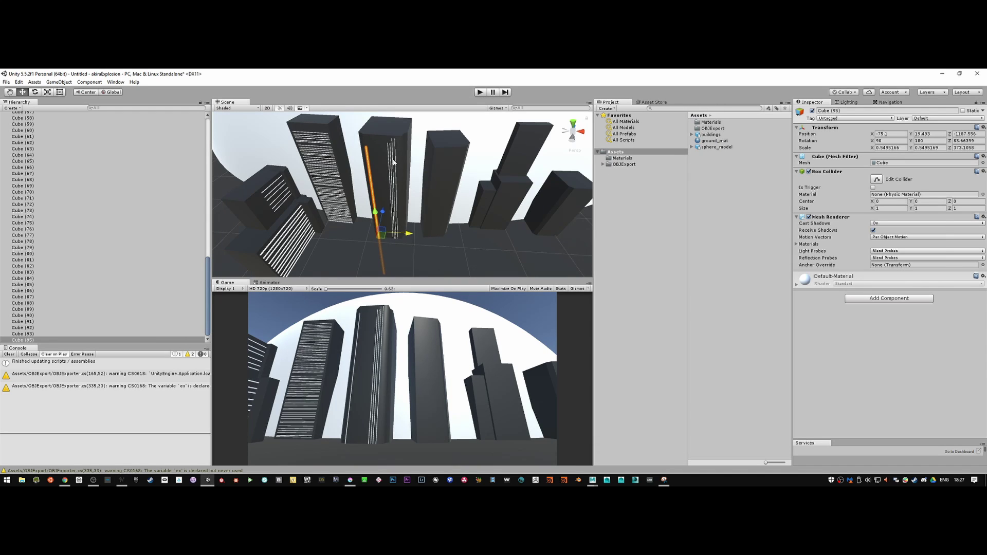
key(r)
drag(380, 248, 380, 183)
key(w)
Step: Duplicate the edge strip, turn the copy horizontal with a Y rotation of 90, and thicken it to about 5.8
key(ctrl+d)
key(e)
drag(397, 190, 371, 123)
key(r)
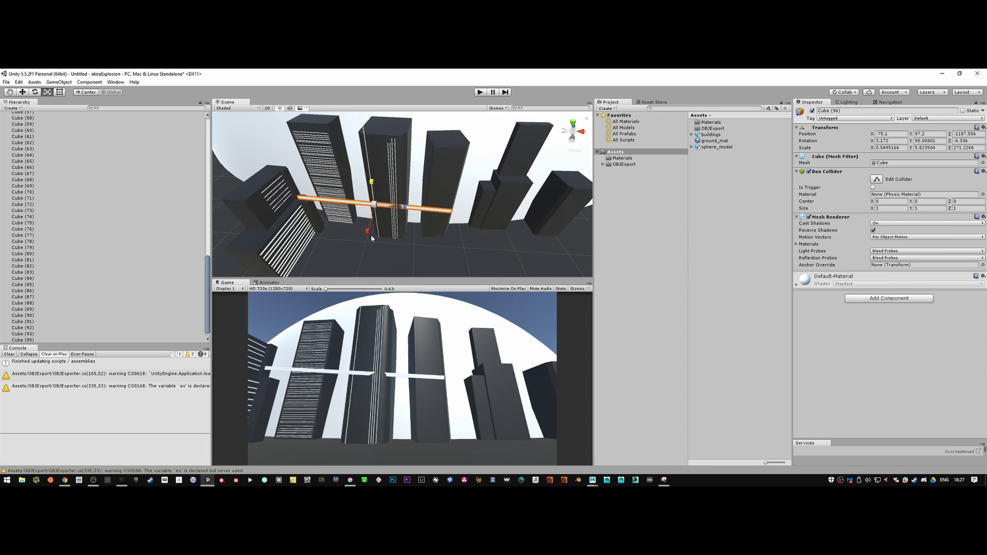
key(e)
drag(393, 217, 411, 192)
double_click(936, 140)
text(90)
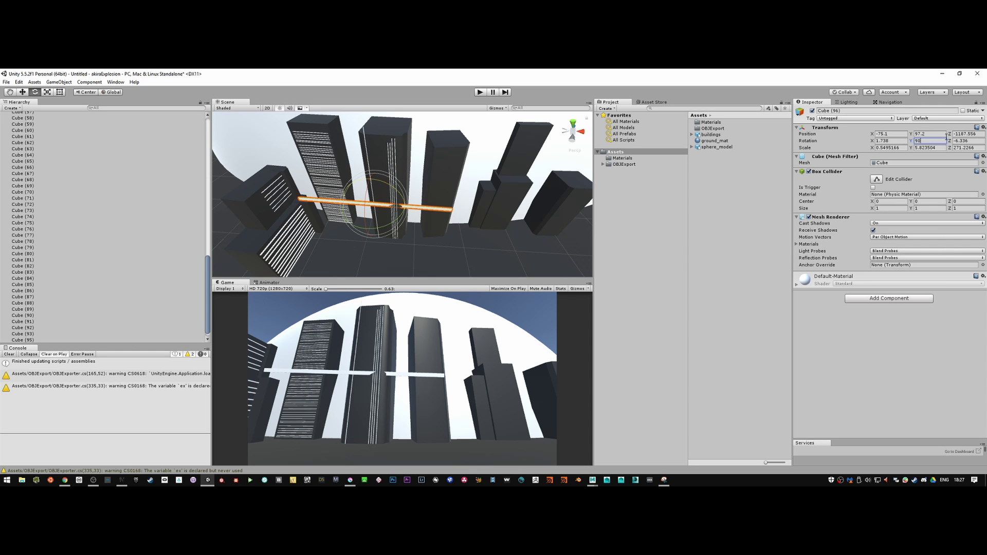
Step: Shorten the horizontal crossbar to about 38.7 and turn it to about 92 on Y to follow the second tower's face
alt+drag(387, 205, 405, 211)
key(w)
key(e)
key(w)
key(r)
key(w)
key(r)
key(w)
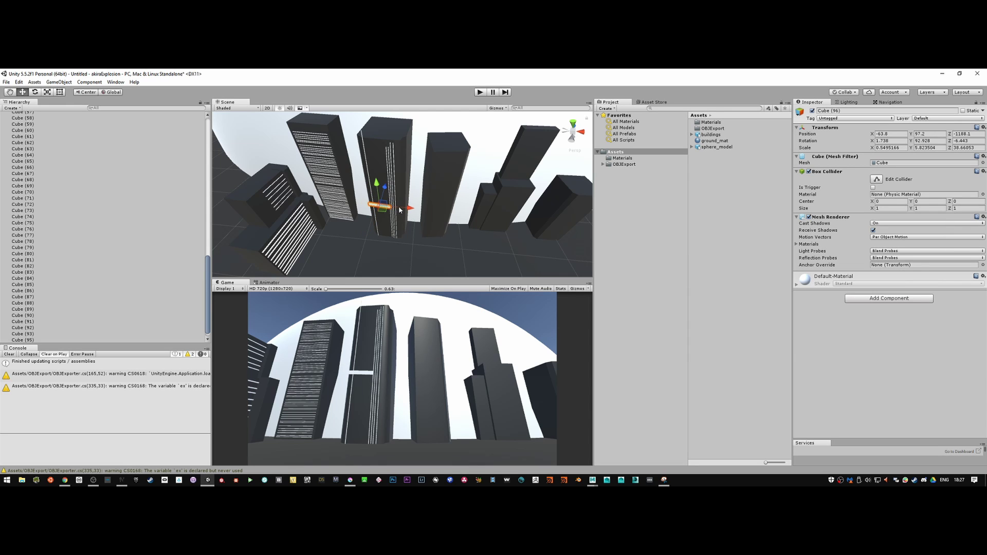
Step: Fit the crossbar between the upright strips by shortening it to about 27.5 and placing it at about X -59.7, Z -1187.1
click(404, 208)
click(404, 210)
drag(406, 209, 403, 209)
key(r)
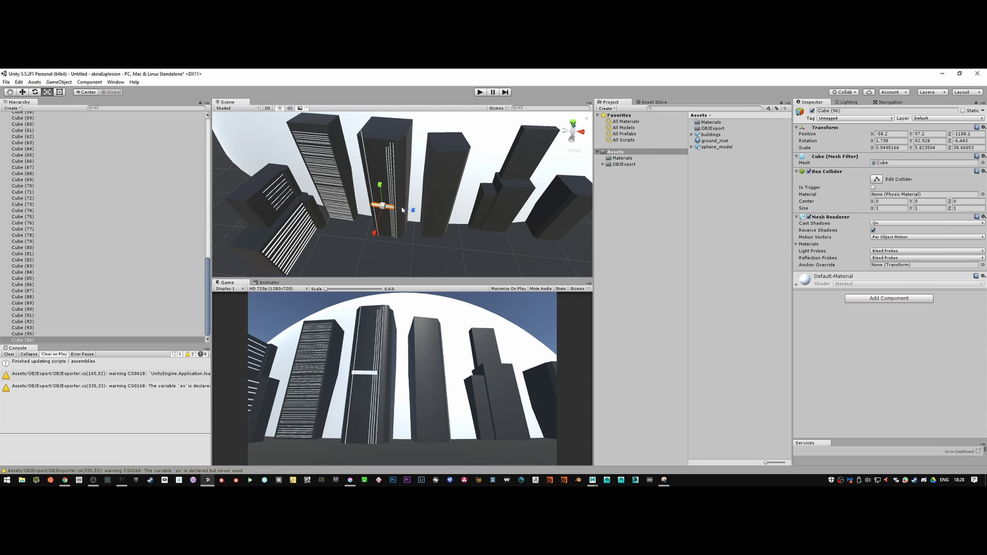
key(w)
mouse_move(405, 210)
mouse_down()
mouse_move(388, 190)
mouse_move(406, 209)
mouse_up()
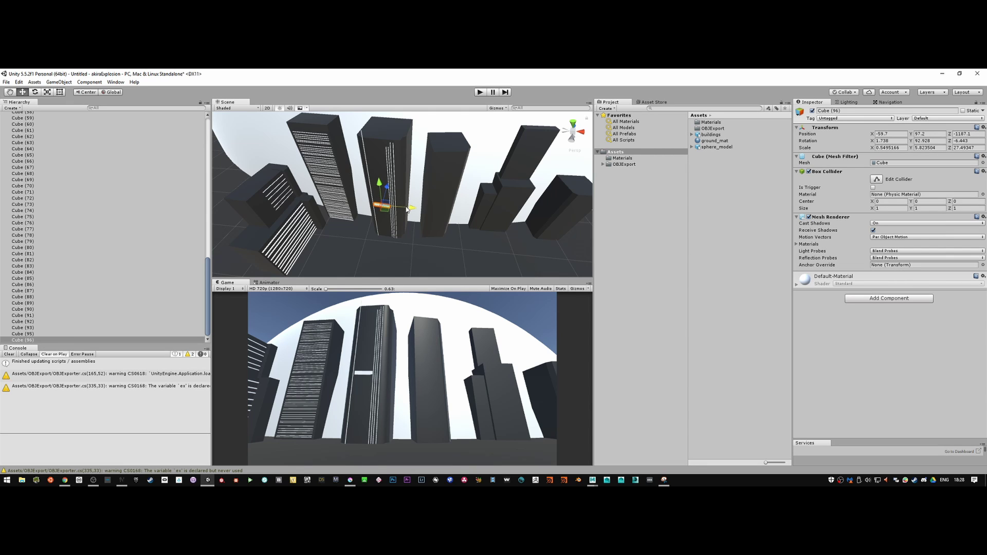
Step: Duplicate the crossbar four times and space the copies up and down the second tower's face, the lowest at about Y 9.9
key(ctrl+d)
drag(383, 192, 386, 213)
key(ctrl+d)
key(ctrl+d)
key(ctrl+d)
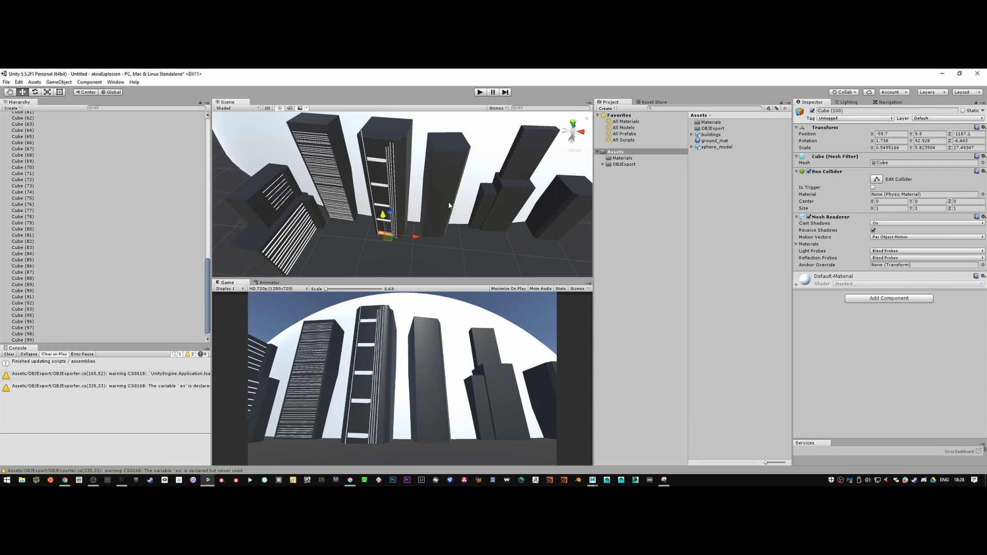
Step: Inspect the second tall tower and compare its roof shape with the Akira reference clip
click(319, 156)
key(f)
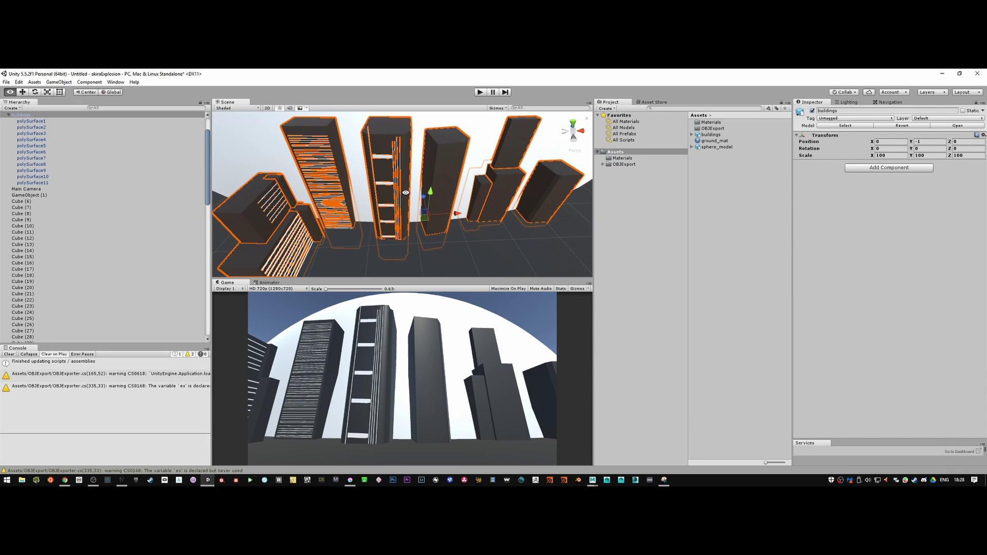
click(403, 162)
alt+drag(402, 163, 397, 212)
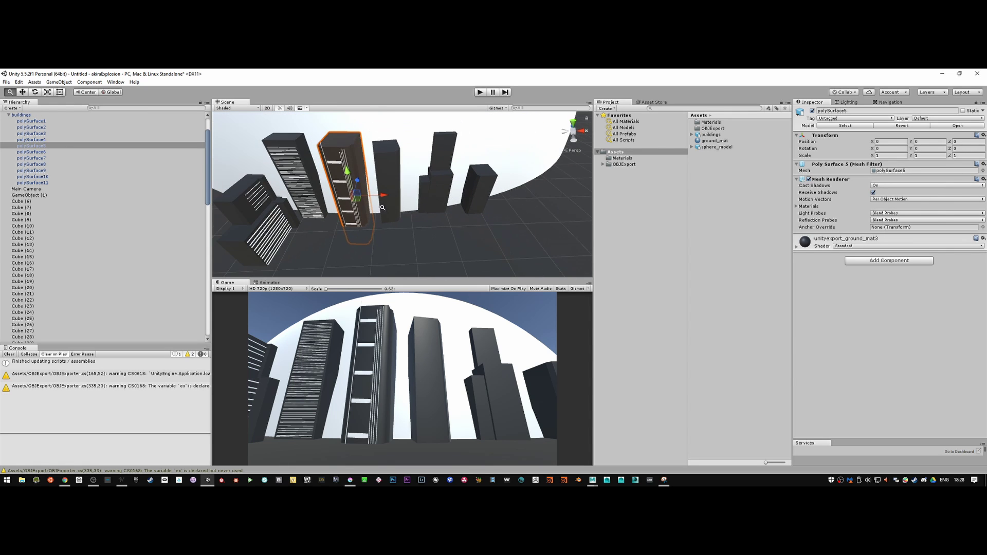
key(alt+Tab)
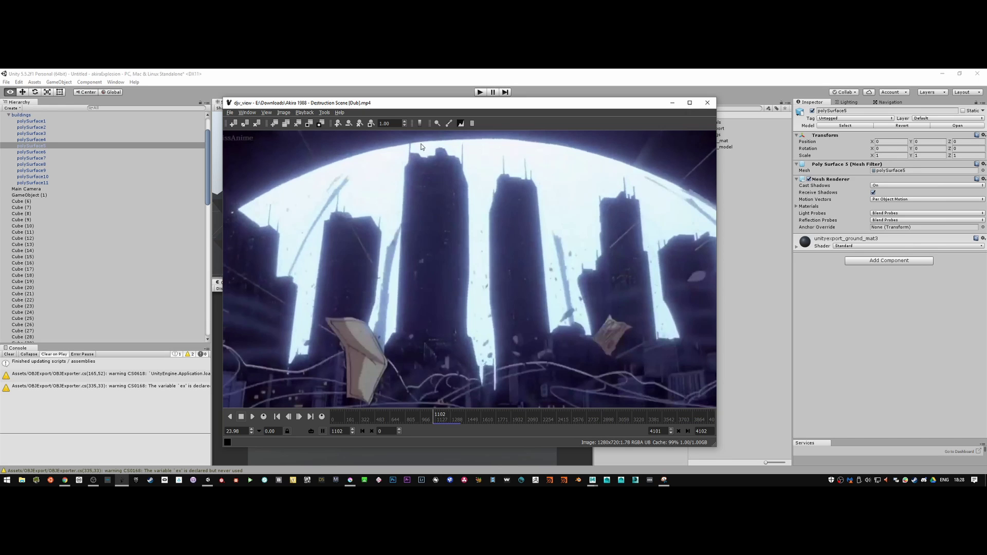
key(alt+Tab)
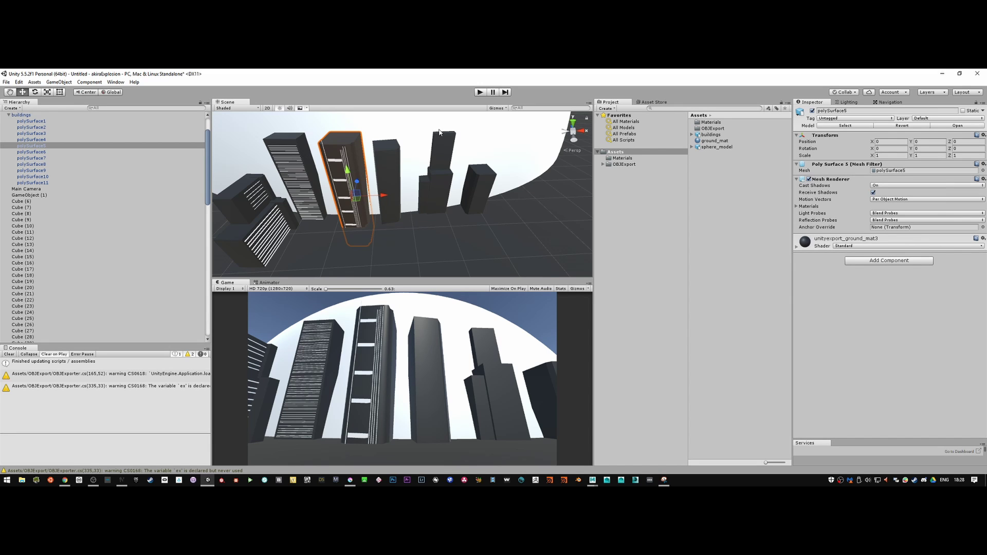
scroll(34, 236, down, 15)
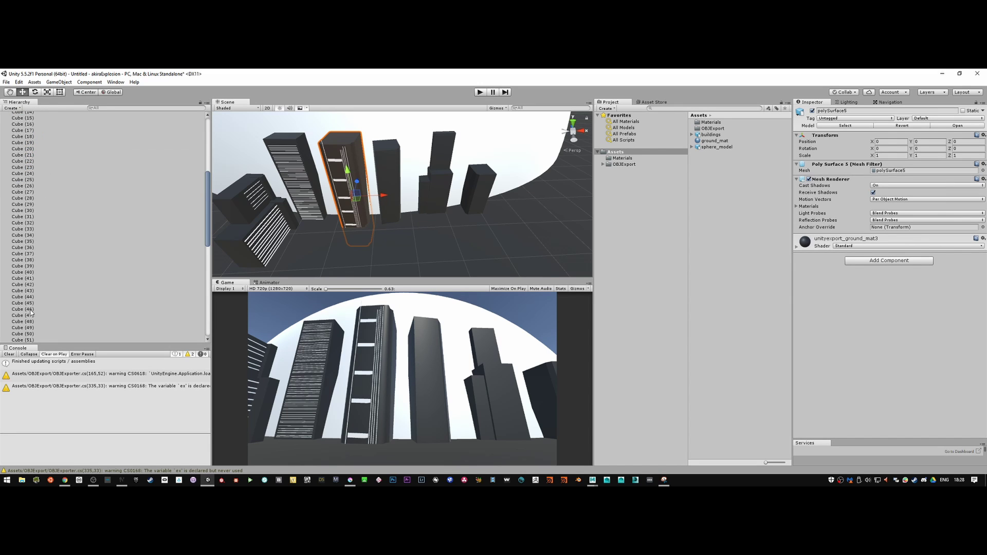
Step: Duplicate the upright white strip at the second tower's outer edge as the base for a rooftop block
click(325, 148)
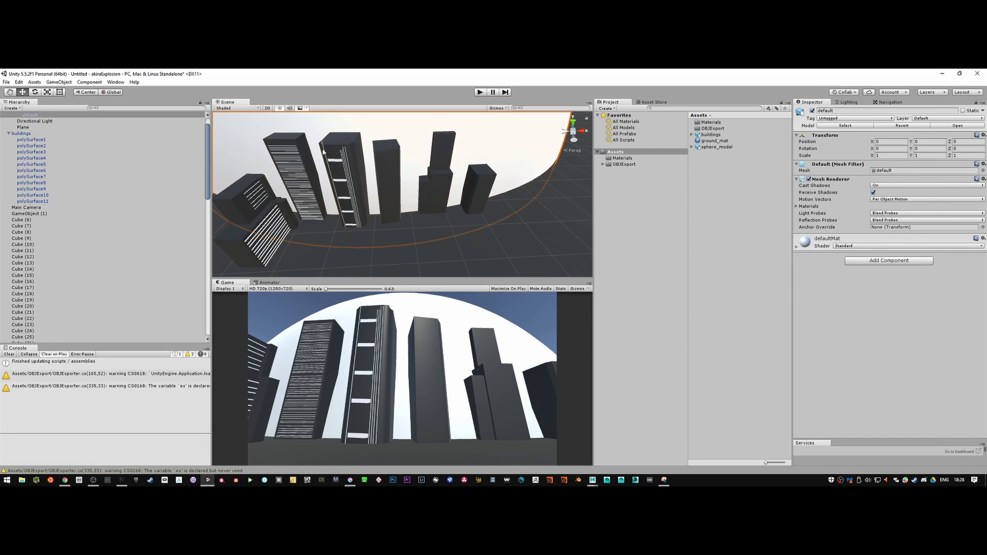
right_drag(329, 207, 404, 192)
click(404, 192)
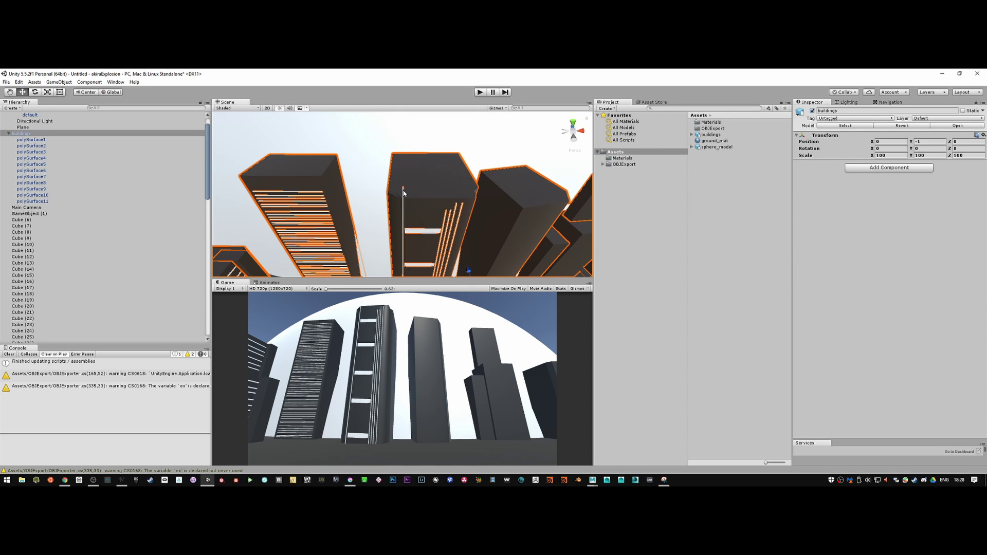
click(404, 192)
scroll(412, 190, up, 5)
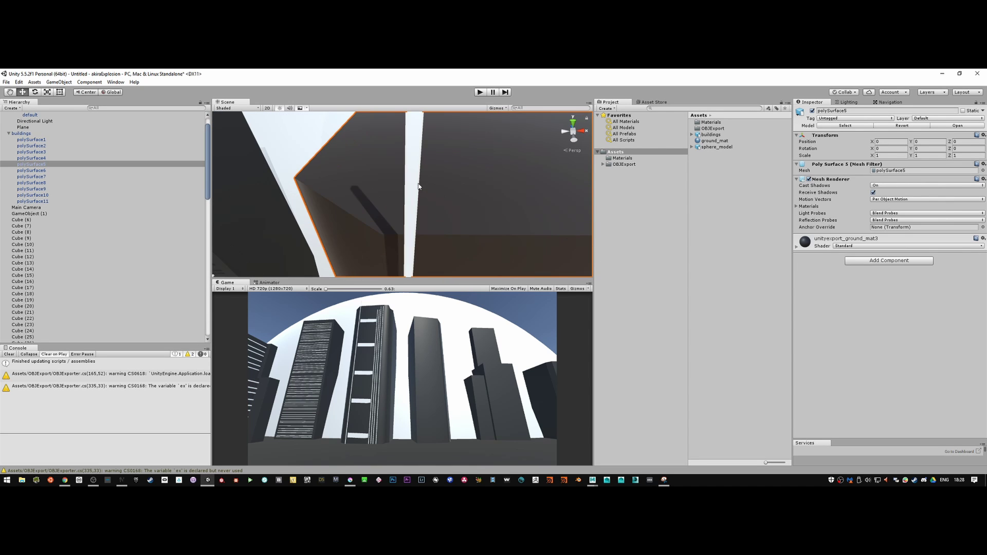
click(418, 186)
scroll(401, 188, down, 5)
key(ctrl+d)
key(ctrl+d)
key(ctrl+d)
key(ctrl+d)
key(ctrl+d)
key(ctrl+d)
key(e)
alt+drag(436, 206, 401, 209)
Step: Raise the duplicated strip to about Y 243.2 and resize it into a block about 6.6 by 6.6 by 15.6
key(r)
drag(367, 238, 511, 209)
alt+right_drag(511, 209, 434, 228)
drag(379, 243, 373, 140)
key(w)
key(r)
drag(375, 190, 478, 165)
key(w)
key(r)
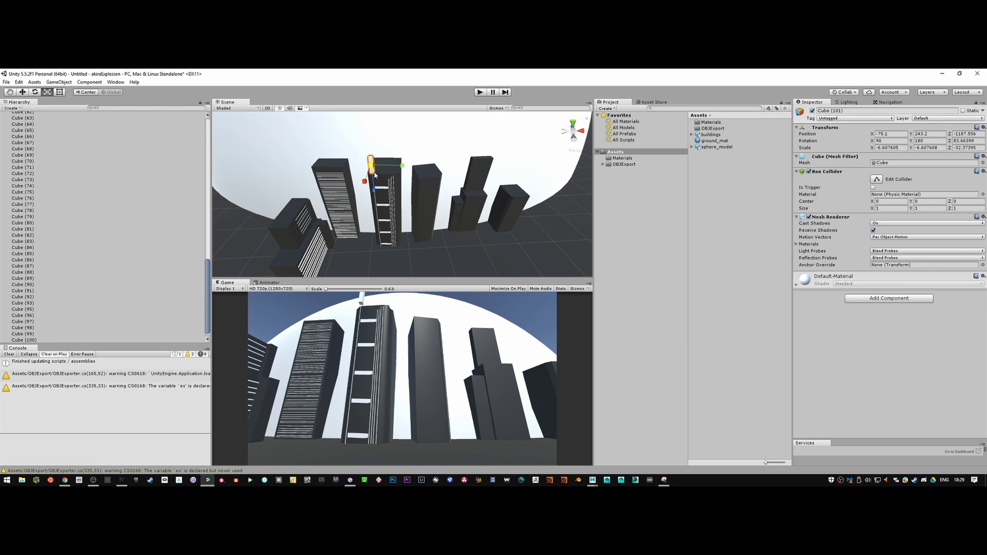
drag(378, 196, 374, 179)
Step: Lower the block to about Y 237.6 and apply the ground_mat material to it
key(w)
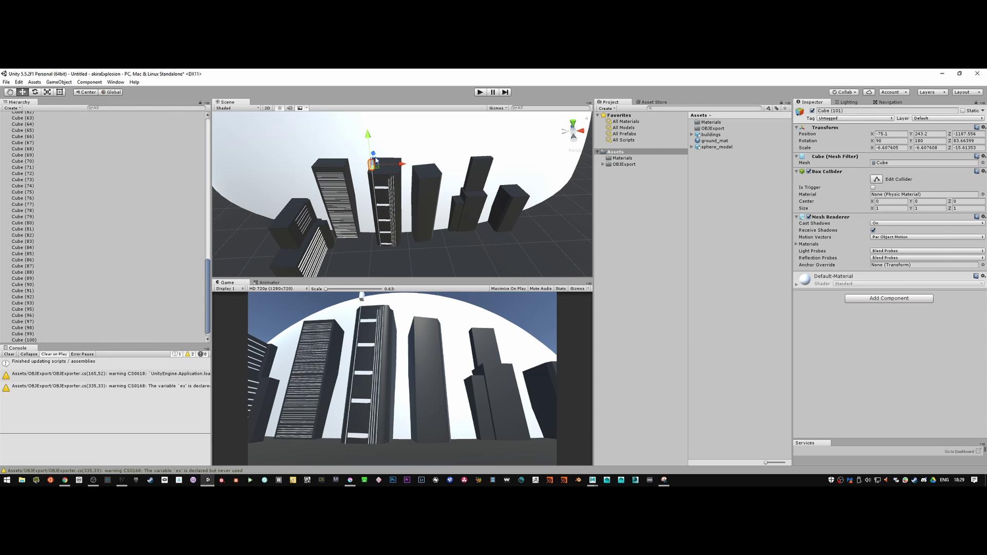
drag(368, 143, 371, 146)
drag(716, 140, 373, 168)
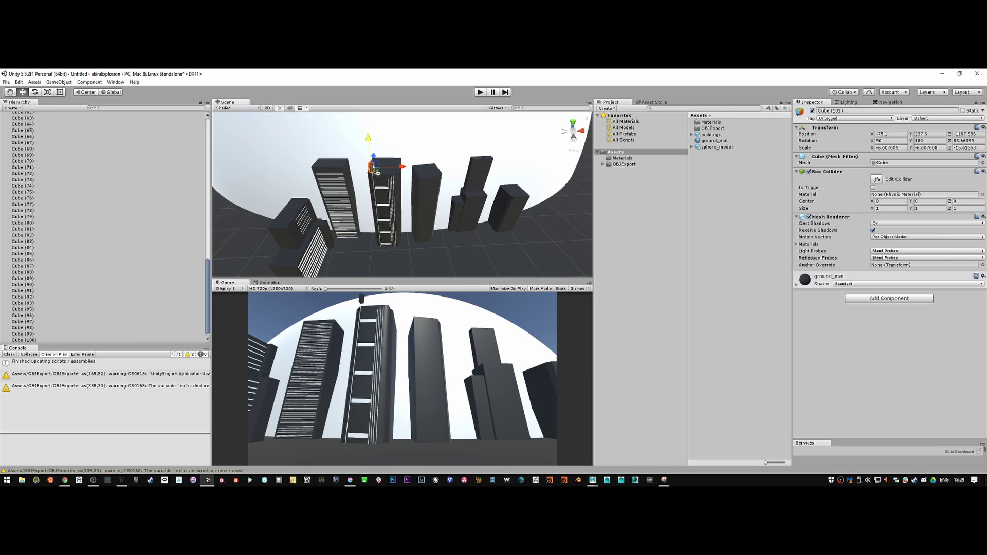
Step: Seat the dark block on the second tower's roof corner at about Y 227.5, Z -1178.7
key(q)
scroll(385, 209, up, 3)
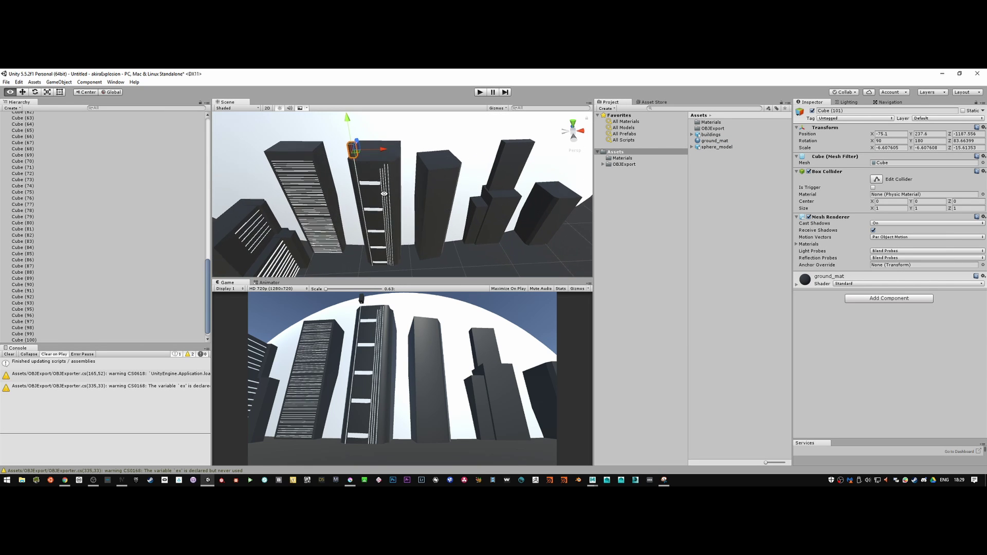
scroll(386, 209, down, 1)
key(w)
drag(363, 161, 351, 150)
scroll(349, 152, up, 4)
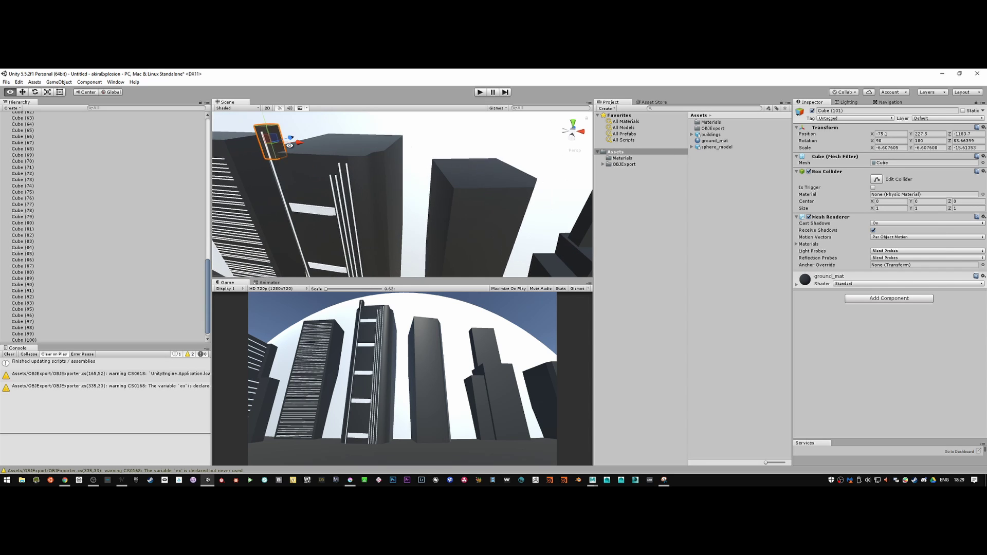
drag(311, 166, 355, 200)
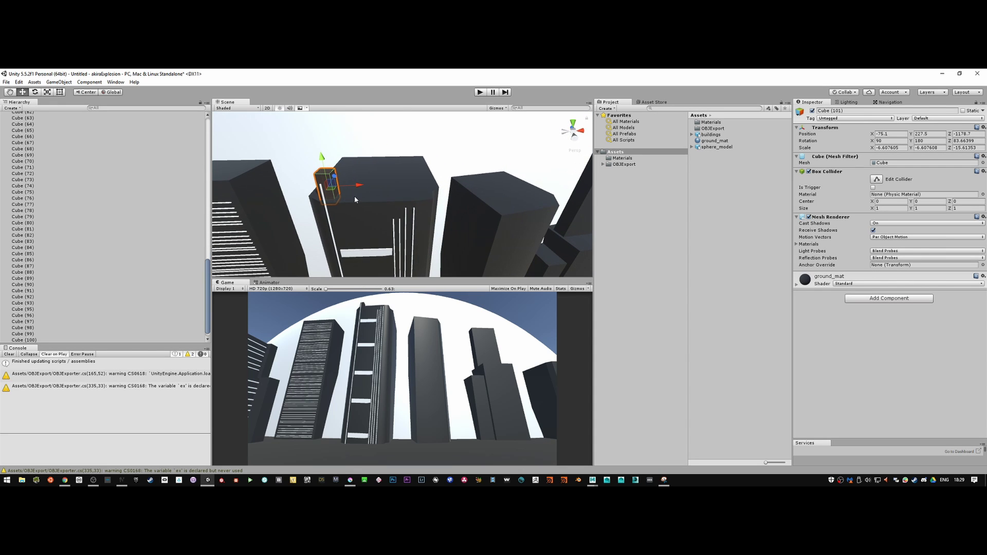
Step: Create an antenna from a copy of the roof block, about 1.8 by 1.8 by 23.8 at Y 245.3, checking the reference clip
key(r)
drag(330, 189, 353, 244)
key(w)
drag(326, 165, 331, 187)
key(r)
key(alt+Tab)
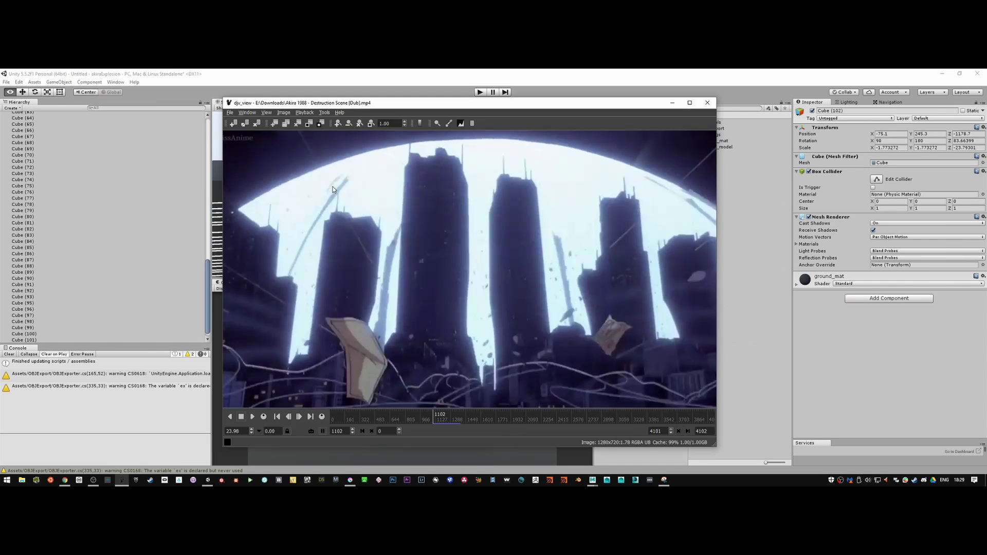
key(alt+Tab)
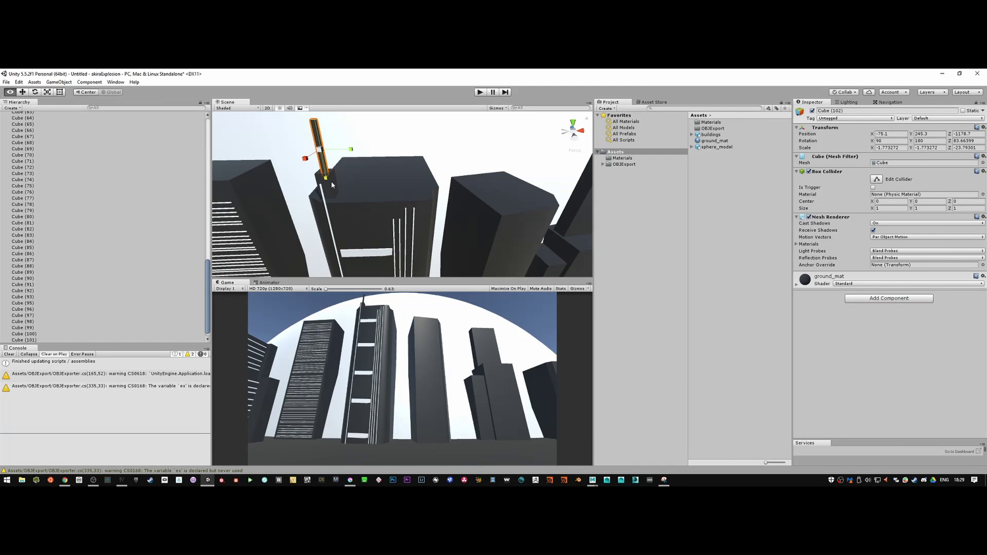
Step: Duplicate the block and antenna together, enlarge the copies slightly, and place them across the roof at about X -24.8, Z -1127.4
shift+click(334, 193)
key(w)
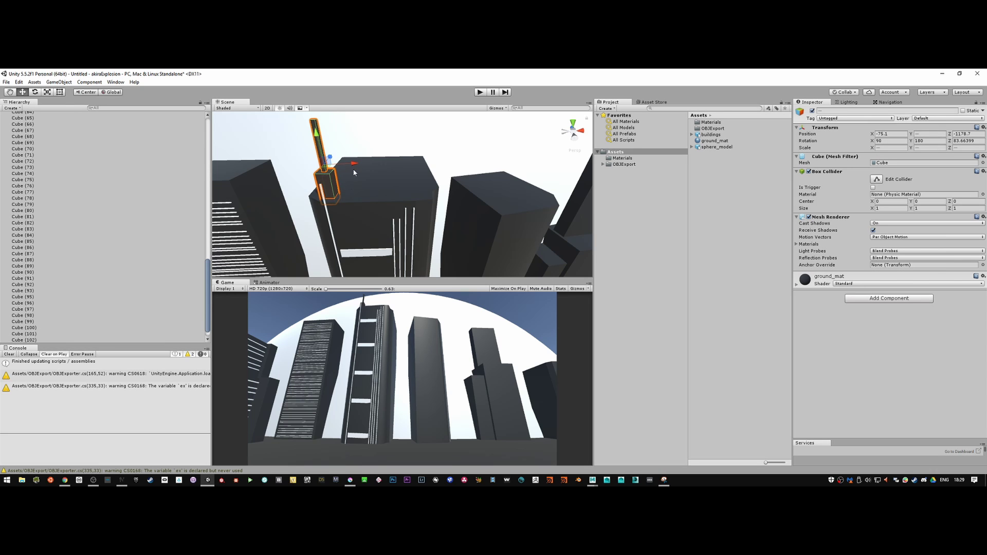
alt+drag(335, 152, 403, 93)
key(r)
key(w)
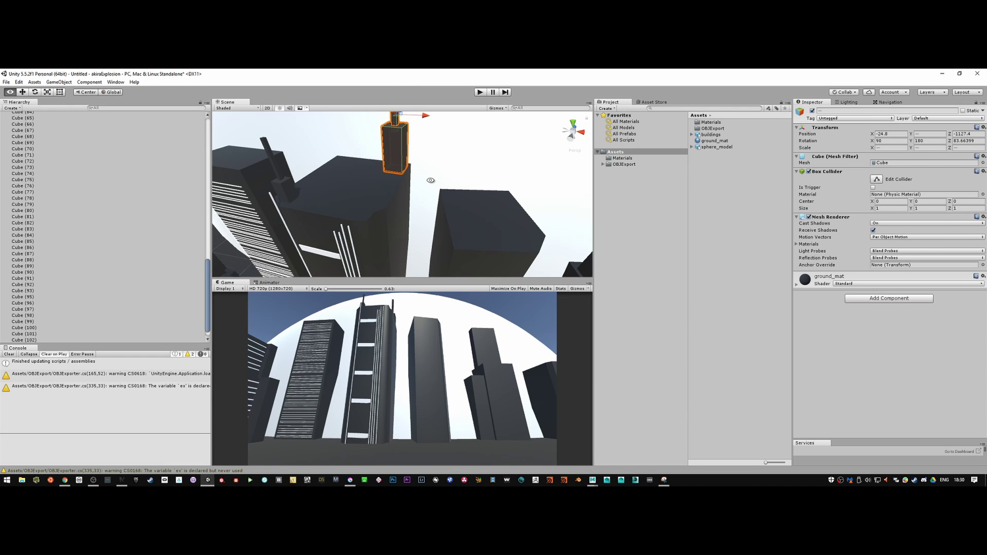
Step: Check the reference clip and reposition the second block and antenna on the roof at about X -31.2, Z -1152.8
key(alt+Tab)
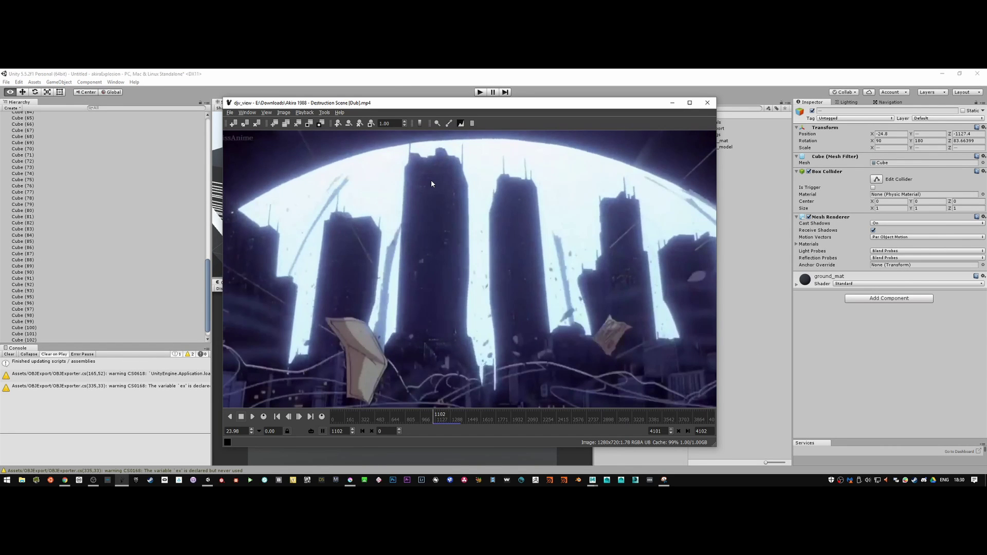
key(alt+Tab)
middle_drag(432, 183, 406, 157)
drag(380, 120, 339, 133)
key(ctrl+d)
Step: Lengthen the second rooftop antenna to about 62.9, comparing its height with the reference clip
key(r)
click(341, 133)
key(w)
key(r)
drag(345, 181, 352, 203)
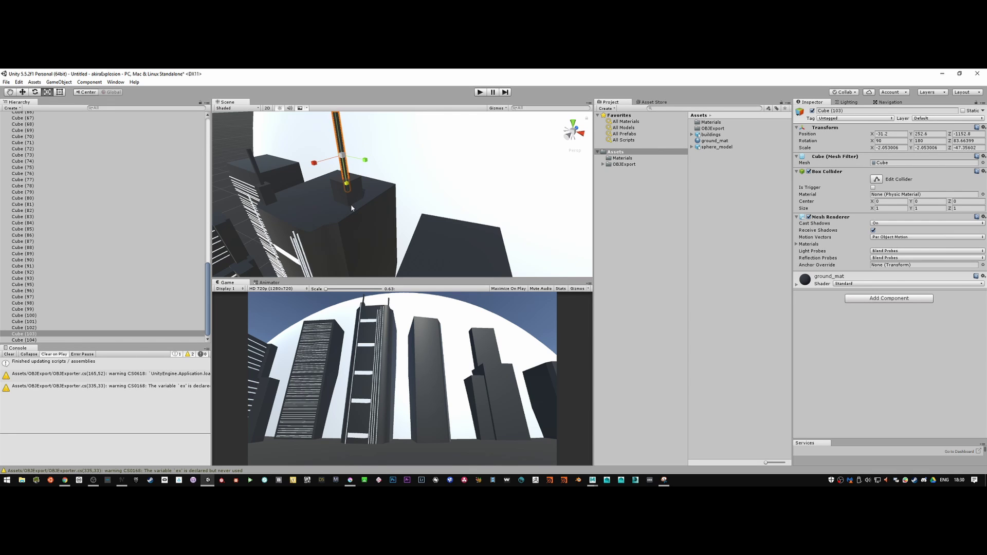
key(alt+Tab)
key(alt+Tab)
drag(348, 192, 351, 198)
Step: Check the reference clip, then duplicate the shorter antenna with its block and move the copies beside the neighbouring plain tower, about X 13.5
key(alt+Tab)
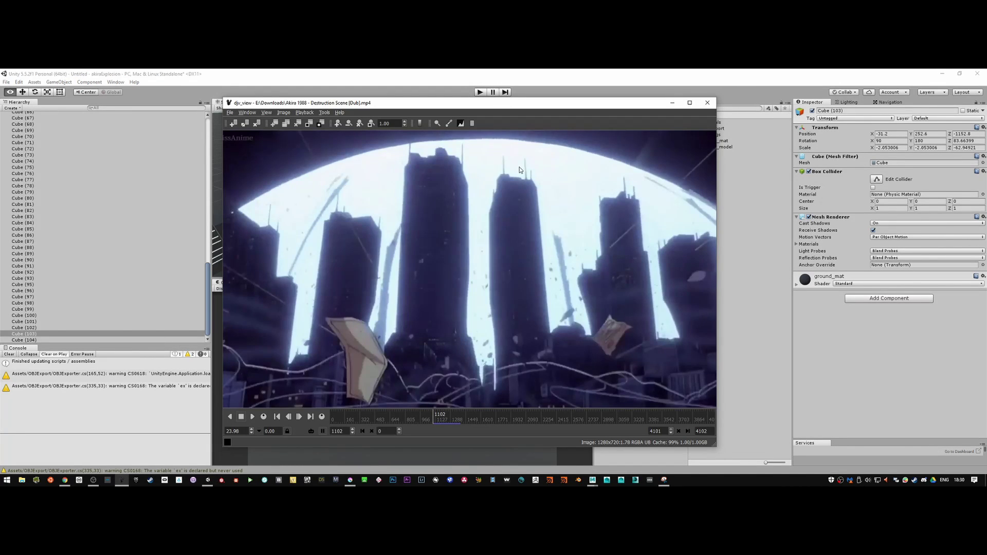
key(alt+Tab)
alt+drag(522, 206, 311, 184)
click(347, 176)
click(350, 210)
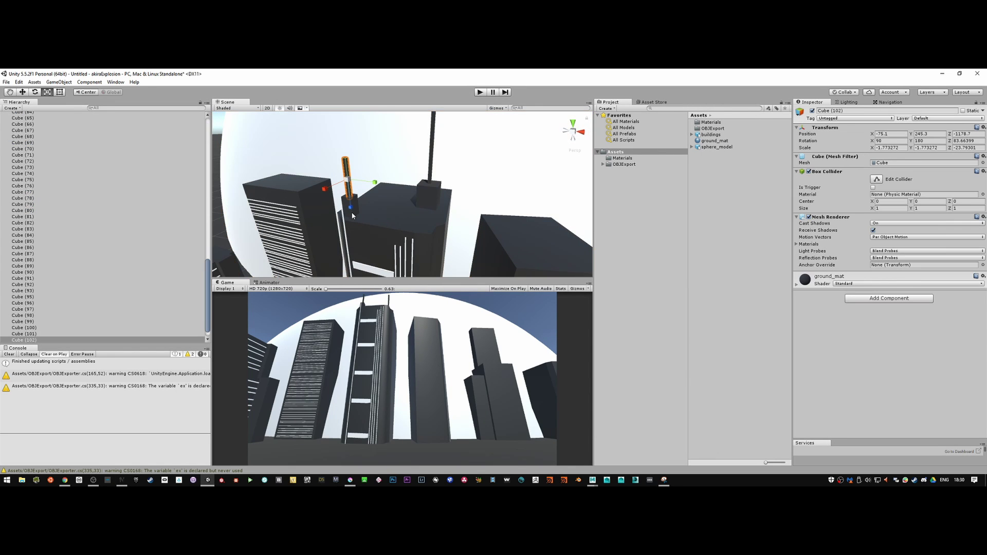
drag(358, 205, 357, 208)
key(q)
key(w)
ctrl+click(354, 211)
key(ctrl+d)
drag(369, 191, 529, 219)
key(ctrl+z)
drag(375, 193, 506, 220)
key(f)
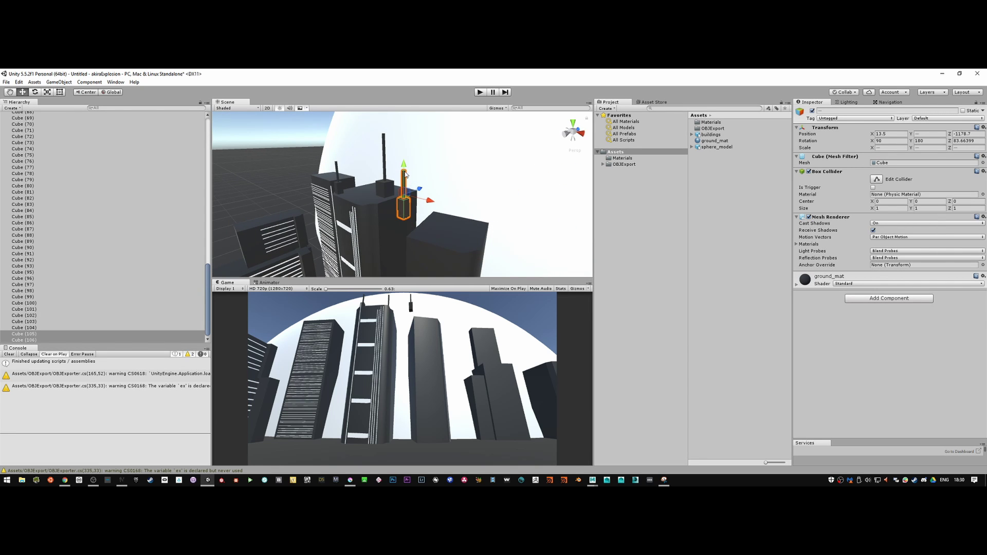
Step: Place the copied block and antenna on the plain tower's roof at about X 21.1, Z -1177, rotated to about 101.4, checking the reference
drag(427, 200, 457, 232)
key(e)
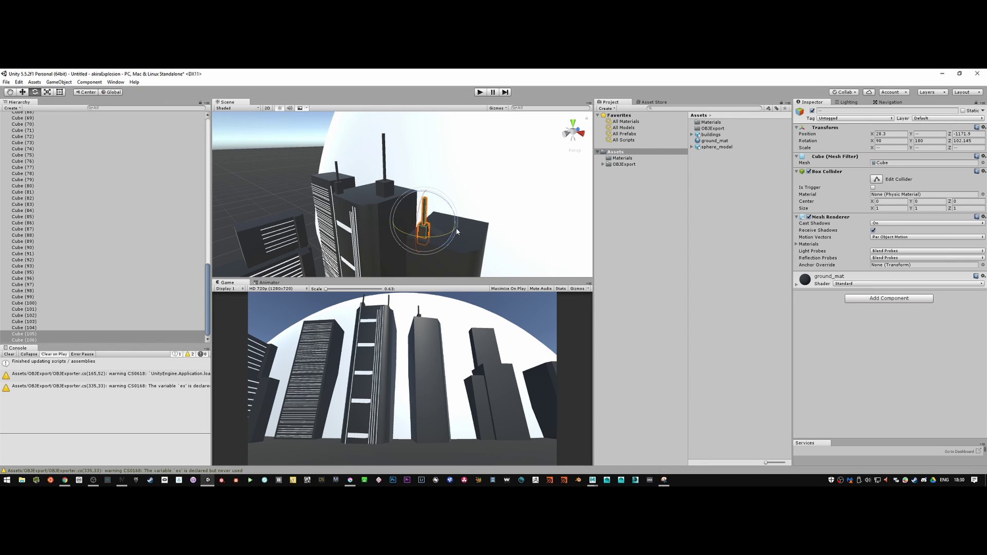
key(alt+Tab)
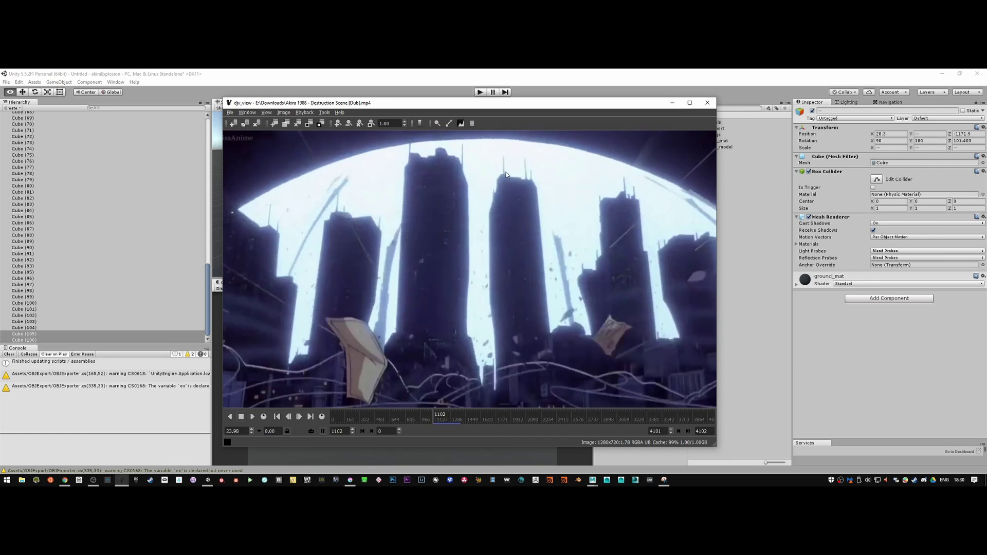
key(alt+Tab)
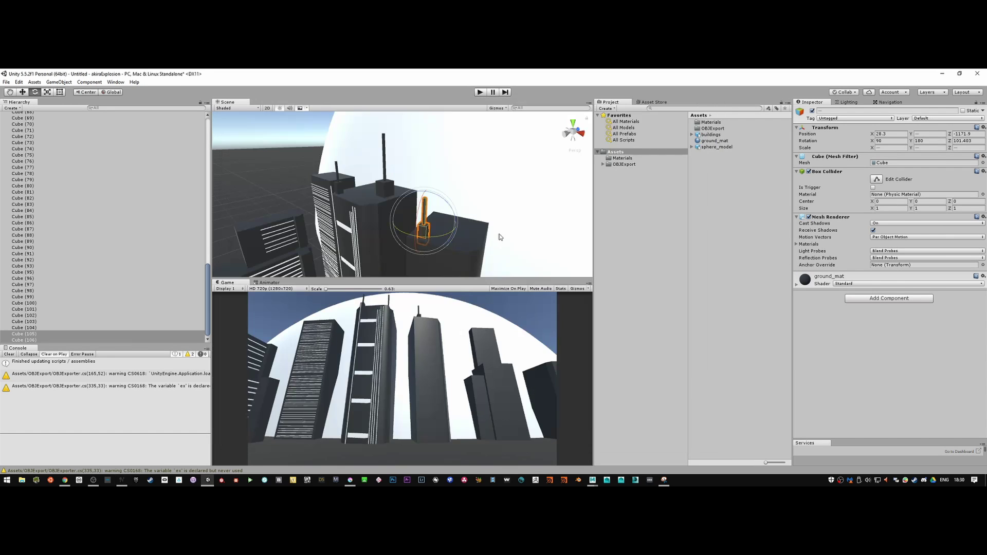
key(w)
drag(451, 230, 397, 234)
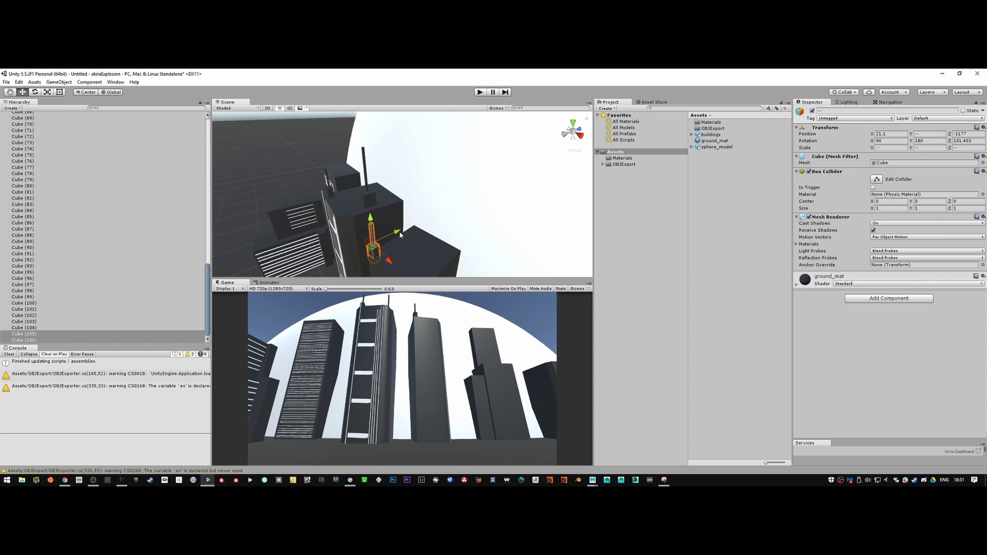
Step: Duplicate the block and antenna along the same roof to about X 54.7, Z -1171.1, comparing with the reference clip
drag(388, 261, 364, 167)
key(r)
key(w)
key(r)
key(w)
key(alt+Tab)
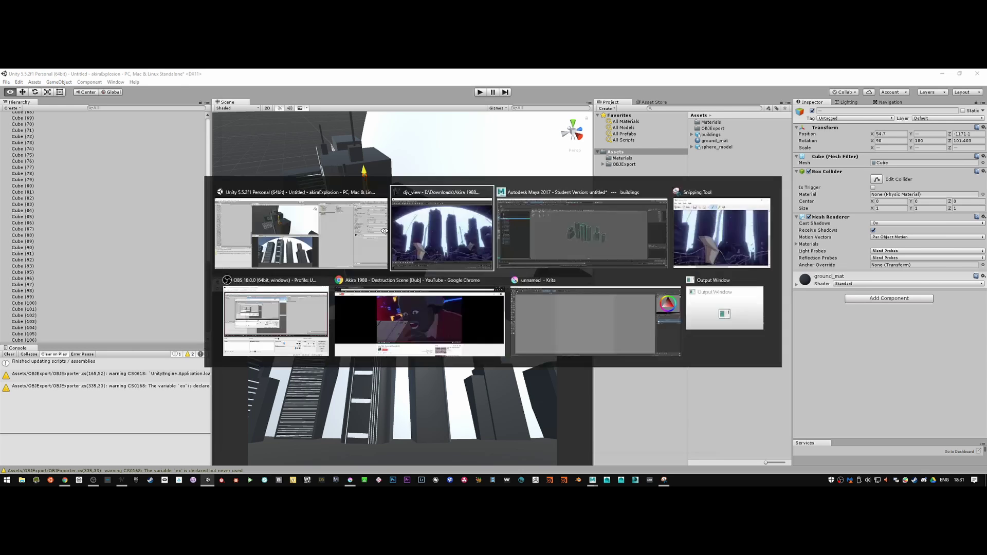
key(alt+Tab)
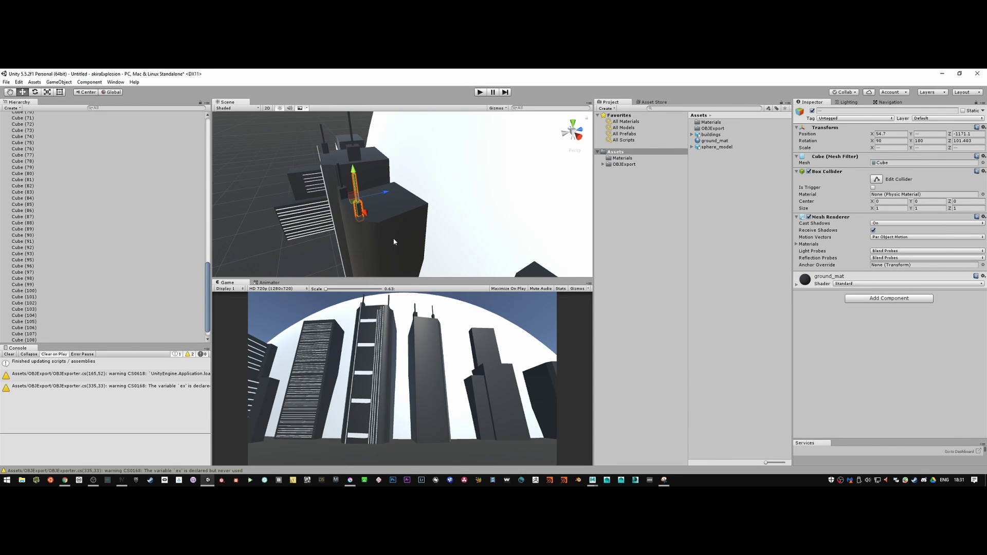
Step: Add a third block and antenna copy near the roof's far edge at about Z -1149.6, checking the reference clip
drag(392, 193, 390, 214)
key(alt+Tab)
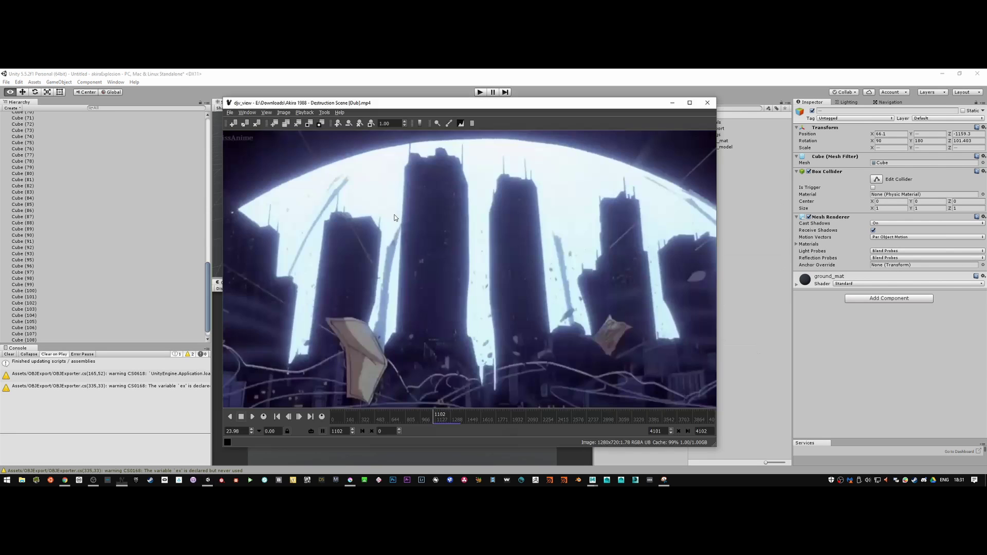
key(alt+Tab)
alt+drag(385, 219, 366, 197)
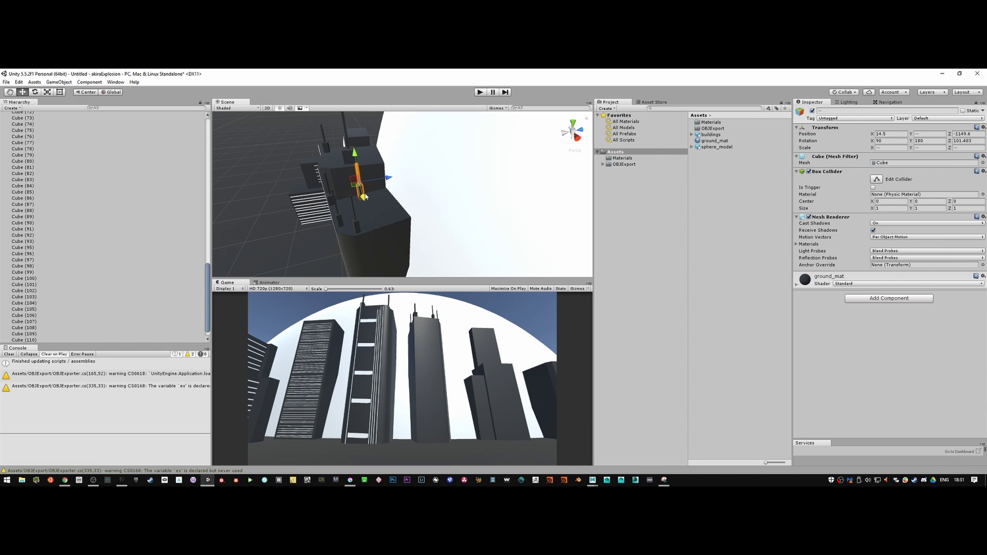
drag(354, 161, 355, 162)
key(alt+Tab)
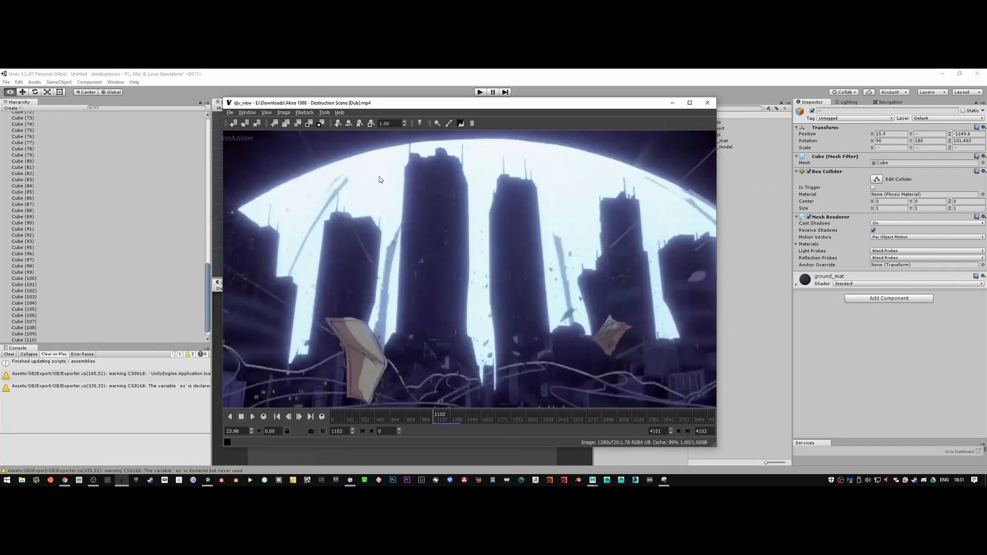
key(alt+Tab)
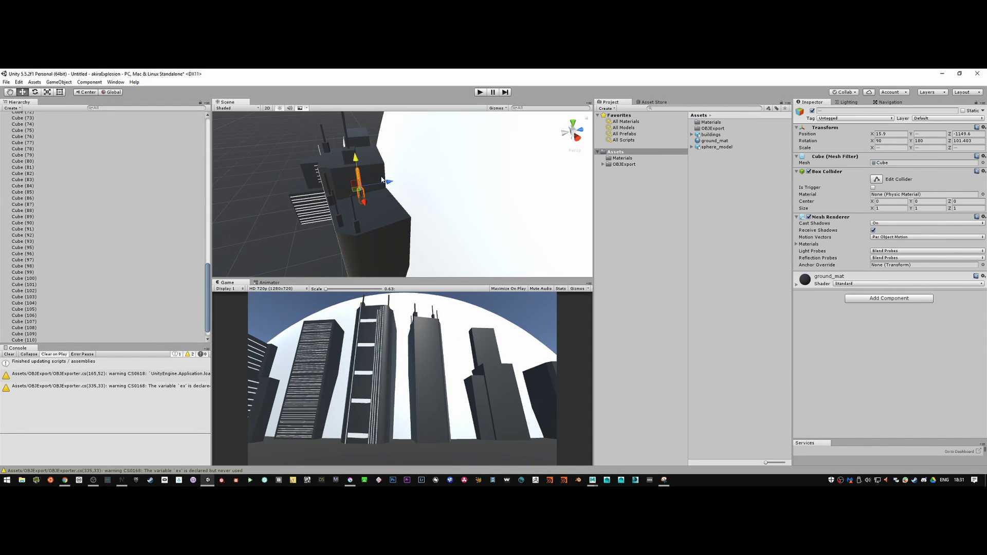
Step: Widen the first antenna's base block to about 13.1 by 11.4, shift it to about X 23.7, Z -1173.5, and check the reference
click(328, 204)
key(r)
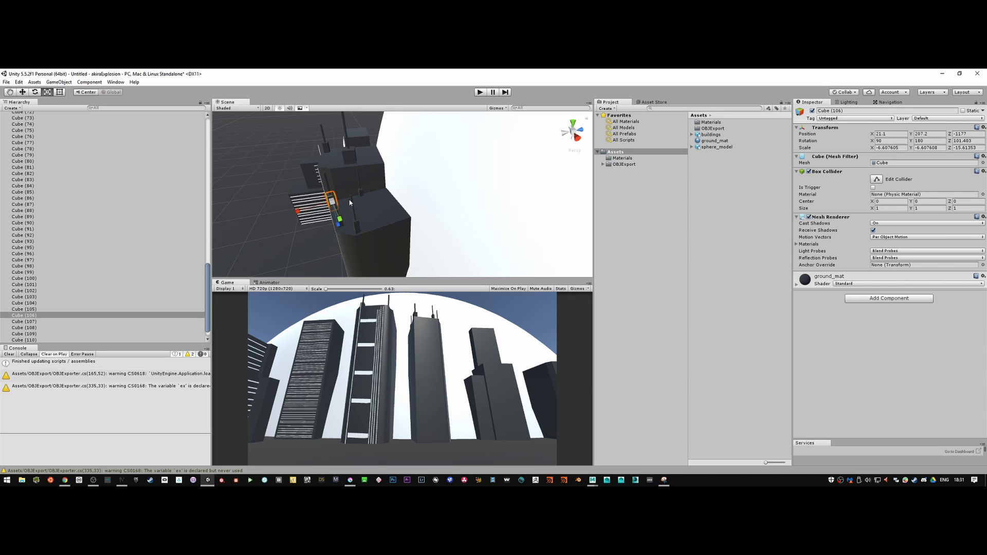
drag(298, 211, 393, 190)
key(w)
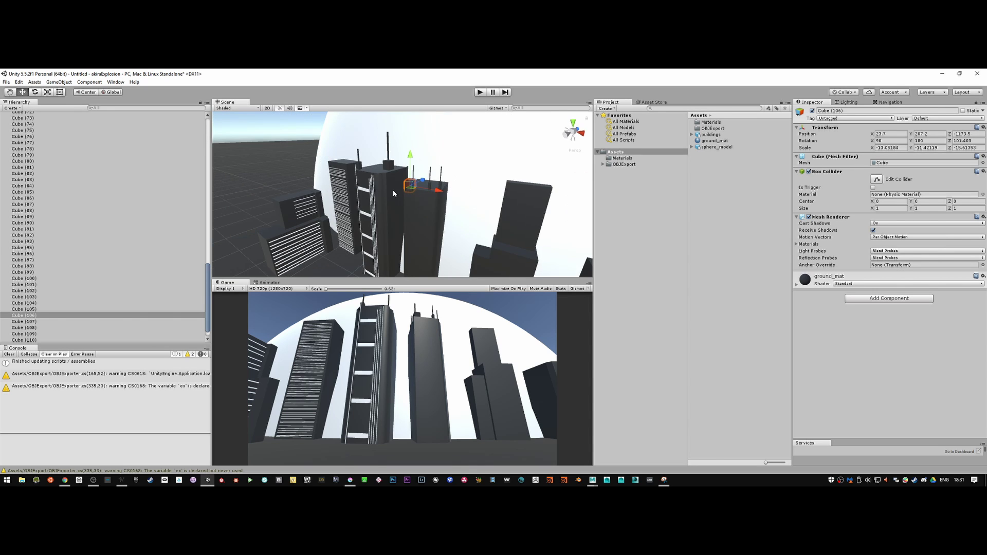
key(alt+Tab)
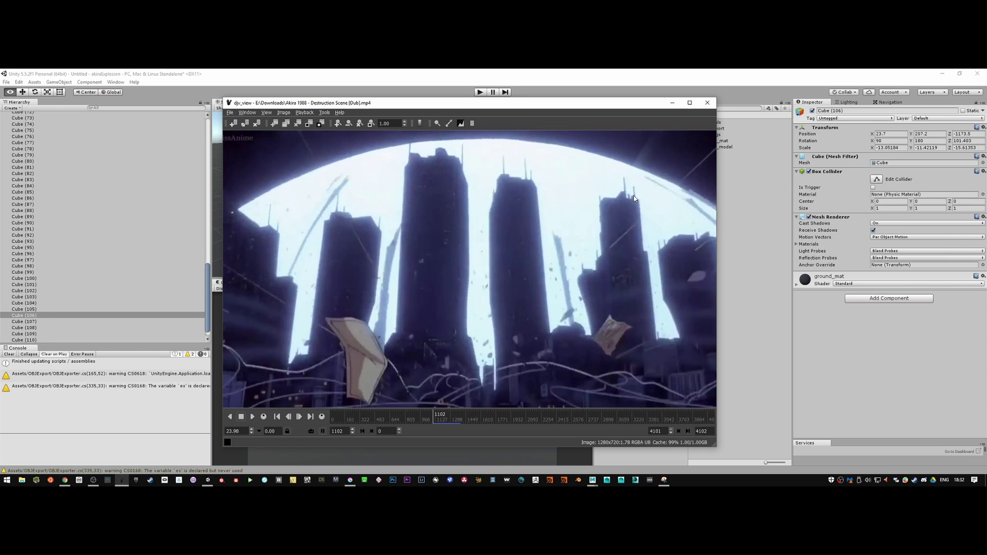
key(alt+Tab)
Step: Duplicate the plain tower's middle antenna and block and move the copies onto the tall stepped tower's roof, about X 170.5, Z -1118.8
alt+drag(591, 208, 650, 274)
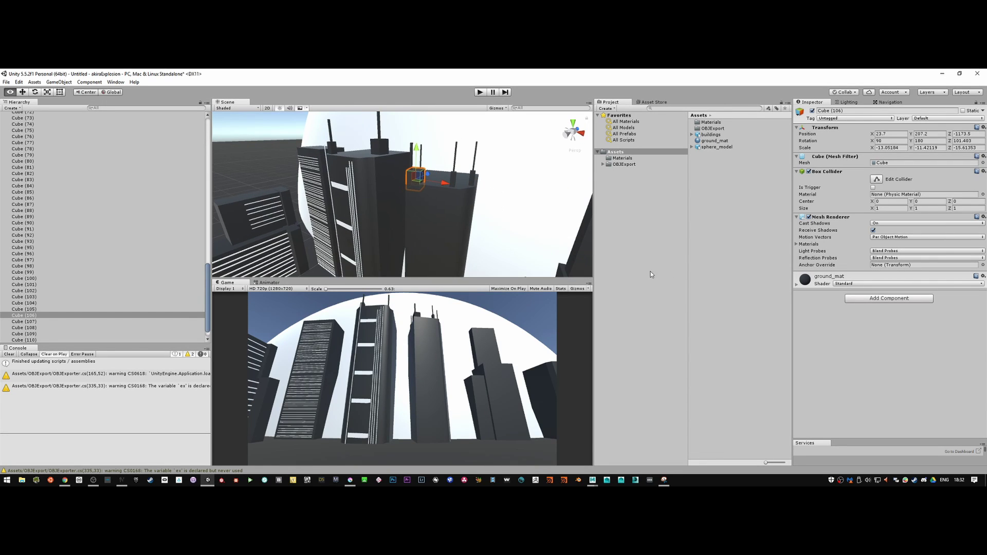
click(449, 178)
ctrl+click(457, 145)
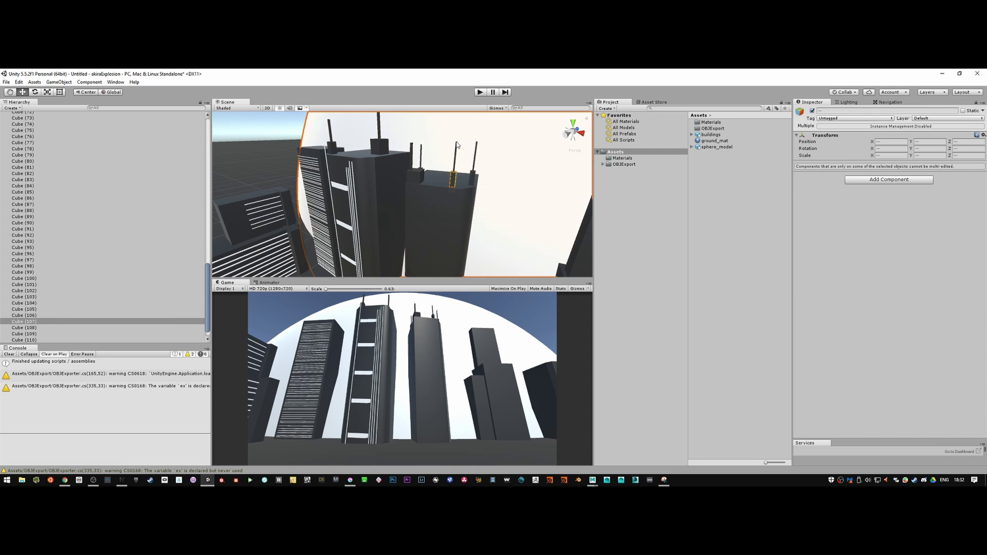
scroll(454, 154, up, 5)
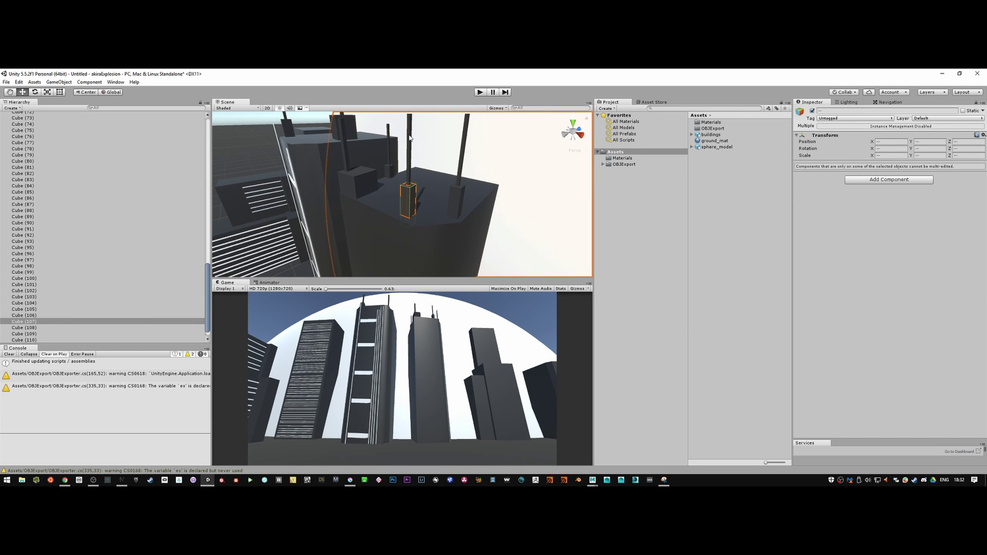
click(408, 187)
ctrl+click(412, 202)
alt+drag(411, 201, 476, 218)
key(ctrl+d)
drag(416, 191, 495, 194)
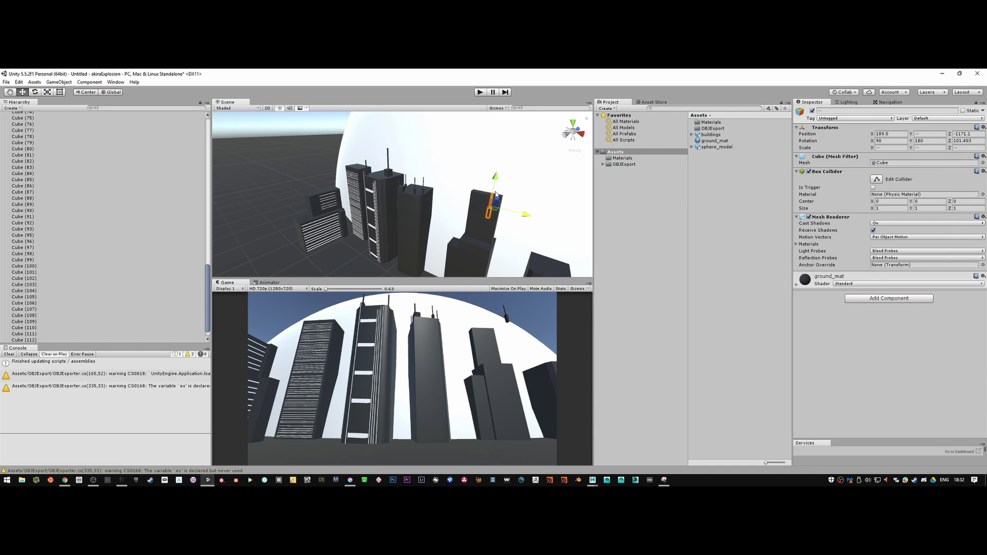
key(alt+Tab)
key(alt+Tab)
alt+drag(499, 203, 474, 178)
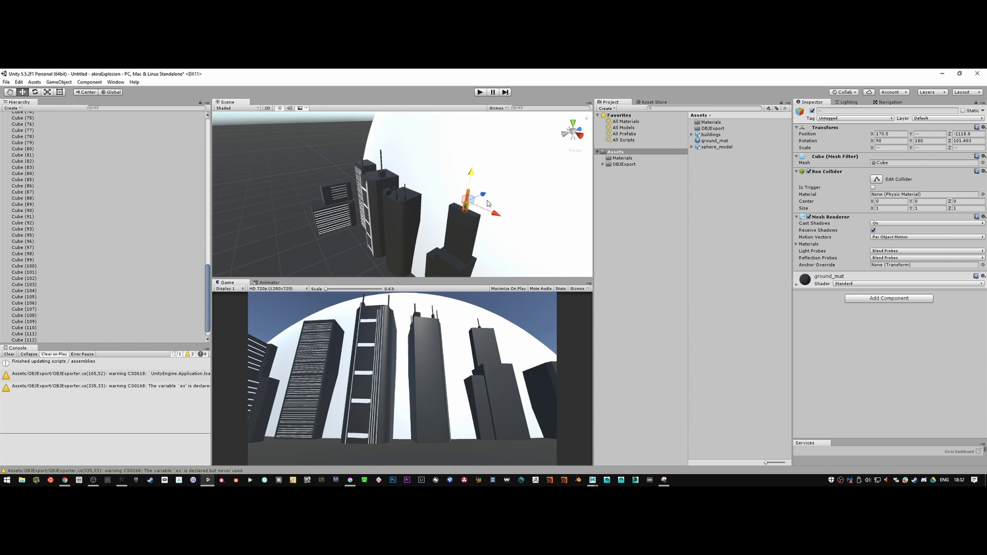
Step: Spread further block and antenna copies along the stepped tower's roof to about X 195.1 and 186.4, making the middle pair smaller
mouse_move(493, 215)
mouse_down()
mouse_move(512, 220)
mouse_move(497, 217)
mouse_up()
key(r)
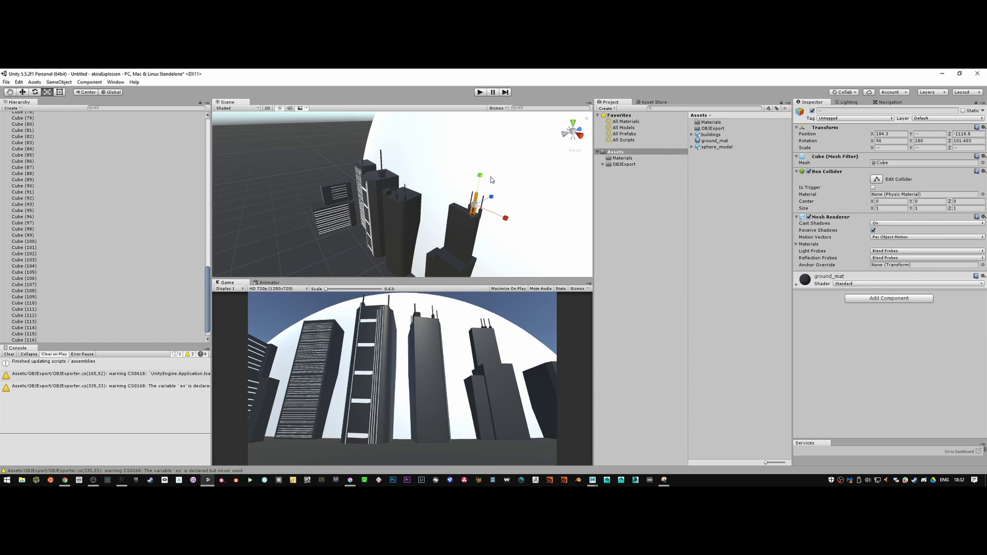
key(w)
drag(489, 215, 492, 216)
key(r)
key(w)
key(r)
drag(477, 209, 480, 183)
key(w)
key(alt+Tab)
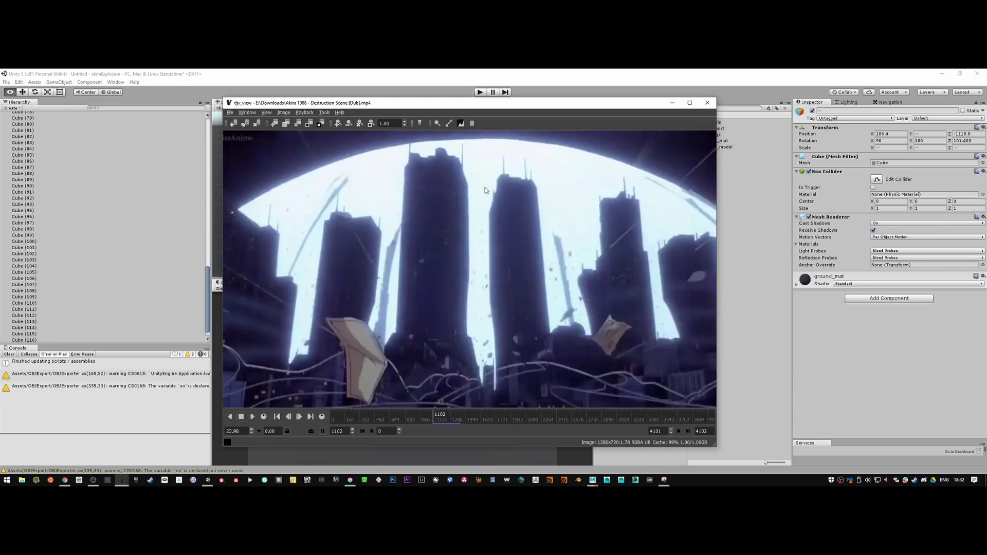
key(alt+Tab)
Step: Enlarge the first block on the stepped tower to about 10.4 by 3.8 by 21.1 at X 176.6, Y 226.9, Z -1115.8
alt+drag(446, 215, 406, 202)
key(f)
click(406, 202)
key(r)
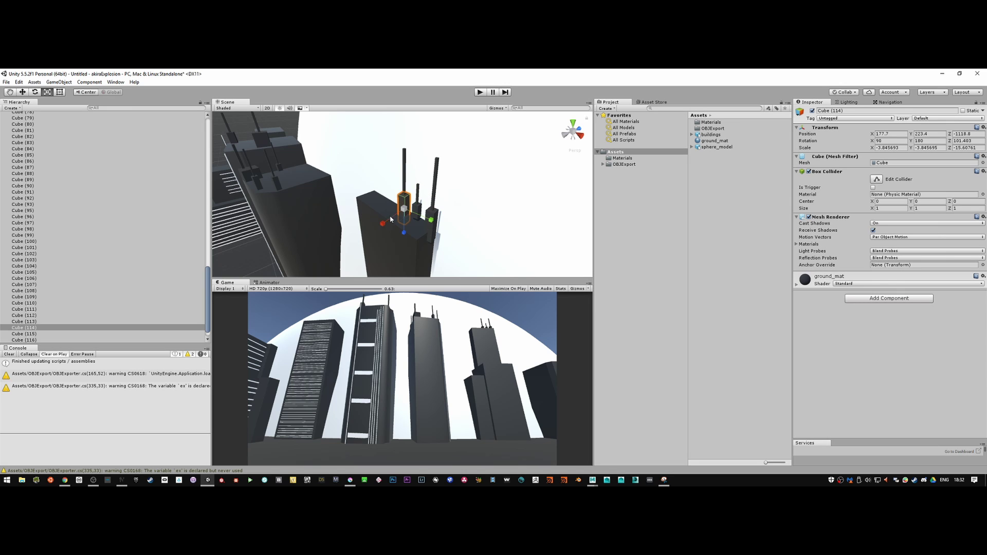
drag(388, 226, 348, 248)
key(w)
drag(427, 201, 439, 269)
key(r)
key(w)
drag(450, 232, 431, 224)
key(alt+Tab)
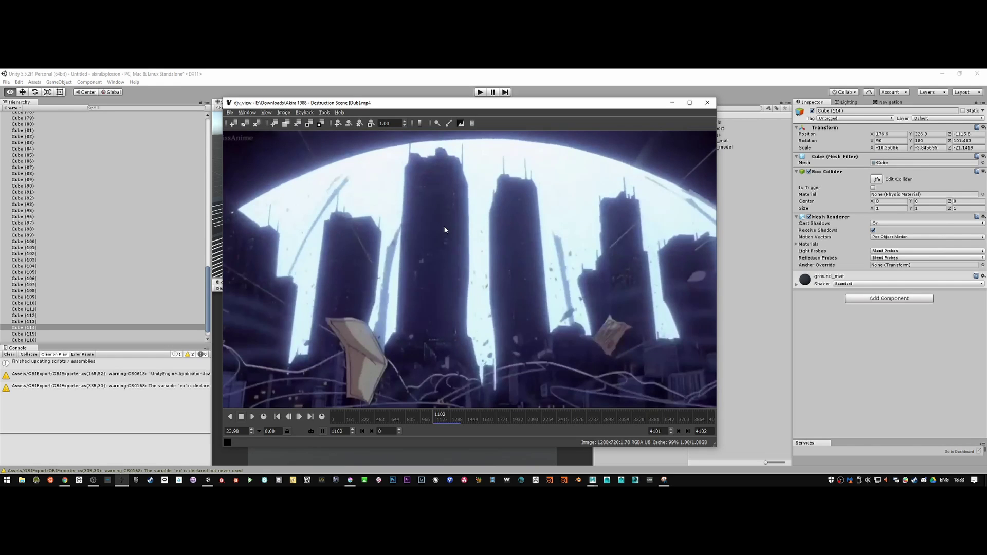
key(alt+Tab)
Step: Resize the middle antenna's base block to about 3.1 by 3.1 by 16.5 and place it at about Y 220.9
alt+drag(509, 213, 540, 208)
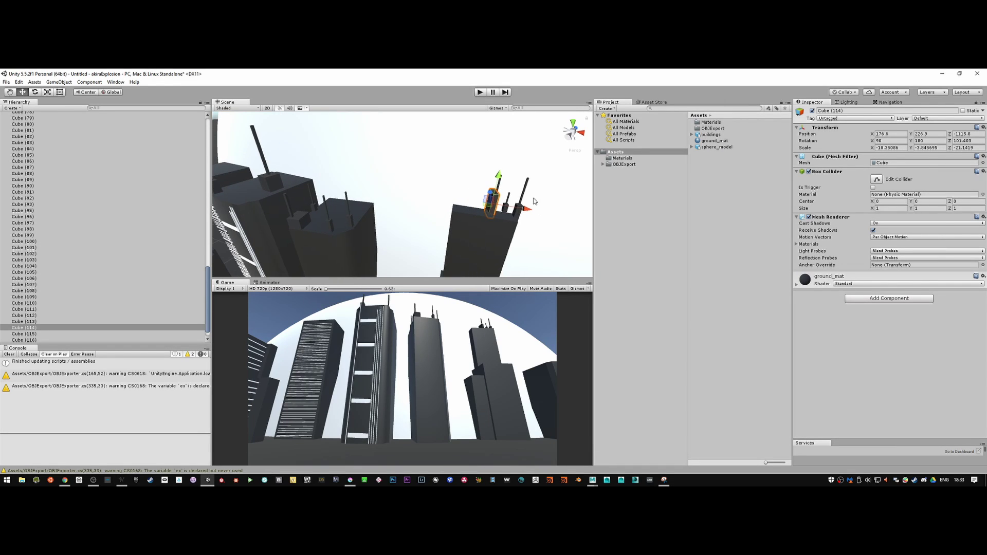
click(510, 202)
click(510, 215)
key(r)
drag(498, 234, 490, 266)
key(w)
drag(513, 181, 514, 190)
key(q)
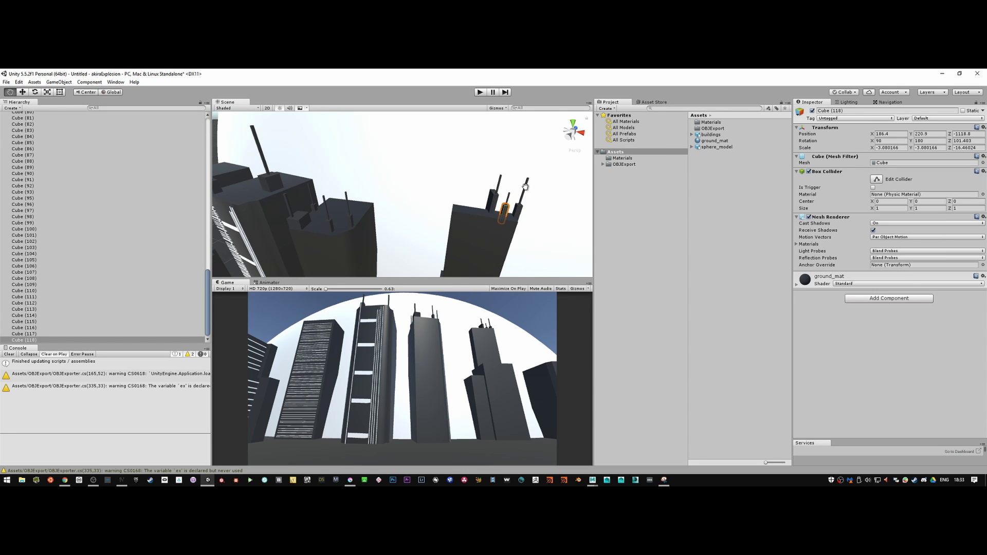
Step: Duplicate the outermost antenna and block to the roof's opposite edge at about X 150.2, Z -1115.4, comparing with the reference clip
key(w)
click(525, 195)
click(521, 209)
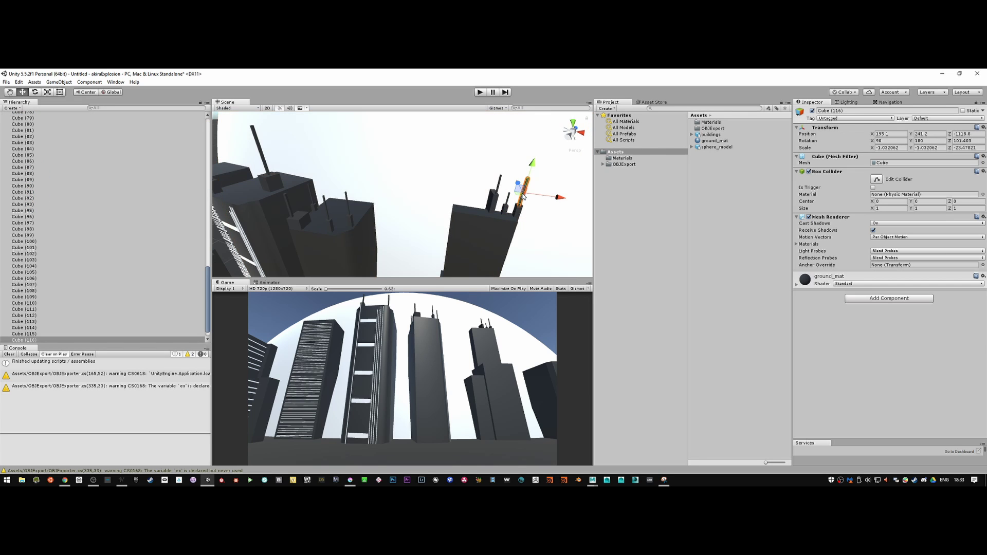
shift+click(522, 209)
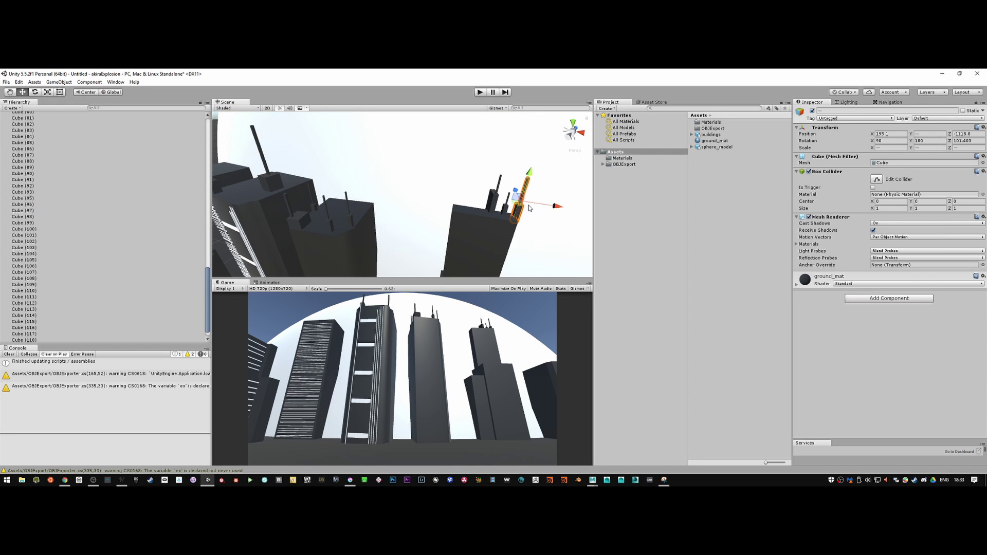
drag(551, 207, 487, 198)
key(alt+Tab)
key(alt+Tab)
right_drag(489, 196, 502, 208)
mouse_move(494, 198)
mouse_down()
mouse_move(495, 183)
mouse_move(499, 194)
mouse_up()
right_drag(498, 193, 477, 212)
key(alt+Tab)
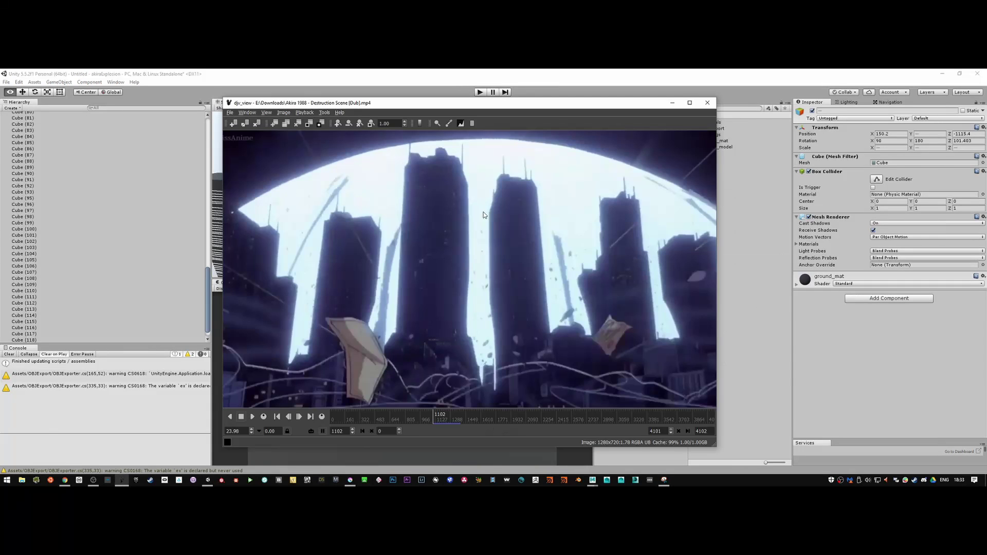
key(alt+Tab)
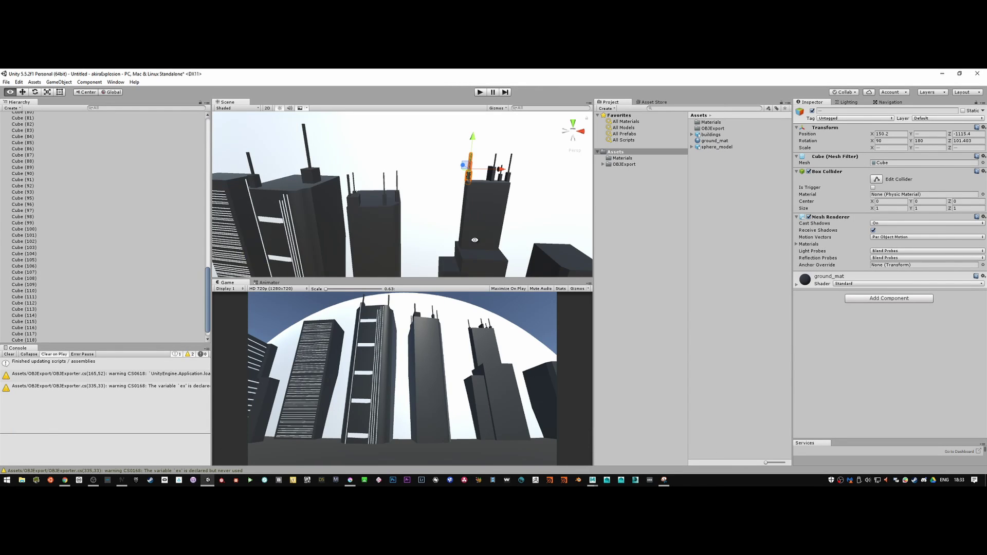
Step: Duplicate that antenna and block down to the stepped tower's lower roof at about X 146, Z -1109.9, checking the reference
drag(499, 163, 455, 220)
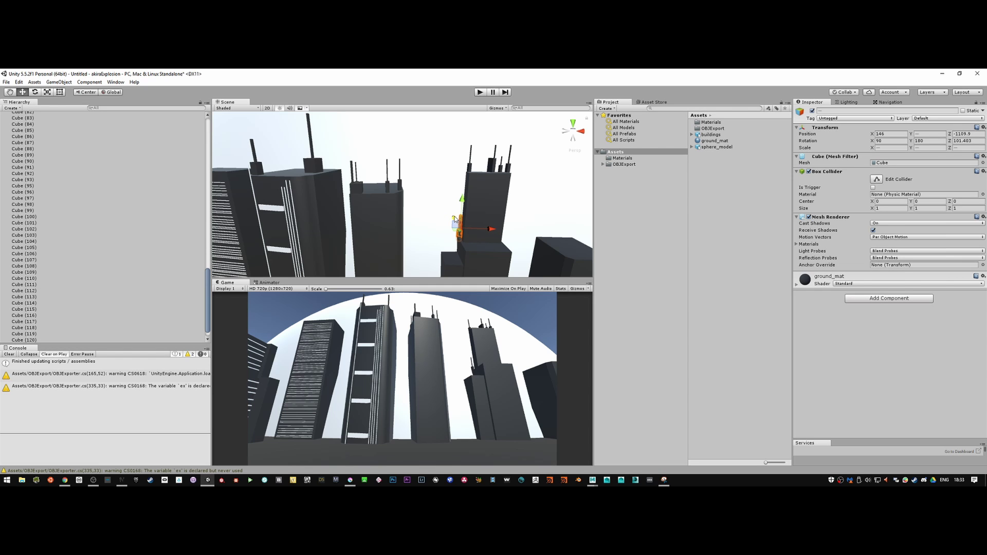
key(alt+Tab)
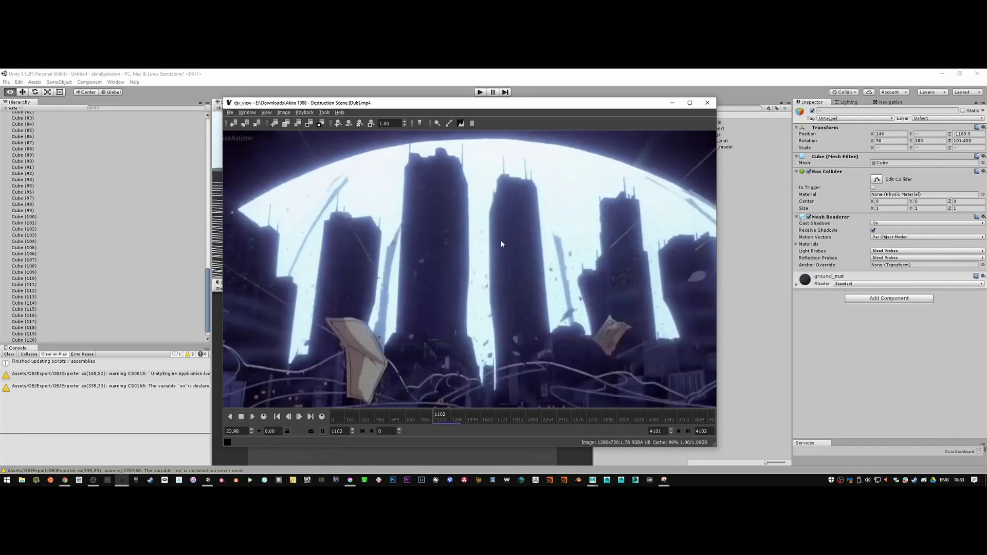
key(alt+Tab)
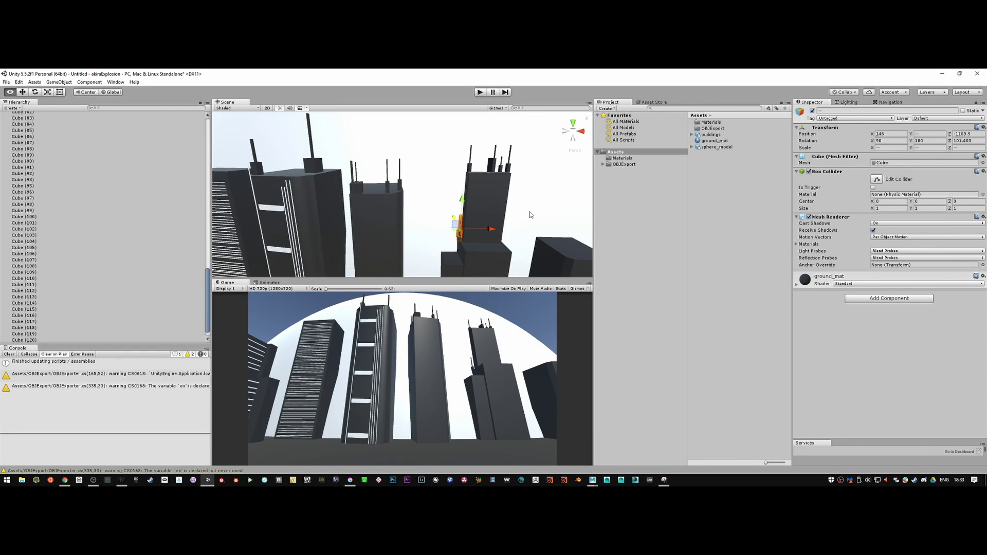
Step: Add further antenna and block copies along the lower roof, adjusting their size and position against the reference clip
drag(492, 229, 461, 240)
key(r)
key(w)
key(alt+Tab)
key(alt+Tab)
mouse_move(465, 242)
mouse_down()
mouse_move(455, 237)
mouse_move(446, 250)
mouse_move(472, 249)
mouse_up()
Step: Duplicate a lower-roof base block, scale it to about 7.3 by 22.8 by 14.4, and place it at about X 135.8, Y 106, Z -1132
click(462, 254)
key(ctrl+d)
key(r)
drag(477, 252, 622, 274)
key(w)
alt+drag(525, 244, 417, 218)
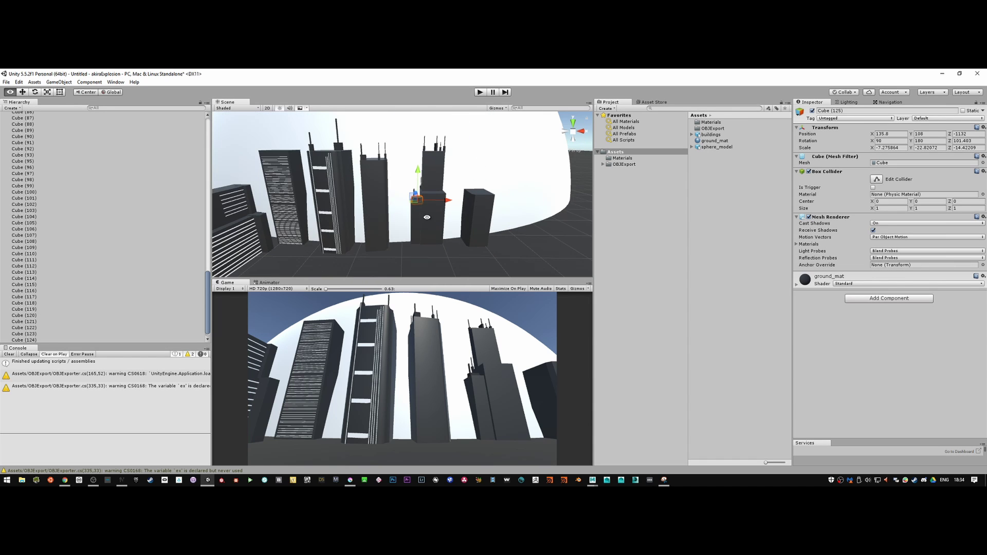
Step: Duplicate the stepped tower's outermost upper-roof antenna and block onto the short tower beside it at about X 269.3, Z -1136.9, checking the reference
key(alt+Tab)
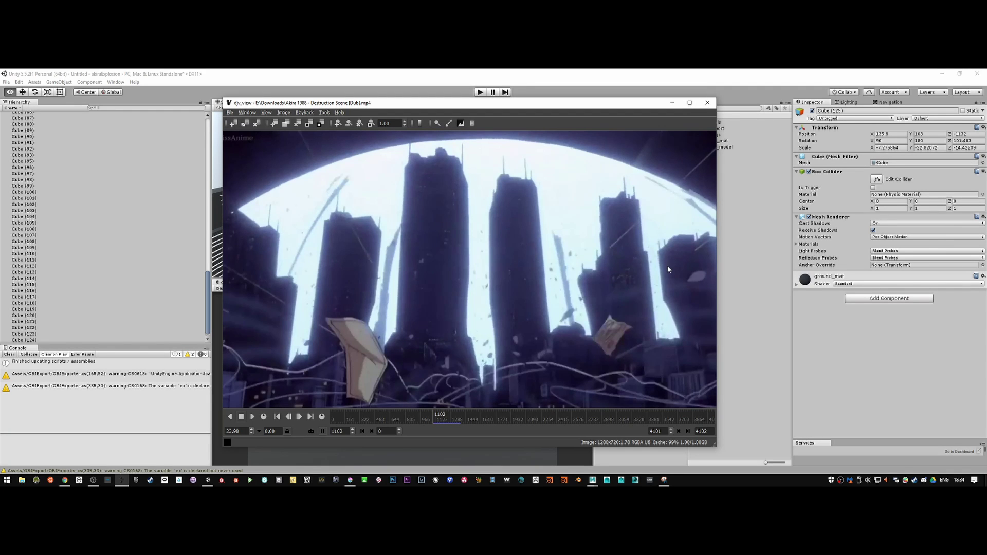
key(alt+Tab)
alt+right_drag(437, 206, 456, 192)
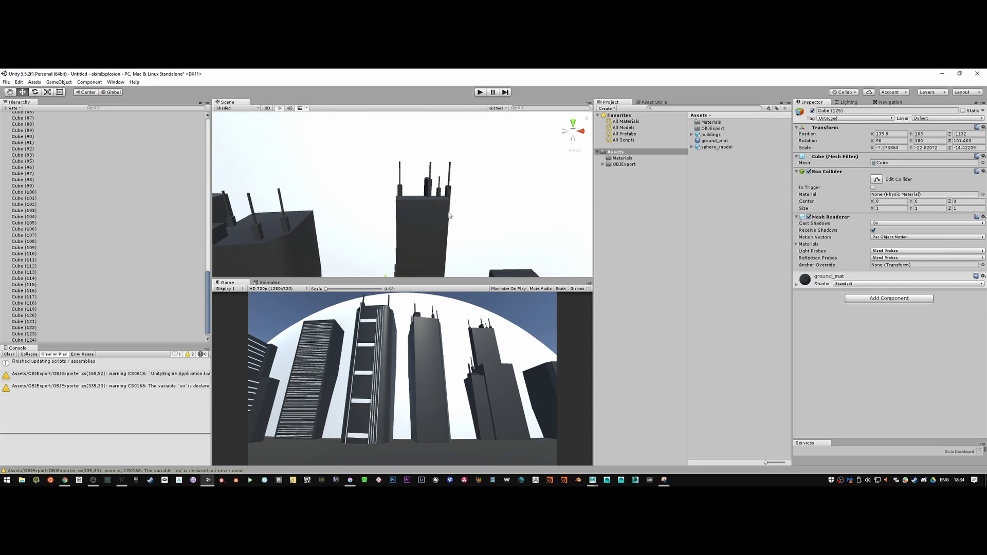
key(w)
click(451, 177)
shift+click(451, 193)
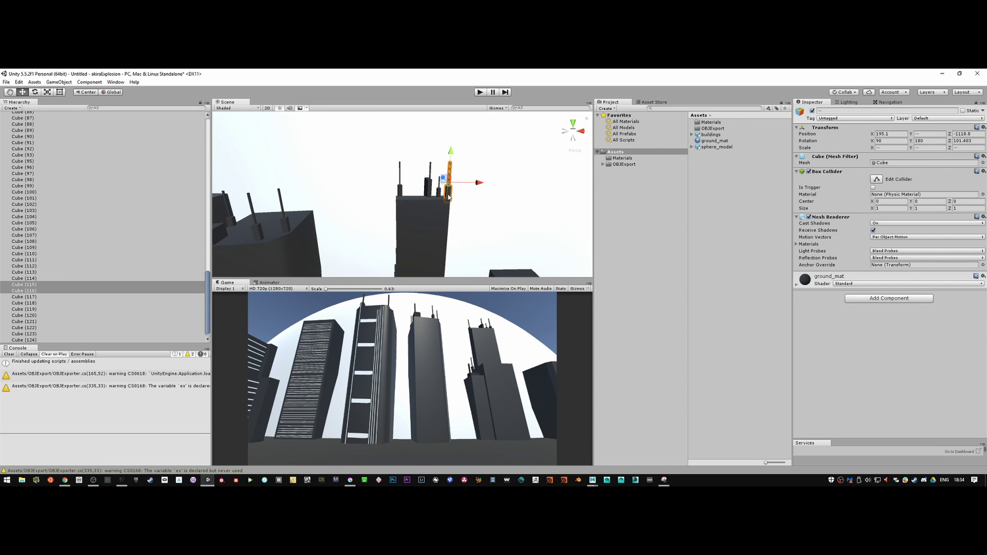
alt+drag(517, 206, 495, 221)
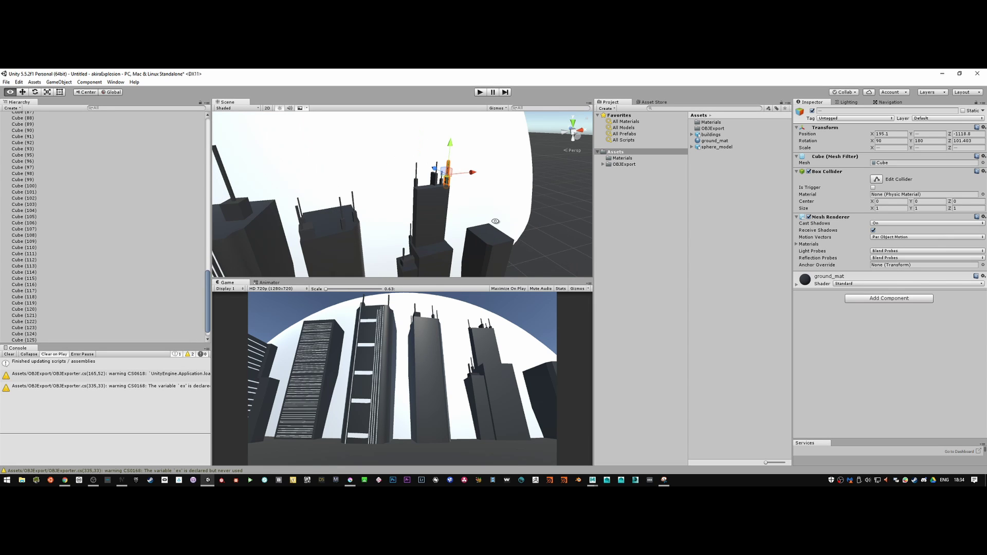
drag(435, 173, 501, 240)
key(ctrl+d)
mouse_move(490, 229)
mouse_down()
mouse_move(470, 226)
mouse_move(520, 242)
mouse_move(535, 233)
mouse_move(478, 217)
mouse_move(518, 234)
mouse_move(489, 233)
mouse_move(488, 208)
mouse_move(483, 224)
mouse_move(501, 229)
mouse_up()
Step: Reposition the copied antenna and block on the short tower's roof edge at about X 259.2, Z -1120.3, comparing with the reference clip
key(alt+Tab)
key(alt+Tab)
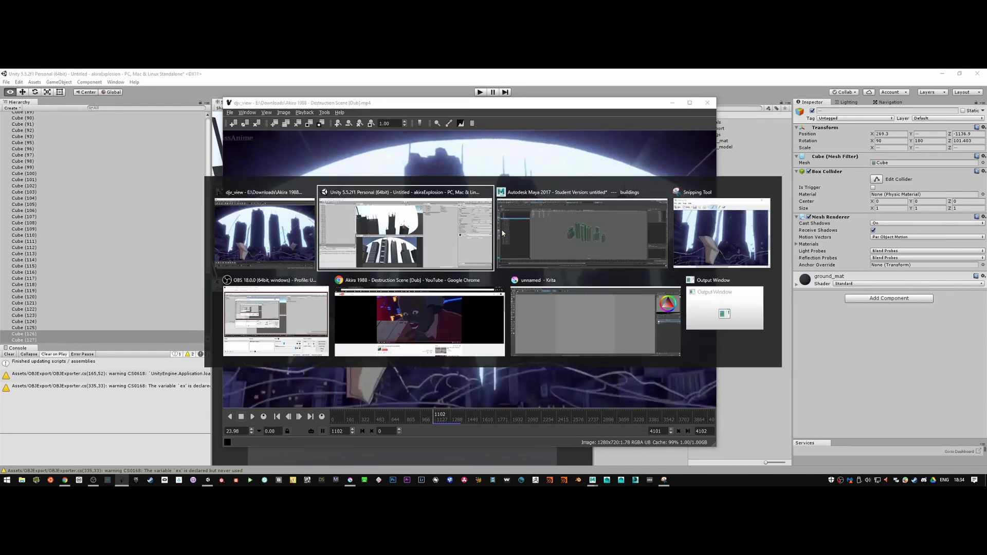
drag(507, 229, 492, 226)
key(r)
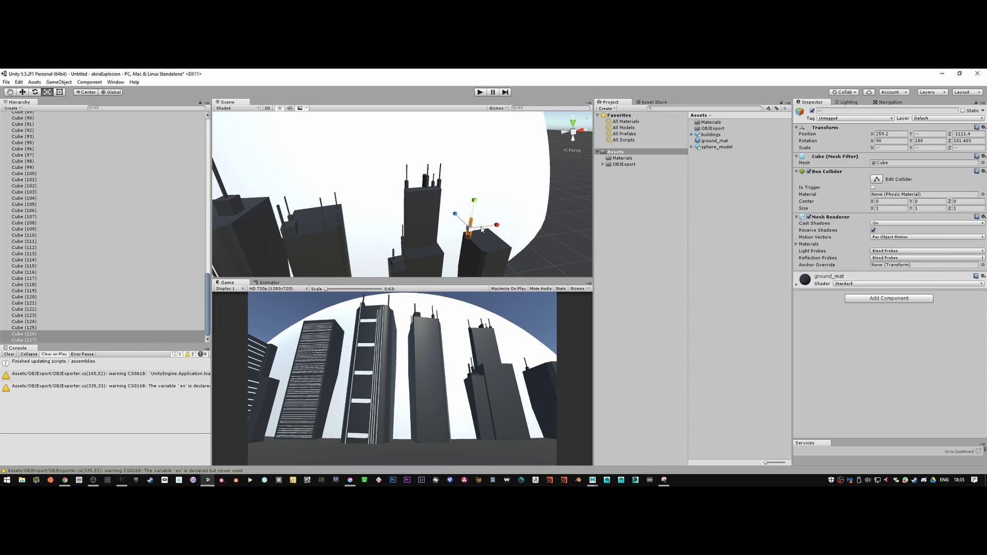
key(w)
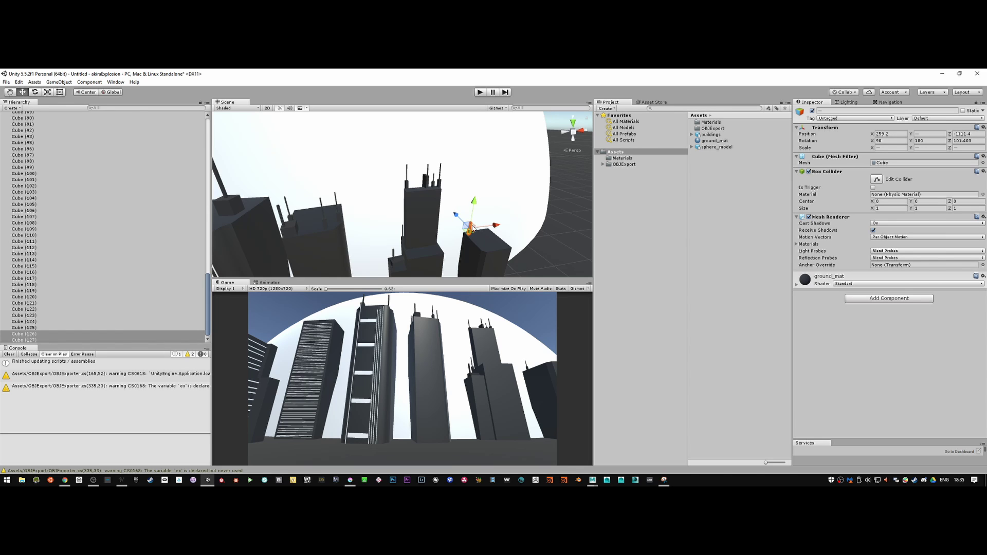
drag(473, 207, 477, 211)
drag(459, 219, 462, 221)
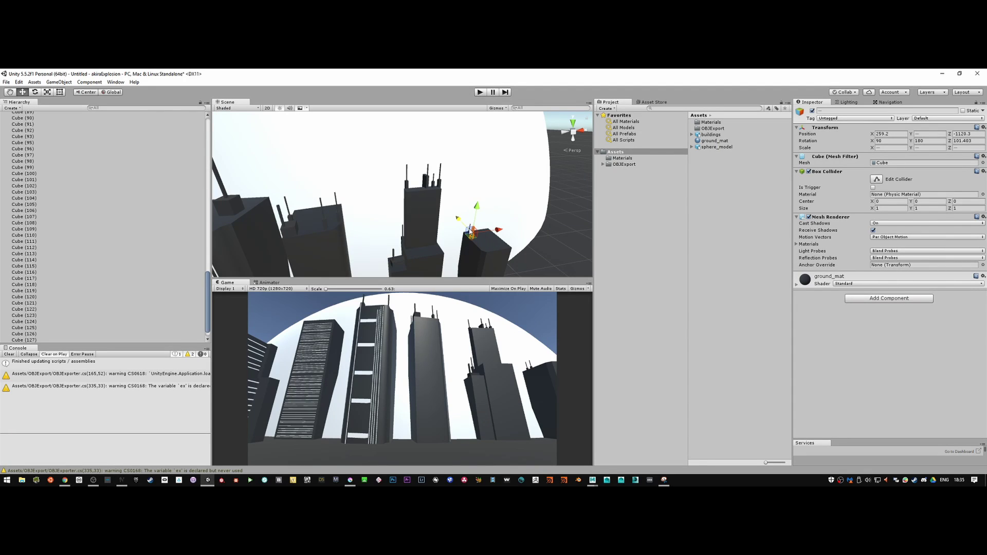
Step: Duplicate that antenna and block to the short tower's nearer roof edge at about X 274, Z -1151, checking the reference
drag(461, 220, 512, 245)
key(alt+Tab)
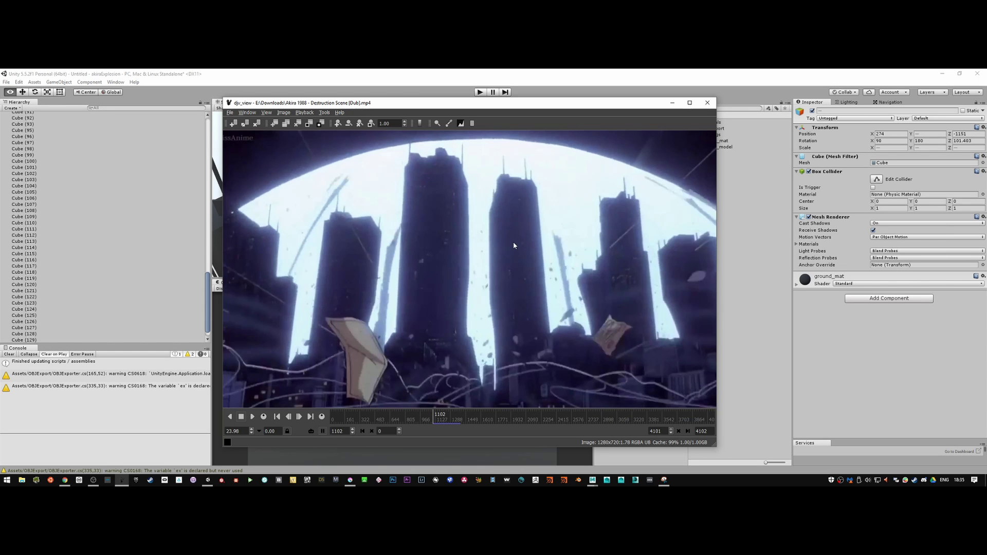
key(alt+Tab)
key(alt+Tab)
key(alt+Tab)
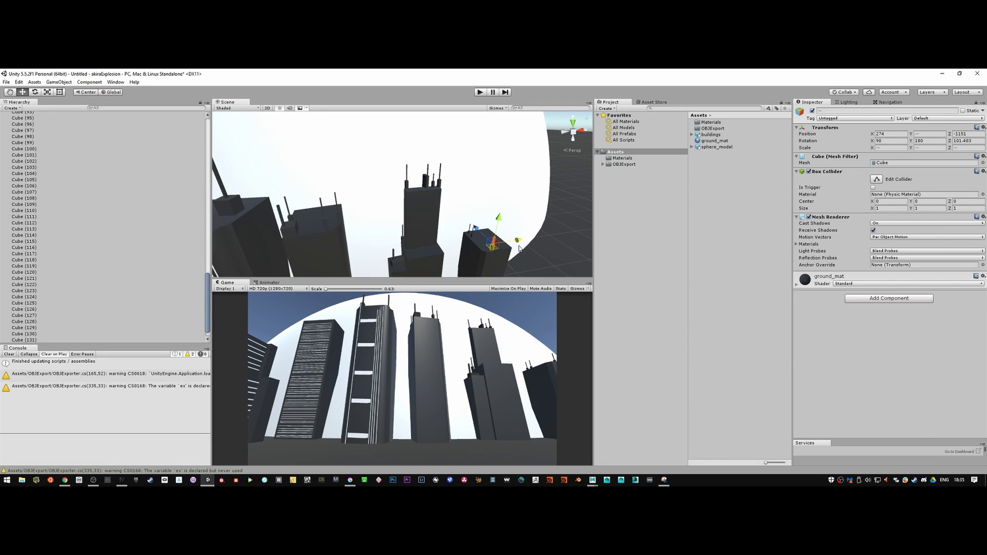
Step: Duplicate the antenna and block again and place them on the tall light-striped tower's roof at about X -175.1, Z -1137, checking the reference
drag(519, 243, 293, 246)
scroll(292, 246, down, 2)
scroll(292, 247, down, 3)
drag(432, 232, 348, 178)
key(r)
key(w)
alt+drag(352, 200, 335, 166)
key(alt+Tab)
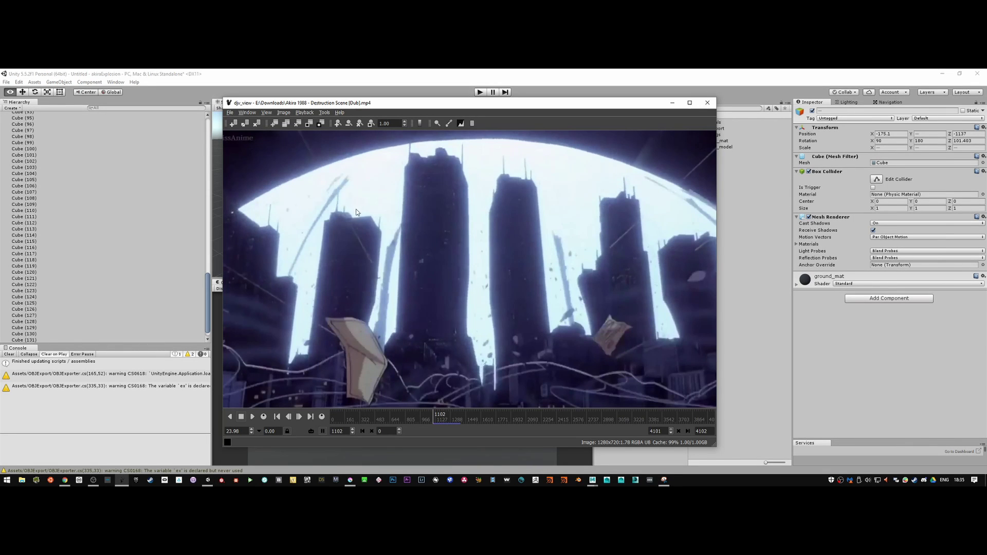
key(alt+Tab)
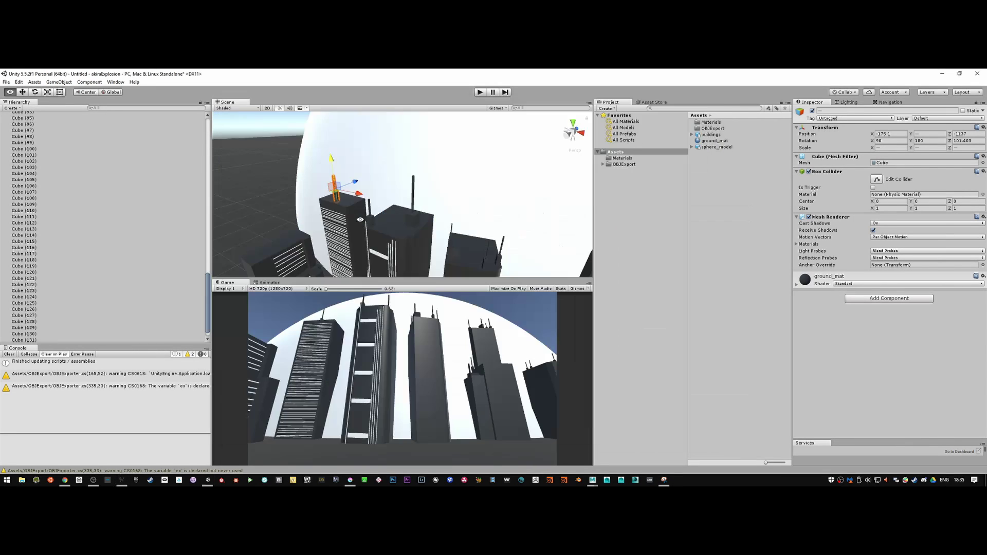
Step: Resize the striped tower's antenna and widen its base block, rotating both to about 85.6 on Z to align with the roof
right_drag(360, 175, 384, 163)
key(r)
drag(385, 163, 386, 168)
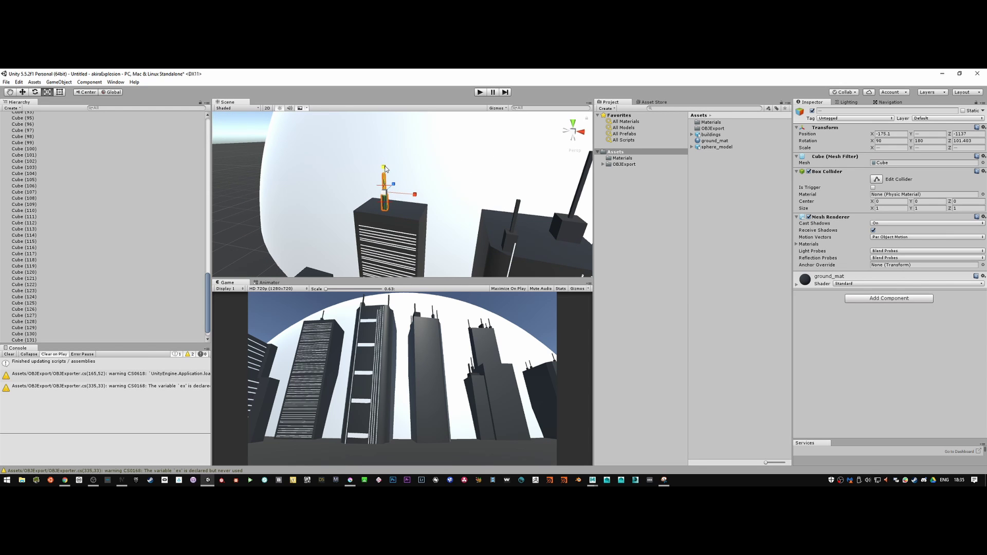
click(386, 207)
mouse_move(384, 203)
mouse_down()
mouse_move(395, 205)
mouse_move(388, 221)
mouse_move(390, 212)
mouse_up()
shift+click(384, 180)
key(e)
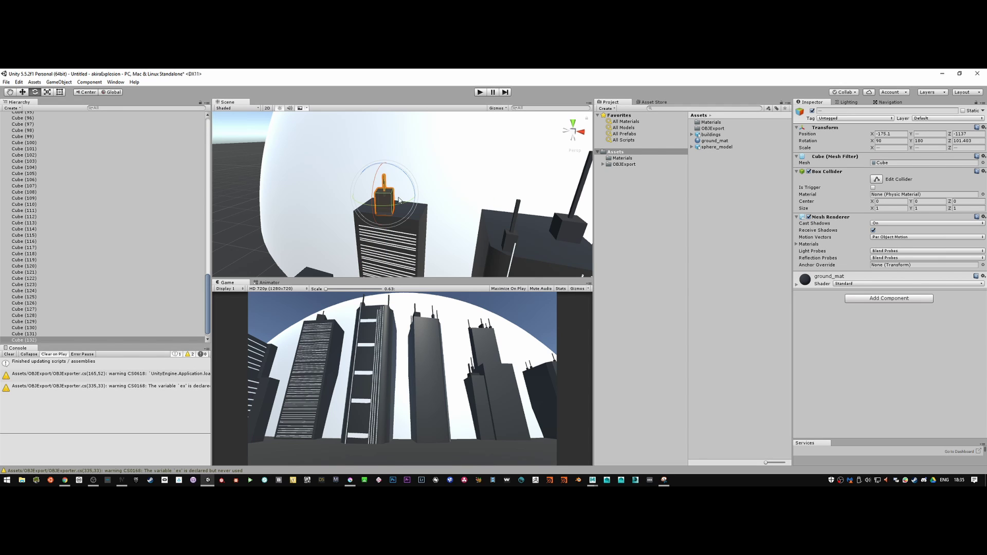
drag(401, 206, 392, 208)
key(w)
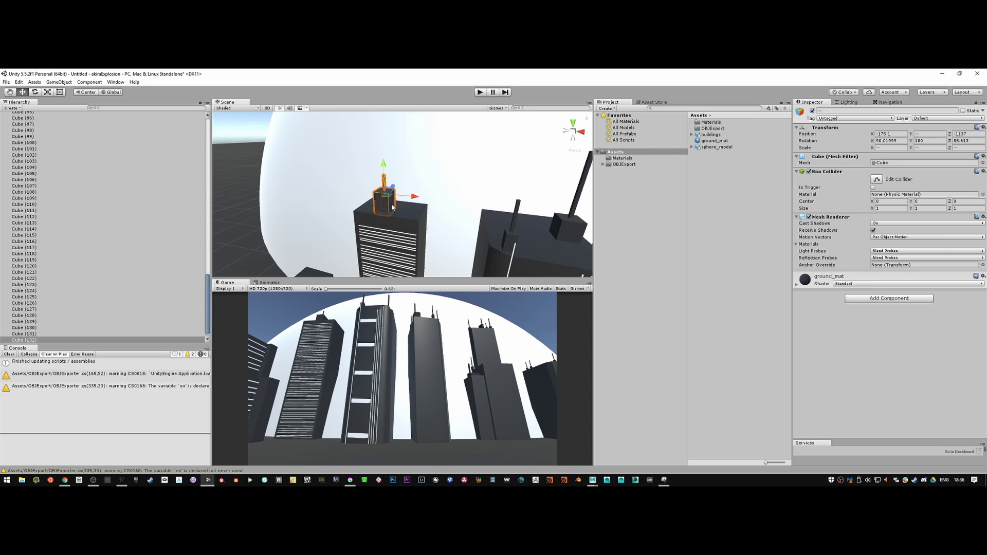
Step: Duplicate the striped tower's antenna and block to about X -167.6, Z -1137, and scale down the copied pair
drag(385, 175, 418, 208)
key(ctrl+d)
key(r)
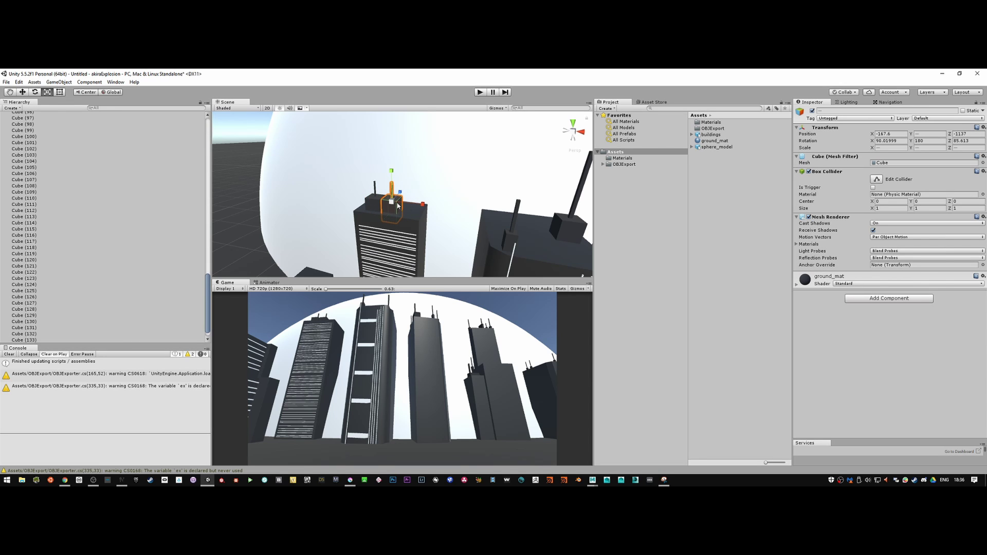
drag(399, 199, 389, 192)
click(235, 178)
click(391, 189)
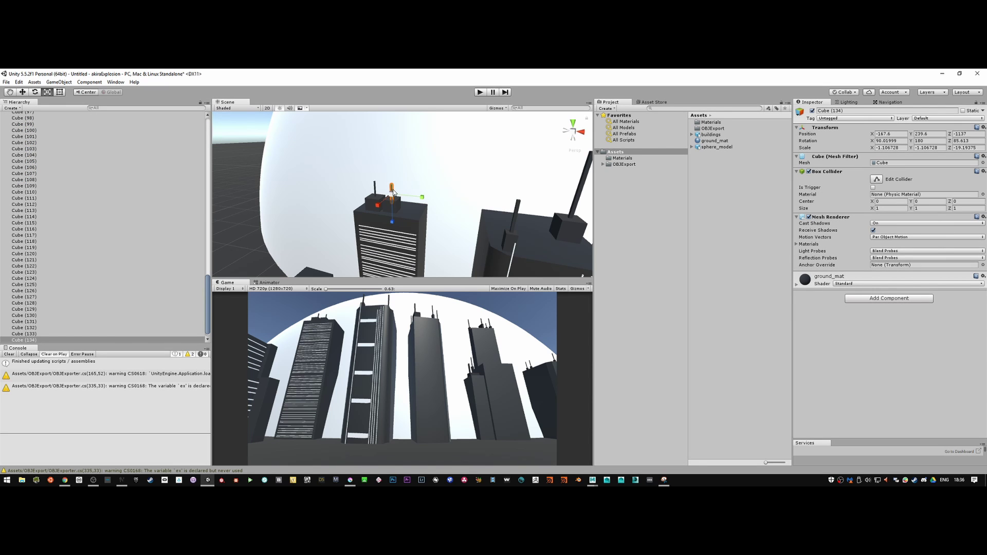
Step: Scale the copied antenna to about 0.92 by 0.92 by 16 and move it to about X -174.5, comparing with the reference clip
drag(394, 201, 409, 184)
key(alt+Tab)
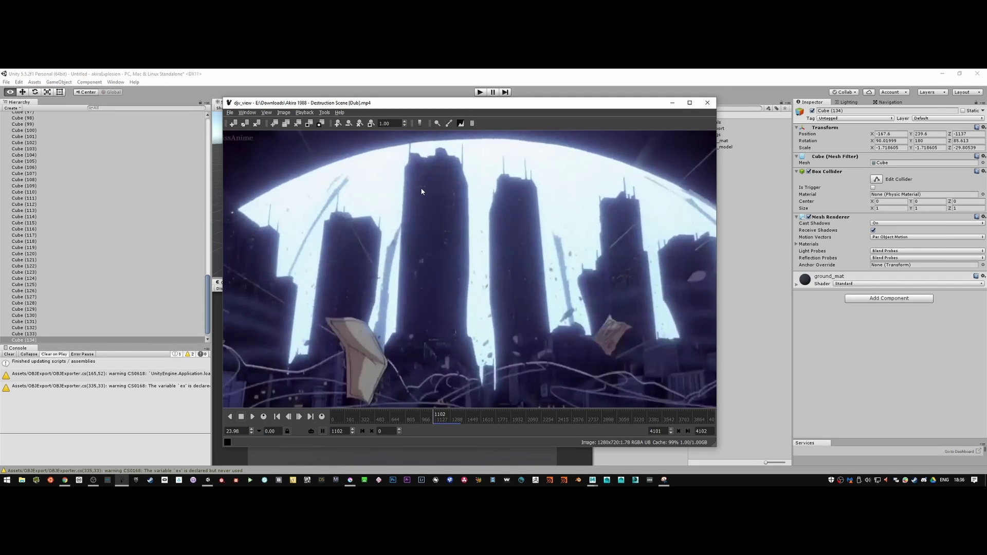
key(alt+Tab)
mouse_move(394, 192)
mouse_down()
mouse_move(381, 205)
mouse_move(410, 198)
mouse_up()
key(w)
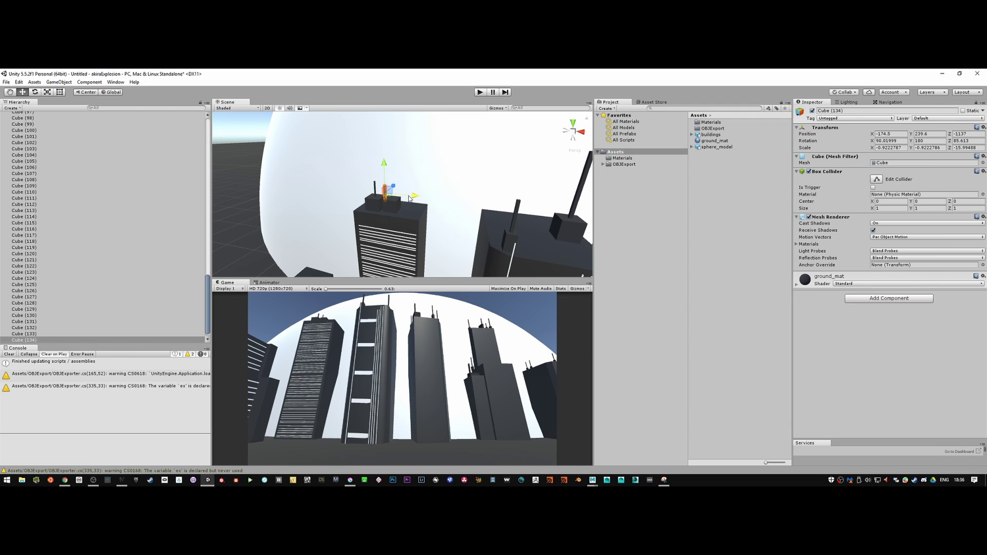
drag(395, 188, 397, 188)
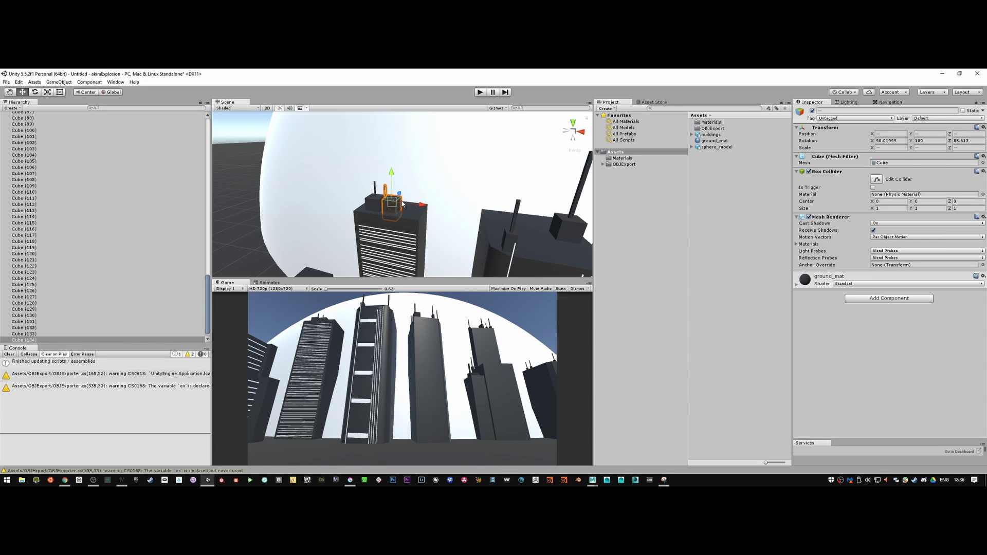
Step: Shift the copied antenna and block together along the striped tower's roof, checking their placement against the reference clip
click(406, 205)
click(408, 207)
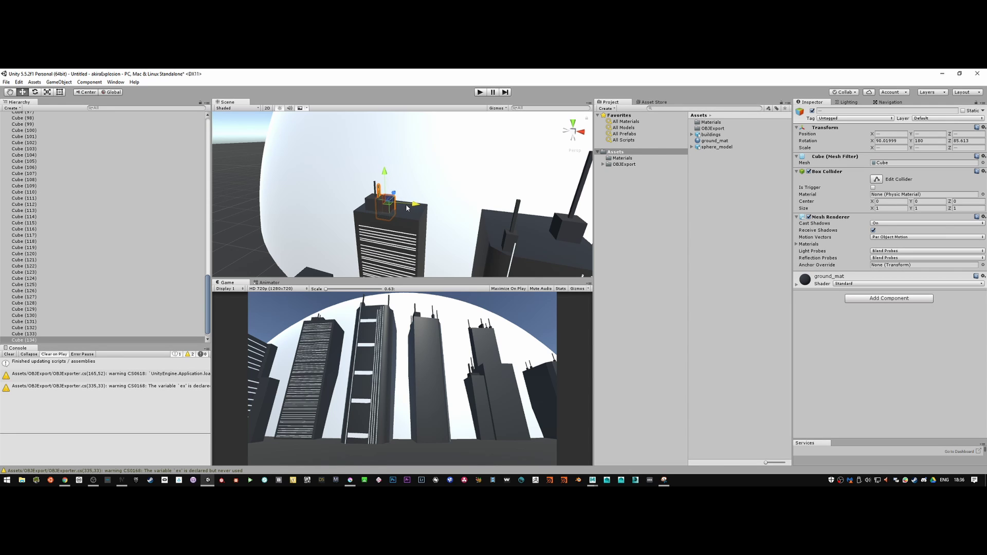
mouse_move(397, 194)
mouse_down()
mouse_move(413, 203)
mouse_move(398, 195)
mouse_up()
key(alt+Tab)
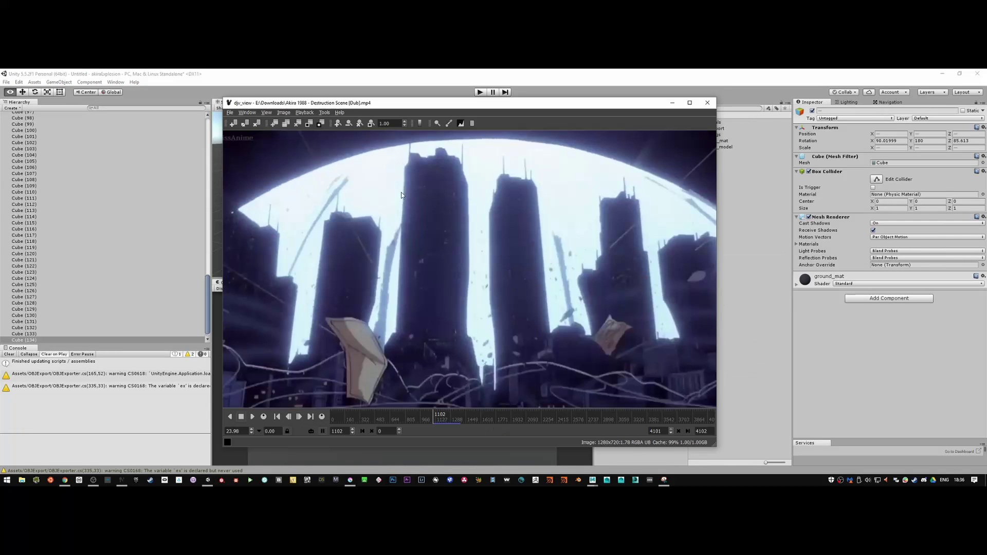
key(alt+Tab)
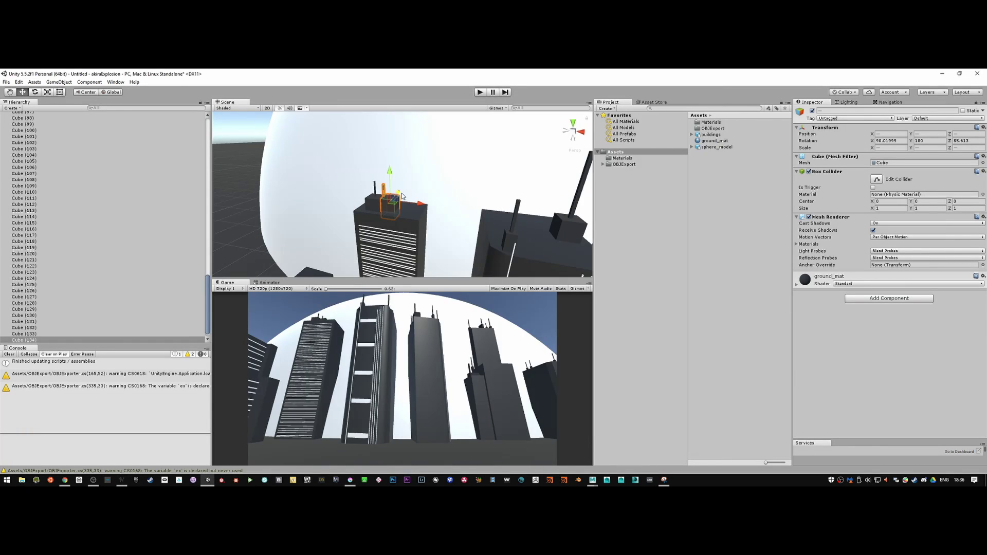
key(alt+Tab)
key(alt+Tab)
Step: Duplicate the striped tower's rooftop antenna and move the copy to the roof's opposite edge at about X -143.8, Z -1110.9
click(383, 189)
key(ctrl+d)
key(ctrl+d)
drag(412, 194, 445, 196)
key(e)
key(r)
Step: Try enlarging the edge antenna to about 1.79 by 1.79 by 31, compare it with the reference clip, and undo the scaling
drag(417, 197, 444, 191)
key(w)
key(r)
key(alt+Tab)
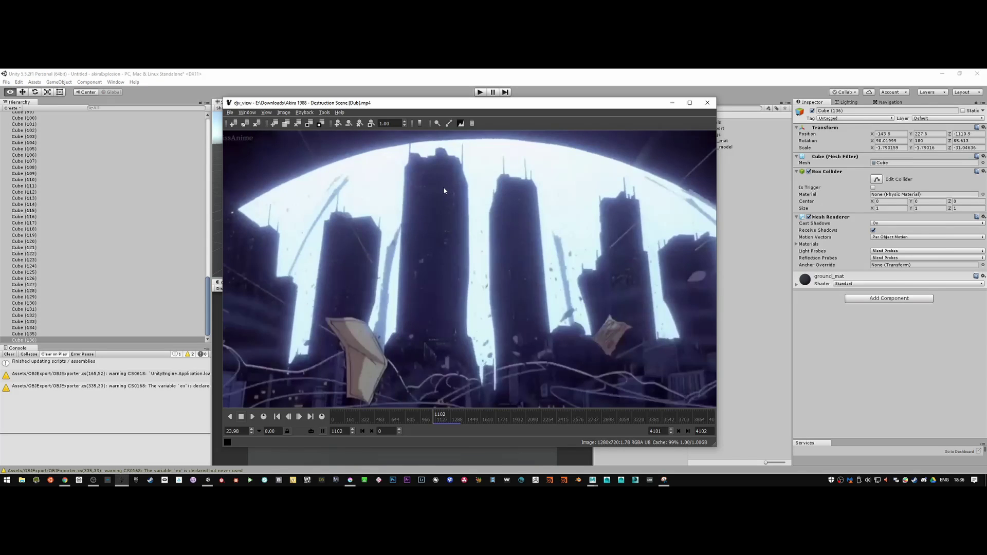
key(alt+Tab)
key(ctrl+z)
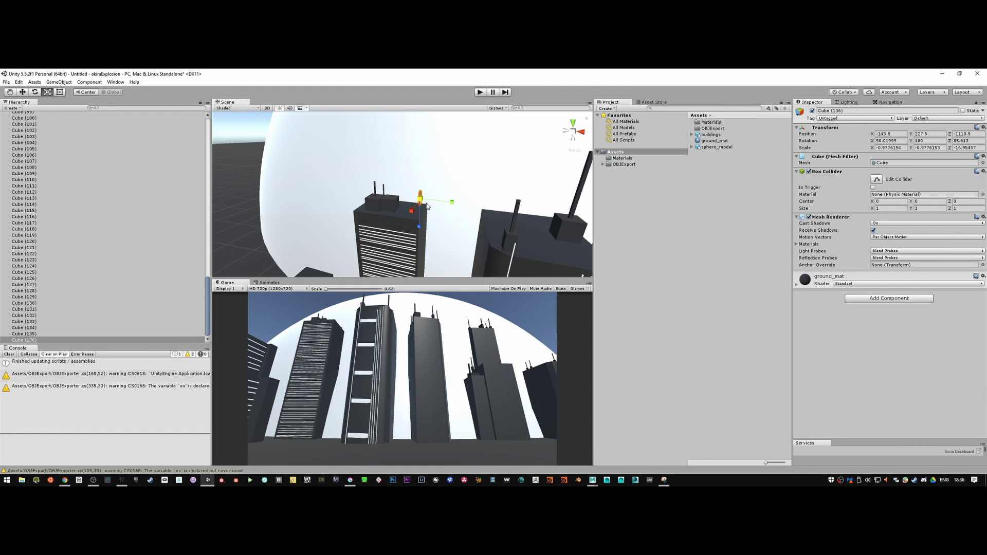
Step: Stretch the edge antenna to about 37 units long and raise it to Y 233, comparing it with the reference clip
drag(421, 229, 422, 253)
key(w)
drag(420, 174, 431, 166)
key(alt+Tab)
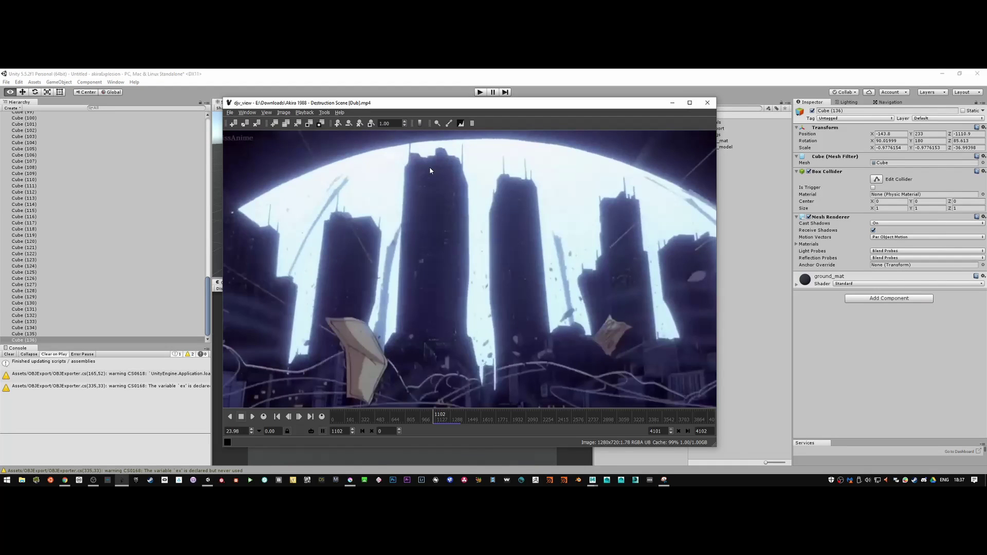
key(alt+Tab)
key(alt+Tab)
key(alt+Tab)
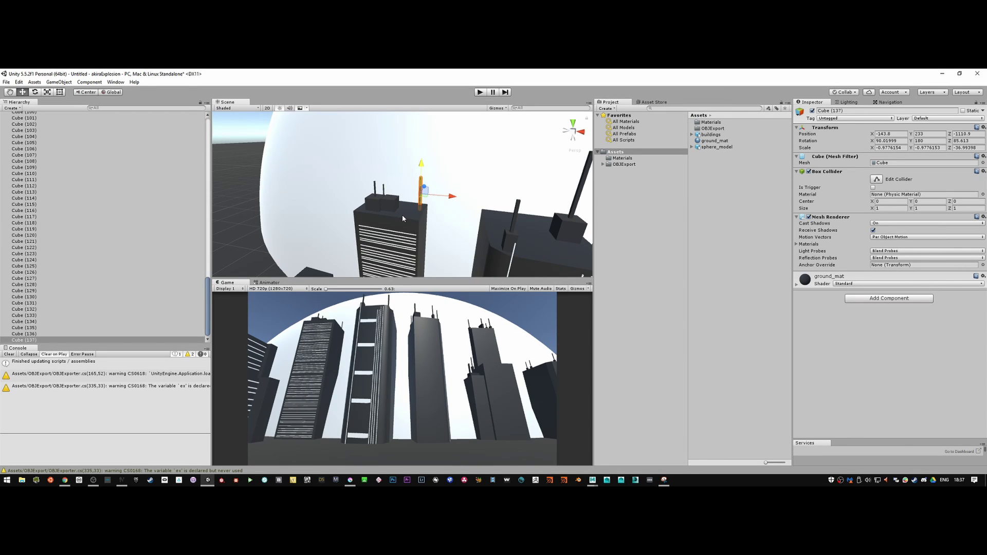
Step: Move a duplicate of the long antenna to the lower neighbouring building at about X -246.1, Y 112, Z -1152.5
drag(447, 196, 355, 180)
scroll(355, 180, down, 4)
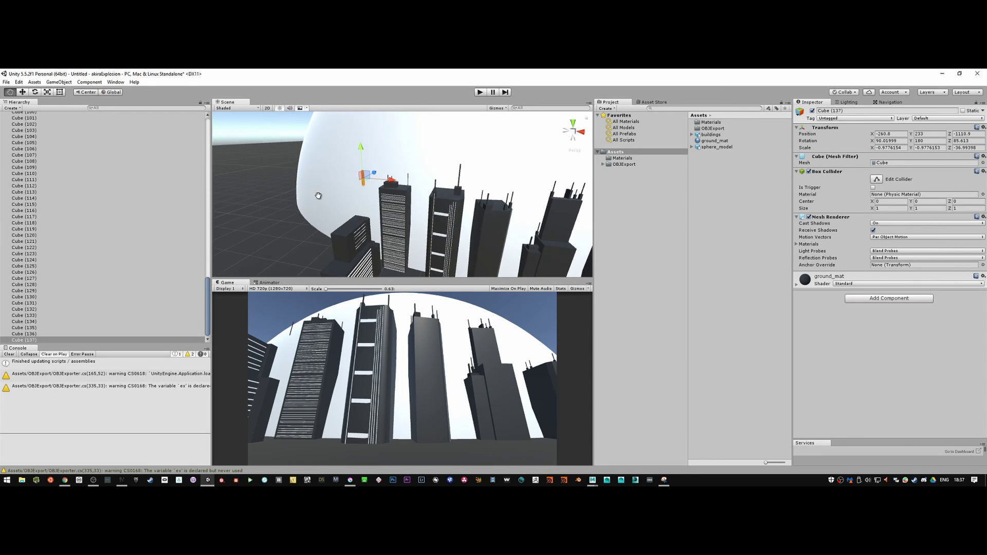
drag(356, 141, 358, 163)
drag(383, 194, 360, 195)
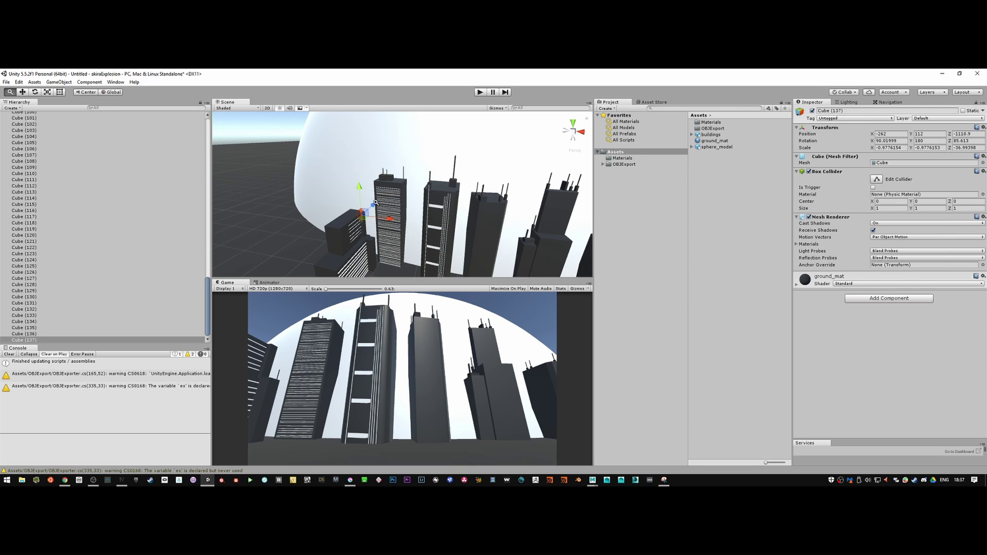
scroll(427, 225, up, 5)
drag(359, 208, 342, 240)
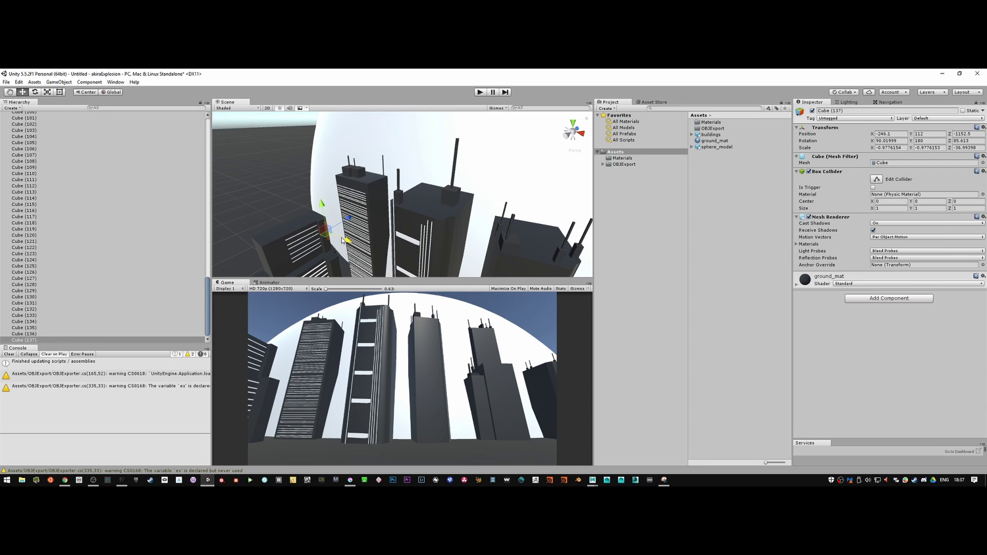
Step: Raise the lower building's antenna to Y 154.6, thin it to about 0.44 by 0.44, and shift it to X -238.8, Z -1161.8
drag(323, 207, 338, 268)
key(r)
key(w)
drag(342, 225, 337, 222)
click(338, 207)
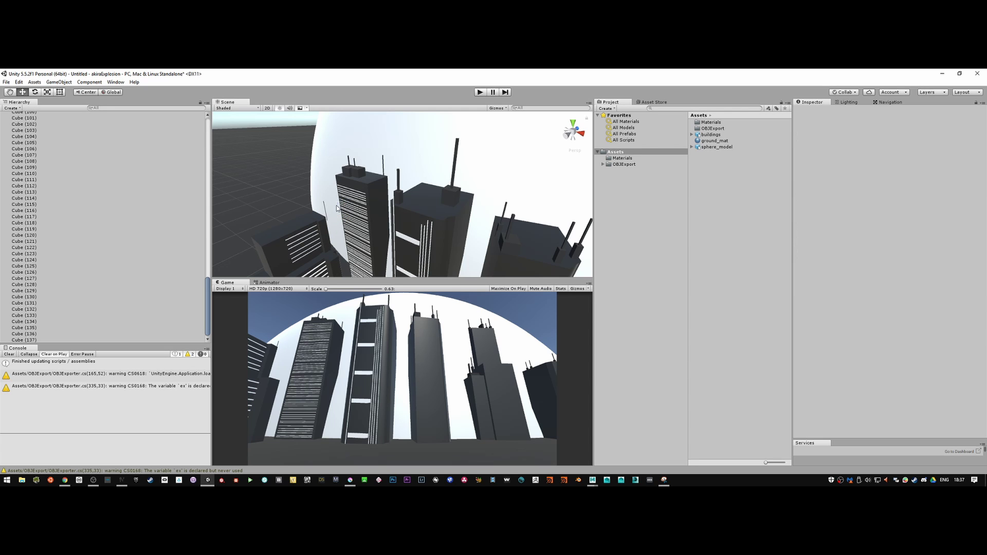
click(340, 206)
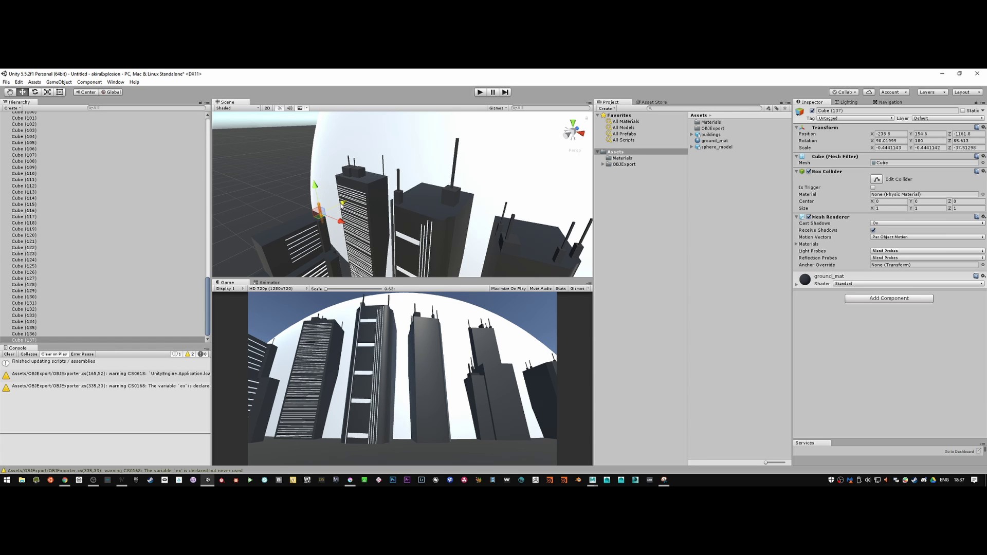
Step: Place the thin antenna at the lower building's roof corner, about X -229.7, Z -1163.5, and duplicate it along the edge
key(f)
alt+drag(390, 216, 427, 203)
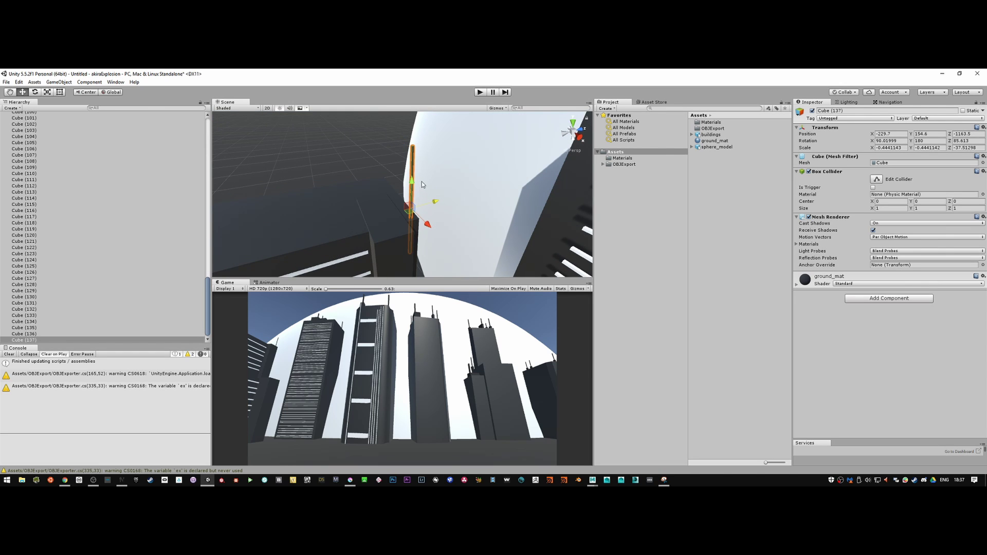
key(ctrl+d)
mouse_move(435, 201)
mouse_down()
mouse_move(399, 209)
mouse_move(417, 204)
mouse_up()
Step: Check the reference clip and lower both thin antennas together to Y 144.7 on the lower building's roof
key(alt+Tab)
key(alt+Tab)
shift+click(412, 188)
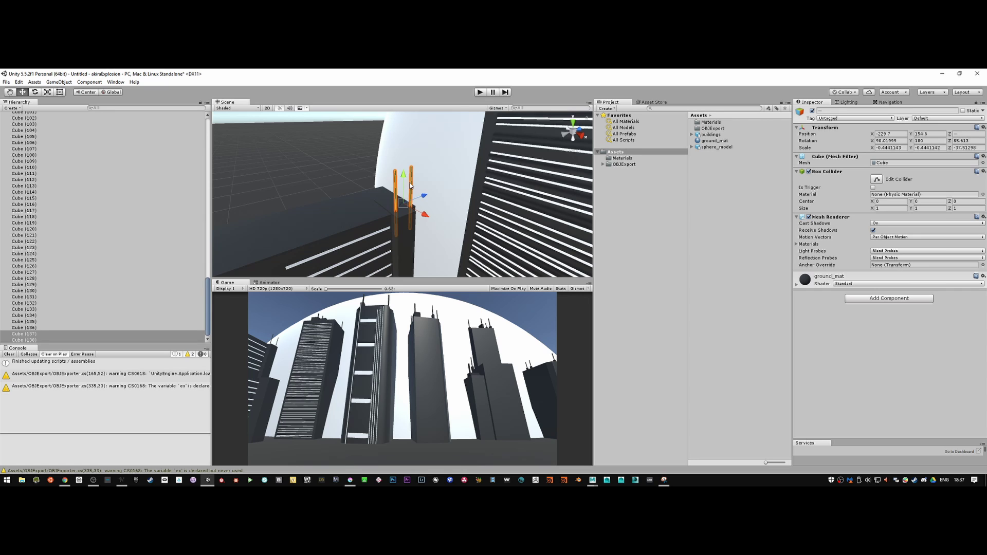
drag(404, 186, 404, 196)
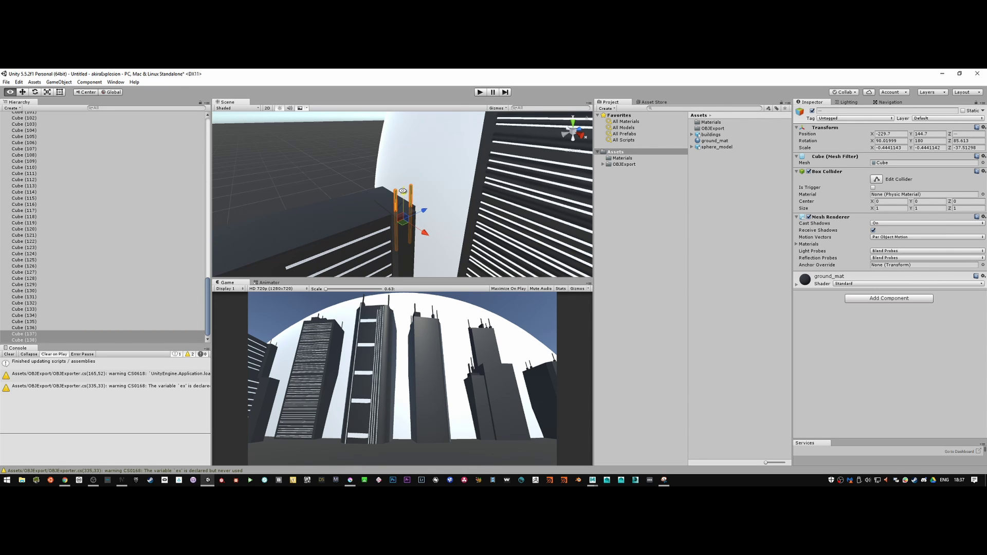
Step: Check the reference clip and lower polySurface10, the upper block of the striped low building, together with its light strips
key(alt+Tab)
key(alt+Tab)
click(358, 220)
alt+drag(358, 220, 355, 169)
click(356, 168)
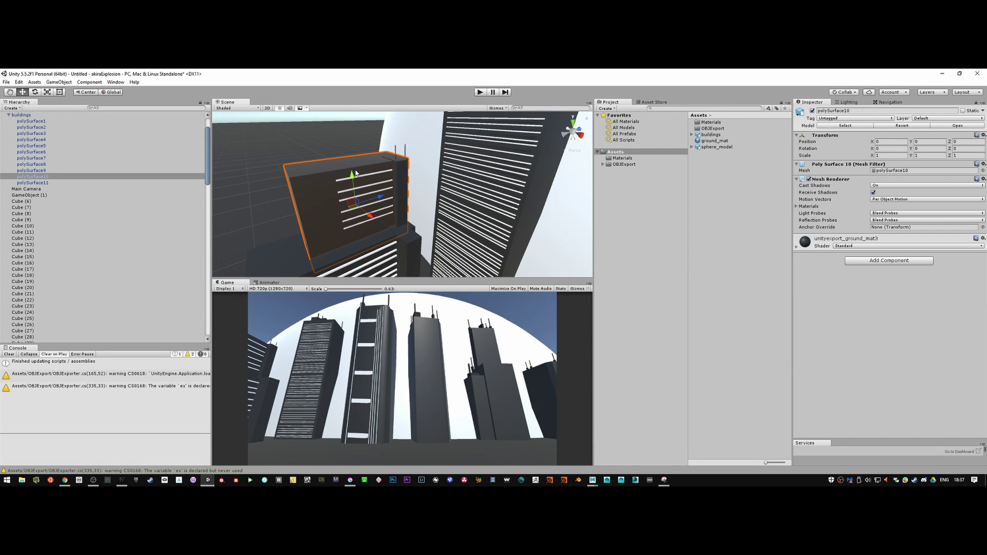
shift+click(353, 178)
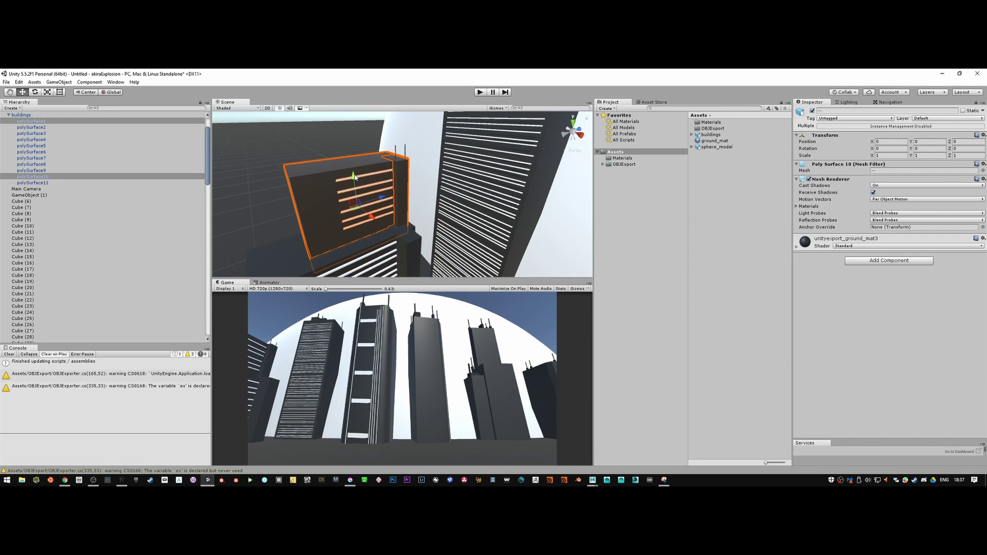
drag(353, 176, 360, 184)
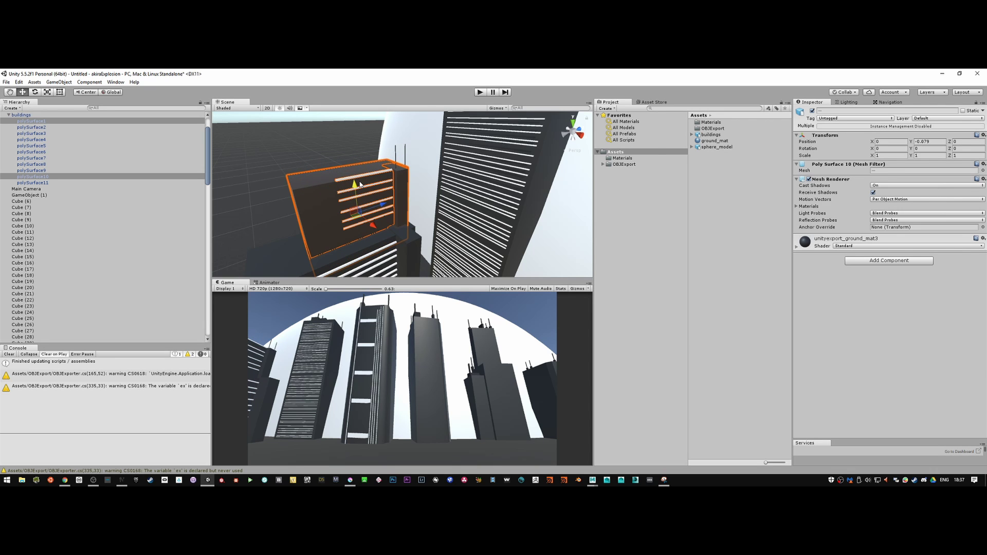
Step: Position the lowest light strip on the lowered block at about X -231, Y 95.4, Z -1201.3
click(364, 175)
click(365, 176)
drag(364, 163, 374, 213)
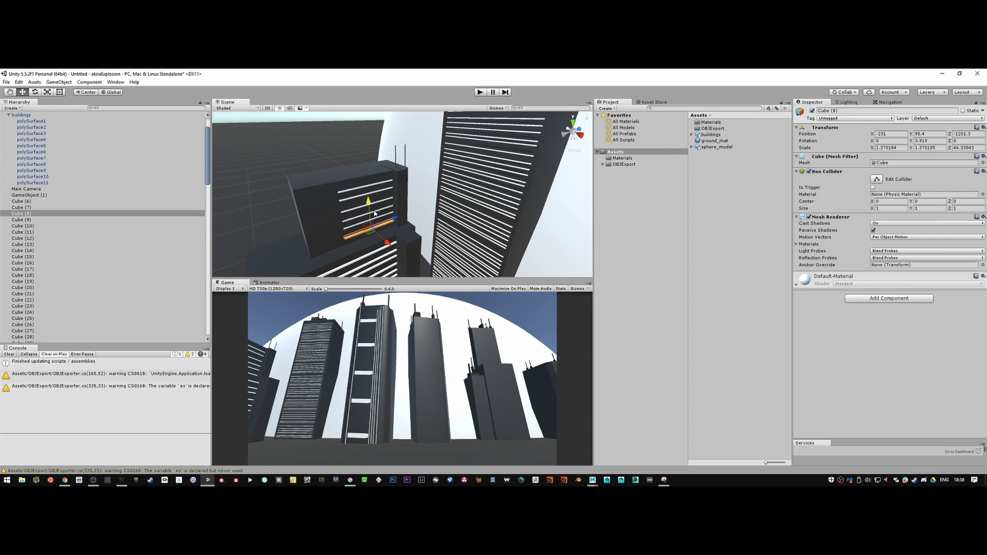
Step: Copy a light panel from the tall tower onto the low building before the stepped tower, resized to about 8.26 by 5.82 by 27.49
mouse_move(435, 184)
alt+mouse_down()
mouse_move(457, 173)
mouse_move(429, 200)
mouse_move(440, 199)
alt+mouse_up()
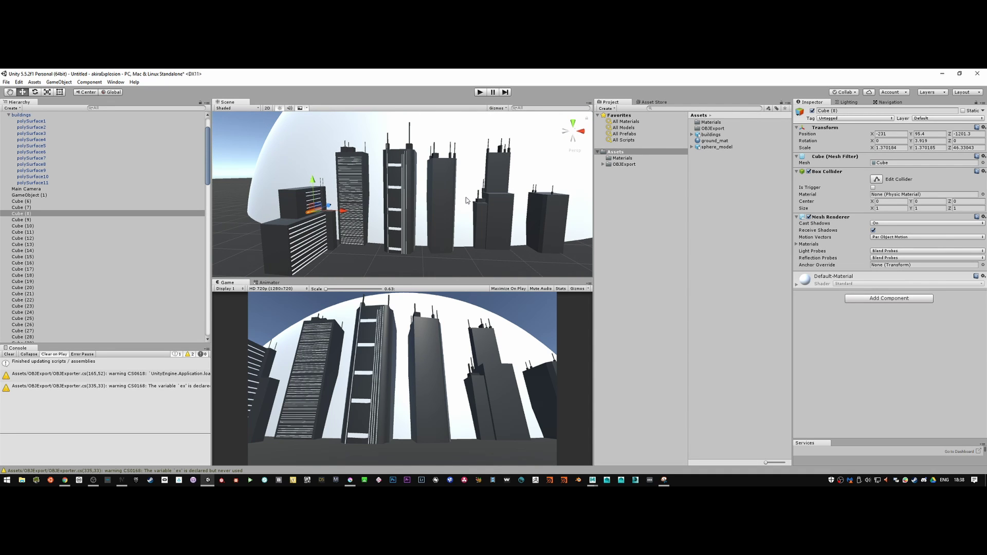
click(394, 189)
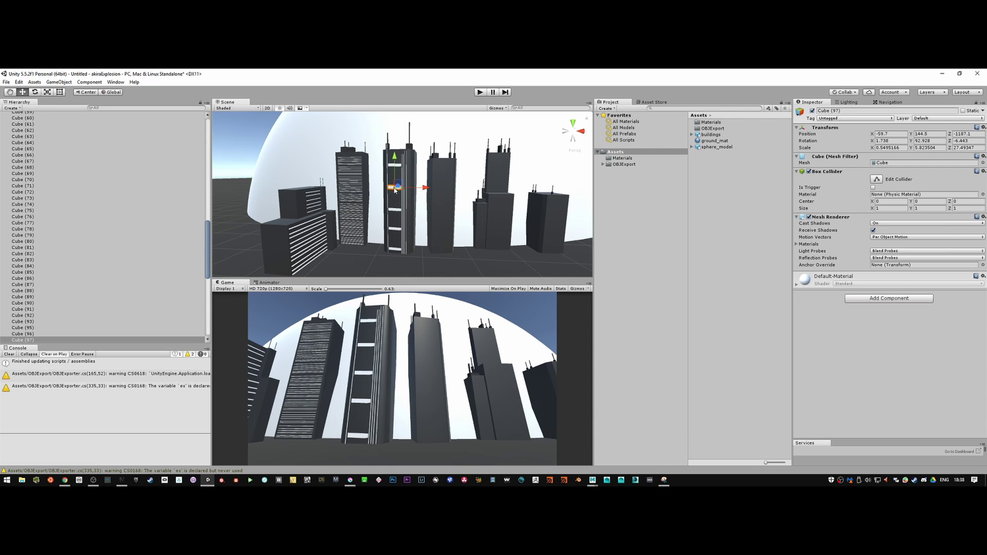
key(ctrl+d)
drag(426, 189, 327, 273)
key(e)
key(r)
drag(397, 237, 366, 253)
key(w)
drag(430, 226, 473, 240)
Step: Duplicate the light panel on the low building's front and stack the two, with the lower one at about X 168, Y 89.4
key(e)
key(w)
mouse_move(463, 201)
mouse_down()
mouse_move(467, 187)
mouse_move(468, 198)
mouse_up()
key(ctrl+d)
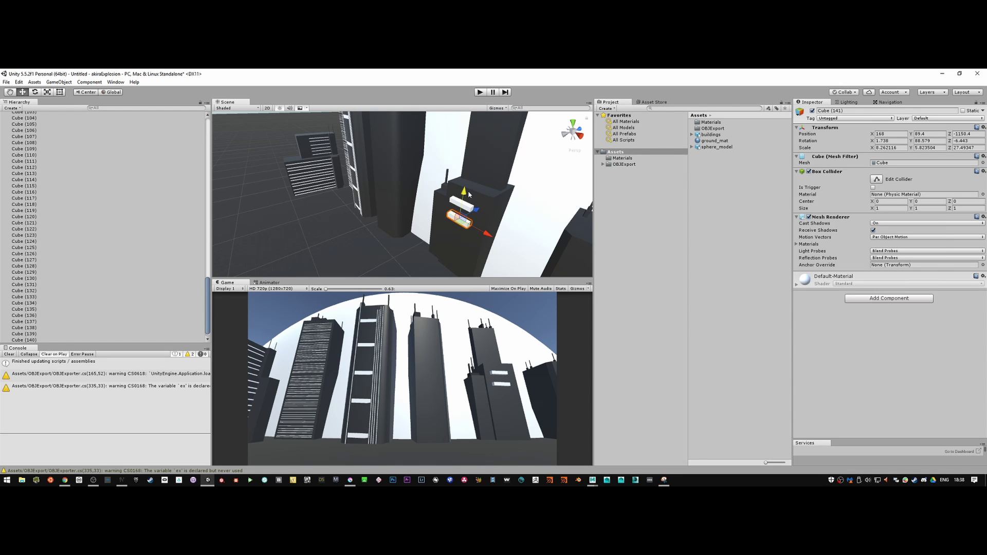
Step: Copy the panel onto the stepped tower behind, heighten it to about 39.65, and place it at about X 172.4, Y 147.4, Z -1129
key(ctrl+d)
drag(465, 194, 499, 175)
key(r)
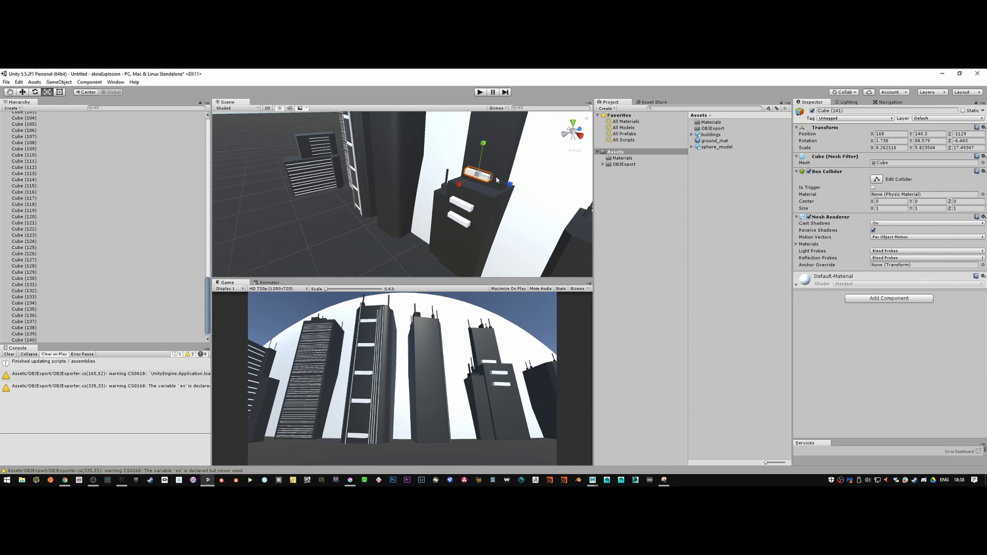
key(w)
drag(499, 183, 488, 112)
key(r)
key(w)
drag(488, 154, 493, 143)
Step: Straighten the tall panel with X and Z rotation 0 and Y 90, then fine-turn Y to about 89.24
right_drag(493, 143, 571, 149)
click(898, 140)
text(0)
key(Tab)
key(Tab)
text(0)
alt+drag(450, 195, 539, 182)
click(937, 140)
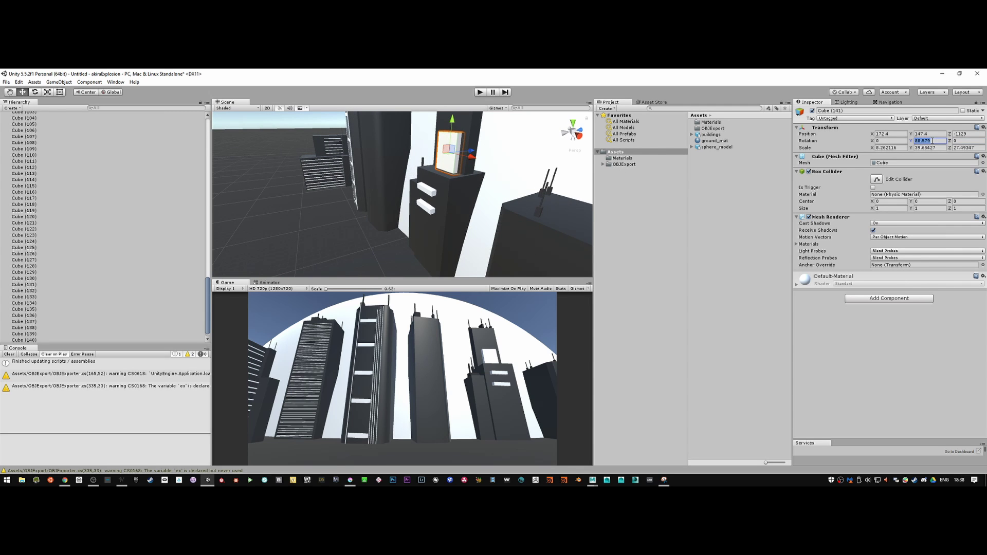
text(90)
alt+drag(442, 174, 435, 252)
key(e)
alt+drag(435, 252, 428, 171)
scroll(412, 177, down, 5)
middle_drag(428, 171, 456, 190)
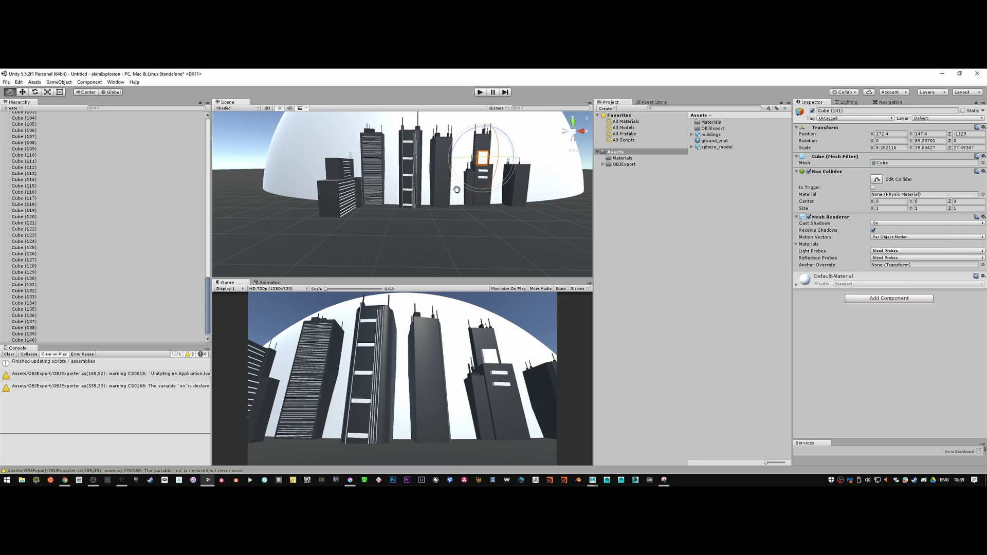
alt+drag(456, 190, 442, 237)
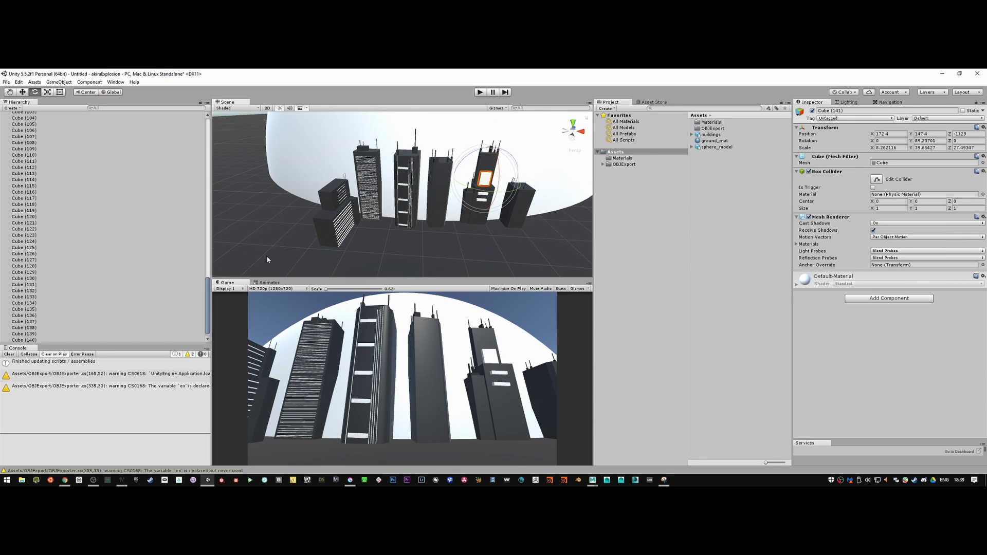
Step: Duplicate the ground_mat material and rename the copy building_mat_1
drag(208, 308, 208, 146)
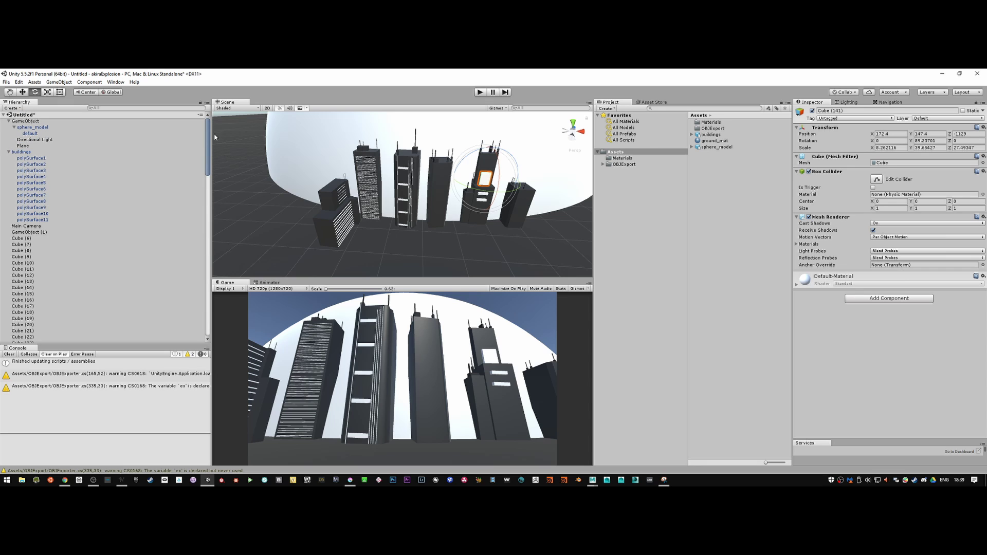
click(726, 141)
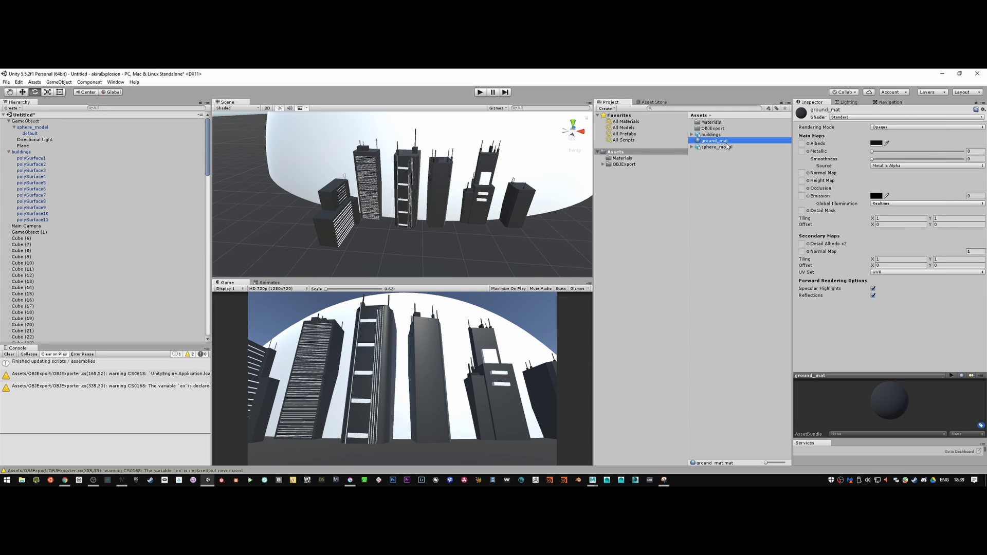
key(ctrl+d)
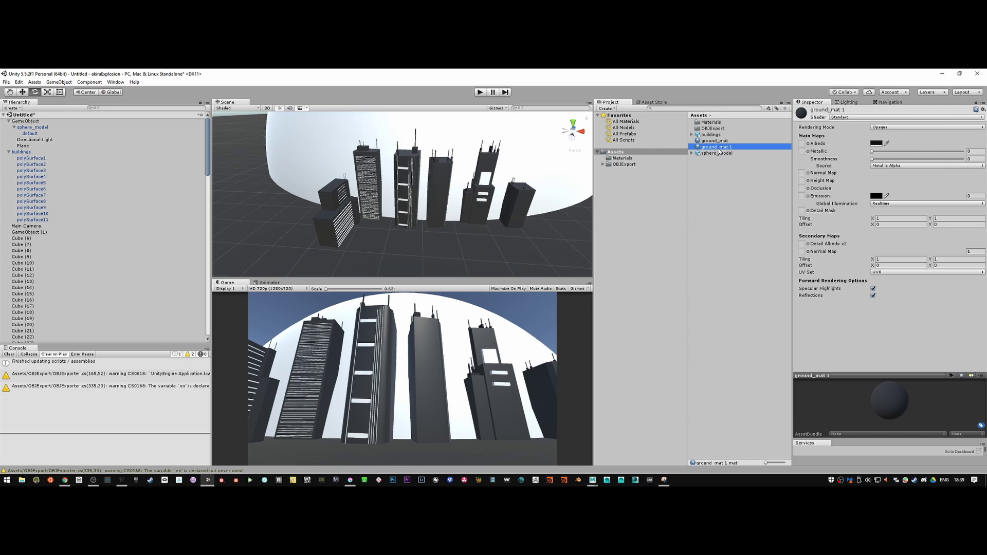
click(715, 148)
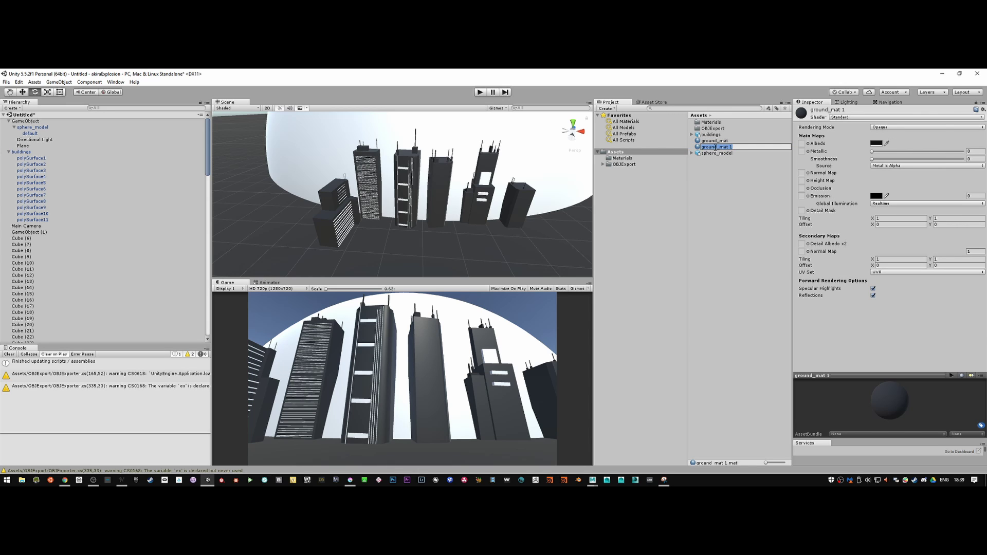
click(741, 148)
text(building)
key(Return)
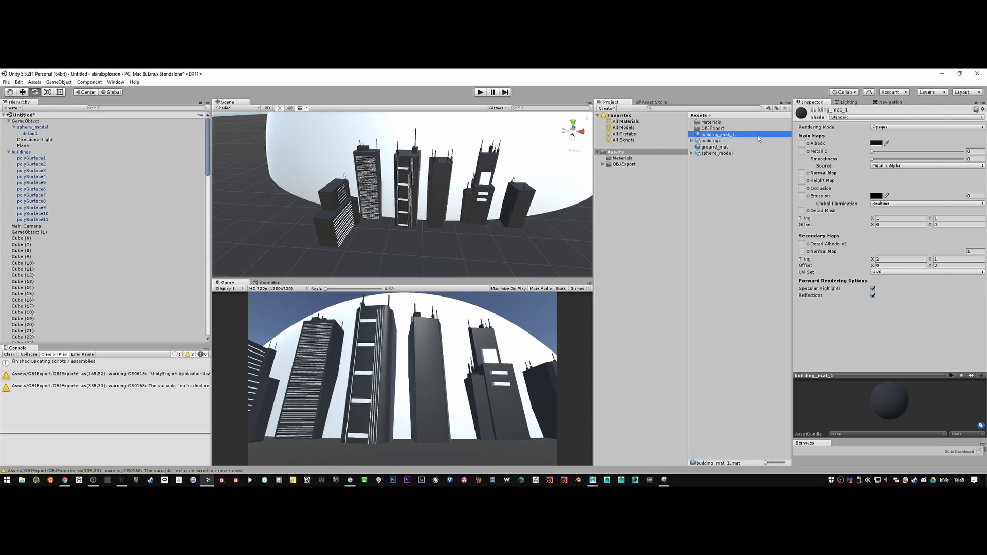
Step: Duplicate building_mat_1 to get building_mat_2 and building_mat_3, and delete the surplus building_mat_4
key(ctrl+d)
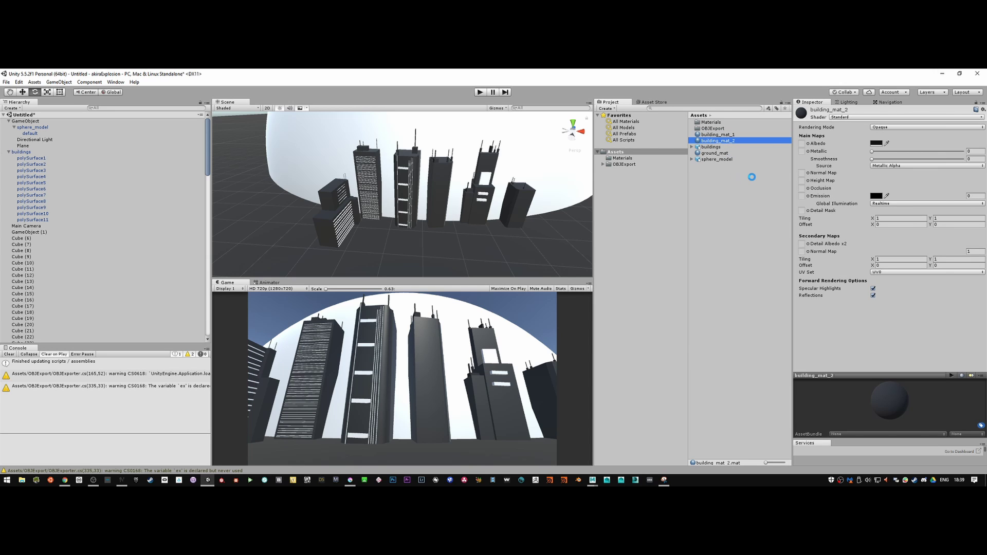
key(ctrl+d)
key(ctrl+d)
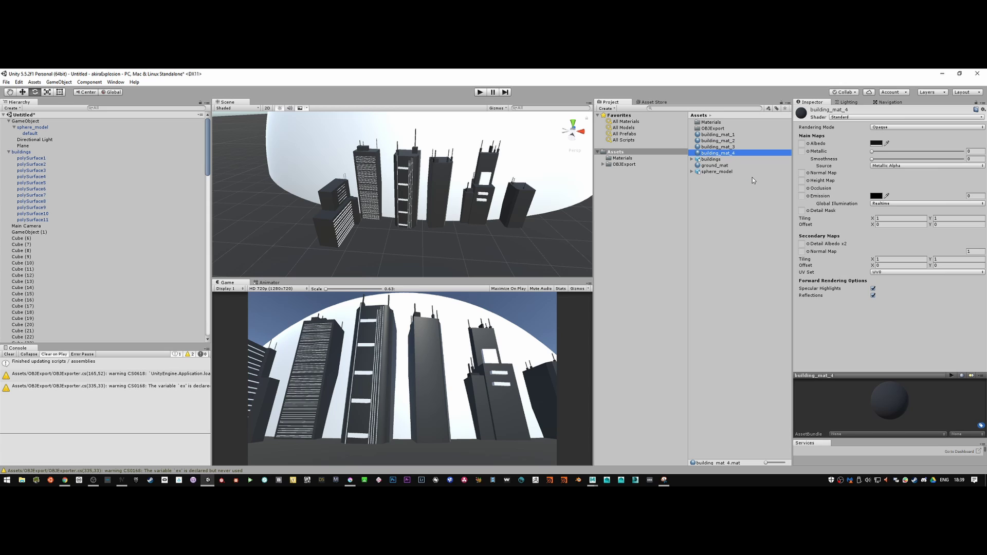
click(730, 147)
click(731, 154)
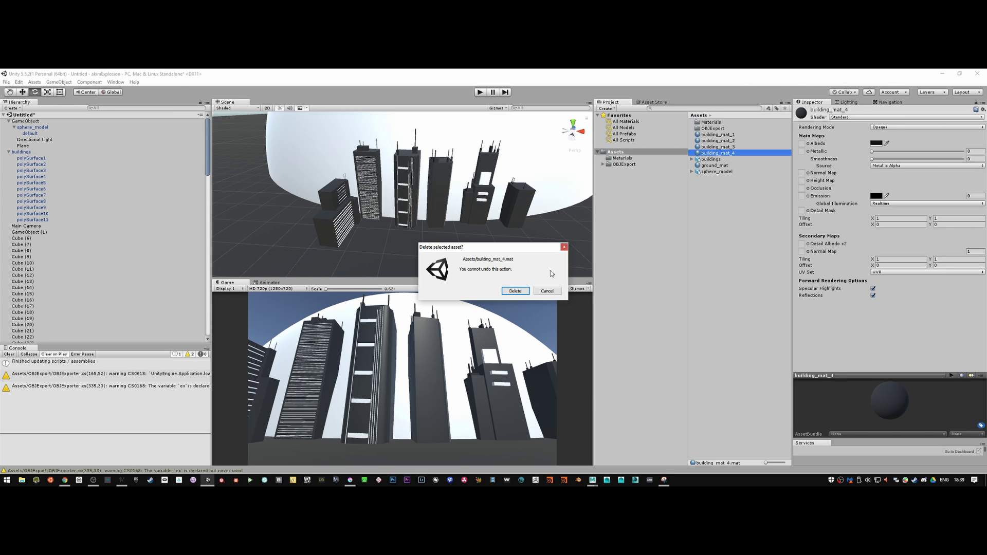
key(alt+Tab)
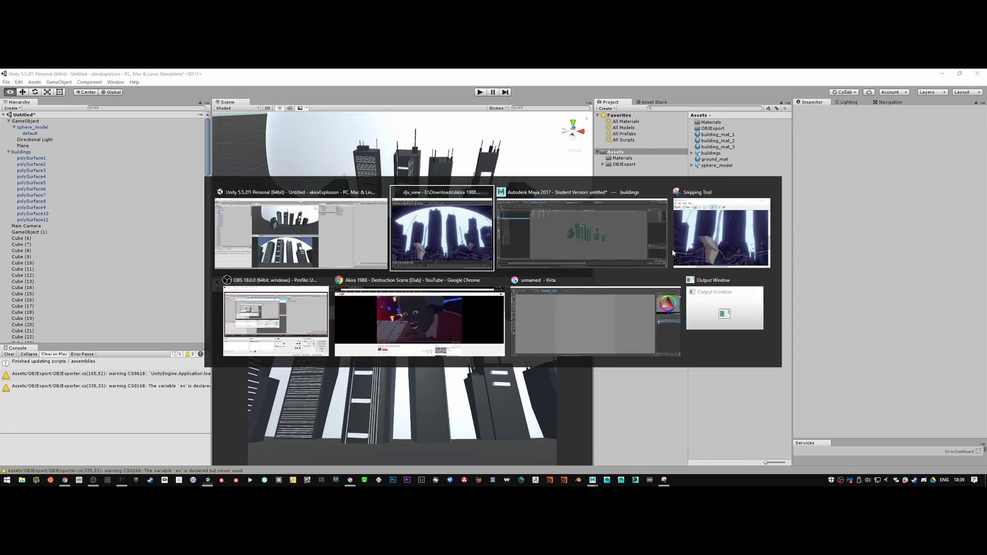
click(739, 199)
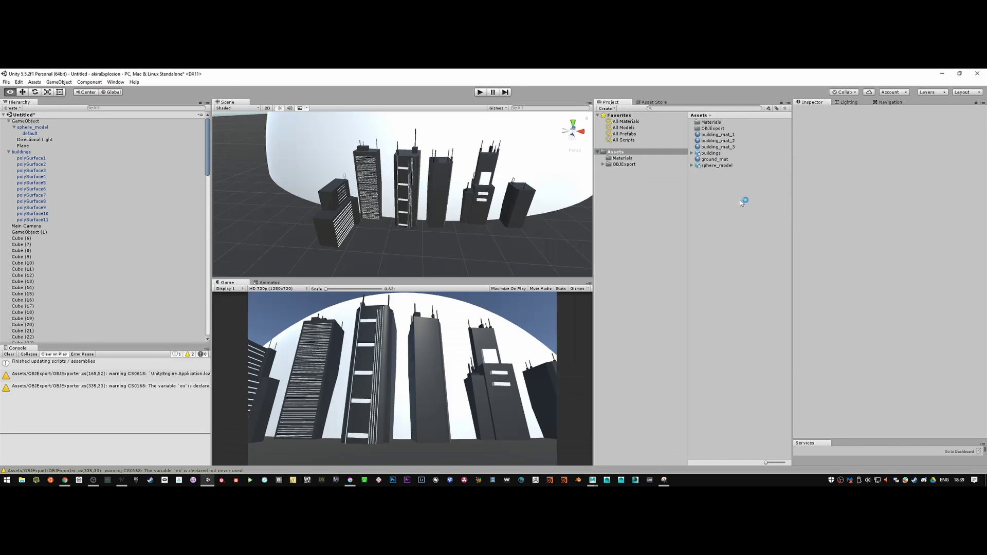
Step: Set the albedo colour of building_mat_1 to a near-black shade
click(720, 147)
click(733, 141)
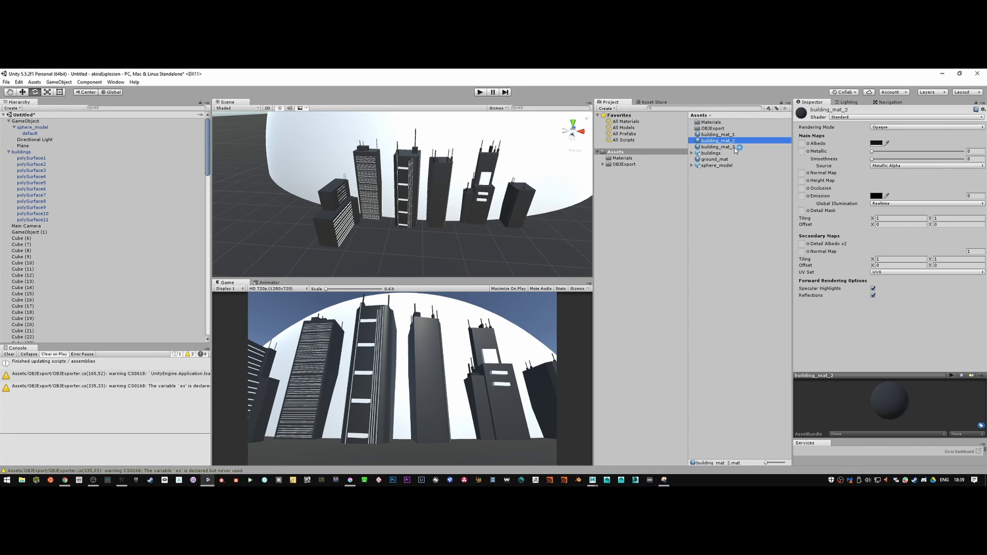
click(728, 134)
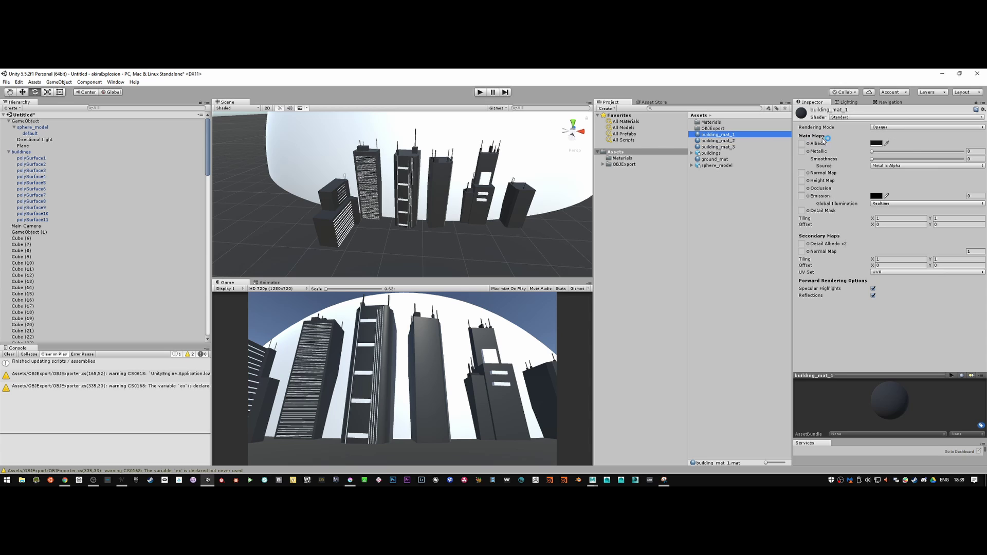
click(878, 144)
drag(787, 262, 773, 266)
click(846, 182)
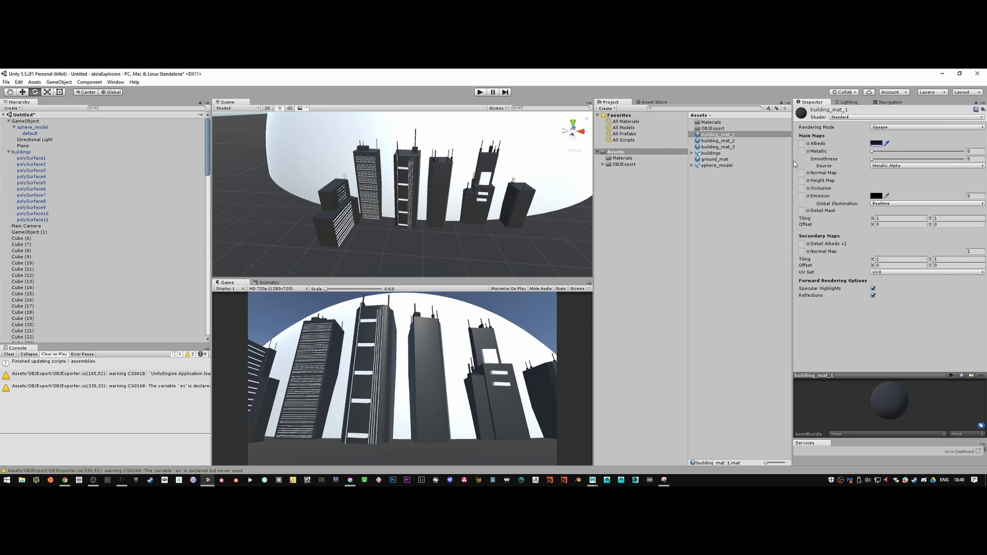
Step: Set the albedo colour of building_mat_2 to dark grey 1E1E1E
click(734, 141)
click(876, 144)
drag(777, 264, 771, 264)
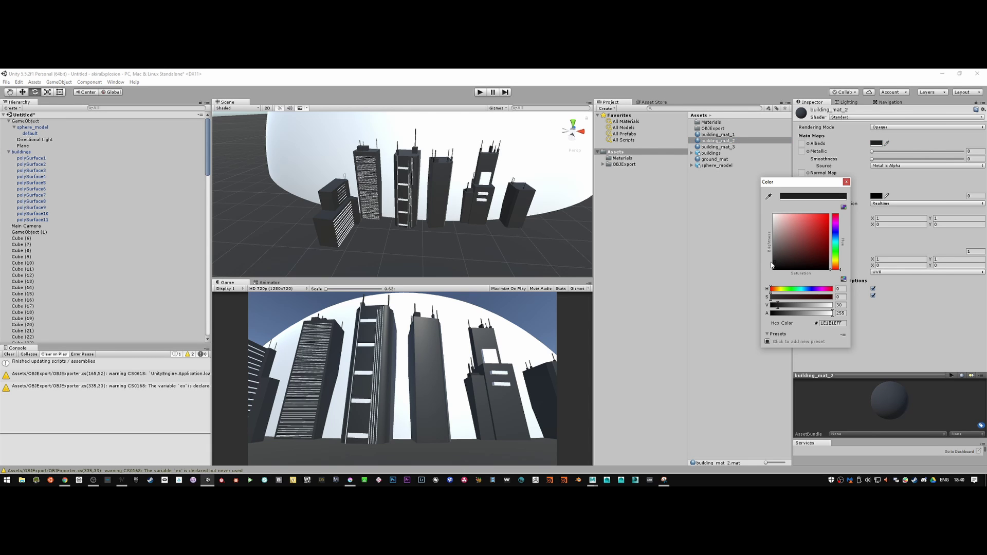
click(847, 183)
Step: Set the albedo colour of building_mat_3 to the lighter grey 2D2D2D and compare it with the other two building materials
click(718, 147)
click(876, 143)
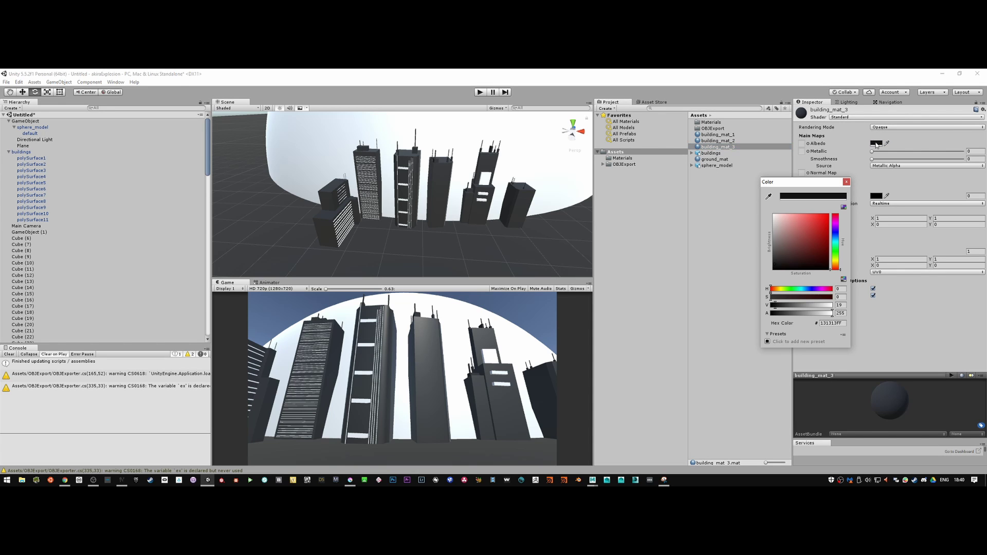
click(775, 259)
drag(774, 257, 774, 262)
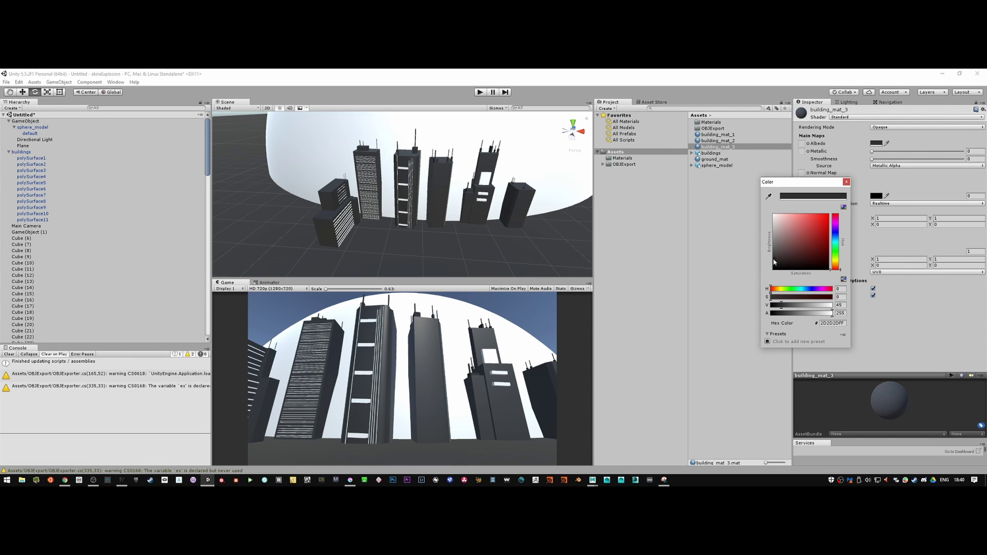
click(846, 183)
click(723, 141)
click(726, 135)
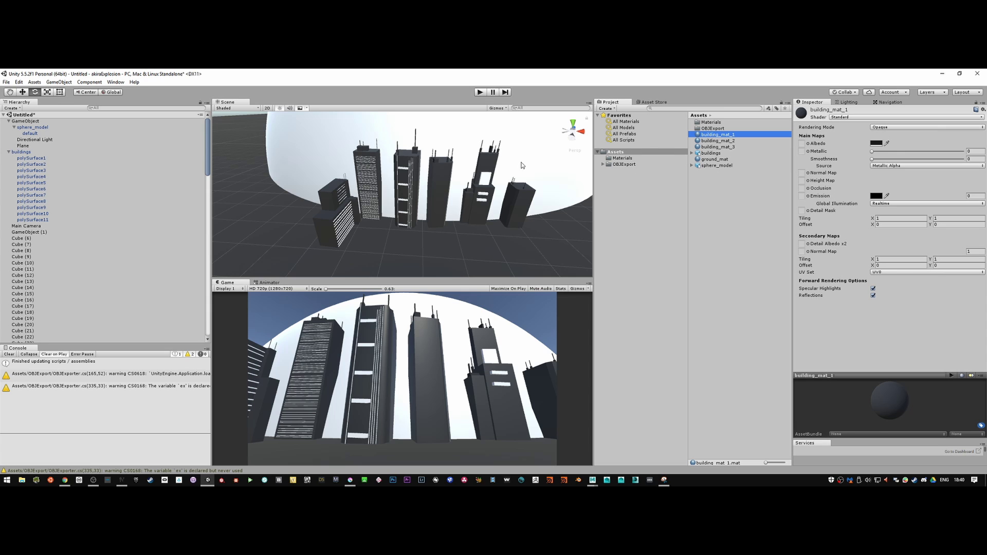
Step: Deactivate sphere_model and apply building_mat_1 to the isolated low building beyond the stepped tower
click(274, 153)
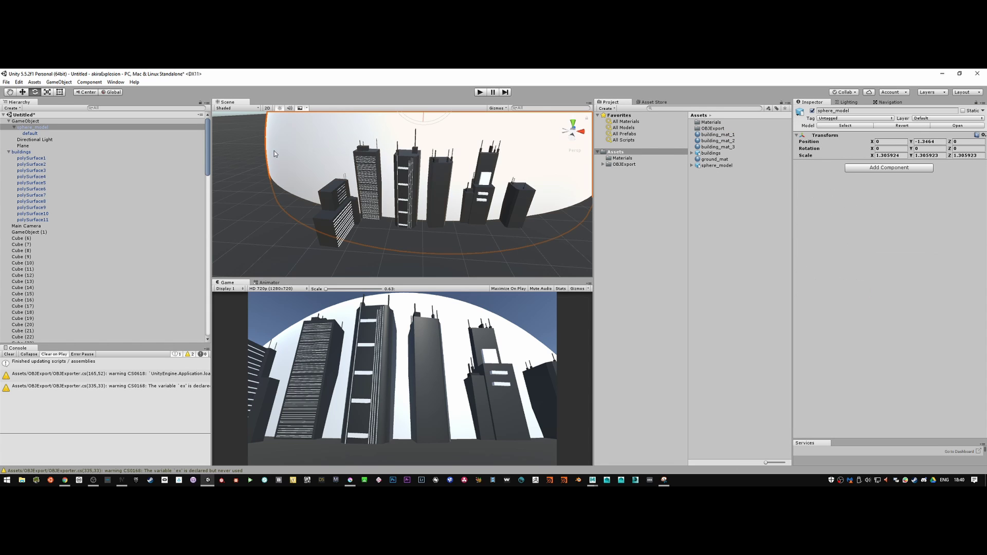
click(812, 111)
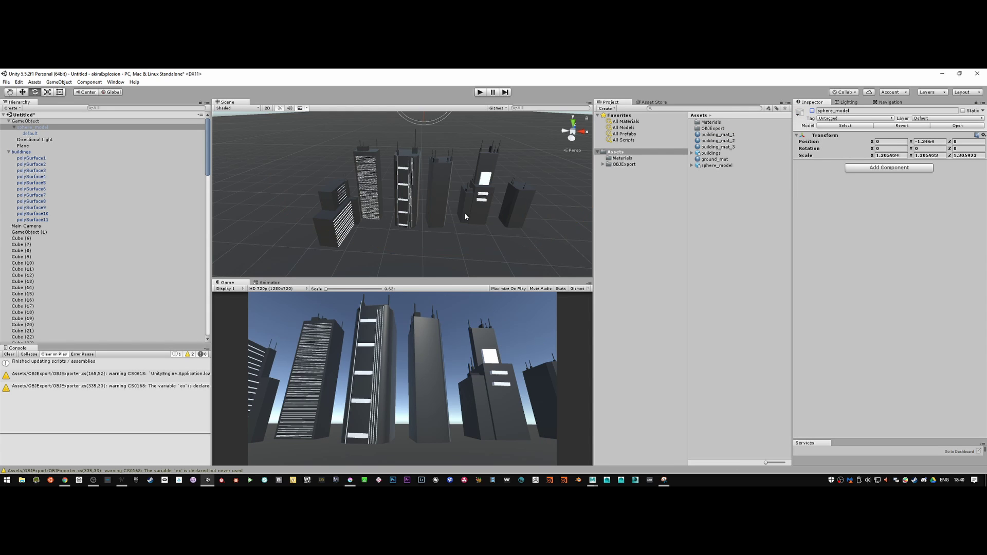
drag(711, 136, 529, 200)
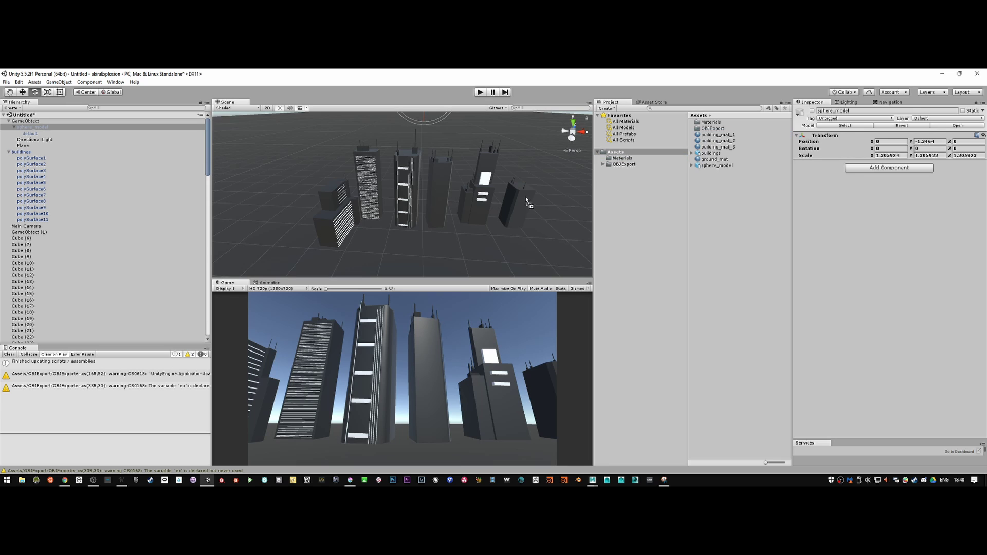
Step: Apply building_mat_2 to the large panel and both small light panels on the stepped tower
drag(713, 142, 483, 177)
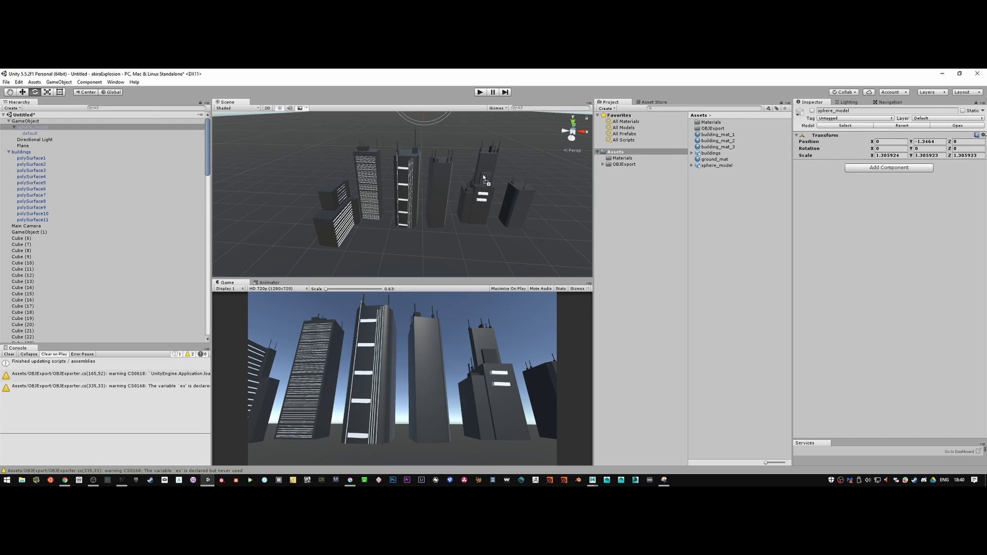
click(718, 141)
drag(718, 141, 484, 197)
drag(718, 141, 482, 201)
Step: Deactivate the ground Plane and apply building_mat_2 to the tall tower with the stacked light panels
click(541, 154)
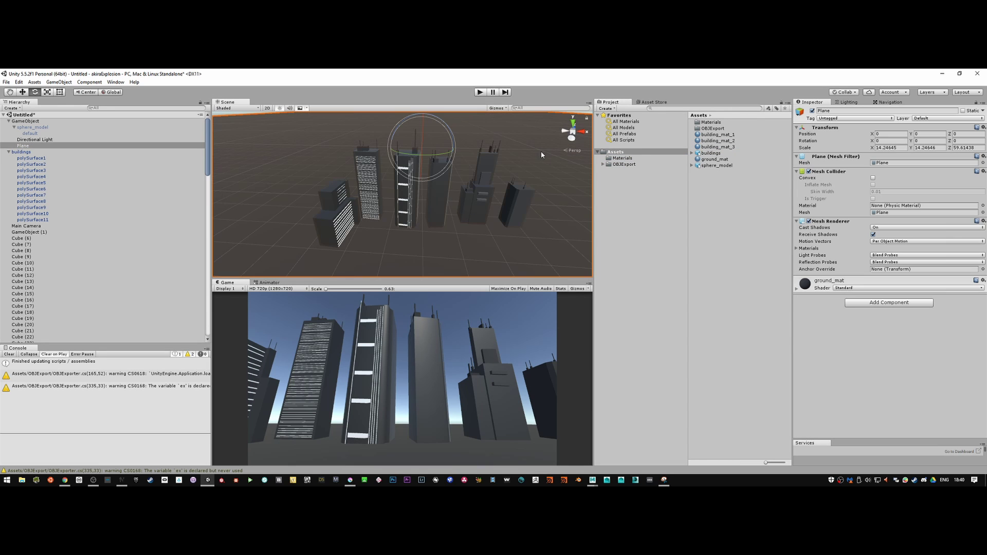
click(813, 111)
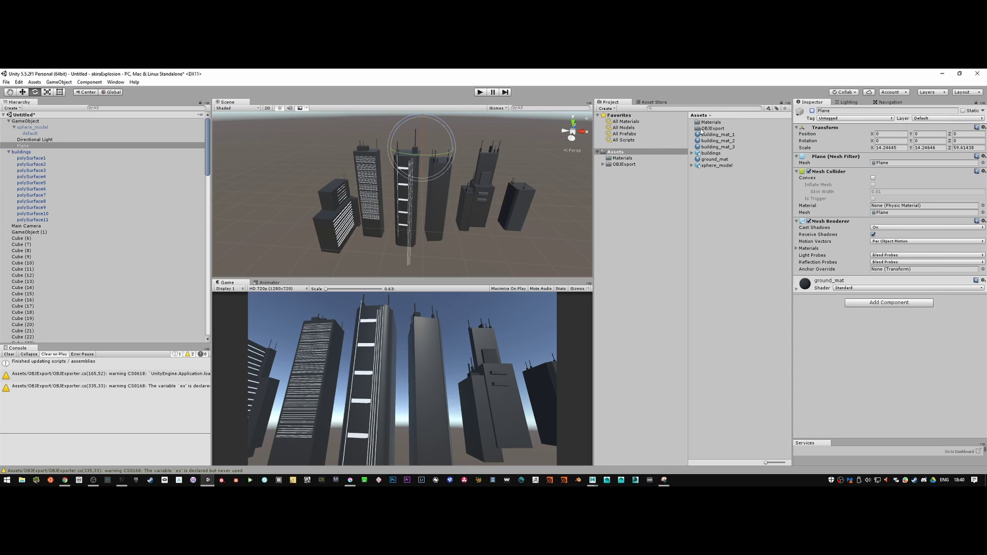
drag(718, 140, 410, 206)
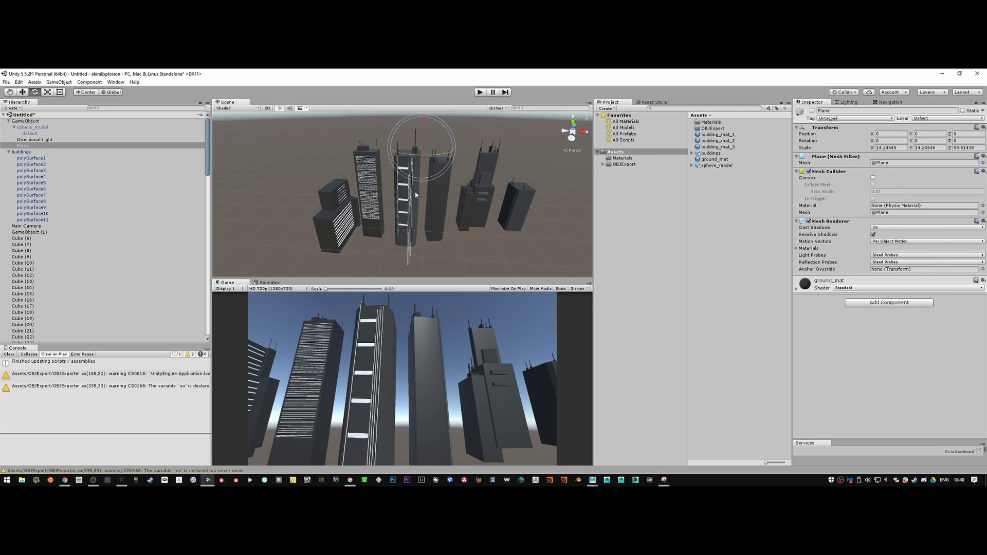
Step: Apply a mix of building_mat_1, building_mat_2 and building_mat_3 to the vertical light strips and nearby panel on the tall tower
scroll(406, 192, up, 6)
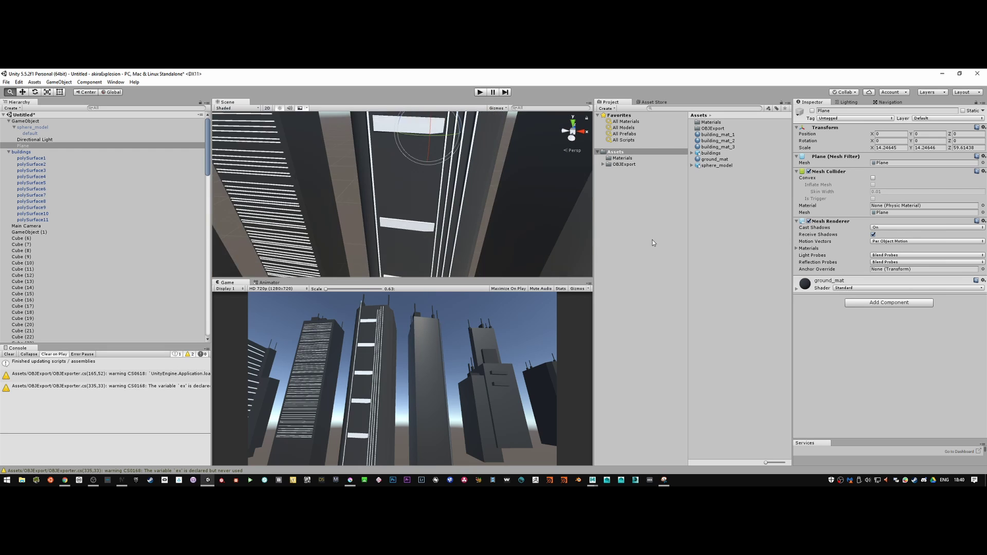
drag(718, 140, 436, 228)
click(719, 135)
drag(719, 138, 487, 181)
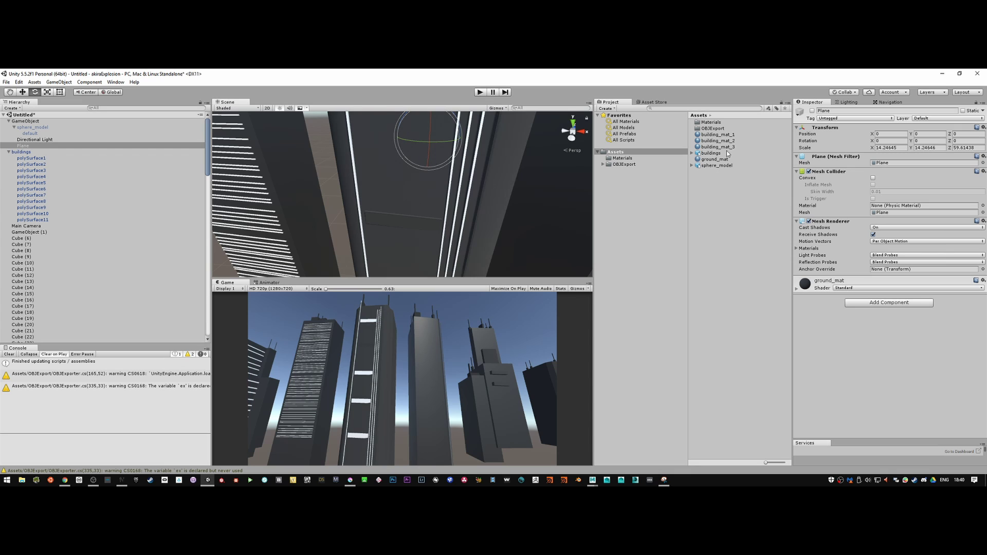
drag(723, 148, 474, 165)
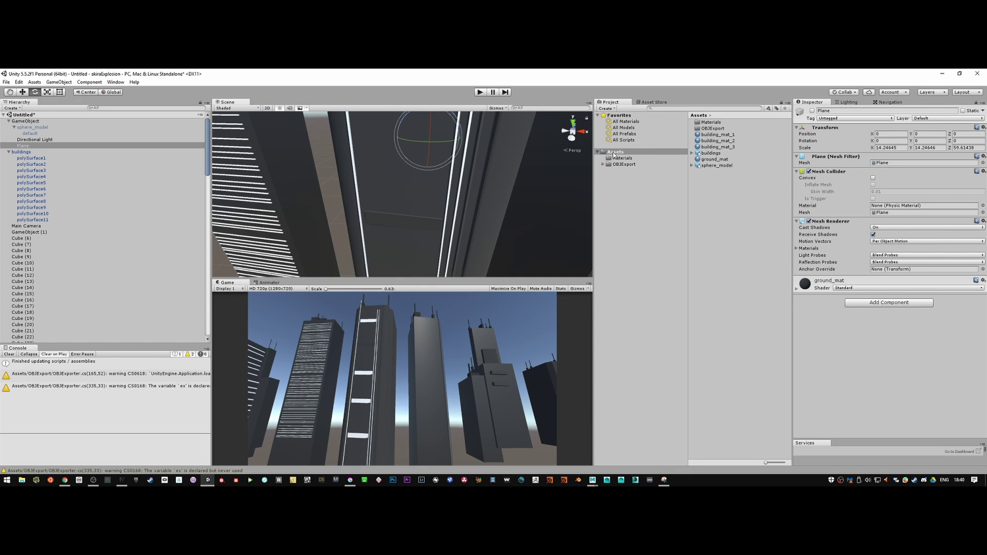
drag(724, 147, 458, 164)
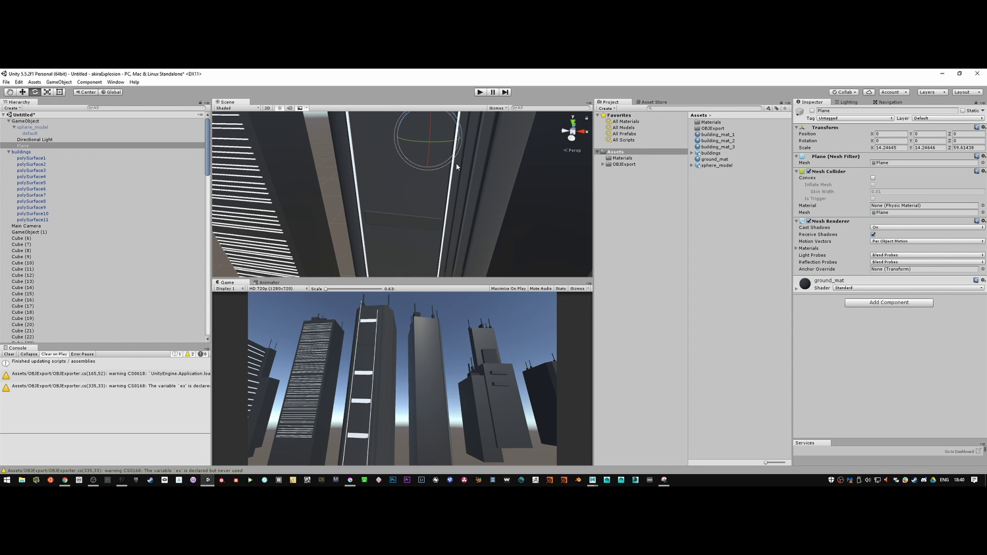
drag(719, 140, 451, 178)
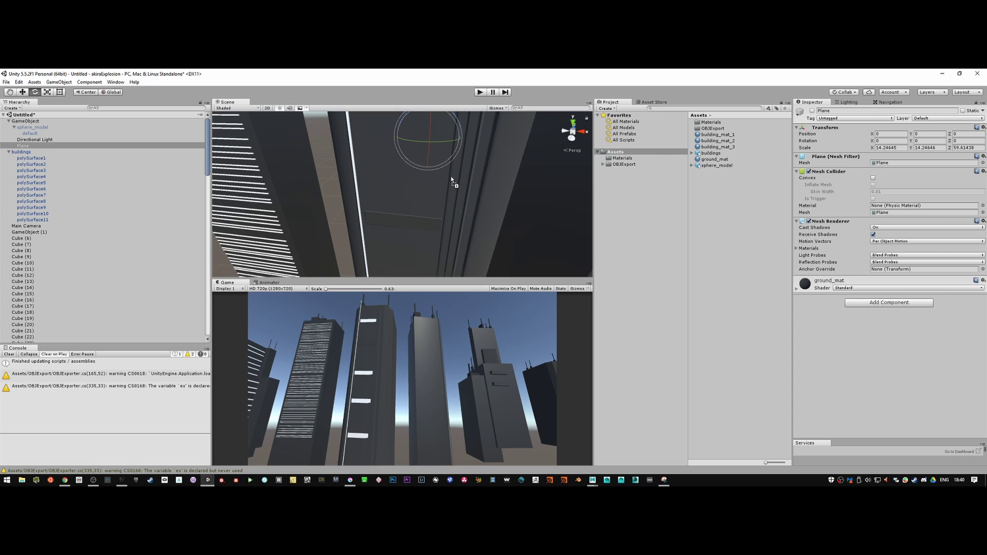
drag(714, 136, 354, 165)
Step: Apply building_mat_3 to the remaining stacked light panels on the tall tower
alt+drag(473, 185, 460, 165)
drag(715, 147, 475, 153)
drag(718, 148, 464, 212)
drag(721, 151, 460, 240)
drag(724, 148, 454, 256)
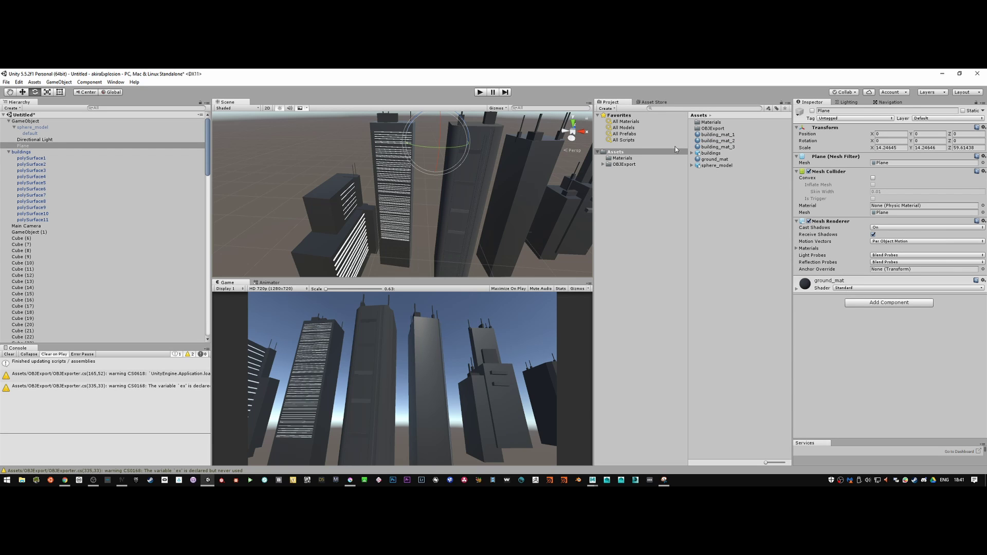
Step: Apply a varied mix of the building materials to the uppermost horizontal light strips on the neighbouring striped tower
drag(725, 132, 389, 136)
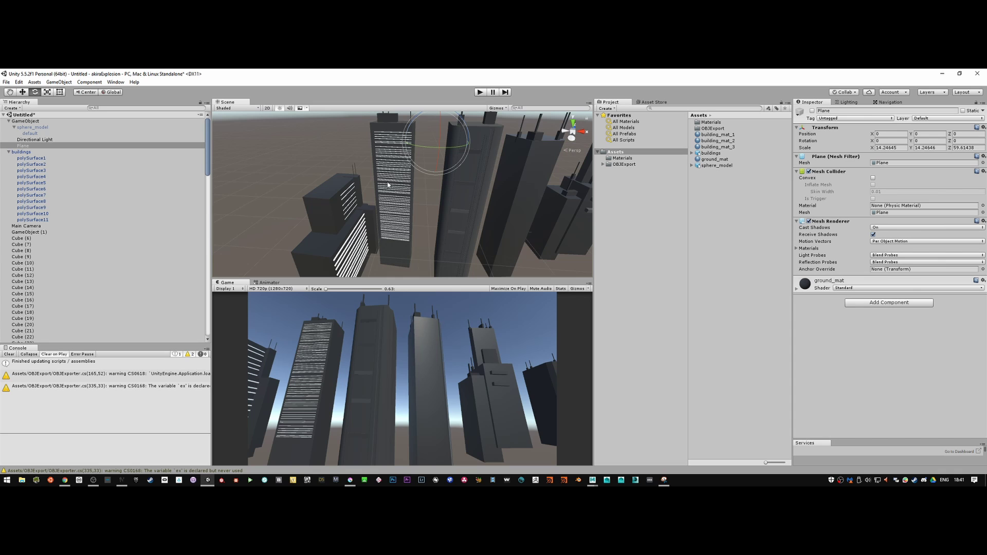
alt+right_drag(563, 154, 458, 188)
drag(720, 134, 382, 178)
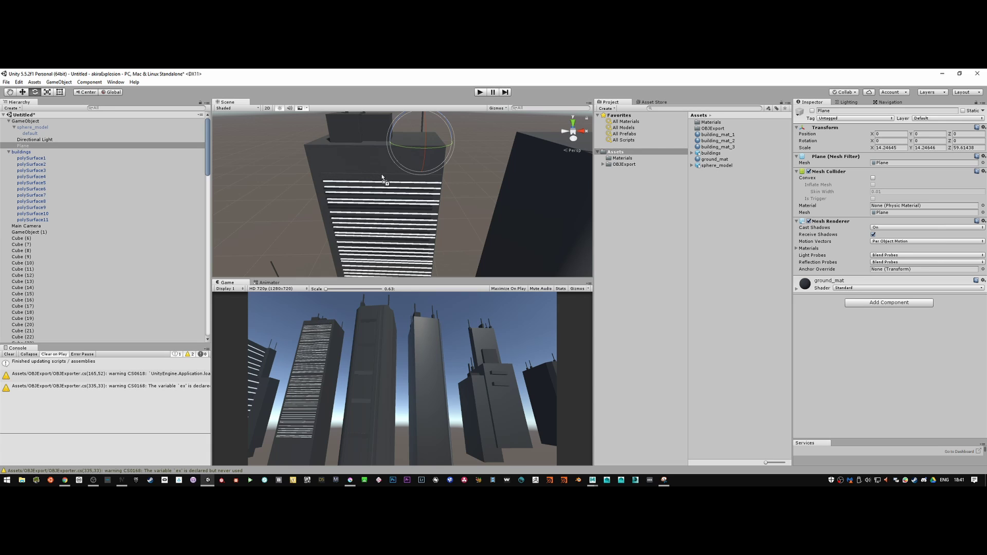
drag(718, 143, 435, 184)
drag(710, 148, 433, 192)
drag(710, 147, 431, 197)
drag(719, 149, 744, 139)
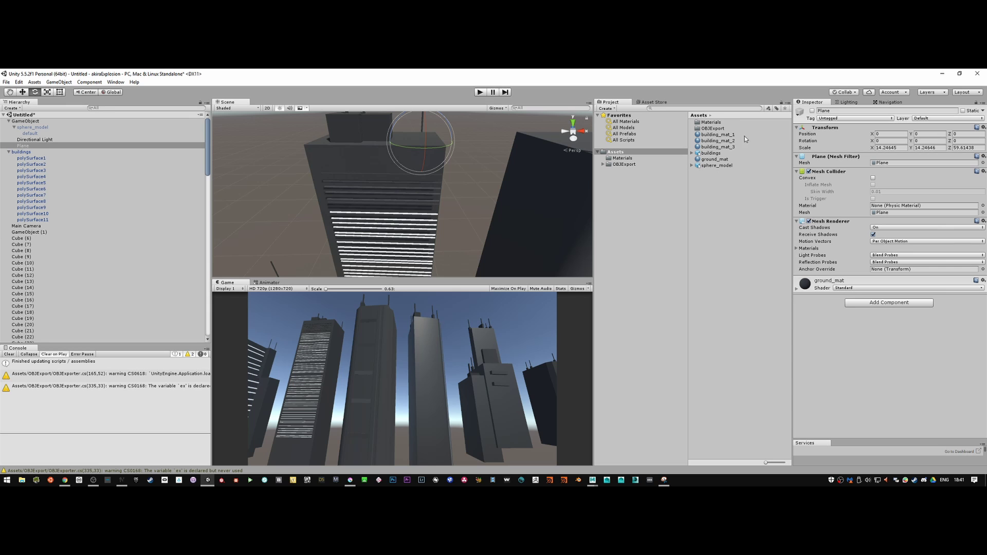
Step: Delete all the remaining white horizontal strips below the darkened ones on the striped tower
alt+right_drag(563, 191, 371, 210)
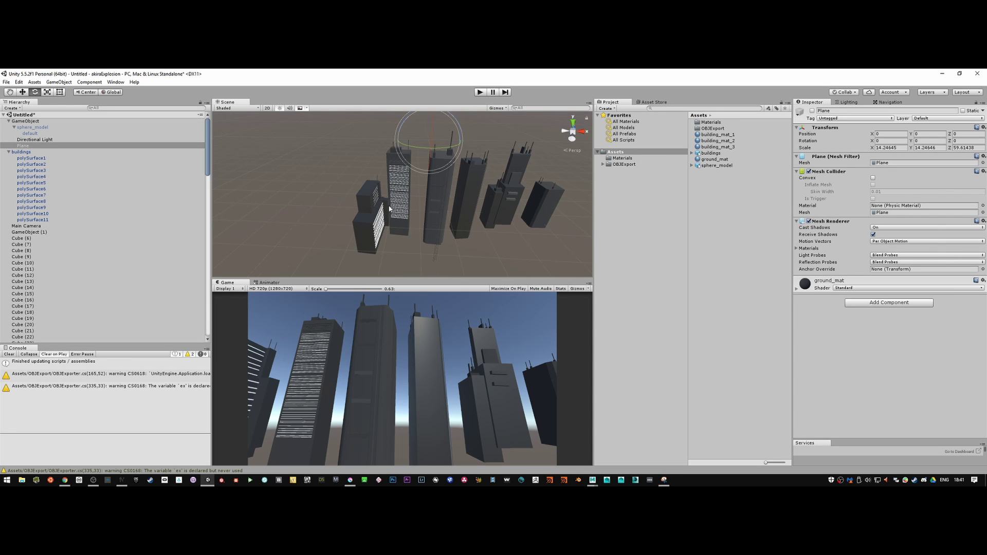
alt+drag(389, 208, 395, 185)
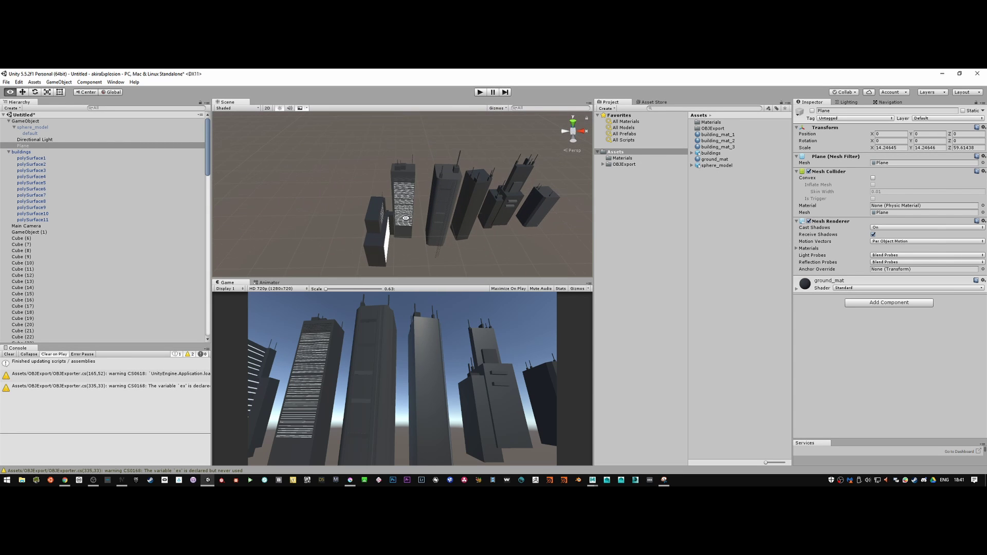
click(391, 183)
alt+right_drag(524, 206, 507, 273)
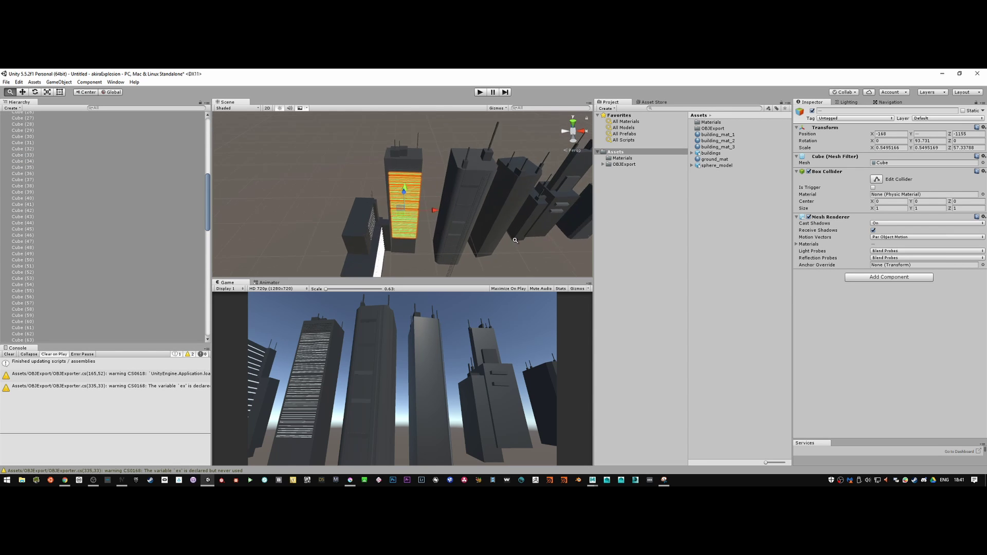
key(Delete)
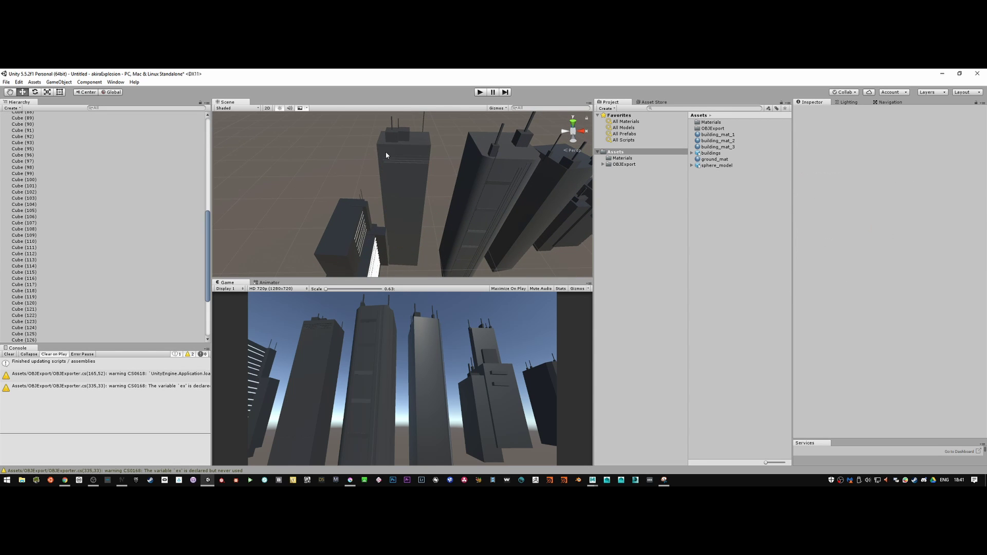
Step: Duplicate the darkened strips in growing blocks and move the copies down to cover the striped tower's front towards its base
key(ctrl+z)
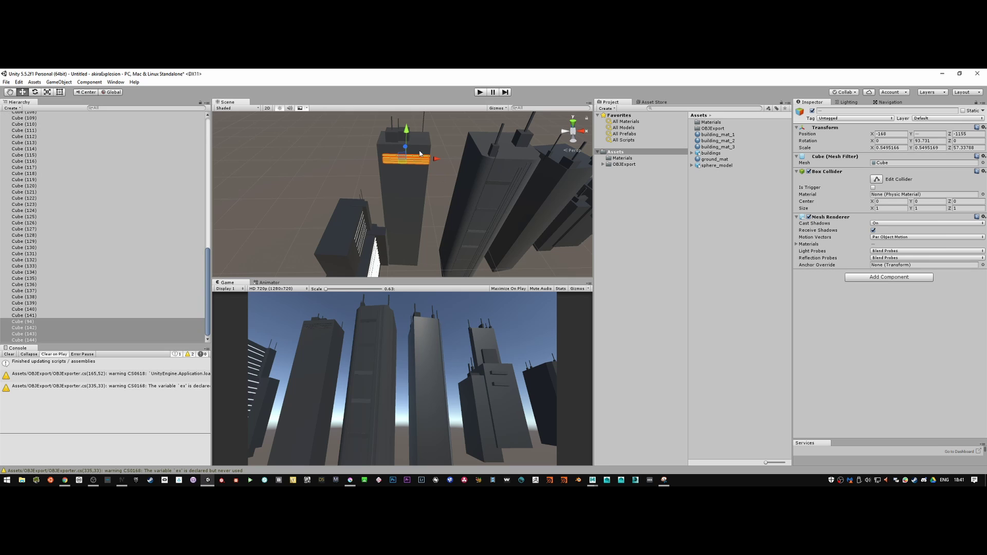
alt+drag(412, 140, 438, 199)
drag(393, 135, 431, 204)
drag(393, 146, 399, 183)
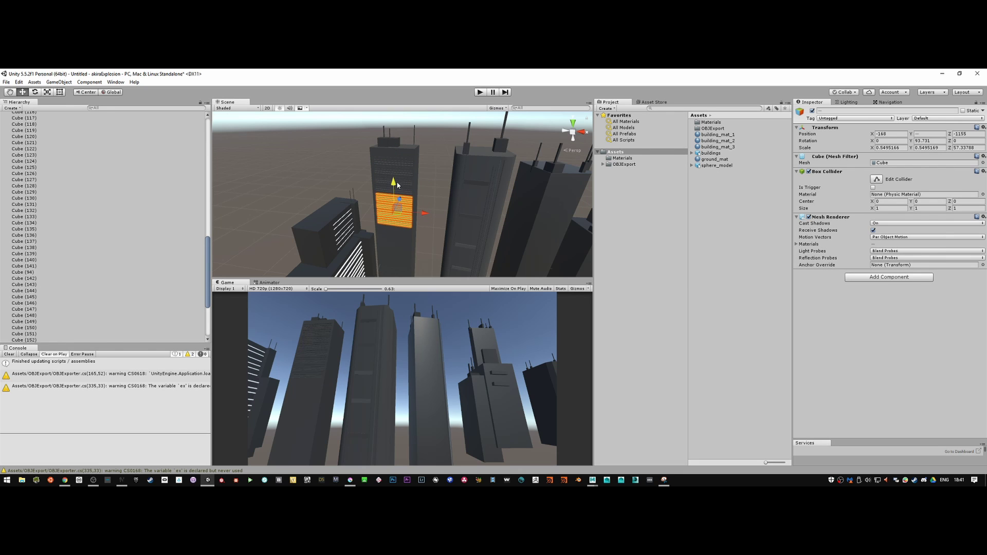
drag(364, 139, 427, 232)
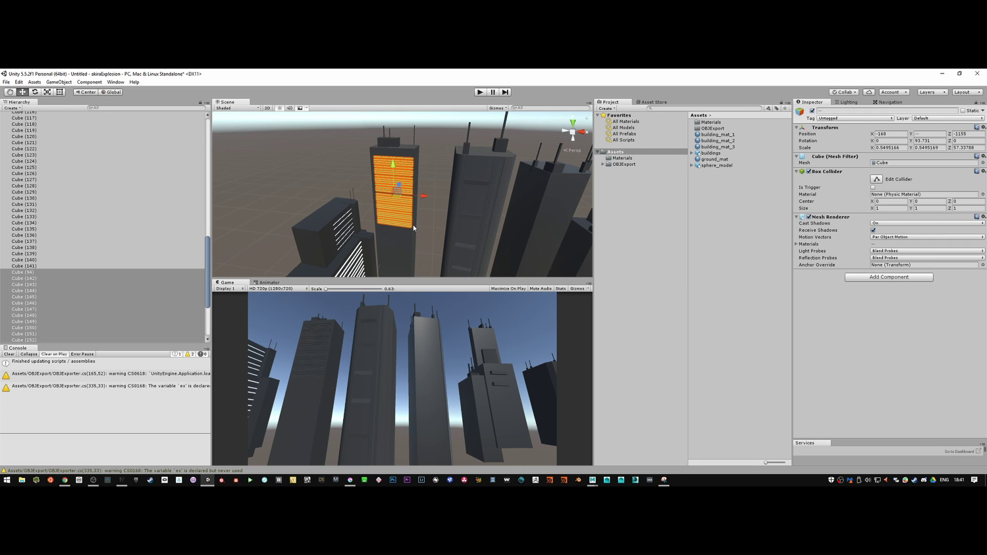
drag(395, 173, 399, 236)
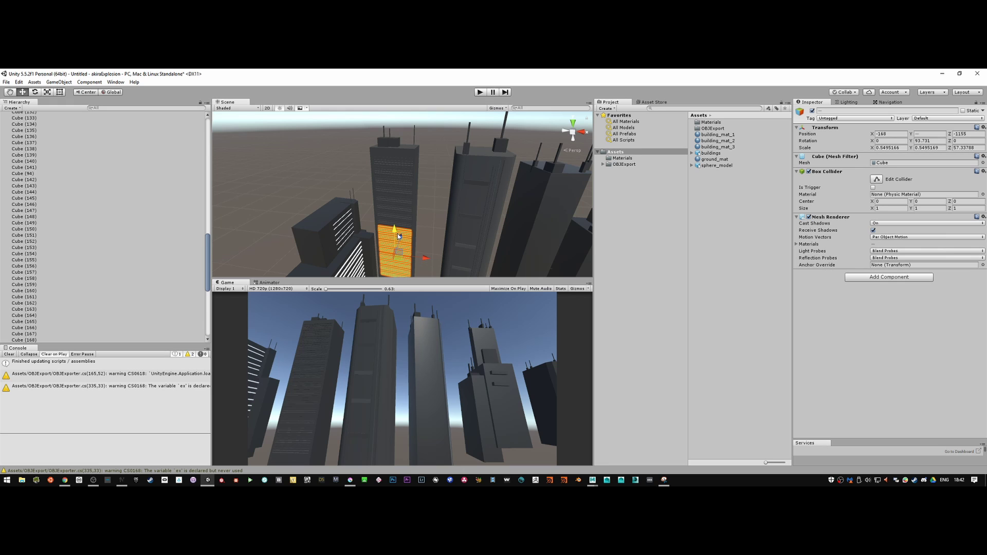
key(f)
alt+drag(435, 242, 424, 226)
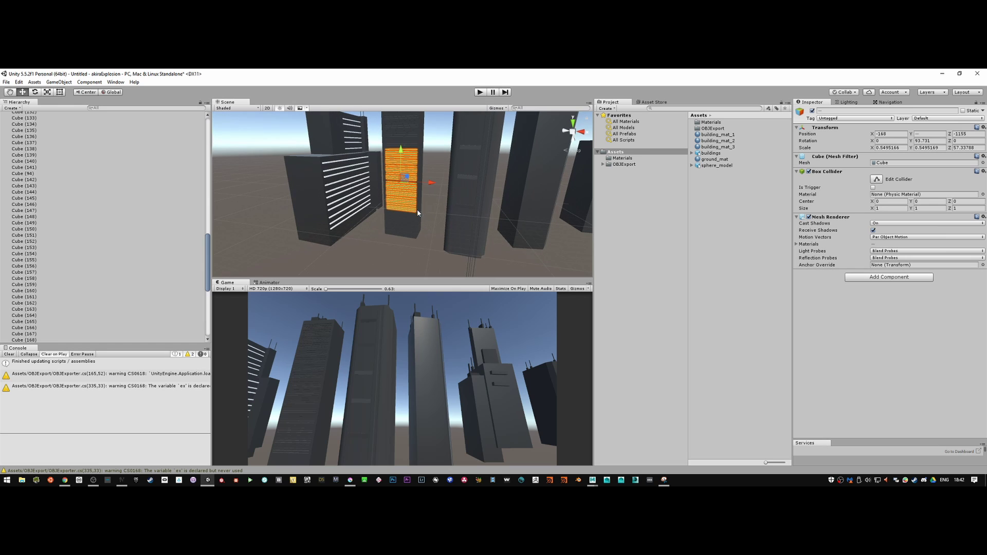
drag(405, 151, 388, 174)
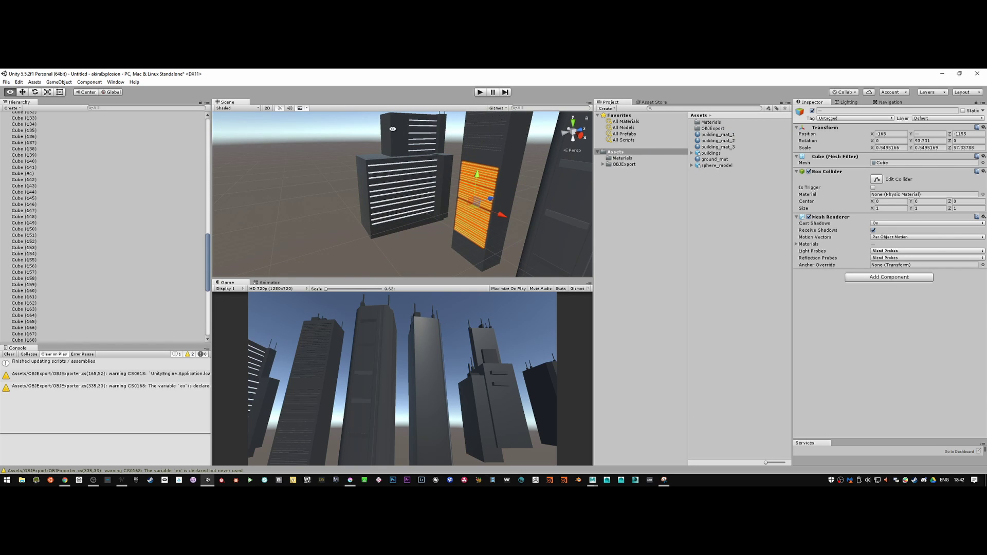
Step: Apply a varied mix of the building materials to the horizontal light strips on the upper block of the low two-block building
alt+drag(429, 127, 551, 170)
alt+right_drag(551, 169, 384, 173)
alt+middle_drag(383, 173, 375, 199)
alt+right_drag(375, 199, 569, 202)
drag(718, 135, 441, 127)
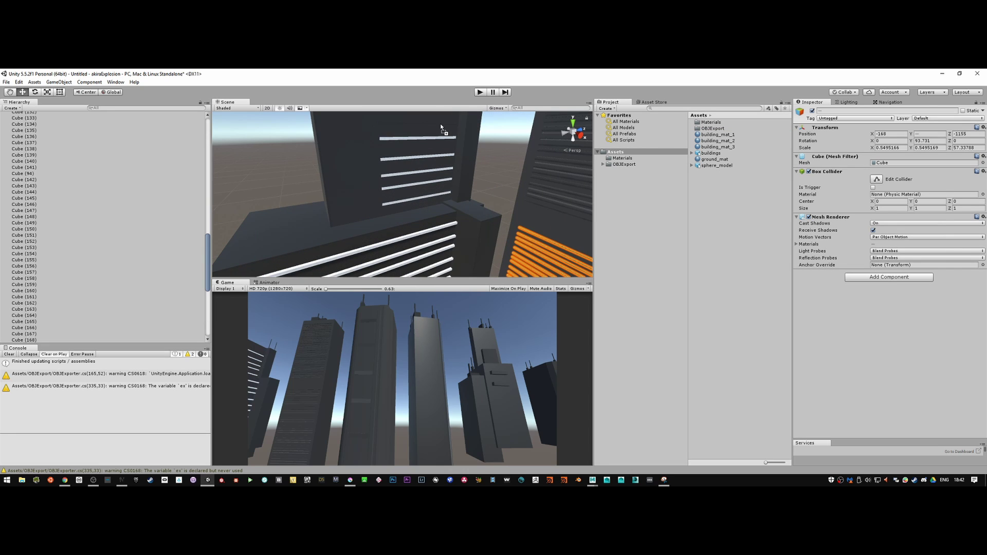
drag(703, 147, 435, 142)
drag(716, 147, 446, 156)
drag(728, 143, 453, 175)
drag(720, 140, 427, 186)
drag(720, 147, 425, 197)
Step: Apply building_mat_1, building_mat_2 and building_mat_3 in mixed order to the light strips on the low building's lower block
alt+drag(499, 210, 495, 170)
alt+right_drag(494, 170, 703, 139)
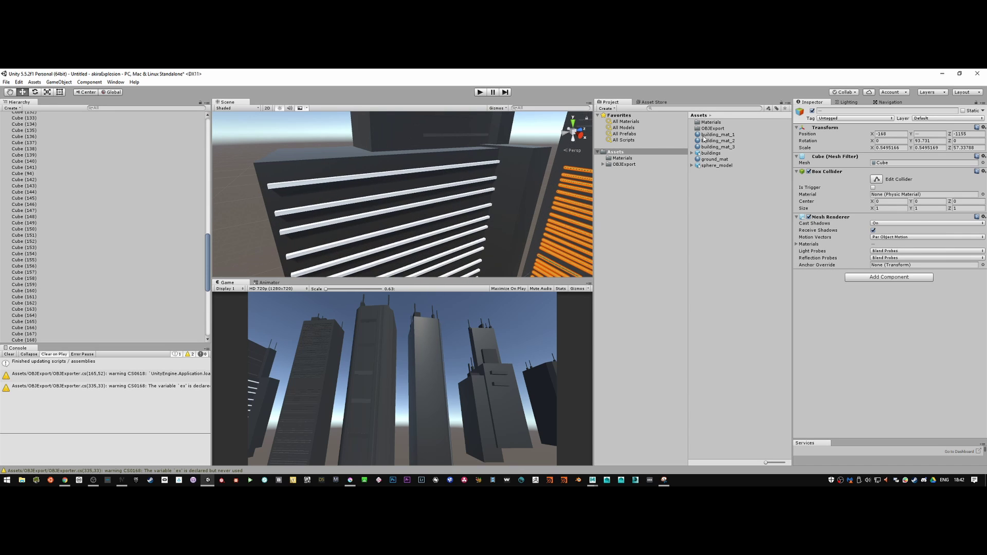
drag(713, 136, 468, 167)
drag(714, 143, 482, 188)
drag(720, 148, 472, 196)
drag(728, 146, 484, 210)
drag(719, 148, 507, 221)
drag(728, 139, 478, 241)
drag(719, 135, 478, 246)
drag(718, 140, 476, 249)
drag(756, 147, 472, 267)
alt+drag(538, 196, 504, 195)
drag(724, 138, 480, 194)
drag(725, 150, 402, 217)
key(f)
click(405, 181)
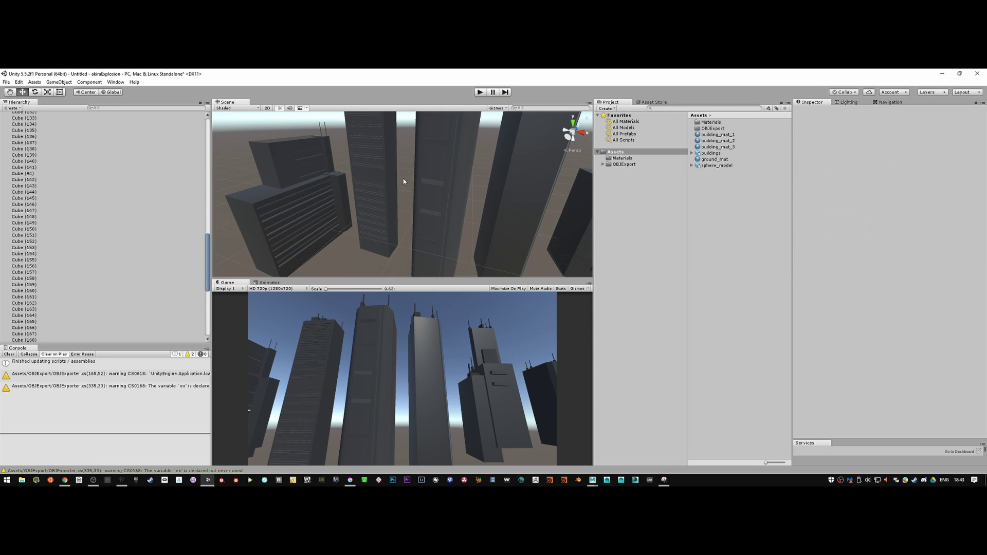
Step: Adjust the albedo colour of building_mat_1 to a dark neutral grey
alt+right_drag(451, 183, 327, 183)
alt+drag(349, 180, 461, 163)
alt+right_drag(462, 163, 493, 193)
click(718, 135)
click(876, 144)
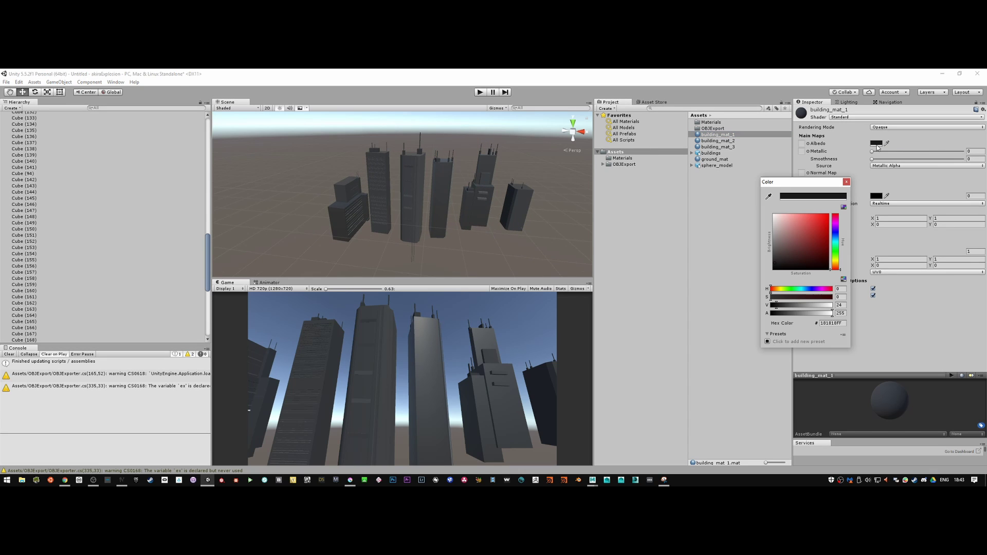
drag(774, 265, 769, 263)
click(847, 183)
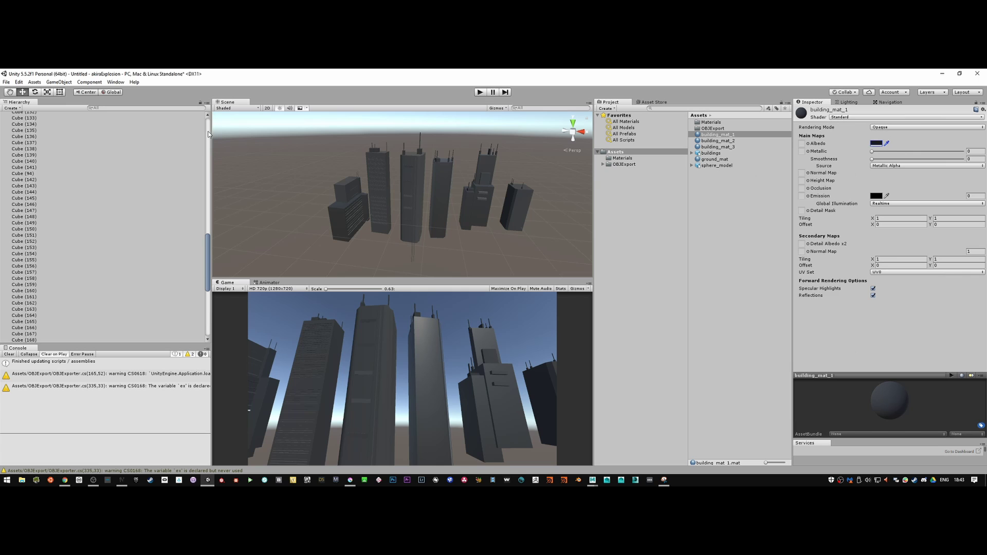
Step: Create an empty object at the root of the scene and name it building_detail
drag(208, 265, 208, 150)
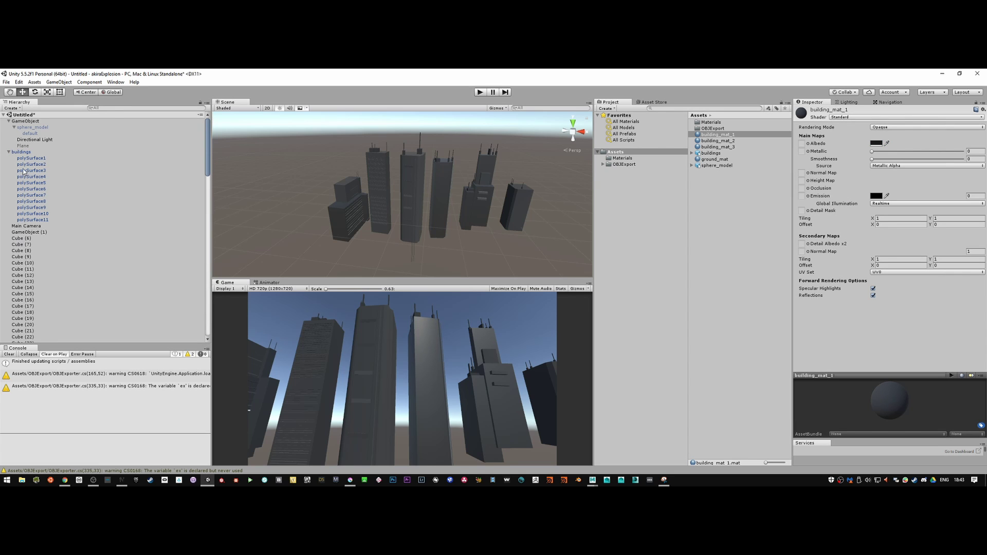
click(59, 82)
click(60, 94)
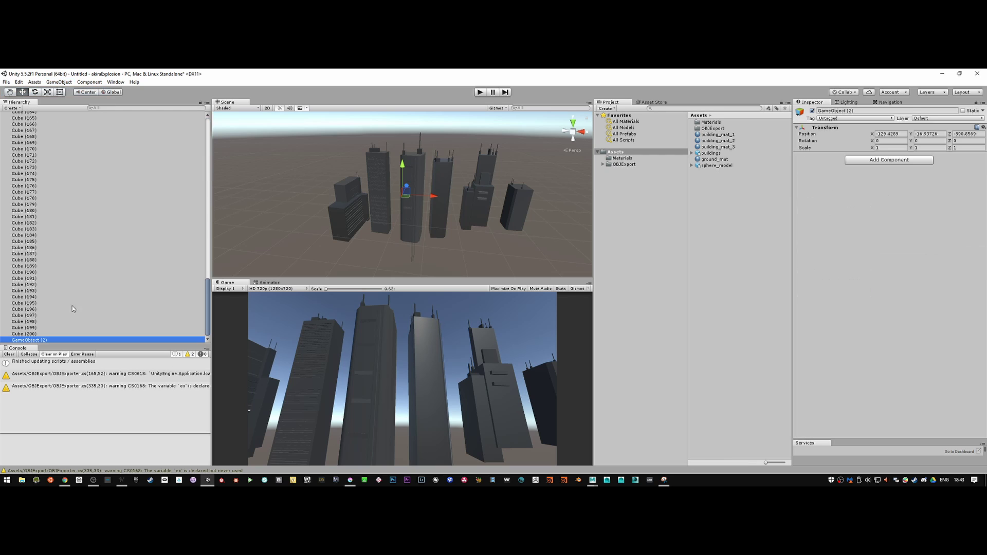
click(33, 335)
click(36, 340)
click(36, 340)
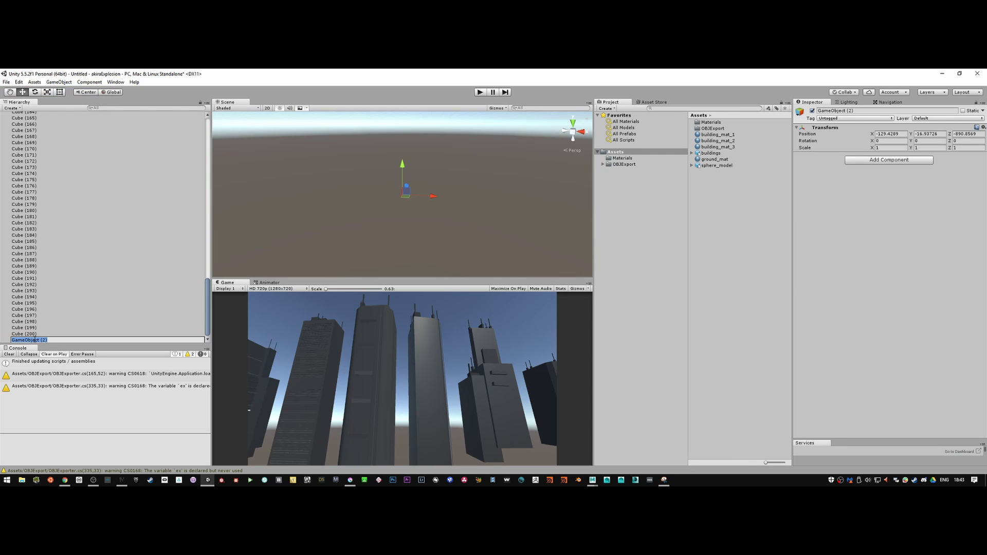
text(building_detail)
key(Return)
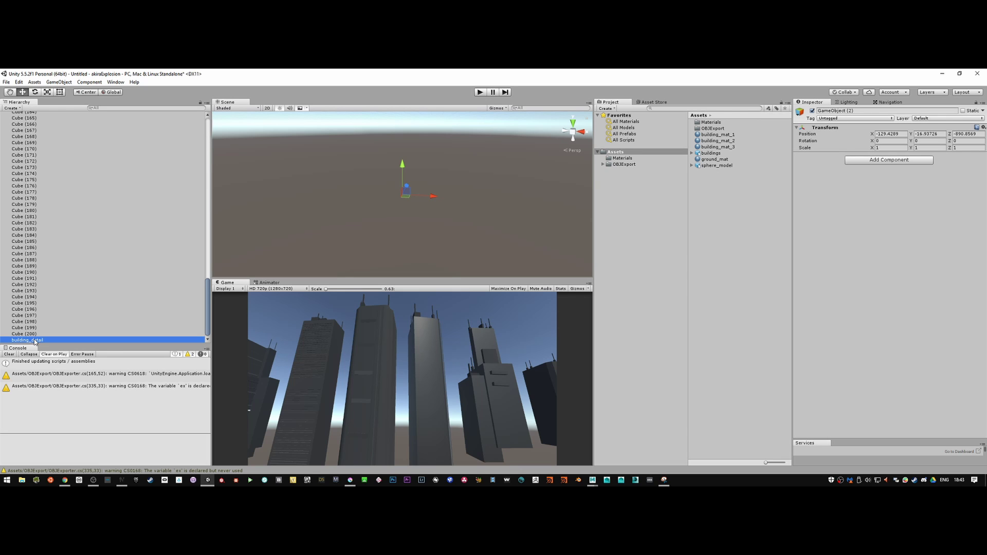
Step: Parent all the detail cubes, from Cube (6) to Cube (200), to building_detail and collapse the group
click(27, 335)
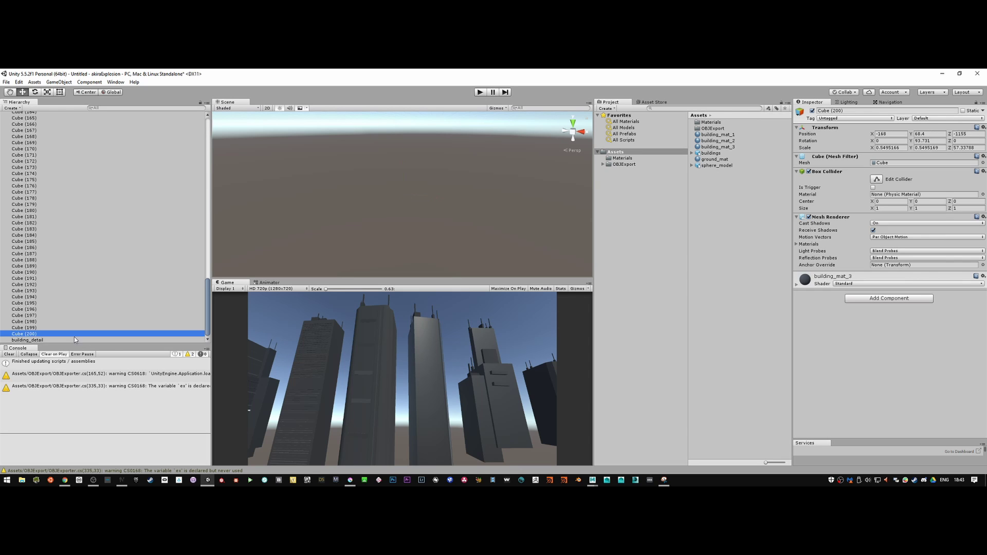
scroll(91, 310, up, 20)
scroll(45, 267, up, 1)
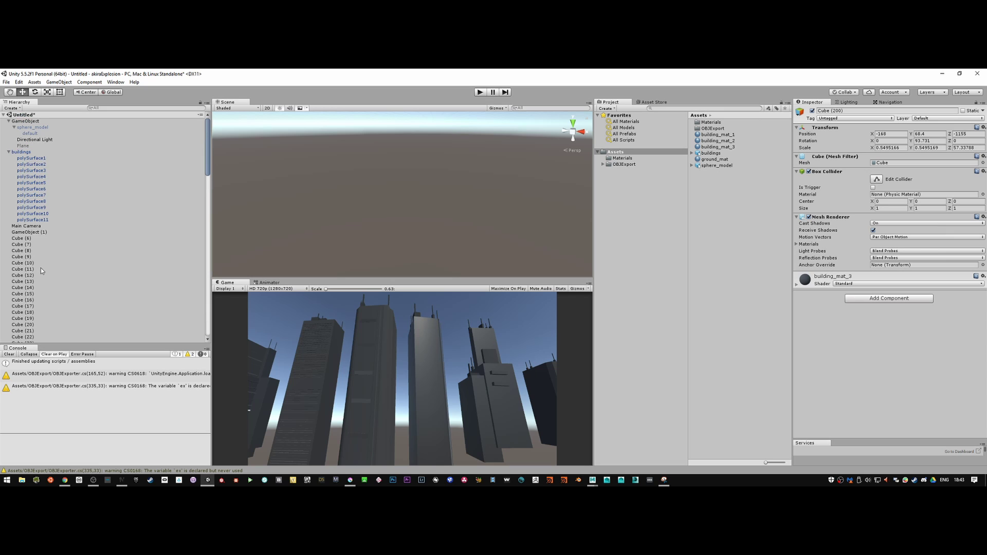
shift+click(28, 239)
scroll(64, 271, down, 20)
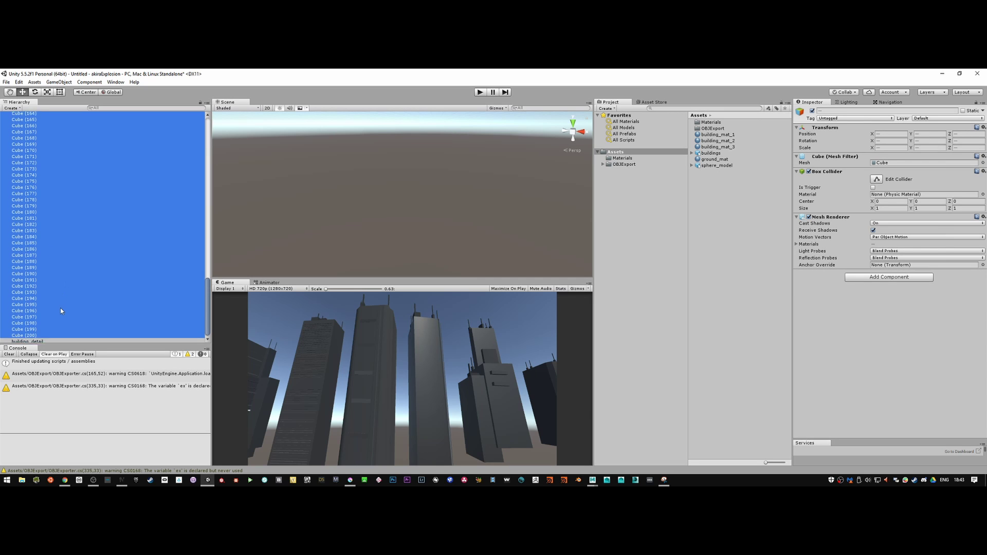
drag(37, 343, 36, 342)
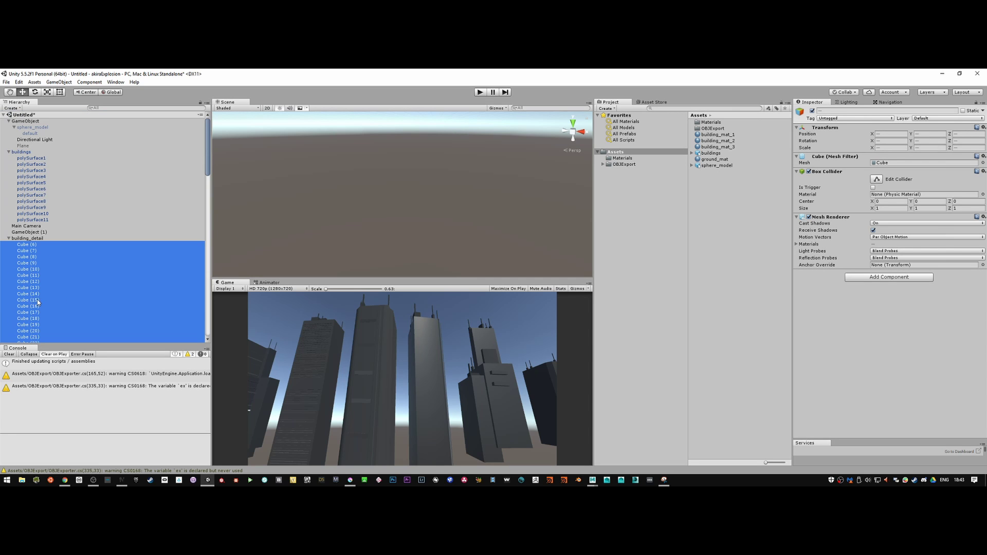
click(8, 239)
click(31, 239)
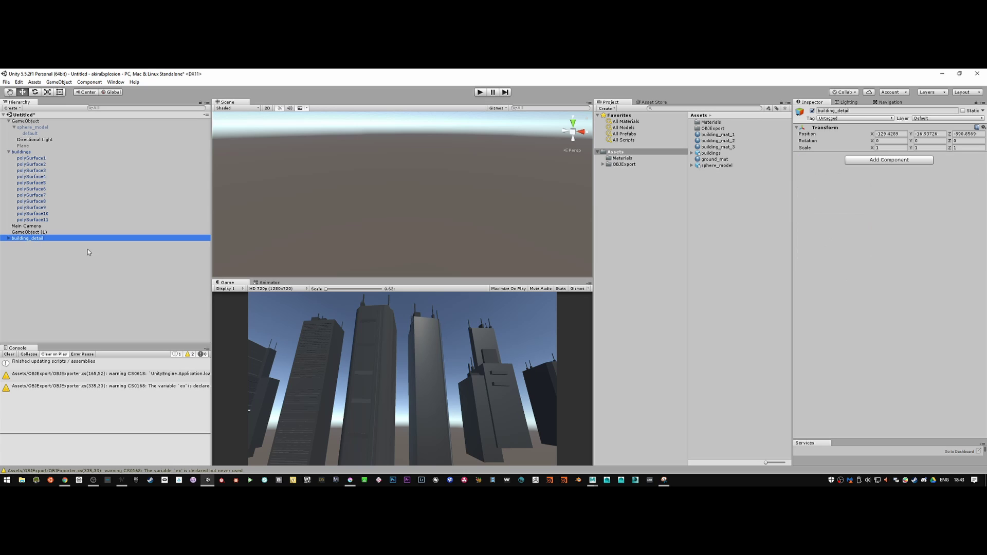
Step: Collapse the buildings group and select the buildings object
click(8, 152)
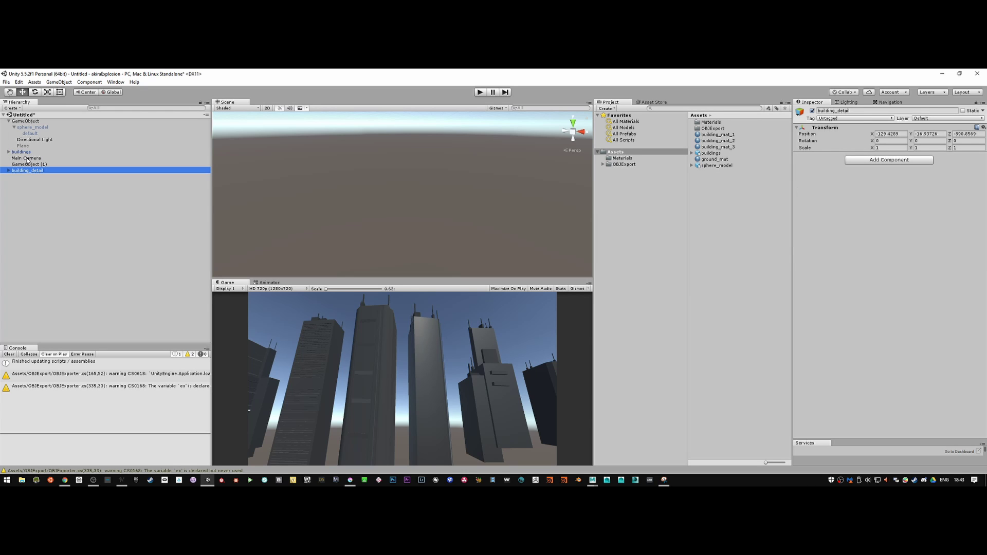
click(28, 159)
click(33, 165)
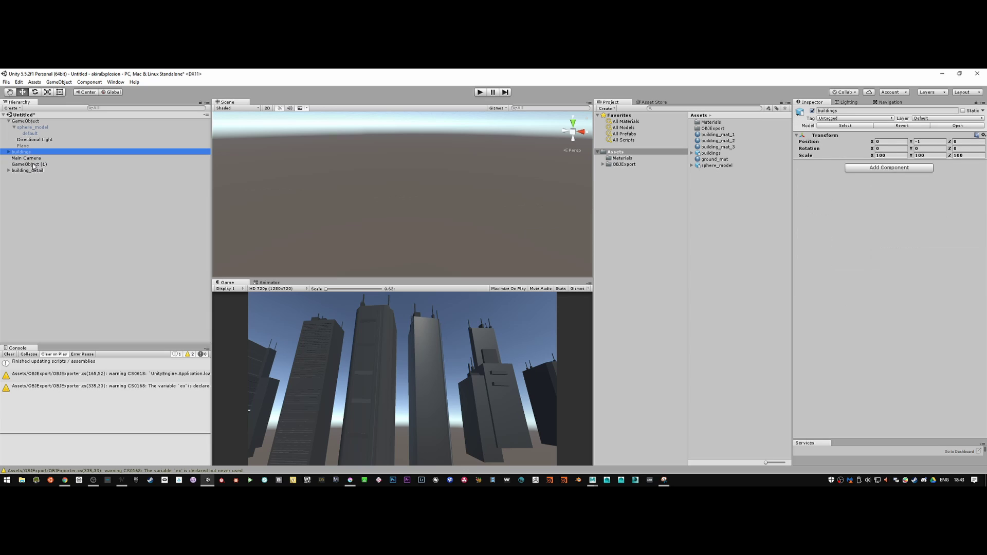
Step: Frame the buildings model in the scene and examine the towers' shading up close
drag(723, 143, 493, 403)
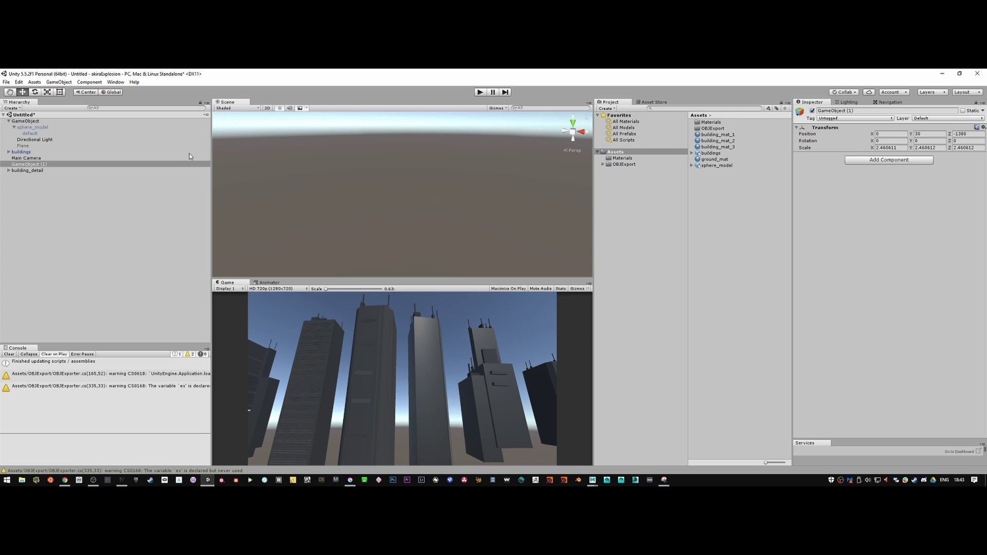
click(21, 152)
key(f)
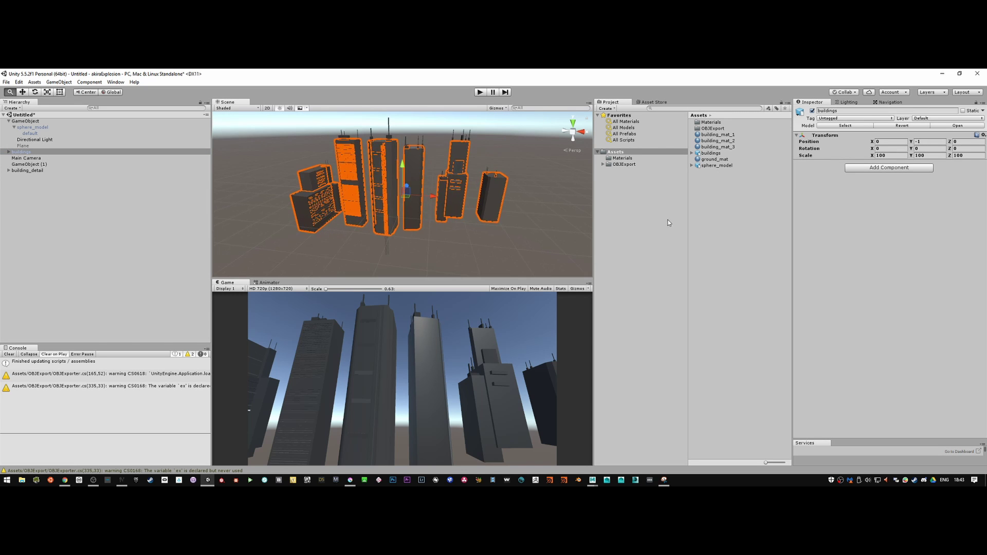
alt+drag(576, 204, 507, 207)
drag(565, 164, 454, 225)
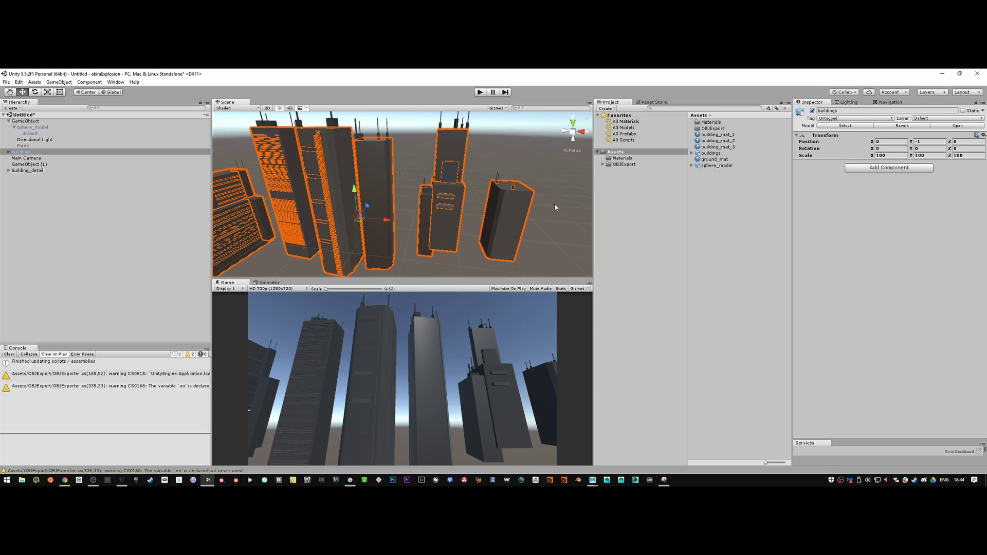
drag(722, 142, 493, 137)
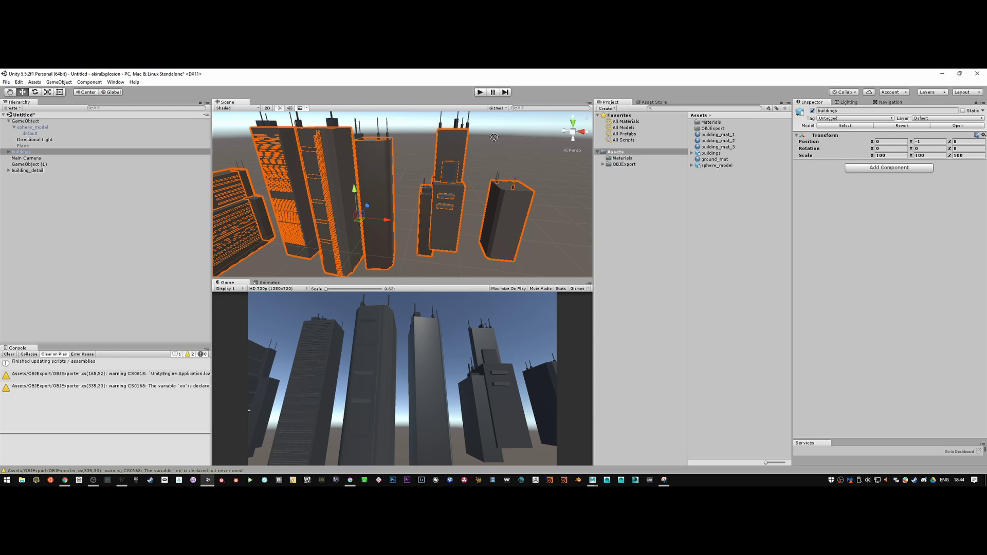
Step: Raise building_mat_2's smoothness to about 0.076 and set building_mat_3's smoothness to 0
click(727, 148)
click(732, 142)
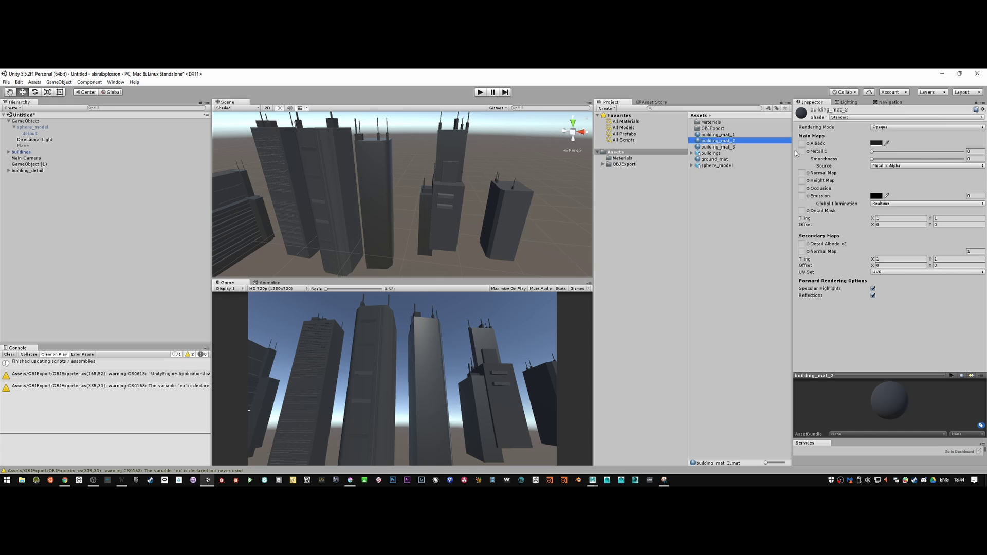
drag(875, 160, 879, 161)
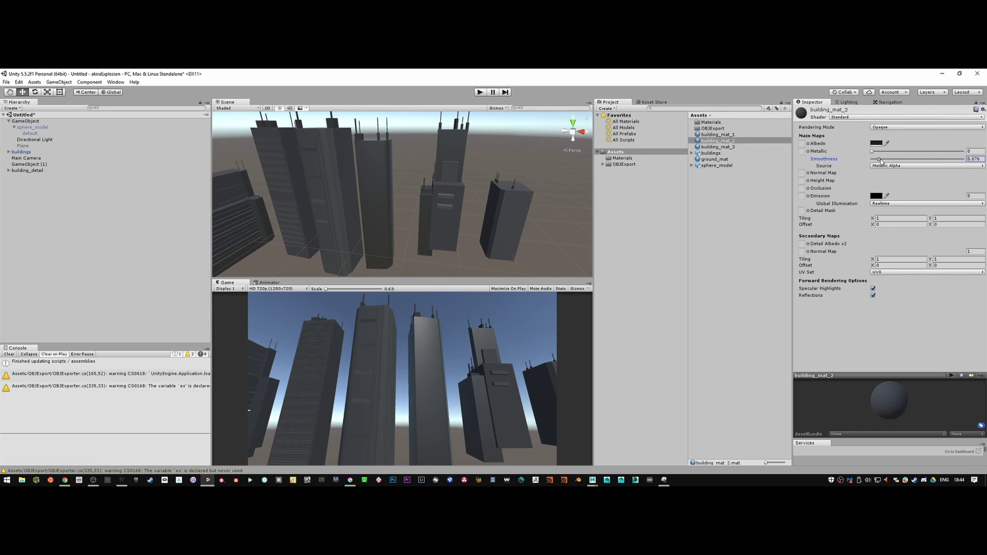
click(746, 148)
mouse_move(874, 160)
mouse_down()
mouse_move(960, 163)
mouse_move(870, 158)
mouse_up()
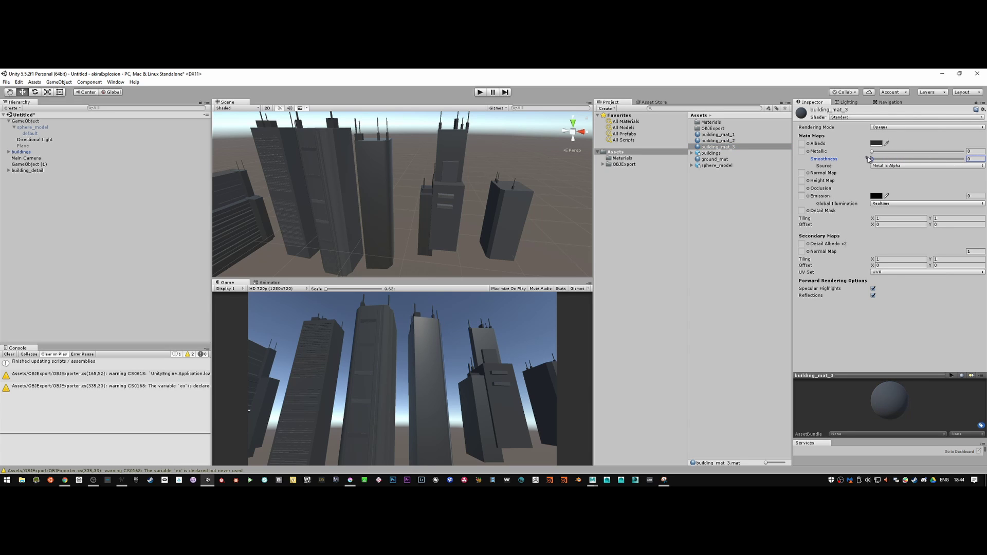
Step: Set building_mat_1 to a metallic value of about 0.102 and a smoothness of about 0.097
click(719, 135)
drag(873, 153, 877, 153)
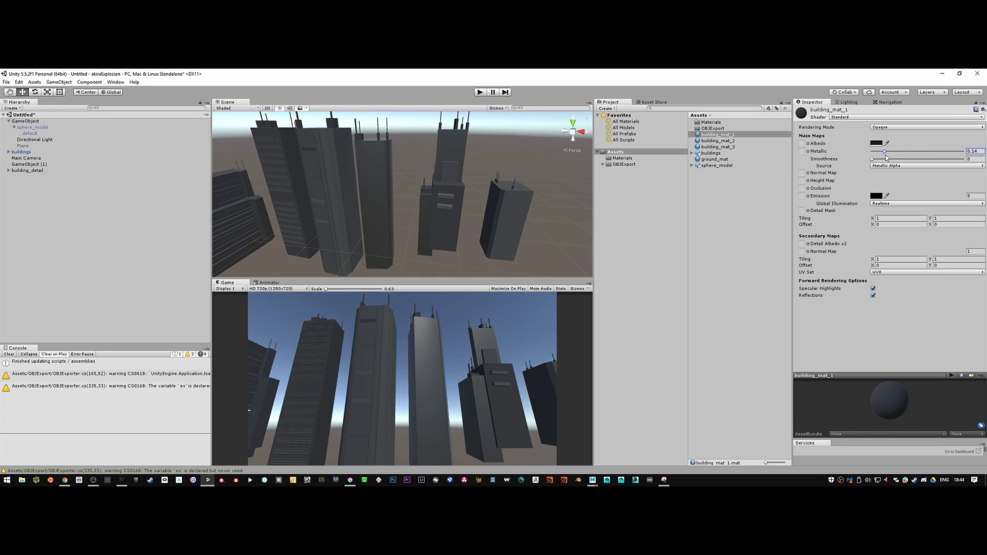
click(873, 159)
Step: Reactivate the sphere_model dome and the ground Plane in the scene
alt+drag(334, 157, 433, 189)
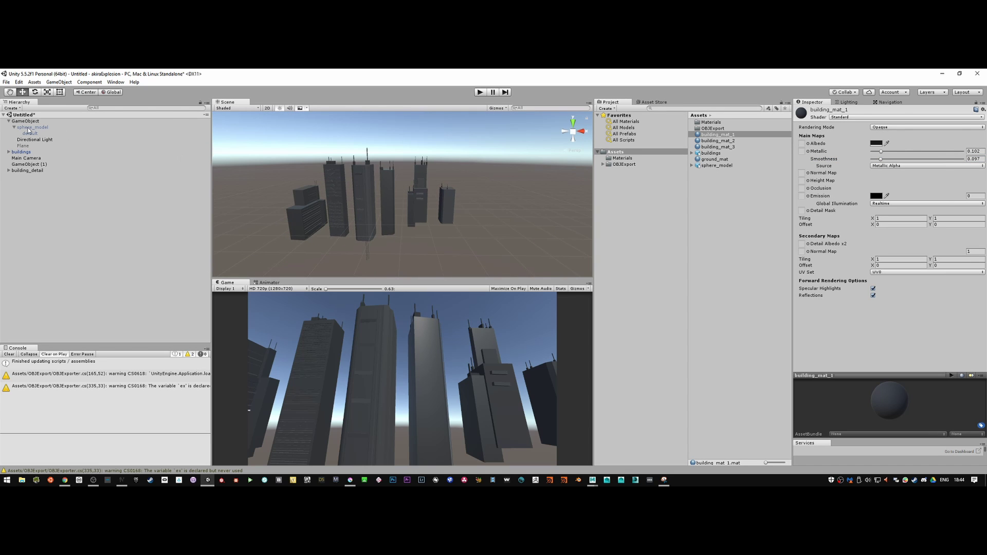
click(29, 128)
click(812, 112)
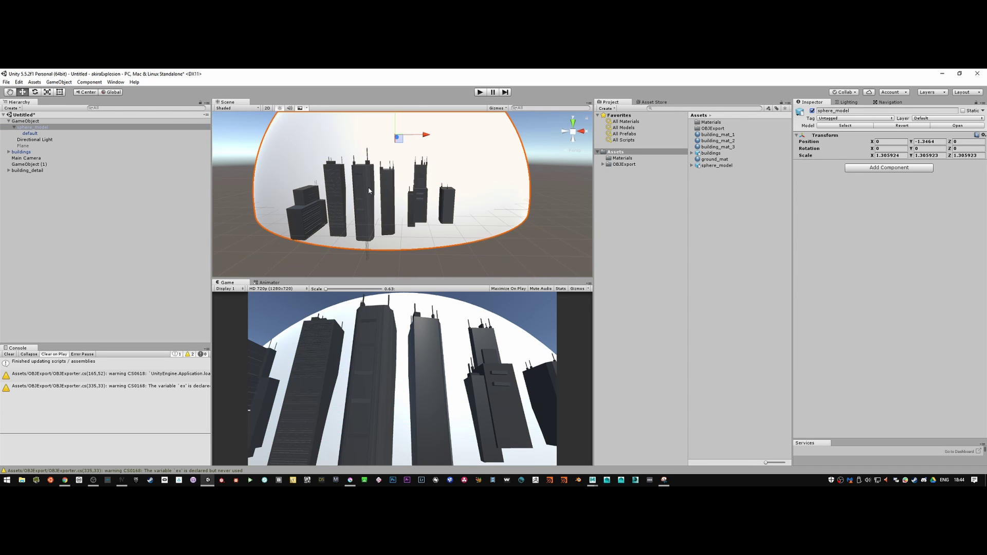
click(26, 152)
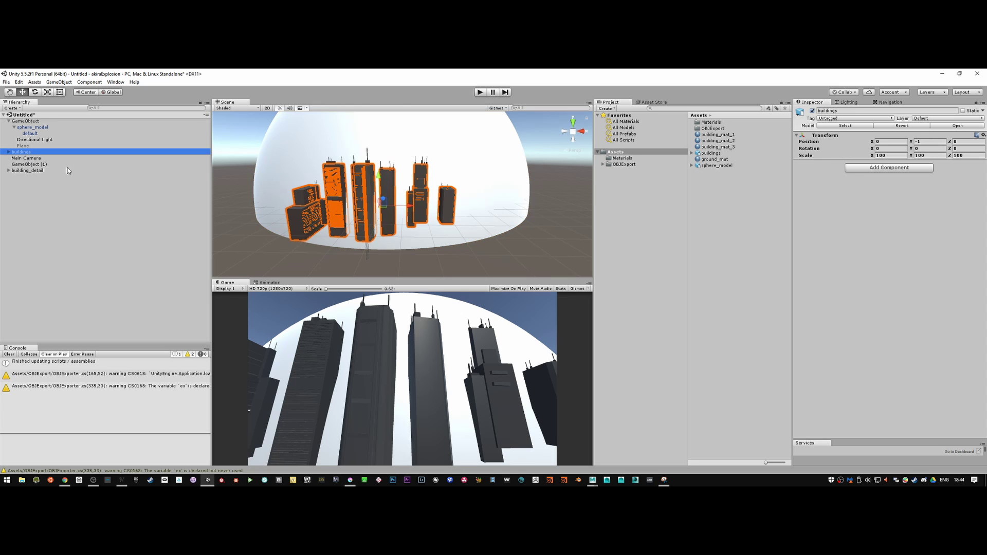
click(29, 159)
click(33, 170)
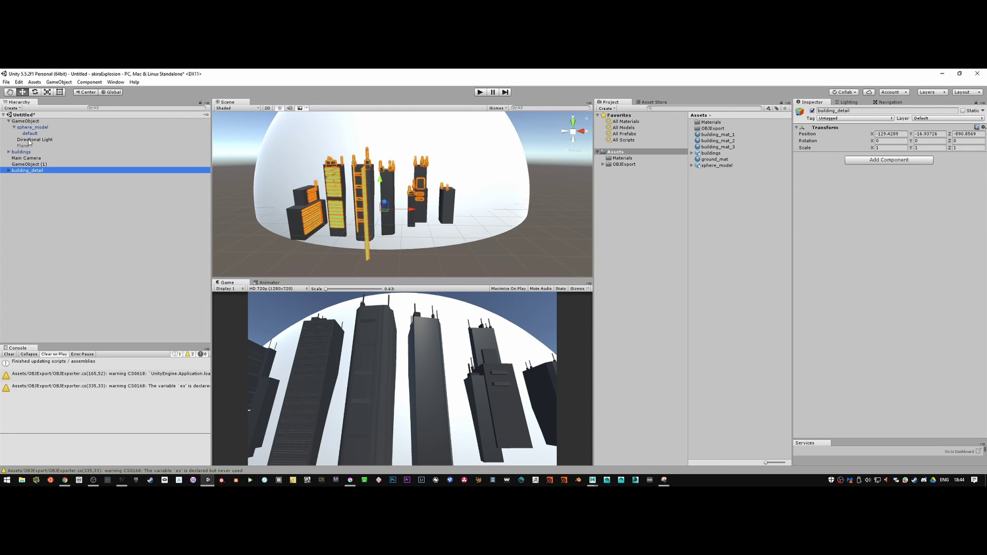
click(27, 146)
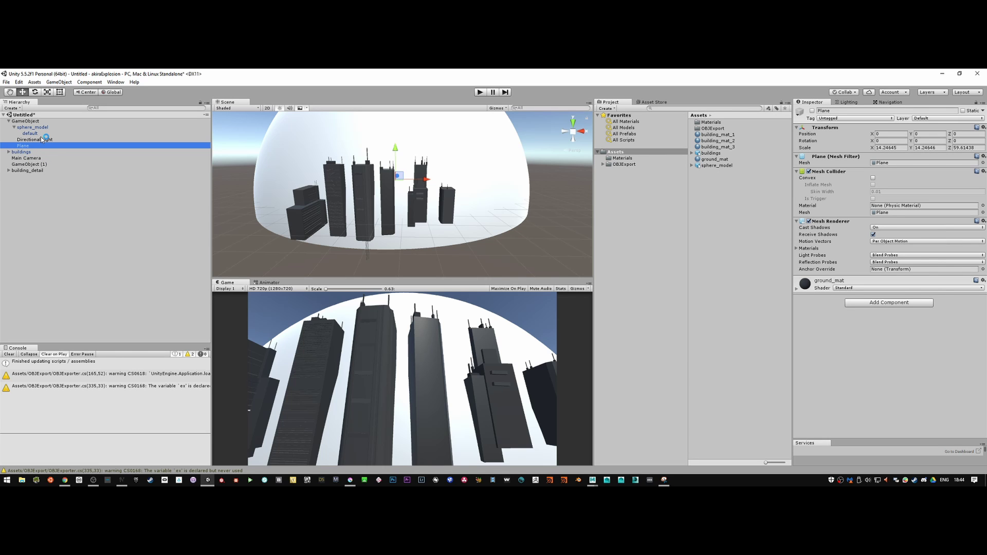
click(812, 111)
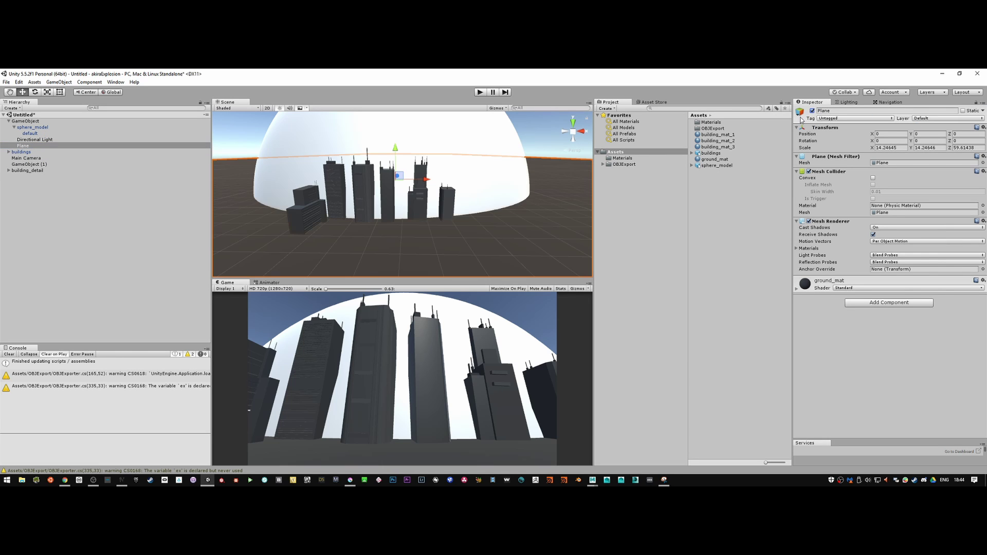
alt+right_drag(385, 216, 395, 226)
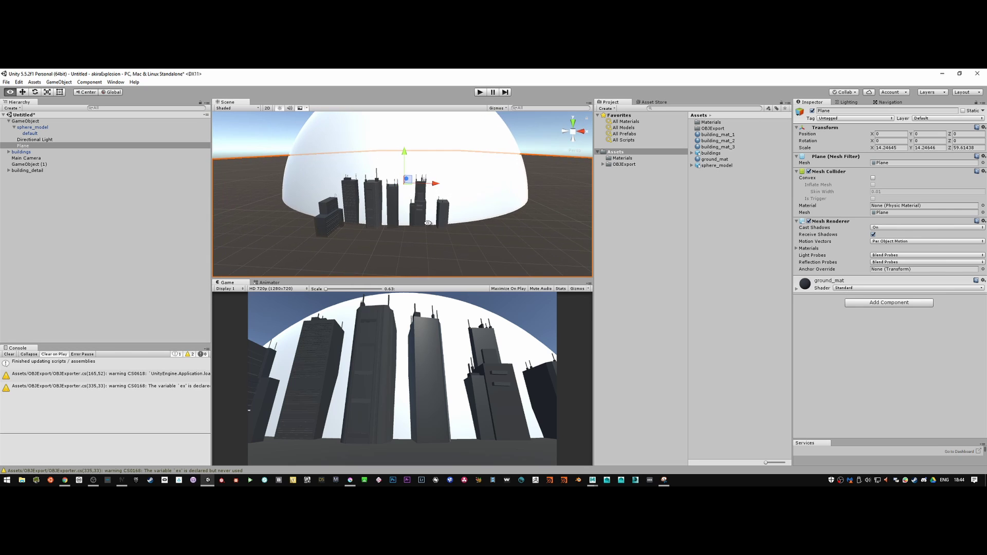
Step: Check the Akira reference frame, then create a cube and scale it up in front of the towers
key(alt+Tab)
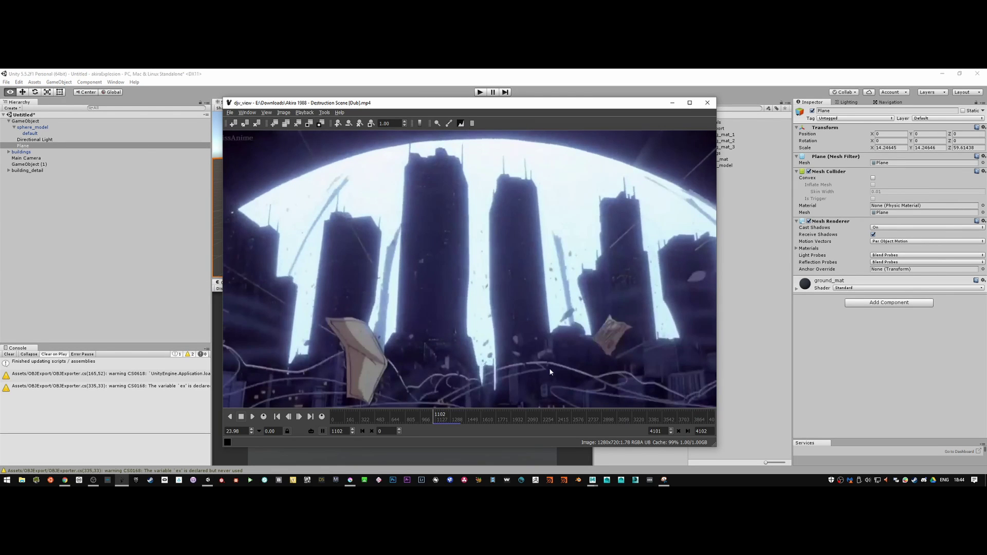
key(alt+Tab)
click(58, 82)
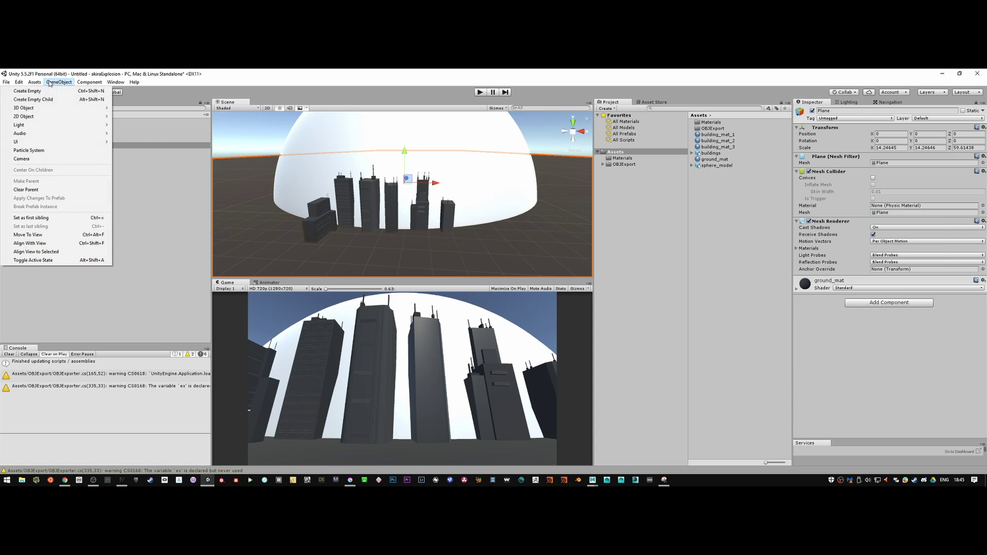
mouse_move(42, 109)
click(131, 109)
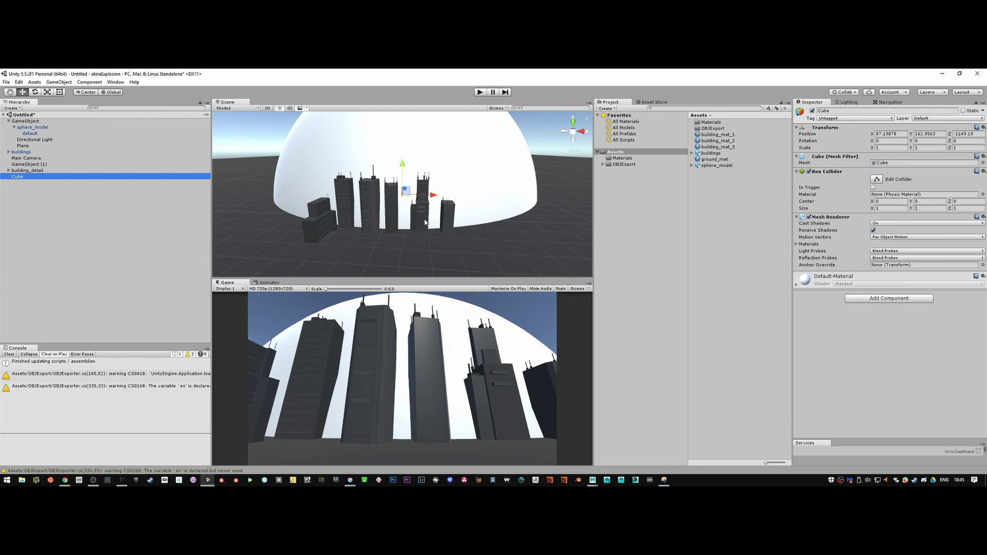
alt+drag(432, 226, 345, 248)
drag(411, 193, 479, 194)
key(r)
drag(360, 212, 520, 197)
Step: Lower the cube onto the ground and shape it into a block about 27 × 65 × 24 before the right-hand towers
key(w)
drag(355, 184, 398, 228)
key(f)
drag(410, 186, 476, 98)
key(r)
key(alt+Tab)
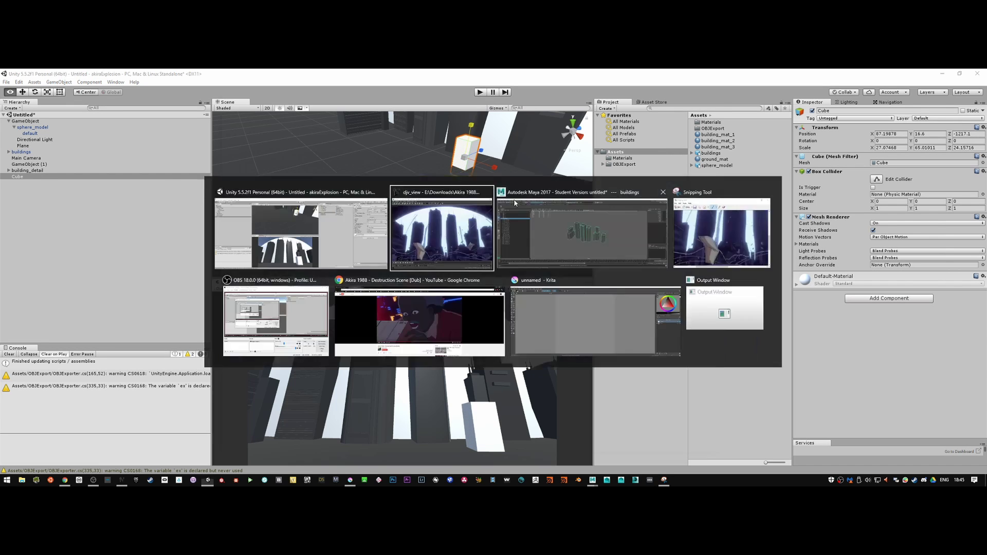
key(alt+Tab)
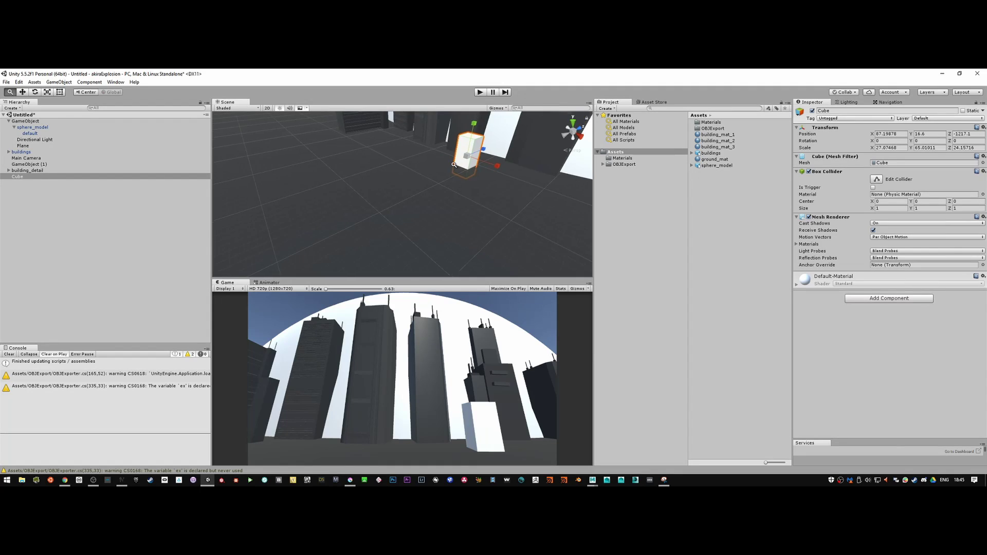
Step: Apply building_mat_1 to the cube, duplicate it, and reshape the copy to about 21 × 72 × 18 beside the original
drag(718, 134, 442, 148)
key(ctrl+d)
key(w)
key(r)
key(e)
key(w)
mouse_move(441, 146)
mouse_down()
mouse_move(426, 148)
mouse_move(408, 177)
mouse_move(427, 134)
mouse_up()
key(r)
key(w)
key(r)
key(w)
drag(445, 184, 469, 121)
Step: Duplicate the second block, lengthen the copy to about 55 in Z, and place it at about X 61.6, Z -1198
key(ctrl+d)
key(r)
key(w)
drag(446, 170, 419, 167)
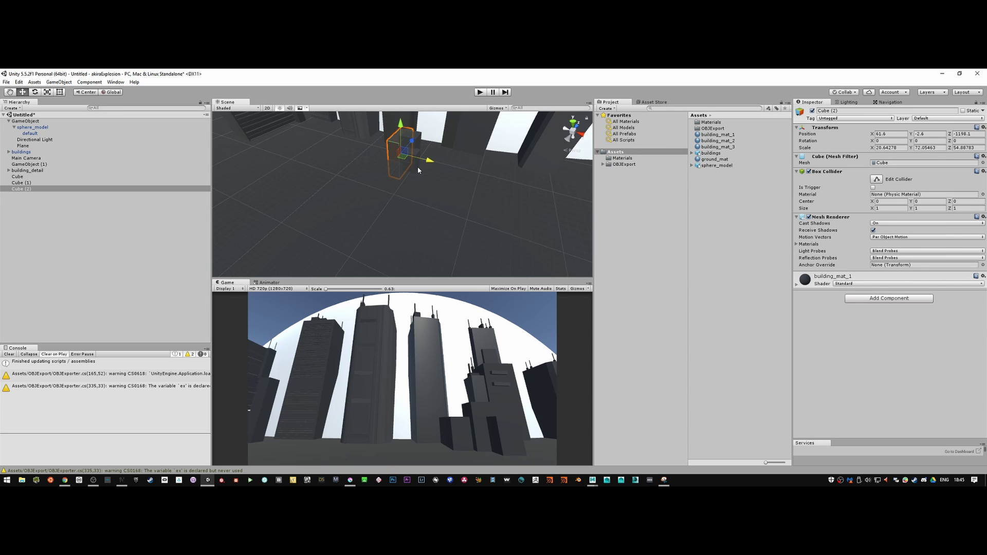
Step: Duplicate the long block, rotate the copy to about -86.5° in Y, and shrink it to about 15 × 53 × 40 beside the others
key(ctrl+d)
key(e)
drag(415, 166, 506, 149)
key(ctrl+z)
key(w)
drag(429, 159, 386, 168)
drag(414, 124, 465, 155)
key(r)
key(w)
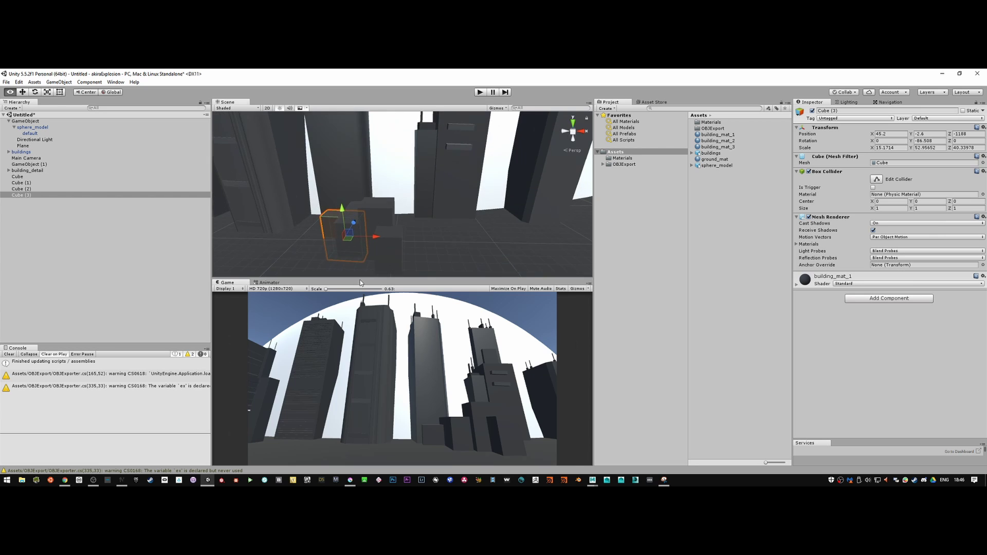
Step: Enlarge the Game view, apply building_mat_2 to Cube (3) and building_mat_3 to the block beside it
drag(401, 279, 401, 227)
alt+drag(411, 175, 443, 164)
drag(718, 141, 375, 189)
drag(719, 148, 418, 179)
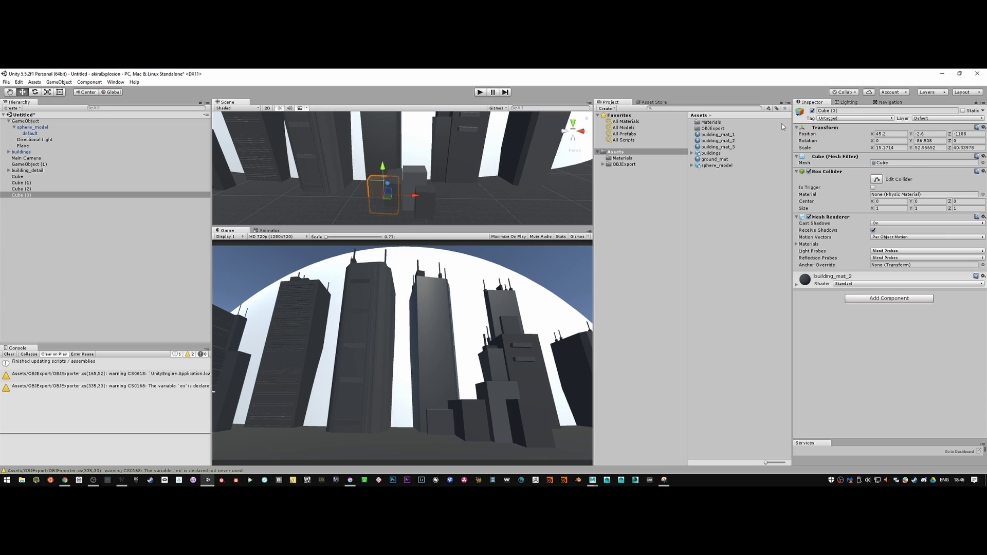
drag(719, 138, 441, 203)
click(440, 203)
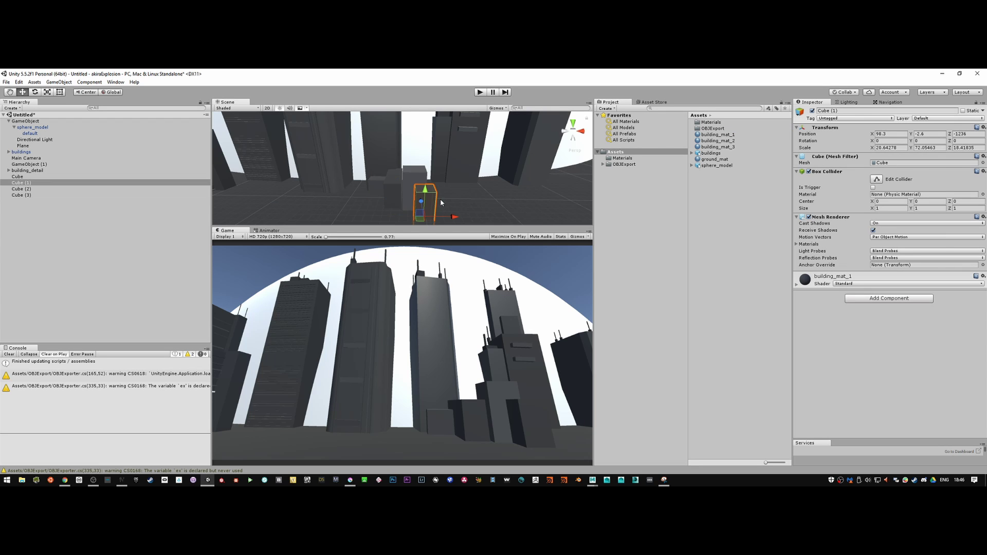
drag(713, 161, 459, 96)
Step: Select the four small blocks, duplicate them, and move the copies alongside the originals near the right-hand towers
alt+drag(392, 164, 412, 143)
click(413, 146)
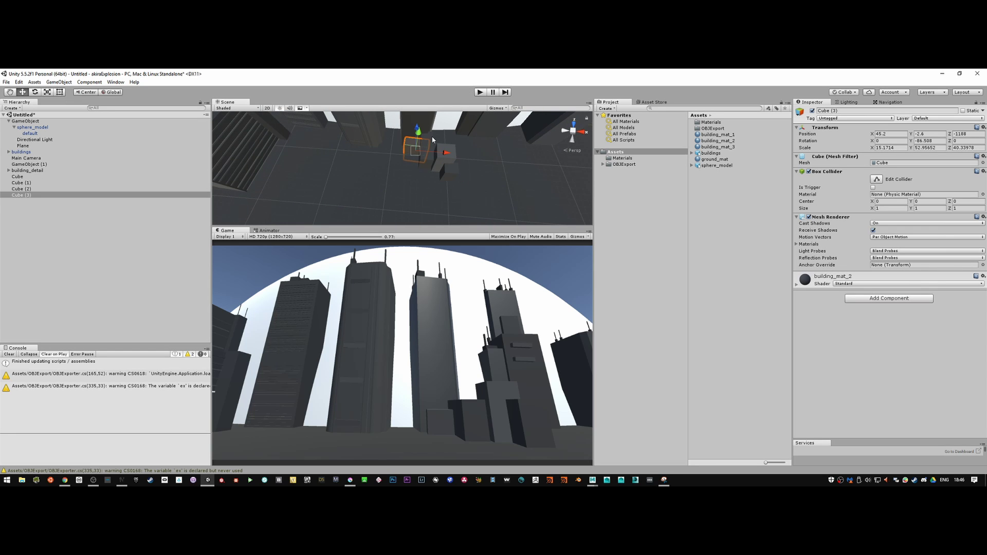
shift+click(446, 153)
shift+click(449, 171)
shift+click(455, 176)
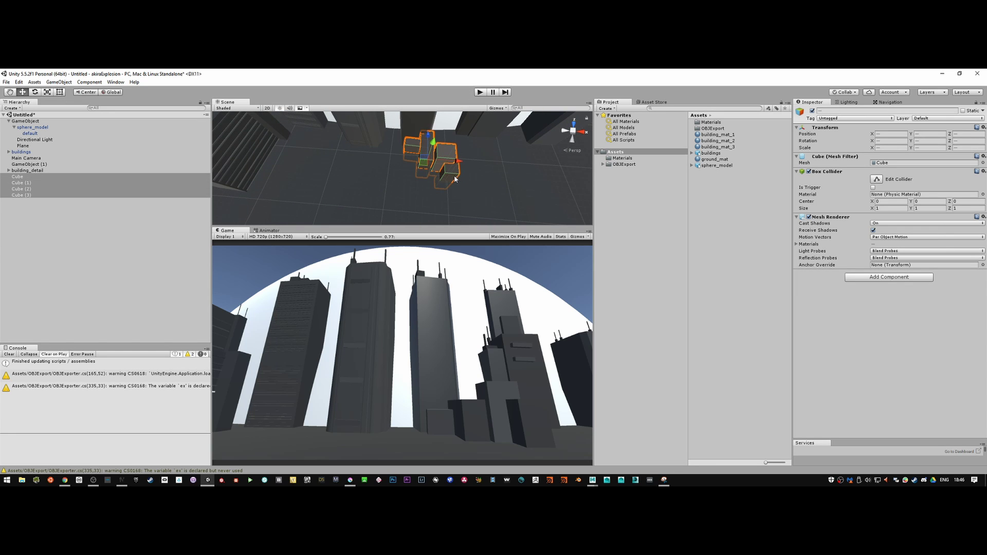
key(ctrl+d)
drag(453, 162, 378, 165)
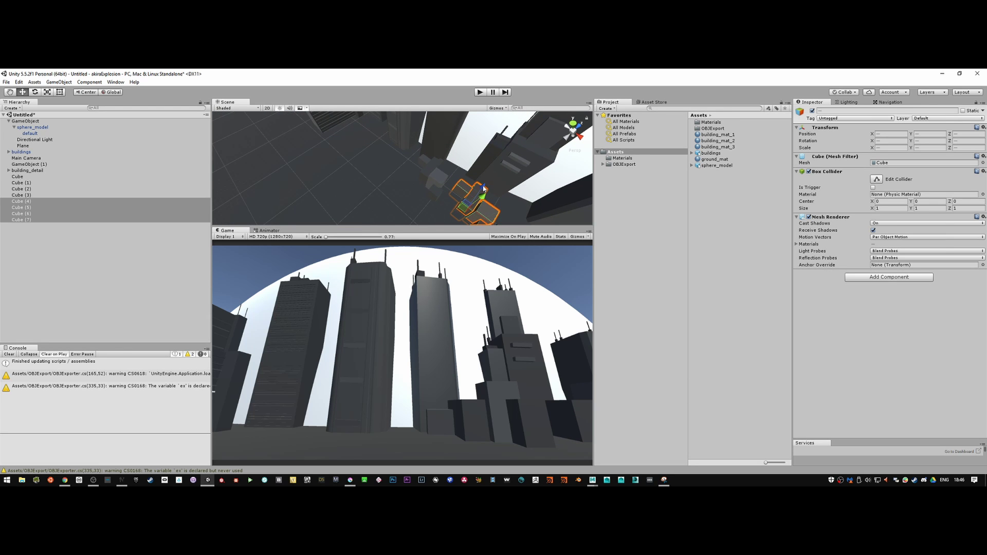
drag(488, 189, 491, 175)
drag(509, 217, 486, 207)
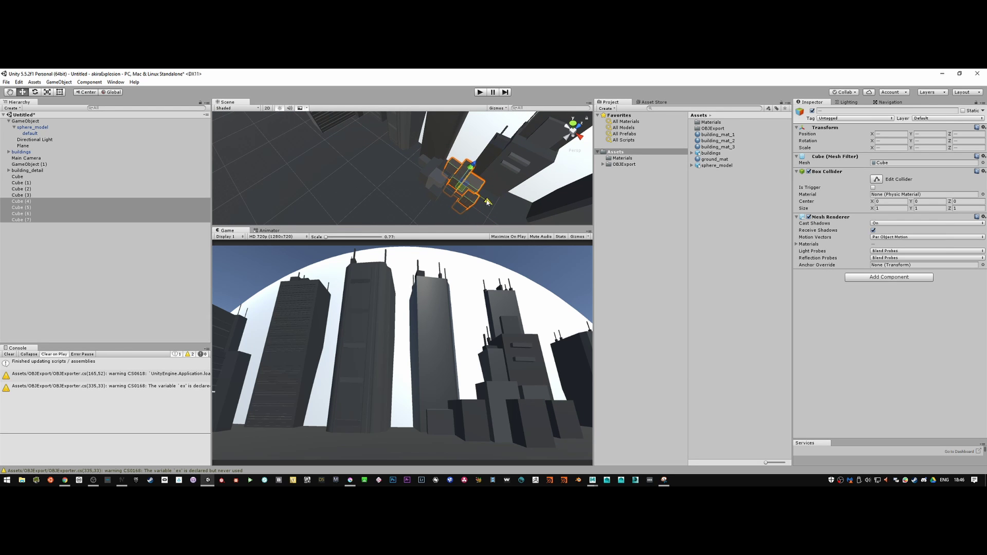
Step: Rotate the duplicated cluster of blocks, compare it with the reference frame, and lower it slightly into the ground
alt+drag(475, 170, 524, 187)
key(e)
key(w)
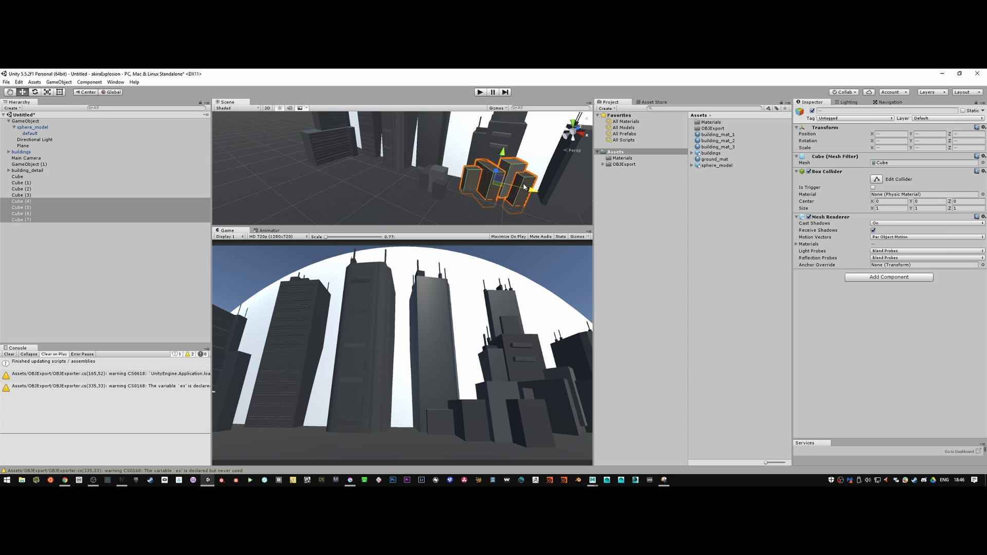
key(alt+Tab)
key(alt+Tab)
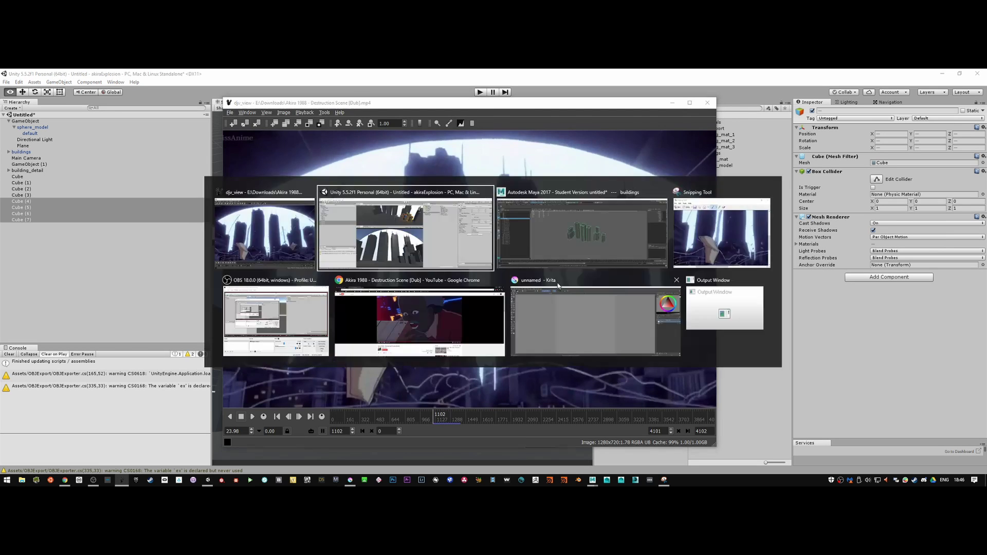
drag(504, 156, 503, 161)
Step: Duplicate the four-block cluster again, then move, rotate and rescale the copies in front of the existing blocks
key(ctrl+d)
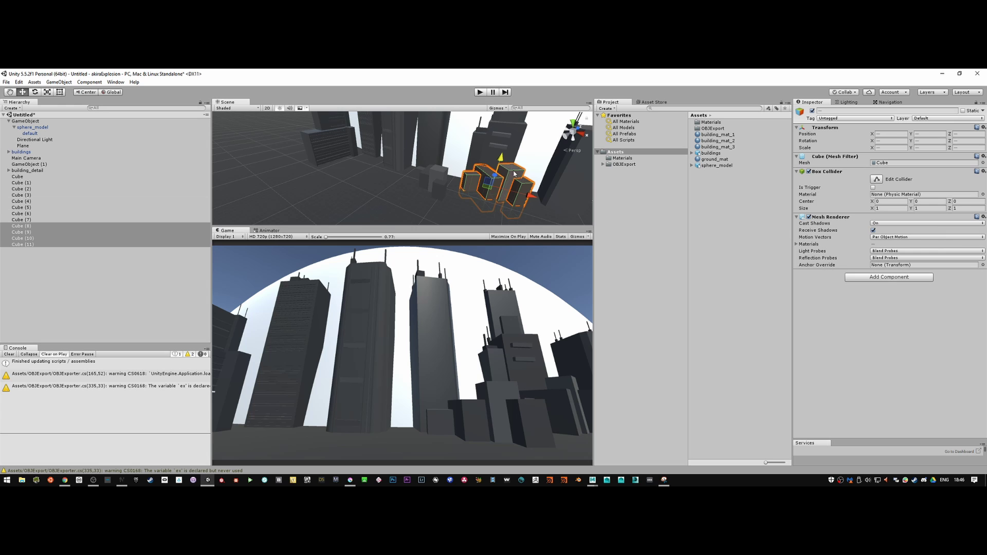
drag(531, 199, 301, 168)
key(e)
key(r)
alt+drag(453, 195, 471, 191)
drag(464, 191, 459, 218)
key(w)
click(485, 196)
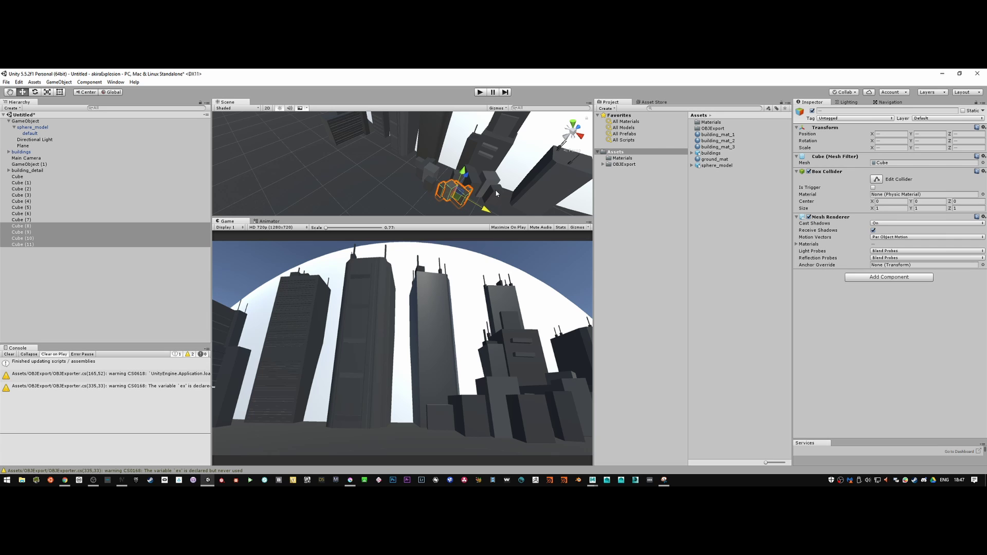
Step: Duplicate the four-block cluster once more and reposition the copies on the ground in front of the existing right-hand blocks
key(ctrl+d)
drag(471, 182, 452, 190)
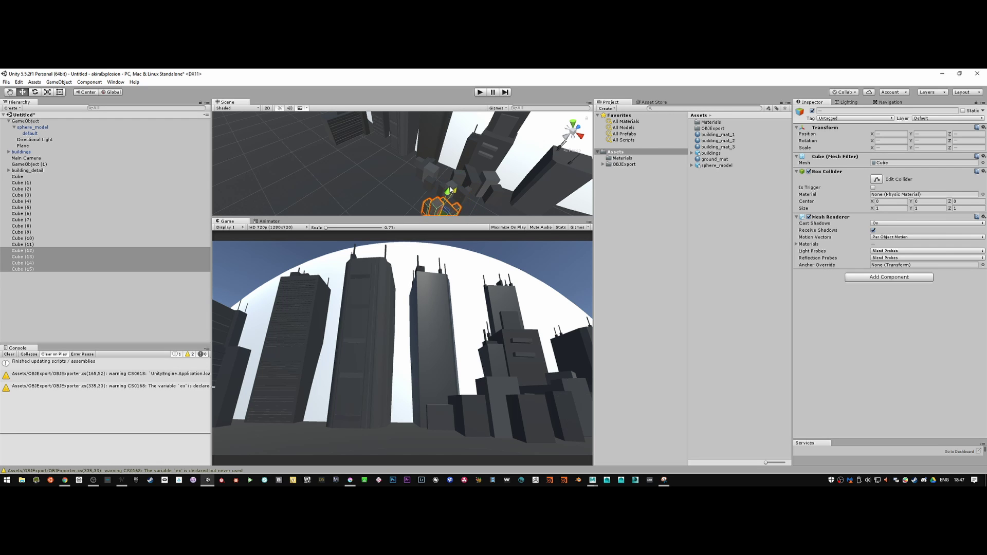
scroll(464, 211, down, 5)
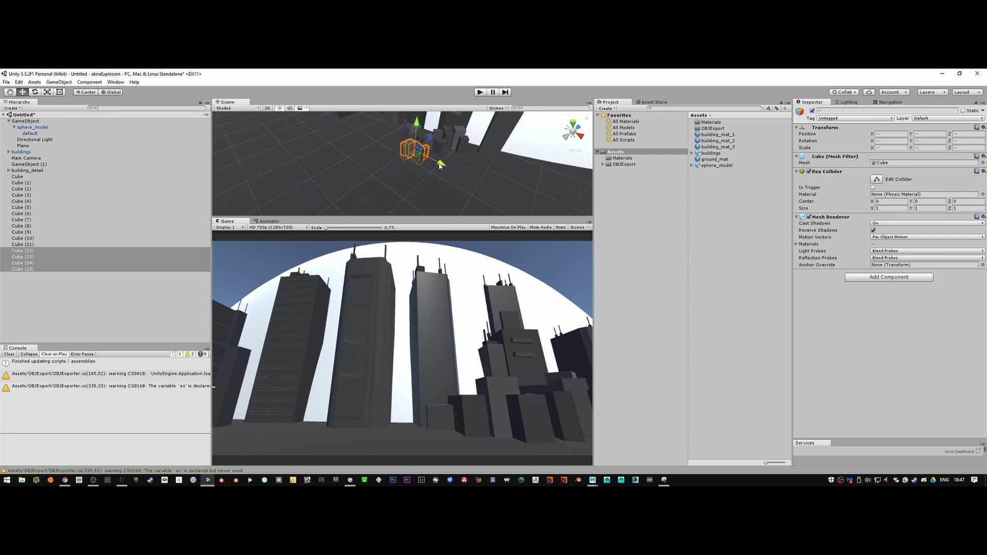
drag(433, 159, 431, 138)
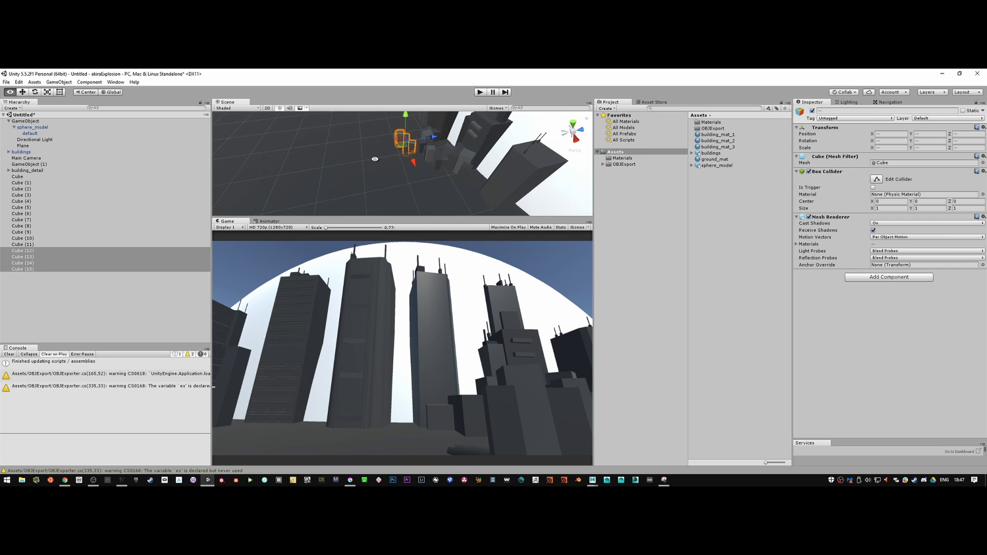
key(r)
click(400, 147)
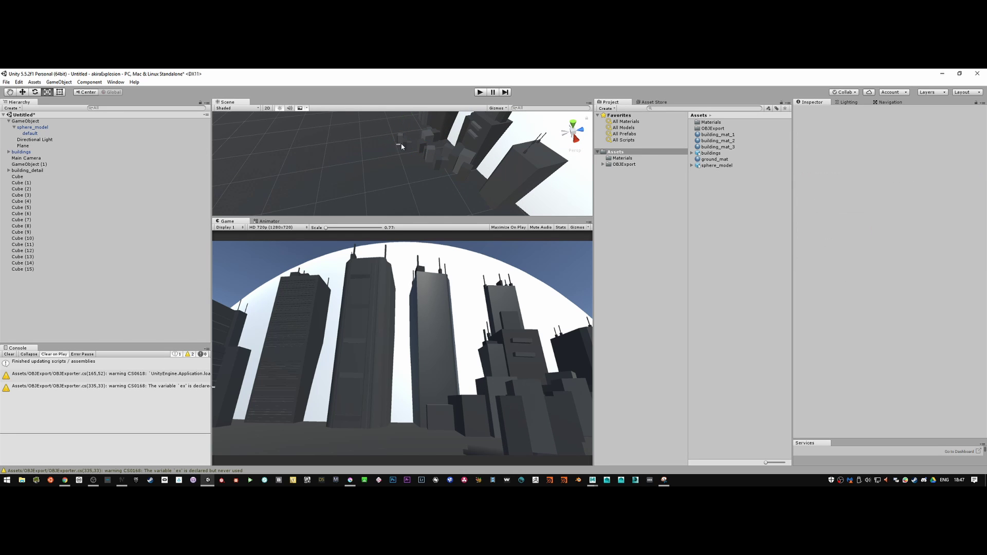
drag(403, 148, 303, 186)
key(w)
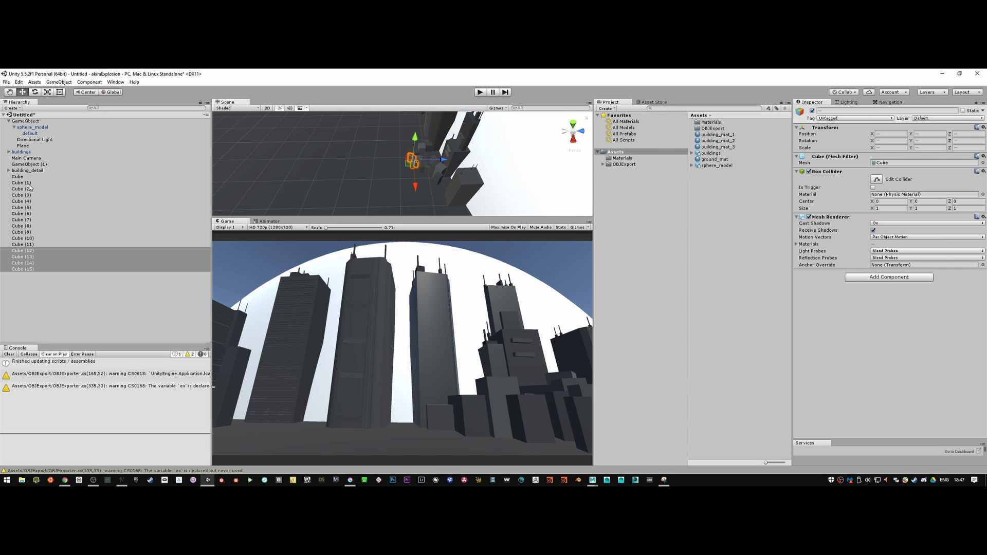
Step: Duplicate all blocks from Cube to Cube (15) and move the copies into the foreground, comparing their placement with the Akira reference frame
click(25, 176)
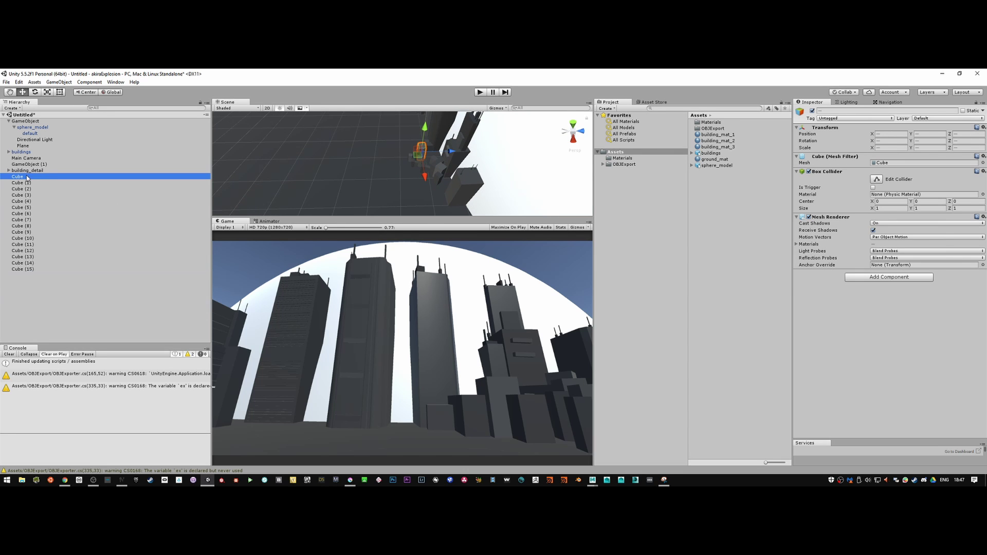
shift+click(31, 270)
key(ctrl+d)
drag(456, 160, 420, 158)
key(alt+Tab)
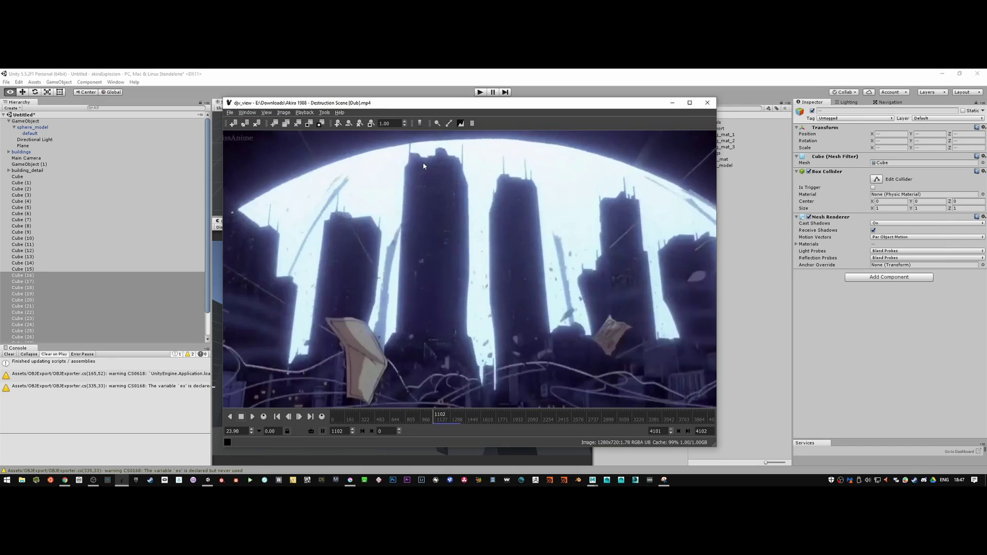
key(alt+Tab)
mouse_move(432, 165)
mouse_down()
mouse_move(427, 195)
mouse_move(435, 174)
mouse_up()
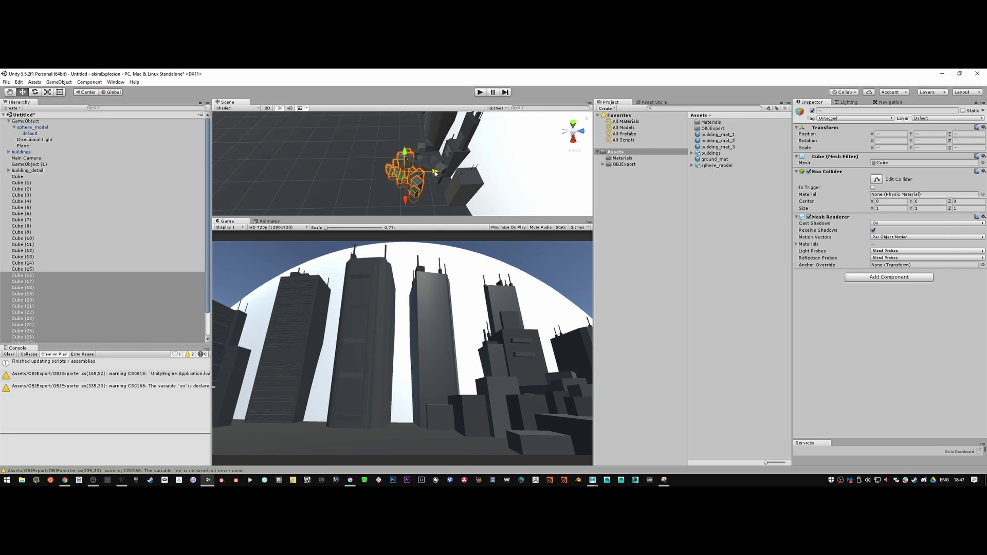
key(alt+Tab)
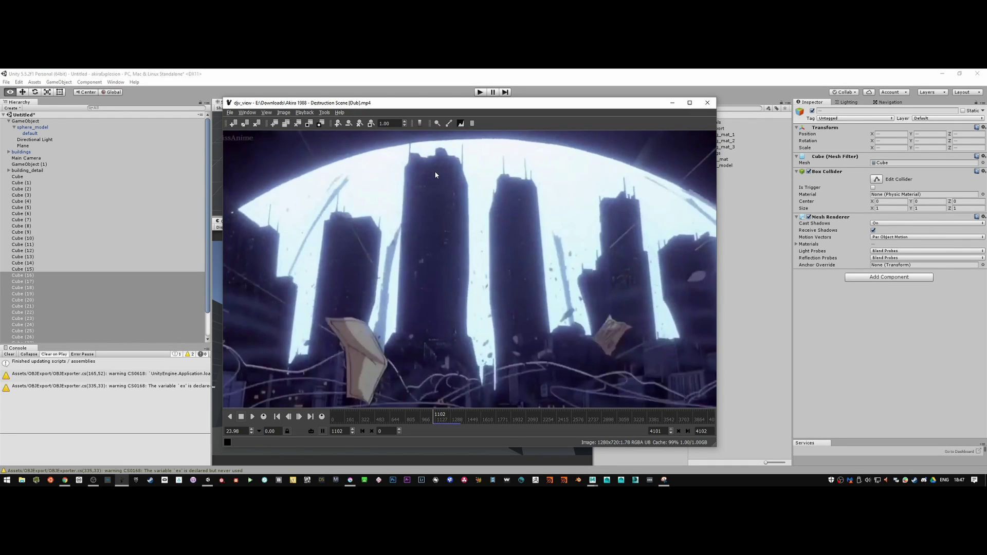
key(alt+Tab)
Step: Duplicate all blocks from Cube to Cube (31), move the copies in front of the left-hand towers, and compare with the reference frame
alt+drag(450, 172, 542, 164)
click(19, 177)
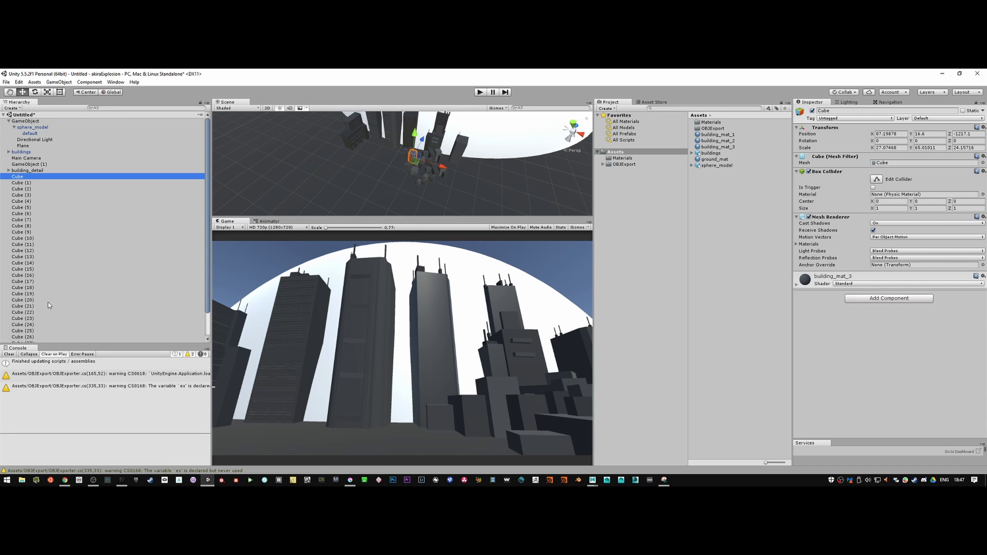
scroll(48, 304, down, 2)
shift+click(34, 339)
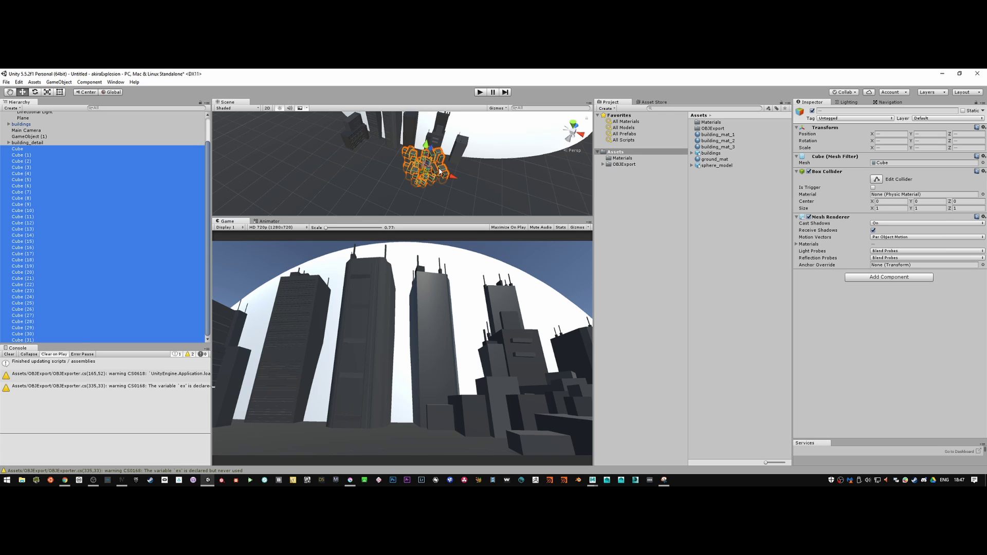
key(ctrl+d)
drag(453, 177, 386, 155)
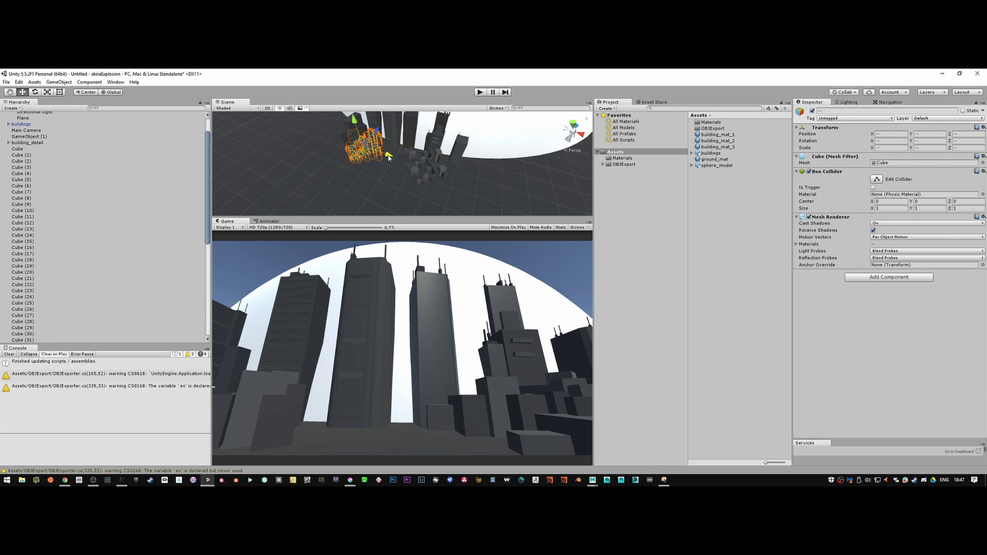
key(alt+Tab)
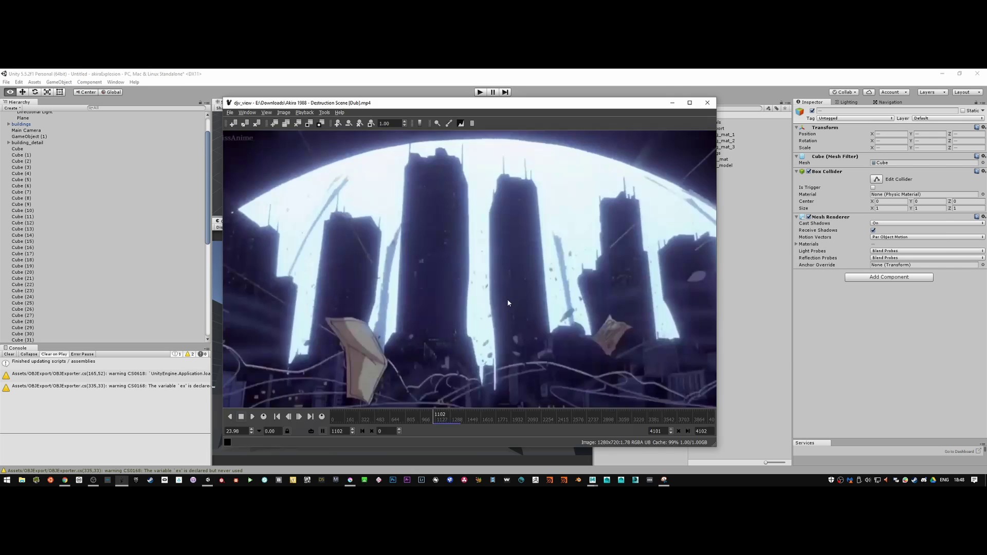
key(alt+Tab)
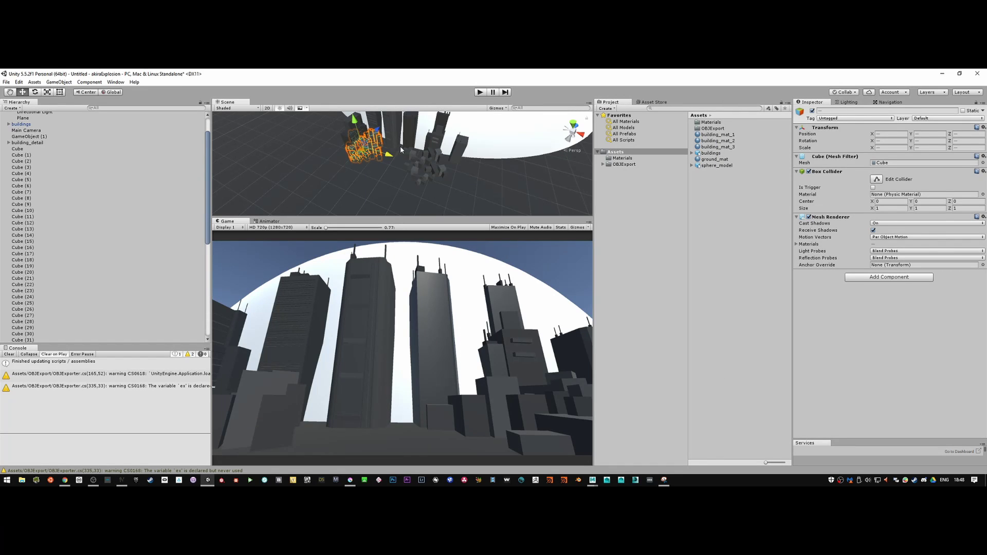
Step: Rotate and move copies of the small cube cluster to spread blocks across the foreground of the city
drag(387, 155, 358, 156)
key(r)
key(e)
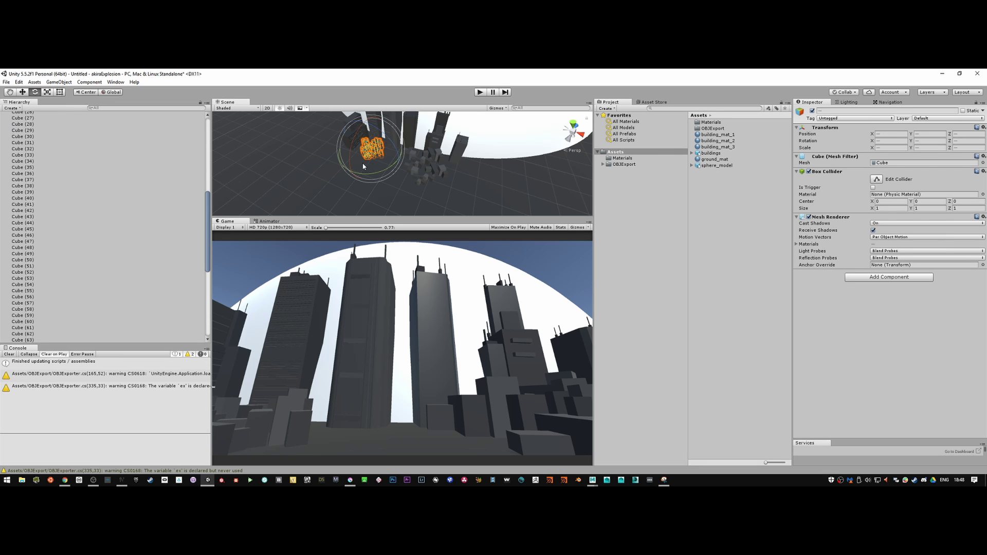
drag(387, 171, 339, 169)
key(w)
drag(392, 152, 438, 165)
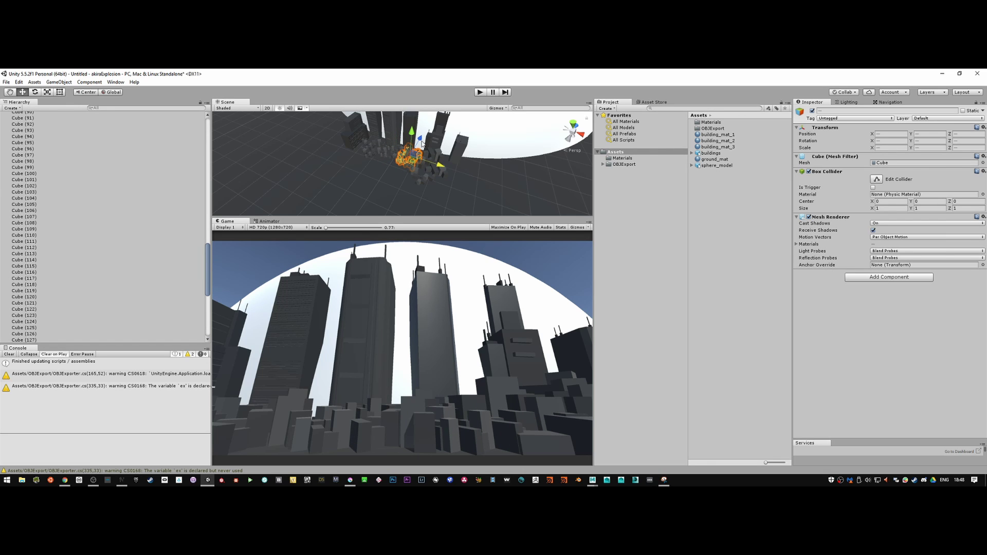
Step: Rotate and shift the selected cube cluster, duplicate it, and offset the copy to fill the remaining foreground gaps
key(e)
drag(429, 180, 323, 171)
key(w)
drag(423, 143, 389, 140)
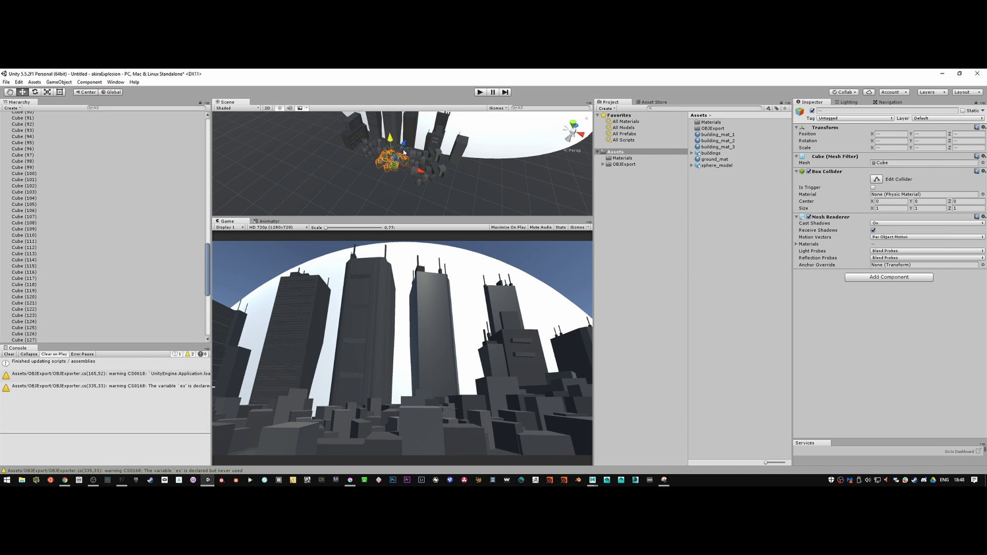
key(ctrl+d)
drag(417, 173, 435, 175)
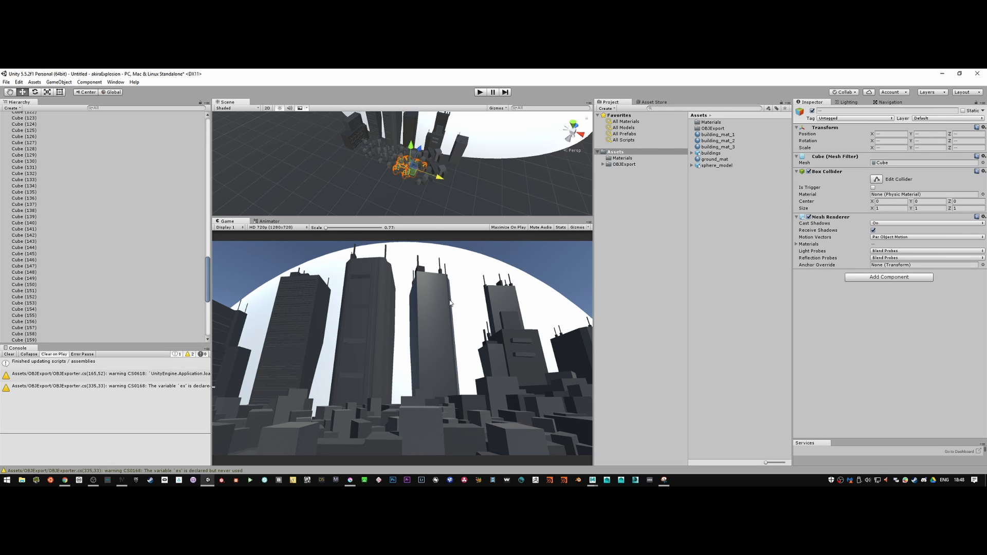
Step: Duplicate a single cube at the cluster's edge, scale it to about 3.5 × 29.7 × 3.1, and move it among the blocks
alt+right_drag(351, 128, 411, 189)
middle_drag(410, 189, 345, 184)
click(345, 182)
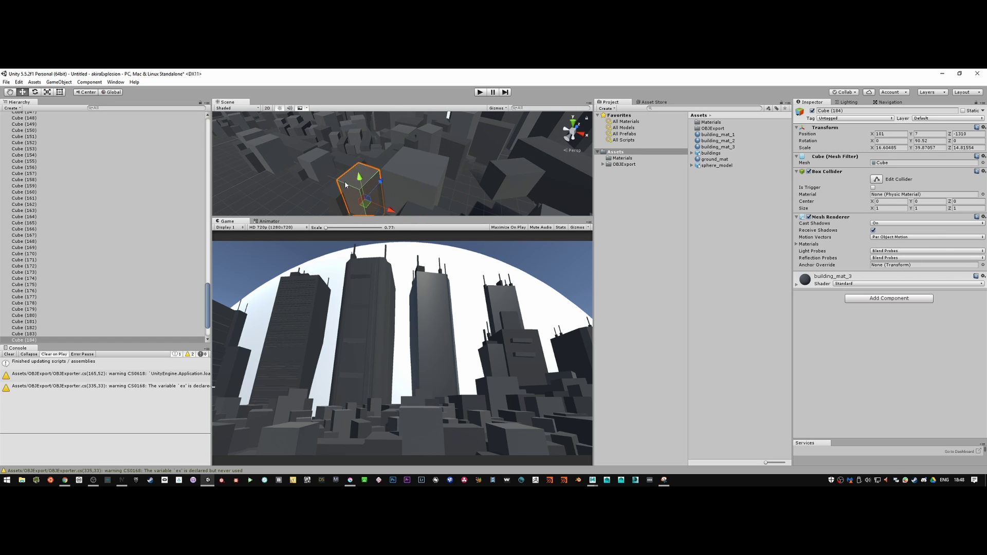
key(ctrl+d)
key(r)
drag(370, 208, 337, 213)
key(w)
key(r)
drag(361, 180, 355, 128)
key(w)
drag(358, 170, 430, 155)
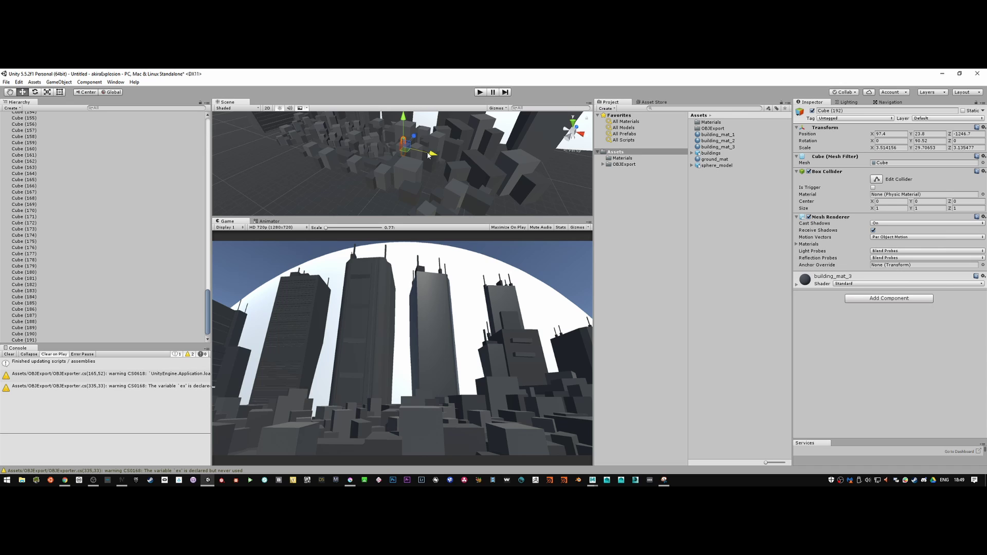
Step: Make a thinner copy of the narrow block at Y 31.4 and stretch it into an antenna about 1.35 × 138.7 × 1.2
drag(404, 127, 378, 153)
key(r)
key(w)
mouse_move(420, 134)
alt+mouse_down()
mouse_move(401, 142)
mouse_move(438, 140)
mouse_move(425, 150)
mouse_move(433, 149)
alt+mouse_up()
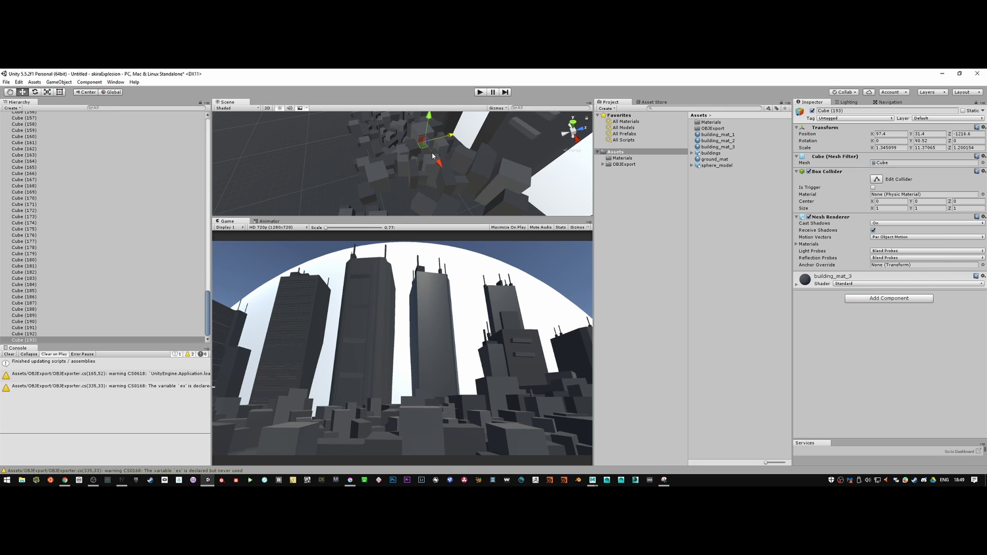
key(ctrl+d)
click(434, 152)
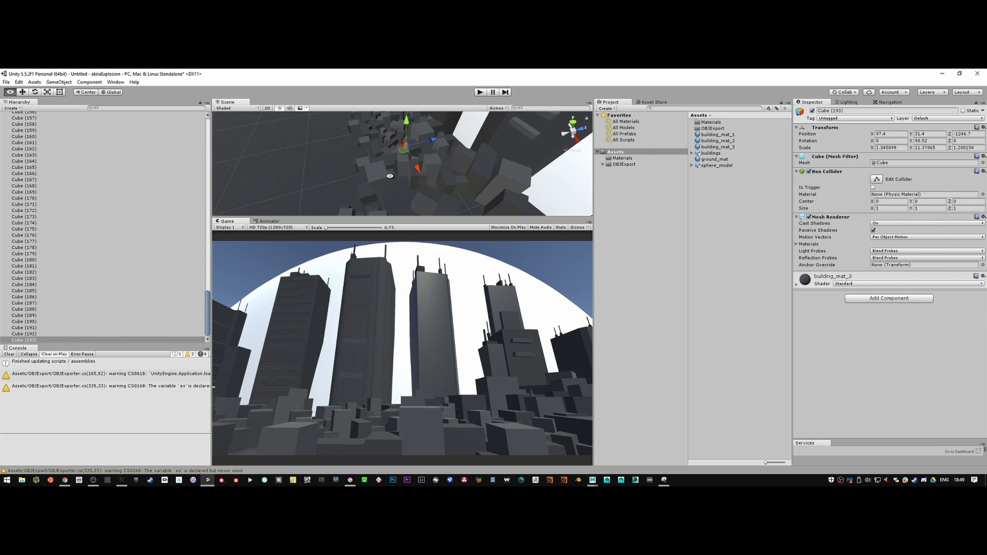
alt+drag(396, 177, 411, 175)
key(r)
alt+drag(497, 126, 396, 152)
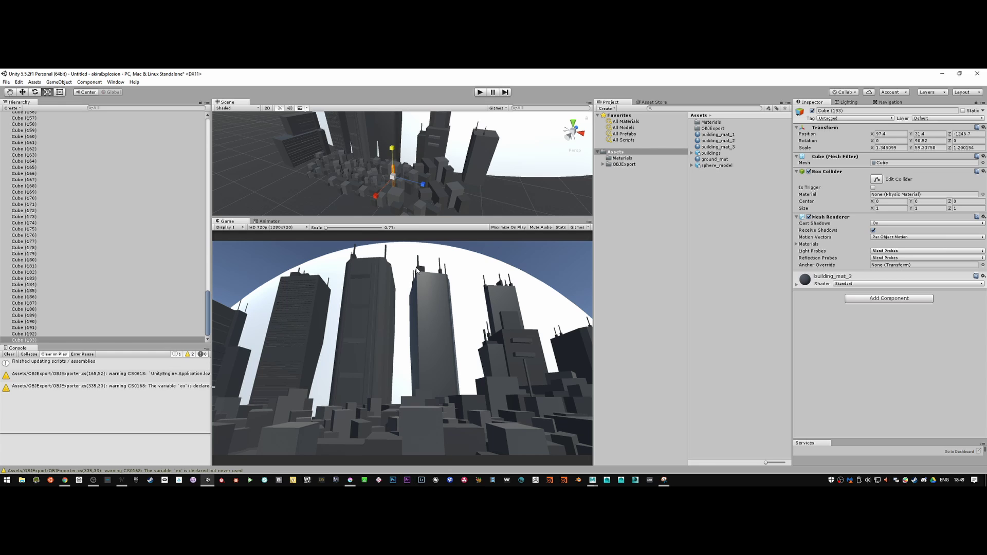
drag(396, 143, 384, 180)
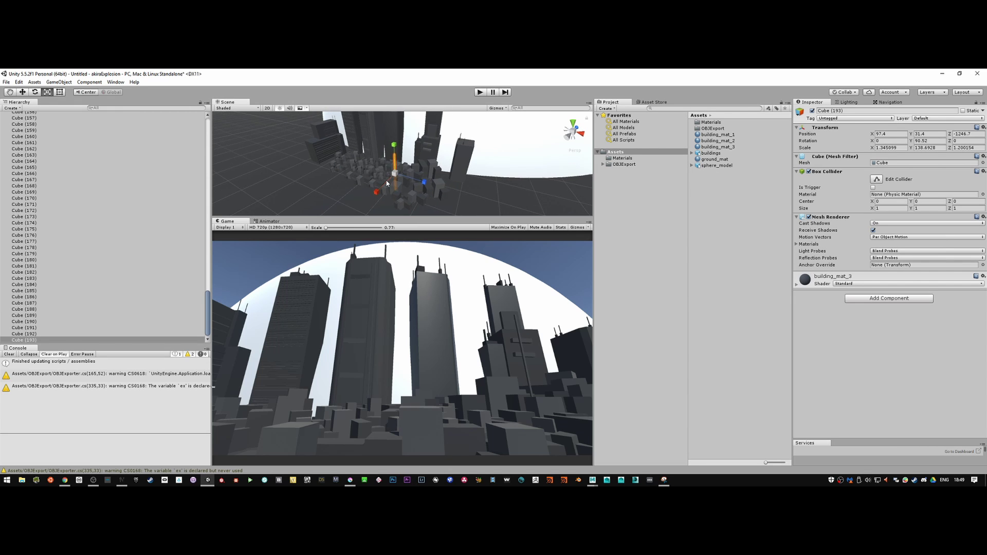
Step: Duplicate the tall antenna and move the copy along X to 57
key(ctrl+d)
key(e)
key(w)
drag(421, 181, 399, 182)
alt+right_drag(398, 182, 374, 141)
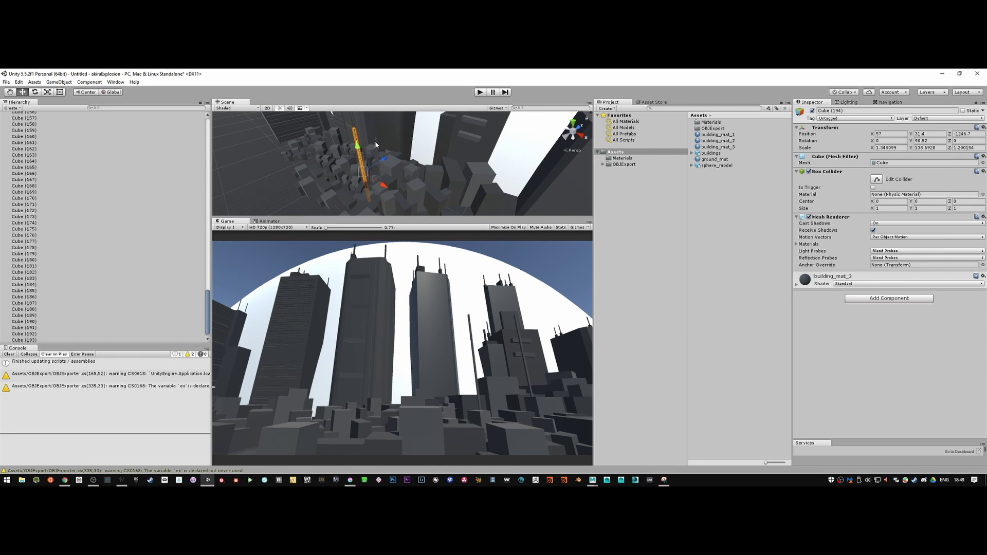
Step: Select the thin antennas together and move them clear of the city to Z -1617
shift+click(374, 141)
shift+click(400, 173)
alt+drag(400, 173, 375, 148)
shift+click(375, 148)
alt+right_drag(375, 148, 149, 164)
drag(413, 150, 359, 170)
Step: Rotate, duplicate and offset the antenna group repeatedly to build up a scattered set of antennas outside the city
key(e)
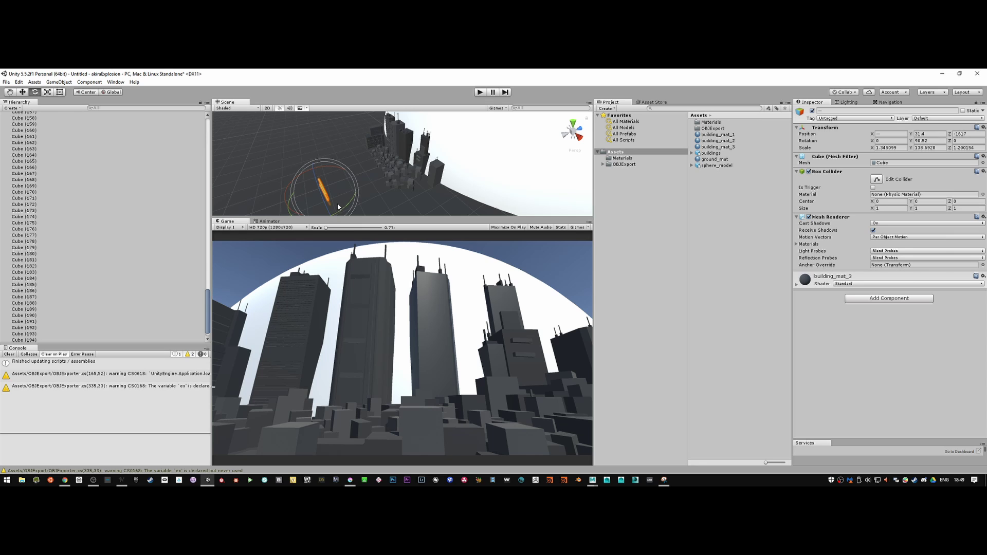
drag(343, 212, 360, 193)
key(w)
drag(316, 136, 370, 196)
key(e)
key(w)
drag(367, 182, 359, 138)
key(ctrl+d)
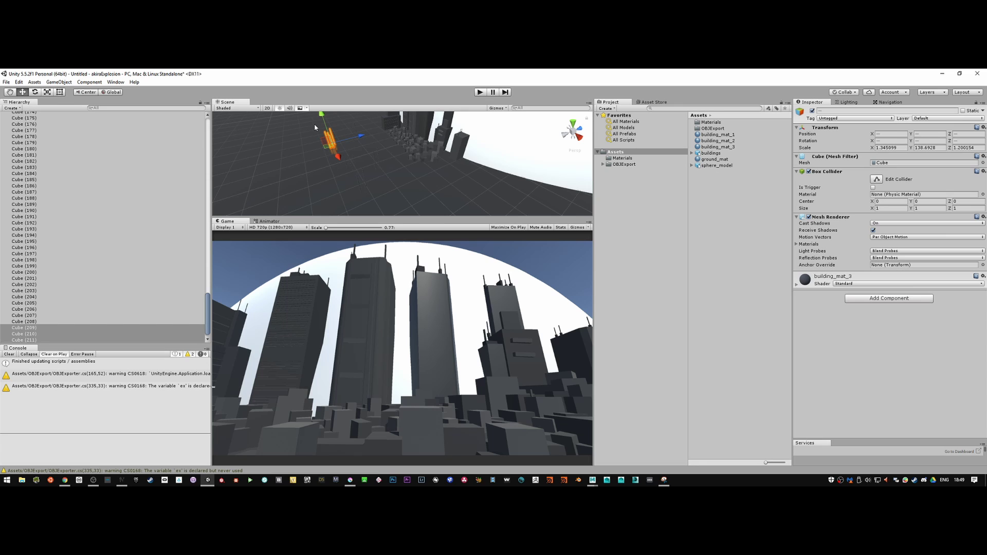
Step: Select all the antennas, scale them to about 0.39 × 51.1 × 0.35, and place them among the small foreground buildings
drag(394, 150, 373, 198)
drag(361, 159, 389, 207)
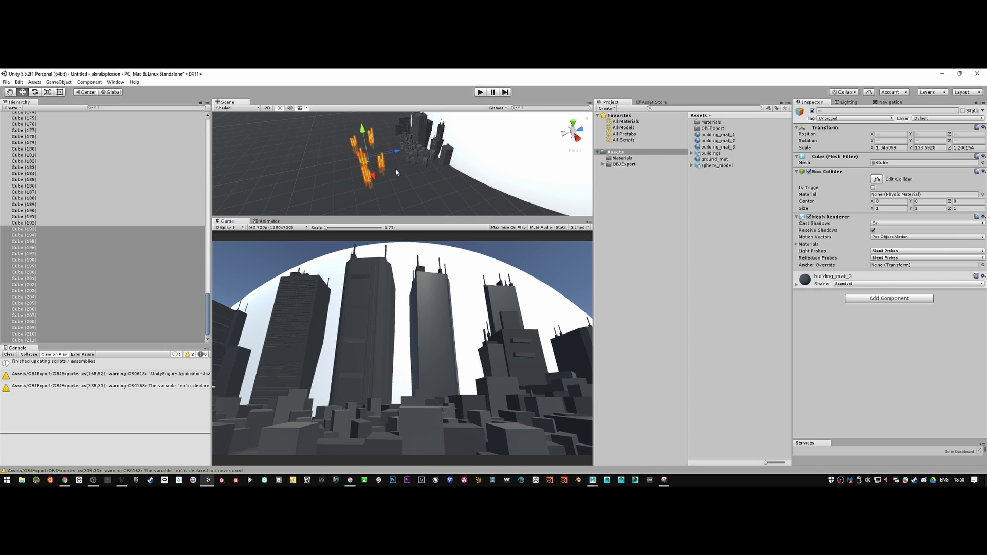
mouse_move(395, 154)
mouse_down()
mouse_move(446, 143)
mouse_move(375, 157)
mouse_up()
key(r)
drag(374, 157, 382, 155)
key(w)
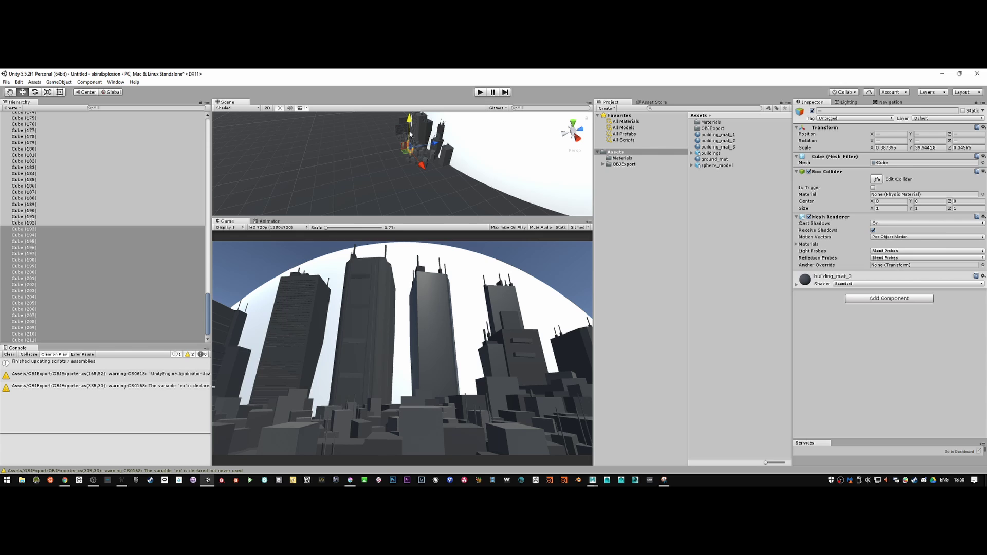
drag(422, 162, 421, 166)
key(r)
drag(407, 120, 412, 110)
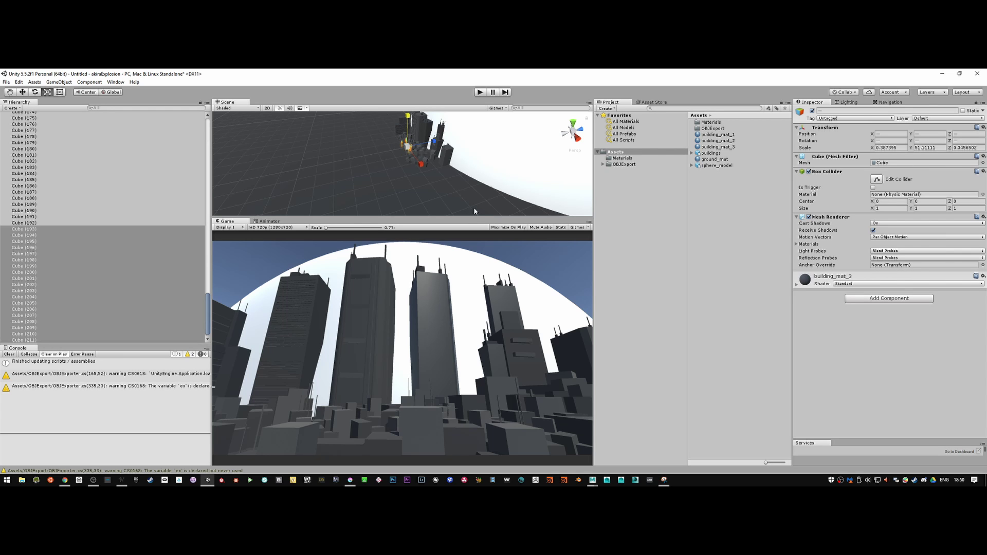
Step: Save the scene in the Assets folder as Main
key(ctrl+s)
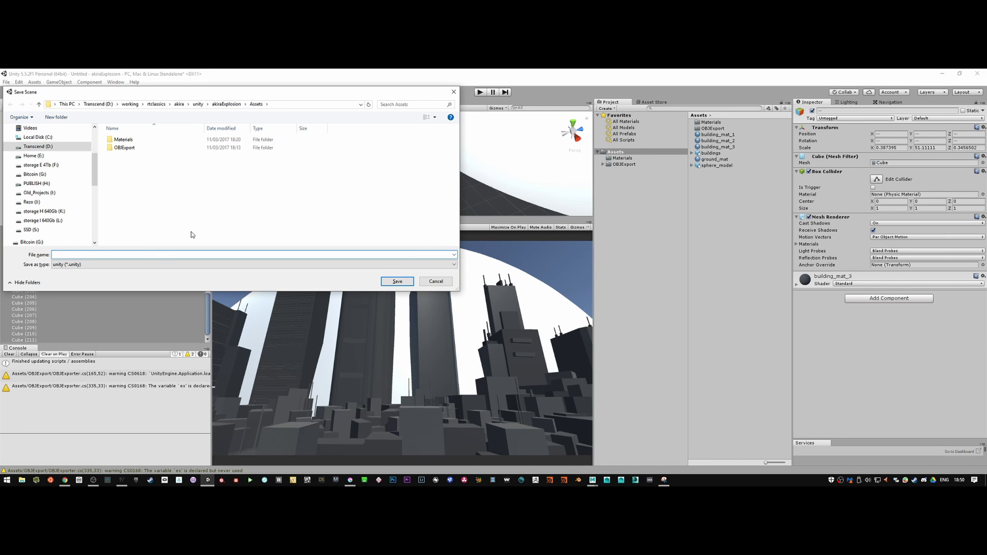
text(Main)
key(Return)
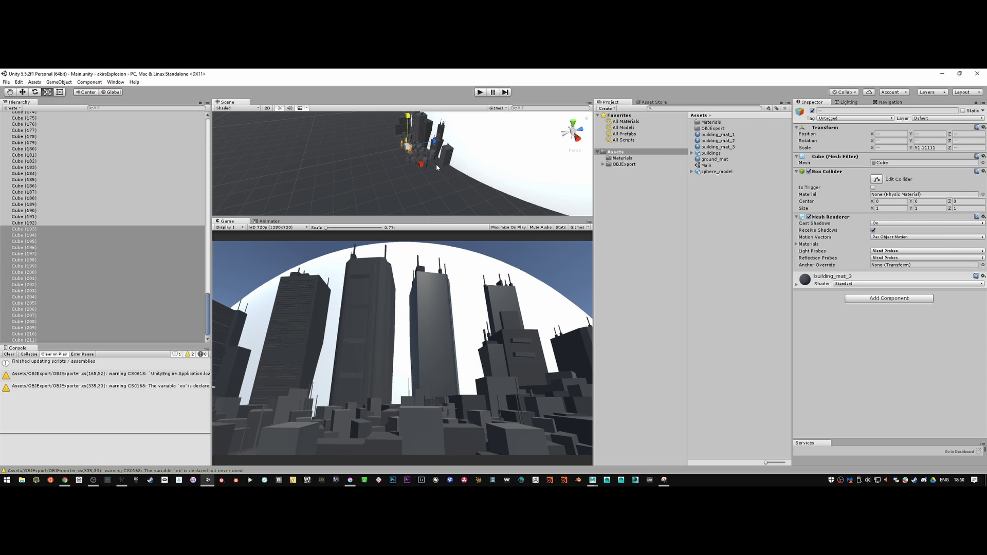
Step: Create an empty GameObject at the root of the scene
alt+drag(377, 160, 398, 193)
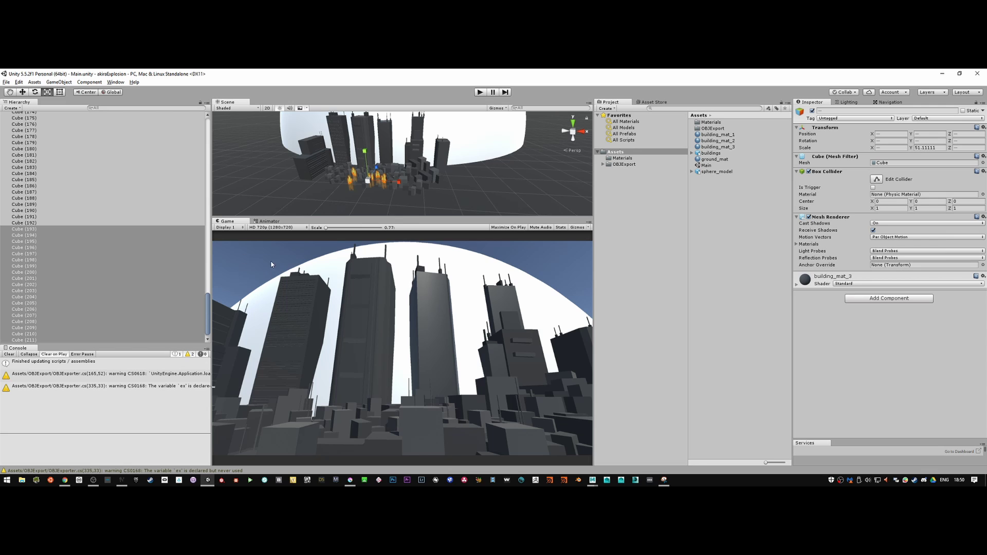
scroll(59, 324, down, 1)
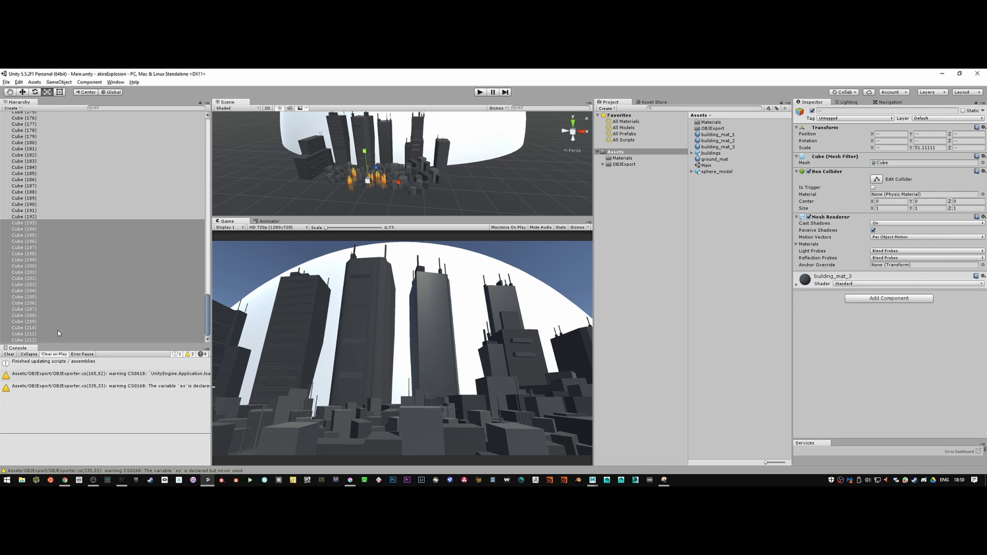
click(47, 340)
scroll(74, 296, up, 15)
scroll(74, 296, up, 20)
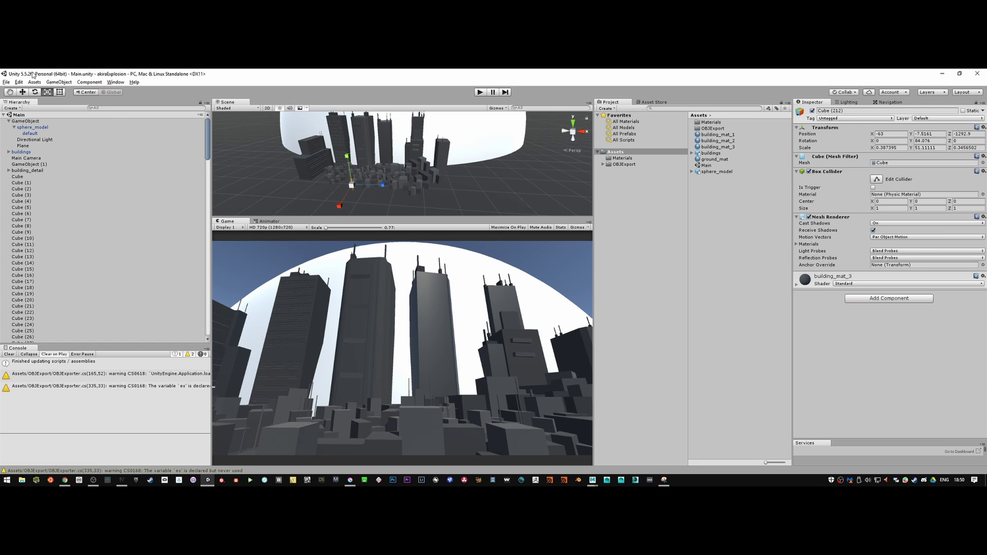
click(58, 82)
click(57, 96)
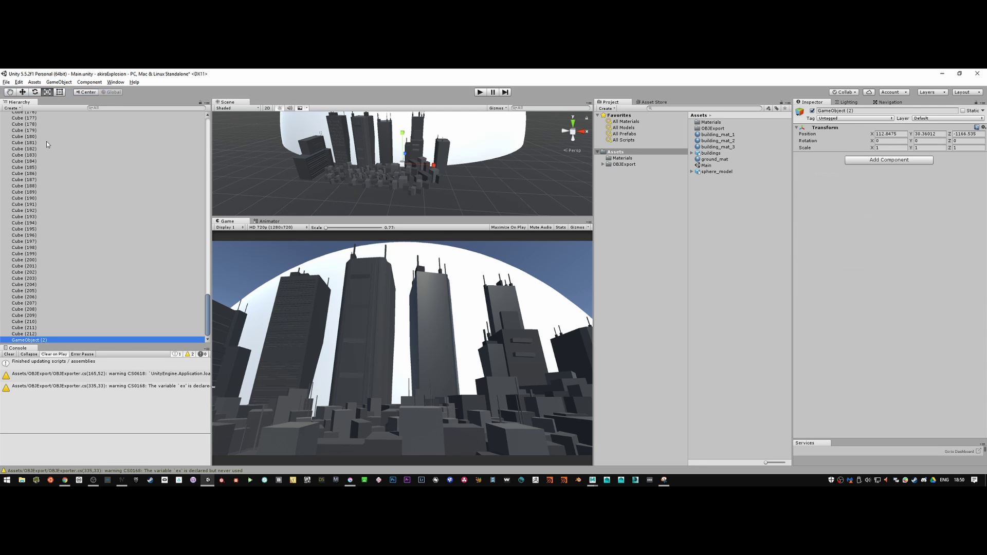
Step: Parent all the loose cubes, from Cube through Cube (212), under the new empty GameObject and collapse it
click(30, 334)
drag(208, 312, 217, 136)
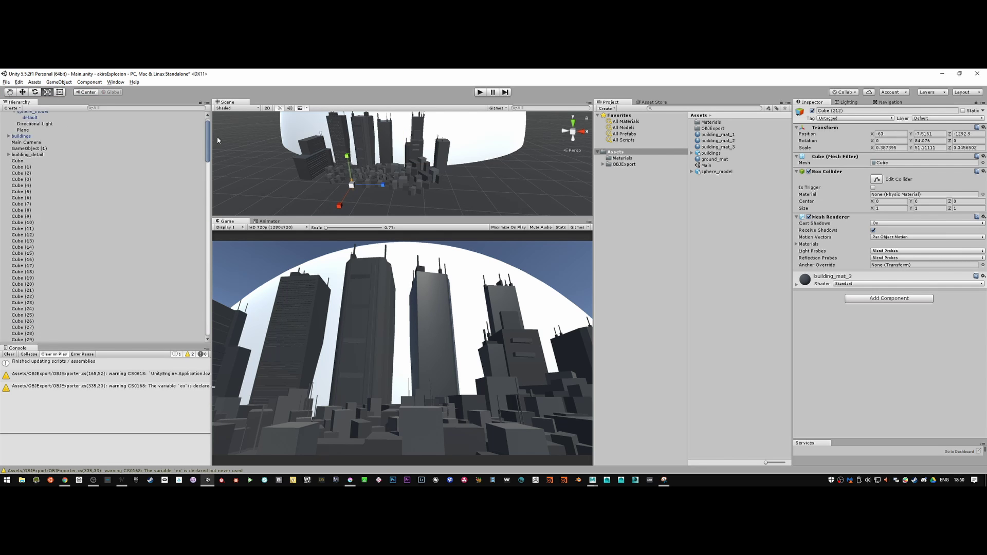
shift+click(17, 177)
drag(208, 140, 196, 335)
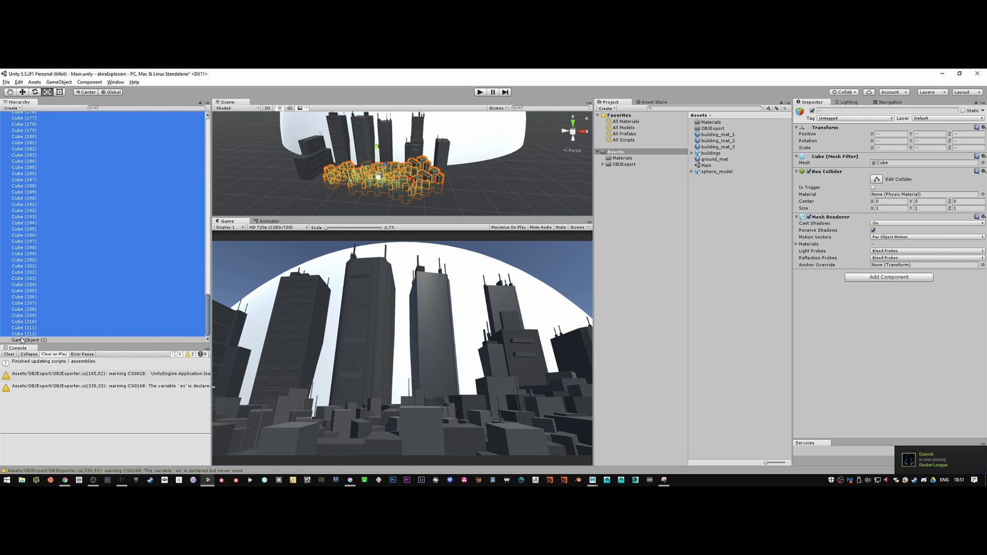
scroll(37, 202, up, 20)
click(8, 177)
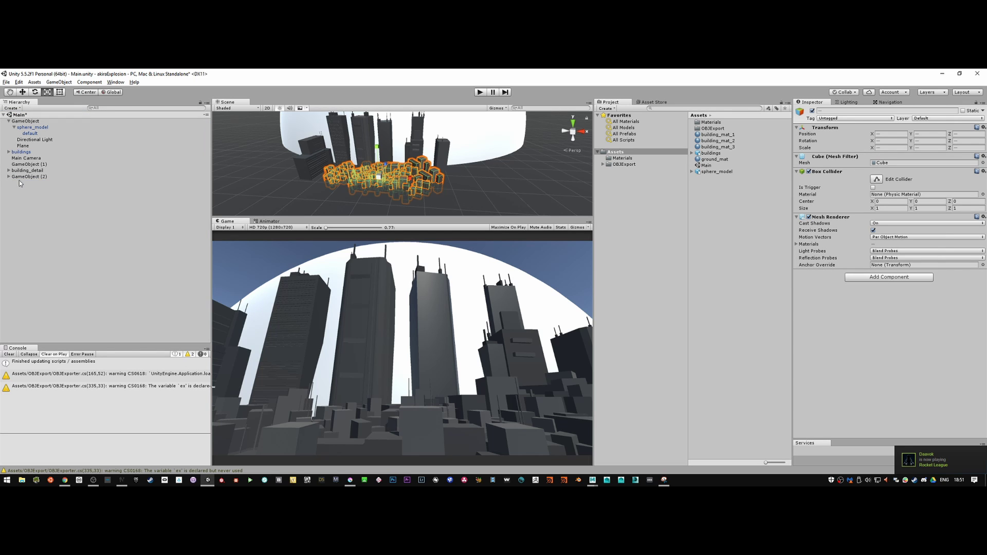
Step: Rename the cubes' parent object small_FG_buildings and save the scene
click(25, 177)
click(26, 178)
text(small_)
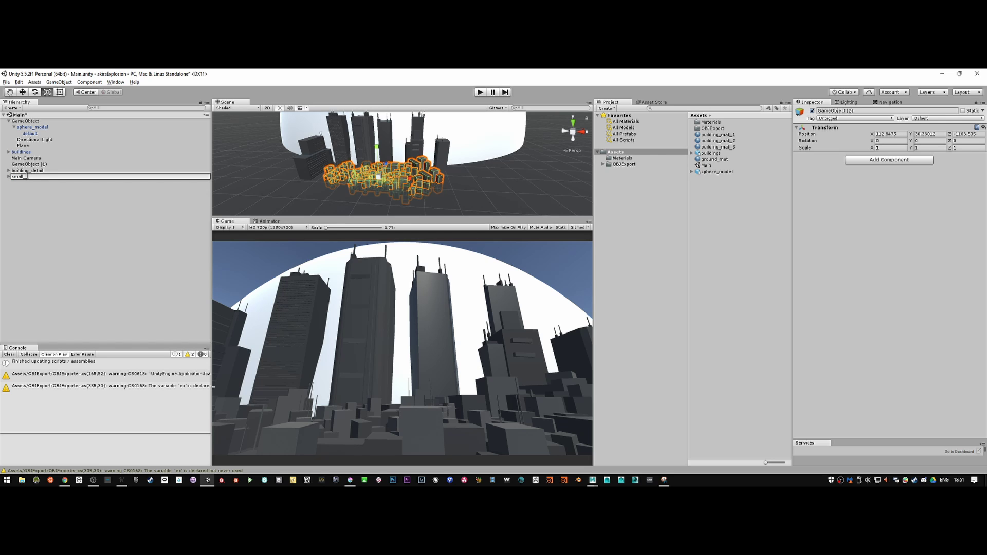
text(FG_buildings)
key(Return)
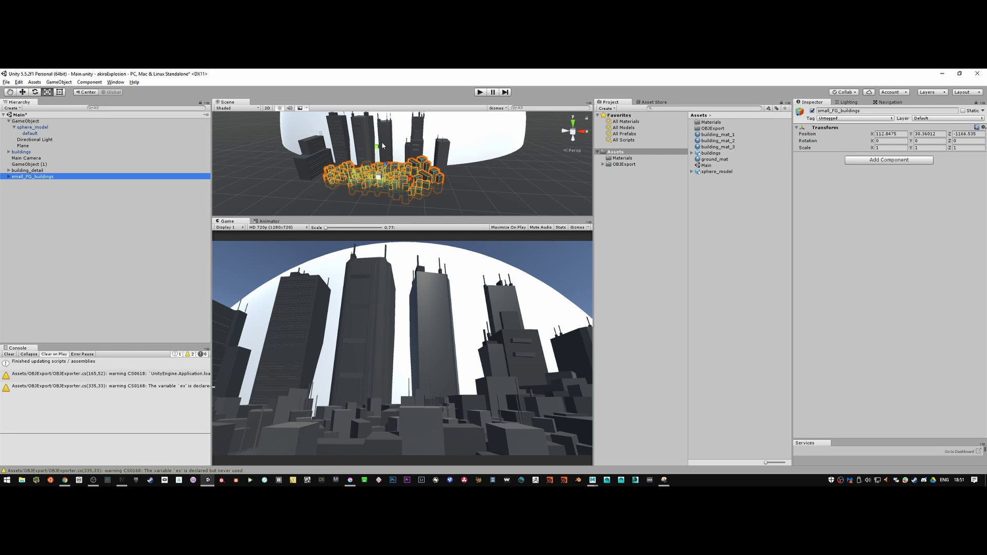
key(ctrl+s)
Step: Set the scene's skybox material to None in the environment lighting settings
click(853, 102)
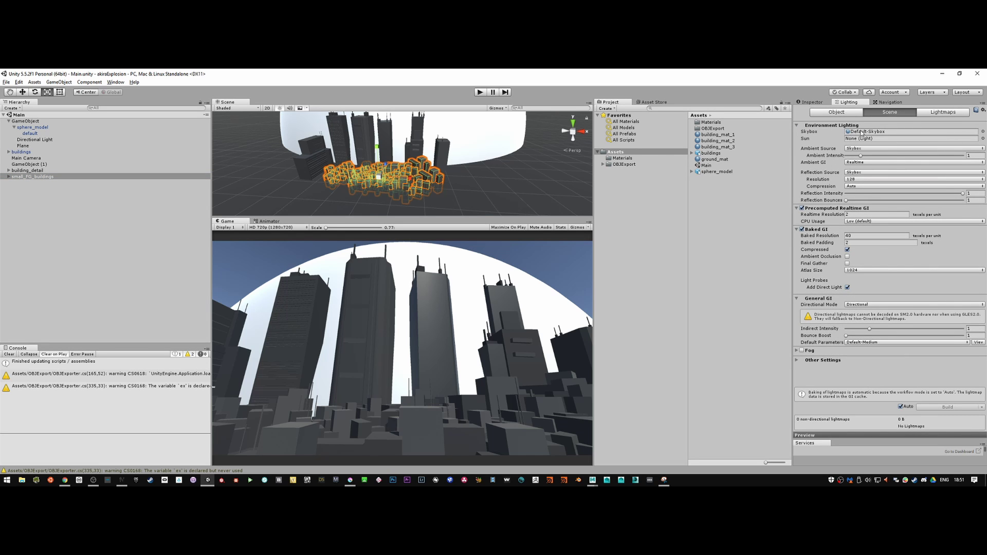
click(982, 131)
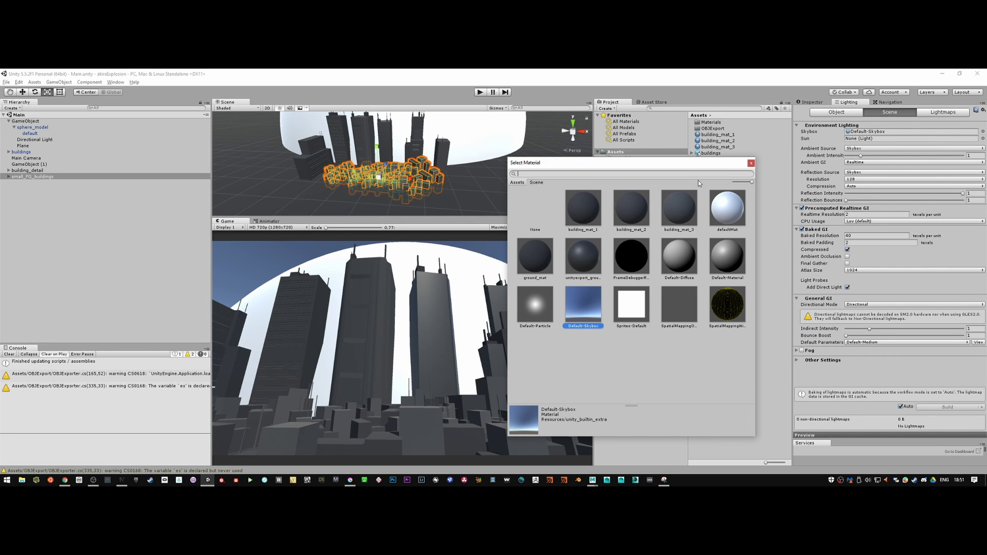
click(541, 210)
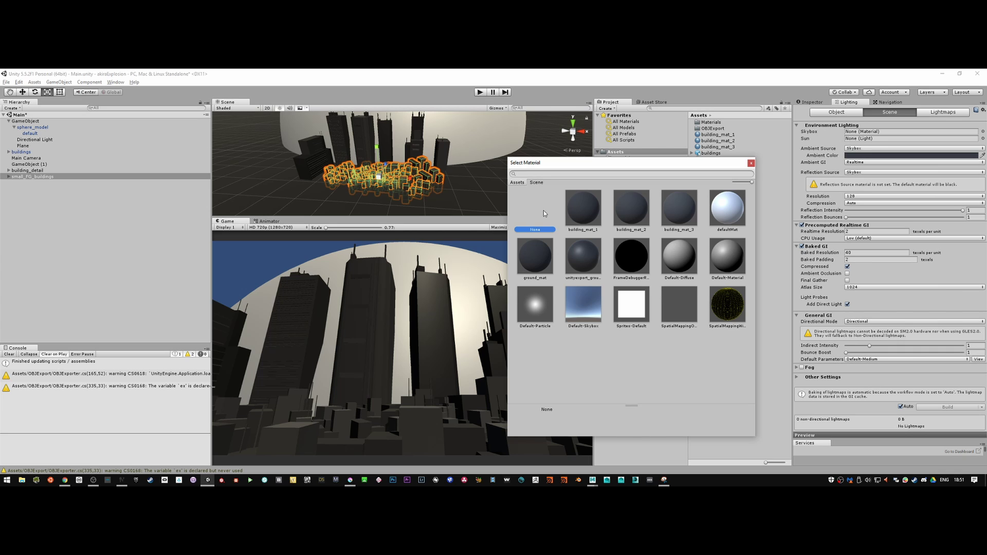
click(751, 163)
Step: Disable Precomputed Realtime GI and Baked GI, and collapse the global illumination sections
click(802, 226)
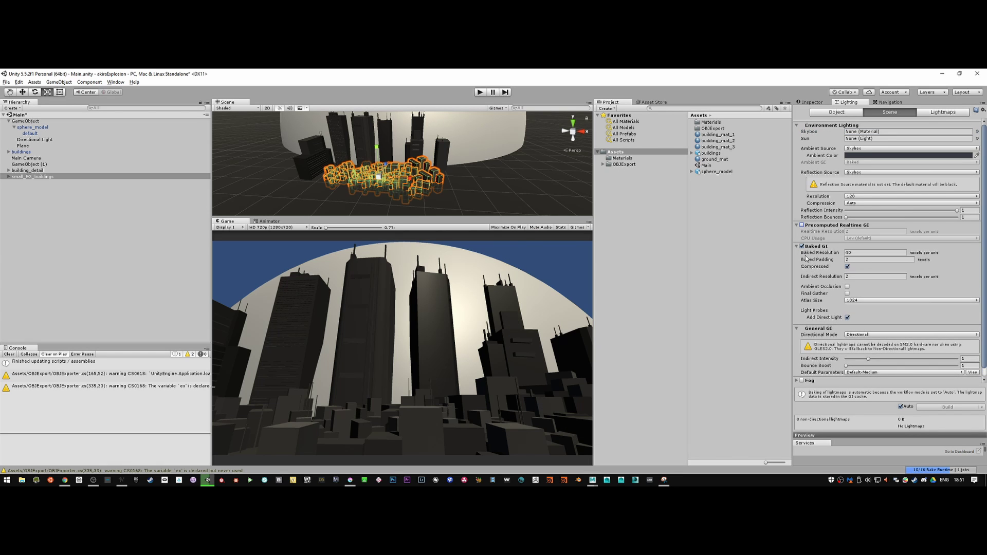
click(801, 246)
click(796, 240)
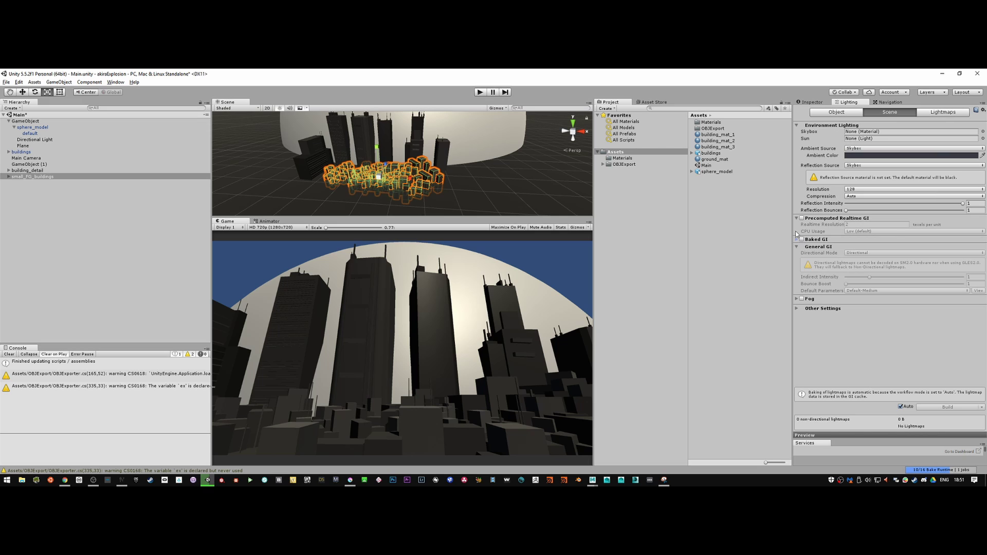
click(797, 219)
click(797, 234)
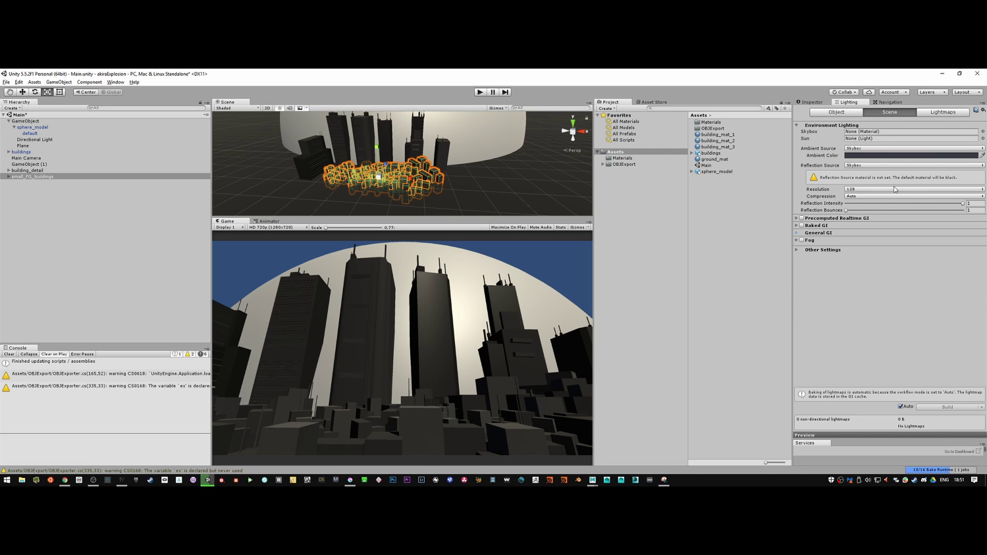
Step: Set the environment's ambient source to Color
click(880, 149)
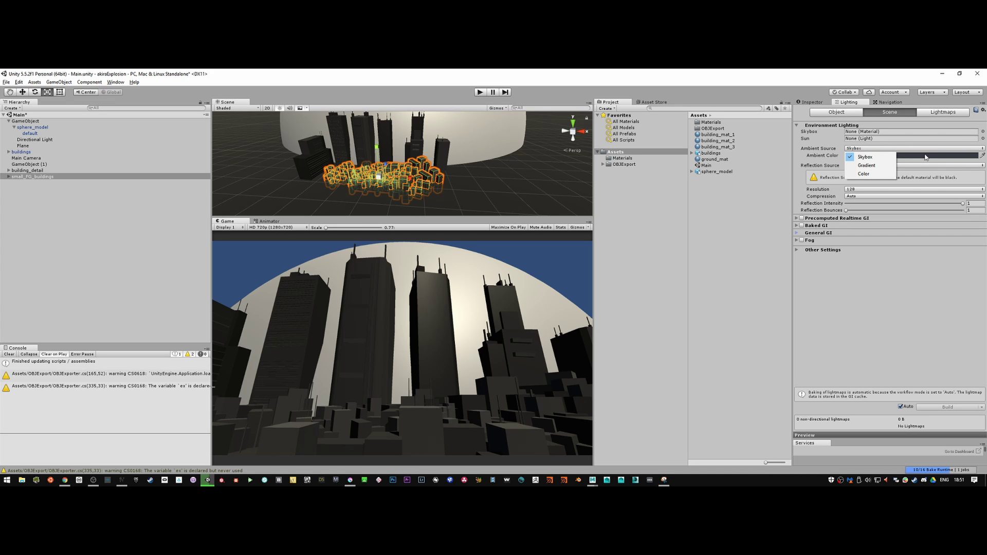
click(868, 173)
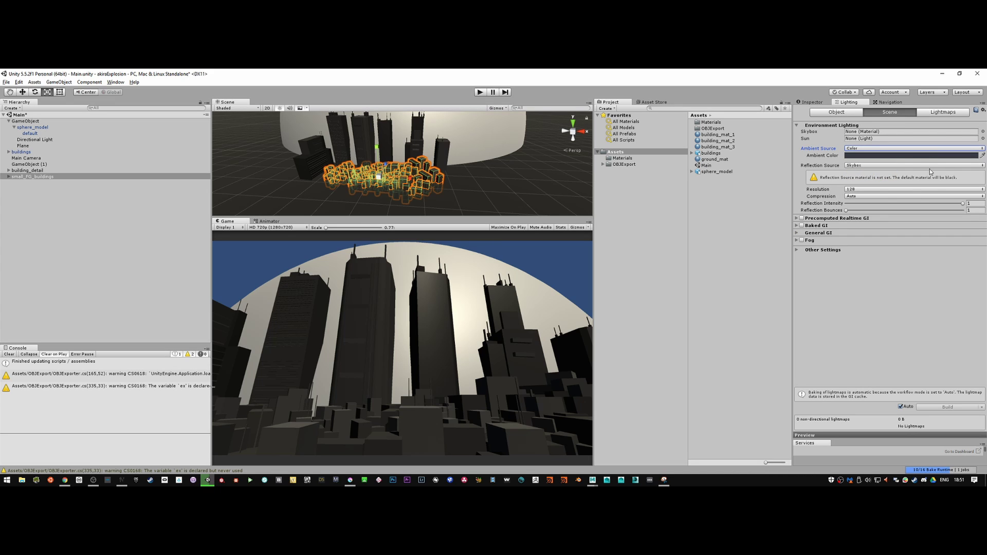
Step: Try Custom as the environment's reflection source, and switch it back to Skybox
click(862, 166)
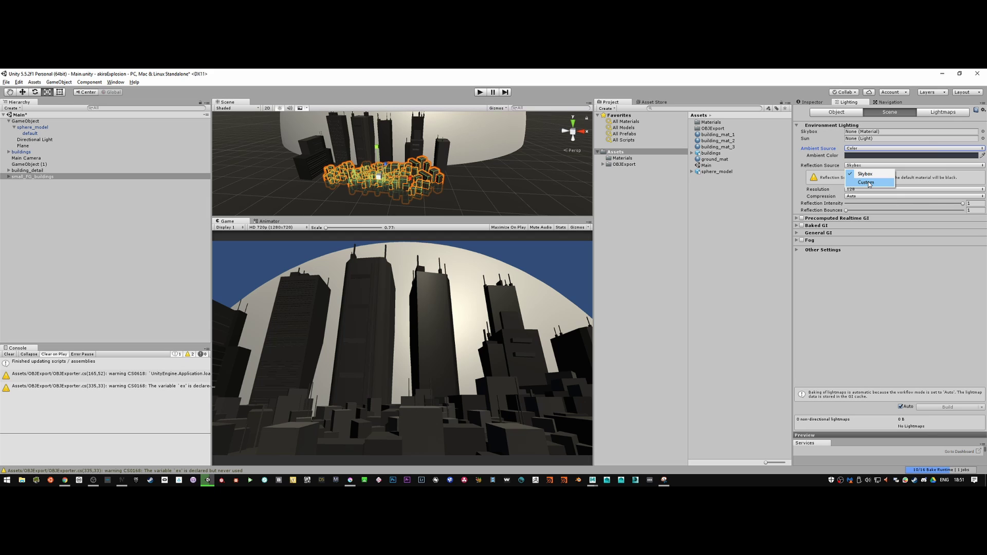
click(875, 157)
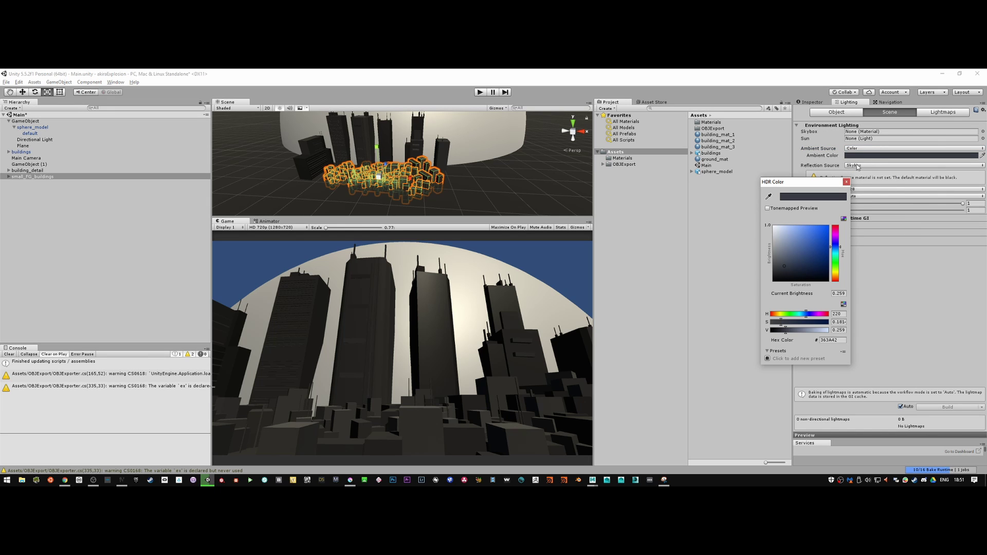
click(846, 182)
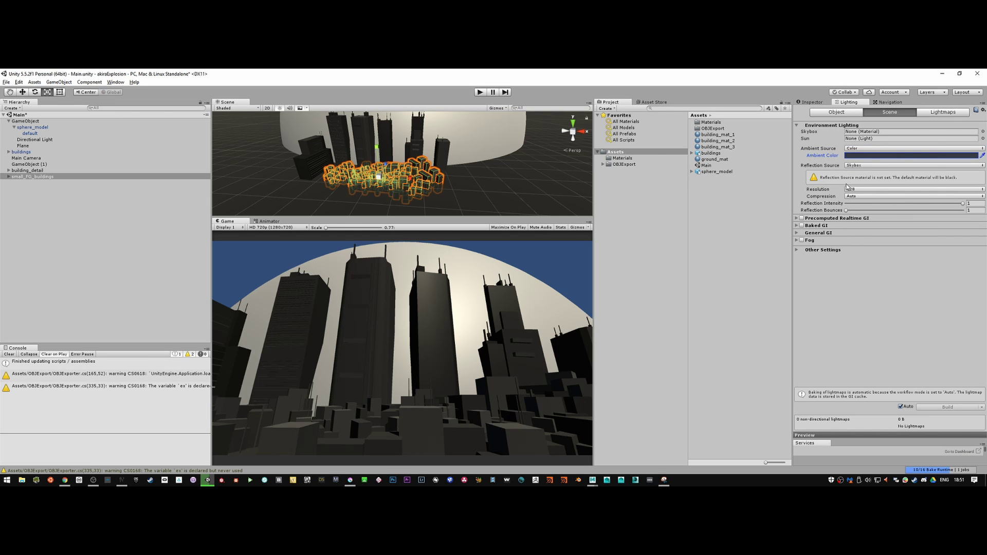
click(882, 170)
click(879, 183)
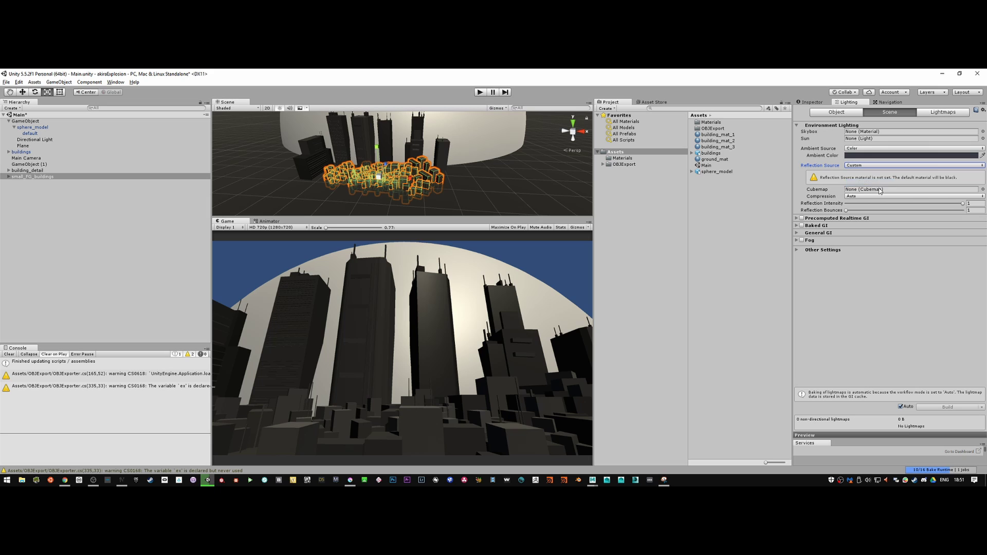
click(875, 165)
click(875, 174)
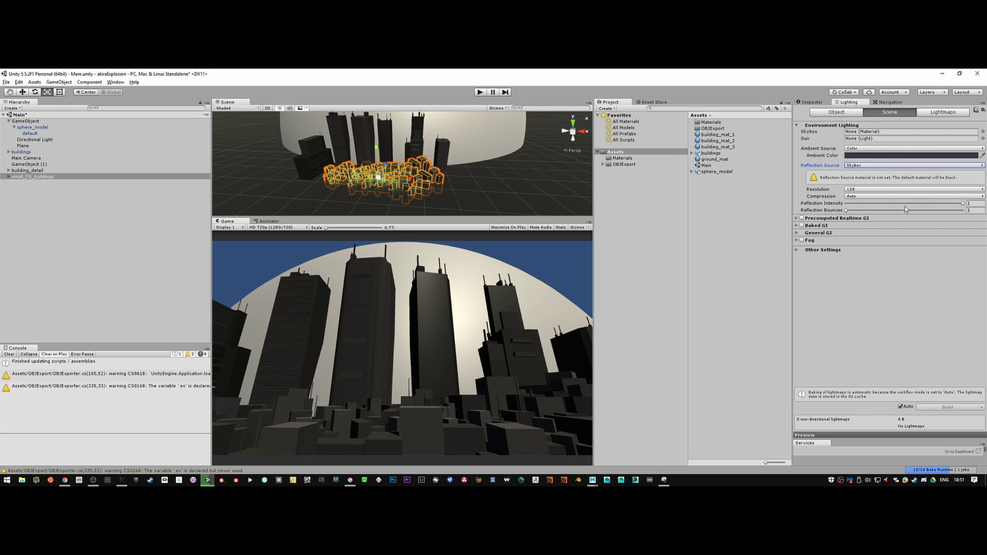
Step: Set the environment's ambient color to black (000000)
click(882, 156)
drag(788, 266, 773, 290)
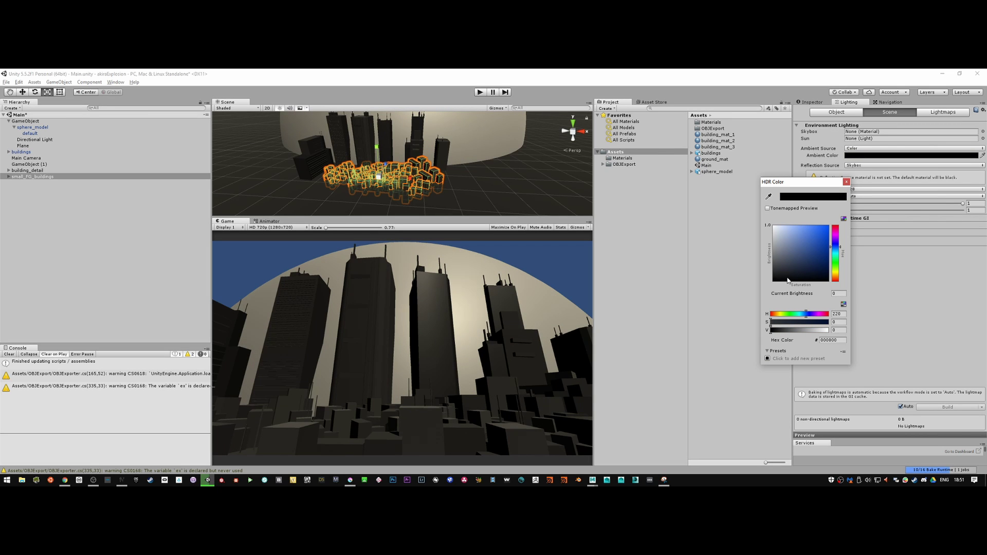
click(847, 182)
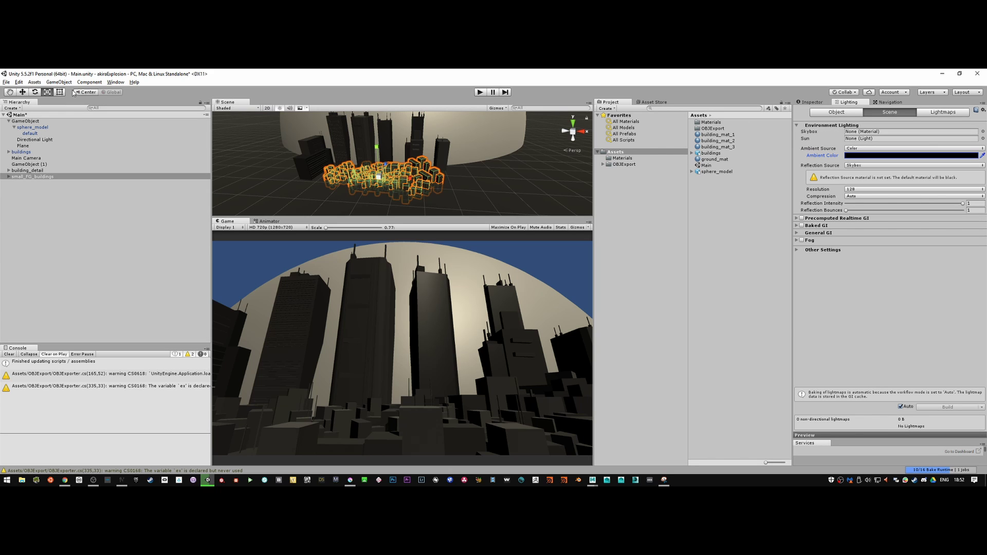
Step: Rotate the Directional Light to about X 2.2, Y 28.1, Z -12.1, checking the reference film frame for the light direction
click(8, 121)
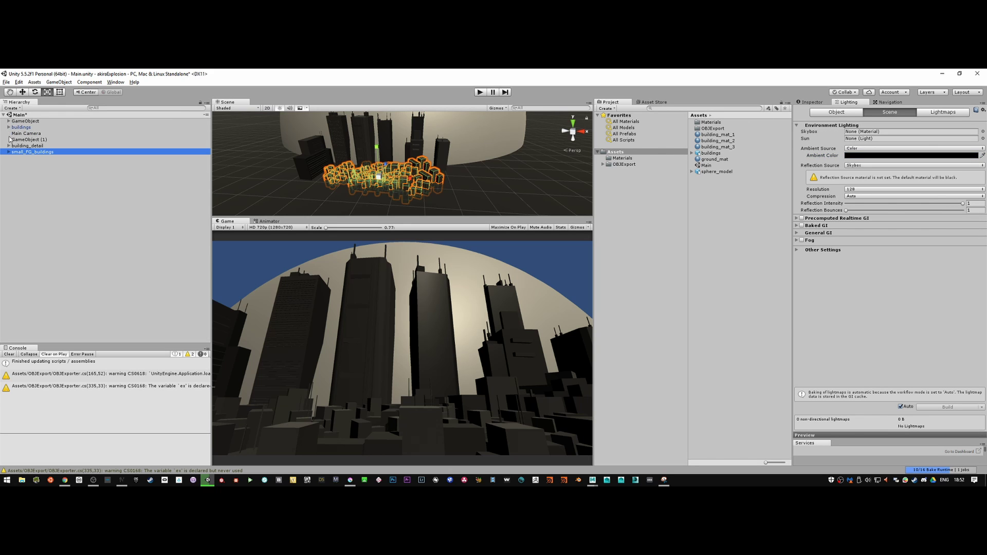
click(8, 122)
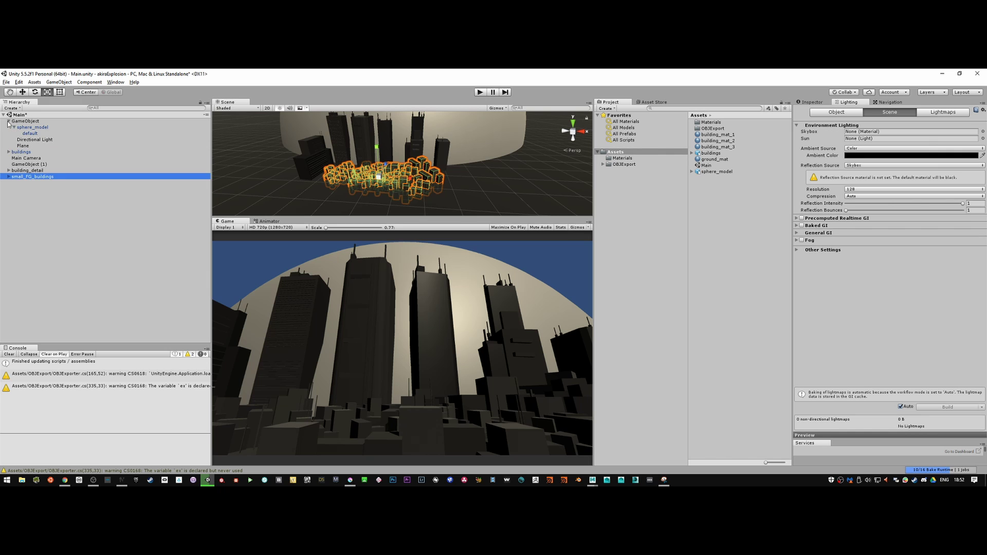
click(62, 139)
key(e)
alt+scroll(404, 159, down, 5)
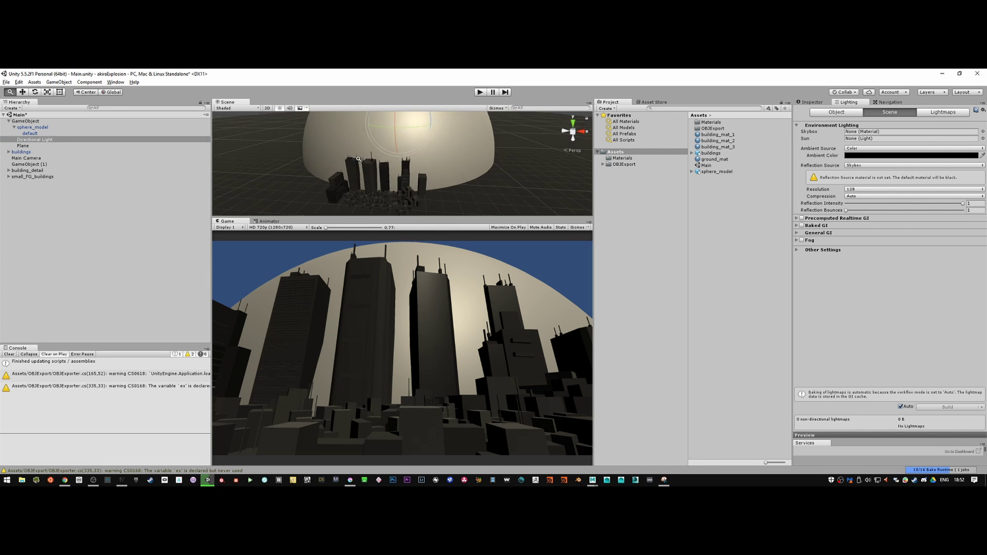
key(alt+Tab)
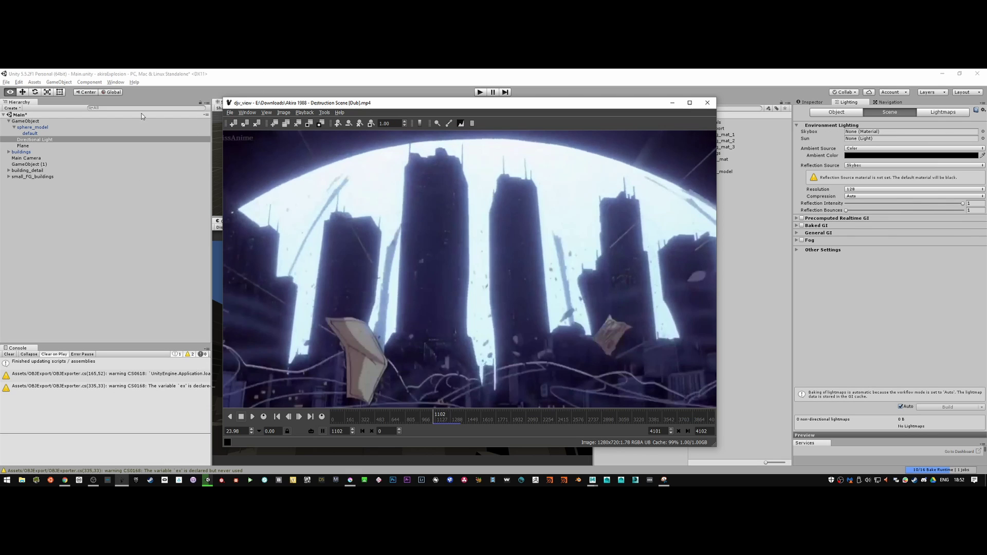
key(alt+Tab)
mouse_move(448, 172)
alt+mouse_down()
mouse_move(437, 151)
mouse_move(445, 134)
mouse_move(446, 149)
mouse_move(334, 190)
mouse_move(379, 155)
mouse_move(378, 126)
mouse_move(385, 162)
mouse_move(364, 165)
mouse_move(362, 140)
mouse_move(358, 189)
mouse_move(369, 153)
mouse_move(397, 168)
mouse_move(379, 171)
alt+mouse_up()
key(e)
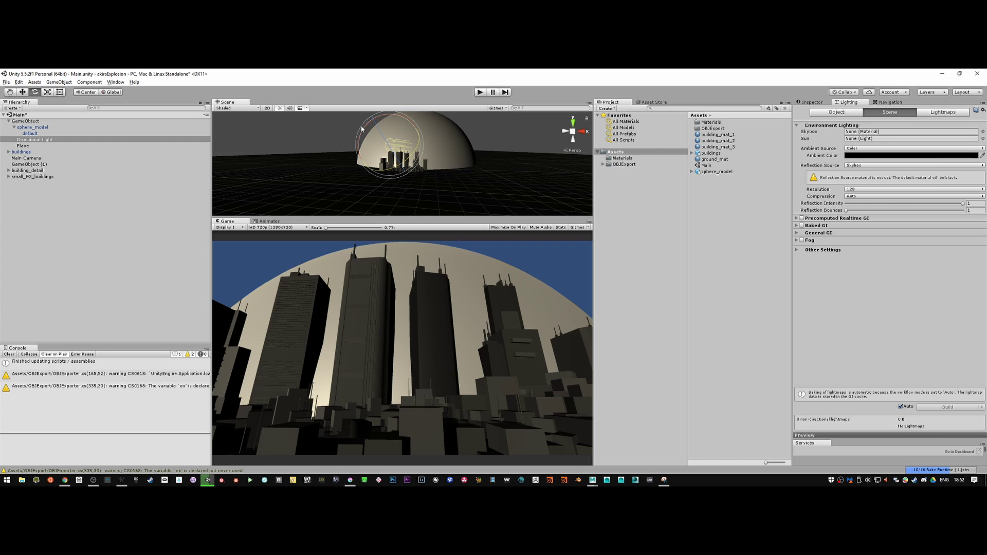
drag(361, 132, 369, 134)
Step: Set the environment's ambient color to a bright, saturated blue at full brightness
click(898, 156)
click(837, 249)
mouse_move(793, 264)
mouse_down()
mouse_move(795, 248)
mouse_move(807, 287)
mouse_move(794, 238)
mouse_move(805, 272)
mouse_move(808, 227)
mouse_move(837, 245)
mouse_up()
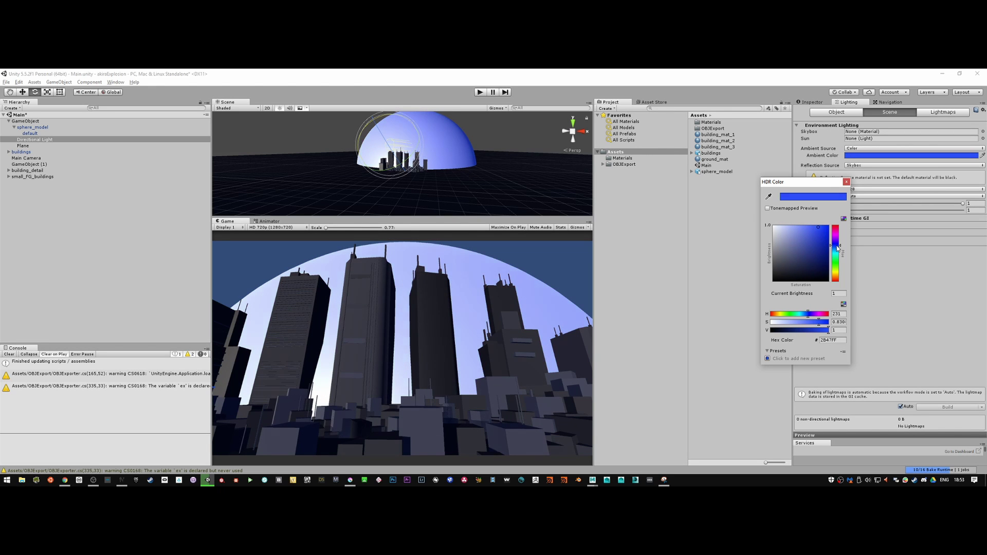
click(847, 182)
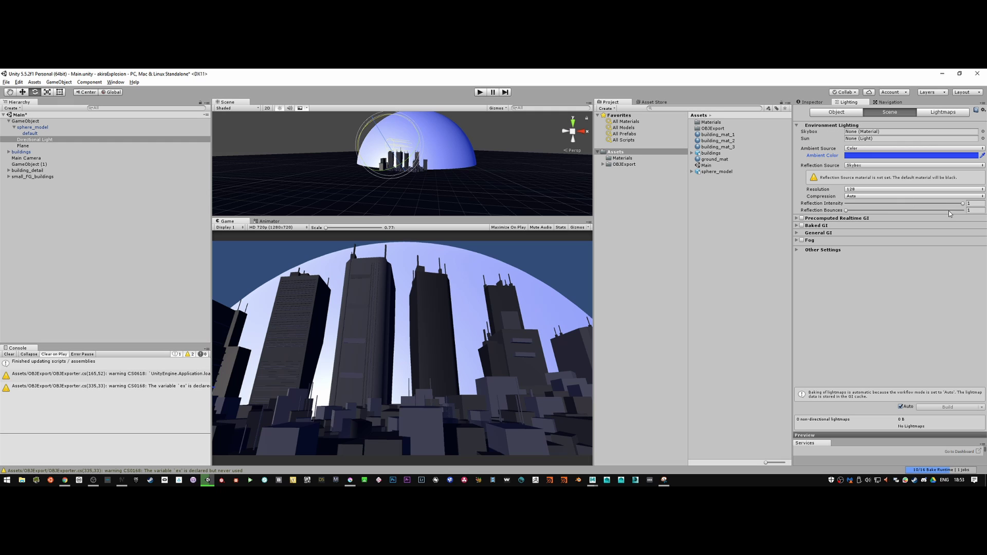
Step: Reduce Reflection Intensity to 0 and darken the ambient color to navy blue (000A4F)
drag(963, 204, 932, 205)
drag(859, 208, 836, 266)
click(864, 156)
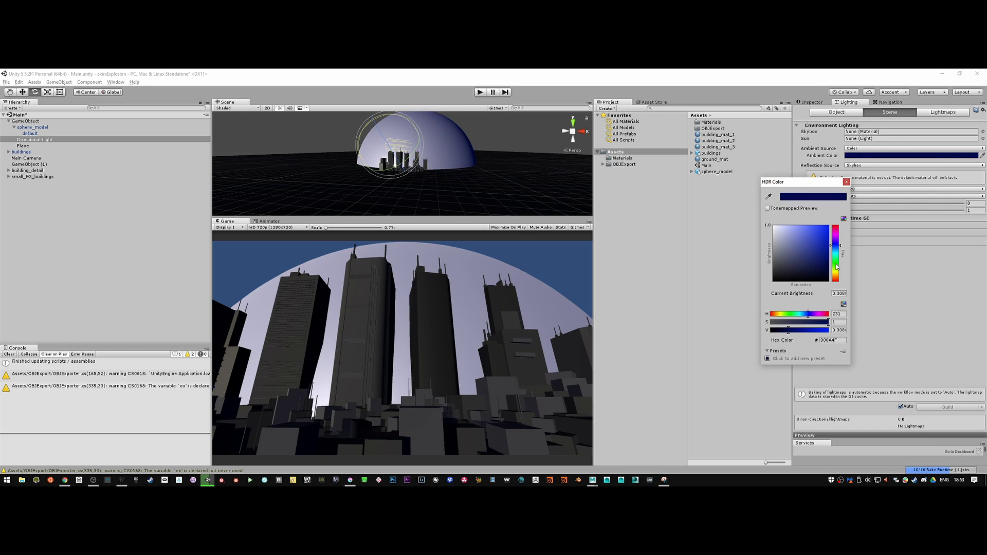
click(847, 182)
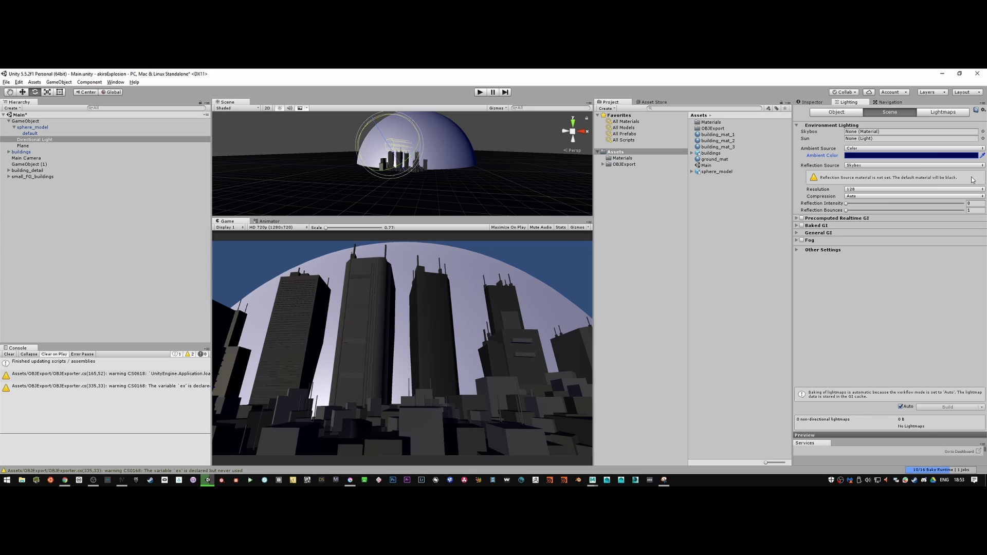
Step: Change the Directional Light's color to a dark blue and compare the scene with the reference film frame
click(30, 134)
click(35, 140)
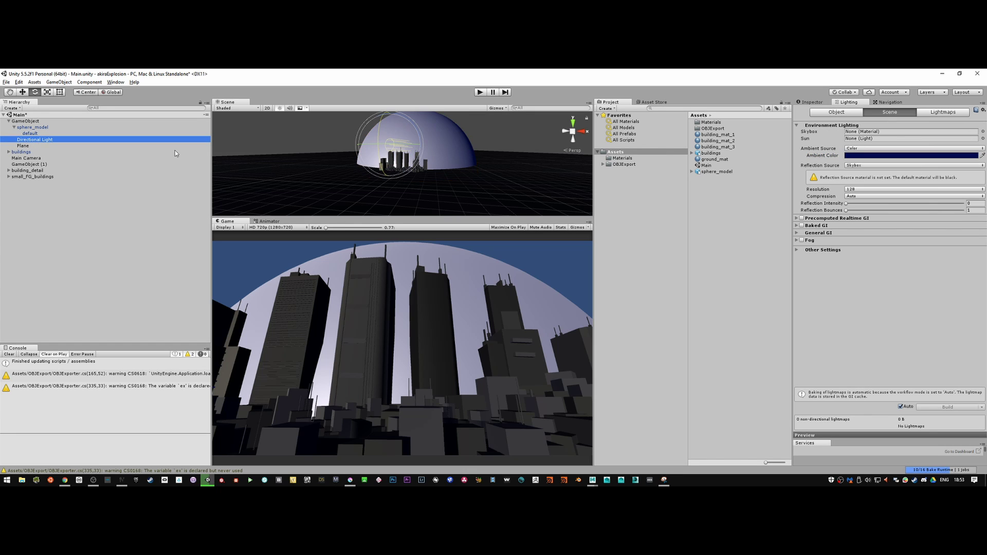
click(817, 102)
click(884, 181)
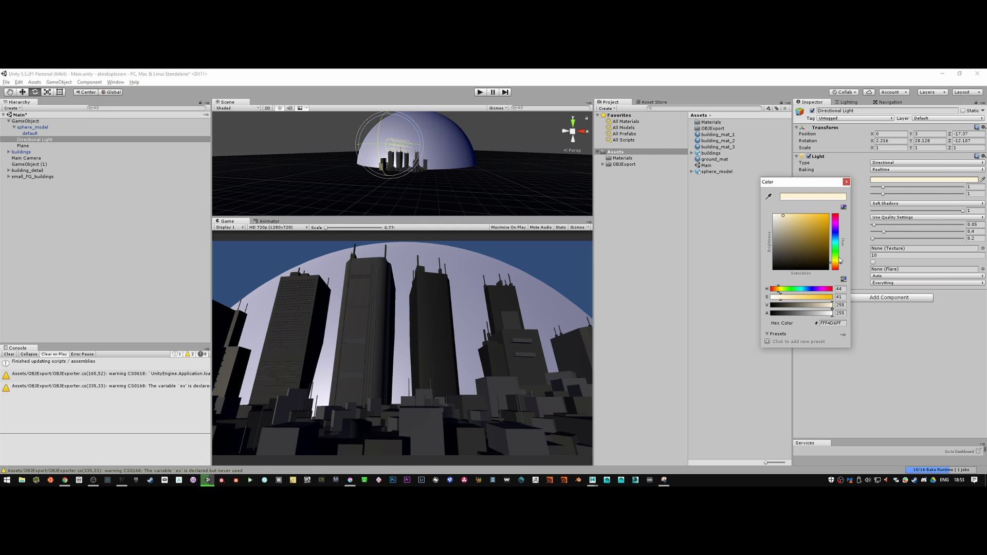
drag(836, 253, 803, 244)
click(803, 252)
drag(803, 237, 805, 254)
key(alt+Tab)
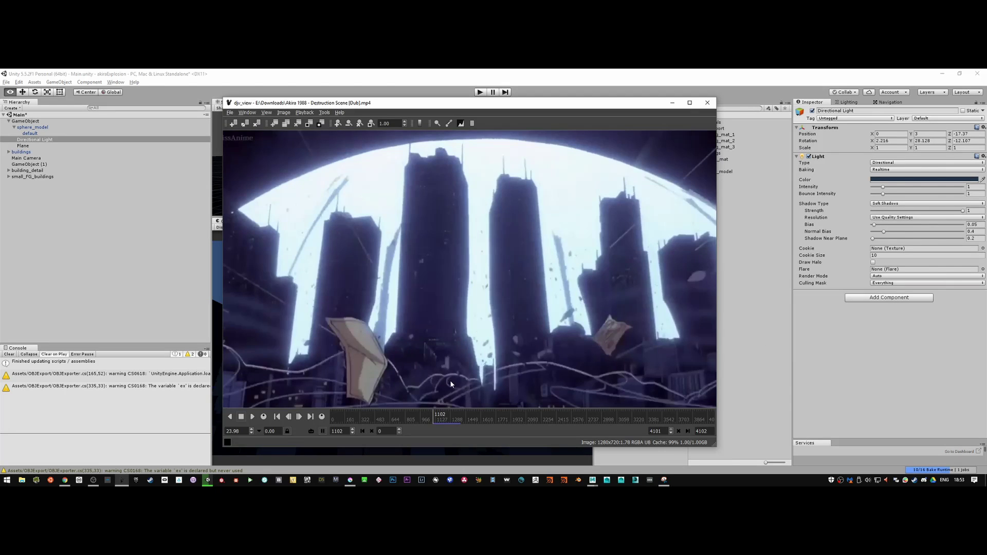
key(alt+Tab)
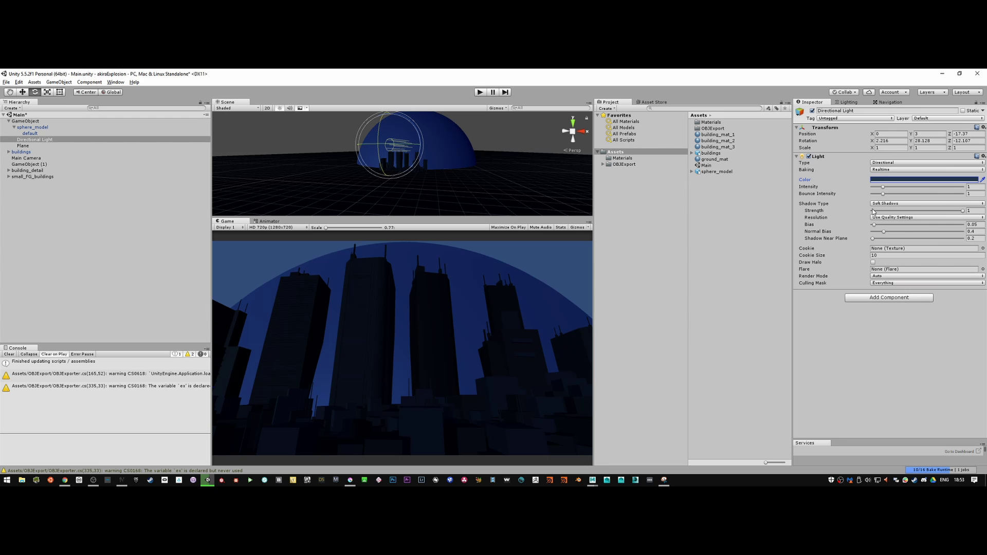
Step: Lighten and desaturate the Directional Light's color to a muted medium blue, comparing it with the reference film frame
click(890, 180)
drag(802, 253, 805, 236)
key(alt+Tab)
key(alt+Tab)
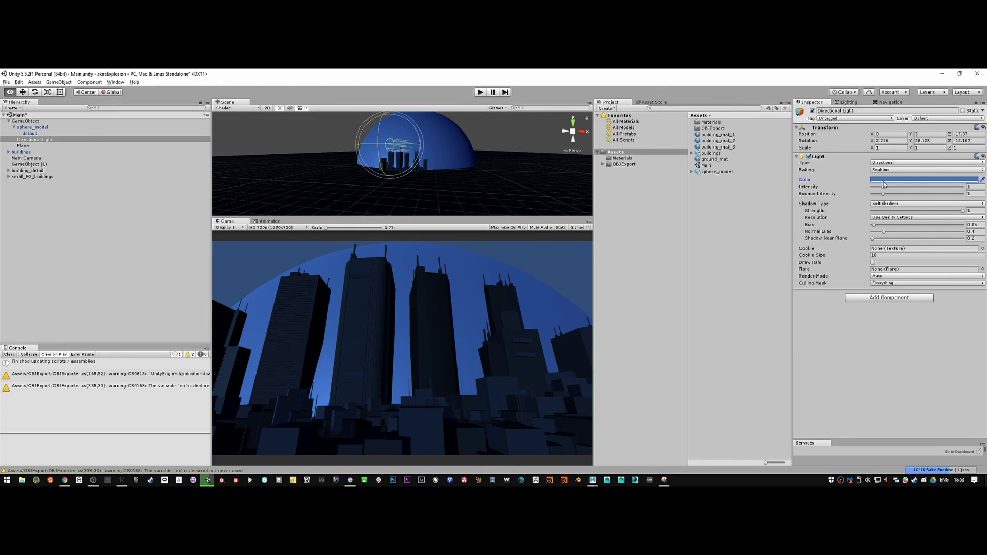
click(884, 181)
drag(801, 232, 794, 230)
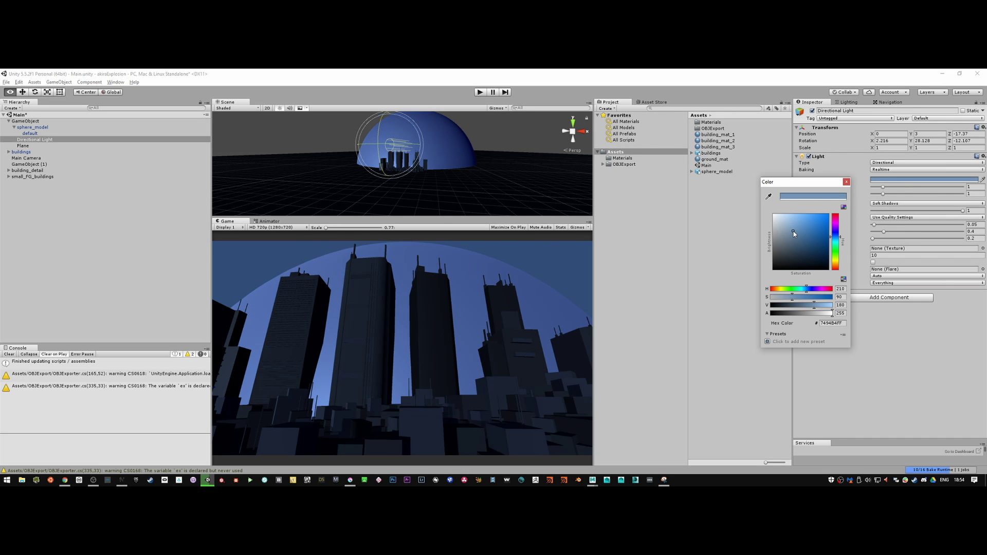
key(alt+Tab)
key(alt+Tab)
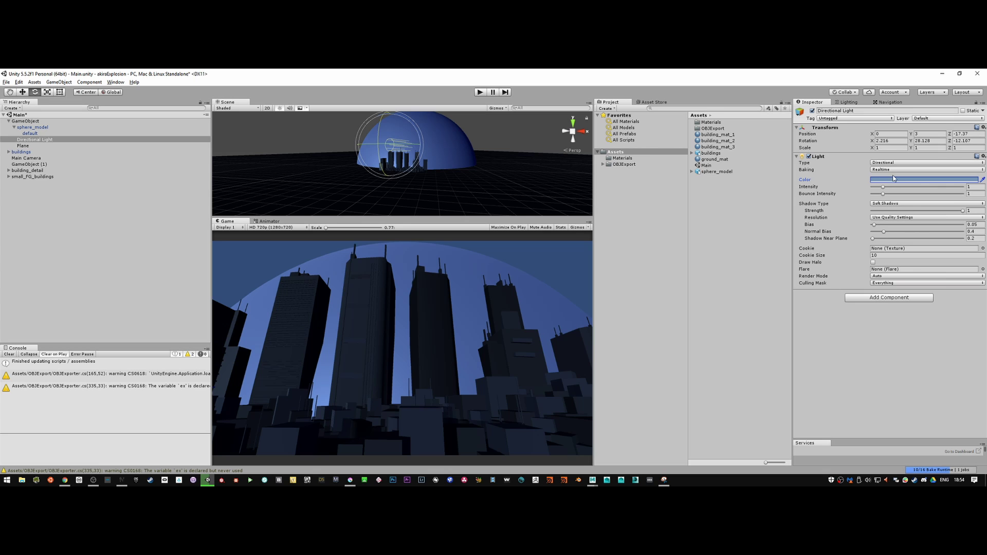
Step: Brighten the environment's ambient color to a deep blue (0015A3) and compare it with the reference film frame
click(847, 104)
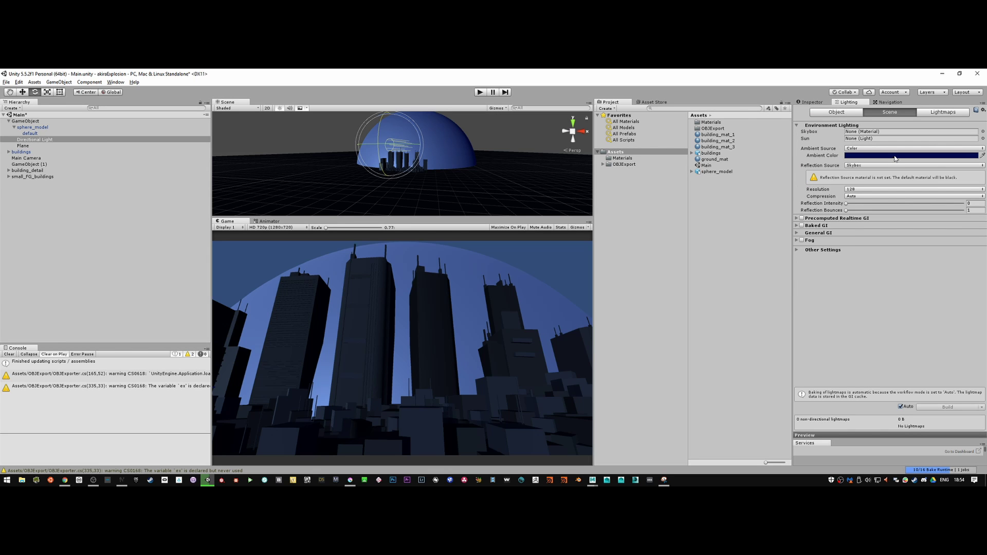
click(893, 156)
drag(836, 272, 842, 248)
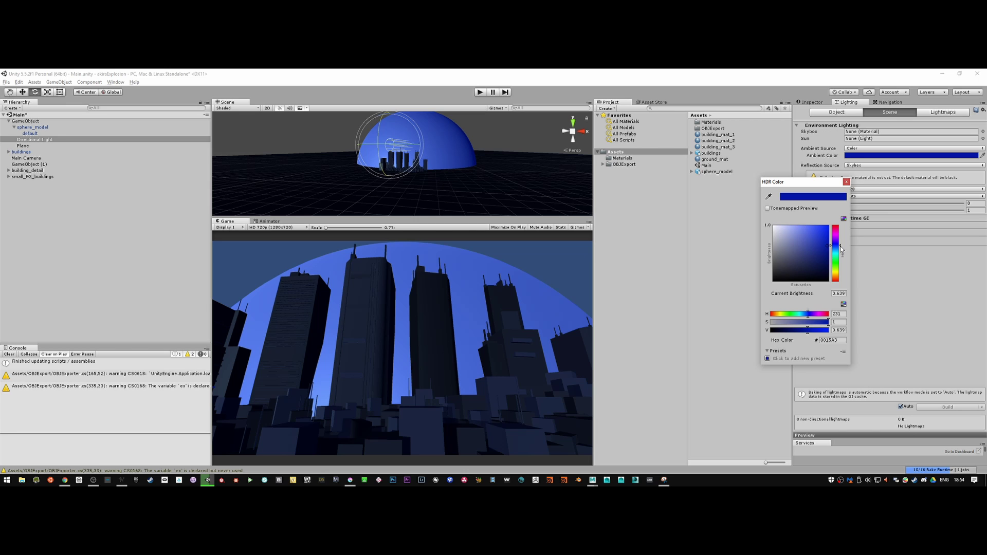
key(alt+Tab)
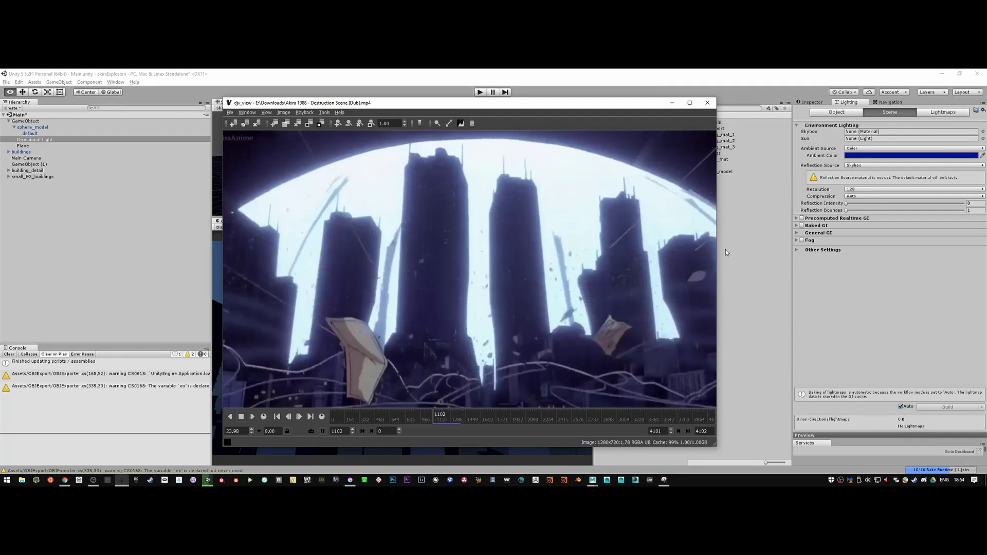
key(alt+Tab)
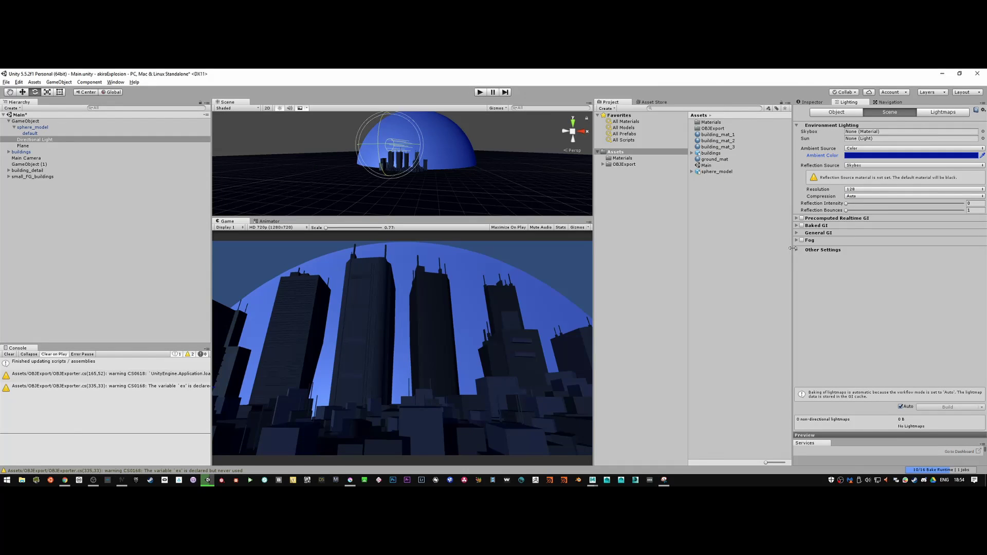
Step: Set the environment's ambient color to a dark purple (341D63)
click(914, 156)
drag(841, 251, 813, 262)
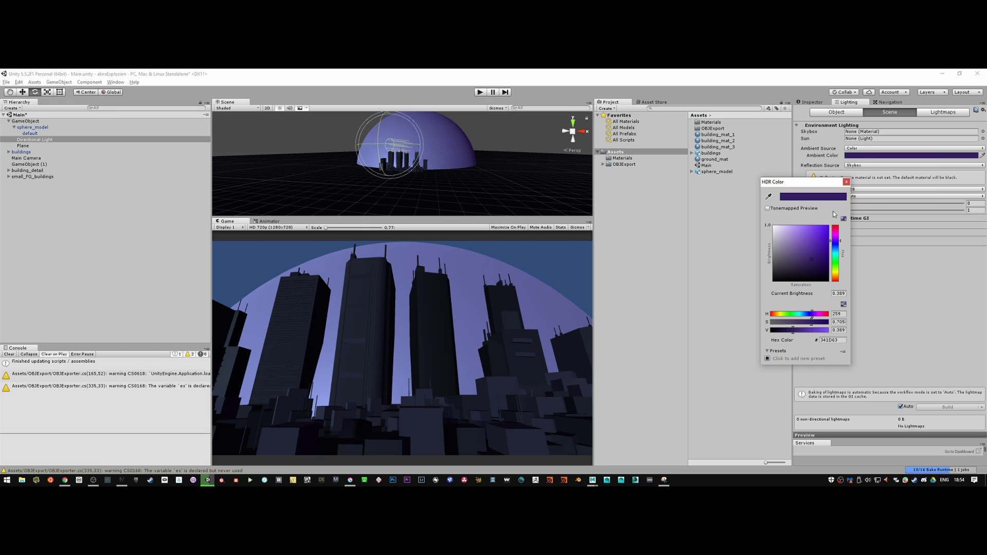
click(846, 182)
Step: Select and frame the sphere_model dome in the scene, and display its object properties
click(449, 162)
key(f)
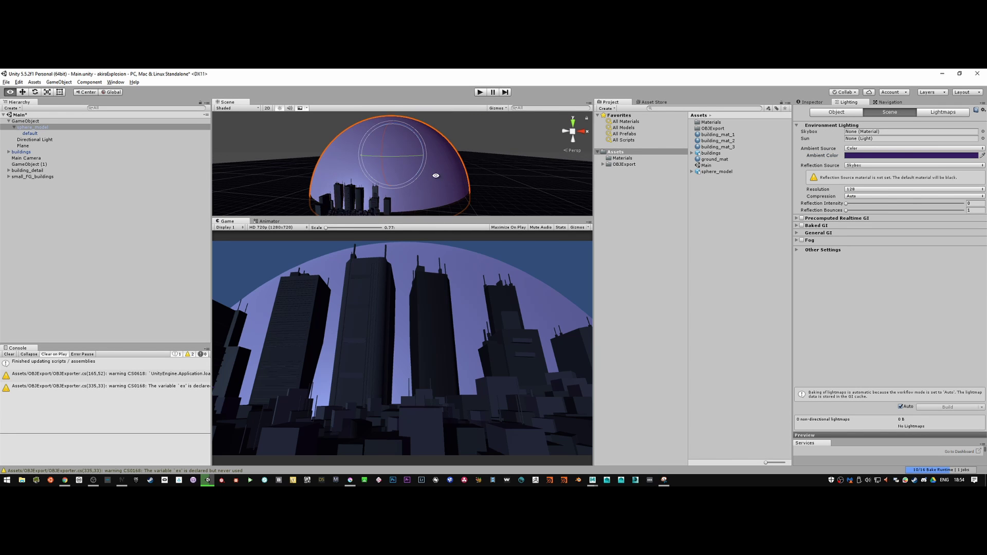
alt+drag(436, 175, 452, 180)
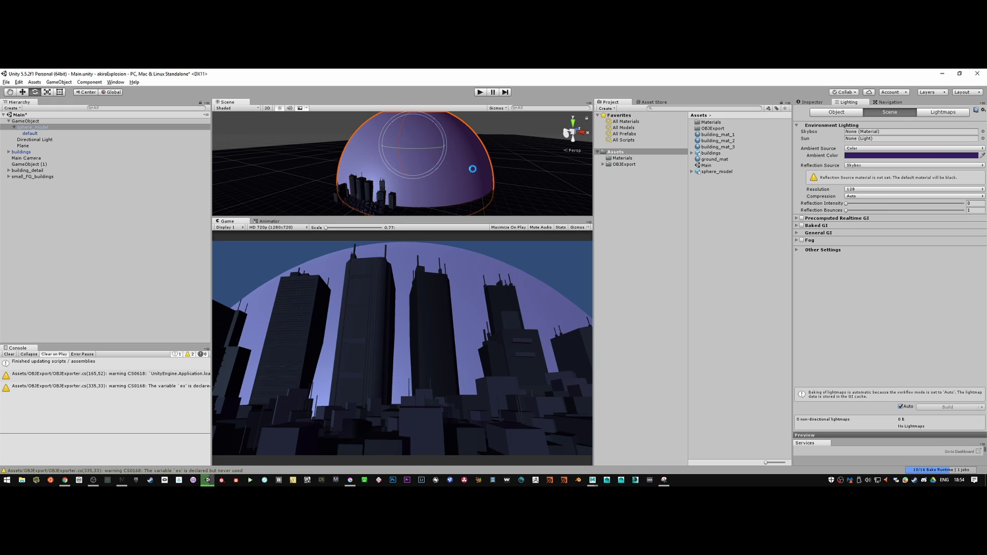
click(813, 102)
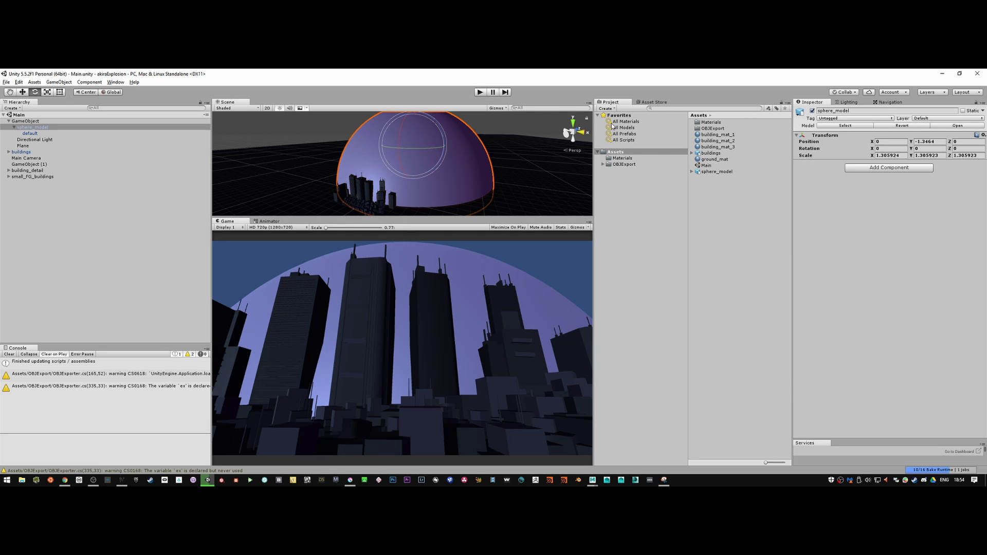
Step: Replace the filter on the Asset Store downloads with "forge" to find Shader Forge
click(653, 102)
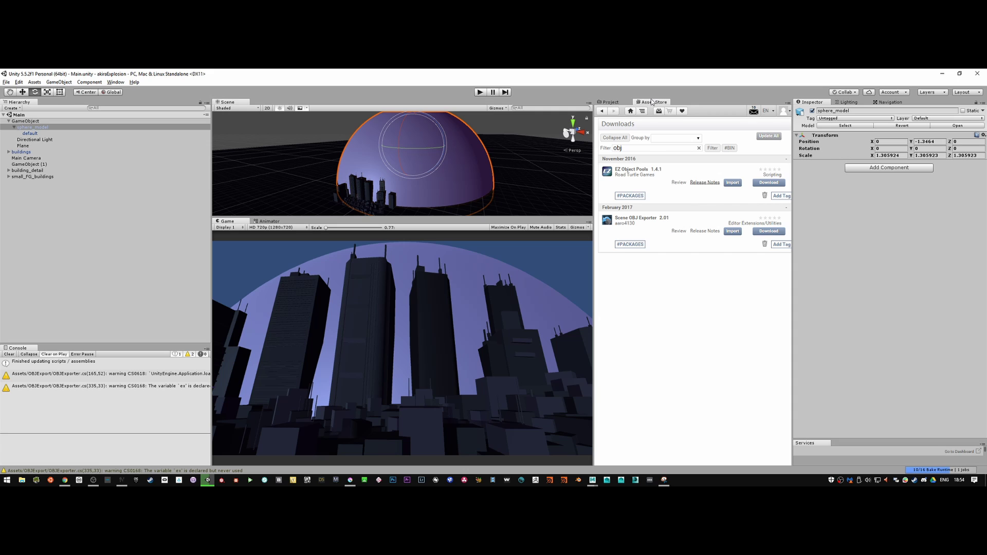
click(698, 148)
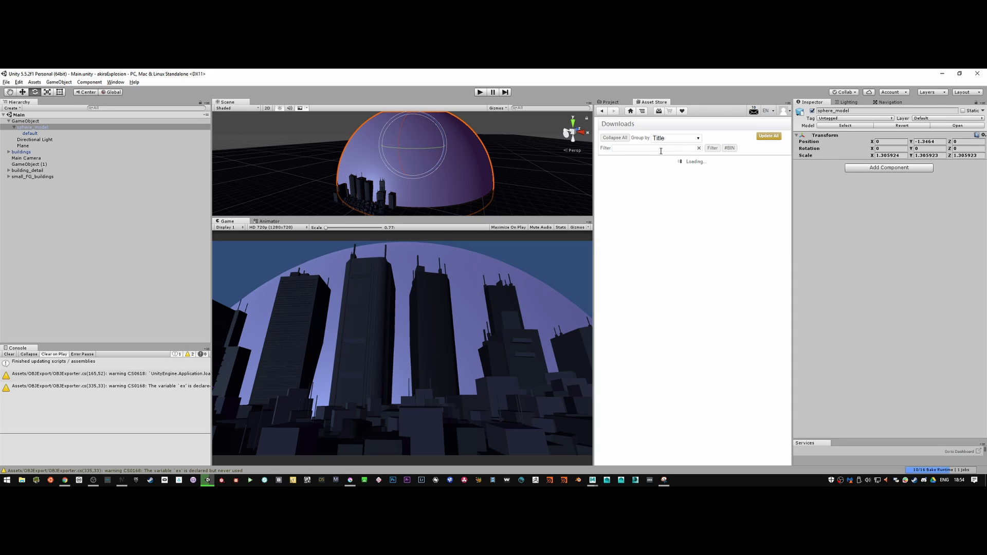
text(forg)
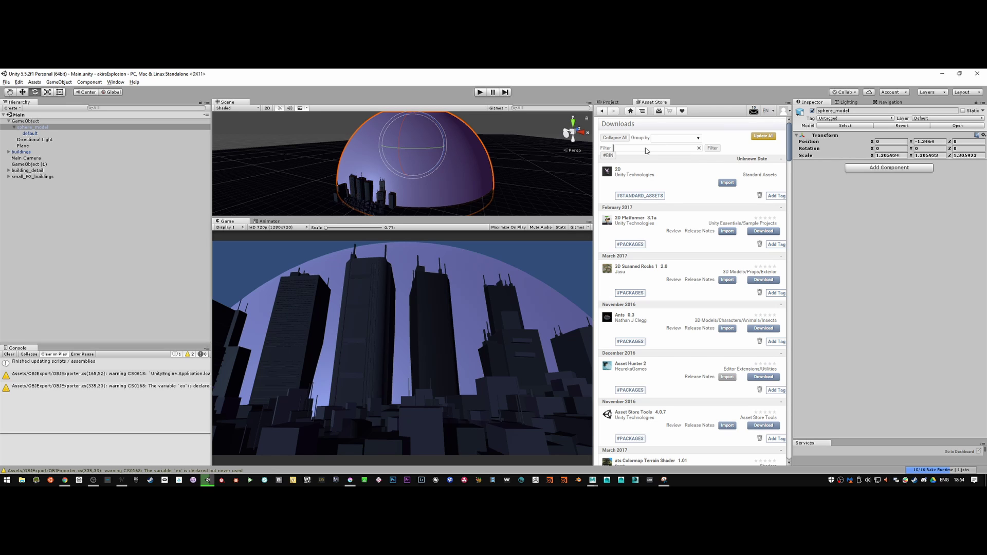
key(Return)
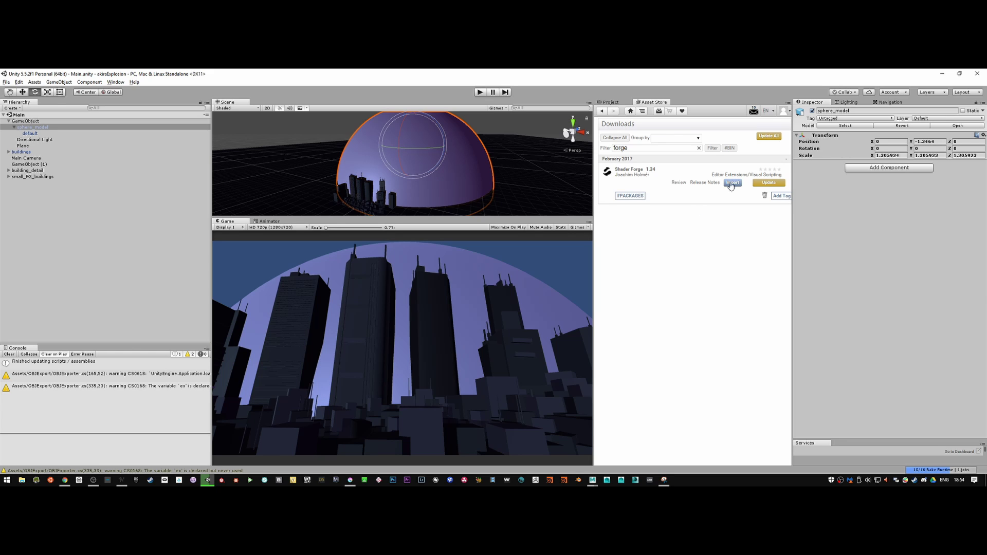
Step: Start importing the Shader Forge package from the Asset Store downloads
click(732, 183)
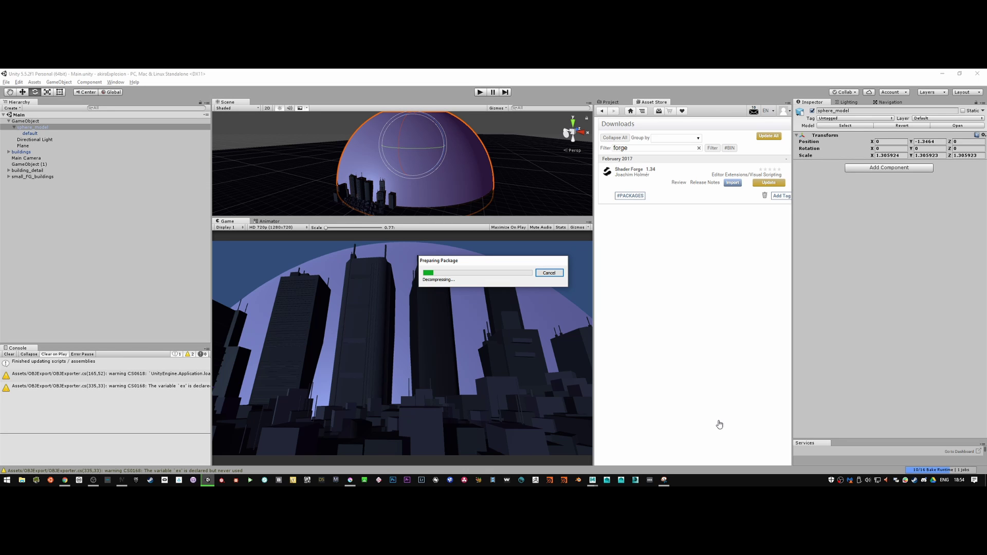
Step: Switch to Krita and fill Layer 1 with white
click(350, 480)
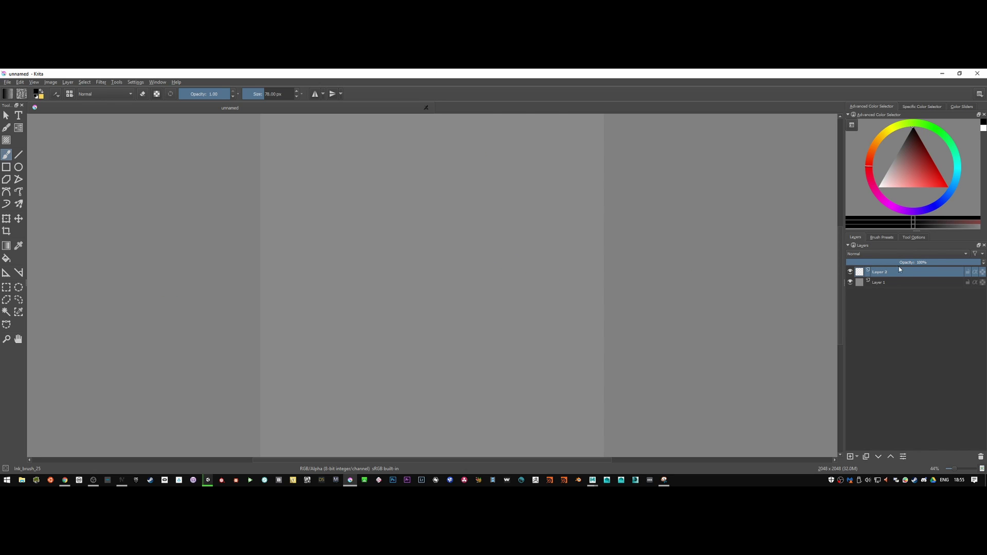
click(891, 284)
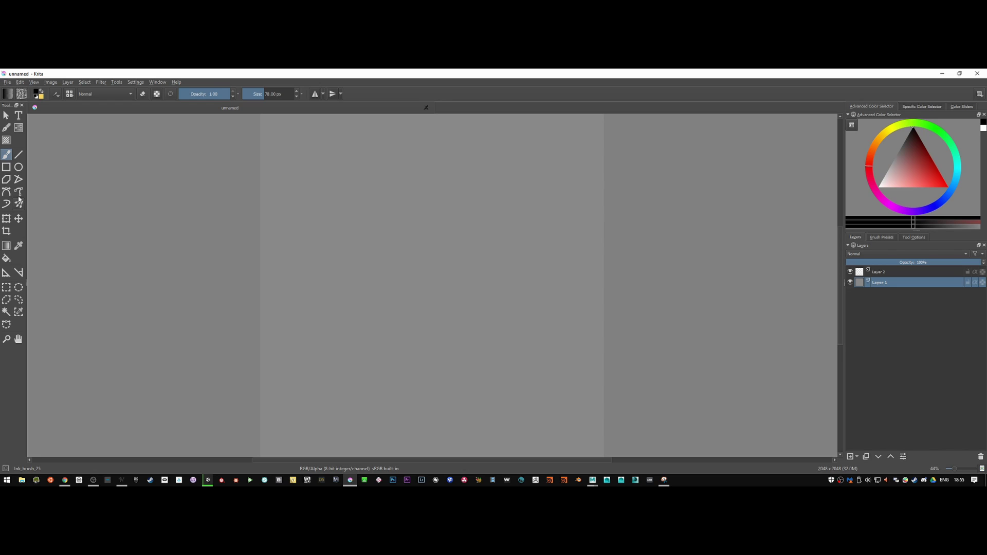
click(6, 258)
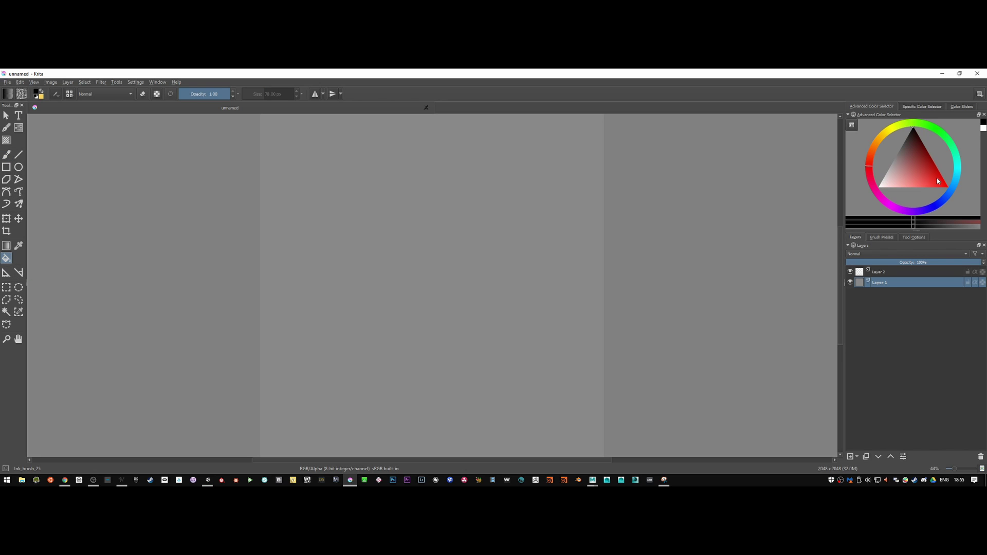
click(879, 186)
click(487, 263)
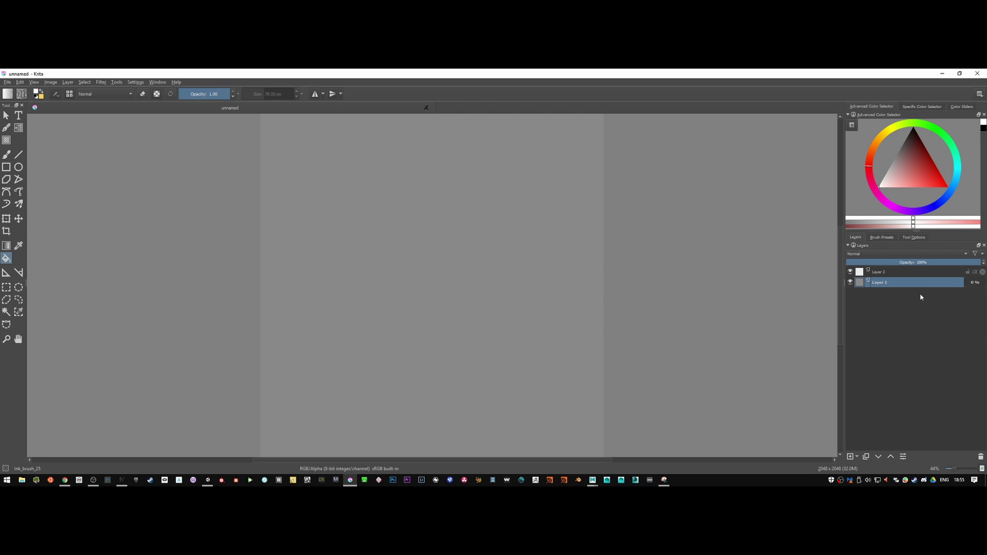
Step: Try a black brush stroke on the layer above the white background, and clear that layer's contents
click(897, 272)
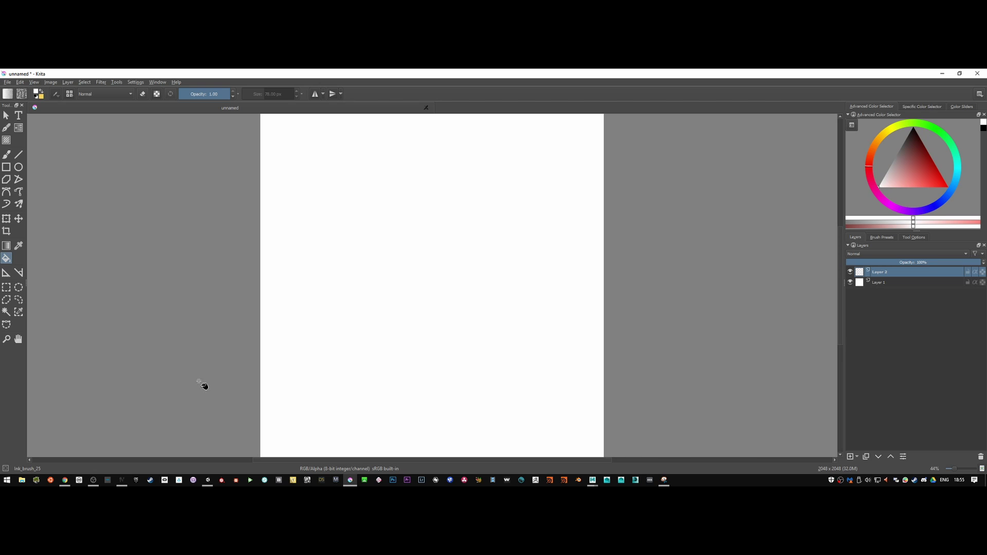
click(6, 154)
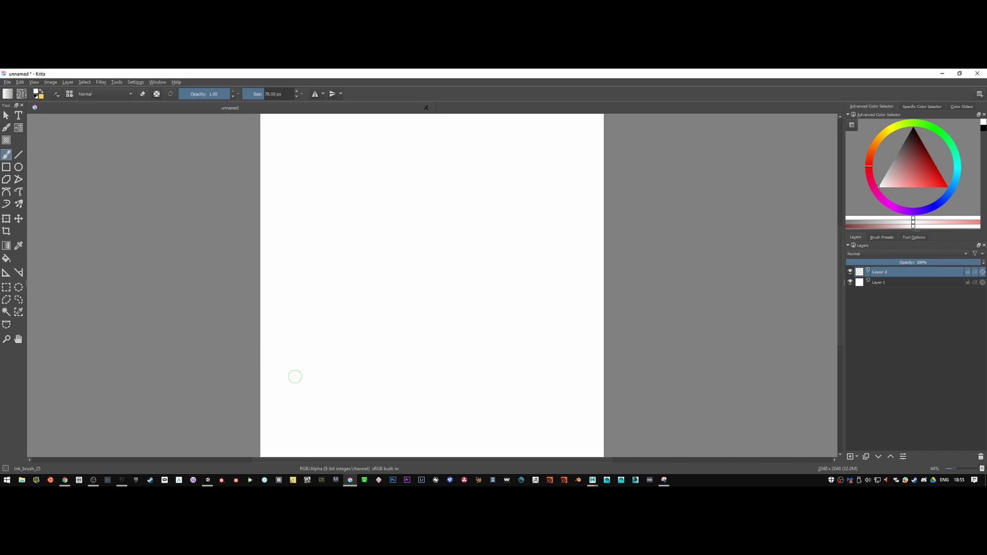
drag(918, 161, 913, 128)
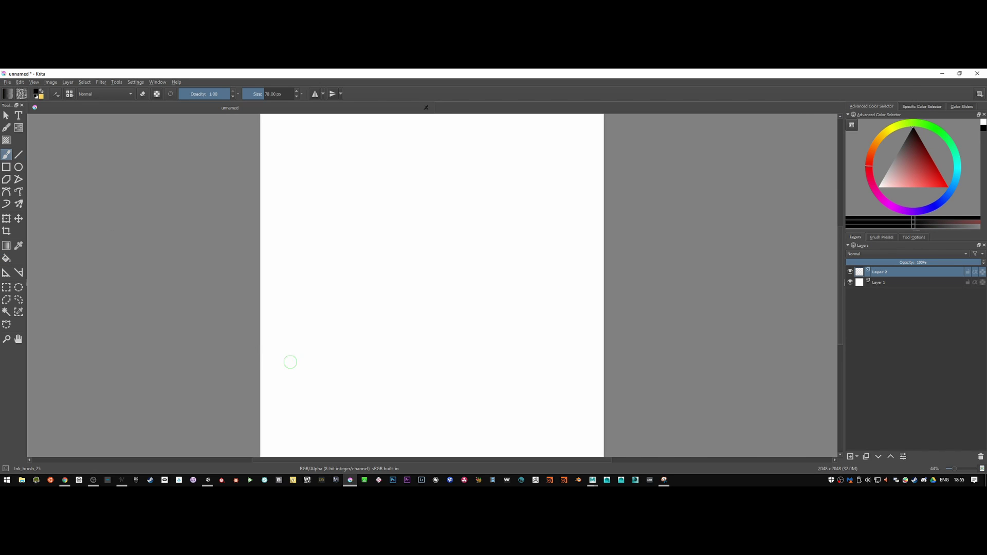
mouse_move(235, 381)
mouse_down()
mouse_move(408, 341)
mouse_move(562, 331)
mouse_move(583, 358)
mouse_up()
key(ctrl+a)
key(Delete)
Step: Switch to the Snipping Tool and close it without saving the snip
key(alt+Tab)
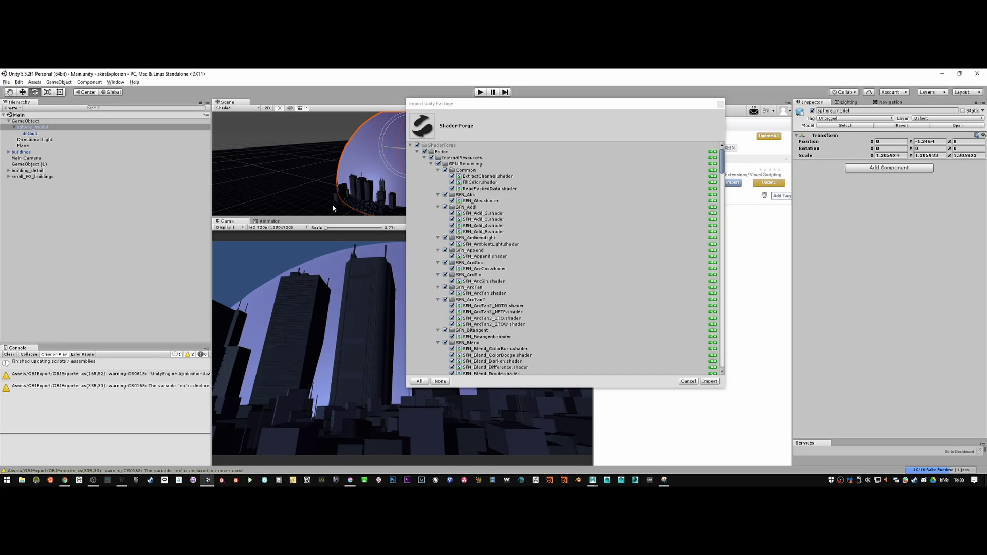
key(alt+Tab)
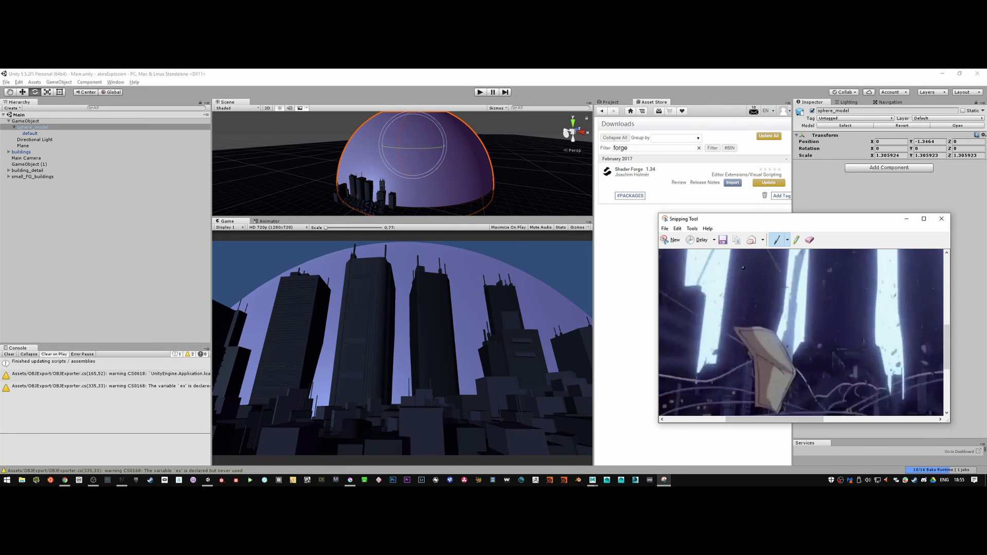
click(941, 219)
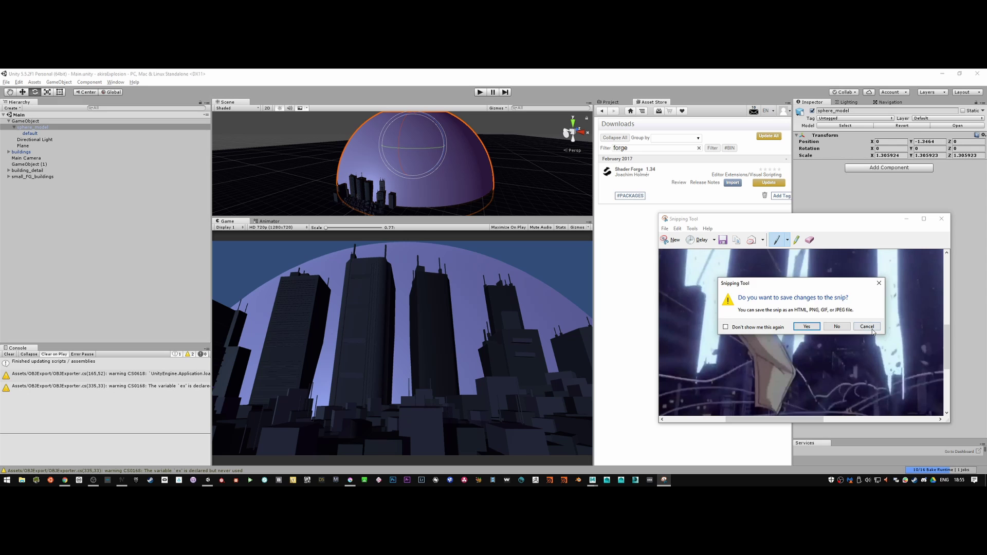
click(867, 327)
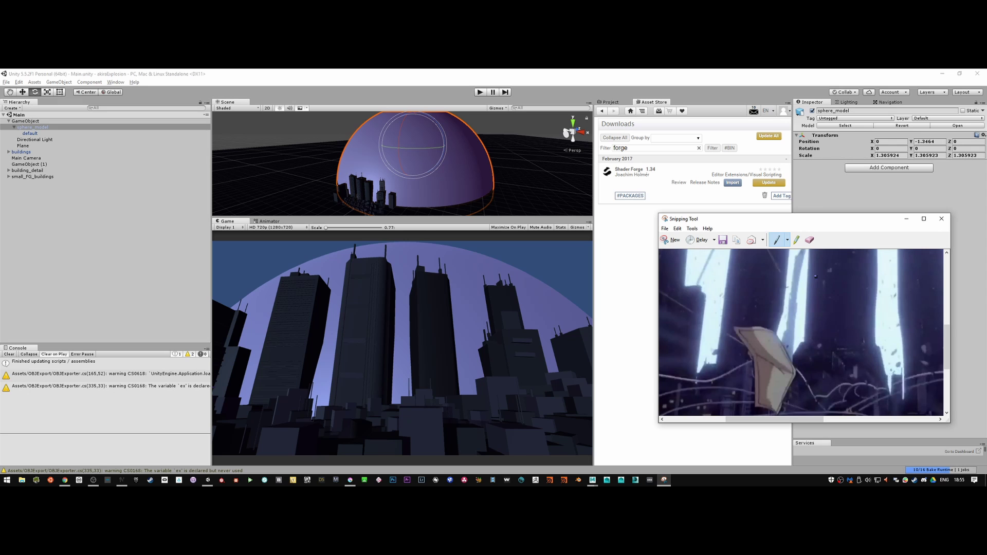
click(942, 219)
click(838, 327)
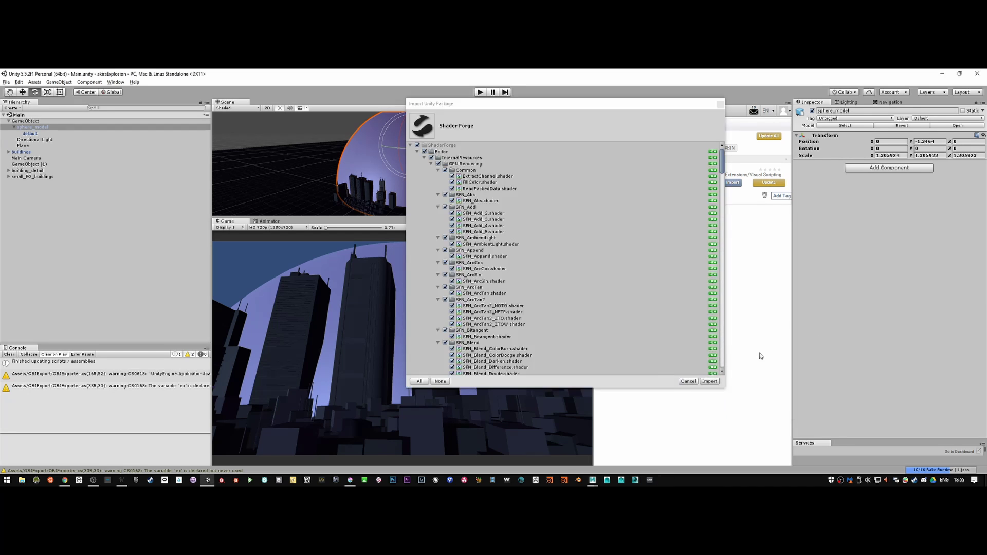
Step: Check the reference film frame in djv_view, and import all items of the Shader Forge package into the Unity project
click(122, 479)
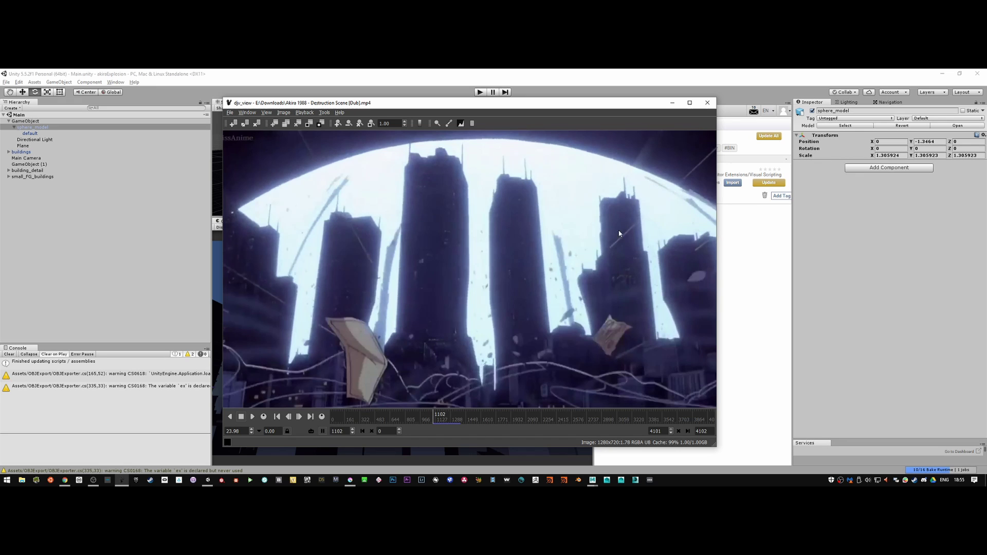
click(672, 102)
click(709, 381)
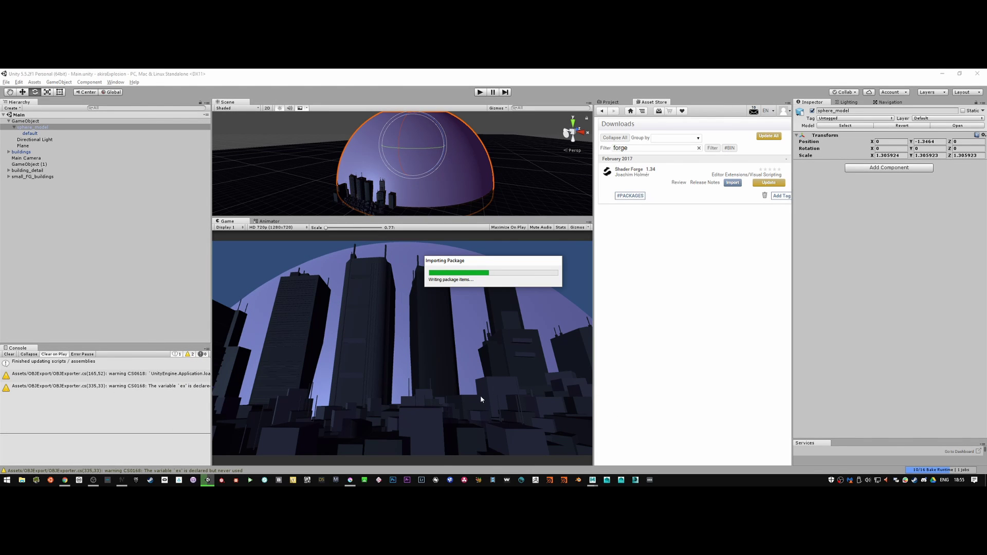
Step: Examine the streaks on the glowing dome in the reference film frame by frame, from frame 1059 onward
key(alt+Tab)
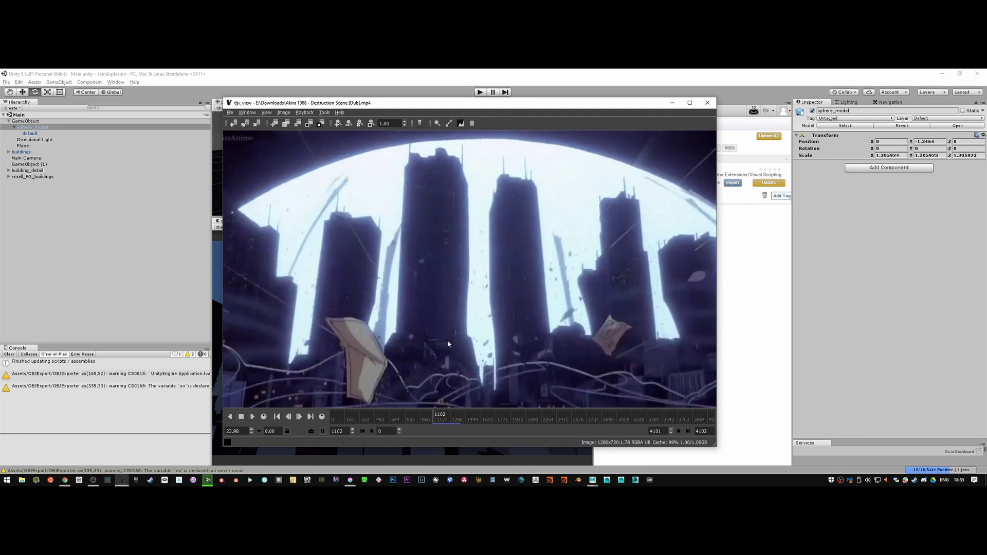
drag(434, 421, 430, 421)
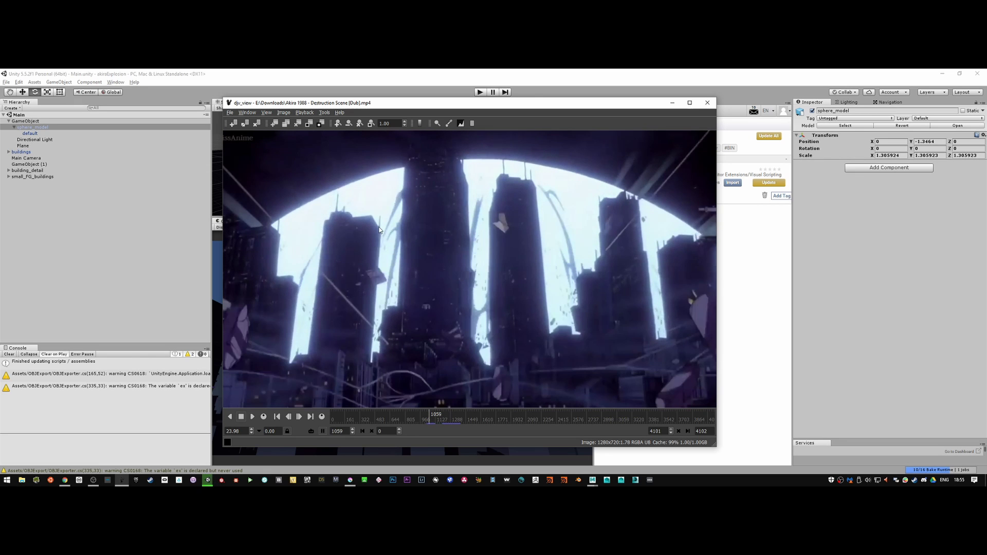
click(299, 417)
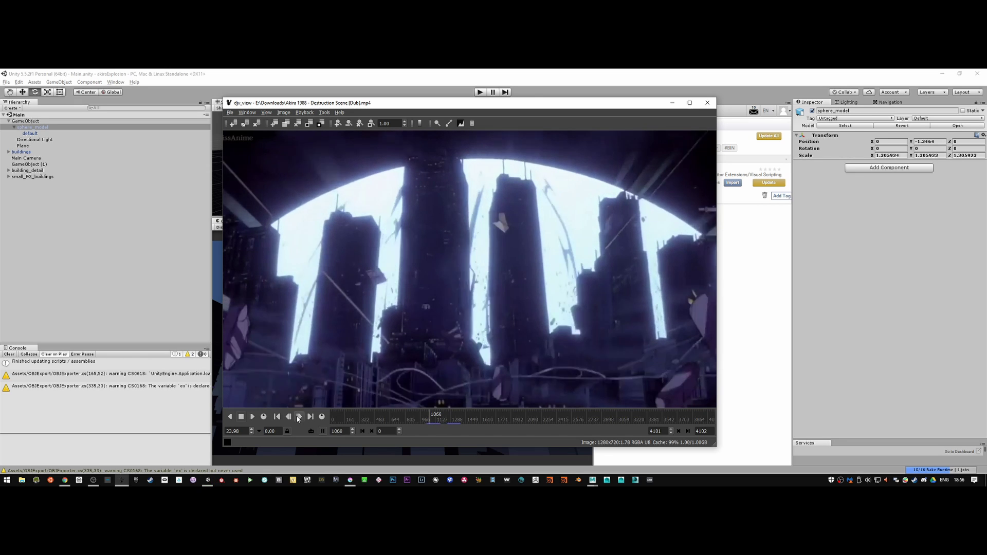
click(299, 417)
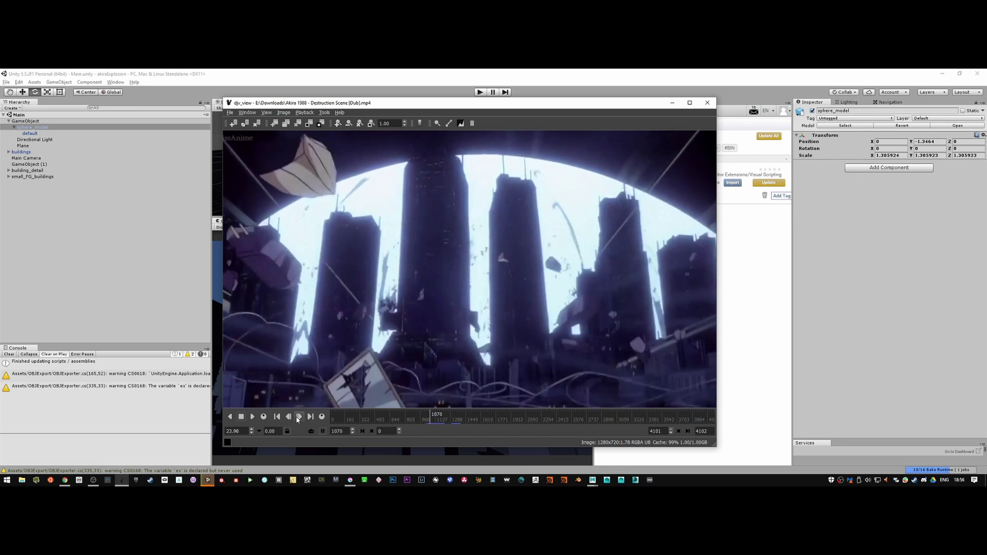
click(299, 417)
click(299, 417)
click(300, 417)
click(297, 419)
click(297, 419)
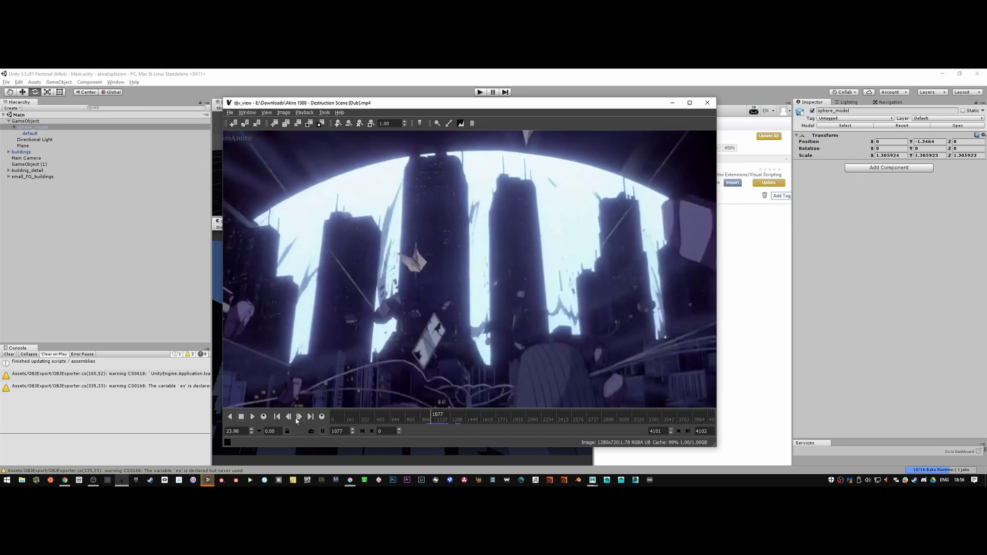
click(297, 419)
click(297, 419)
click(297, 419)
click(298, 419)
click(297, 420)
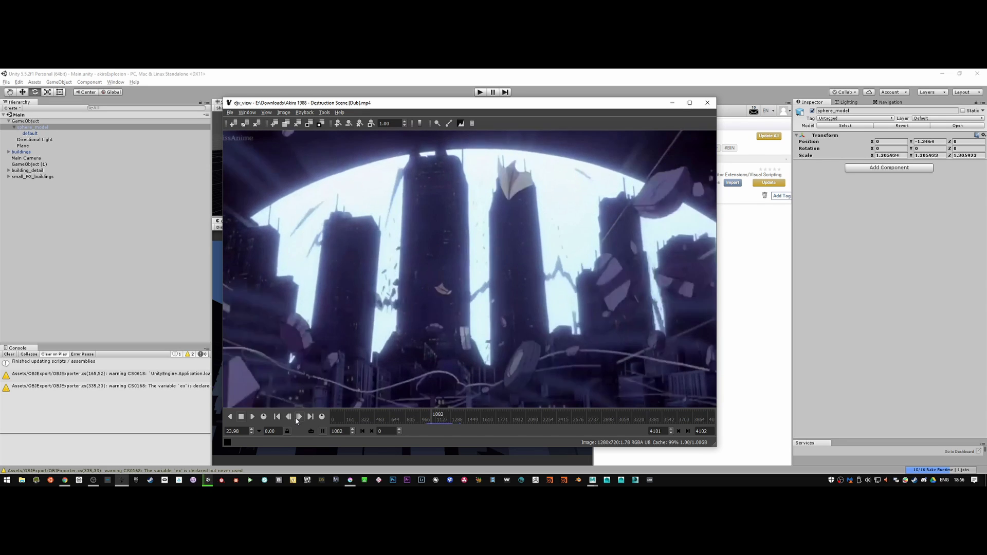
click(297, 420)
click(298, 420)
click(297, 420)
click(297, 419)
click(297, 420)
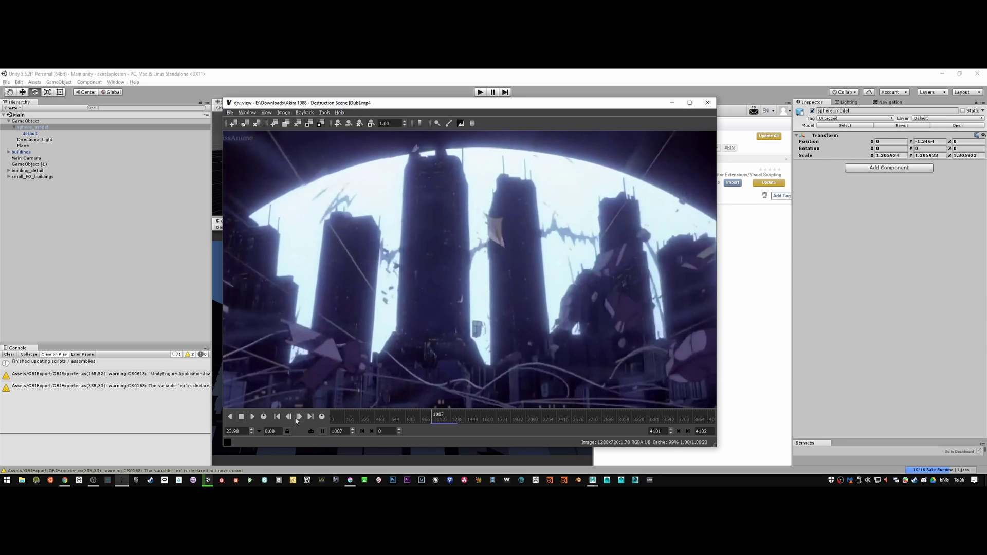
click(298, 420)
click(298, 420)
click(298, 419)
click(298, 420)
click(297, 420)
click(297, 419)
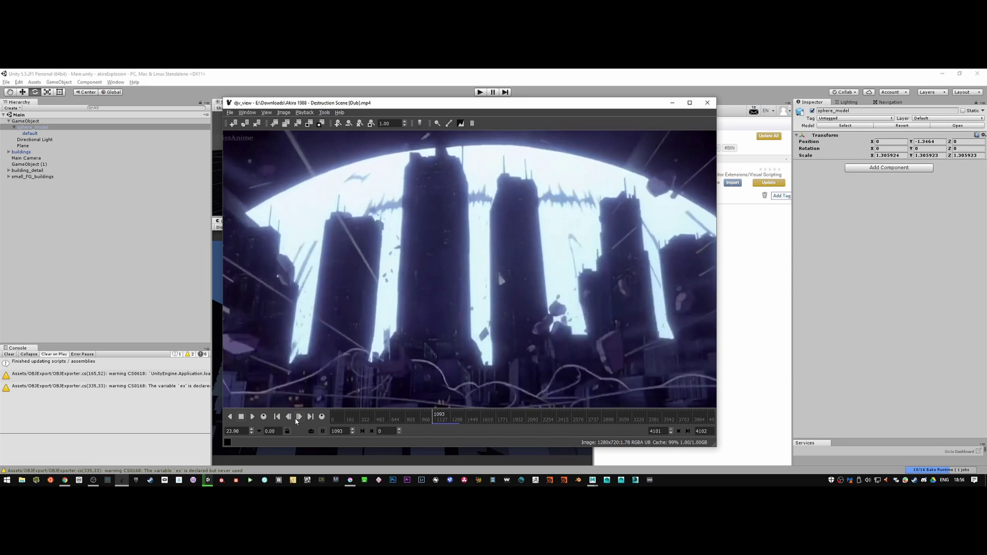
click(297, 419)
click(298, 420)
click(297, 420)
click(297, 419)
click(297, 420)
click(298, 420)
click(297, 420)
click(297, 419)
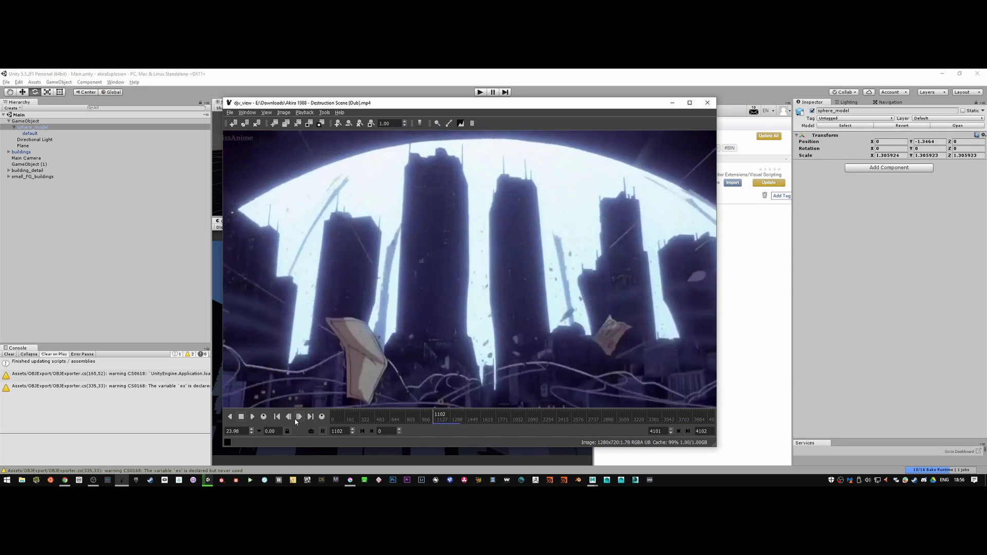
click(297, 420)
click(297, 419)
click(298, 419)
click(278, 418)
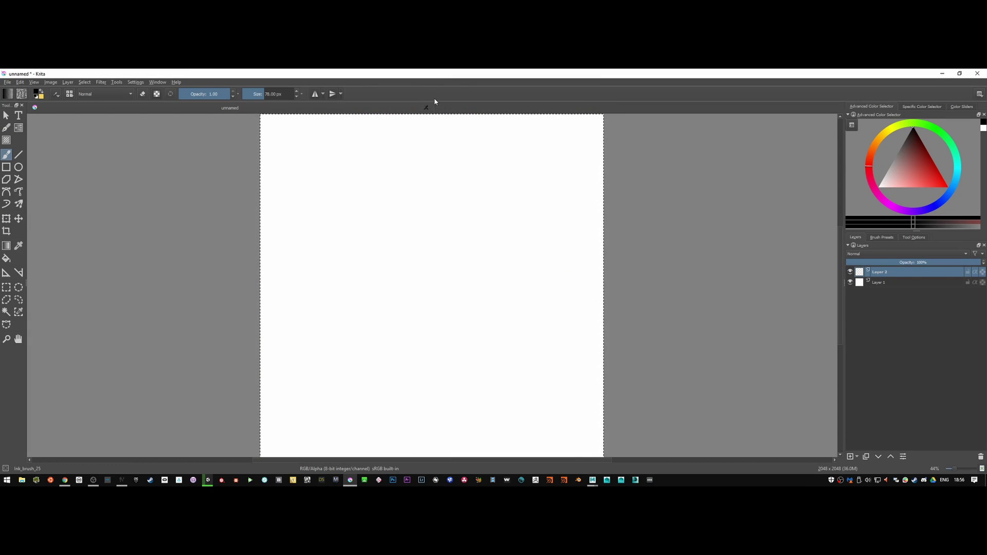
Step: Paste the copied reference film frame into the Krita document as a new layer
key(ctrl+v)
click(470, 307)
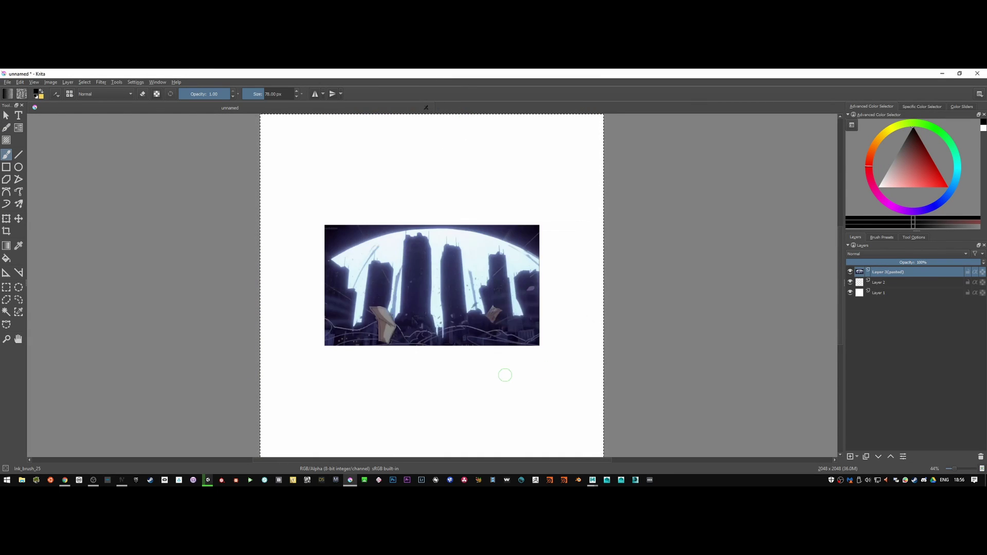
Step: Try to move and enlarge the pasted reference frame with the Transform tool to fill more of the canvas
key(ctrl+t)
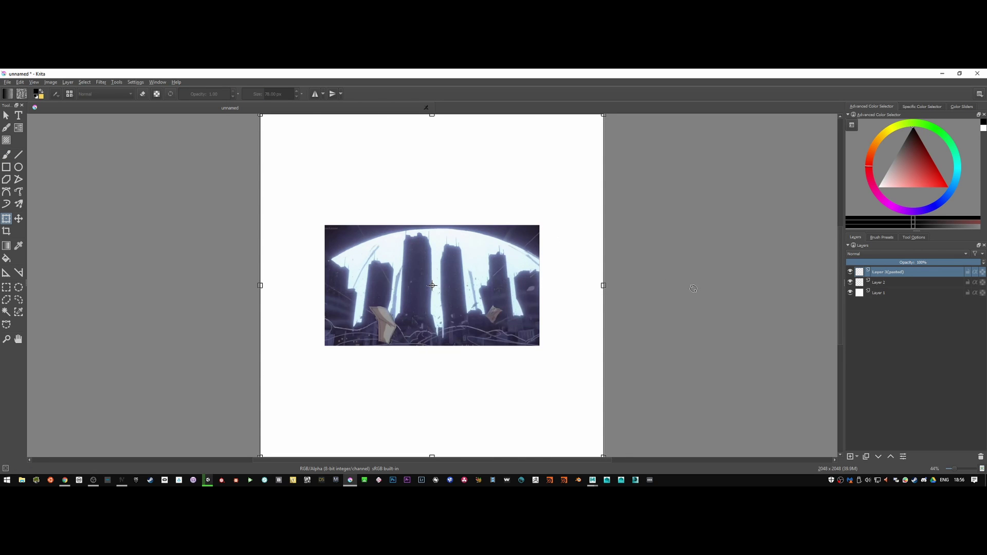
key(Return)
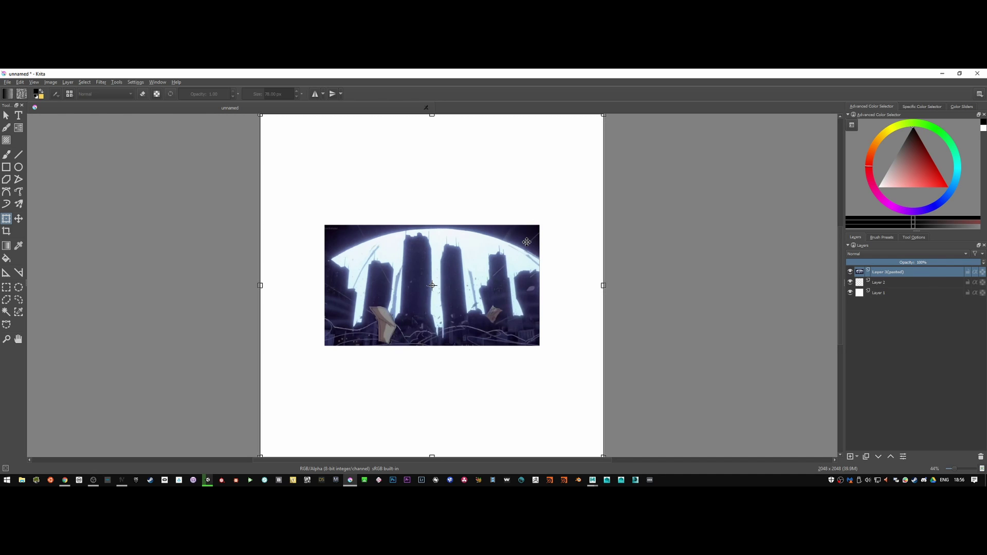
drag(527, 242, 492, 287)
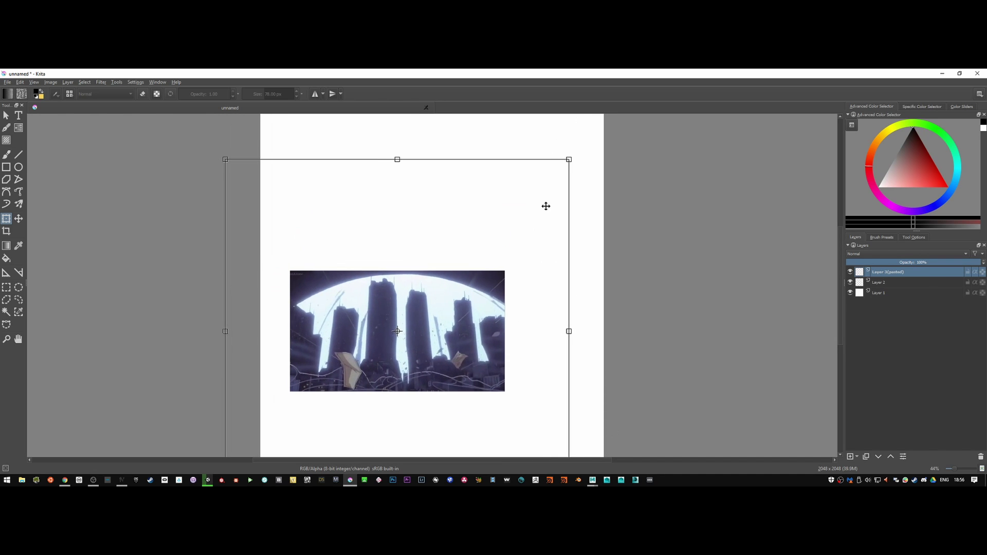
drag(568, 159, 691, 123)
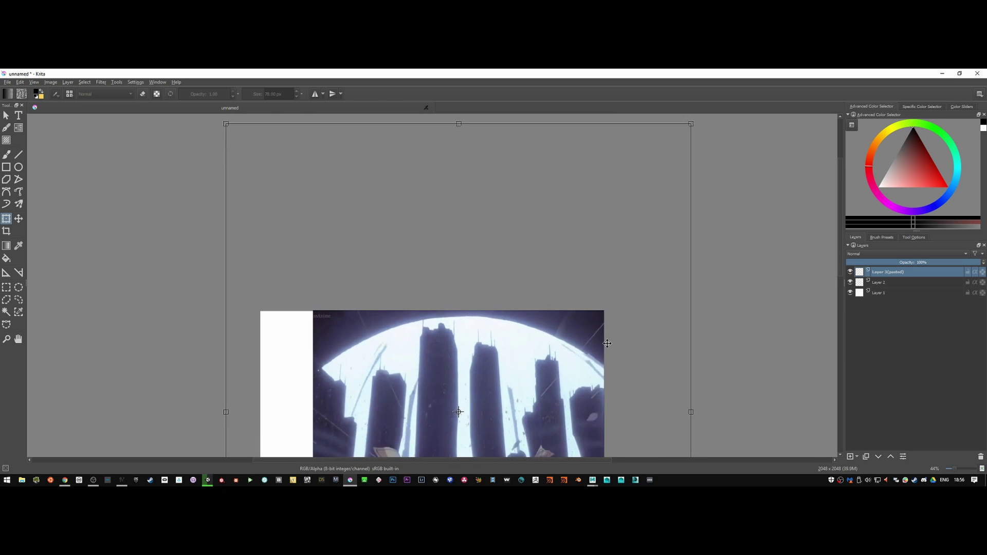
middle_drag(618, 337, 637, 167)
middle_drag(397, 406, 409, 266)
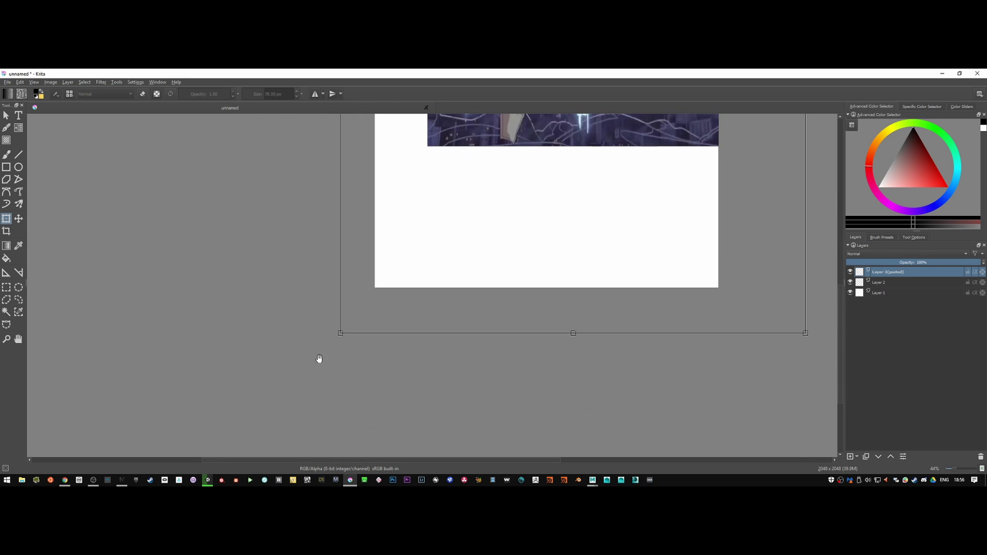
drag(339, 334, 276, 407)
middle_drag(640, 183, 598, 206)
key(Return)
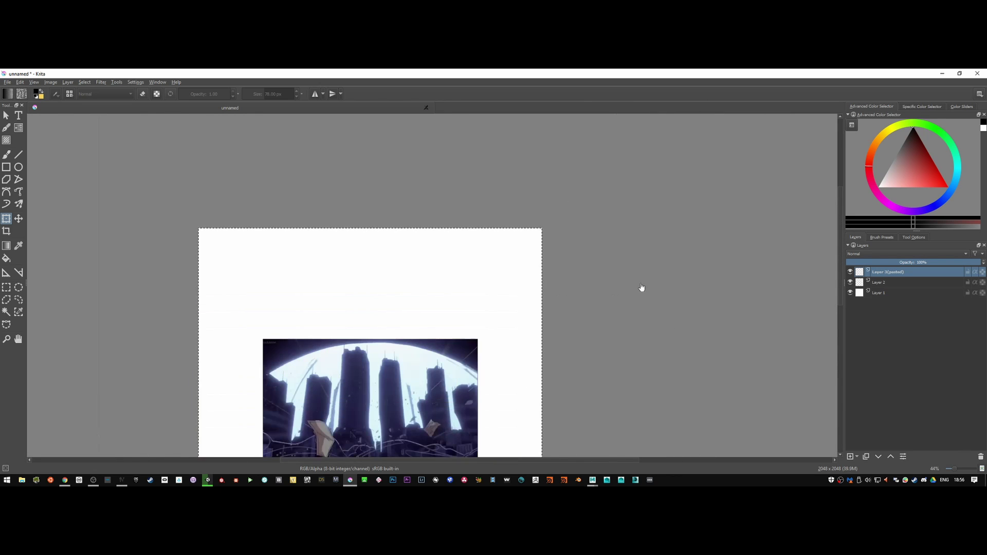
click(877, 272)
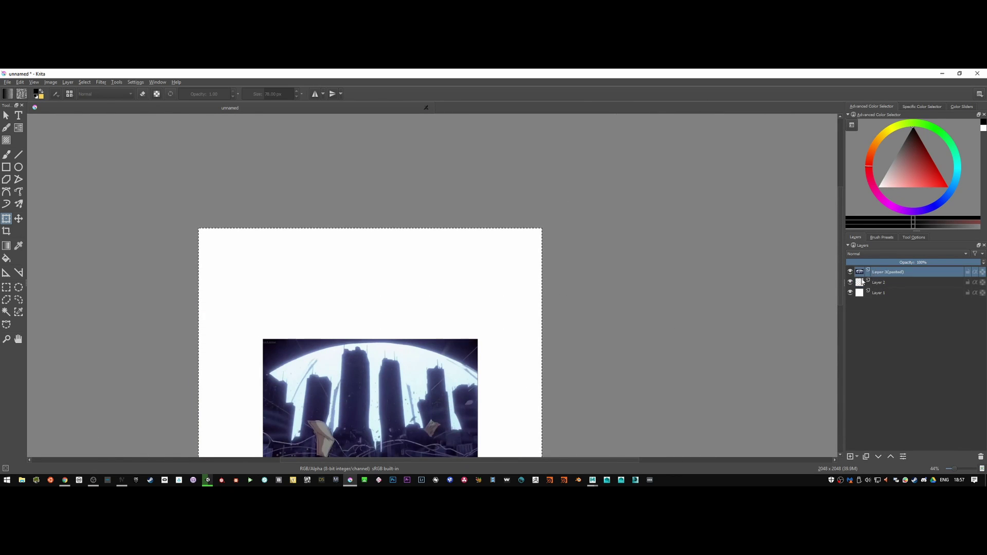
click(94, 83)
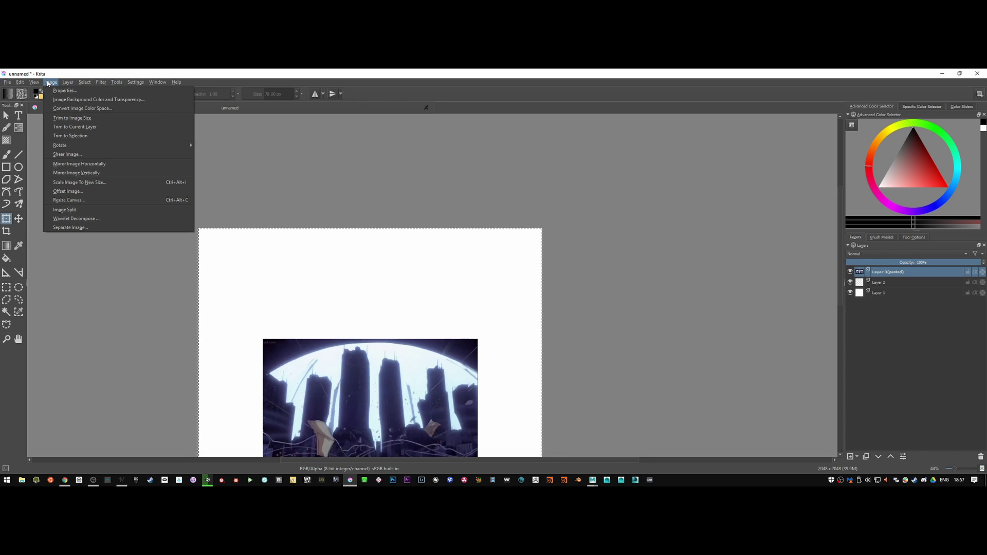
click(365, 423)
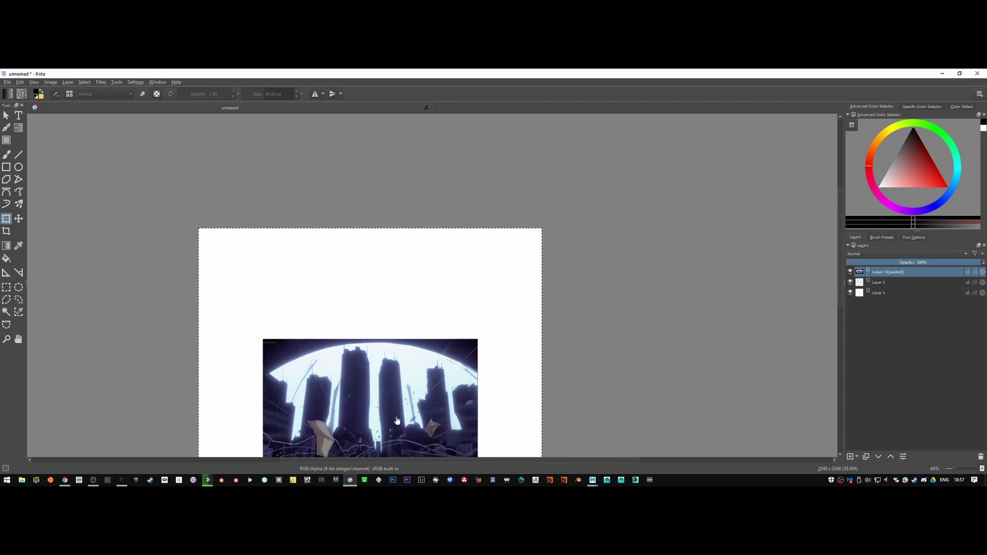
Step: Clear the selection and stretch the pasted reference frame with the Transform tool to span the canvas's full width from its upper edge
click(77, 82)
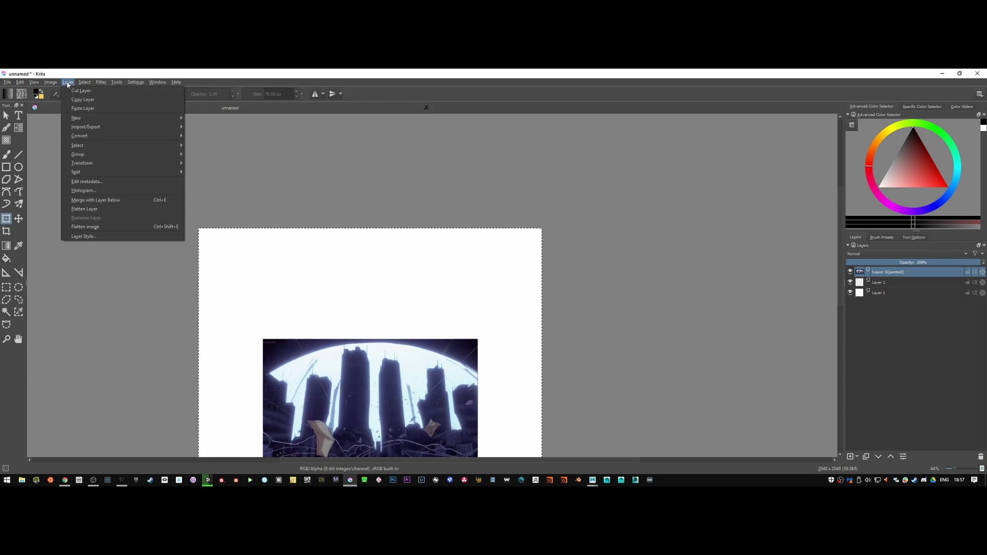
click(209, 231)
click(85, 82)
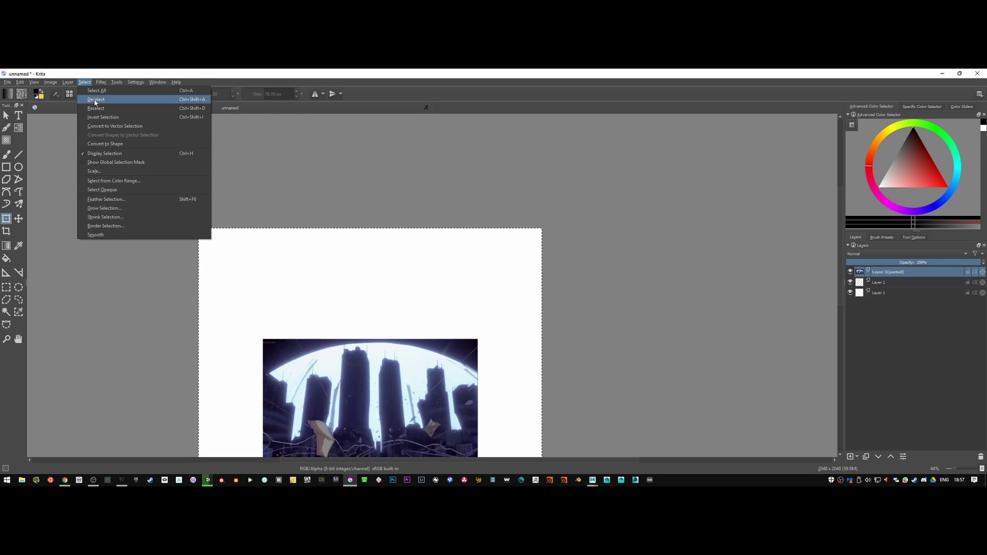
click(95, 100)
middle_drag(456, 366, 492, 264)
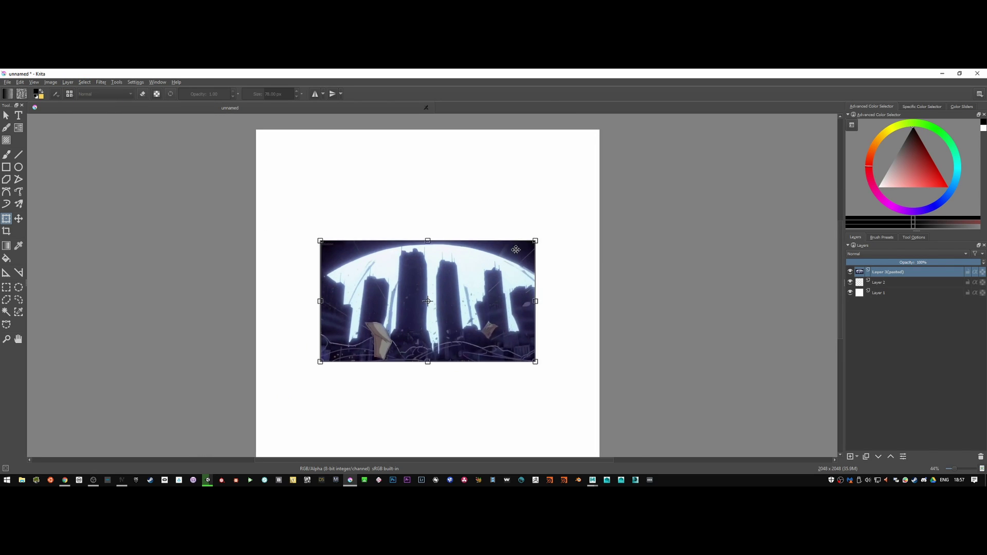
drag(537, 239, 598, 133)
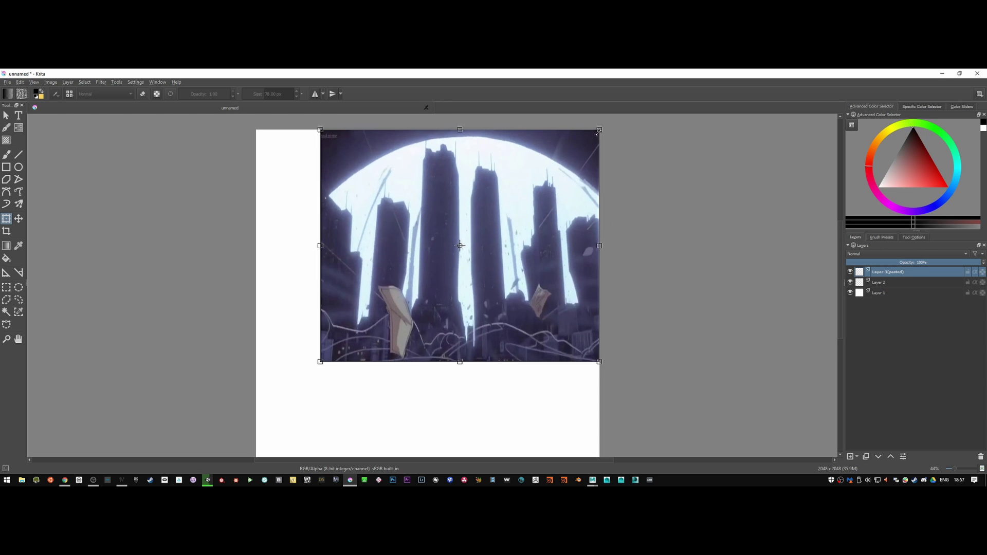
drag(324, 358, 255, 348)
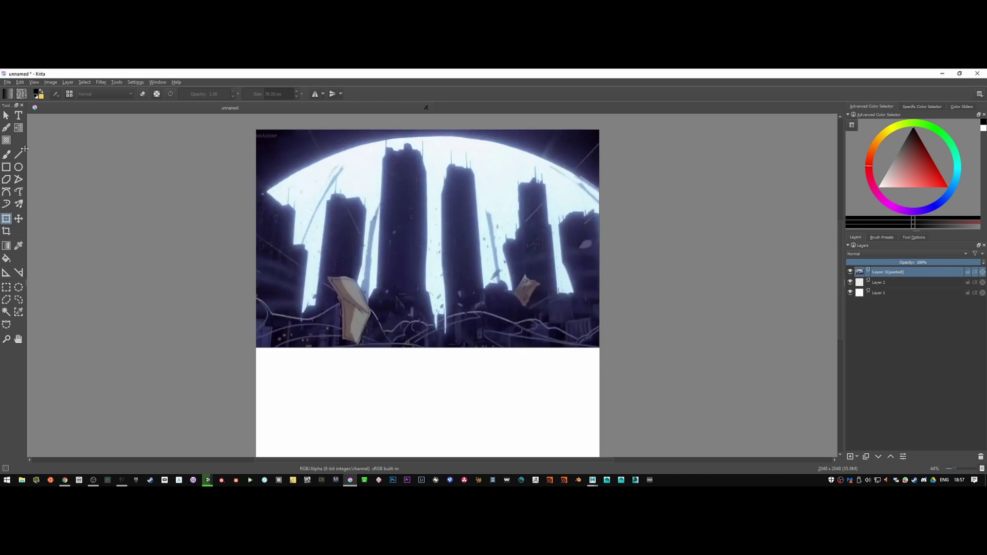
Step: Trace the three light streaks on the dome with polygonal selections, extending them down to the frame's lower edge
click(7, 302)
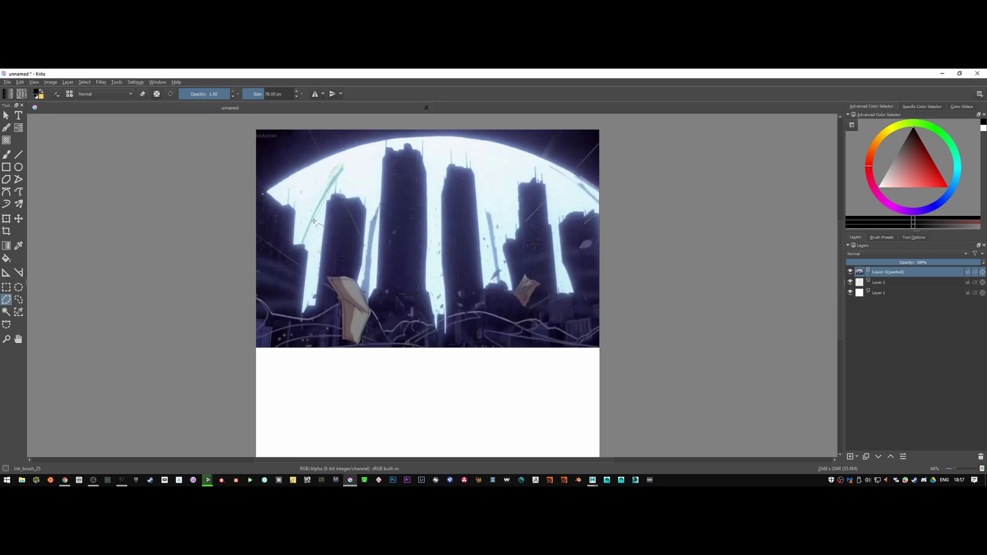
click(282, 303)
mouse_move(367, 312)
mouse_down()
mouse_move(364, 353)
mouse_move(351, 321)
mouse_up()
mouse_move(495, 297)
mouse_down()
mouse_move(493, 334)
mouse_move(506, 348)
mouse_move(501, 298)
mouse_up()
click(486, 210)
Step: Fill the selected streaks with black on a new layer and hide the pasted reference layer
click(851, 457)
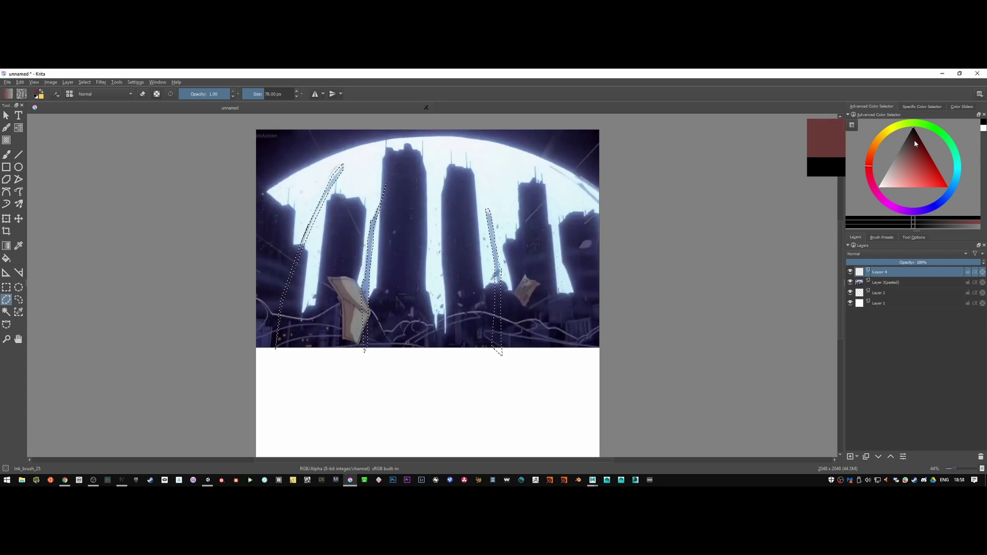
click(7, 259)
click(373, 255)
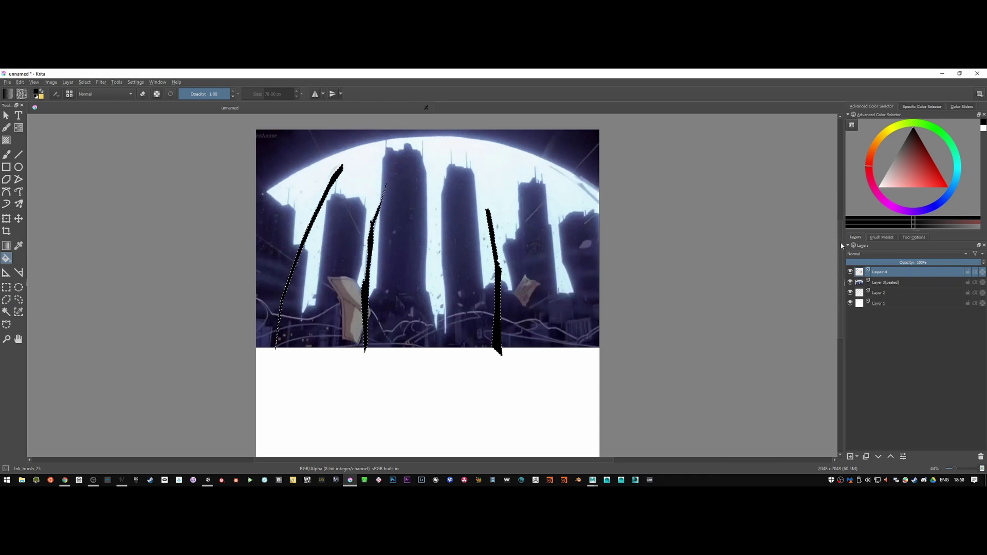
click(851, 283)
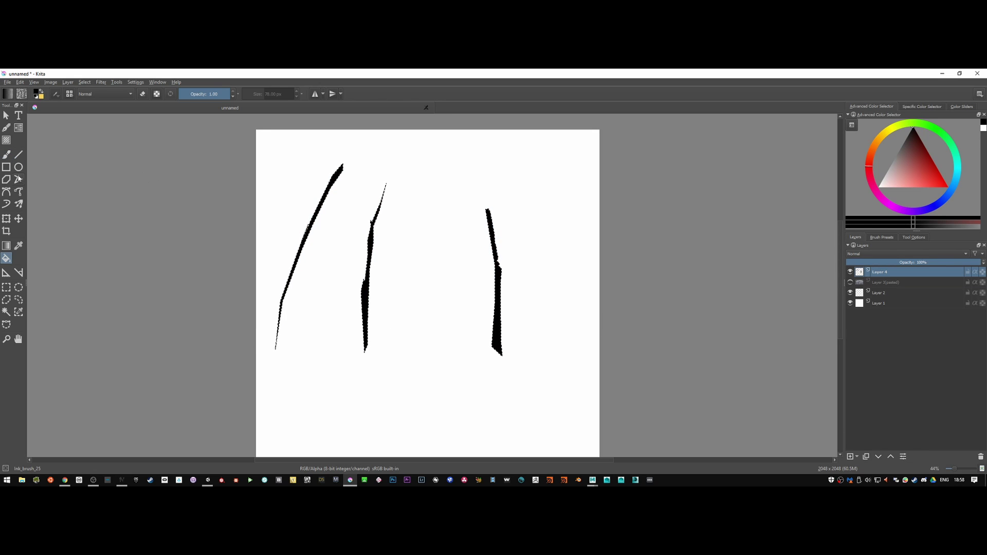
Step: Select the leftmost black streak and rotate and distort it with the Transform tool until it stands nearly upright
click(7, 288)
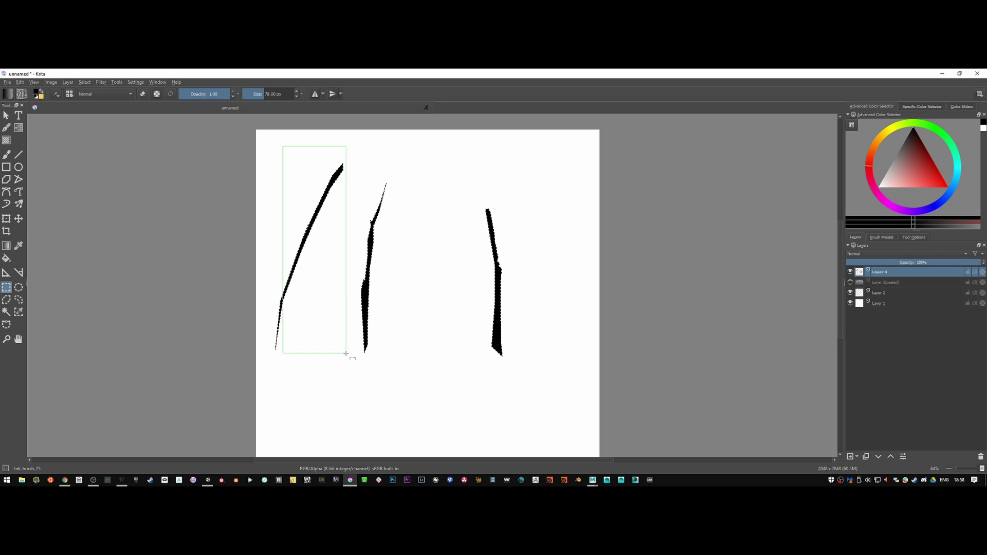
mouse_move(229, 140)
mouse_down()
mouse_move(352, 308)
mouse_move(351, 366)
mouse_up()
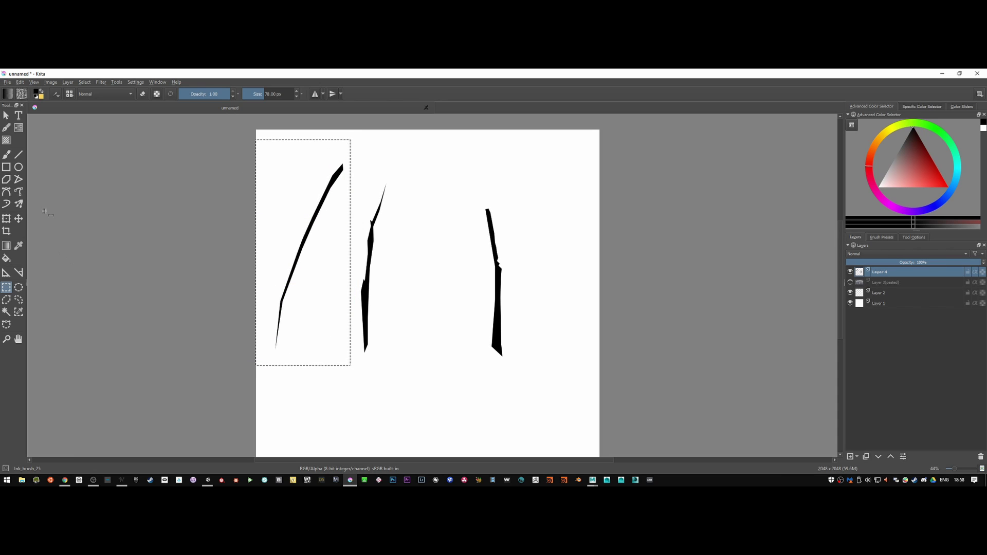
key(ctrl+t)
drag(384, 205, 379, 171)
drag(335, 331, 328, 352)
drag(379, 370, 366, 363)
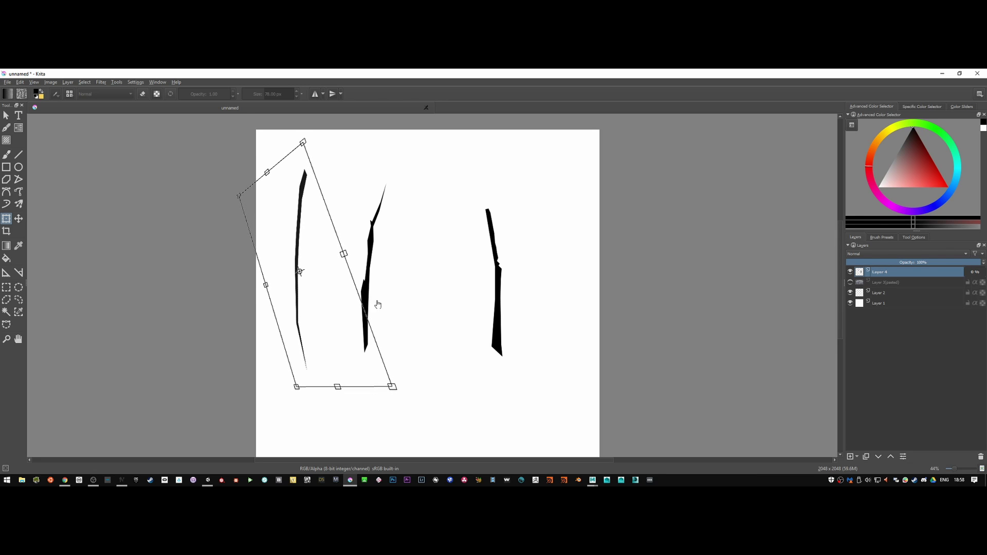
key(Return)
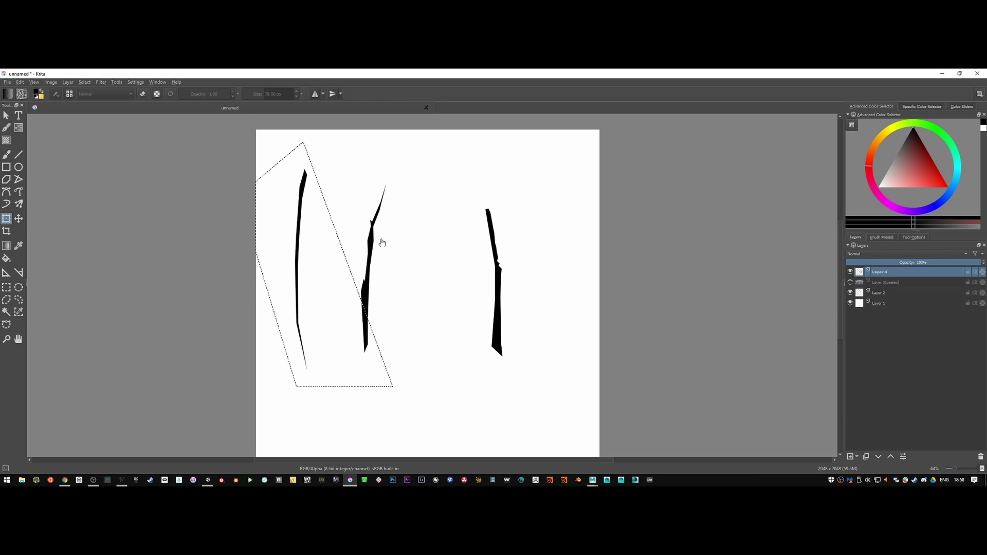
Step: Select the middle streak and skew and lengthen it into a more upright shape between the other two streaks
click(6, 287)
drag(410, 169, 338, 365)
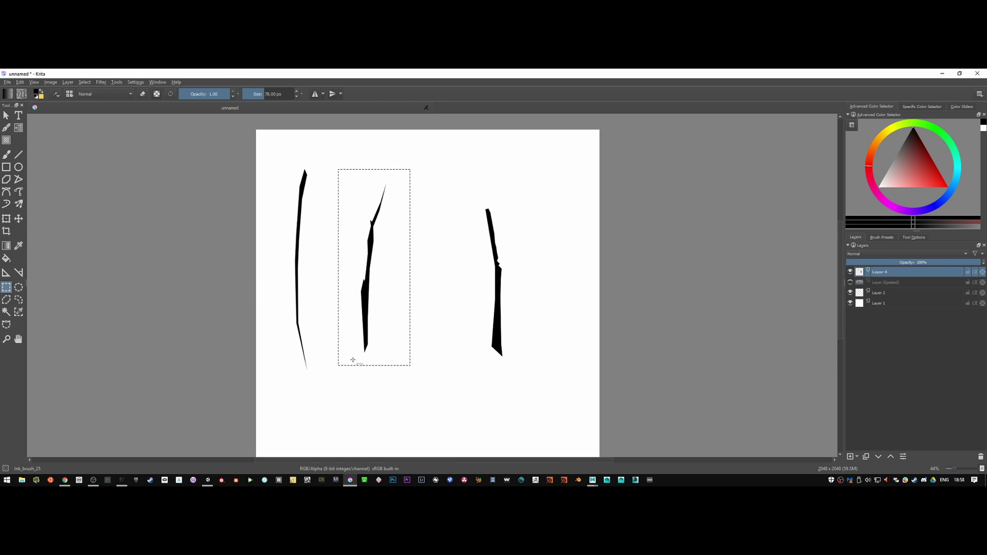
key(ctrl+t)
mouse_move(410, 169)
mouse_down()
mouse_move(403, 158)
mouse_move(410, 171)
mouse_up()
drag(337, 170, 349, 169)
drag(384, 243, 389, 254)
drag(392, 376, 397, 415)
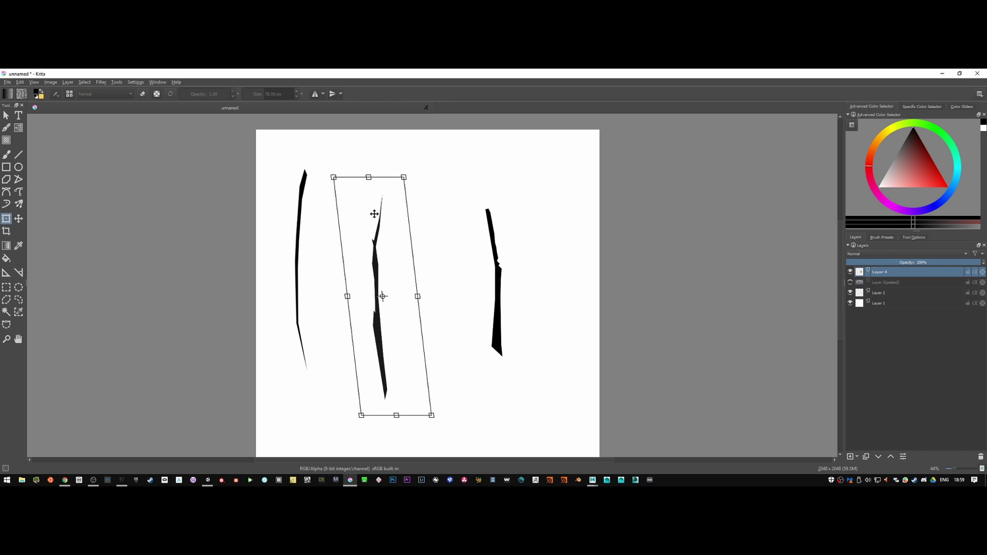
mouse_move(369, 177)
mouse_down()
mouse_move(366, 134)
mouse_move(365, 163)
mouse_up()
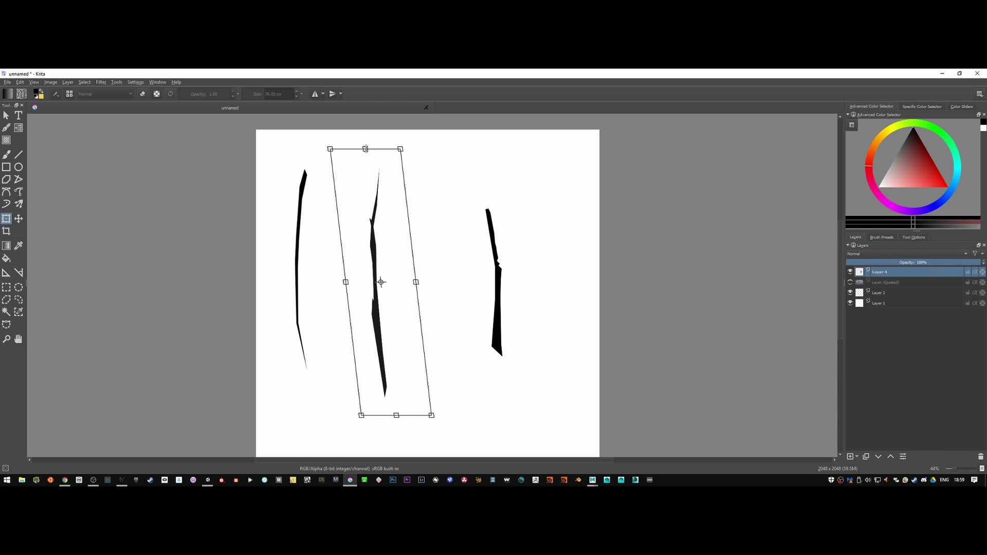
drag(371, 234, 372, 259)
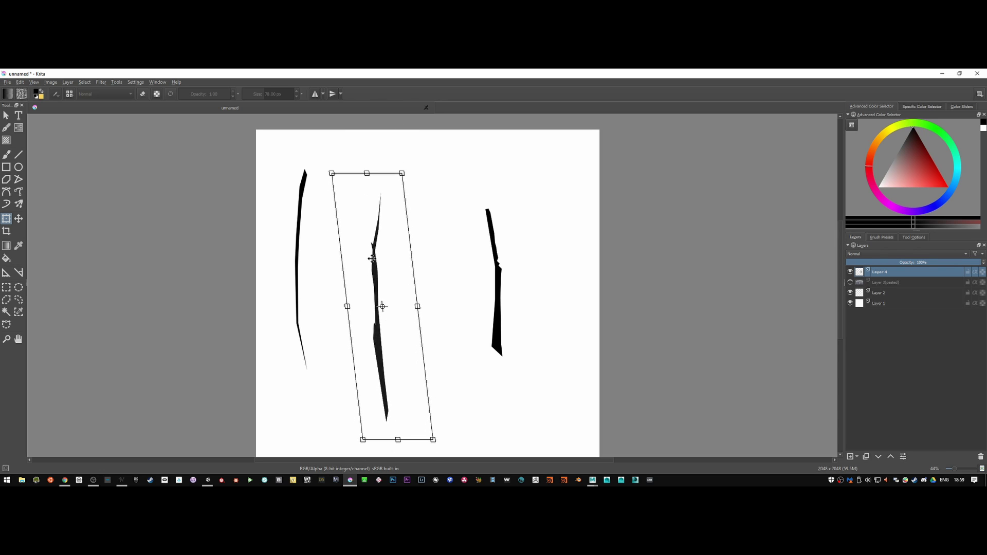
key(Return)
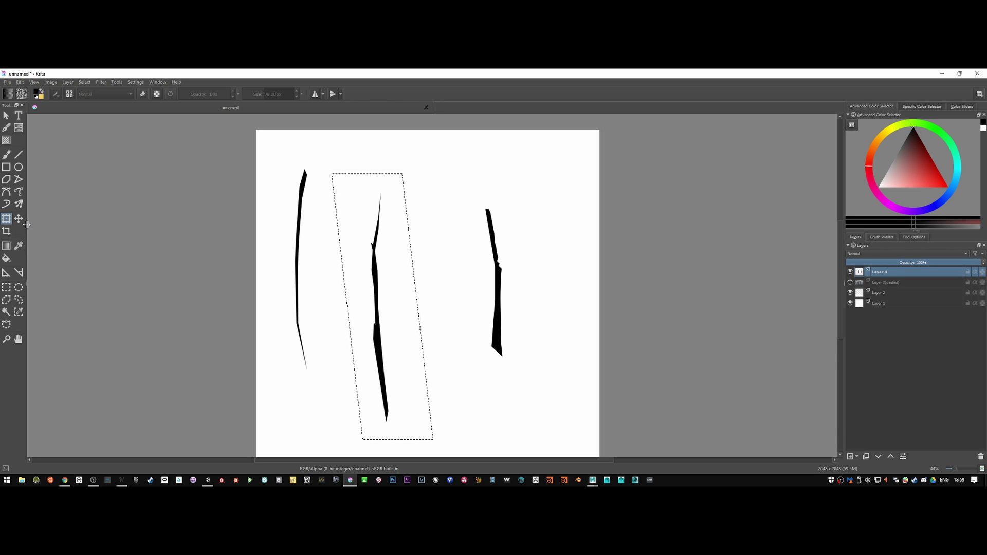
Step: Select the rightmost streak, rotate it slightly clockwise and move it closer to the middle streak
click(7, 287)
drag(471, 179, 526, 409)
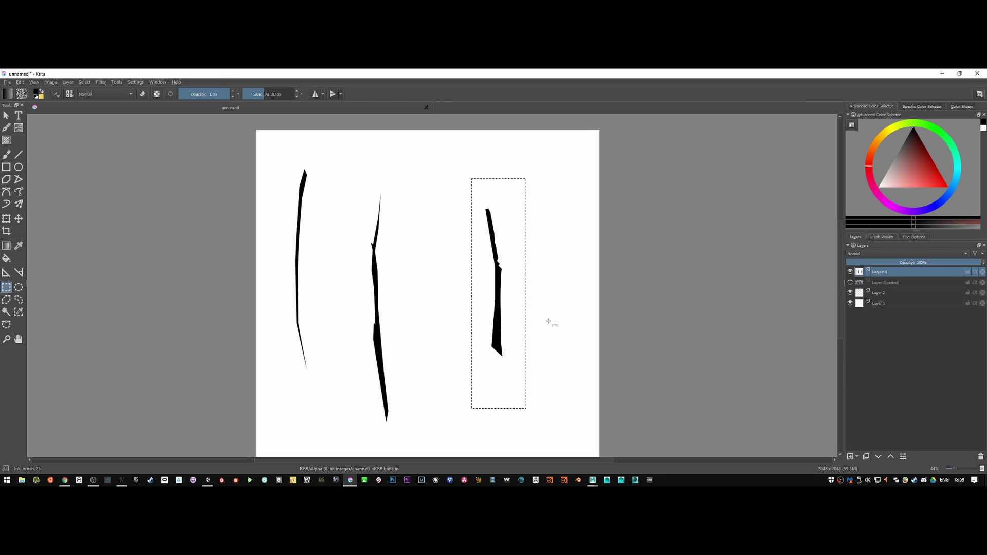
key(ctrl+t)
mouse_move(525, 252)
mouse_down()
mouse_move(535, 240)
mouse_move(533, 257)
mouse_move(459, 233)
mouse_up()
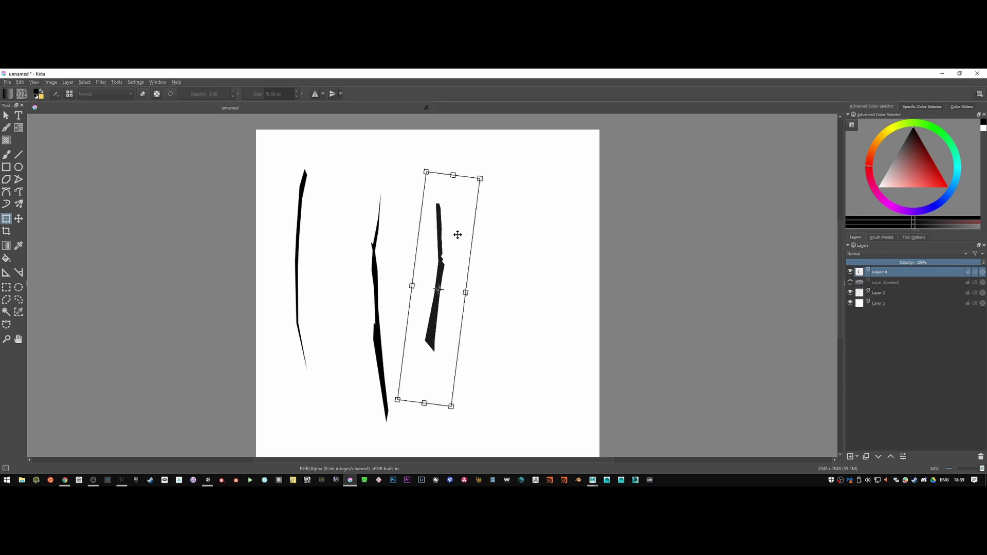
key(Return)
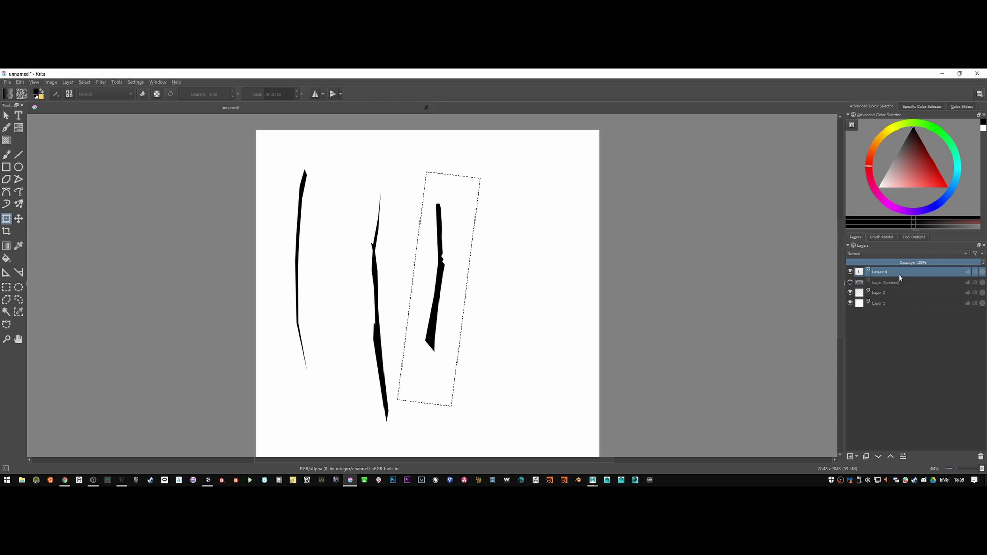
Step: Duplicate the streak layer and place a scaled-down copy of its three streaks to the right of the originals
click(866, 457)
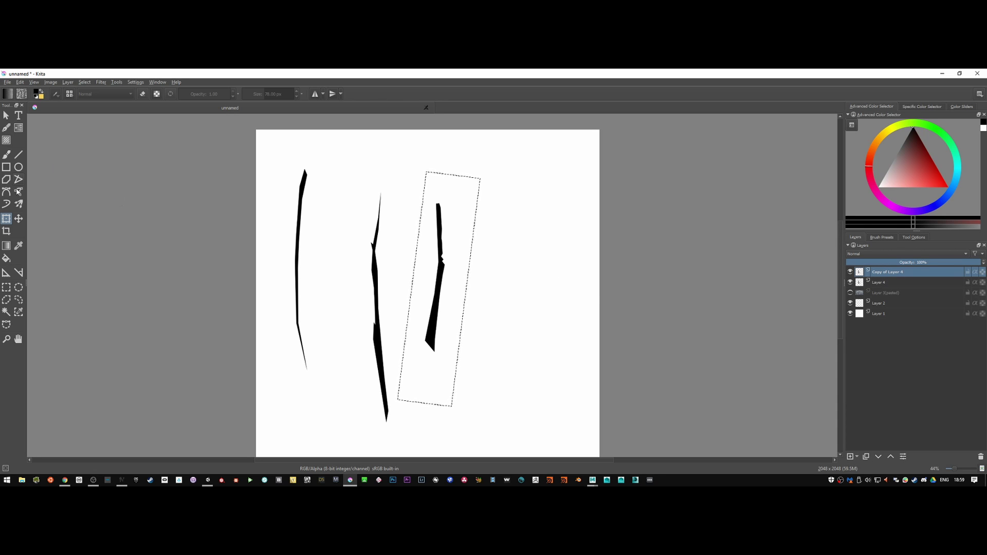
click(6, 287)
drag(249, 150, 508, 393)
key(ctrl+t)
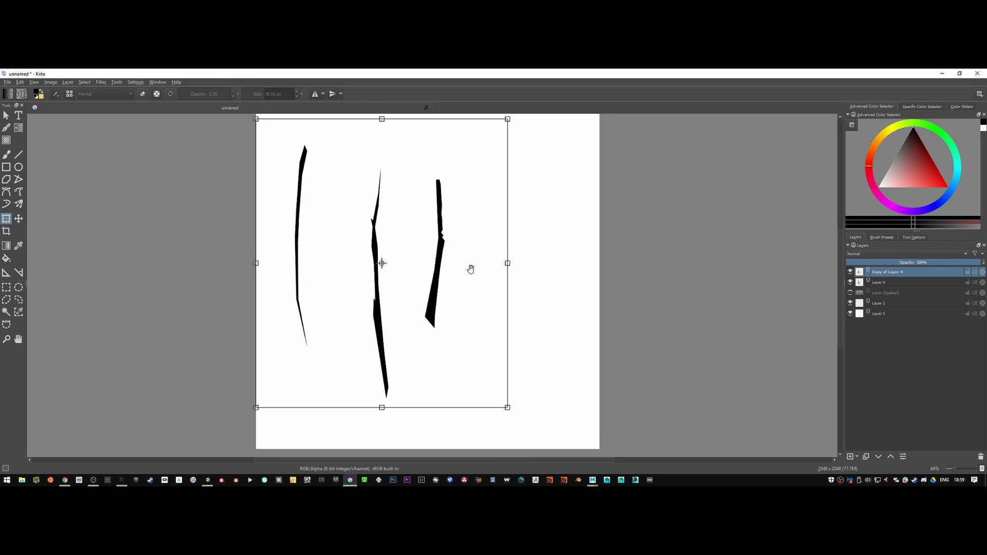
middle_drag(471, 269, 465, 310)
mouse_move(250, 159)
mouse_down()
mouse_move(312, 223)
mouse_move(390, 243)
mouse_move(346, 222)
mouse_move(369, 223)
mouse_up()
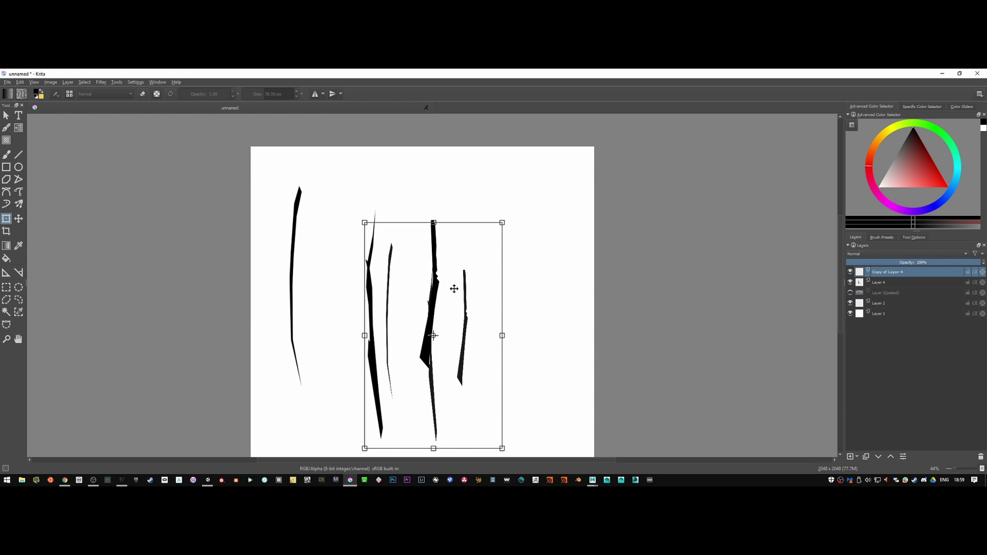
drag(451, 287, 530, 238)
drag(579, 171, 574, 161)
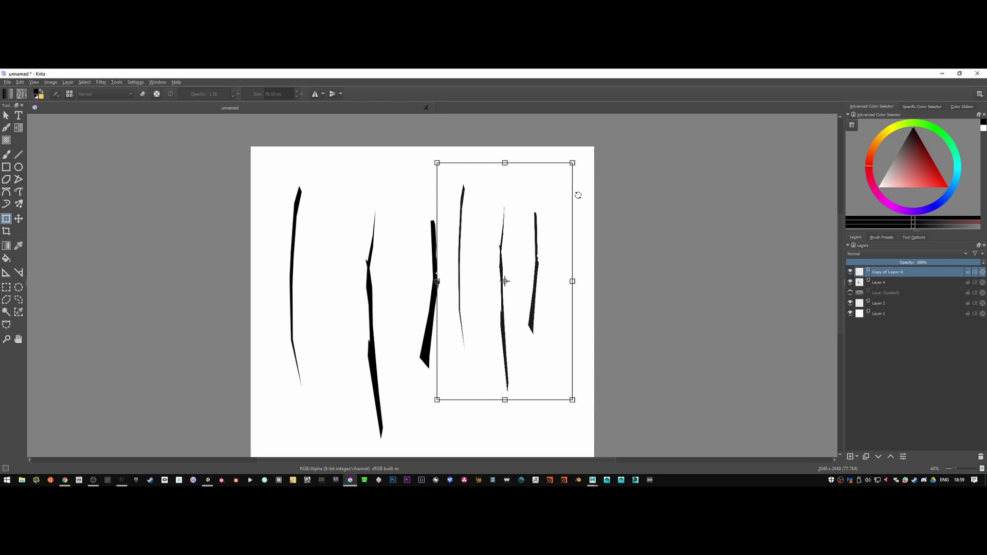
Step: Shear the duplicated streaks vertically so they step upward to the right, and shift them closer to the originals
mouse_move(571, 199)
mouse_down()
mouse_move(573, 288)
mouse_move(570, 170)
mouse_move(557, 104)
mouse_move(571, 149)
mouse_up()
middle_drag(487, 410, 482, 238)
mouse_move(481, 238)
mouse_down()
mouse_move(502, 280)
mouse_move(460, 275)
mouse_up()
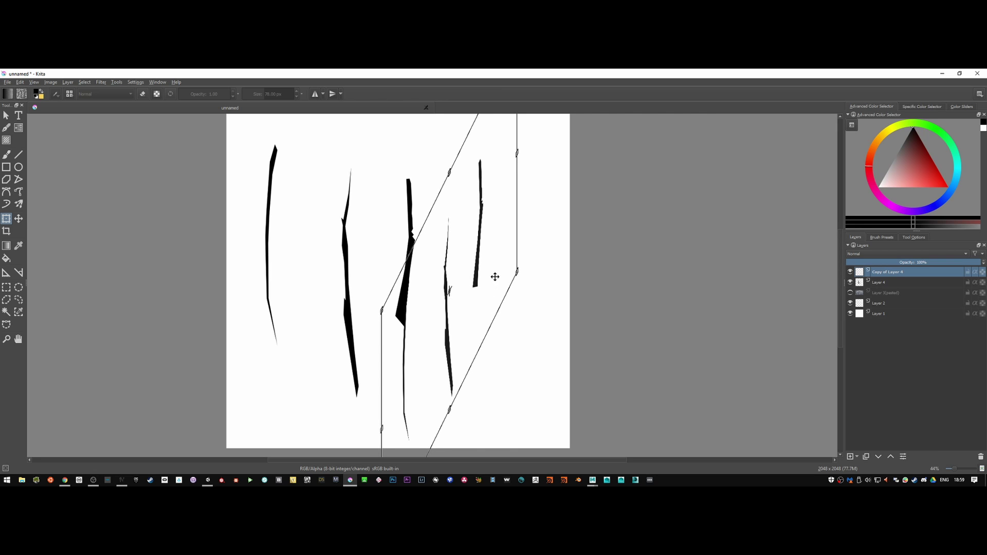
key(Return)
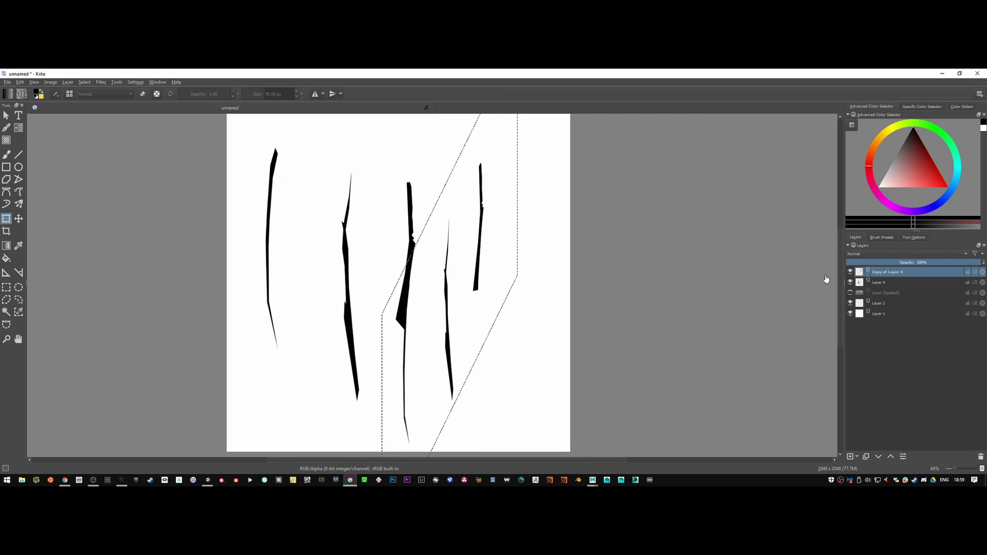
Step: Merge the duplicated streaks into Layer 4 and clear the selection
key(ctrl+e)
click(68, 82)
click(84, 83)
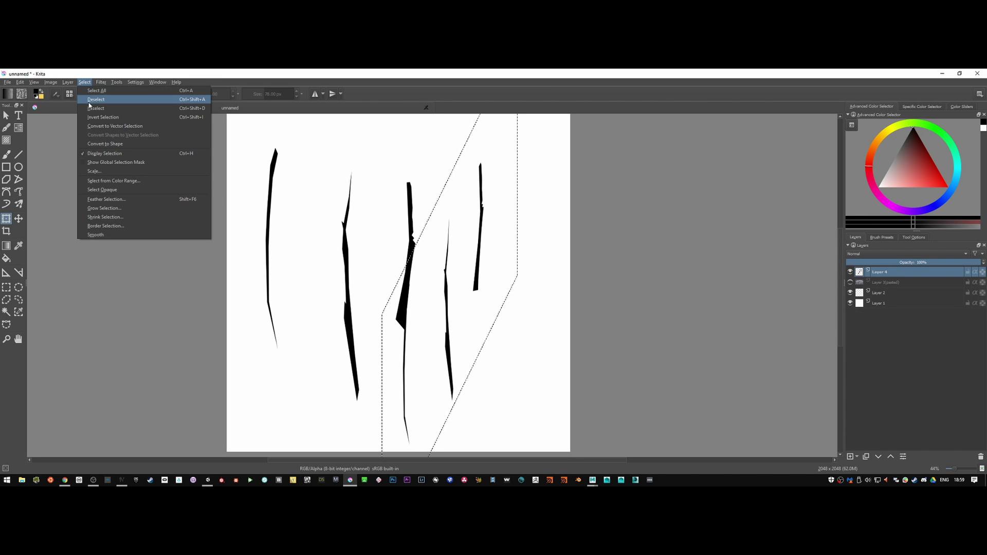
click(88, 99)
scroll(448, 284, down, 1)
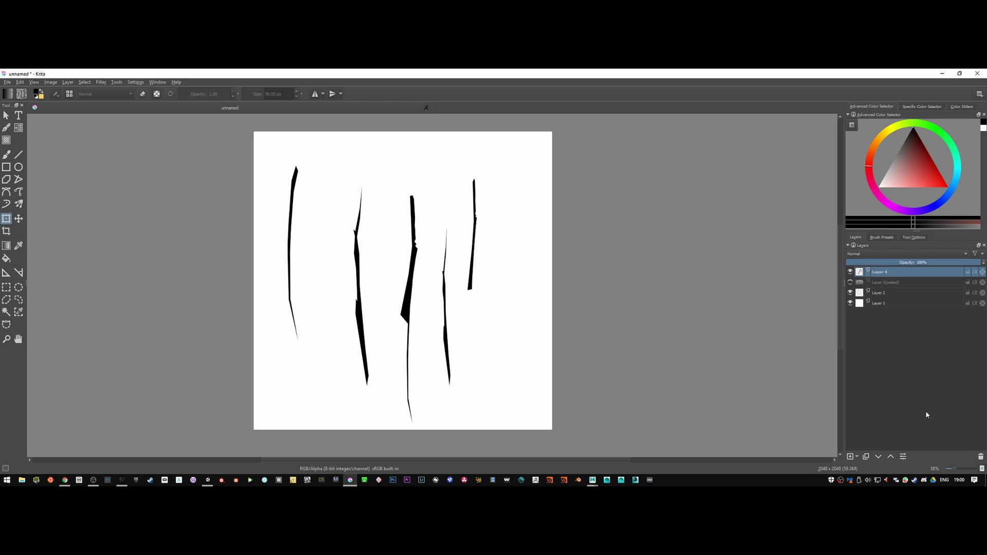
Step: Fill the canvas's right side with a narrowed, upside-down duplicate of the streak layer, merged into Layer 4
click(865, 458)
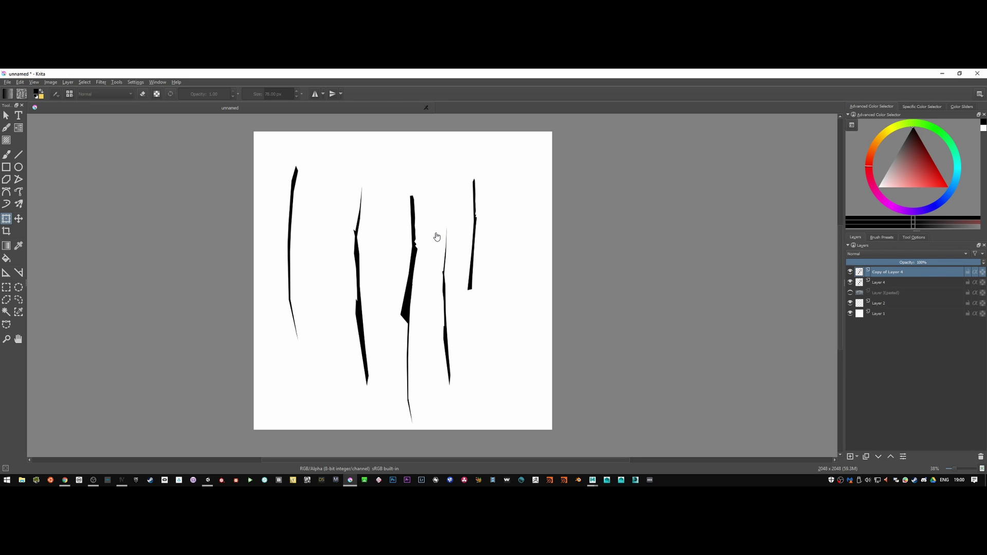
mouse_move(417, 233)
mouse_down()
mouse_move(586, 225)
mouse_move(623, 235)
mouse_up()
drag(620, 444, 582, 181)
mouse_move(554, 294)
mouse_down()
mouse_move(511, 286)
mouse_move(501, 377)
mouse_up()
drag(502, 376, 560, 279)
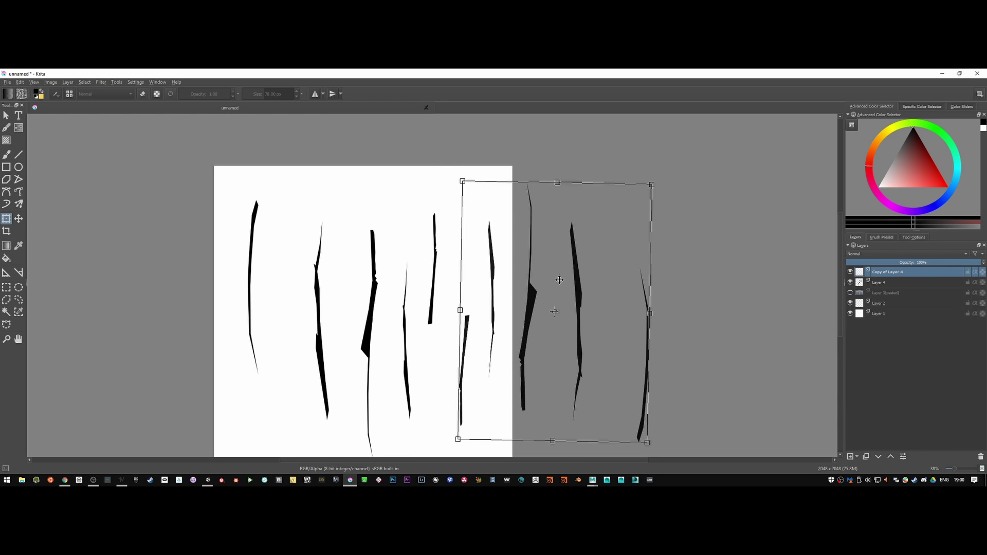
drag(559, 280, 559, 281)
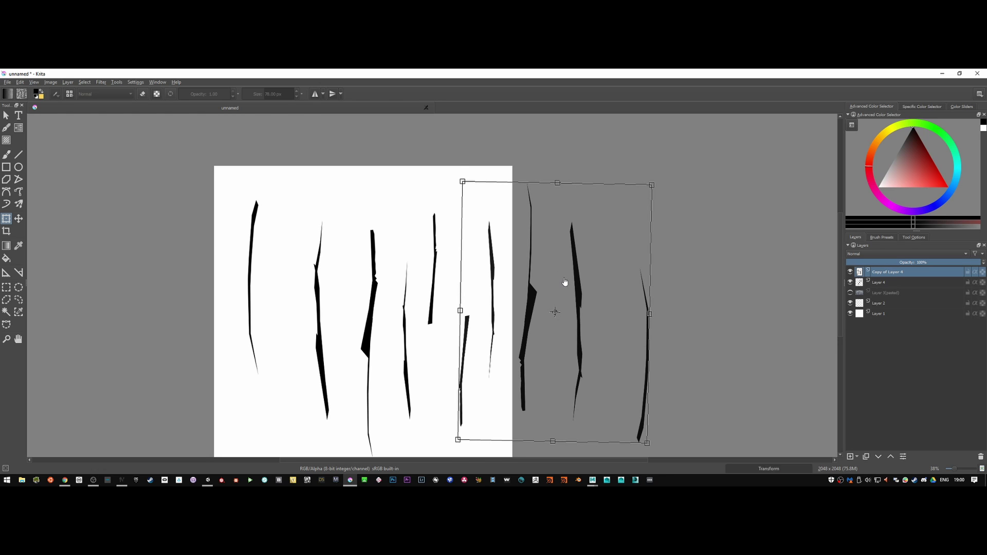
key(Return)
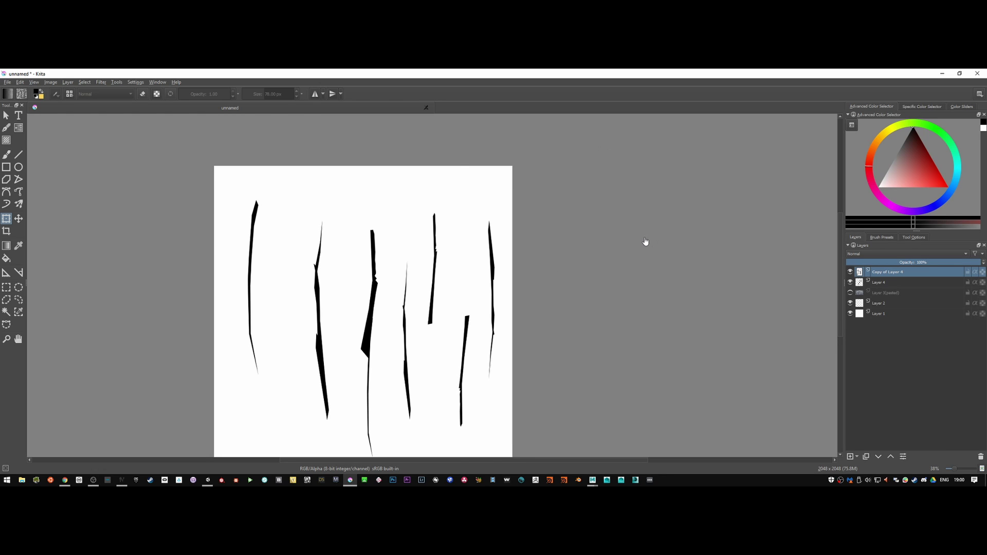
key(ctrl+e)
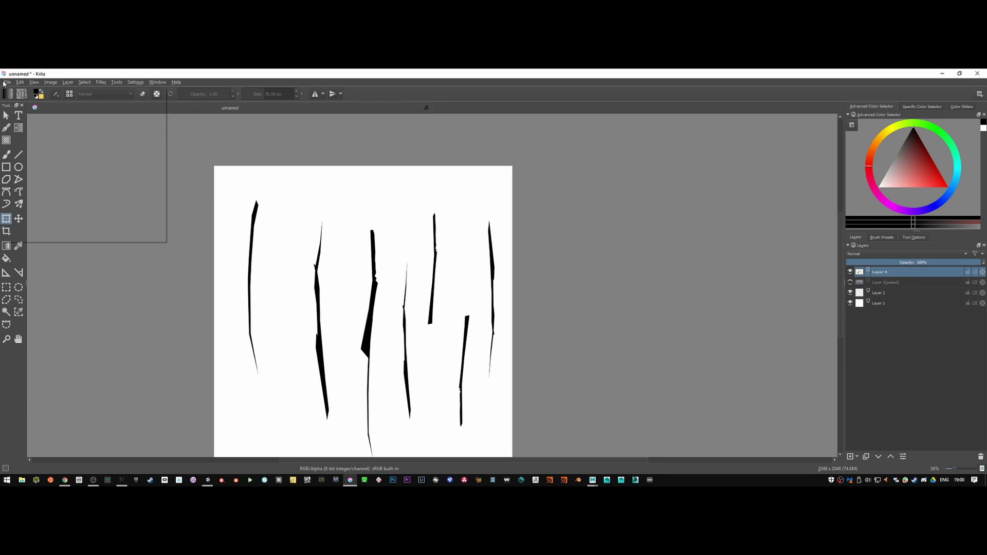
Step: Start saving the streak drawing and browse to the akiraExplosion project's Assets folder under working/rtclassics/akira/unity on drive D
click(5, 83)
click(28, 129)
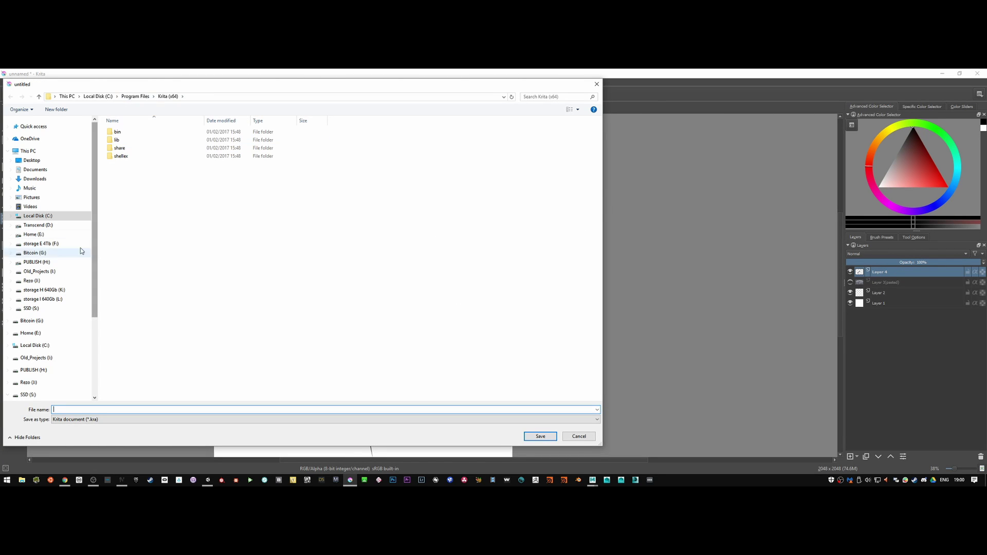
click(37, 225)
double_click(124, 140)
click(123, 221)
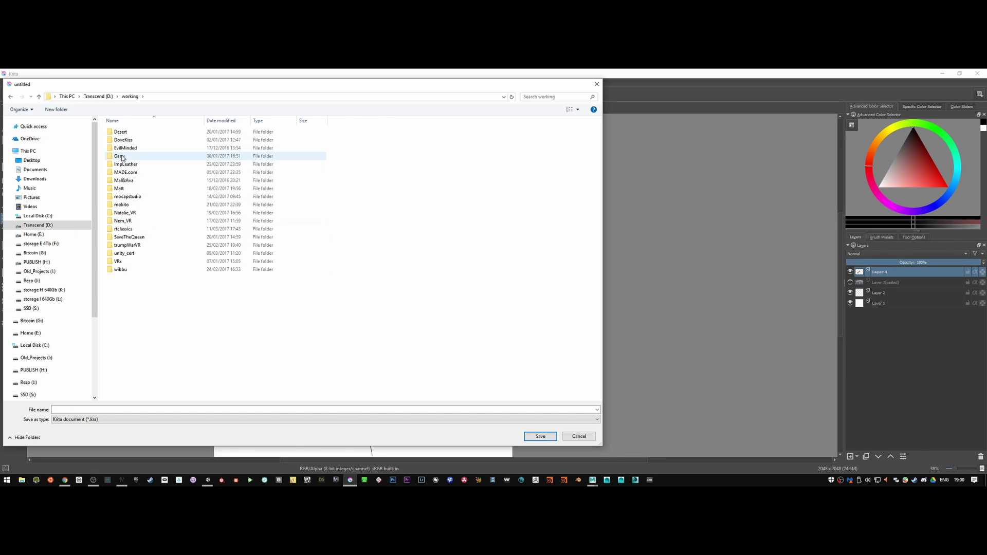
double_click(124, 229)
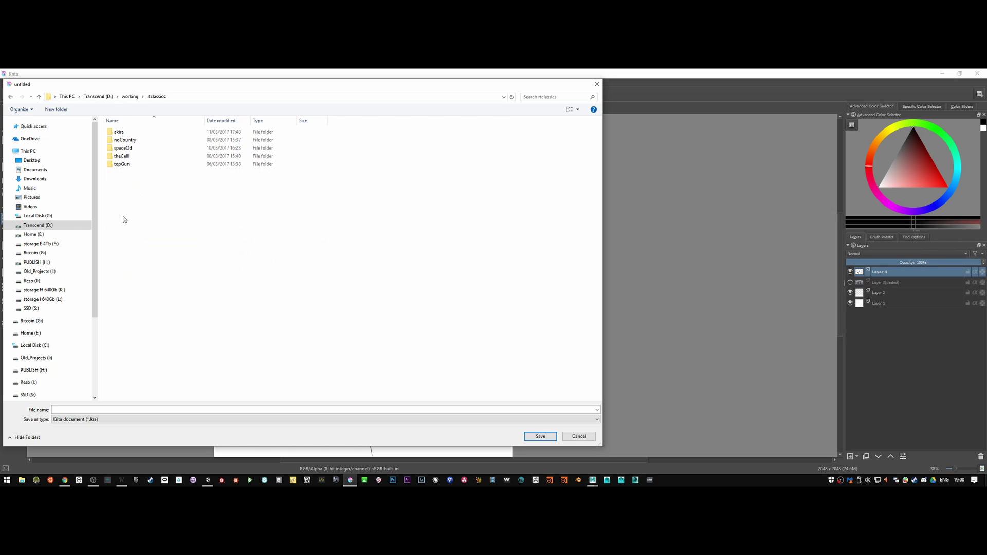
double_click(123, 132)
double_click(122, 134)
click(124, 134)
double_click(124, 133)
double_click(123, 132)
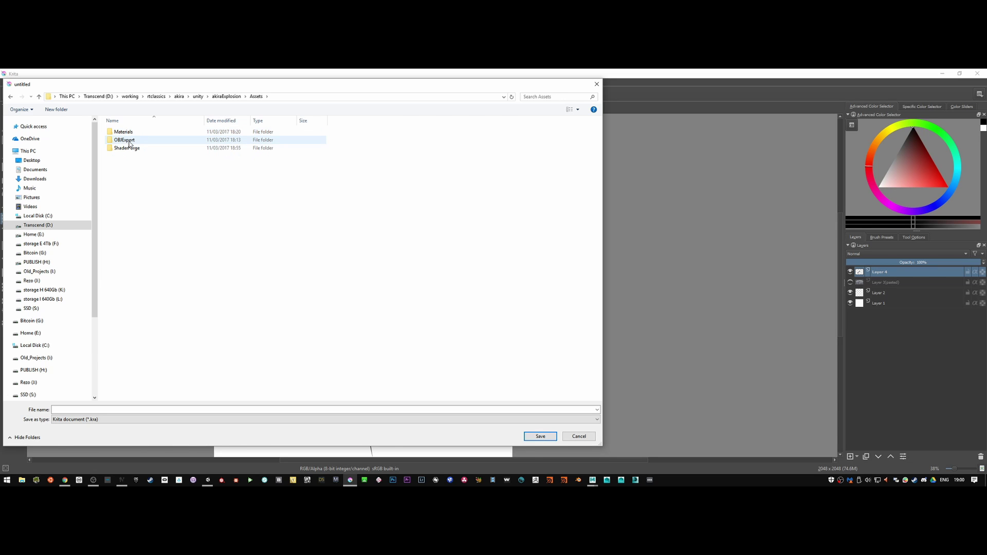
Step: Save the streak drawing as a JPEG image named sphere_texture
click(114, 420)
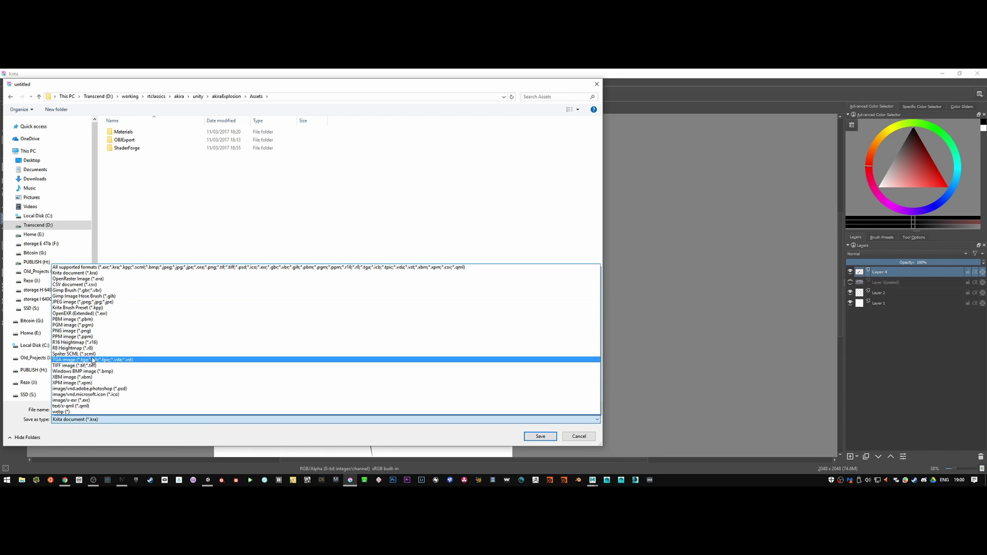
click(91, 304)
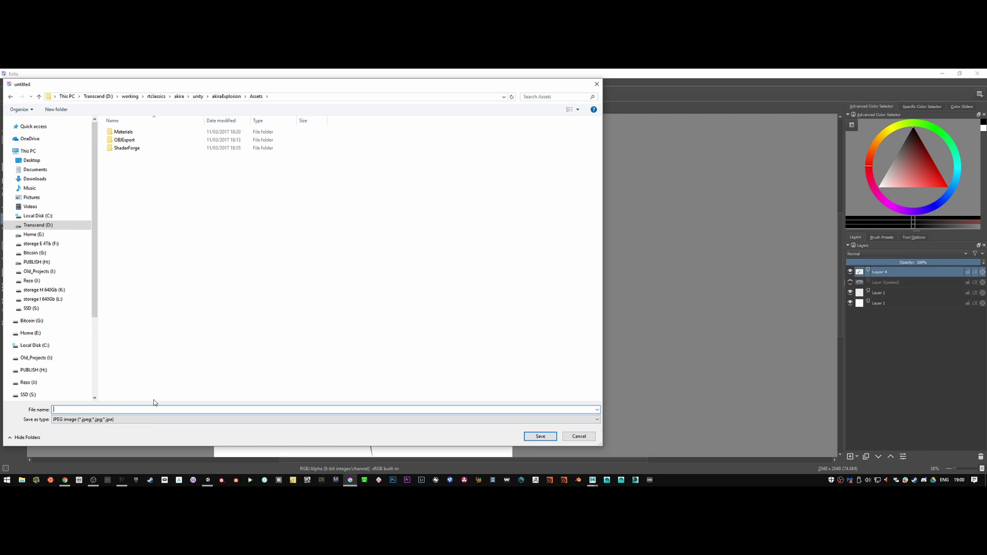
text(spher)
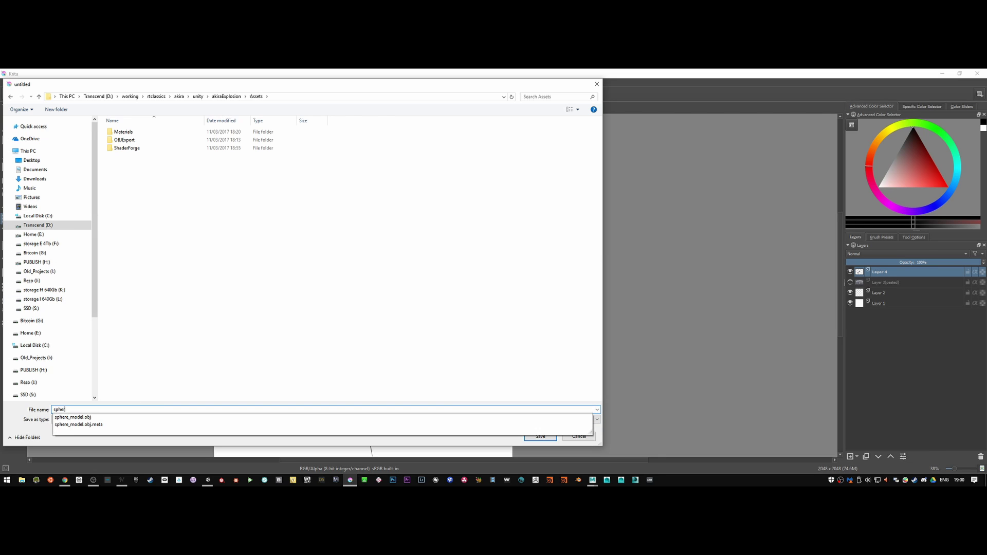
text(e_texture)
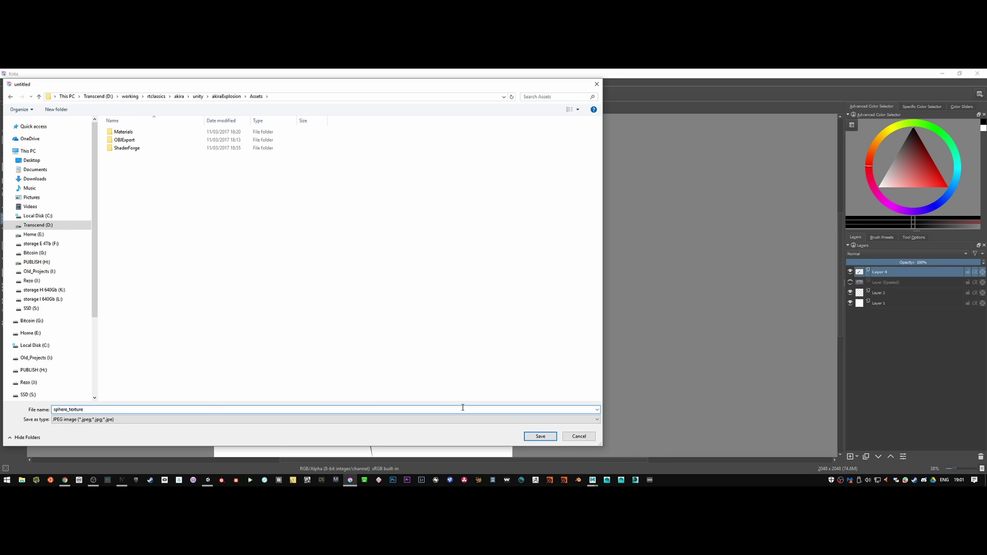
click(540, 437)
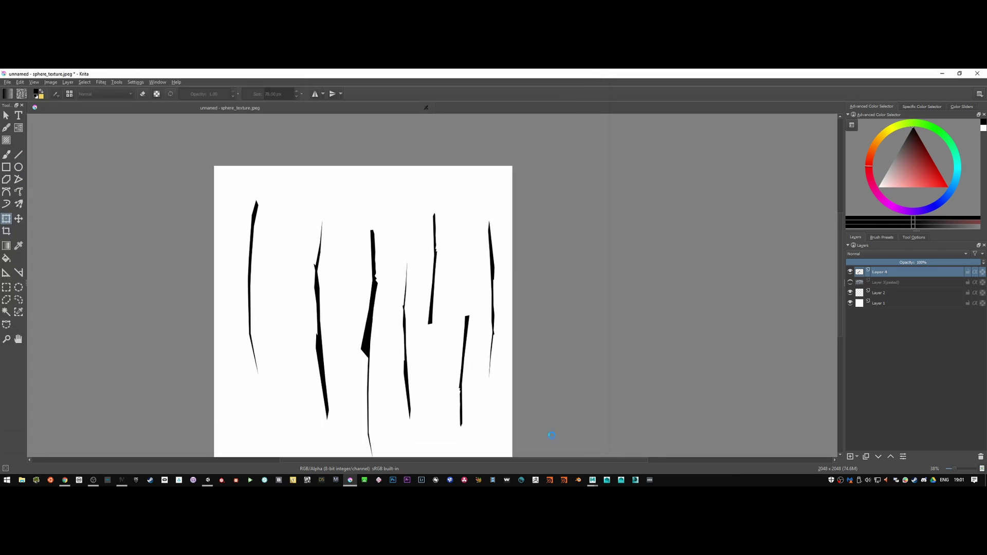
click(651, 356)
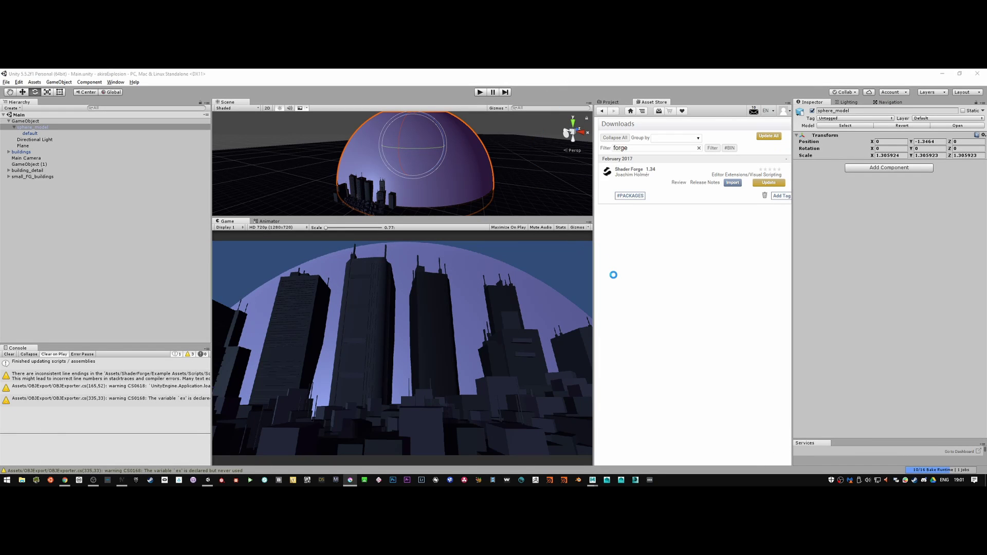
Step: Switch to Unity, open the Shader Forge window and dock it beside the Game and Animator views
click(712, 199)
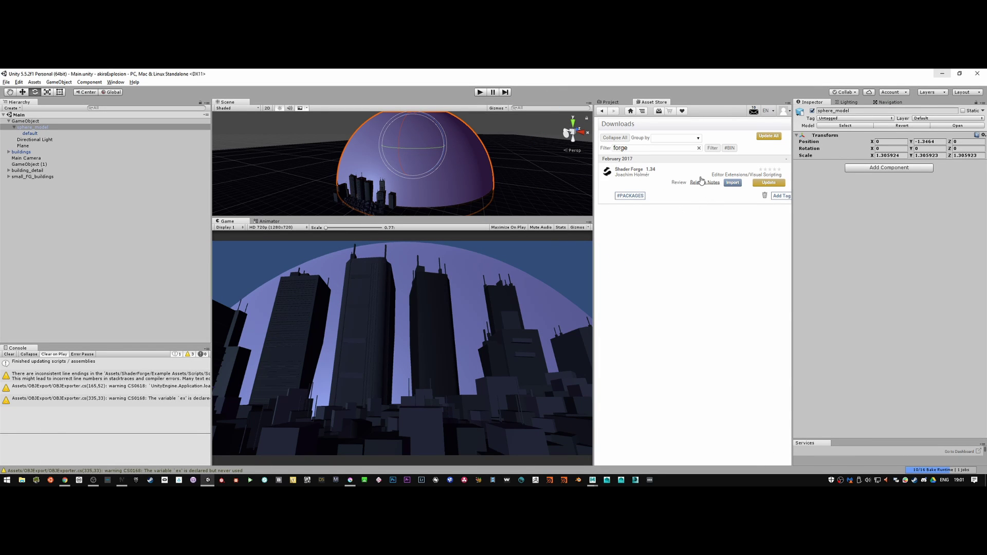
click(115, 83)
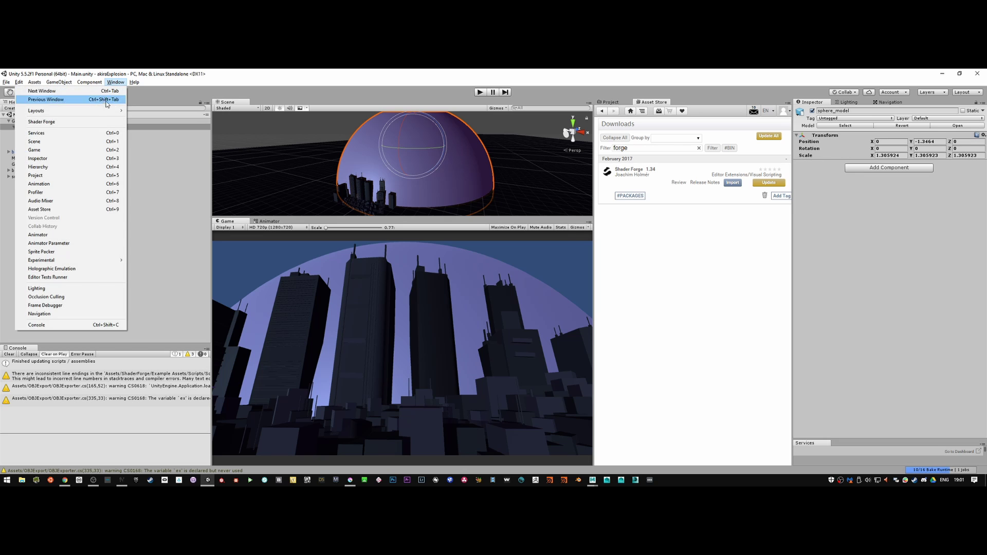
click(87, 123)
drag(338, 102, 311, 224)
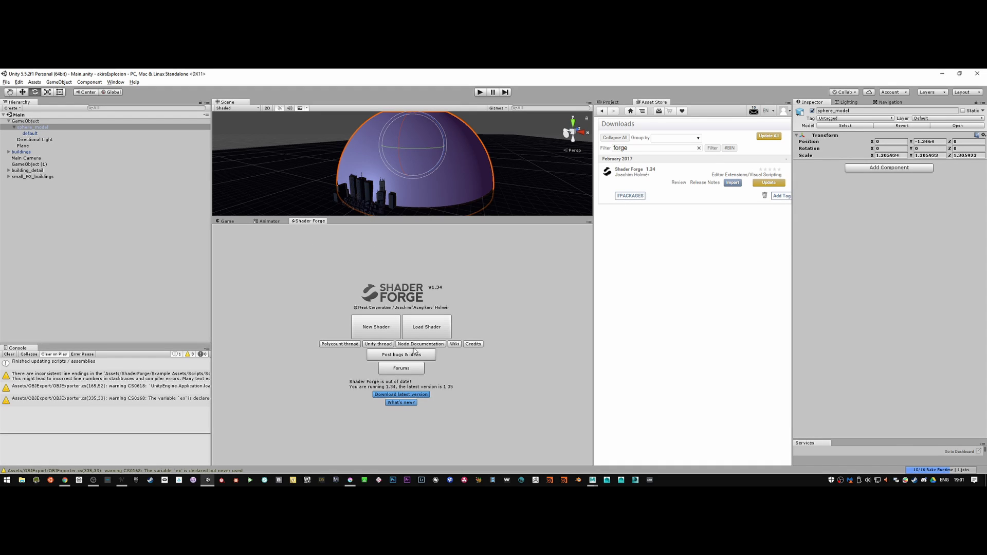
Step: Create a new Unlit shader in Shader Forge and save it in Assets as sphereShader
click(382, 329)
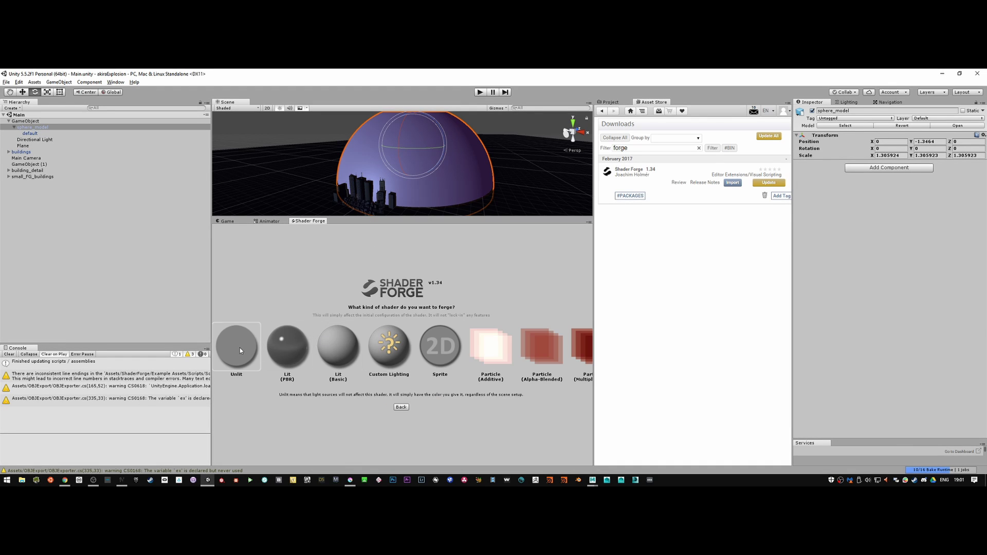
click(240, 348)
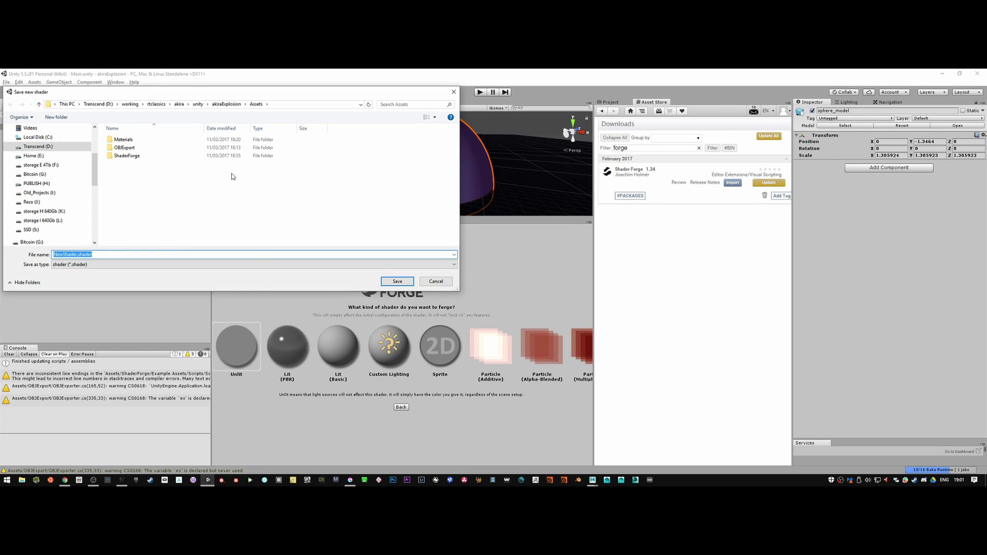
key(Right)
key(Left)
key(Left)
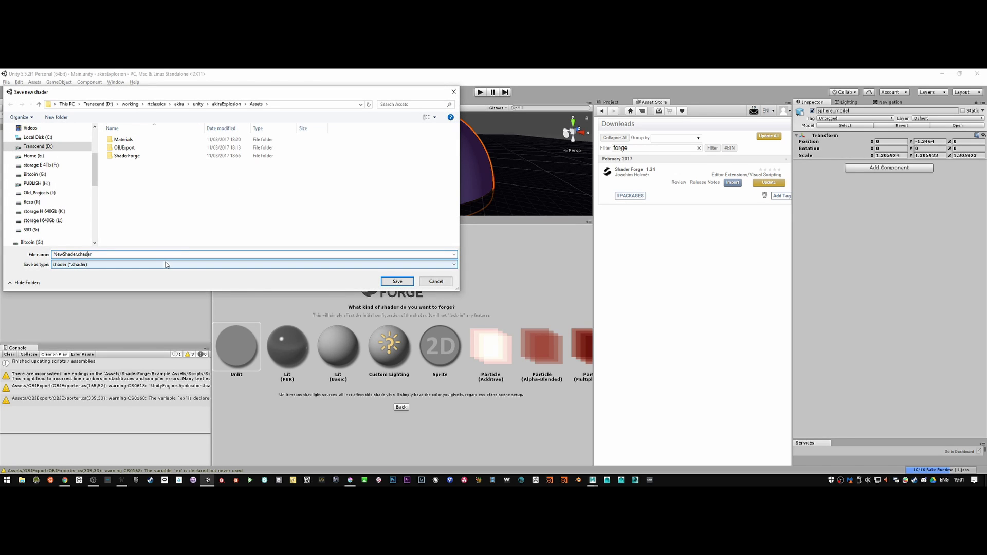
key(shift+Home)
text(sphereShader)
click(398, 282)
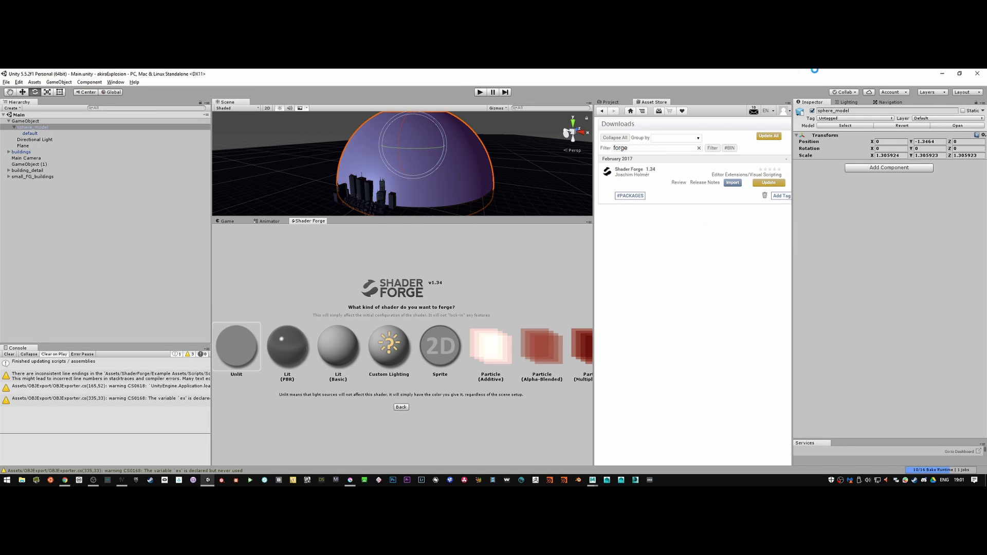
Step: Create a new material in the project's Assets folder and name it sphereMaterial
click(612, 103)
click(718, 191)
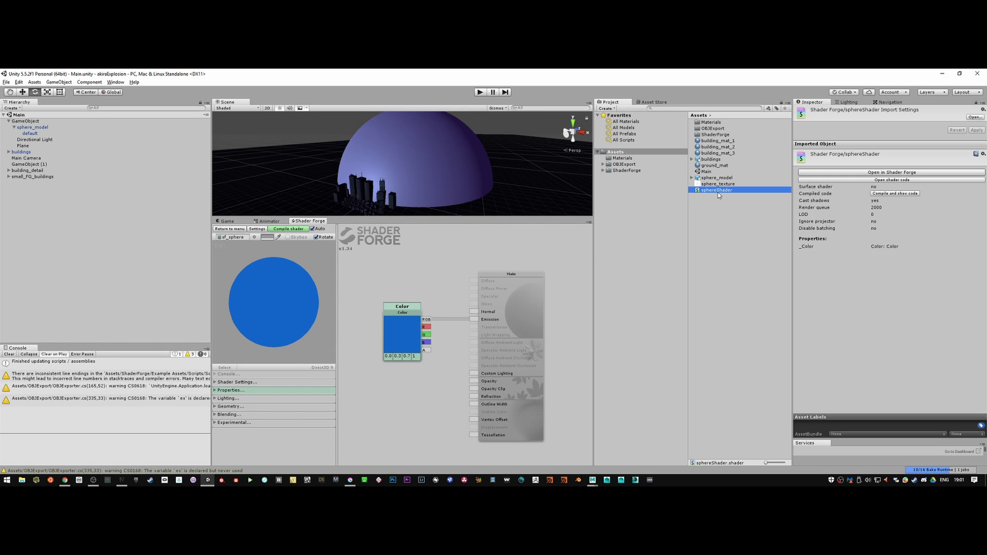
right_click(710, 205)
mouse_move(714, 211)
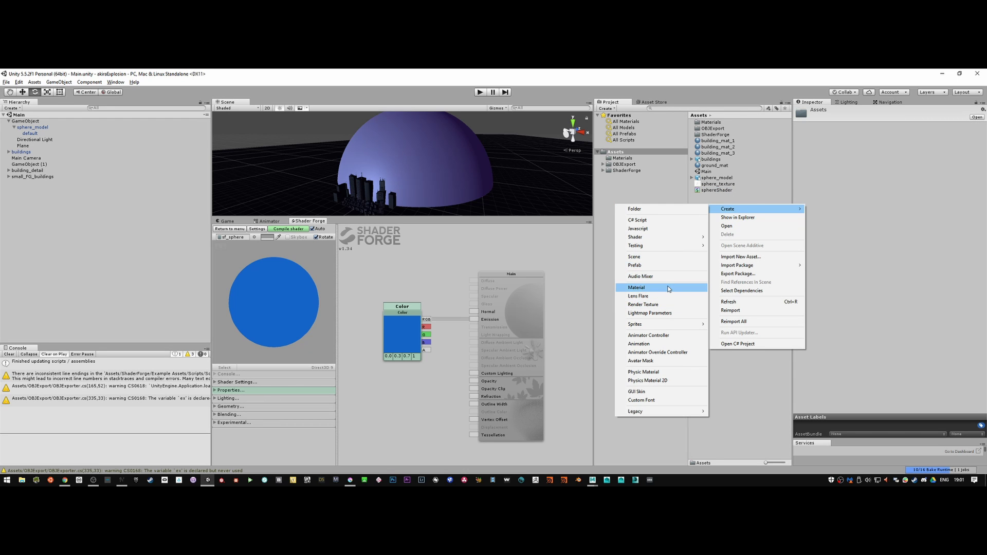
click(669, 287)
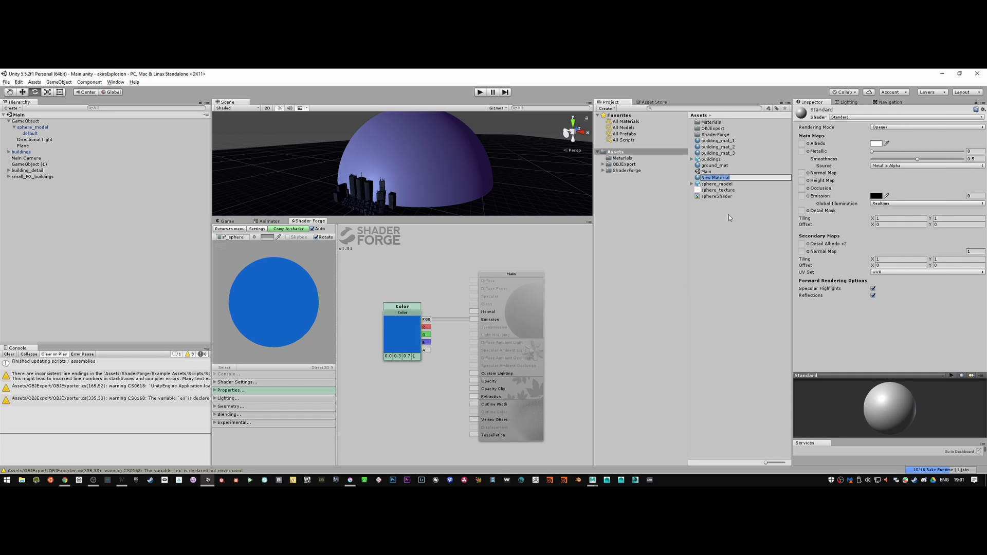
key(BackSpace)
text(sphereMaterial)
key(Return)
Step: Assign the Shader Forge/sphereShader shader to sphereMaterial
click(720, 197)
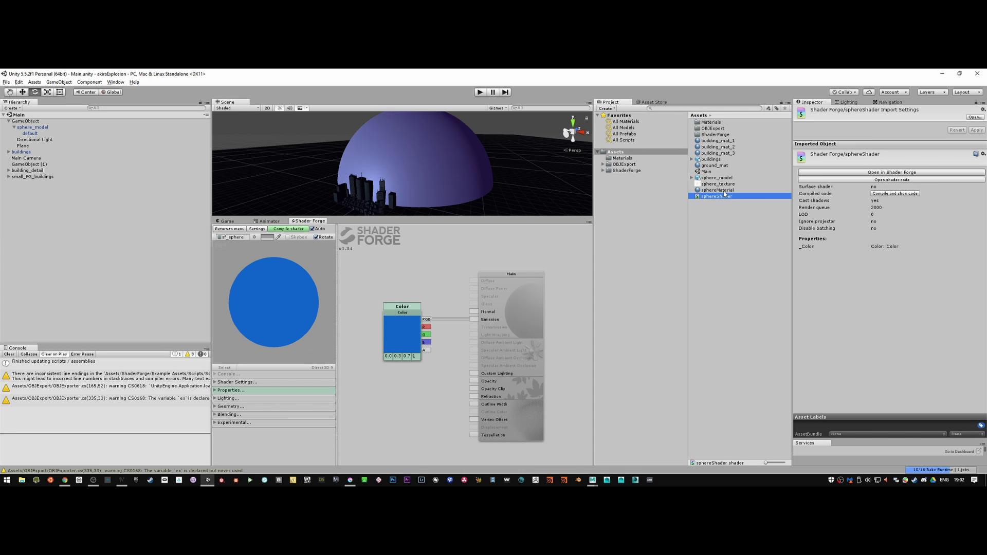
click(719, 191)
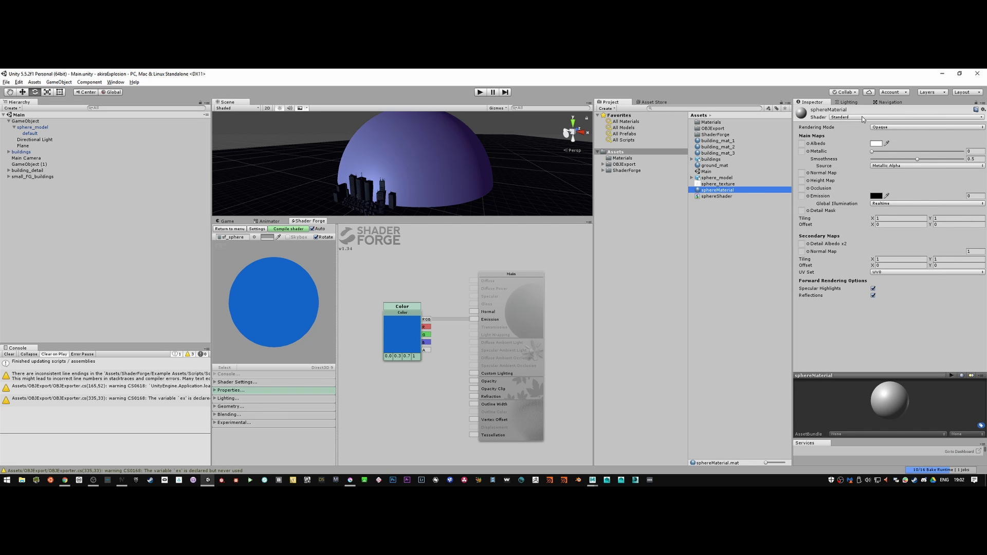
click(864, 118)
mouse_move(863, 186)
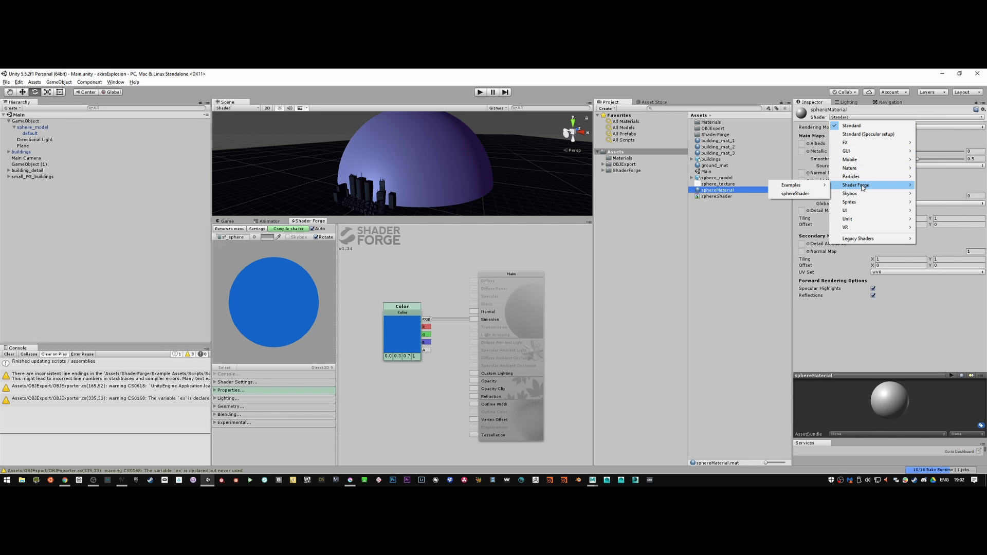
click(799, 195)
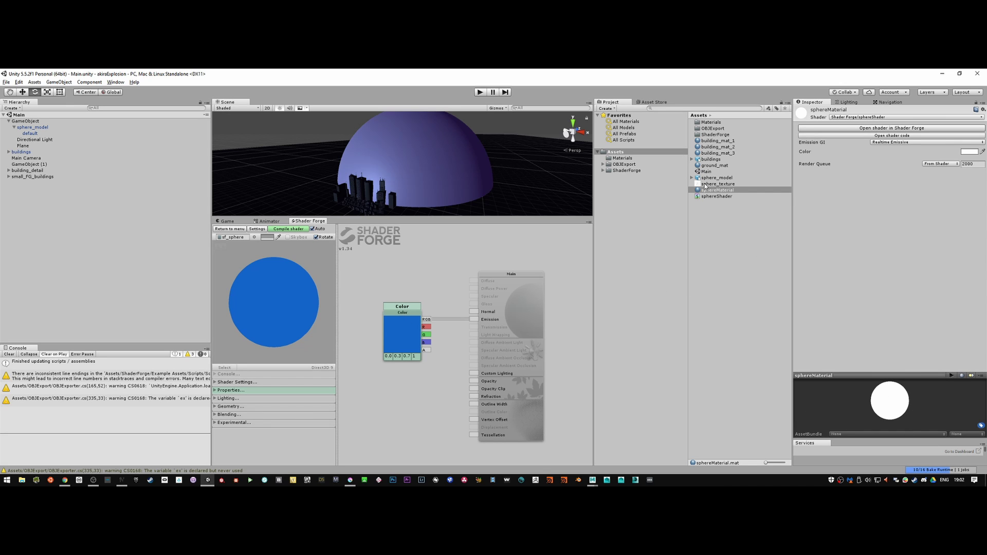
Step: Apply sphereMaterial to the dome in the scene and look at it from behind the city buildings
drag(713, 194, 448, 158)
alt+drag(360, 193, 435, 156)
scroll(413, 182, up, 3)
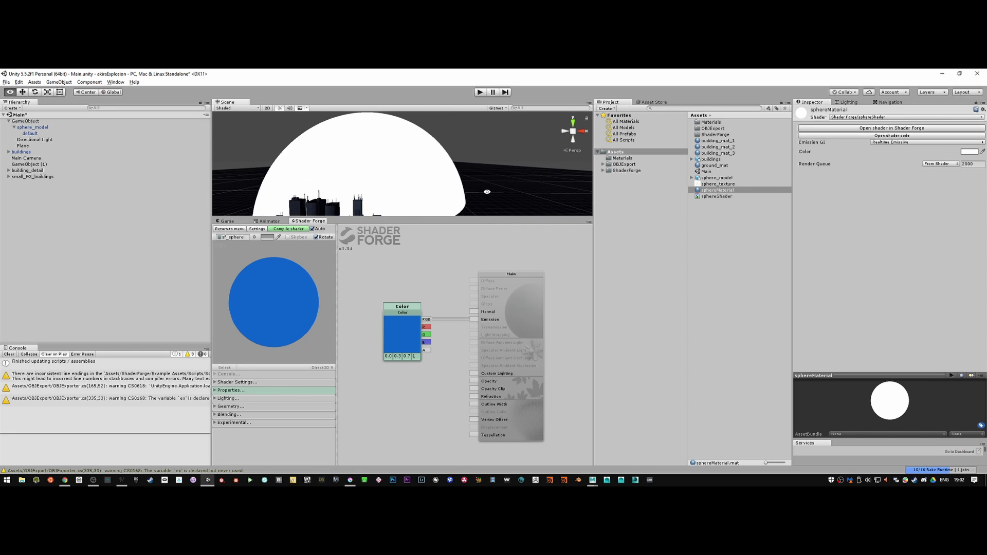
middle_drag(413, 183, 495, 112)
scroll(494, 111, up, 3)
alt+drag(494, 111, 470, 178)
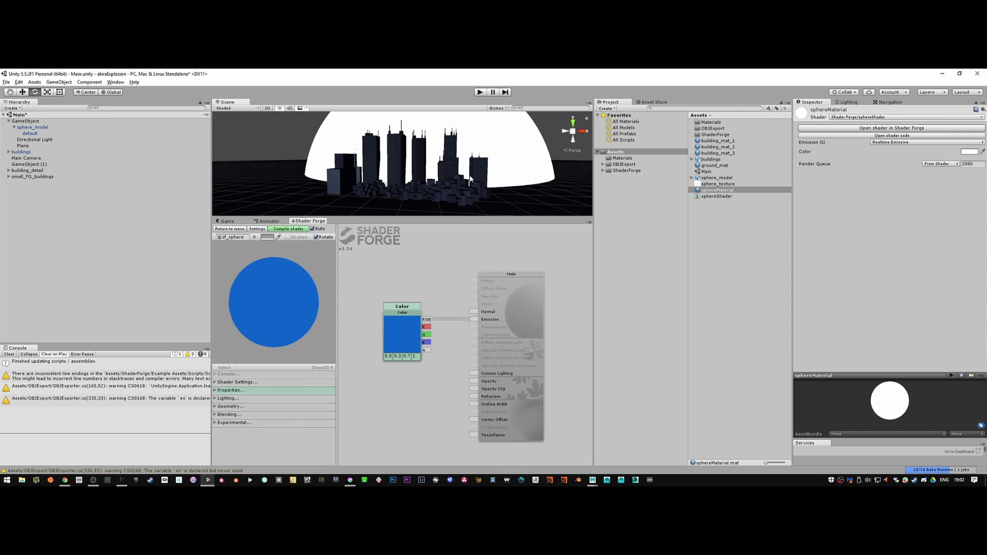
Step: Move the Color node up and further away from the Main node to free space in the shader graph
mouse_move(510, 280)
middle_down()
mouse_move(530, 284)
mouse_move(461, 280)
mouse_move(511, 265)
middle_up()
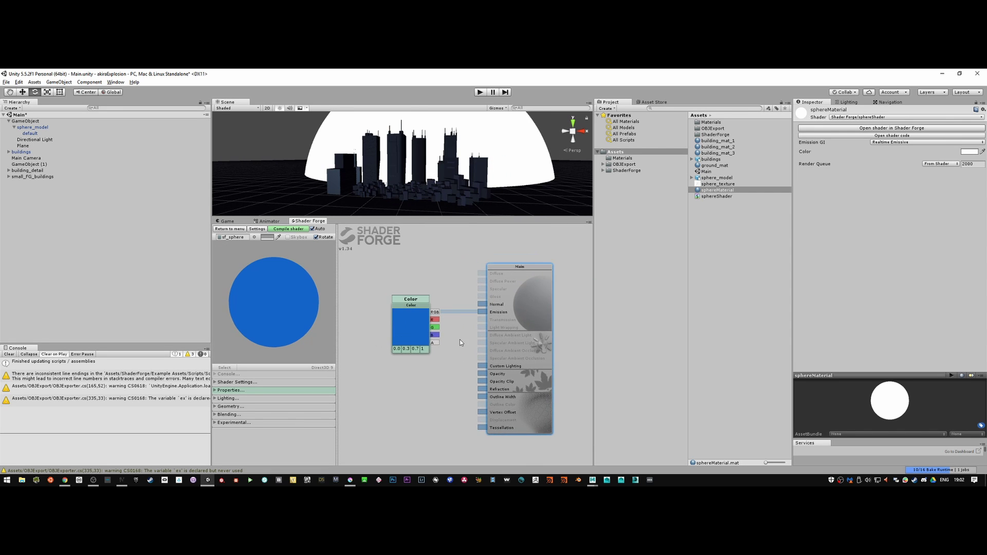
drag(476, 311, 482, 312)
drag(410, 299, 373, 281)
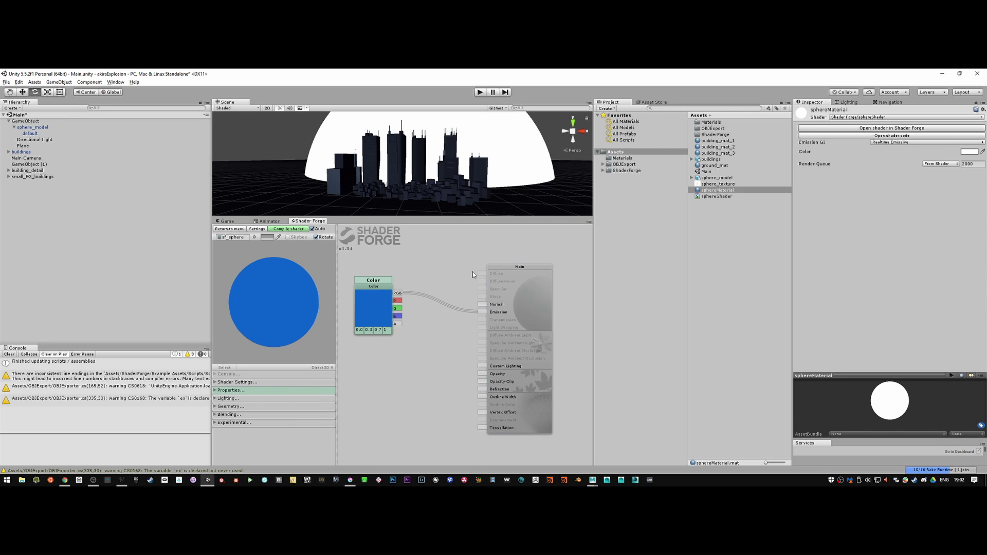
scroll(447, 363, down, 4)
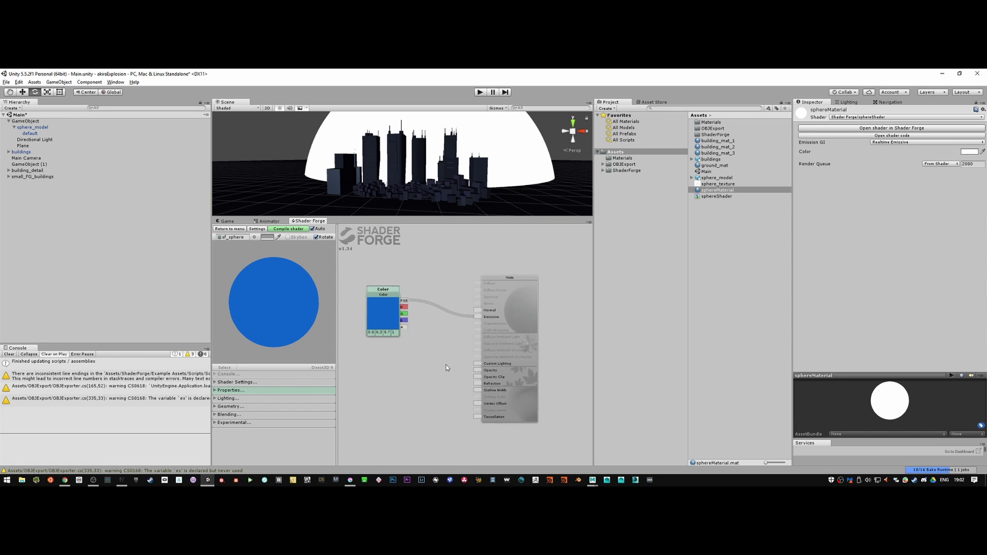
middle_drag(441, 371, 484, 332)
drag(445, 291, 414, 292)
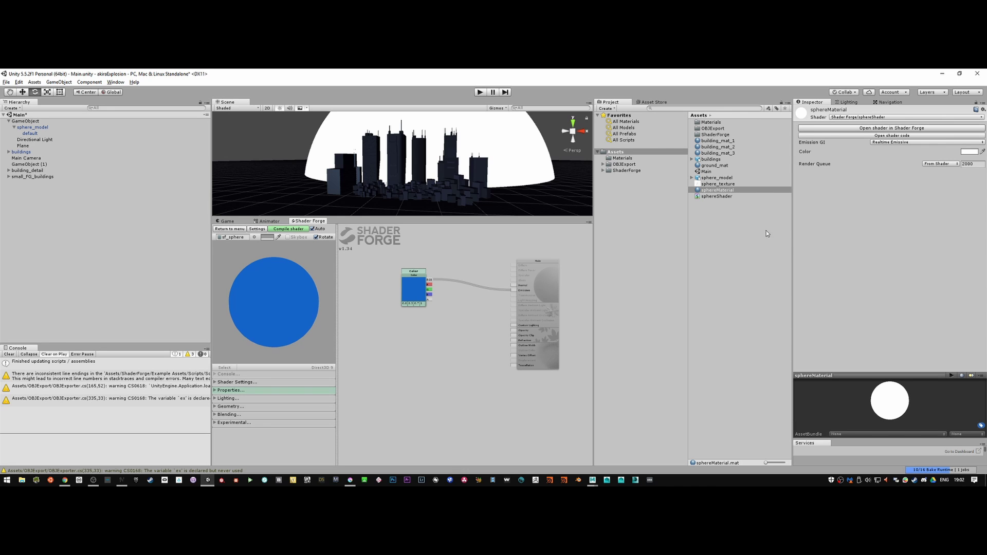
Step: Add sphere_texture to the shader graph as a Texture 2D node below the Color node
drag(716, 184, 397, 348)
scroll(431, 354, up, 1)
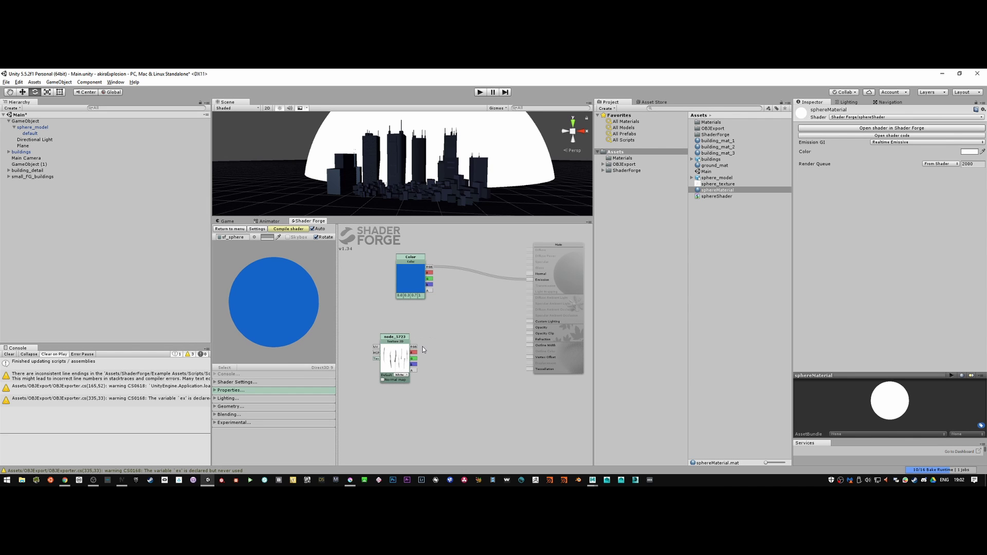
key(alt+Tab)
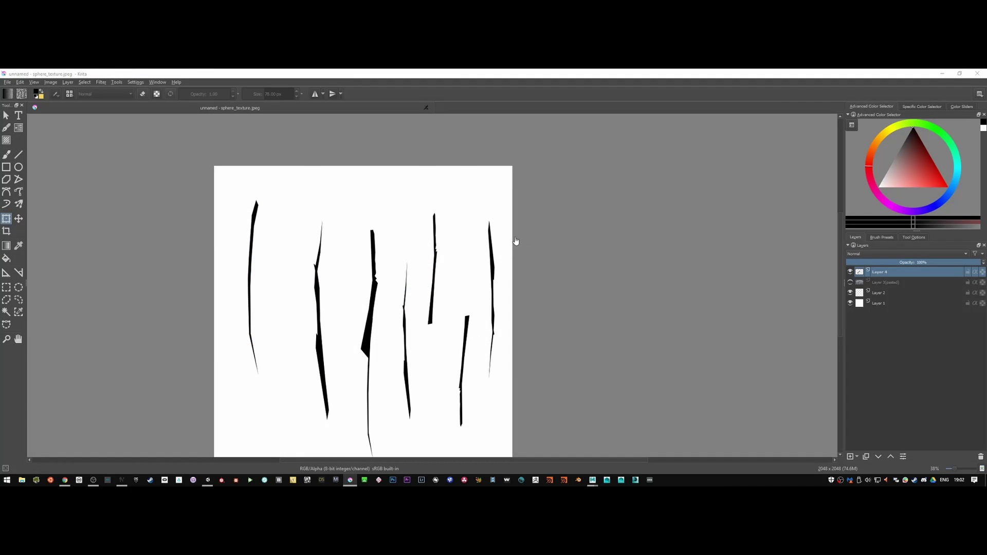
key(alt+Tab)
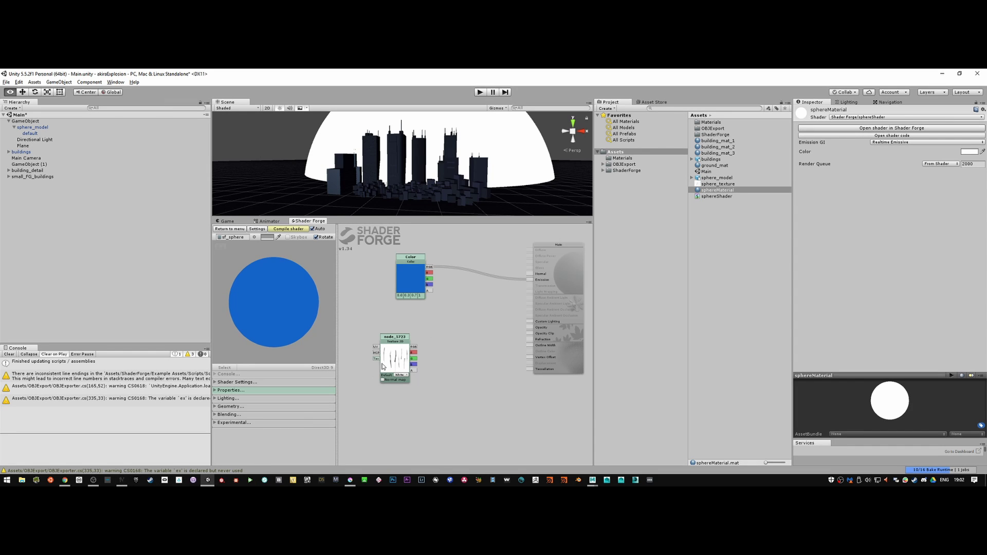
mouse_move(392, 345)
mouse_down()
mouse_move(402, 344)
mouse_move(392, 346)
mouse_up()
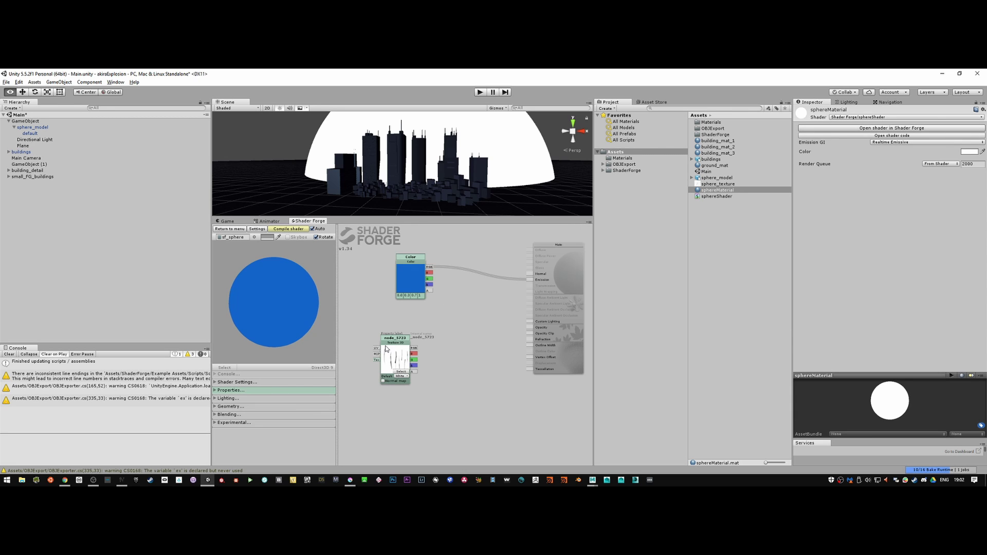
Step: Switch to the Akira reference video in djv_view and step through the dome shot frame by frame to study its streaks
click(122, 480)
drag(381, 419, 433, 418)
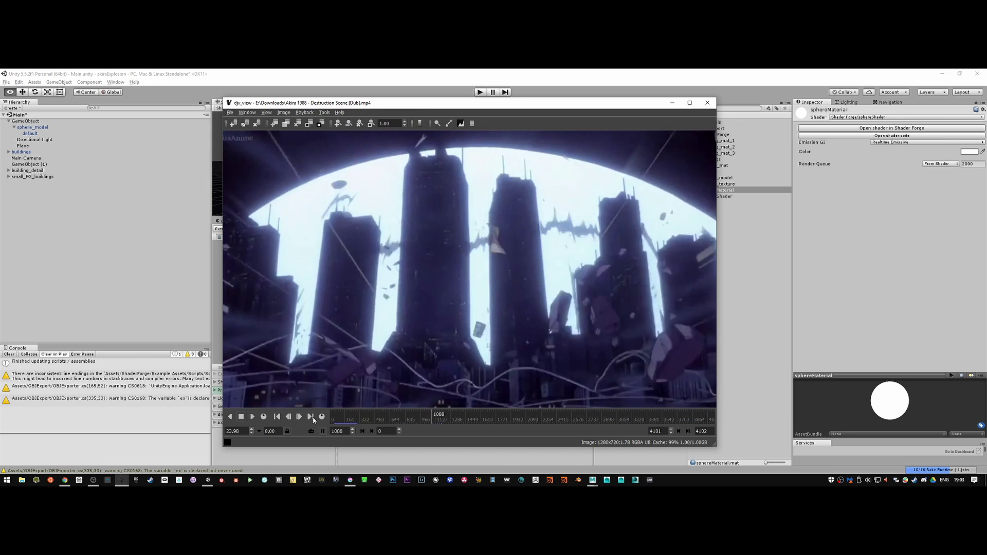
click(302, 418)
click(302, 418)
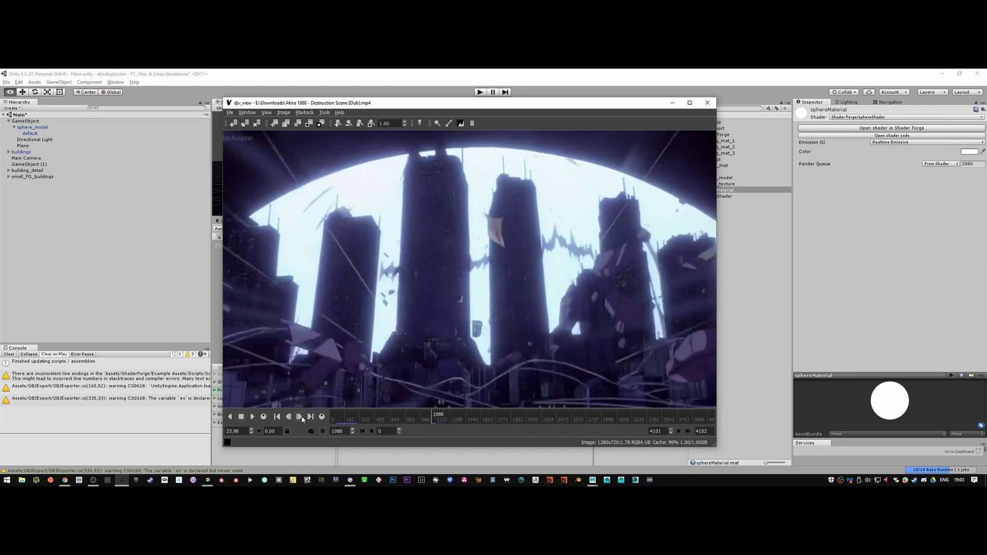
click(302, 418)
click(302, 418)
click(302, 418)
click(302, 418)
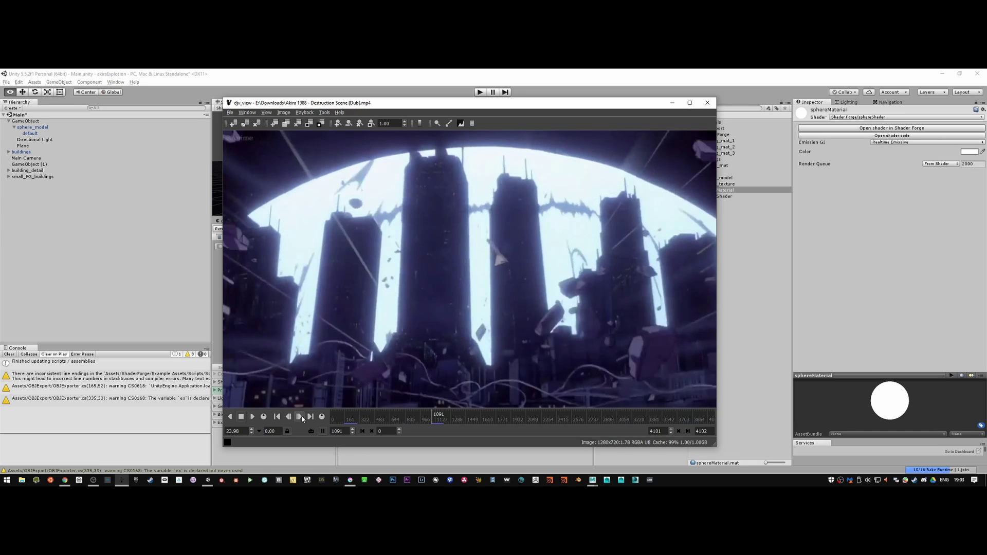
click(302, 418)
click(301, 418)
click(302, 418)
click(302, 418)
click(302, 418)
click(302, 418)
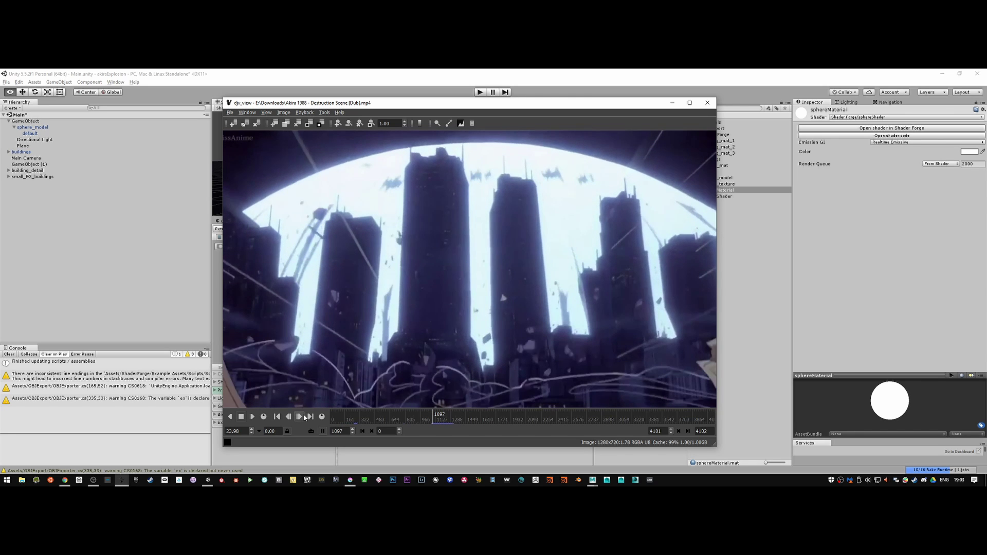
click(672, 103)
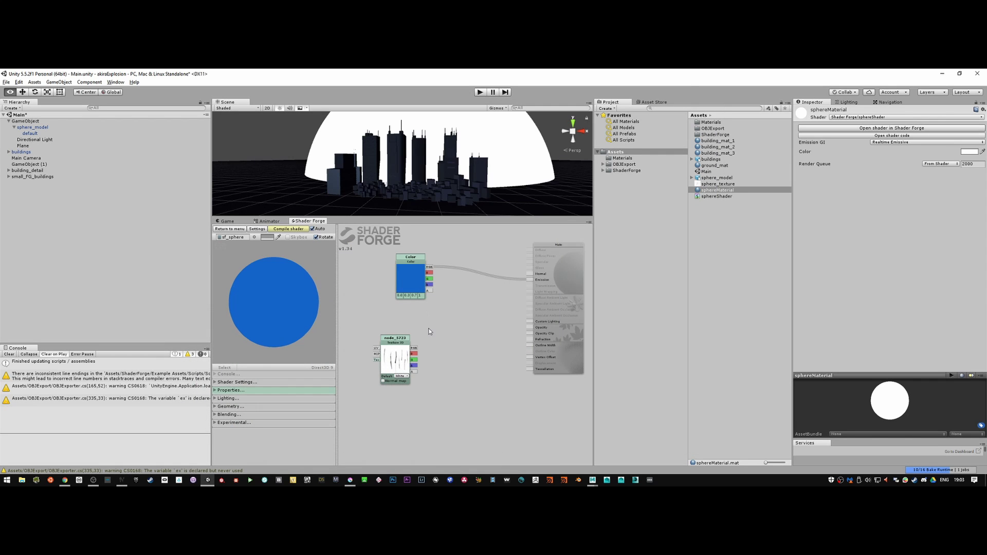
Step: Shift the Color node away from the Main node and add an arithmetic Multiply node to the shader graph
drag(429, 321, 438, 332)
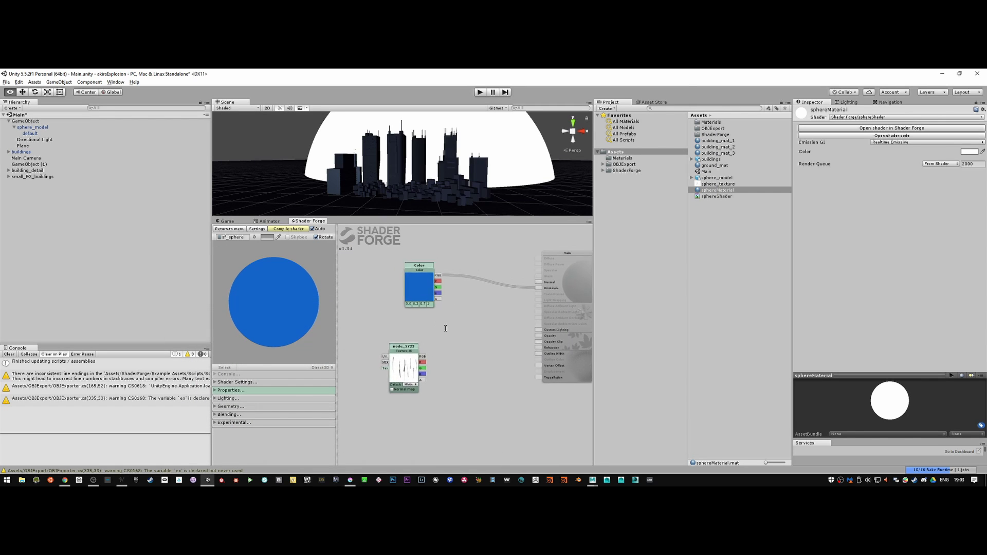
drag(420, 272, 405, 268)
right_click(448, 310)
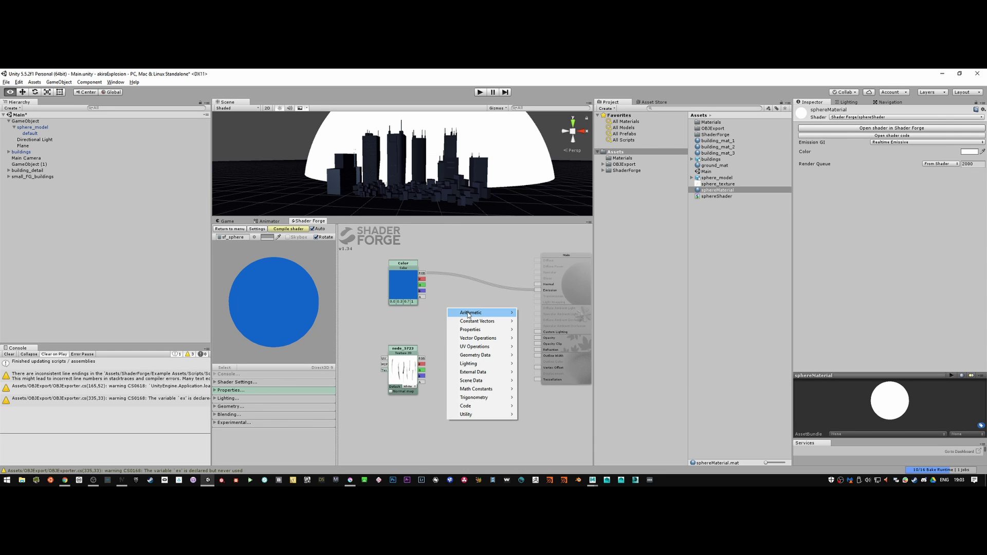
mouse_move(468, 315)
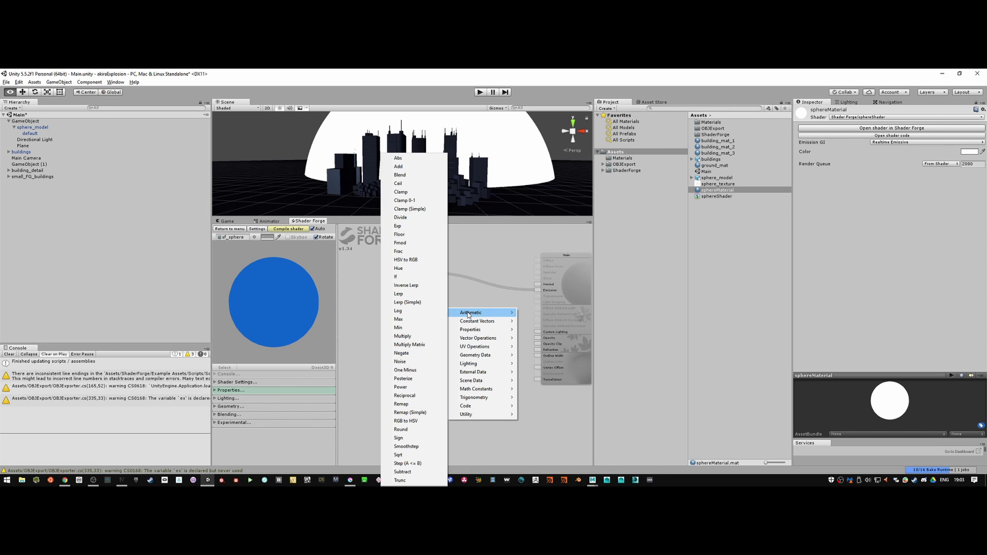
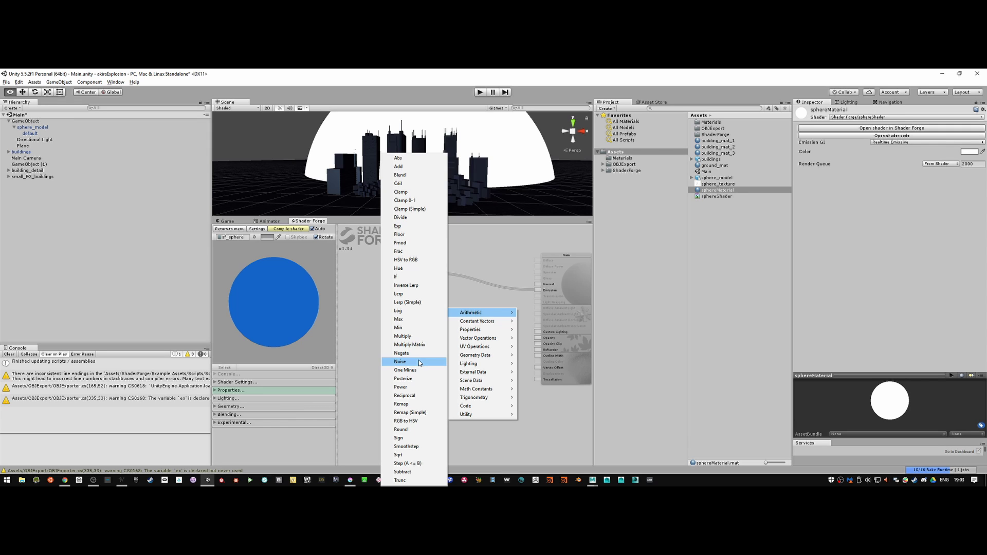
click(404, 337)
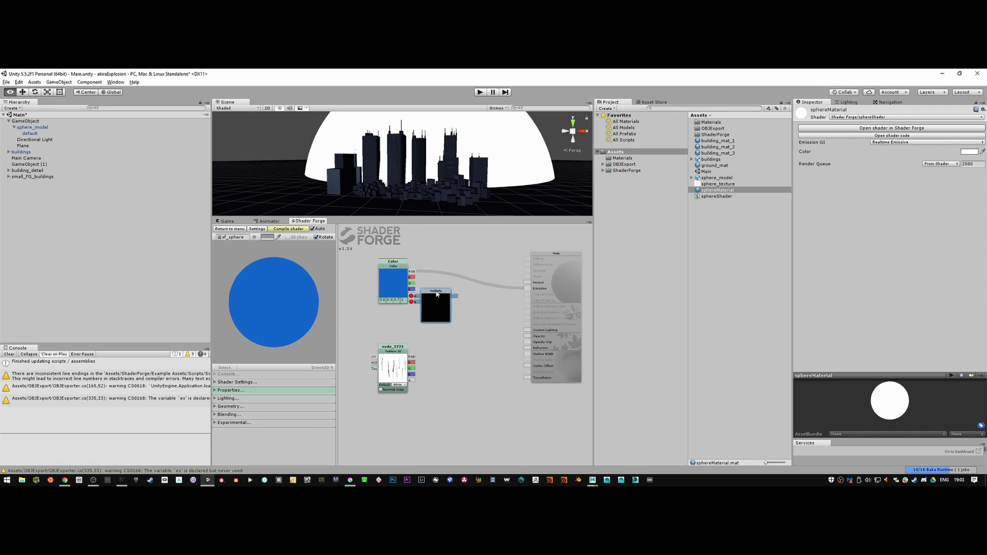
Step: Feed the Color and texture RGB outputs into the Multiply node and connect its result to the Main node's Emission
drag(447, 310, 415, 272)
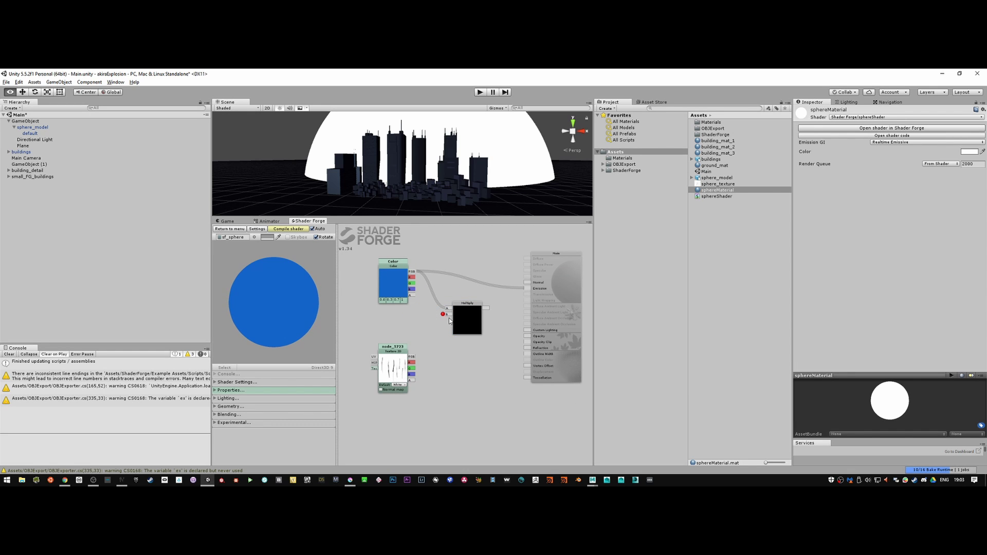
drag(448, 318, 438, 325)
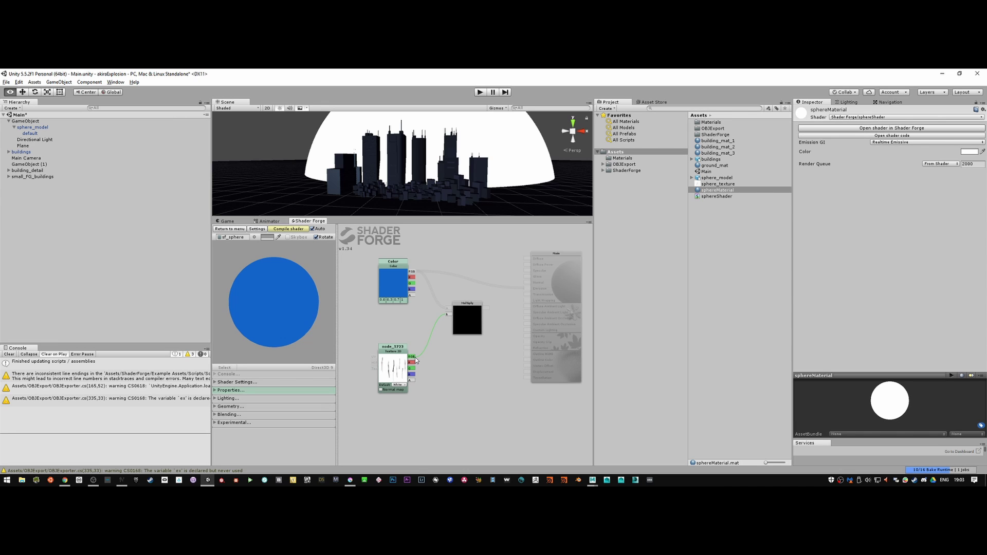
drag(415, 358, 414, 357)
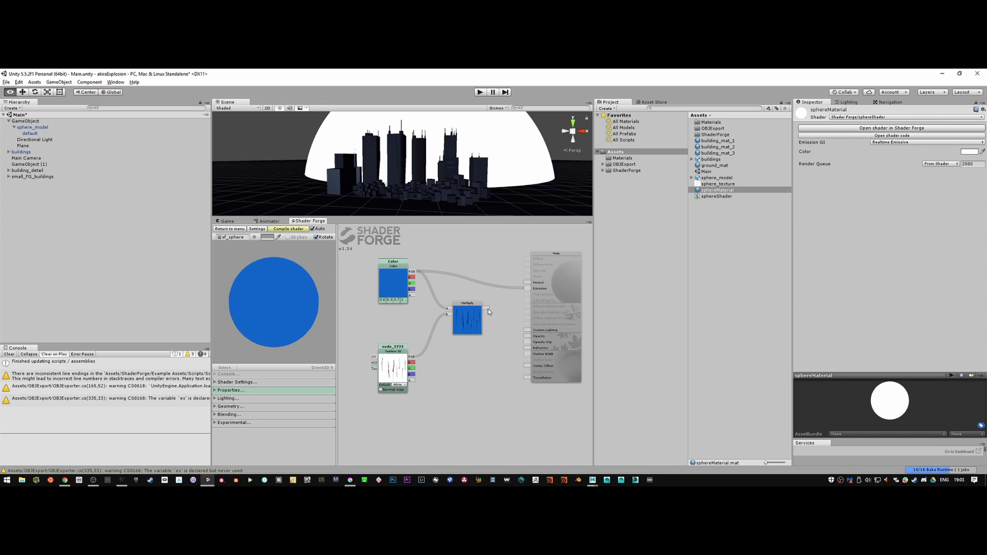
drag(488, 310, 528, 289)
drag(463, 309, 465, 303)
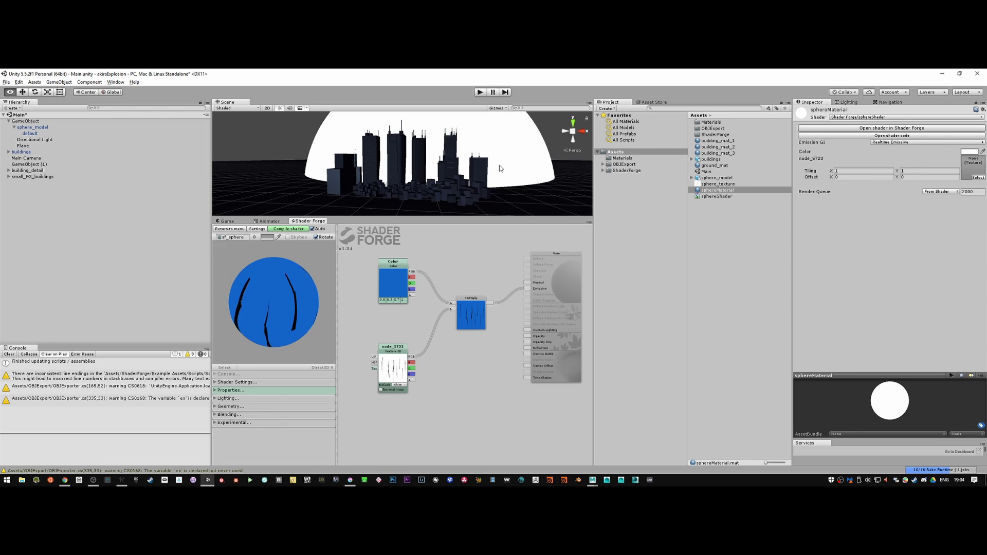
Step: Space out the graph by moving the Color and texture nodes further away from the Multiply node
mouse_move(470, 177)
alt+mouse_down()
mouse_move(481, 150)
mouse_move(478, 172)
alt+mouse_up()
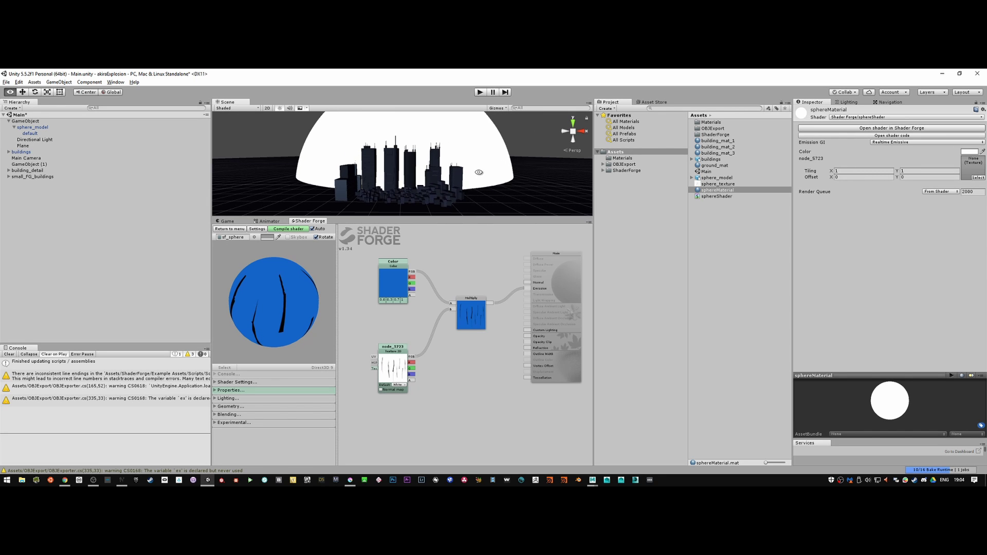
click(396, 362)
click(396, 267)
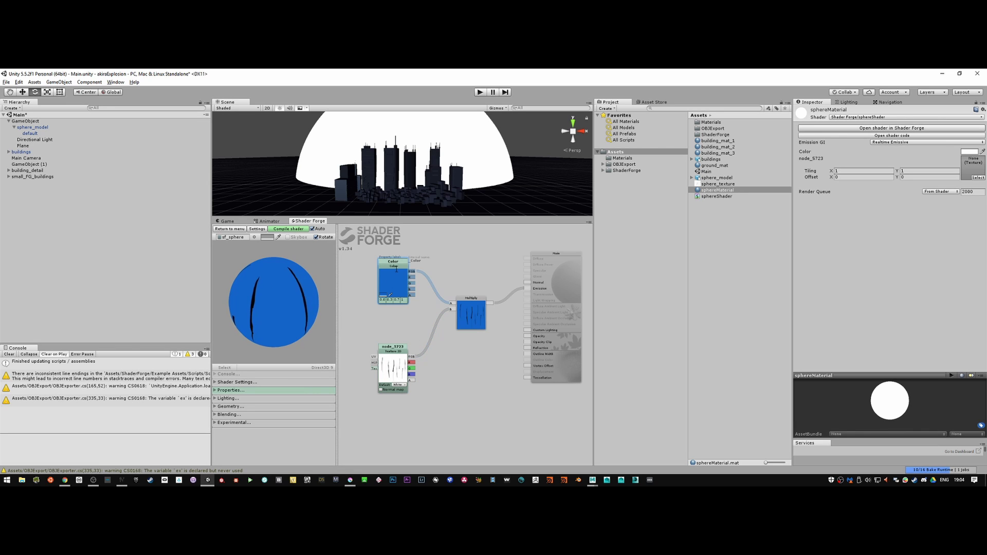
drag(396, 268, 387, 270)
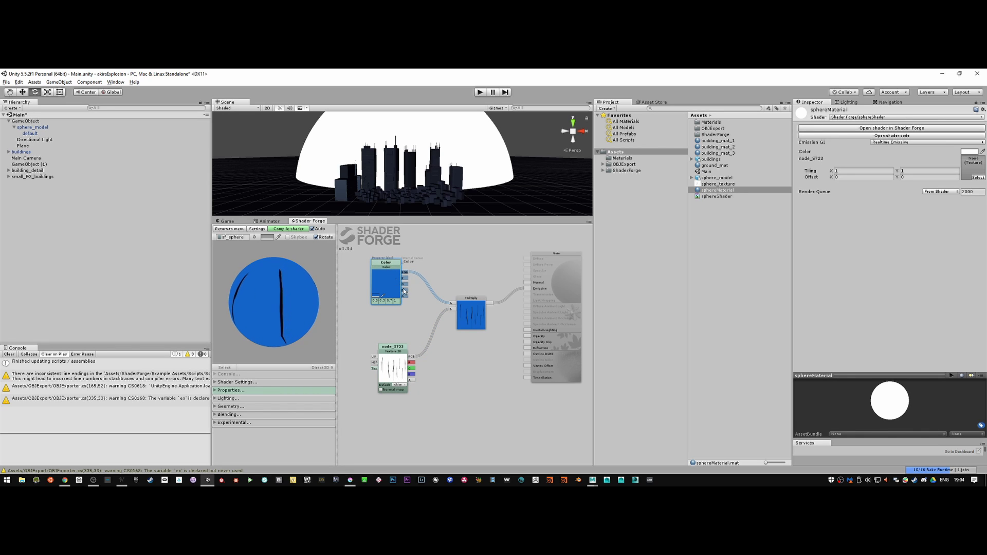
mouse_move(387, 271)
mouse_down()
mouse_move(404, 268)
mouse_move(389, 278)
mouse_up()
click(398, 345)
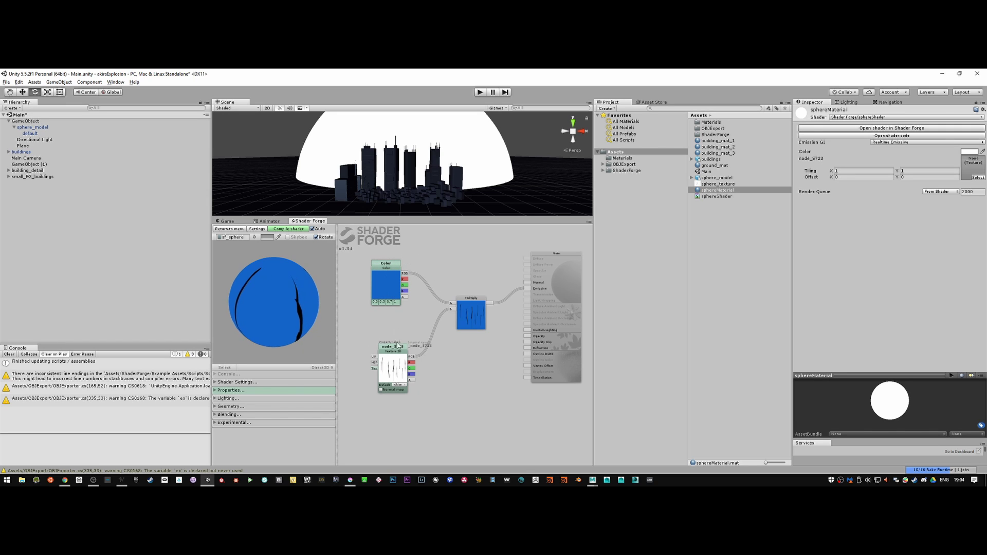
drag(388, 355, 377, 344)
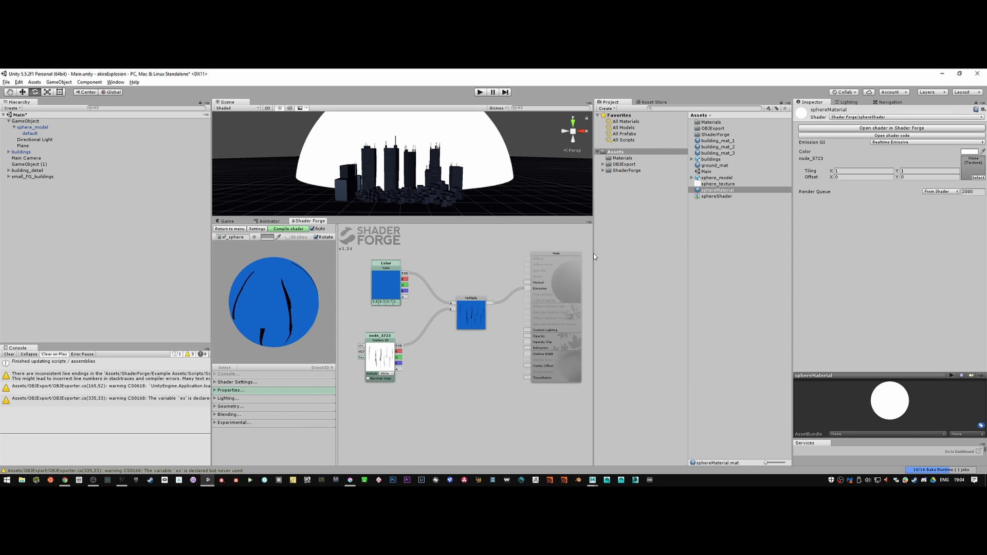
Step: Assign sphere_texture to the node_5723 texture slot of sphereMaterial
click(722, 196)
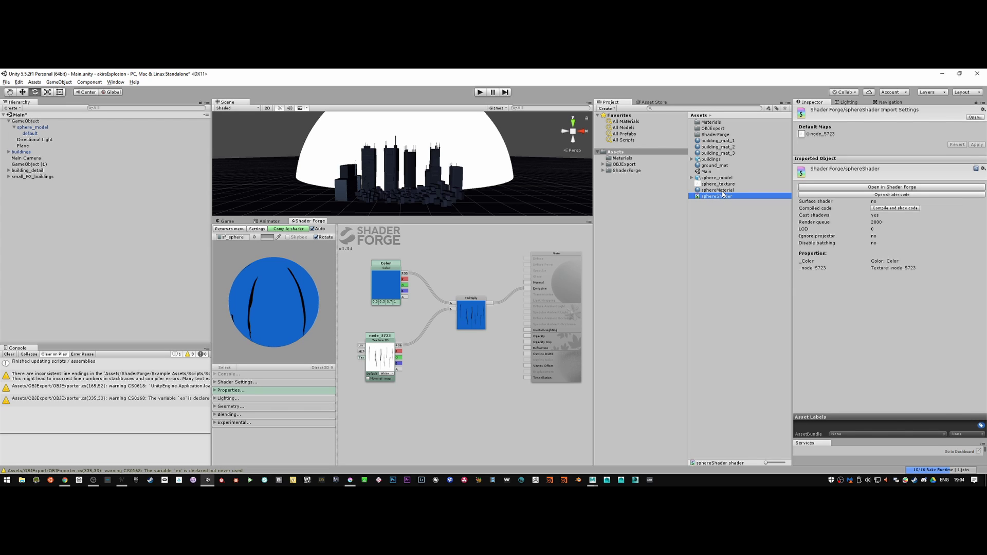
click(723, 190)
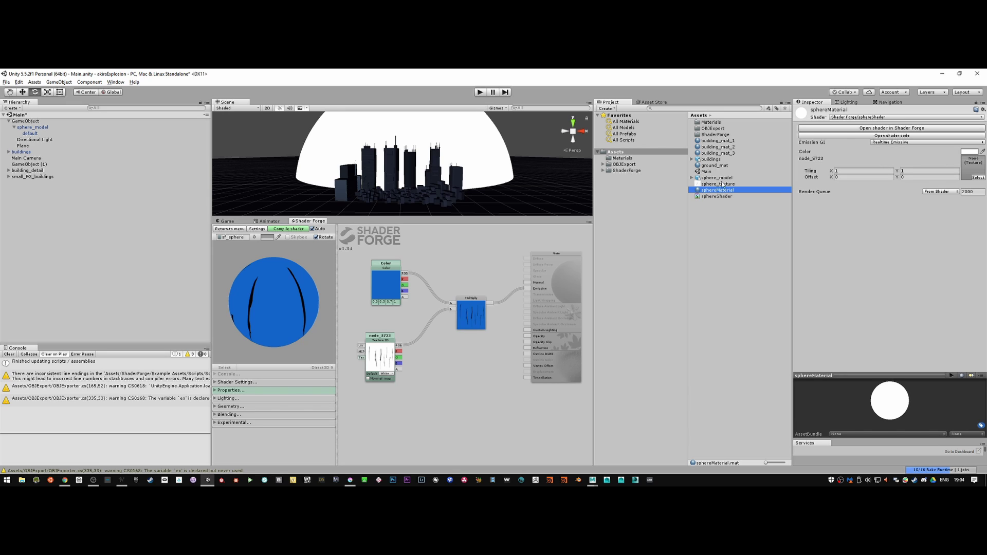
drag(718, 183, 973, 167)
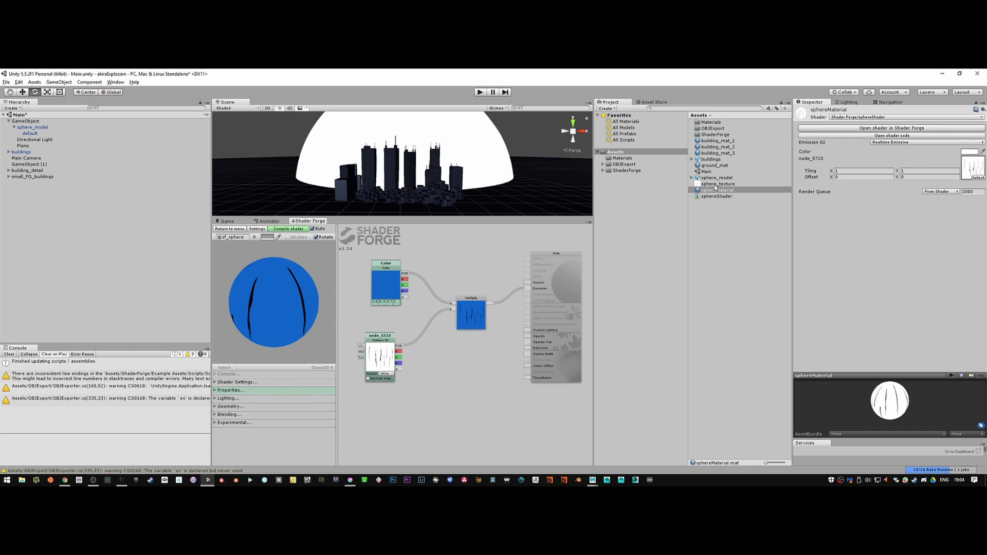
click(972, 153)
drag(797, 233, 764, 214)
click(847, 182)
click(284, 230)
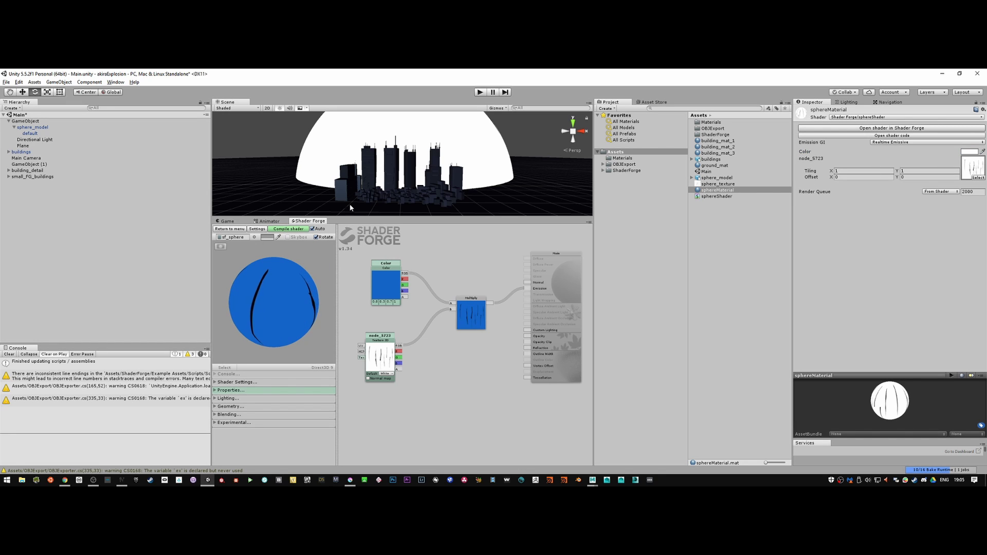
Step: Add a UV Coordinates node beside the texture node and connect its UV output to the texture's UV input
alt+drag(491, 149, 462, 164)
alt+right_drag(463, 165, 437, 151)
alt+drag(437, 152, 426, 160)
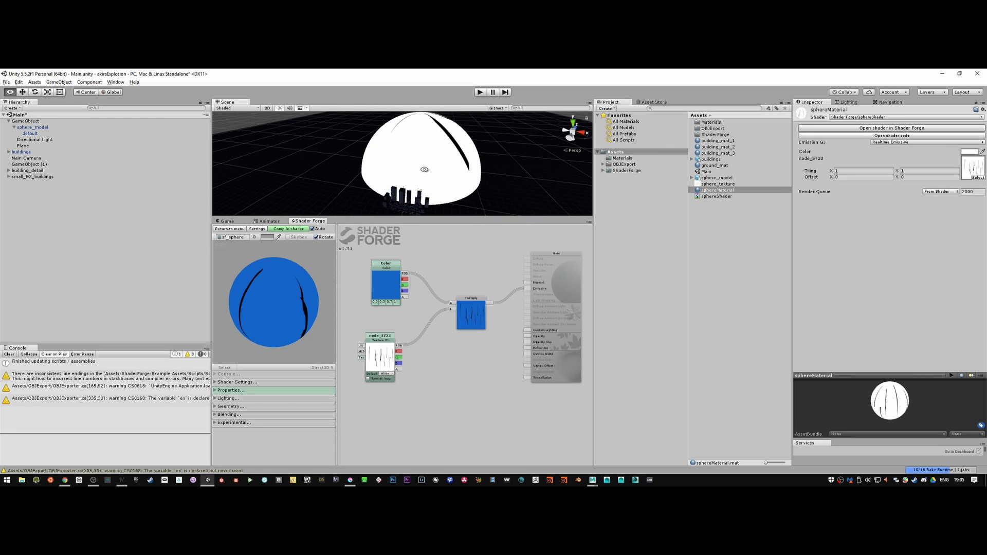
drag(446, 360, 501, 357)
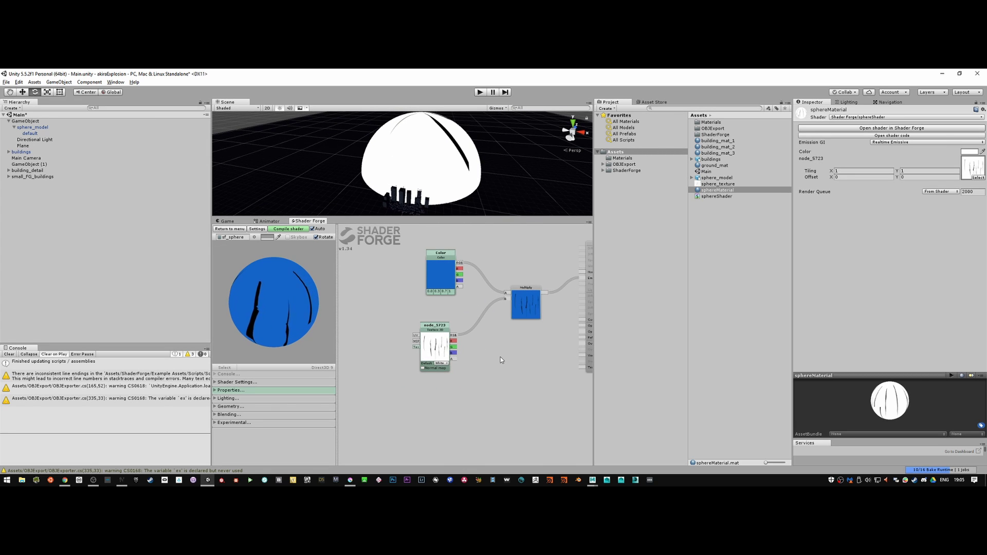
right_click(495, 356)
mouse_move(501, 394)
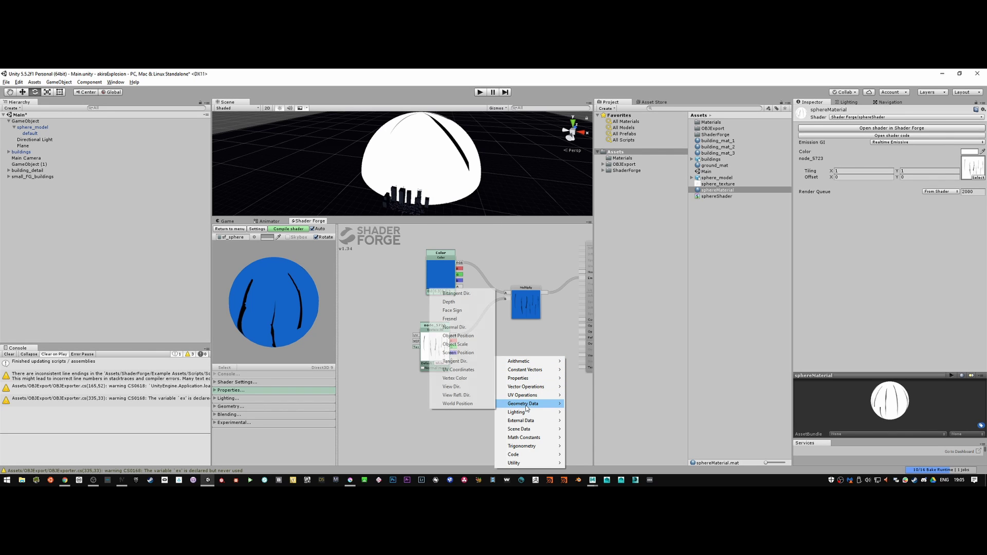
click(476, 370)
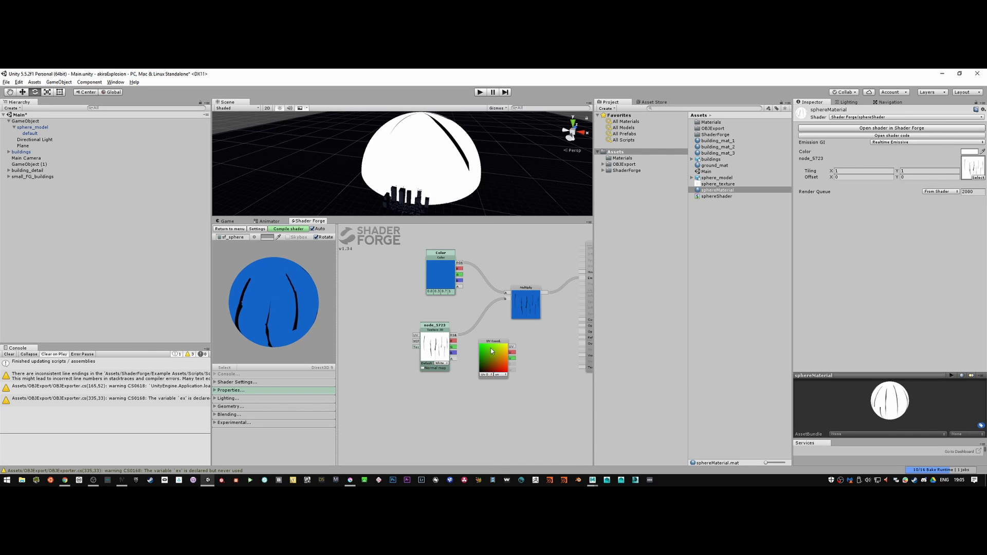
drag(480, 343, 359, 305)
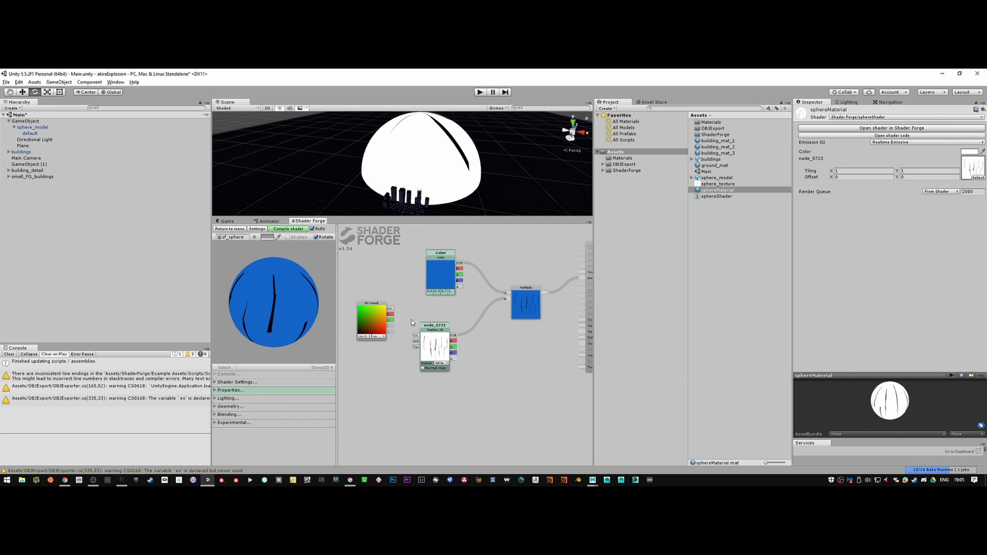
drag(418, 337, 360, 330)
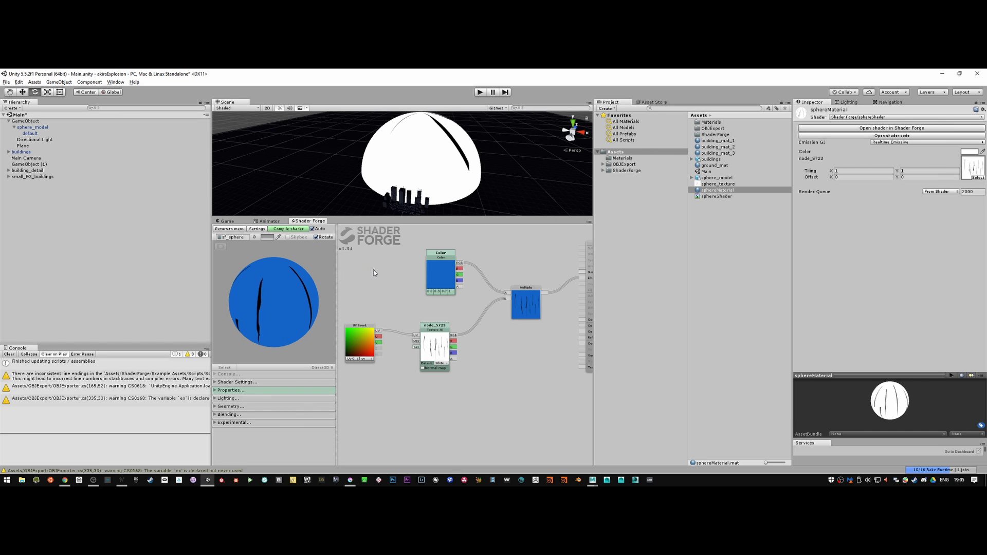
Step: Move the UV Coordinates node further away from the texture node to leave room between them
alt+drag(504, 154, 426, 174)
middle_drag(361, 331, 434, 314)
drag(434, 314, 396, 315)
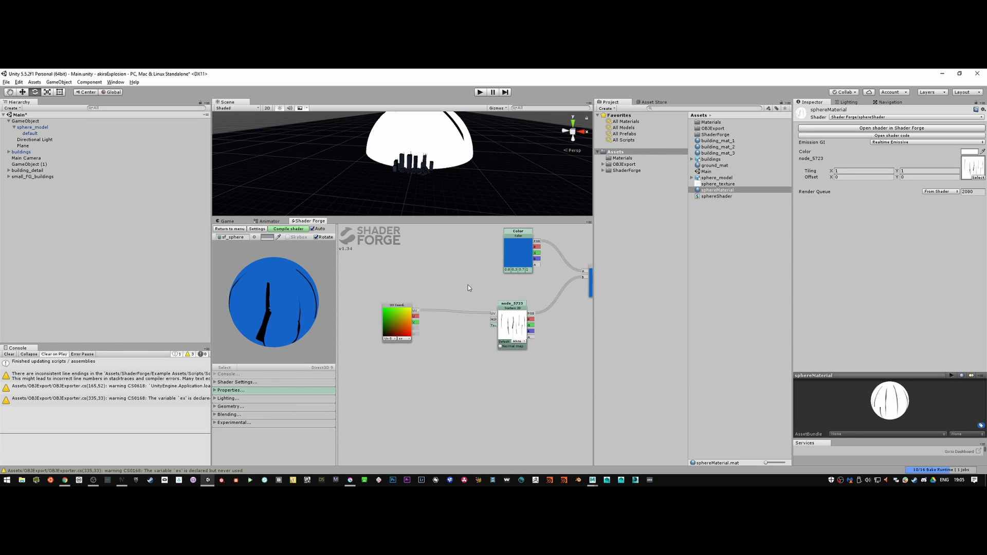
Step: Set the X tiling of sphereMaterial's texture to 10 with the whole dome in view
middle_drag(452, 142, 445, 158)
alt+drag(445, 157, 476, 197)
drag(540, 290, 479, 290)
click(852, 171)
text(10)
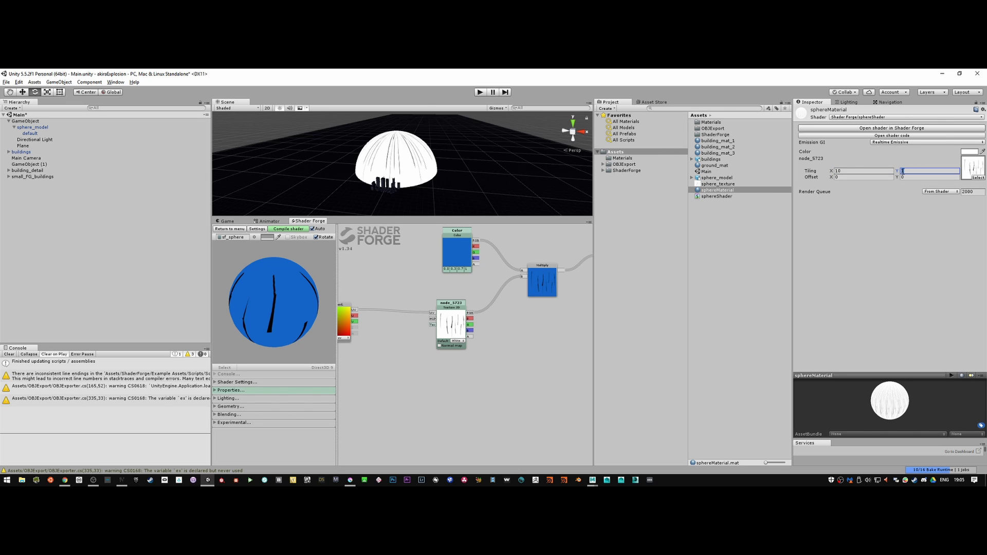
Step: Raise the texture's Y tiling to about 3.96, judging the streaks on the dome in the Game view
drag(904, 174, 924, 177)
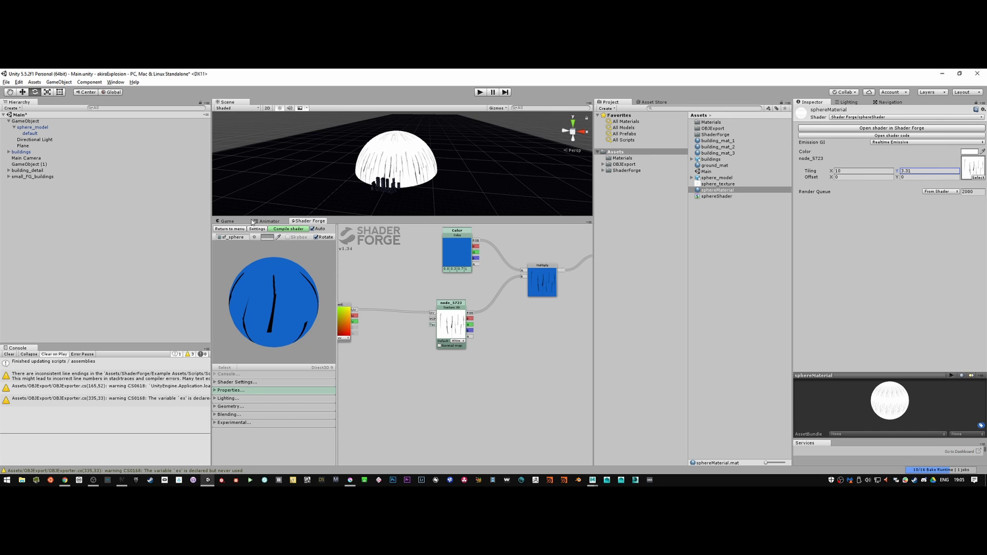
click(230, 222)
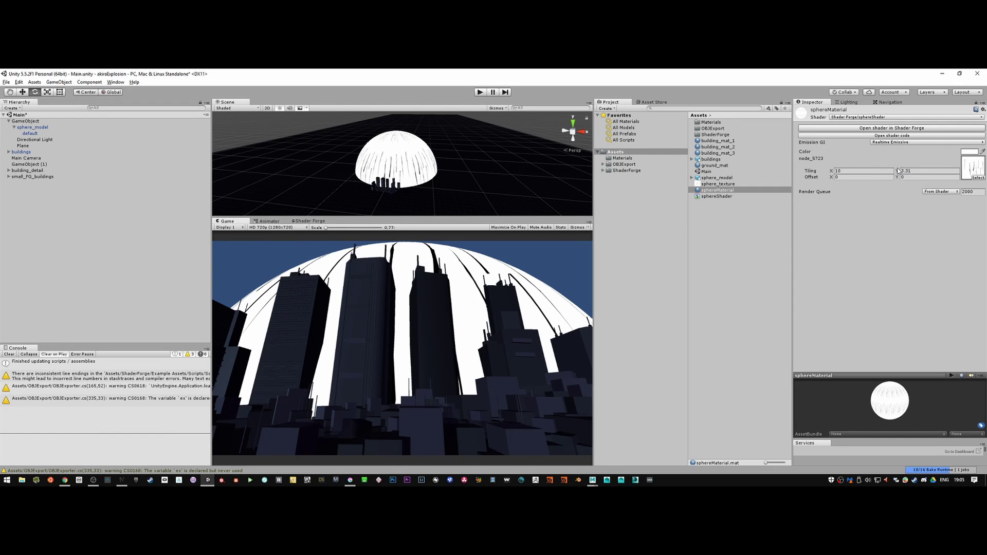
mouse_move(897, 170)
mouse_down()
mouse_move(985, 172)
mouse_move(18, 171)
mouse_move(984, 173)
mouse_move(912, 175)
mouse_up()
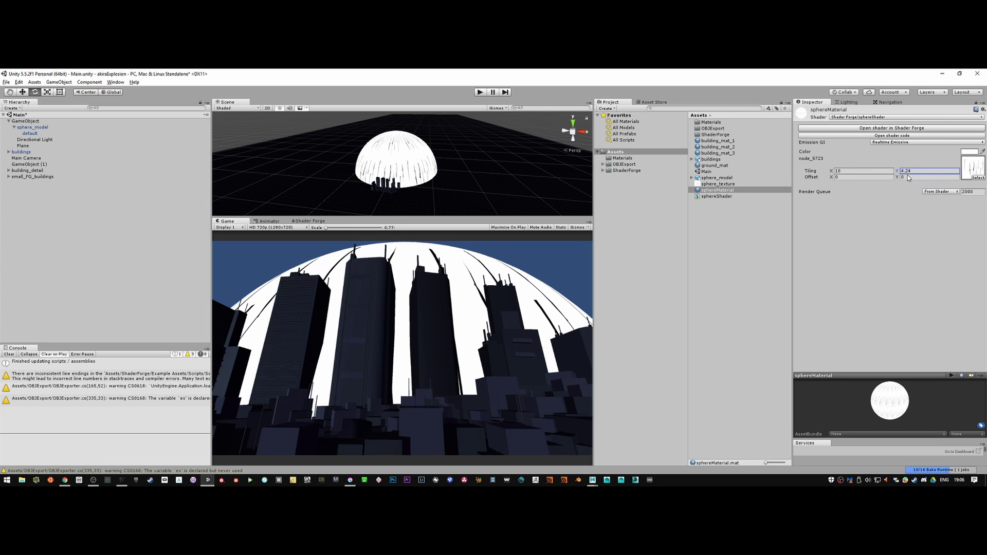
drag(903, 175, 904, 175)
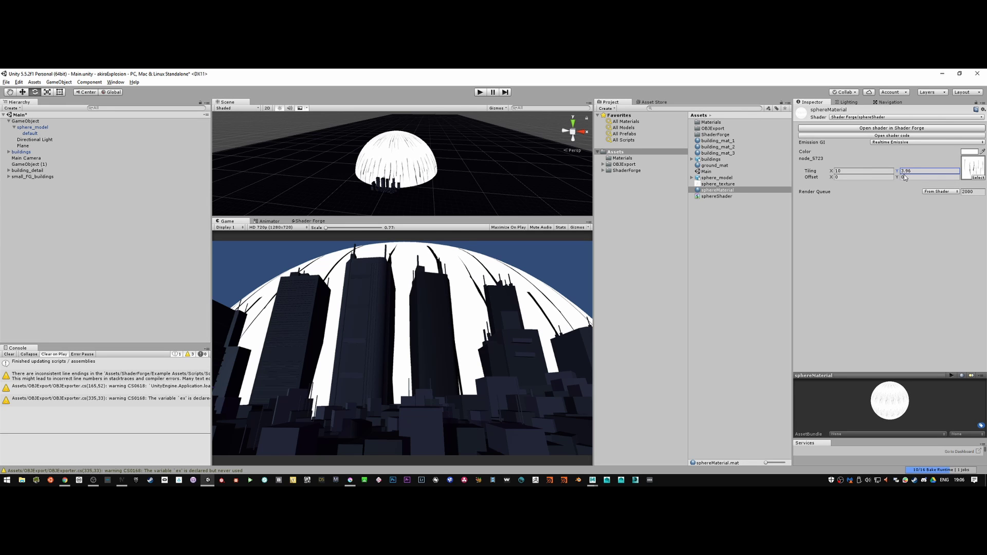
Step: Lower the X tiling of sphereMaterial's texture below 10 and set its Y tiling to 4.38, judging the dome in the Game view
mouse_move(834, 173)
mouse_down()
mouse_move(813, 174)
mouse_move(821, 174)
mouse_up()
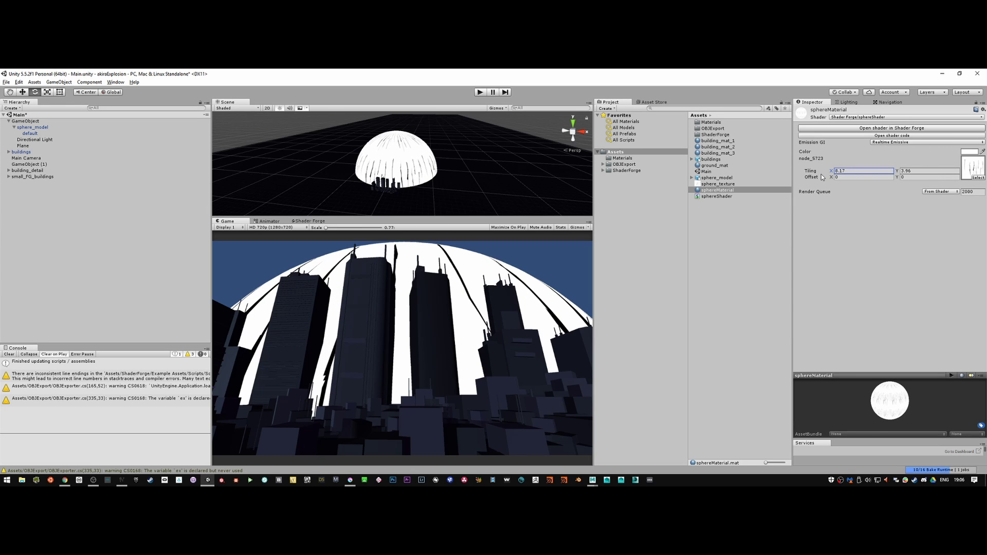
drag(897, 171, 900, 174)
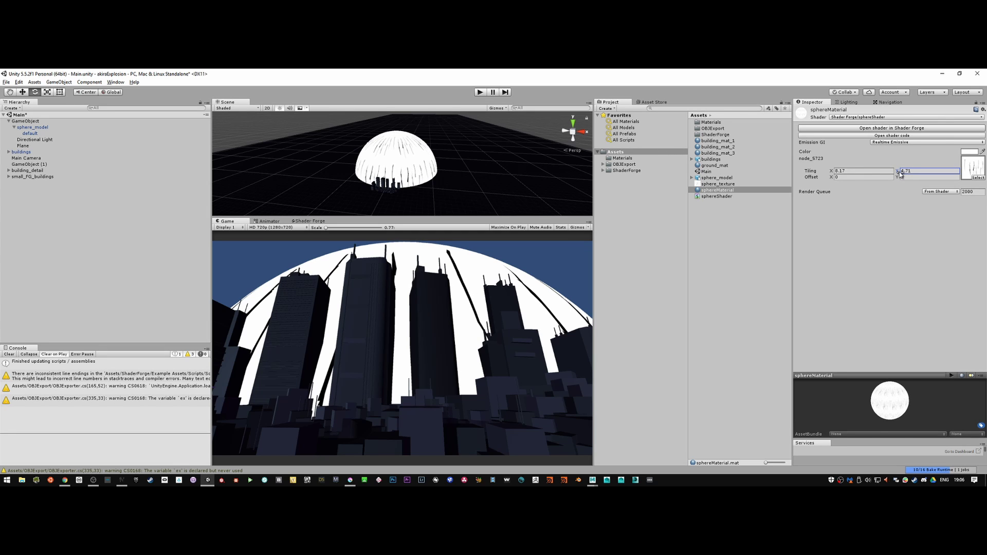
drag(900, 174, 899, 175)
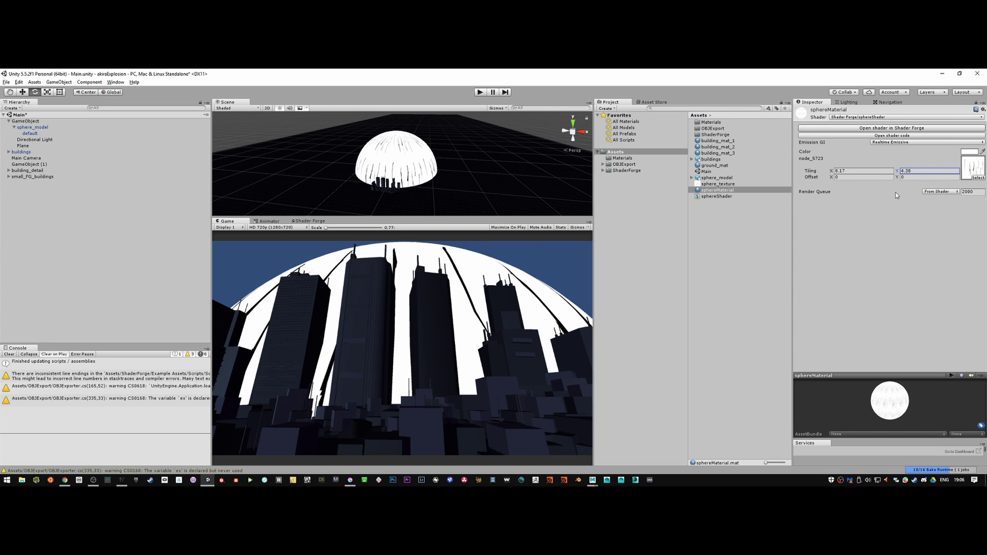
Step: Offset sphereMaterial's texture by 0.3 in X and about 1.92 in Y, checking for the Akira reference image
drag(902, 176, 912, 175)
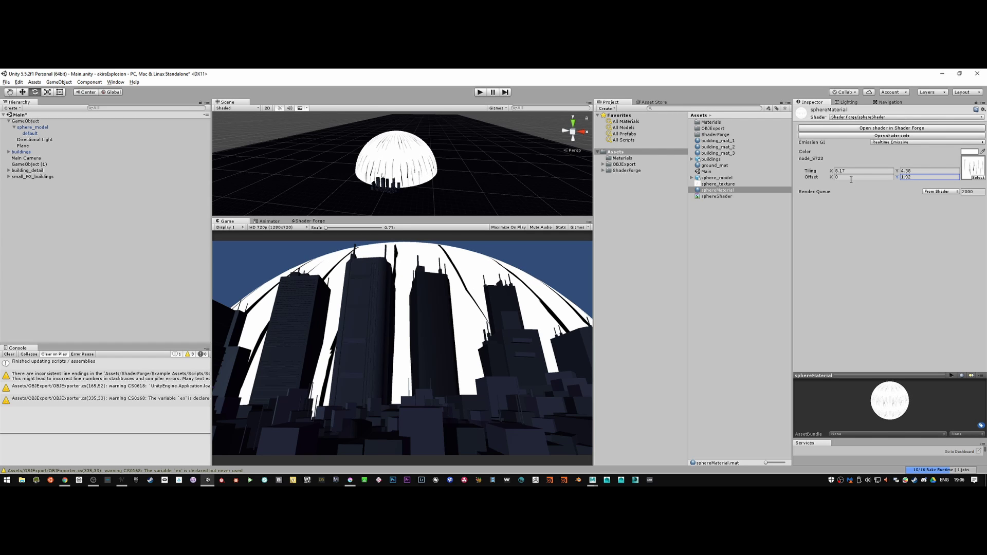
drag(835, 180, 839, 182)
key(alt+Tab)
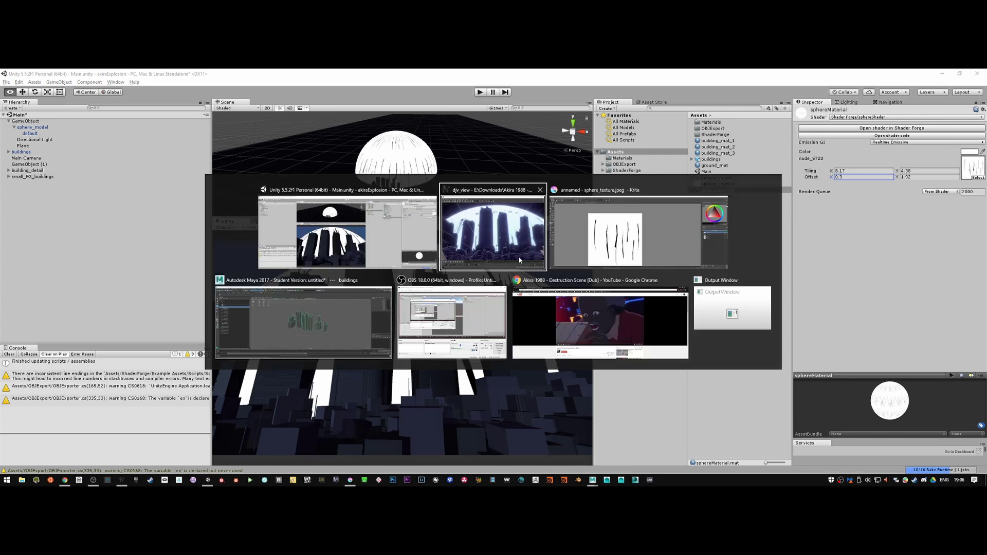
click(155, 139)
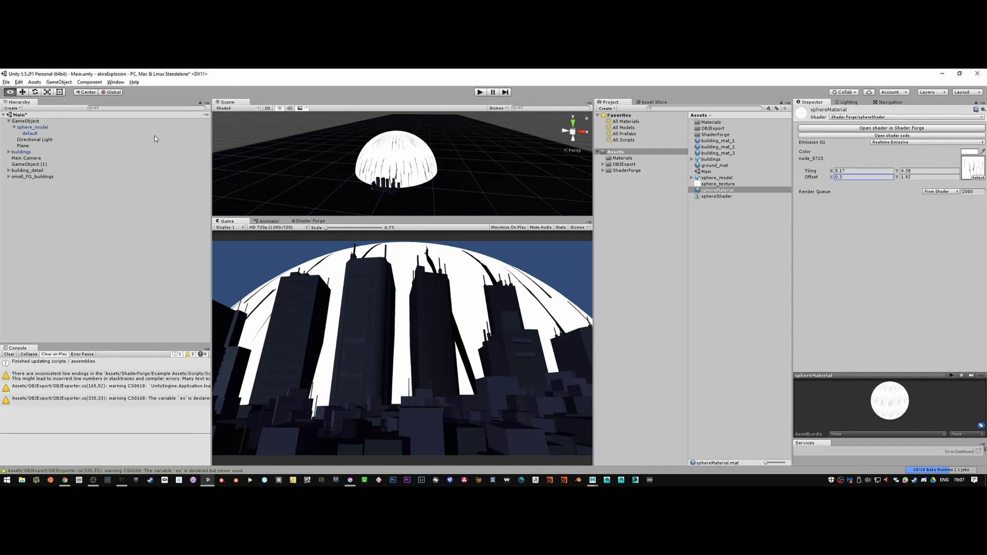
Step: Examine the scene's environment lighting settings, including the ambient color and the ambient and reflection sources
click(25, 122)
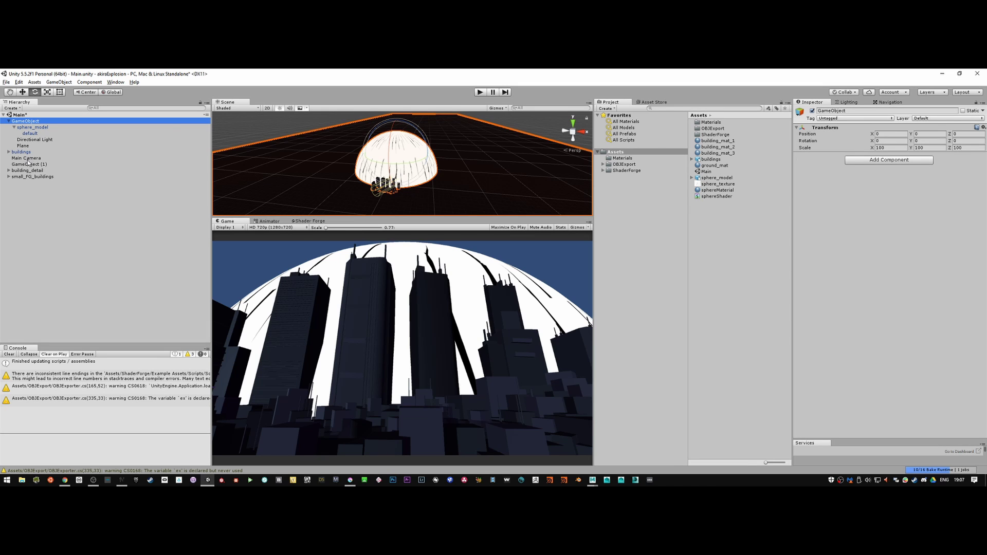
click(848, 103)
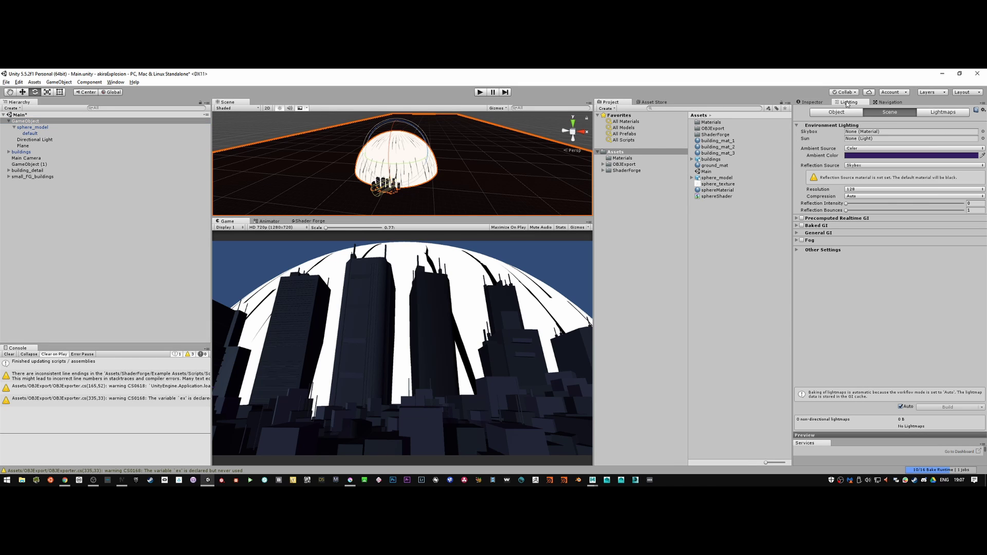
click(887, 155)
click(847, 182)
click(877, 157)
mouse_move(816, 264)
mouse_down()
mouse_move(825, 283)
mouse_move(822, 263)
mouse_up()
click(846, 182)
click(873, 149)
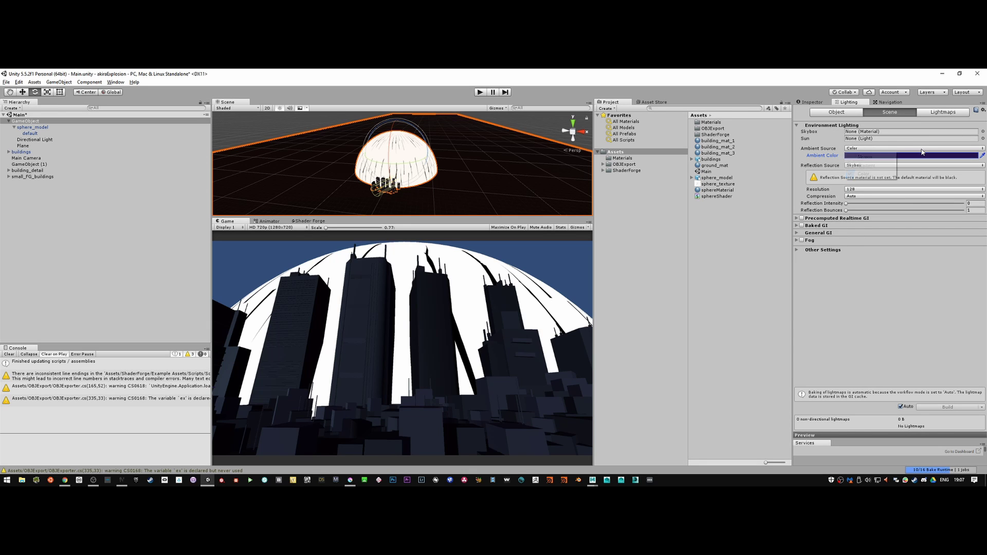
click(922, 166)
click(883, 283)
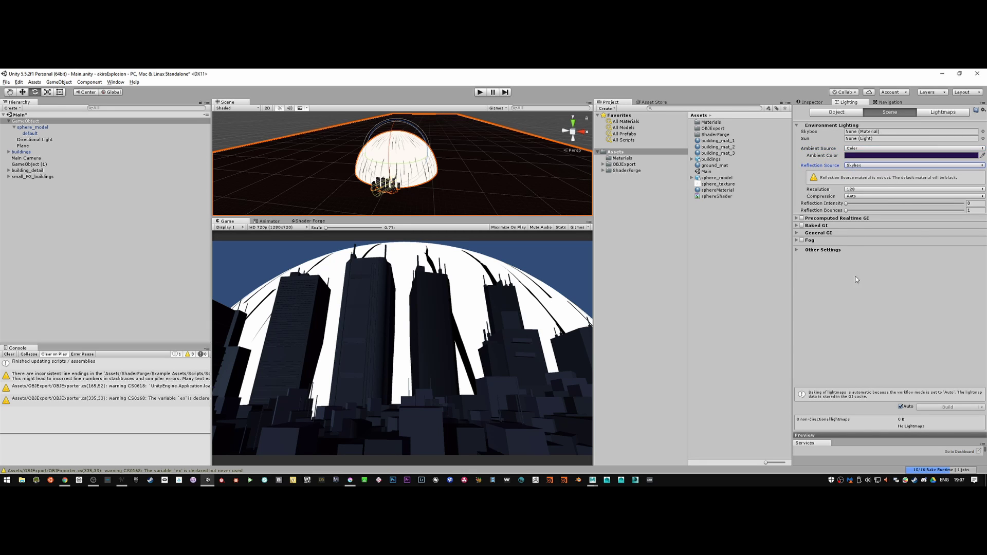
Step: Look through the Other Settings, Precomputed Realtime GI, Fog and Environment Lighting sections for a way to change the sky
click(797, 250)
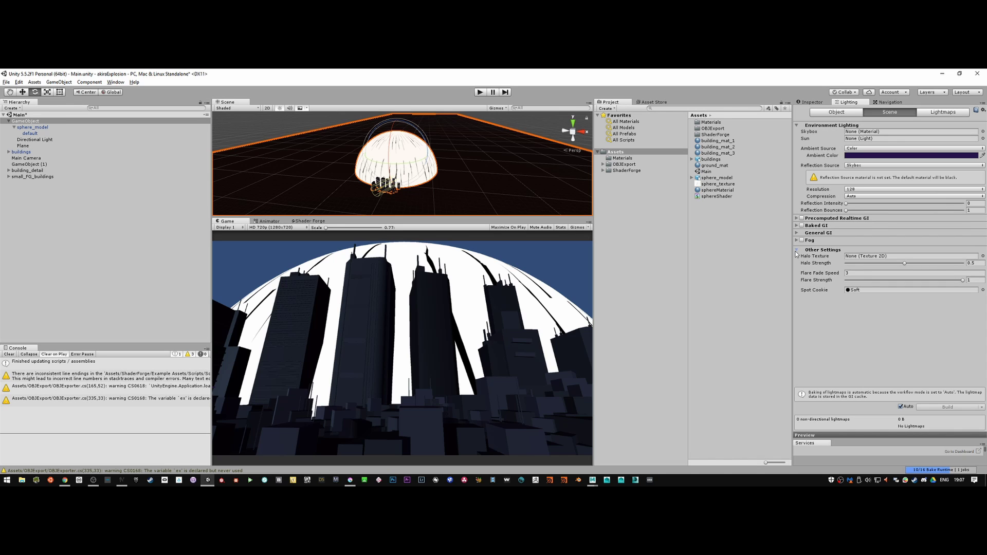
click(797, 251)
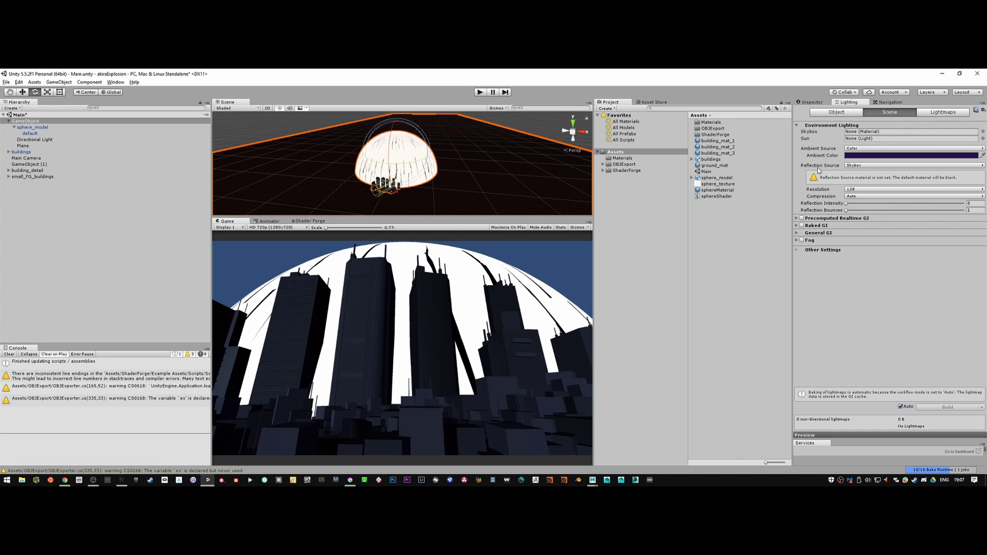
click(797, 218)
click(797, 239)
click(797, 240)
click(797, 219)
click(797, 240)
click(796, 240)
click(797, 240)
click(796, 241)
click(797, 126)
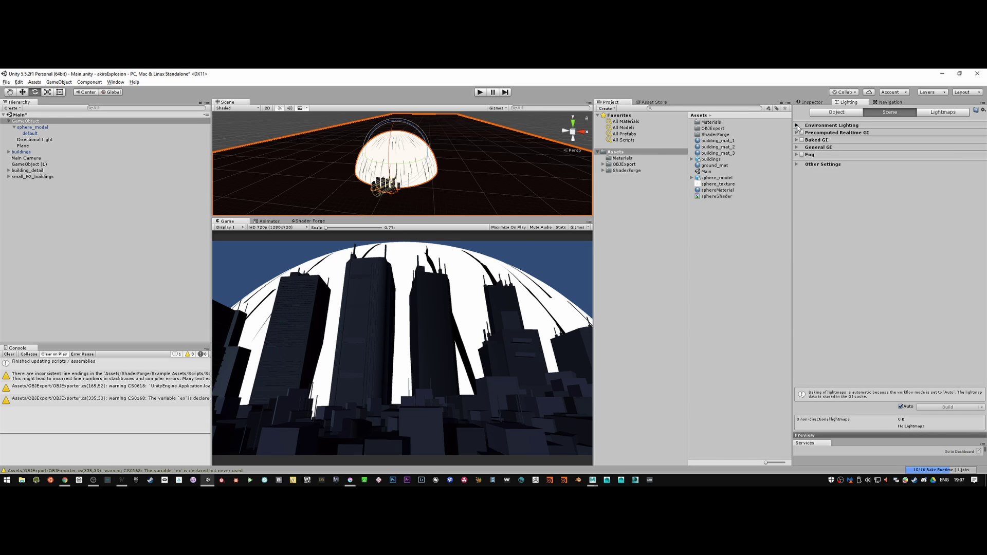
click(797, 125)
Step: Browse the available materials for the scene's skybox without choosing one
click(924, 133)
click(983, 132)
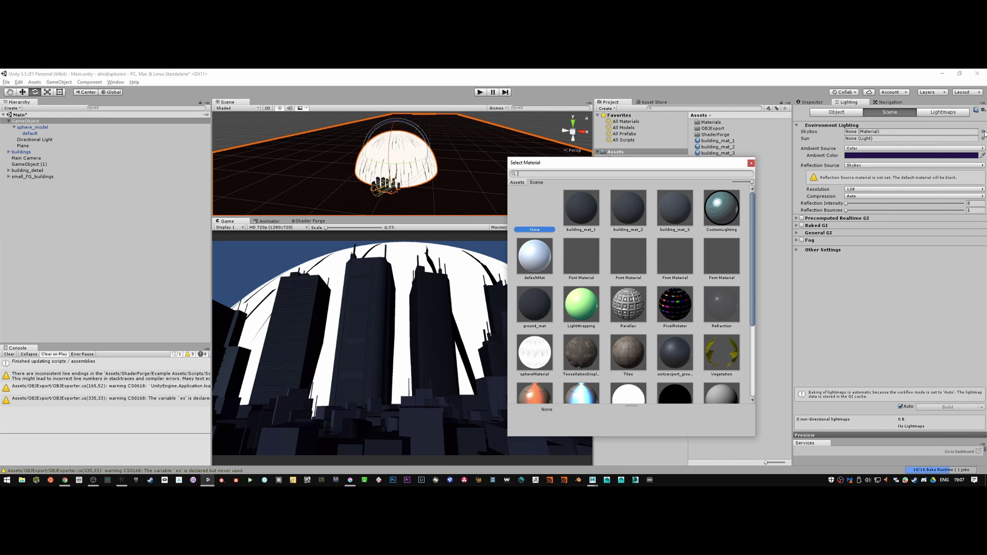
scroll(680, 255, down, 5)
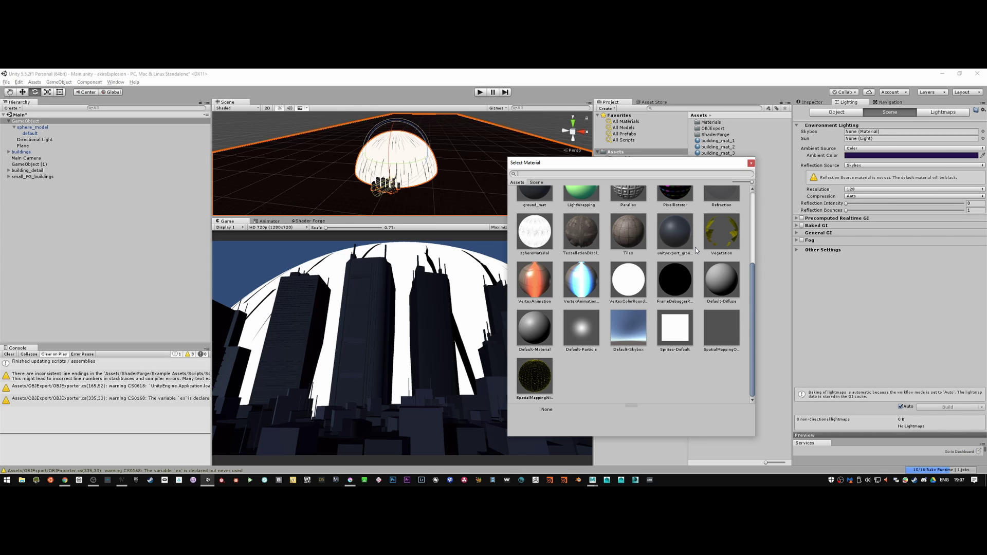
scroll(696, 251, up, 5)
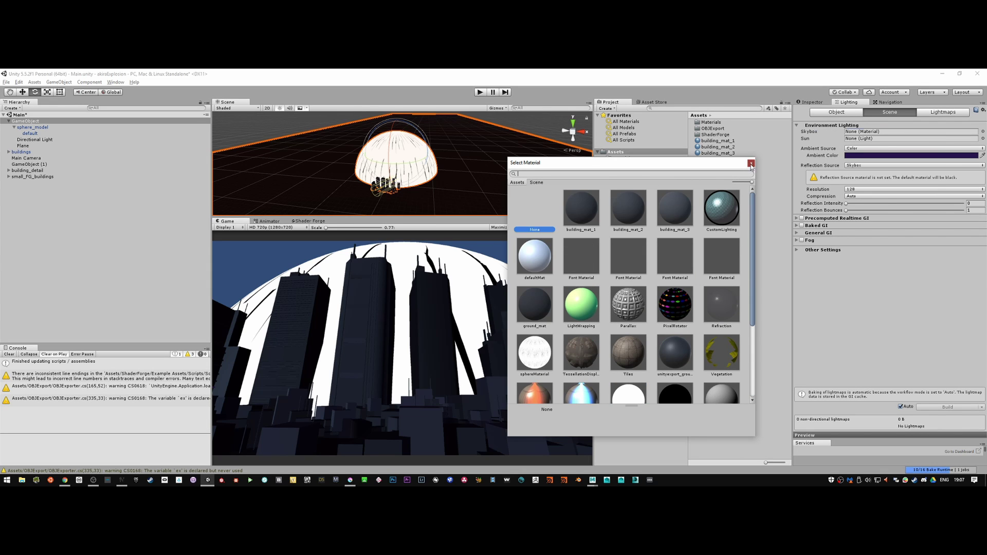
click(750, 164)
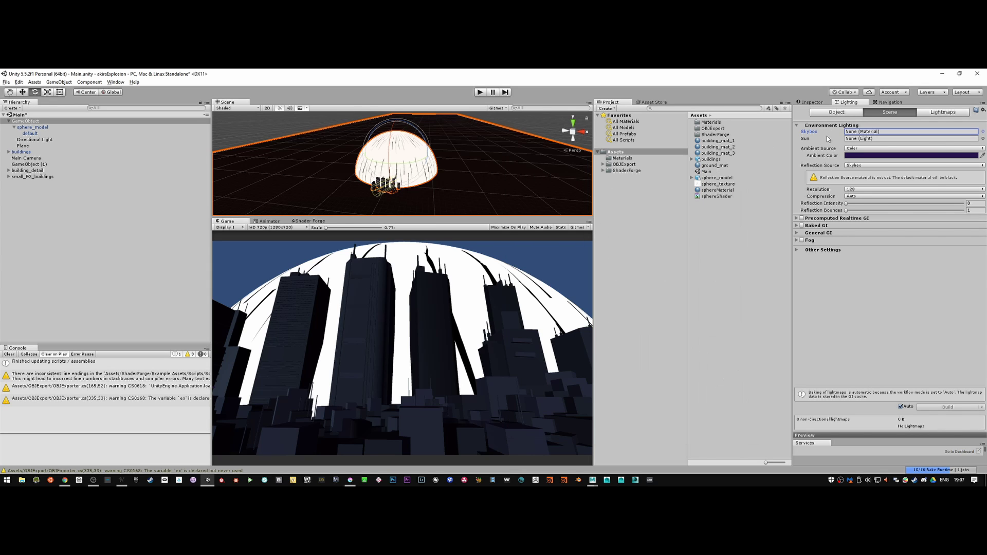
Step: Try Gradient and Skybox as the scene's ambient source, and return it to Color
click(856, 148)
click(859, 165)
click(863, 150)
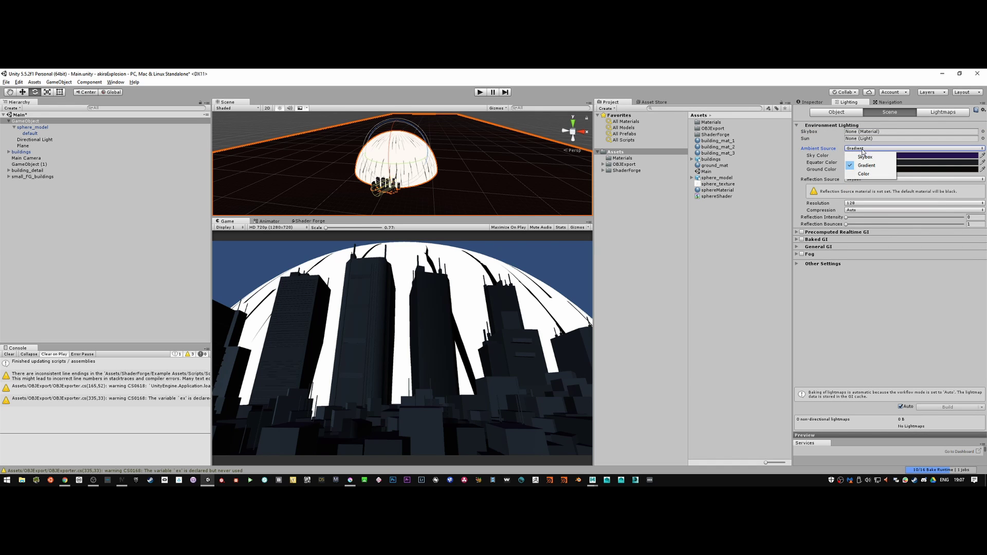
click(866, 155)
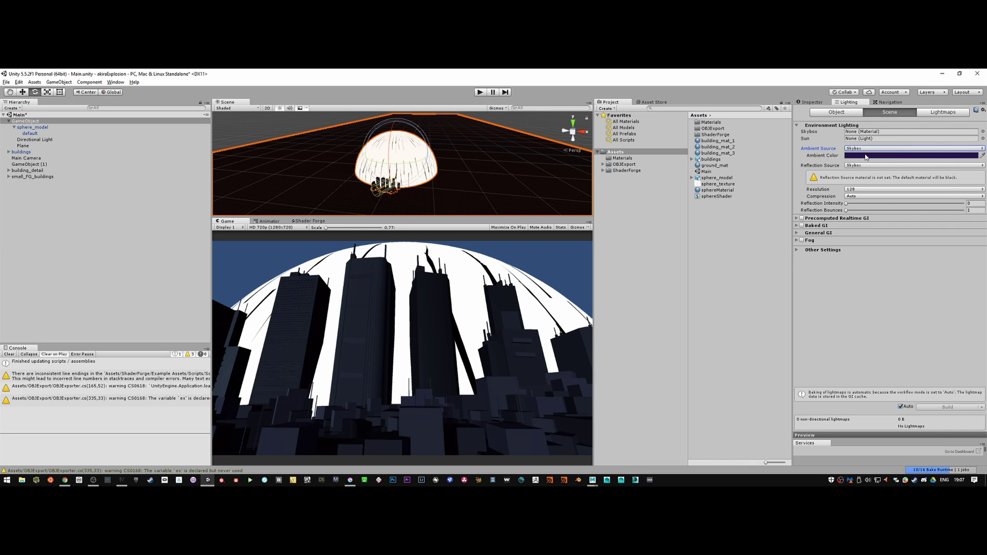
click(866, 148)
click(867, 175)
Step: Examine the Fog, General GI, Baked GI and other lighting sections and the Project Settings categories for sky options
click(797, 249)
click(797, 250)
click(797, 242)
click(797, 242)
click(797, 233)
click(797, 233)
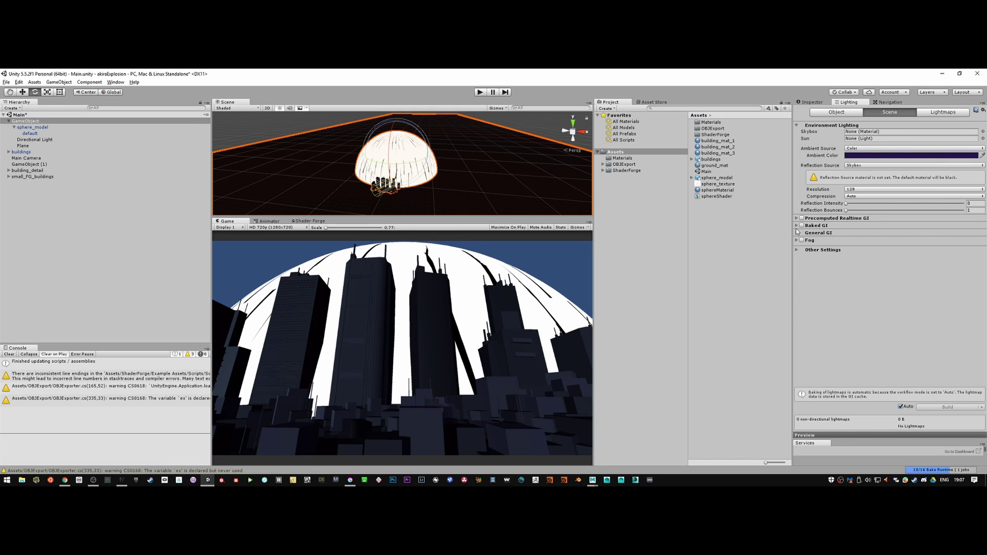
click(797, 226)
click(797, 226)
click(797, 219)
click(797, 219)
click(18, 83)
mouse_move(66, 277)
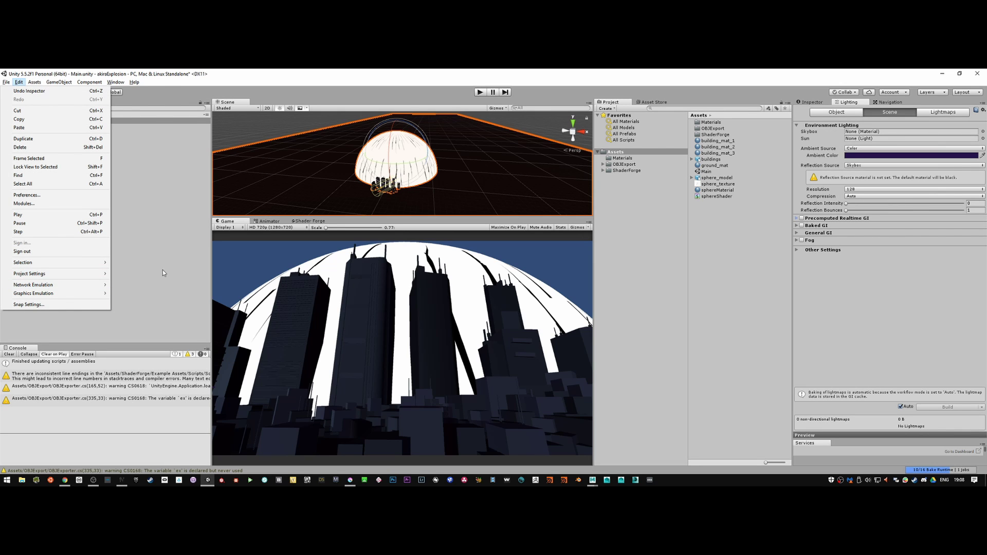
mouse_move(107, 278)
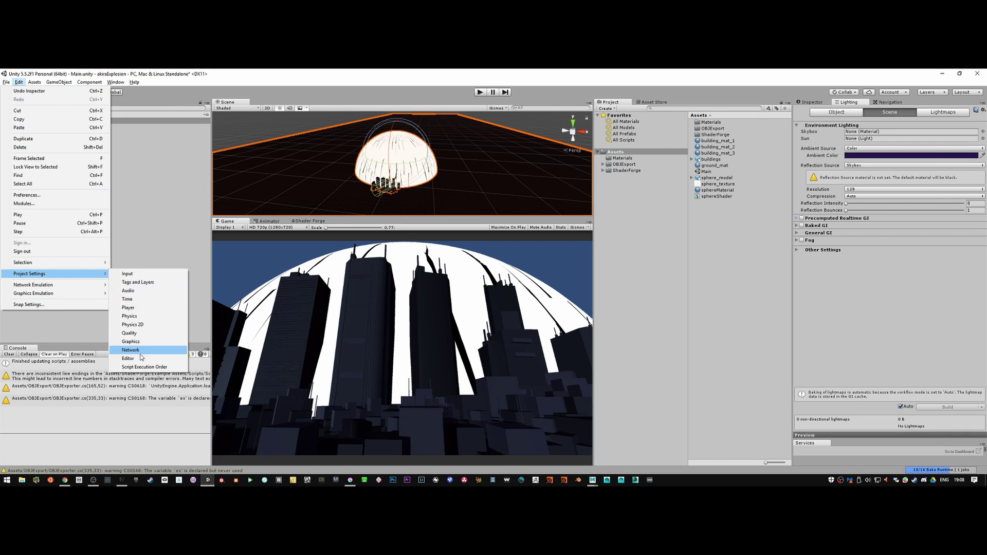
click(239, 72)
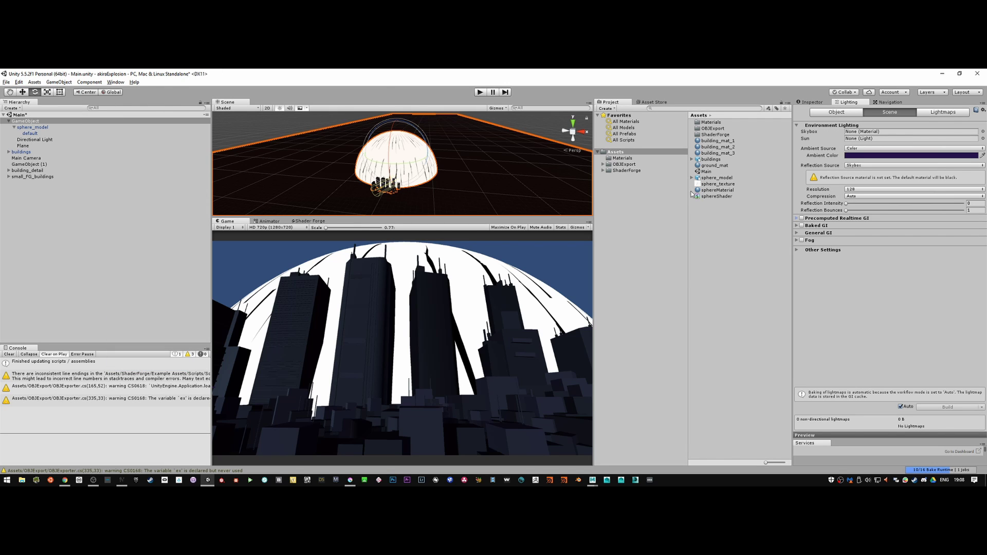
Step: Create a new material named skyMat in the Assets folder
right_click(713, 215)
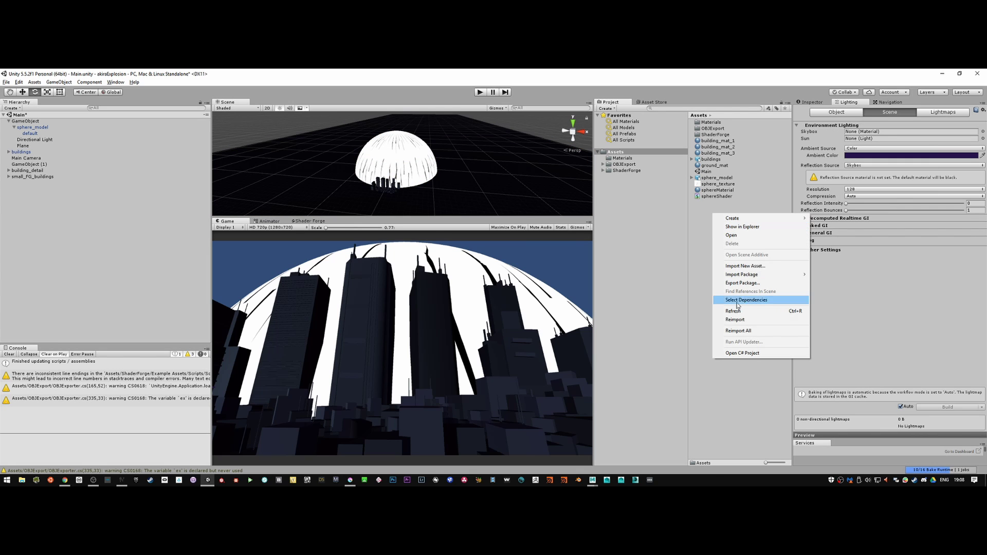
mouse_move(741, 218)
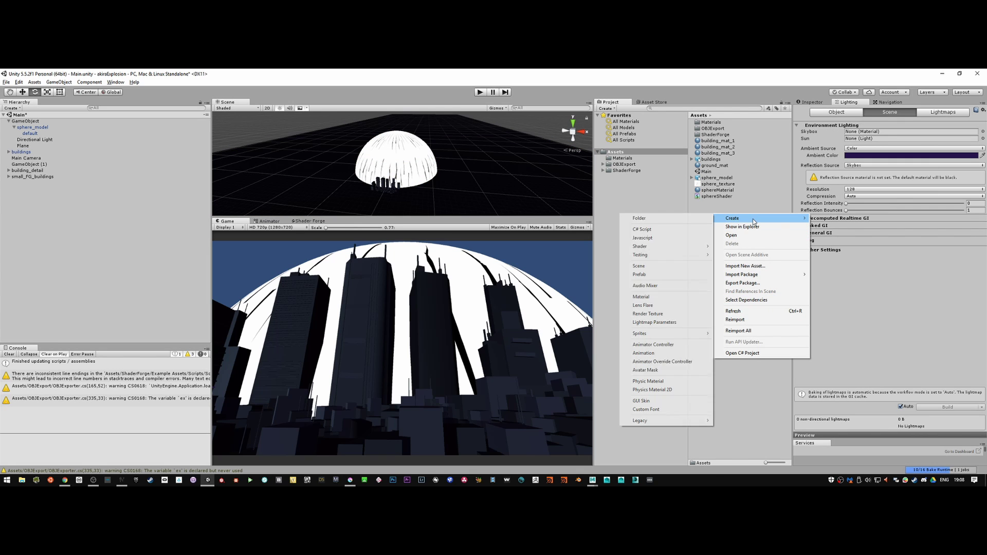
click(677, 298)
text(skyMat)
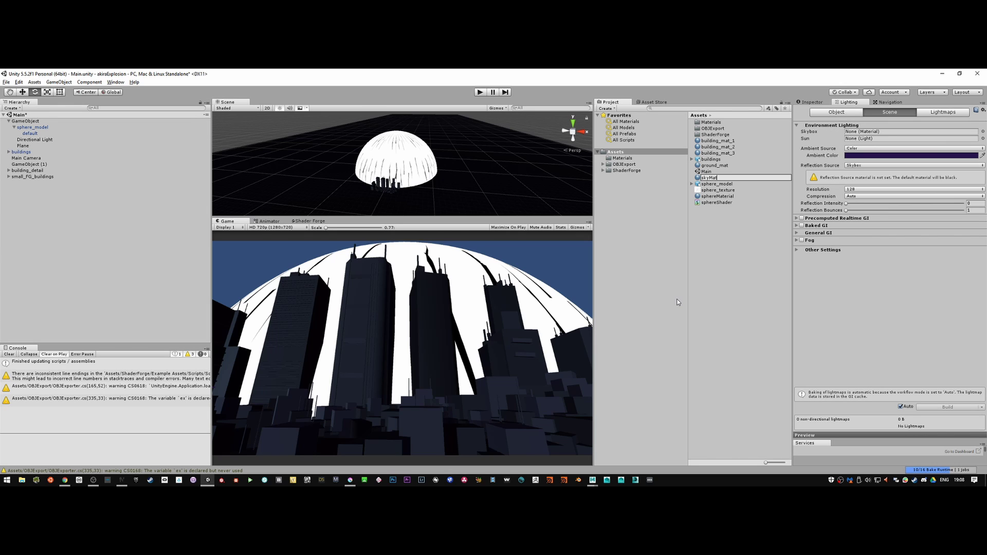
key(Return)
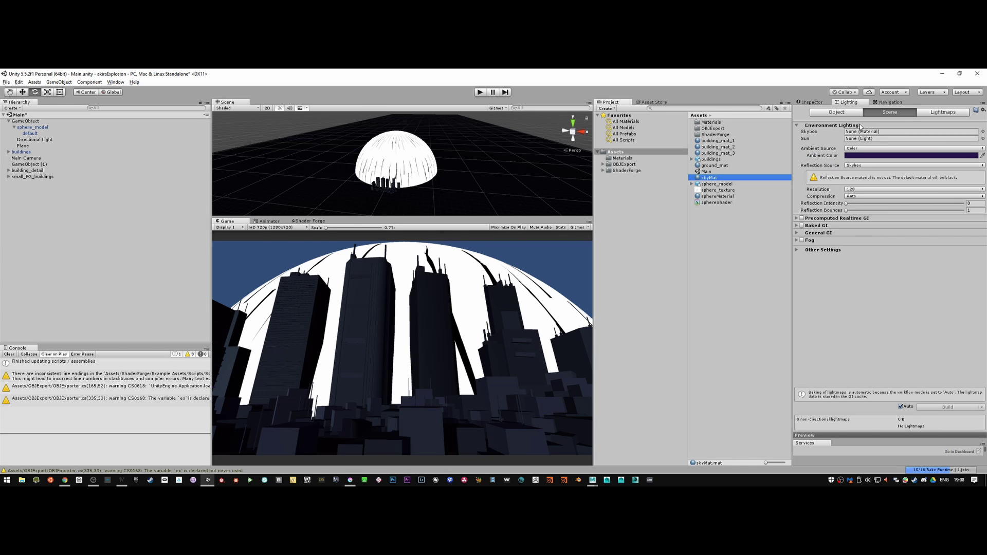
Step: Set skyMat's shader to Skybox/Procedural and assign the material as the scene's skybox in the environment lighting
click(809, 103)
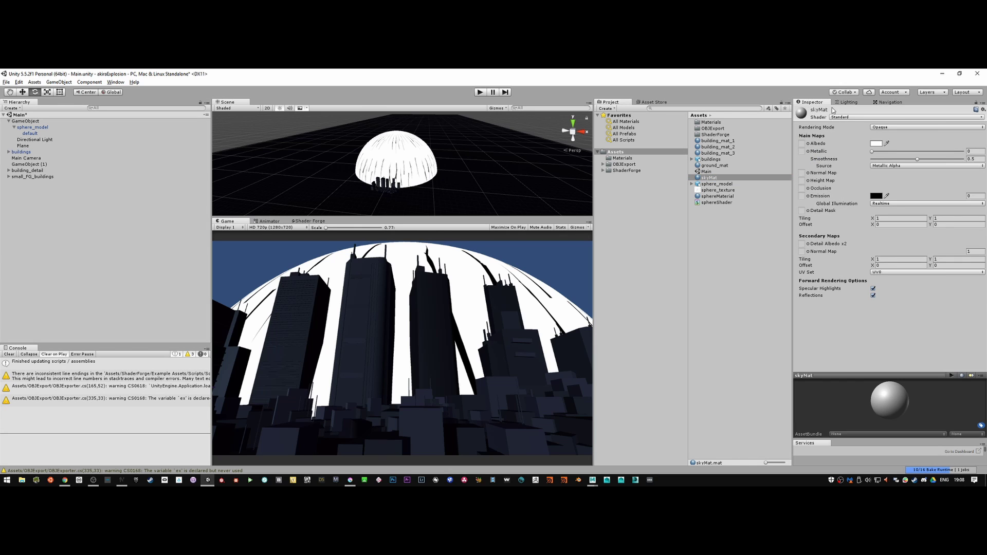
click(868, 118)
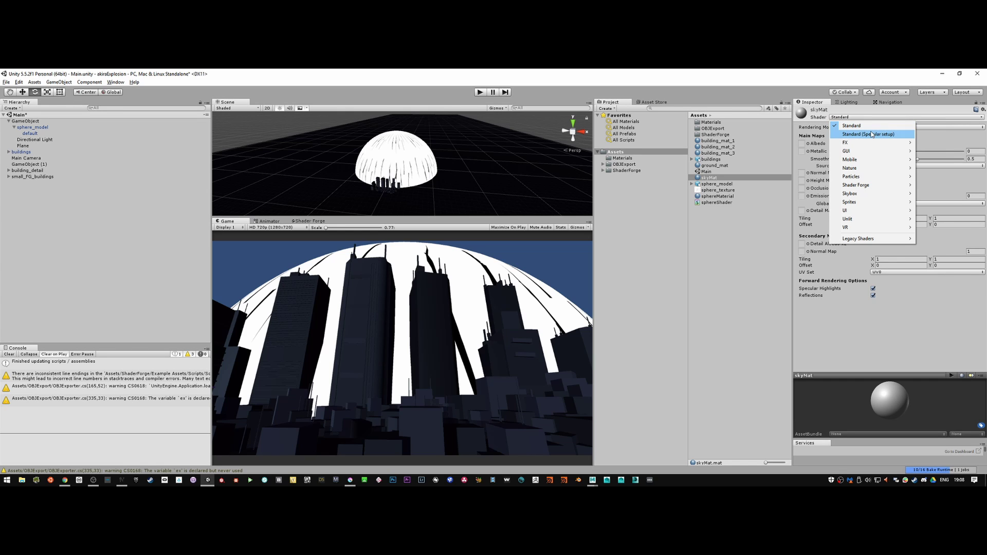
mouse_move(871, 173)
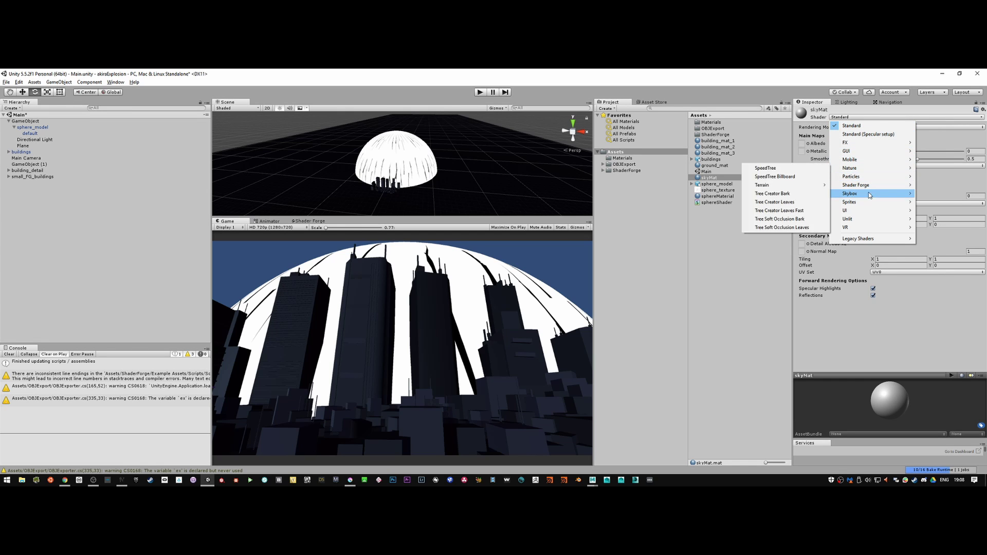
mouse_move(869, 196)
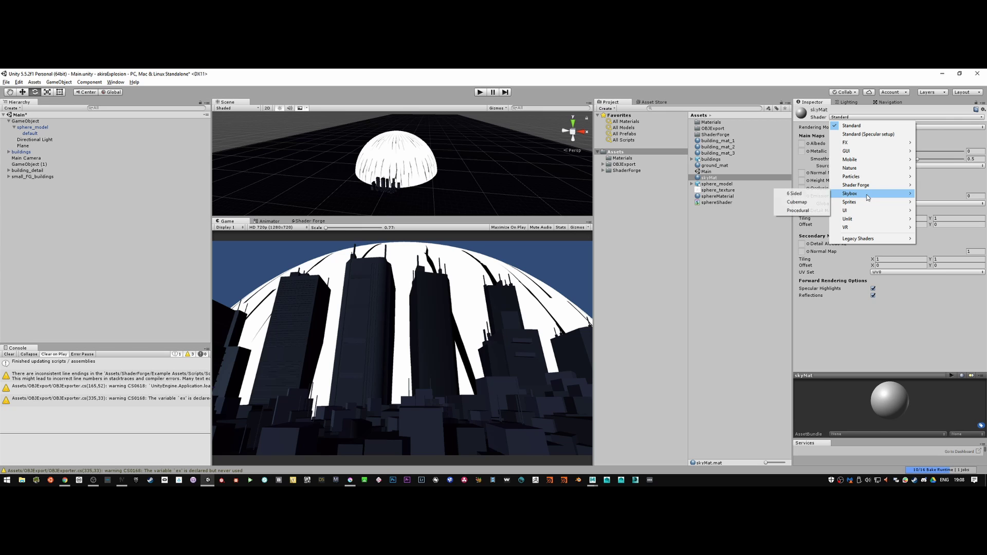
click(813, 211)
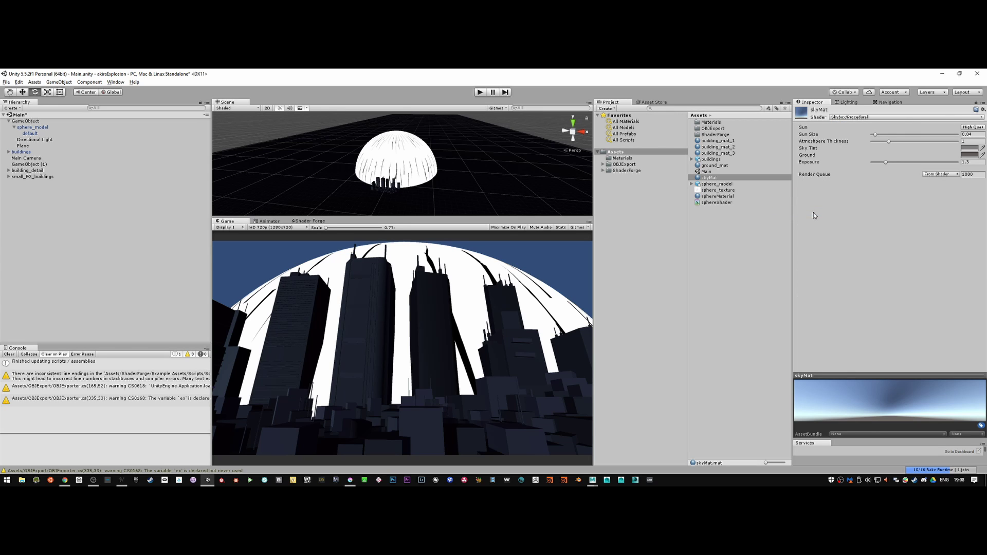
click(849, 102)
drag(725, 179, 876, 132)
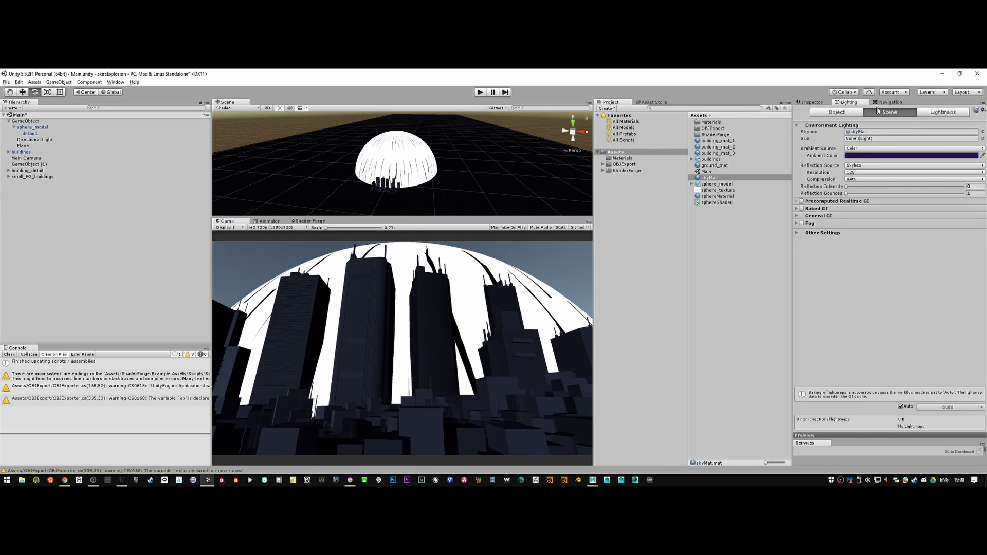
Step: Set both the Sky Tint and the Ground color of skyMat to black
click(819, 104)
click(969, 151)
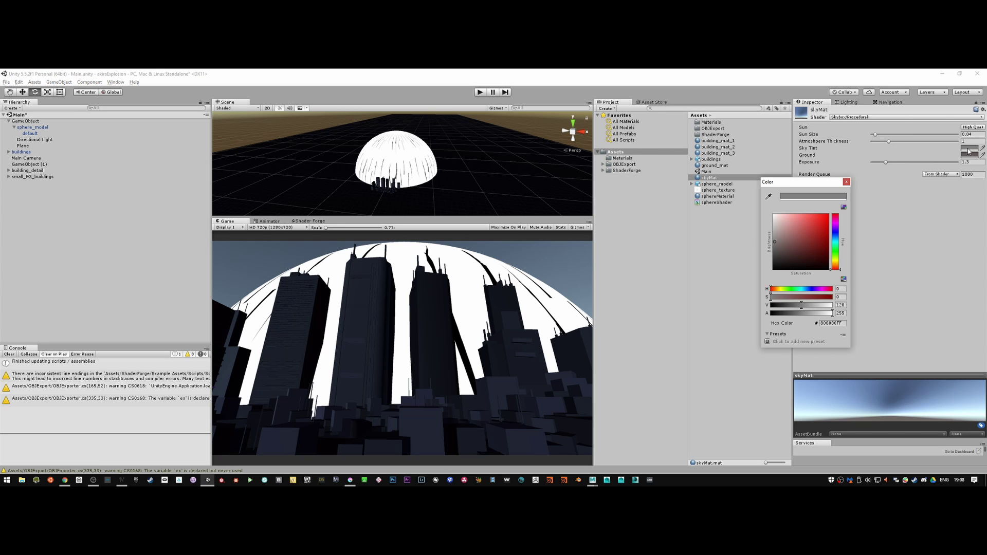
drag(828, 223, 834, 280)
click(847, 182)
click(969, 155)
drag(803, 239, 764, 280)
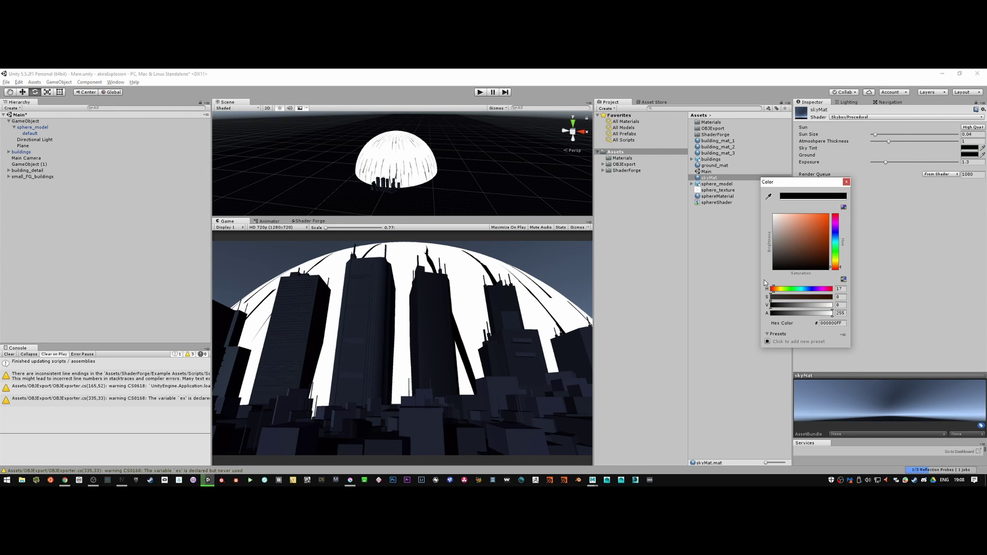
Step: Set skyMat's Atmosphere Thickness to about 0.3 and Sun Size to 0, compare with the Akira reference frame, and save the scene
click(847, 181)
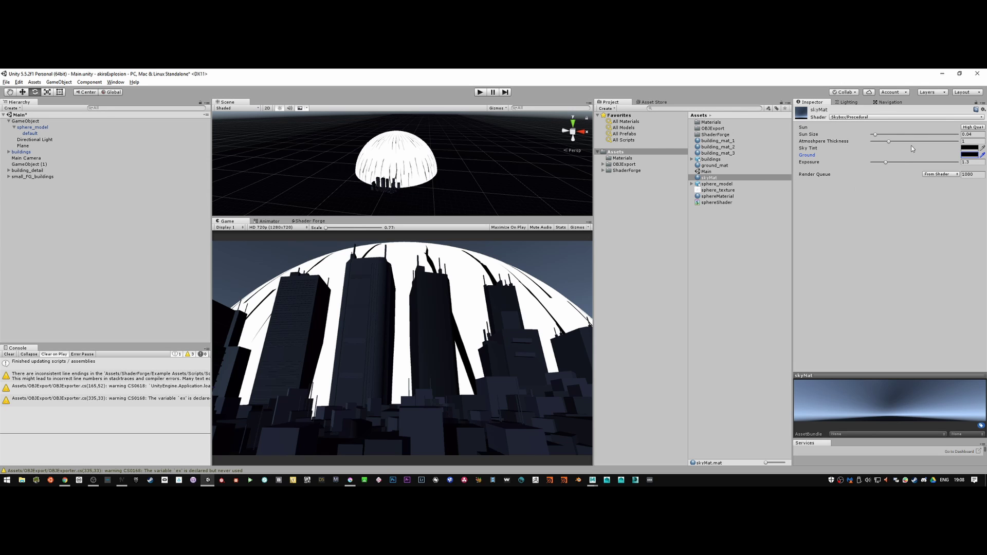
mouse_move(888, 141)
mouse_down()
mouse_move(865, 142)
mouse_move(878, 143)
mouse_up()
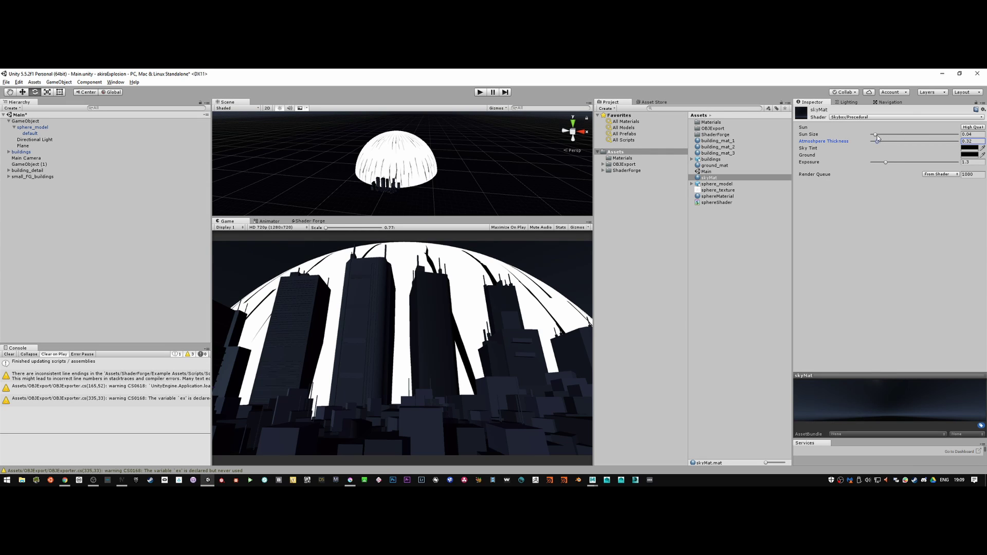
mouse_move(875, 135)
mouse_down()
mouse_move(963, 145)
mouse_move(831, 137)
mouse_move(878, 144)
mouse_up()
key(alt+Tab)
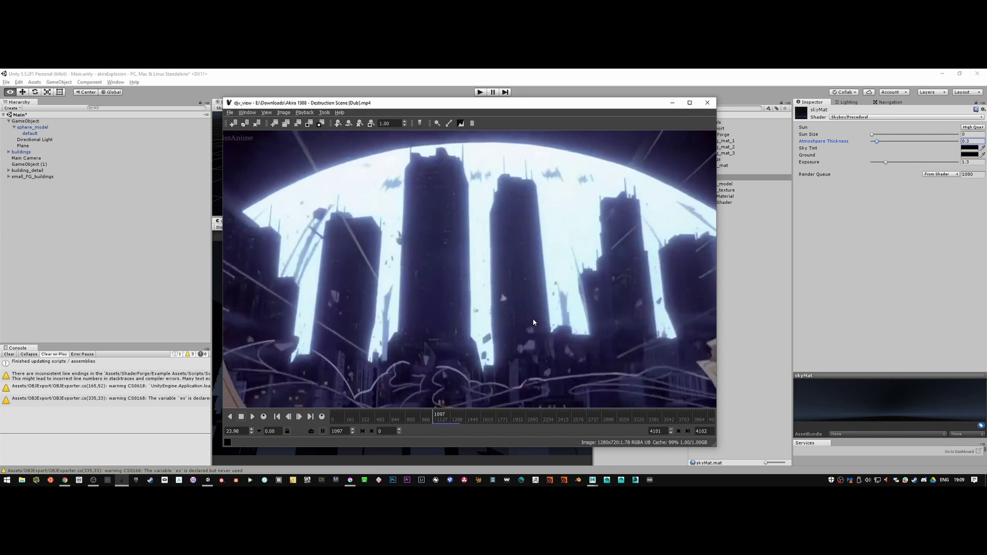
key(alt+Tab)
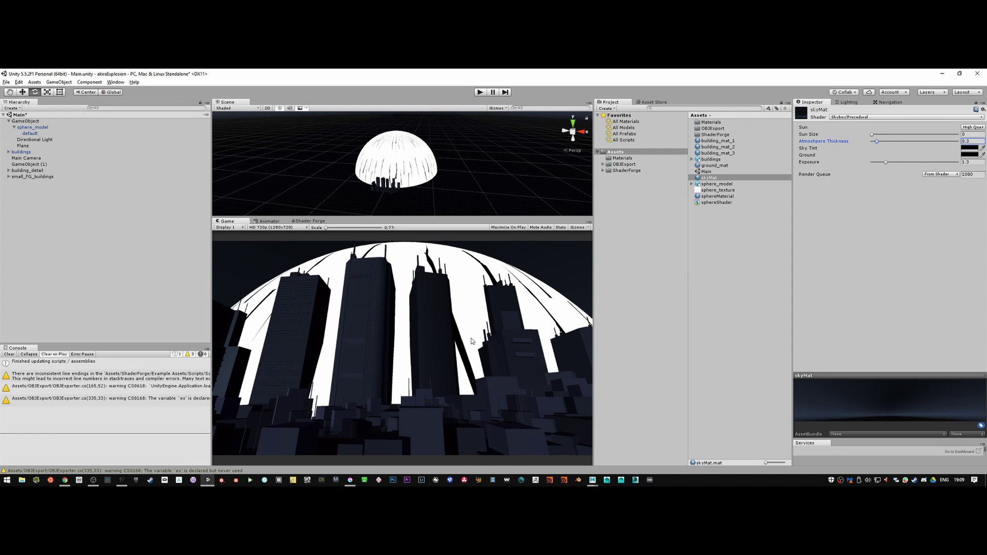
key(ctrl+s)
Step: Filter the Asset Store downloads by #STANDARD_ASSETS and import the complete Effects package with the Main Camera selected
click(27, 158)
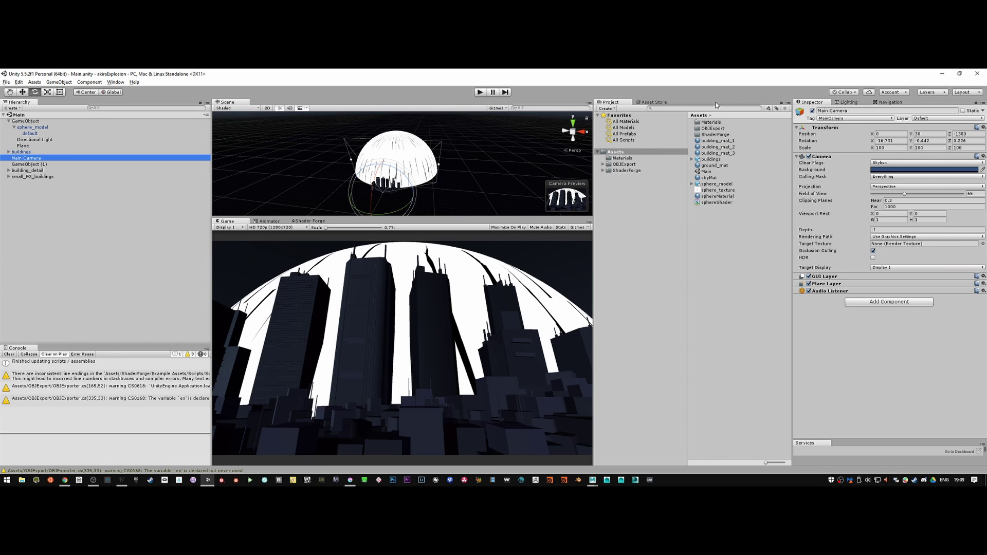
click(662, 103)
click(699, 148)
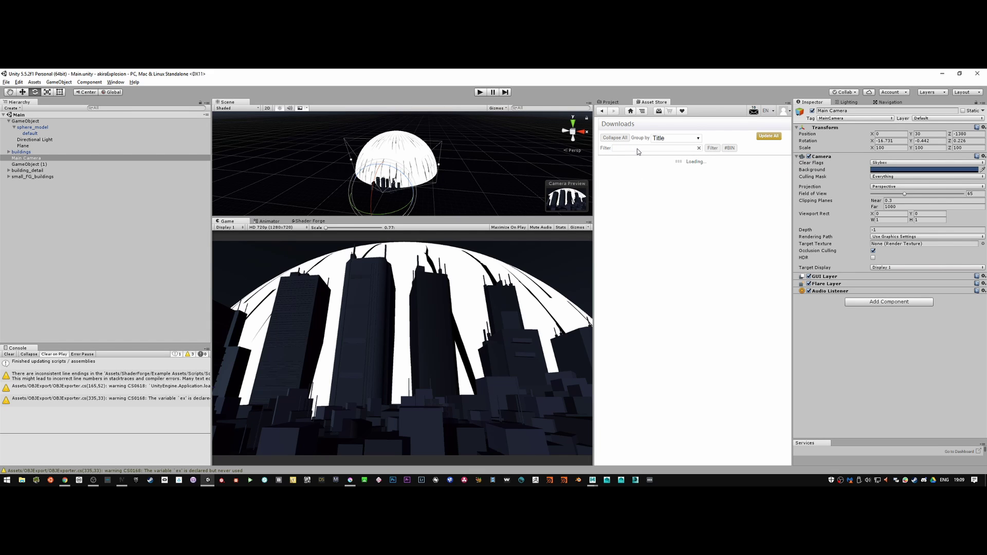
text(standard)
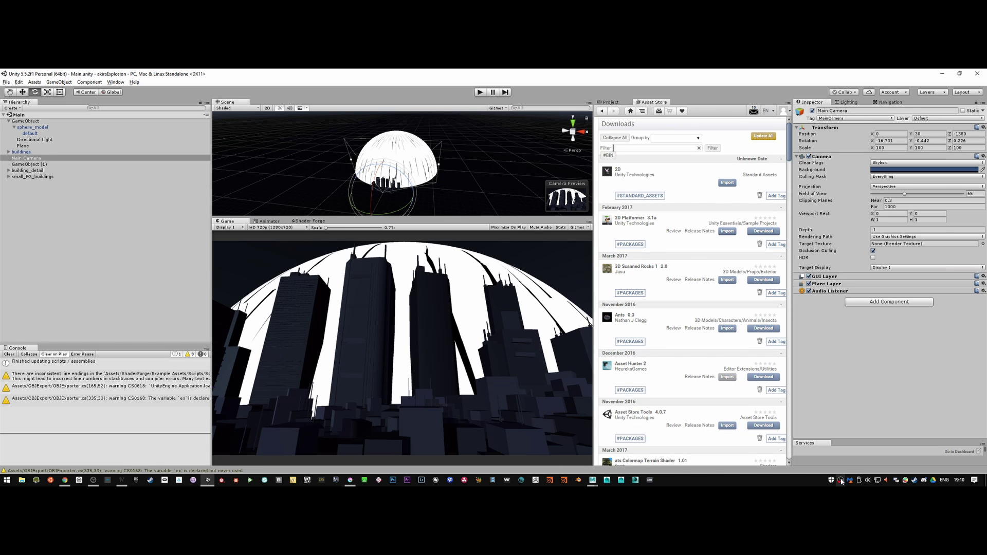
click(656, 148)
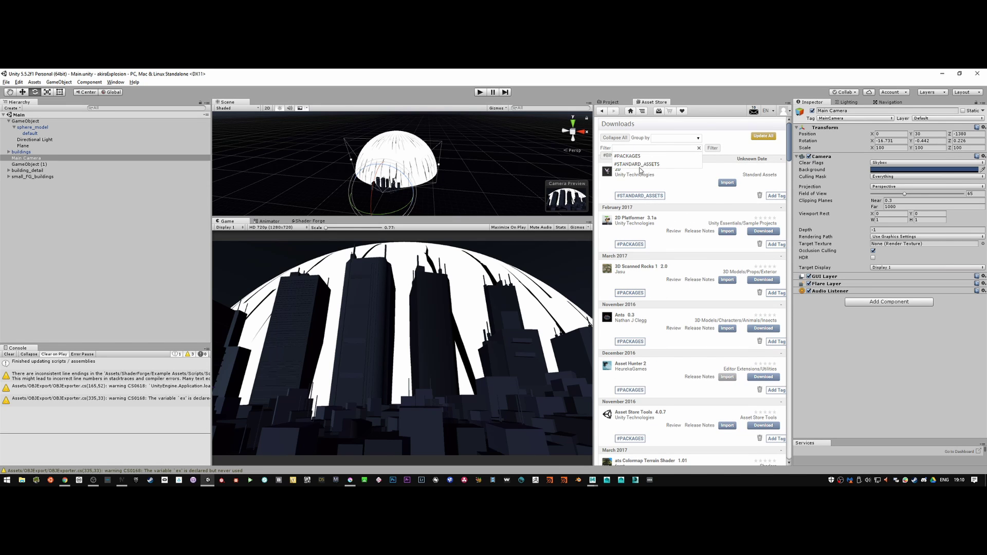
click(640, 164)
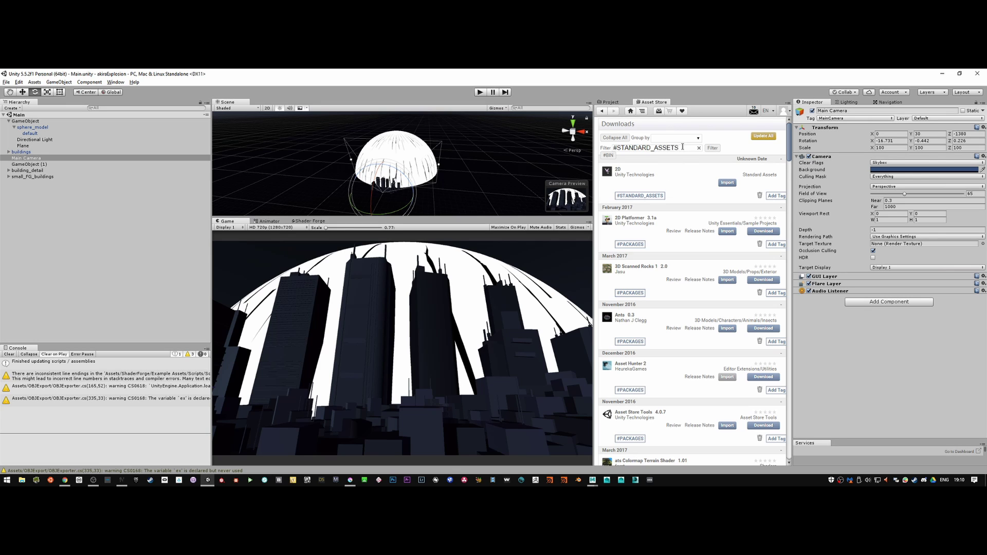
key(Return)
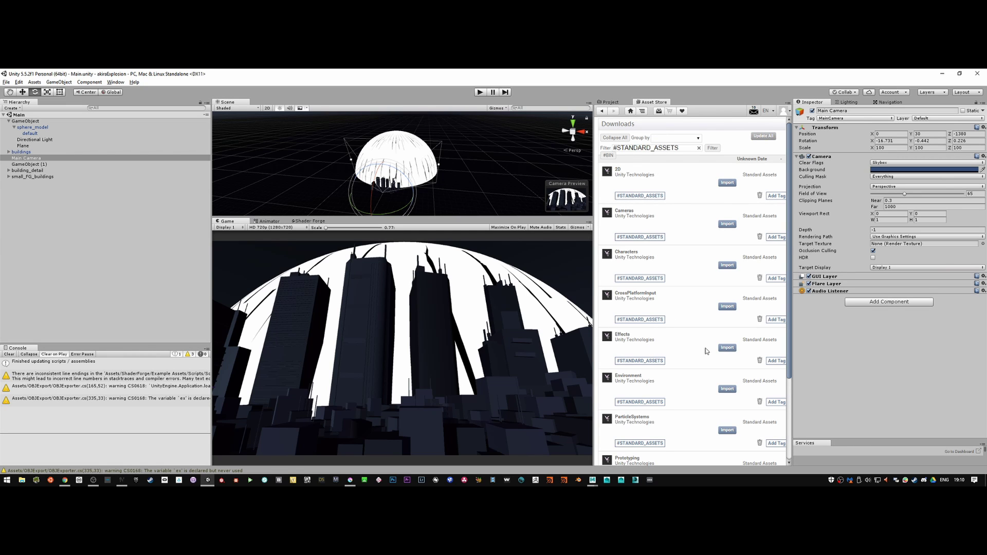
click(726, 348)
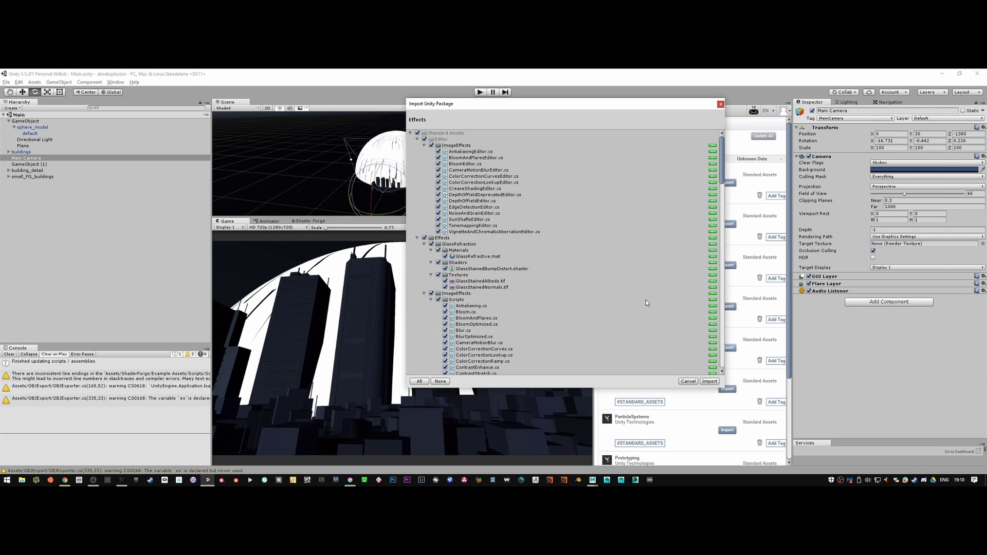
click(714, 382)
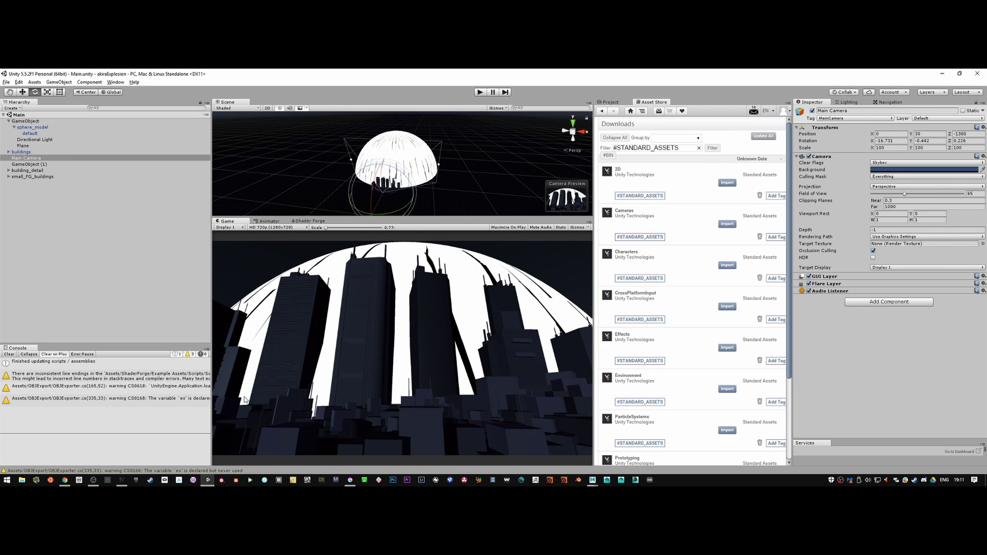
Step: Add the Bloom script from Standard Assets > Effects > ImageEffects > Scripts to the Main Camera
click(613, 102)
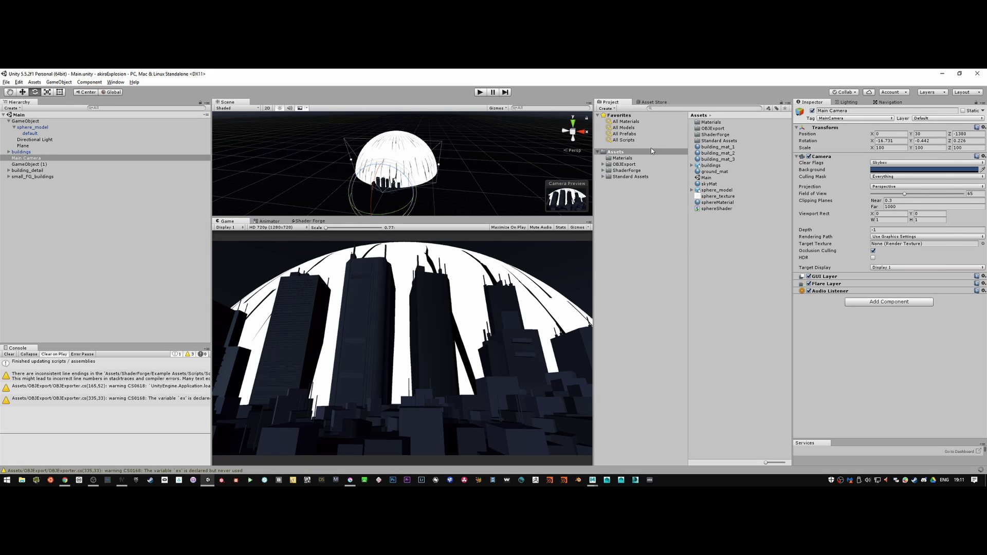
click(621, 177)
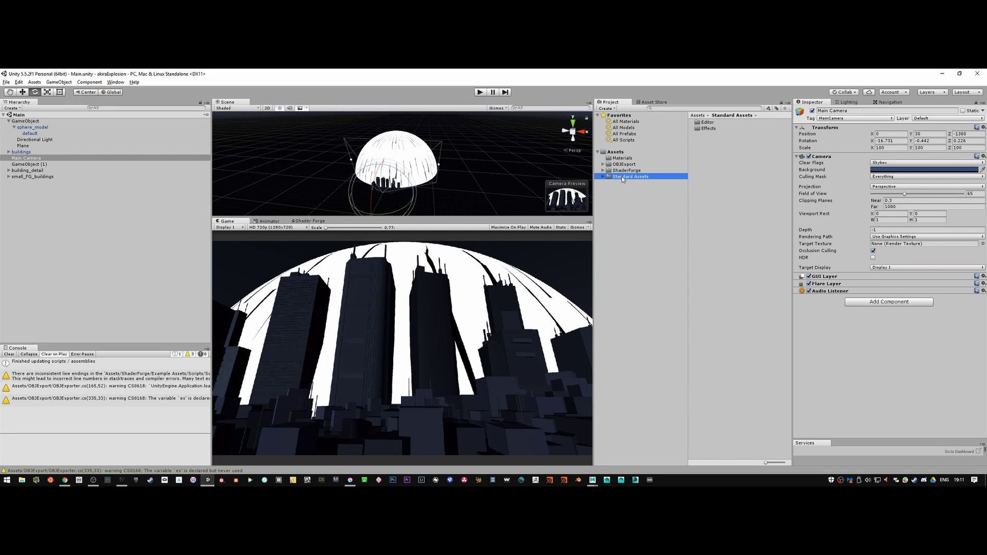
click(604, 176)
click(622, 189)
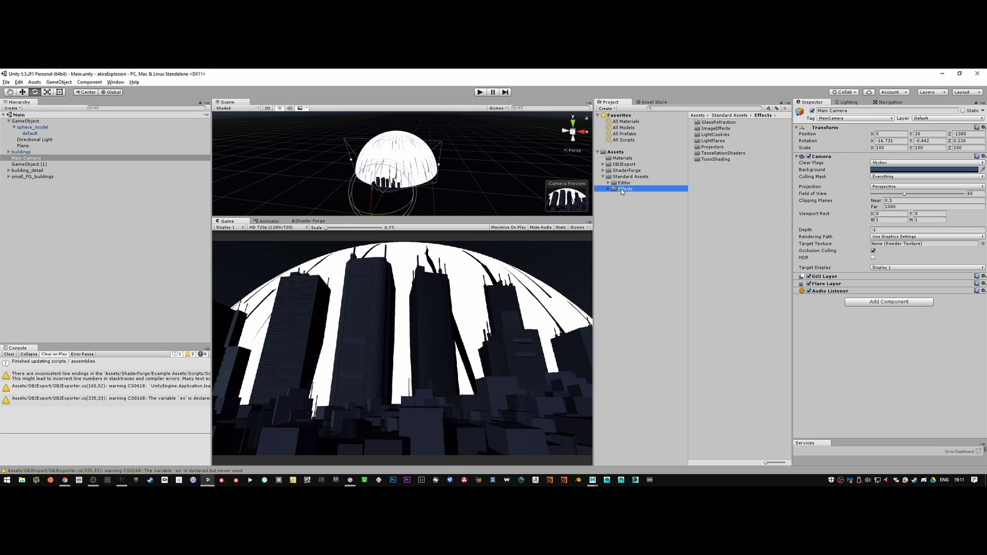
click(610, 189)
click(637, 201)
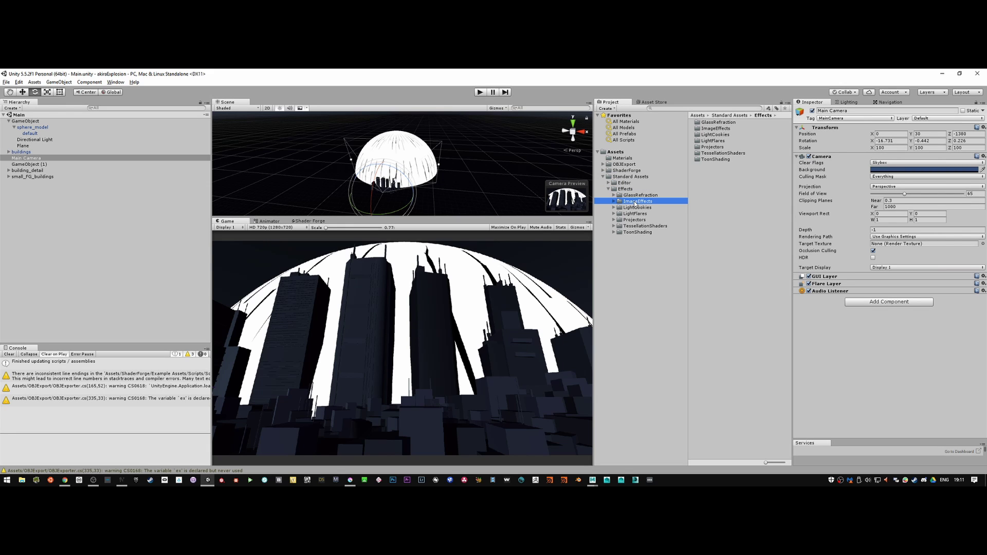
click(614, 201)
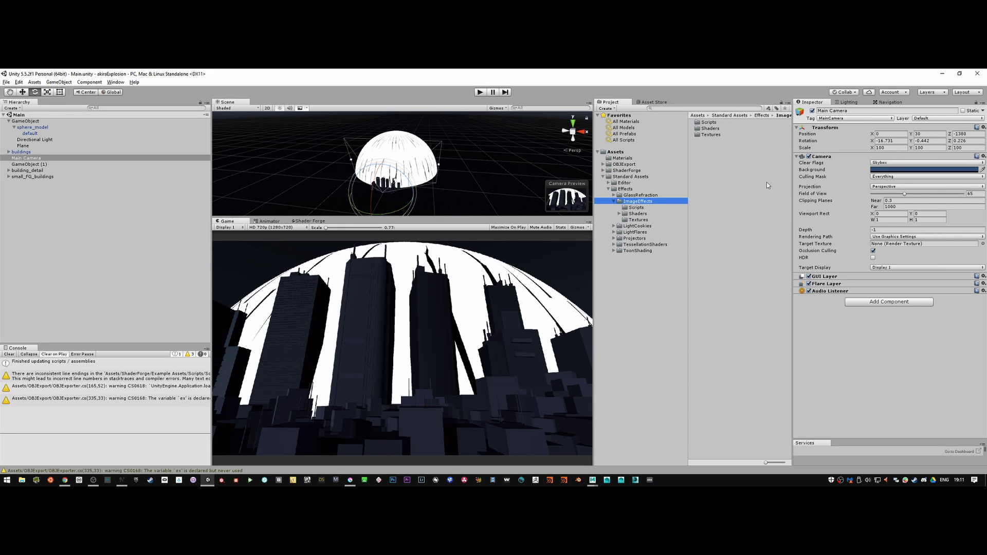
click(635, 208)
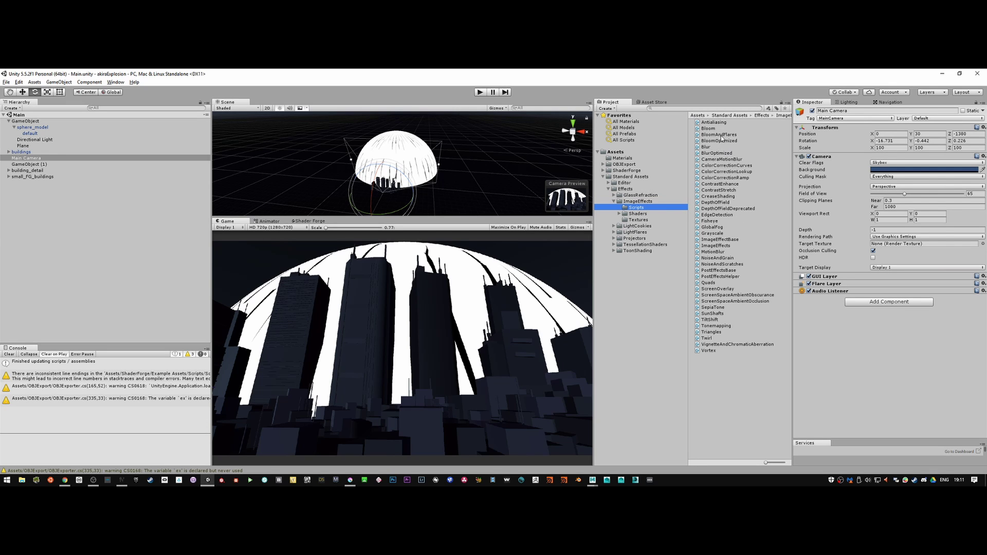
drag(712, 128, 844, 334)
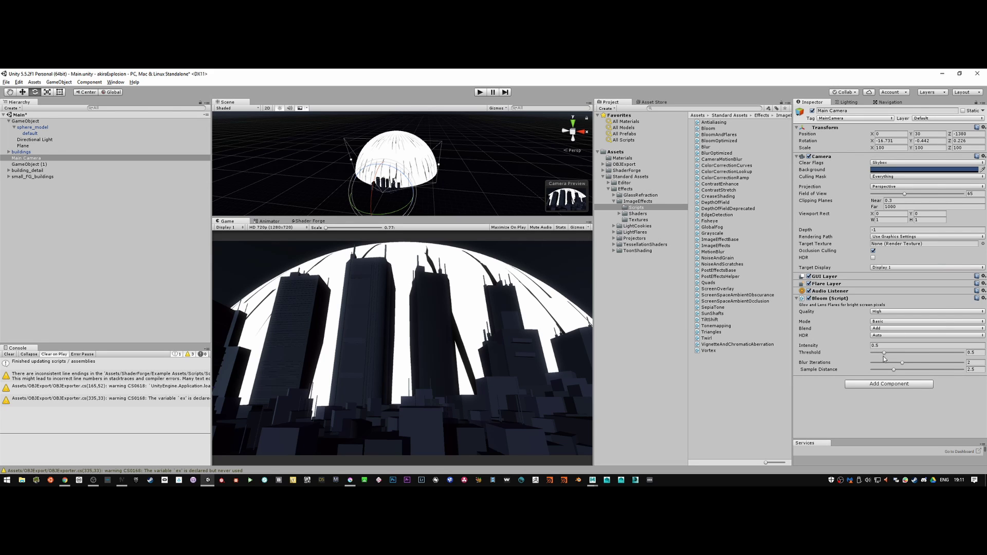
Step: Set the Bloom effect's Blur Iterations to 4, Threshold to about 0.07 and Sample Distance to about 0.91
drag(885, 354, 963, 362)
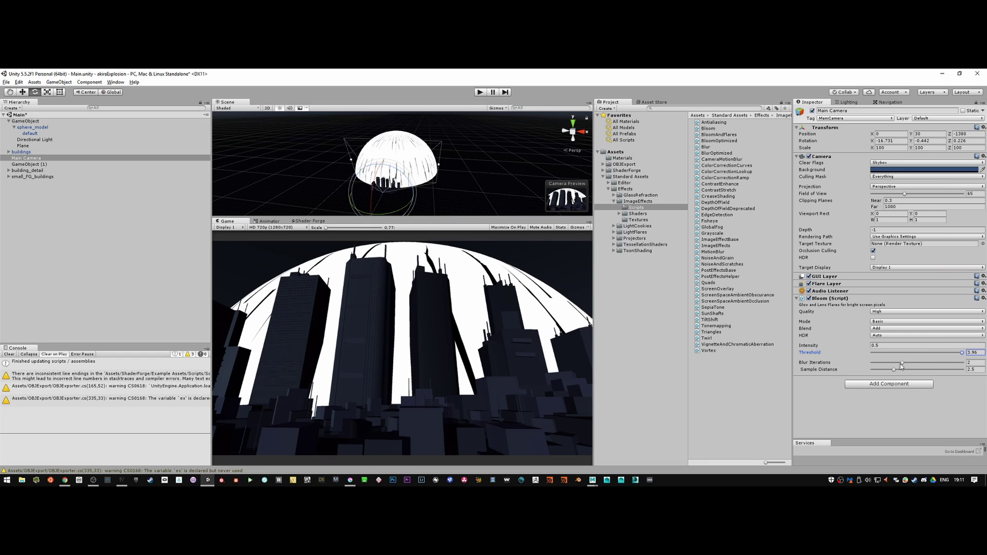
click(903, 363)
drag(924, 366, 964, 363)
click(894, 370)
drag(949, 373, 961, 372)
drag(963, 353, 881, 353)
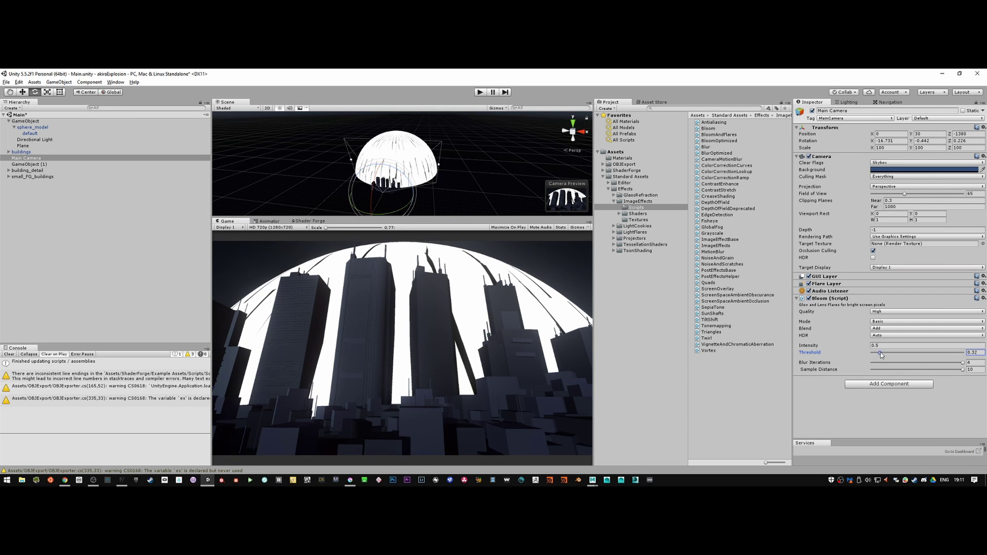
drag(964, 372, 883, 370)
Step: Try Bloom intensities of 2 and 1, check against the Akira reference, and set the Intensity to 1.5
click(888, 347)
text(2)
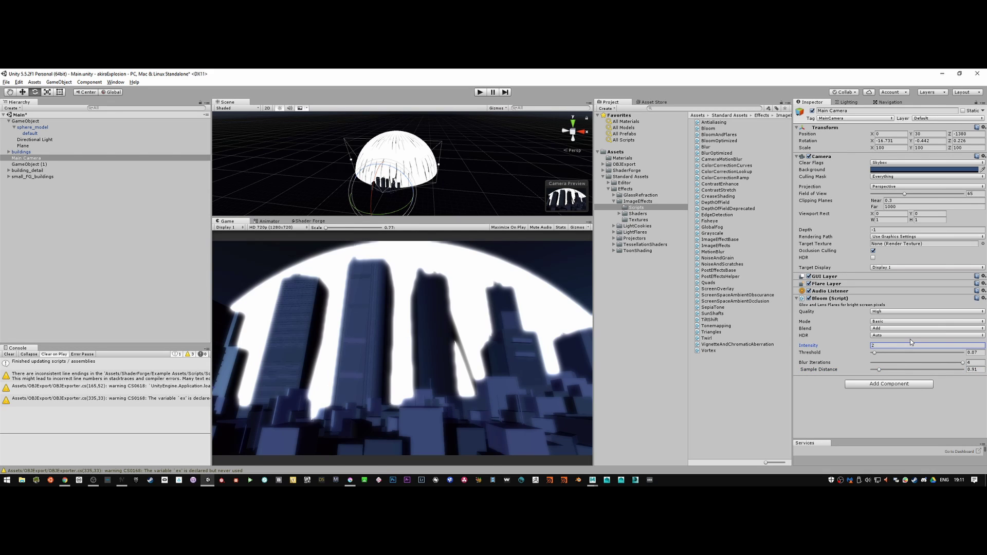
text(1)
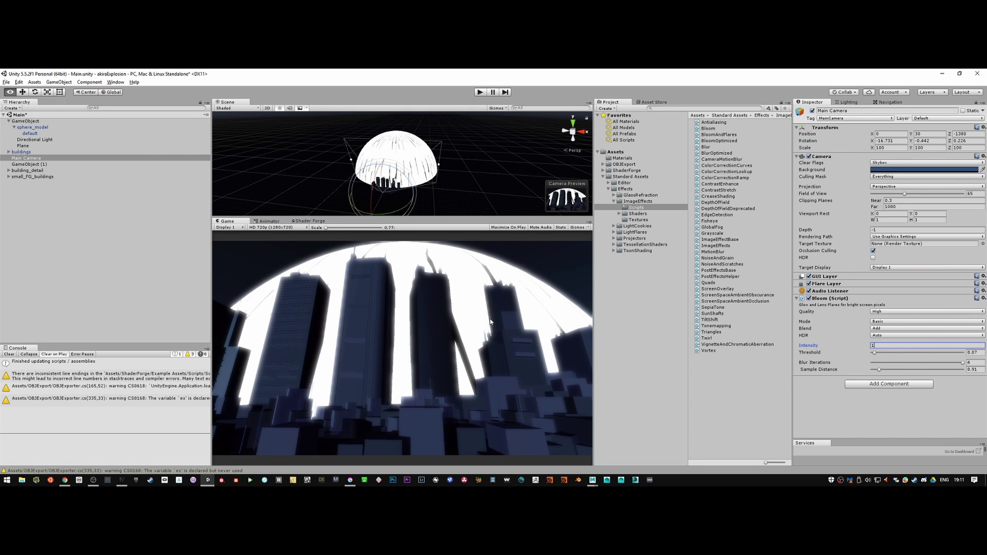
key(alt+Tab)
key(alt+Tab)
text(1.5)
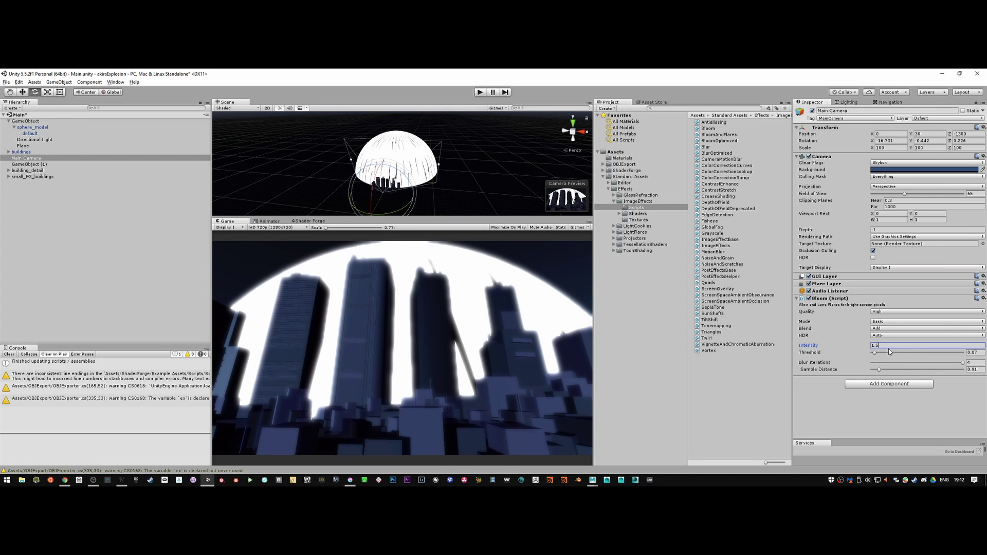
Step: Set Bloom's Threshold to 0.34 and Sample Distance to 2.42, comparing the glow with the Akira reference frame
drag(874, 353, 882, 354)
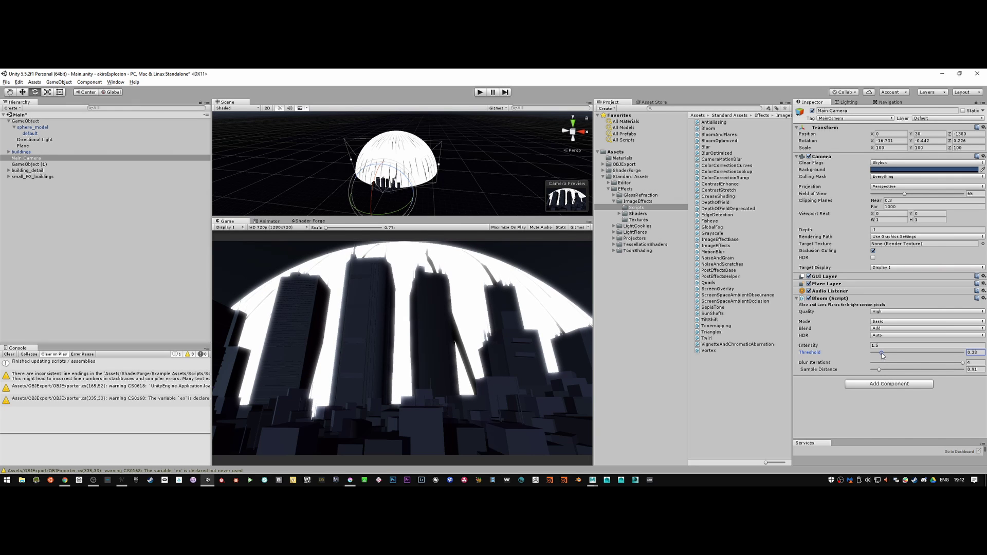
click(962, 363)
click(980, 366)
drag(879, 369, 894, 372)
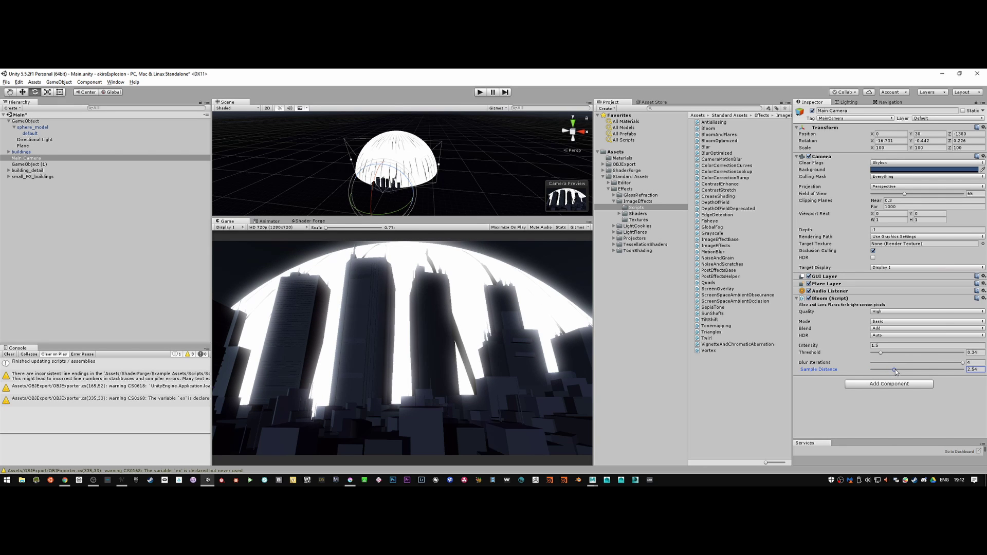
key(alt+Tab)
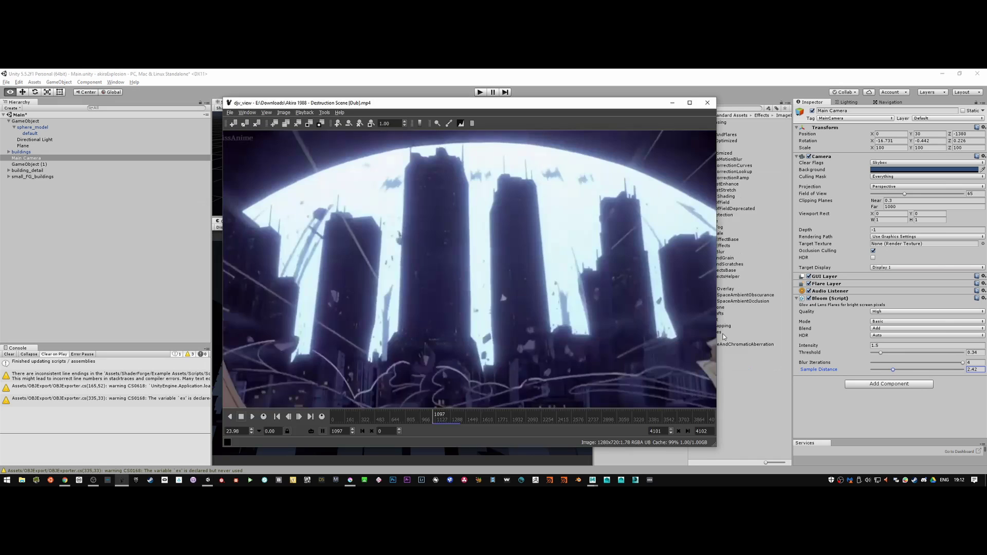
key(alt+Tab)
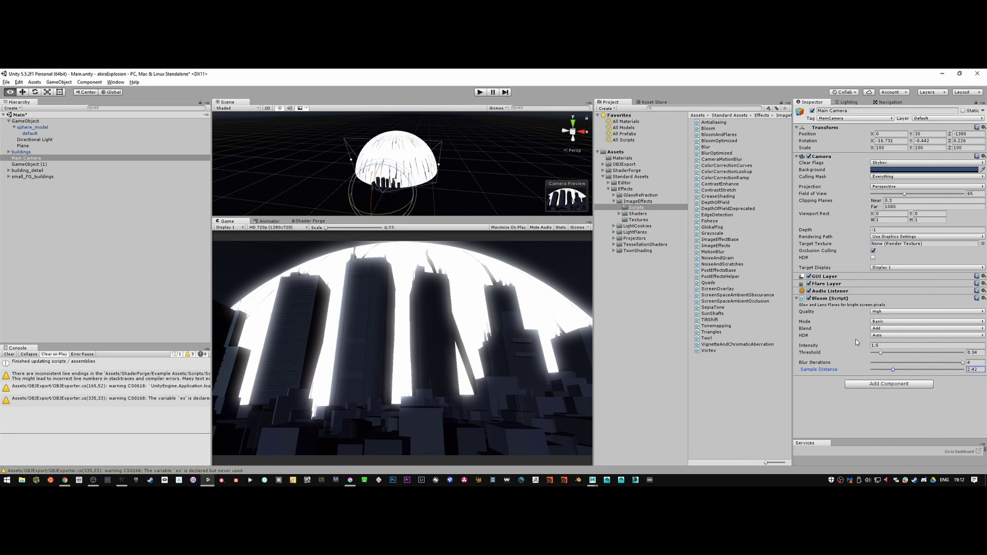
click(905, 336)
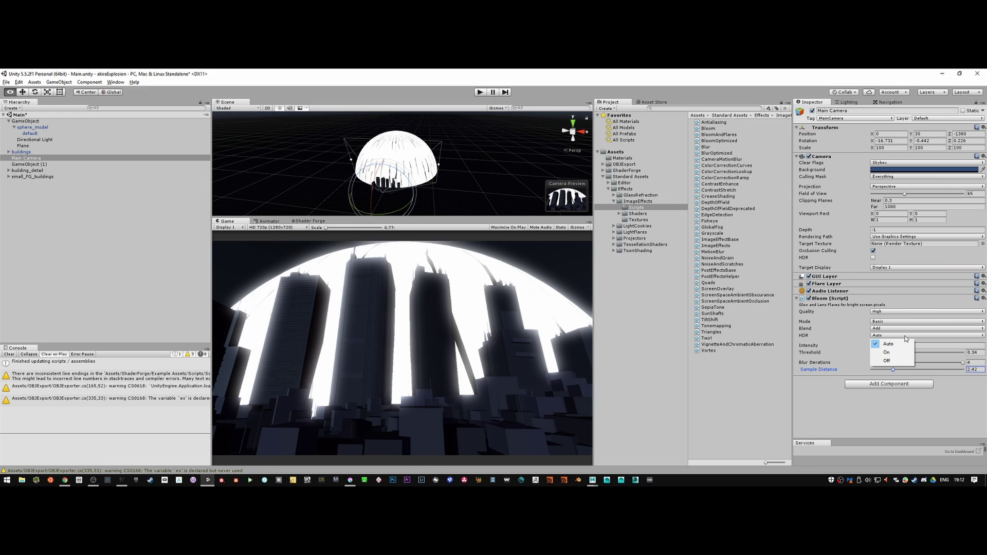
click(866, 431)
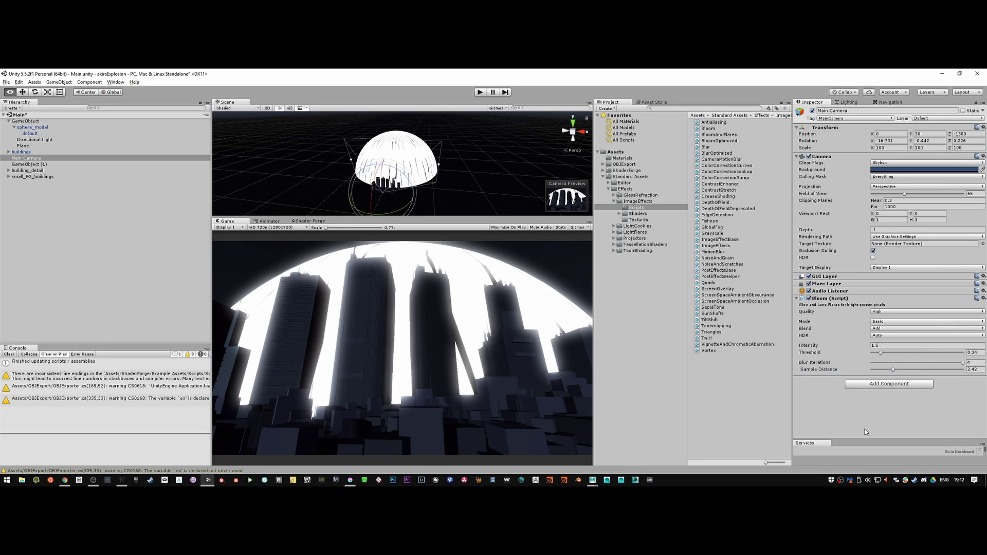
Step: Collapse the Bloom component and add the ColorCorrectionCurves script to the Main Camera
click(797, 298)
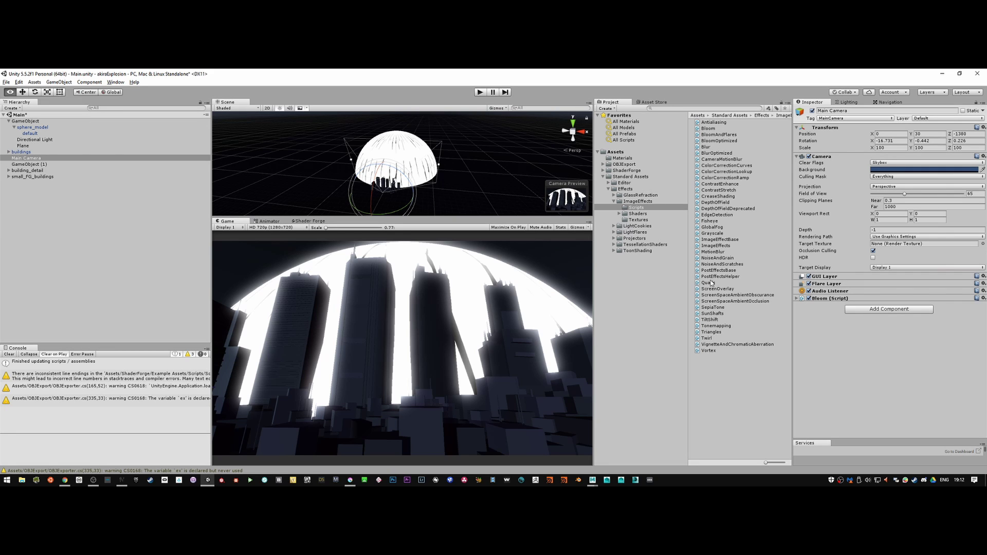
drag(719, 168, 844, 342)
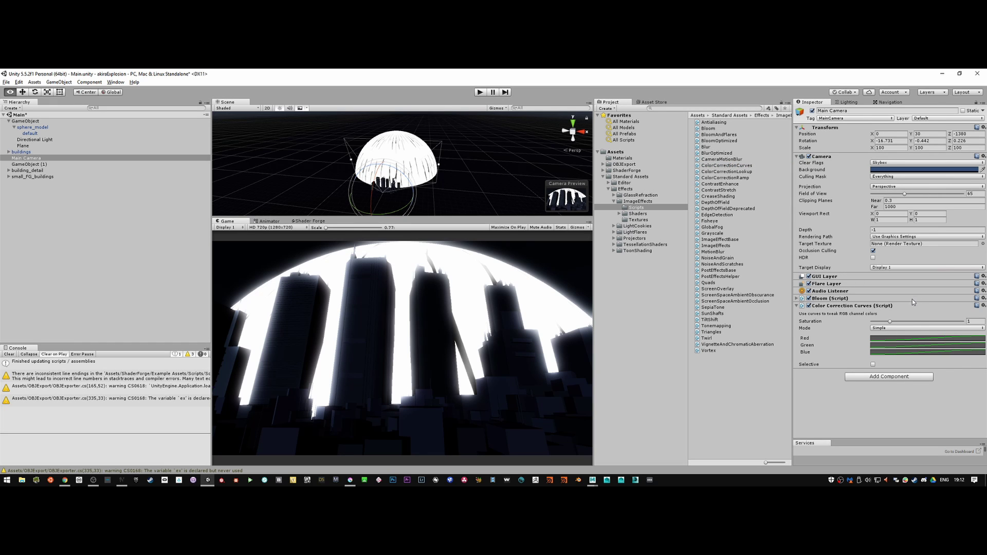
Step: Apply the straight linear preset to the Red, Green and Blue channels of the Color Correction Curves effect
click(900, 339)
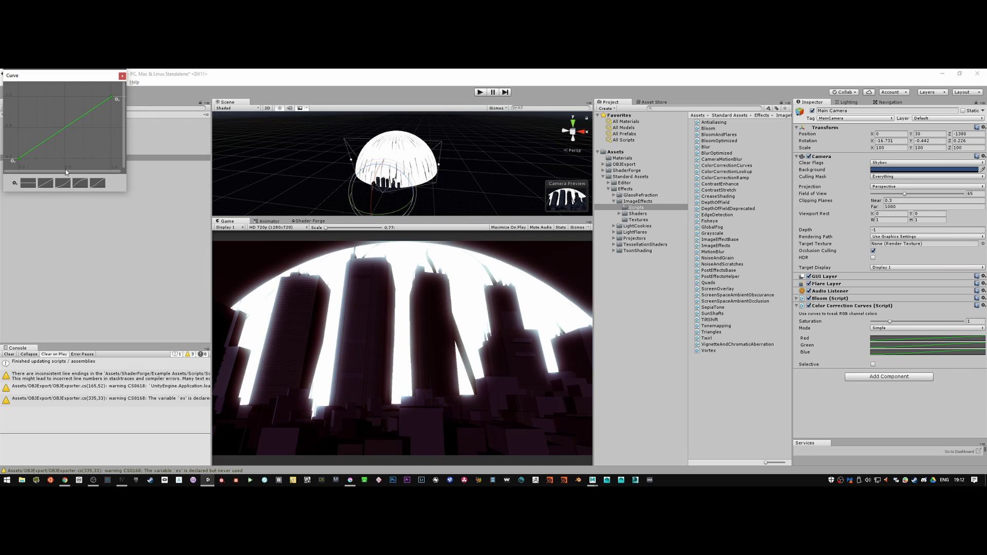
click(122, 76)
click(906, 348)
click(47, 186)
click(121, 76)
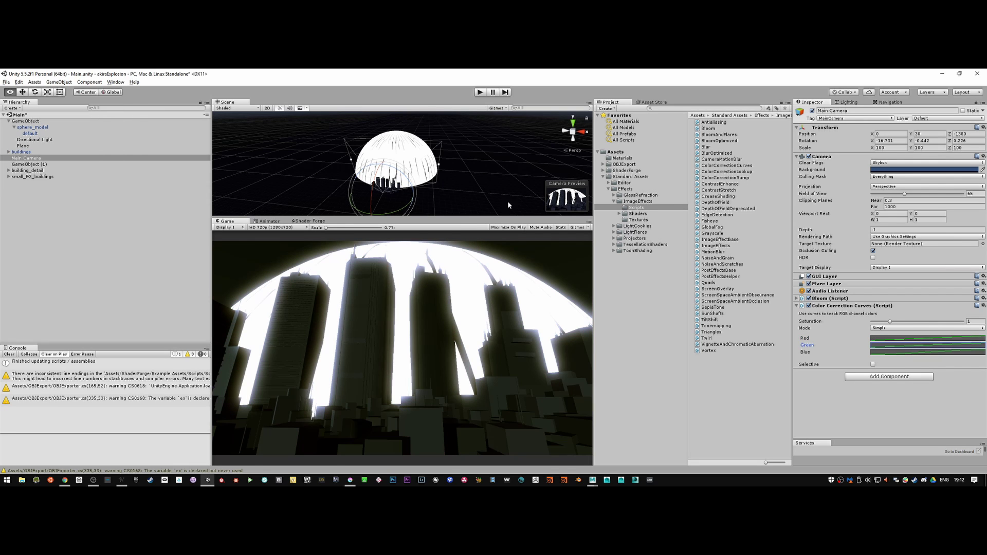
click(900, 353)
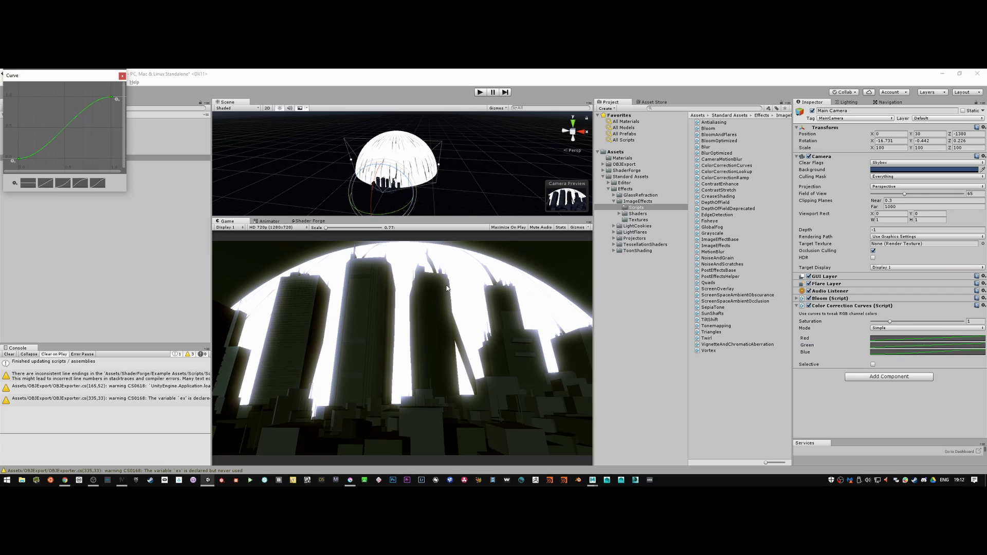
click(45, 186)
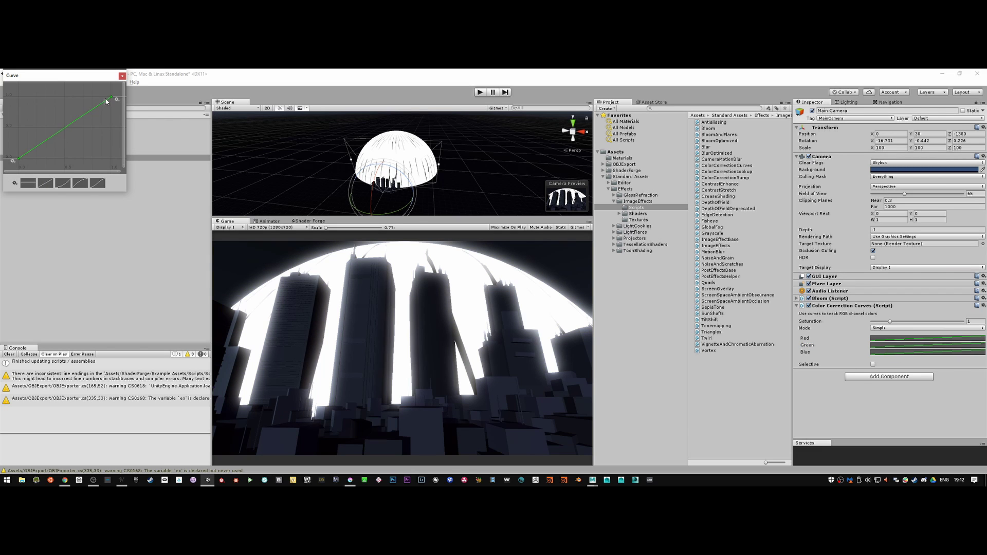
Step: Raise the upper part of the Blue correction curve for a blue tint, comparing the game view with the Akira reference frame
drag(96, 110, 91, 87)
key(alt+Tab)
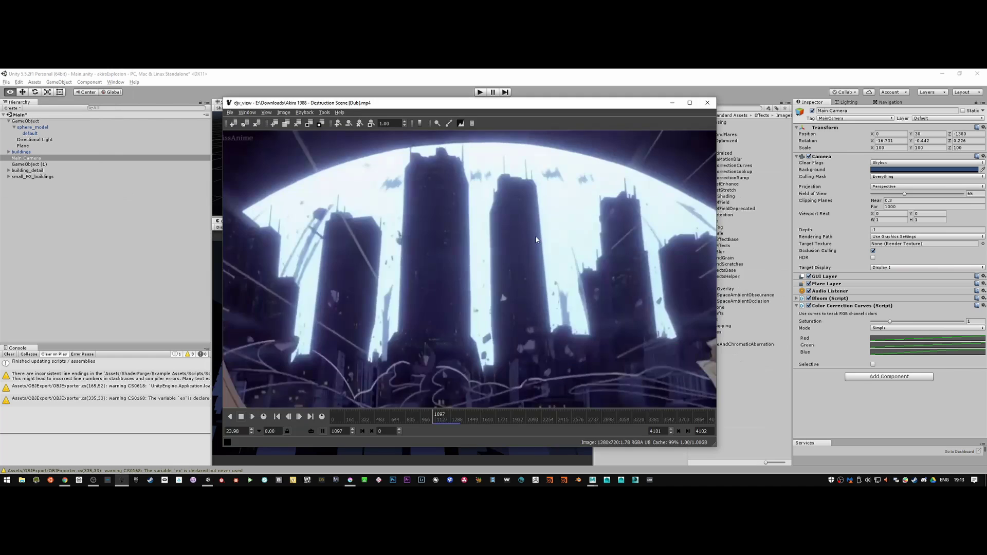
key(alt+Tab)
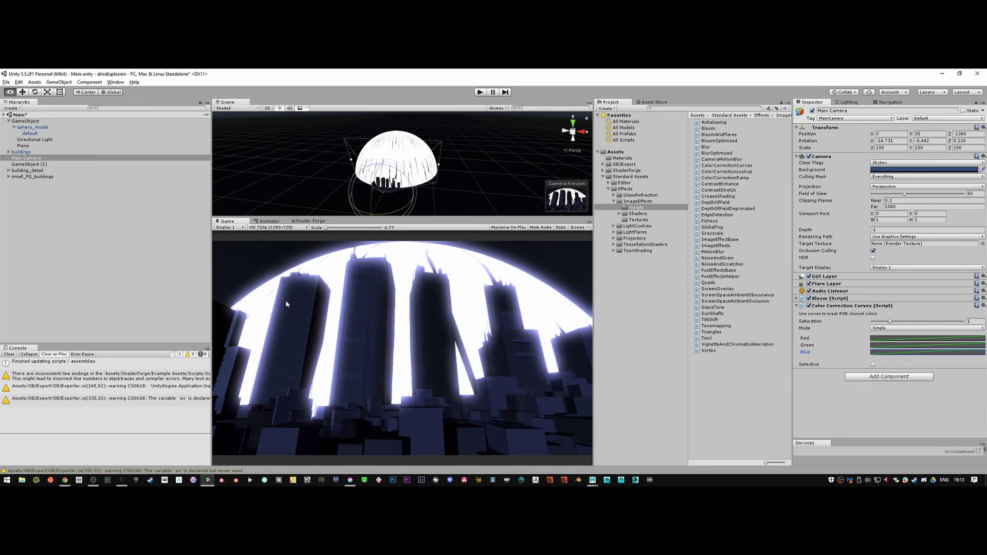
key(alt+Tab)
key(alt+Tab)
key(alt+Tab)
key(alt+Tab)
key(alt+Tab)
key(alt+Tab)
key(alt+Tab)
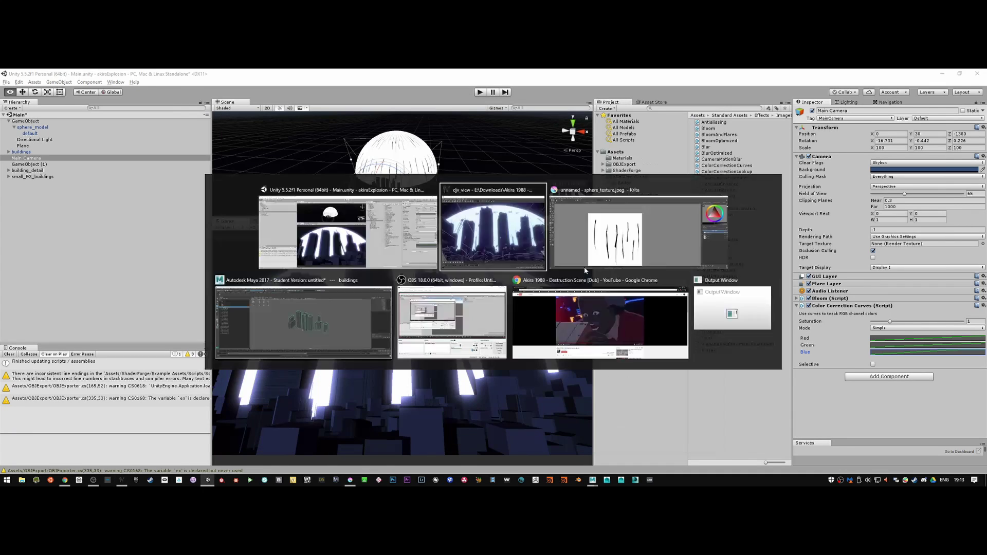
key(alt+Tab)
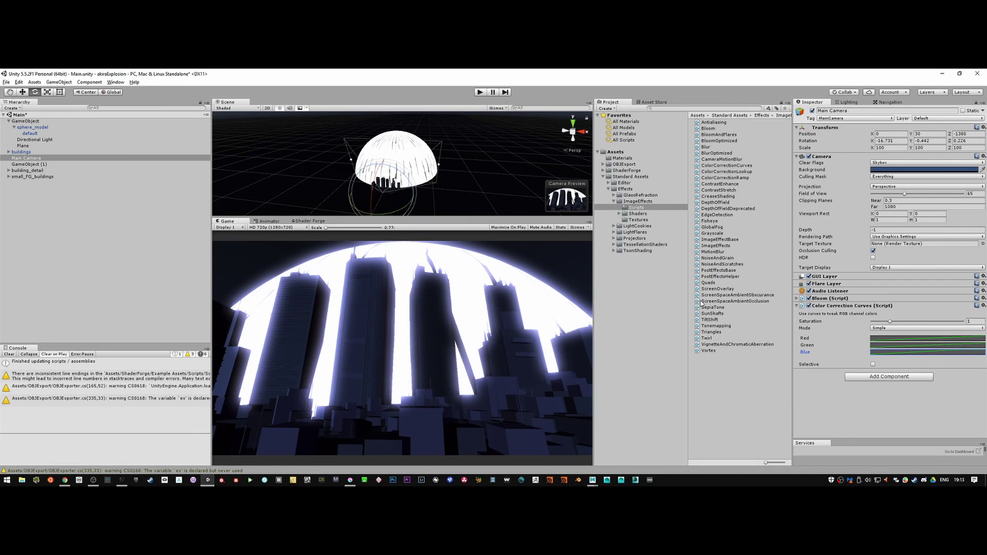
Step: Add the ScreenSpaceAmbientOcclusion script to the Main Camera and move it above Bloom and Color Correction Curves
click(796, 306)
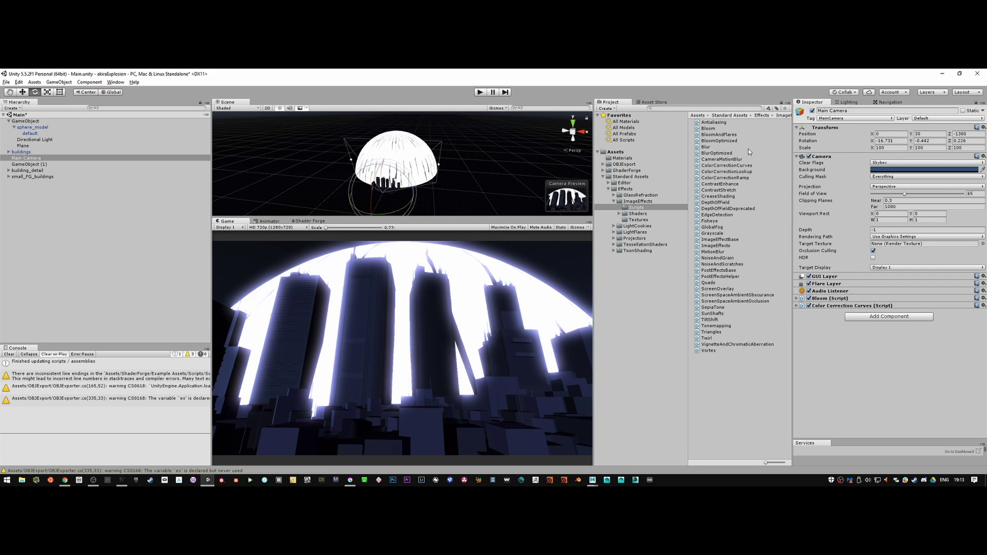
drag(732, 302, 837, 350)
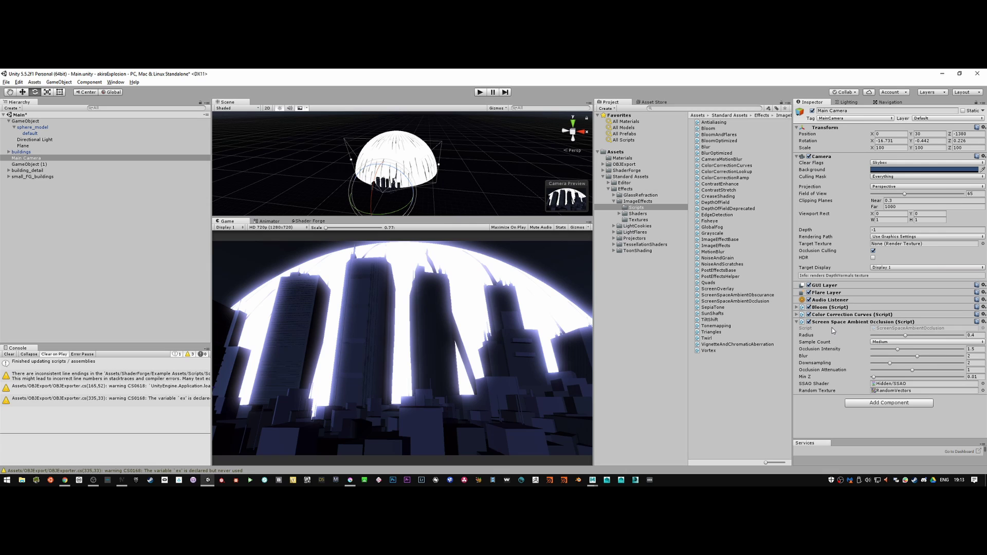
click(983, 322)
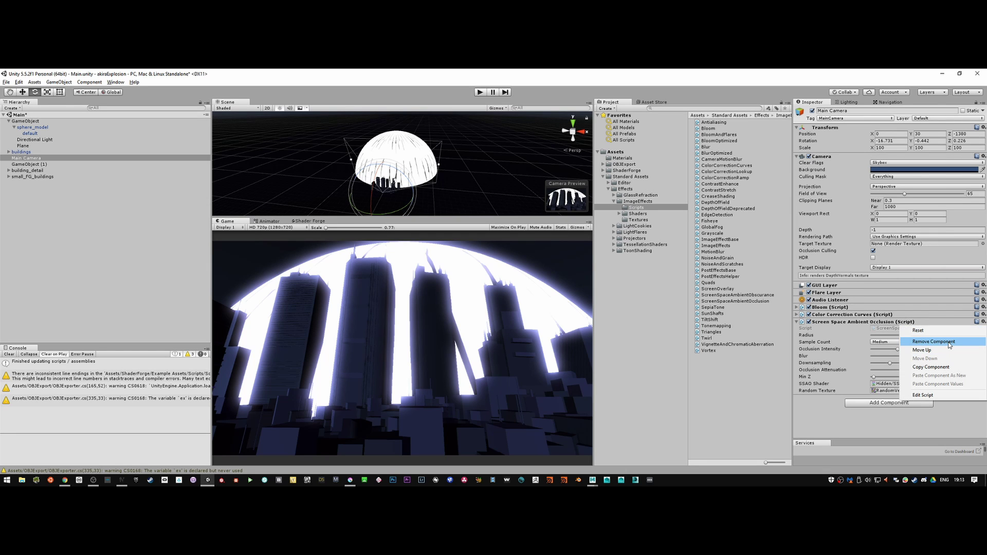
click(922, 350)
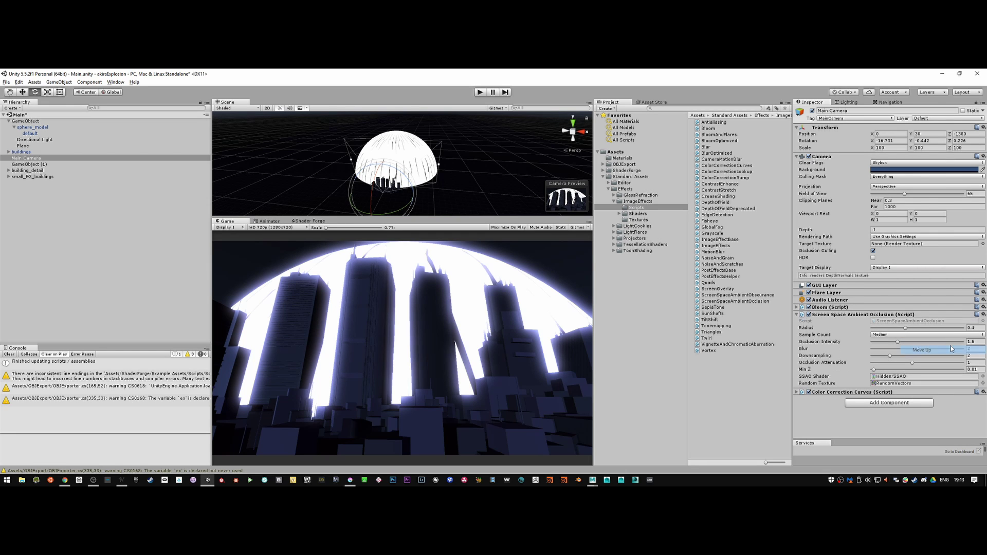
click(983, 315)
click(922, 343)
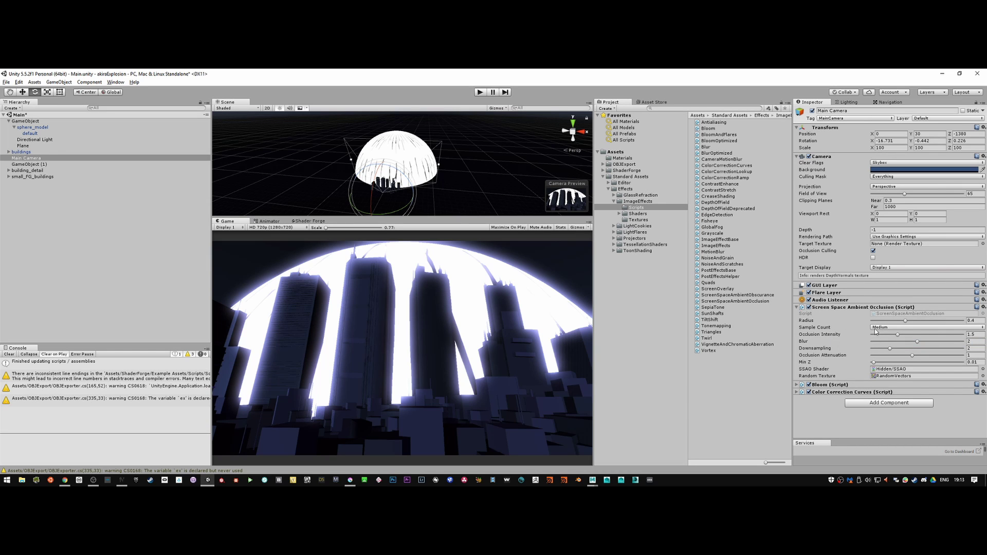
Step: Disable Bloom and Color Correction Curves, and set the ambient occlusion Radius to 1 and Occlusion Intensity to 4
click(809, 384)
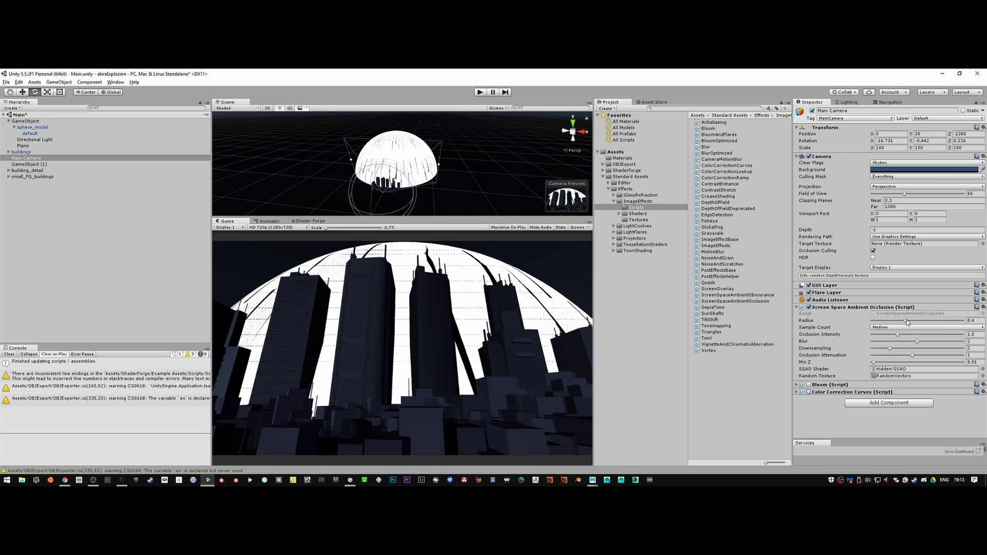
drag(908, 321, 881, 323)
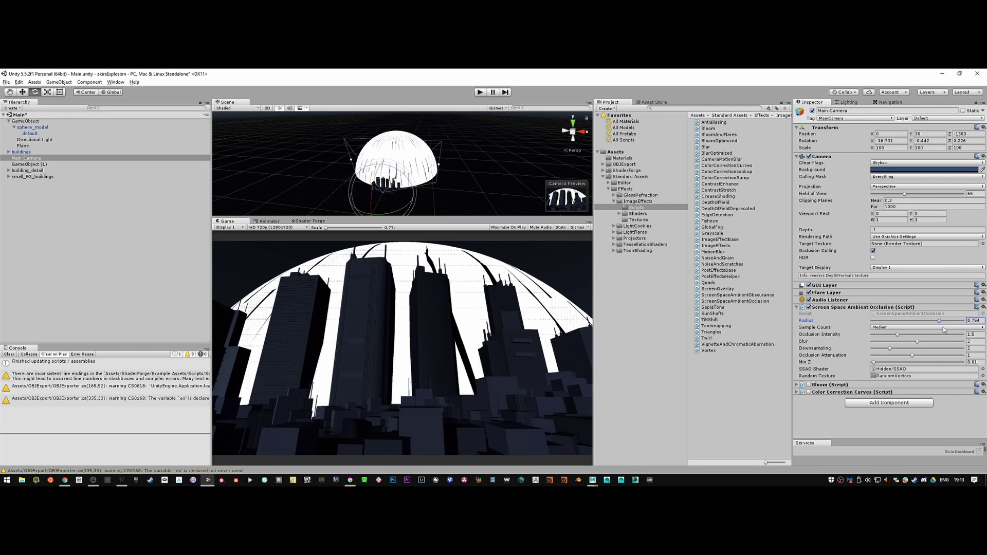
drag(944, 321, 962, 321)
drag(898, 335, 936, 359)
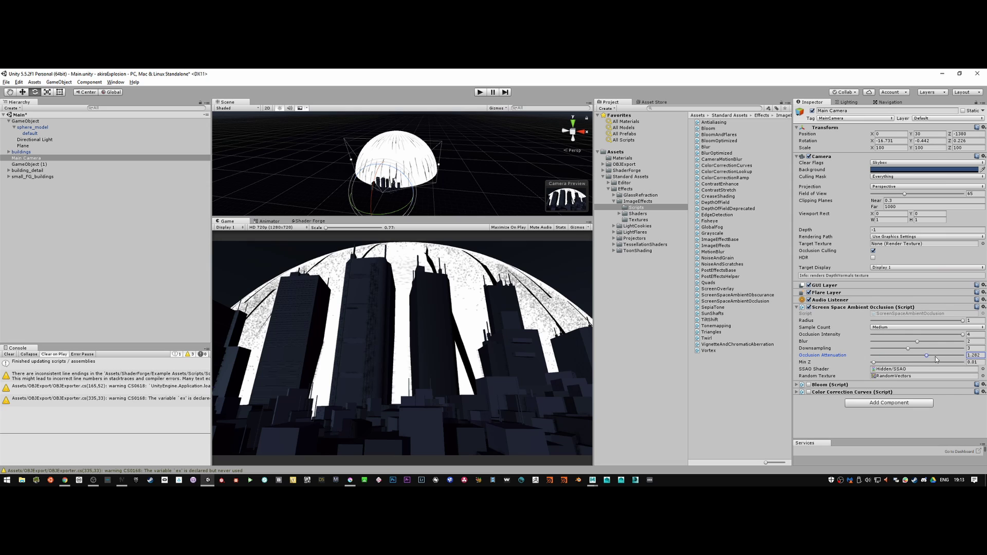
Step: Set the ambient occlusion's Min Z to 1e-05, Occlusion Attenuation to 0.59, Downsampling to 1 and Blur to 4
mouse_move(872, 363)
mouse_down()
mouse_move(948, 363)
mouse_move(869, 362)
mouse_up()
drag(943, 355, 873, 350)
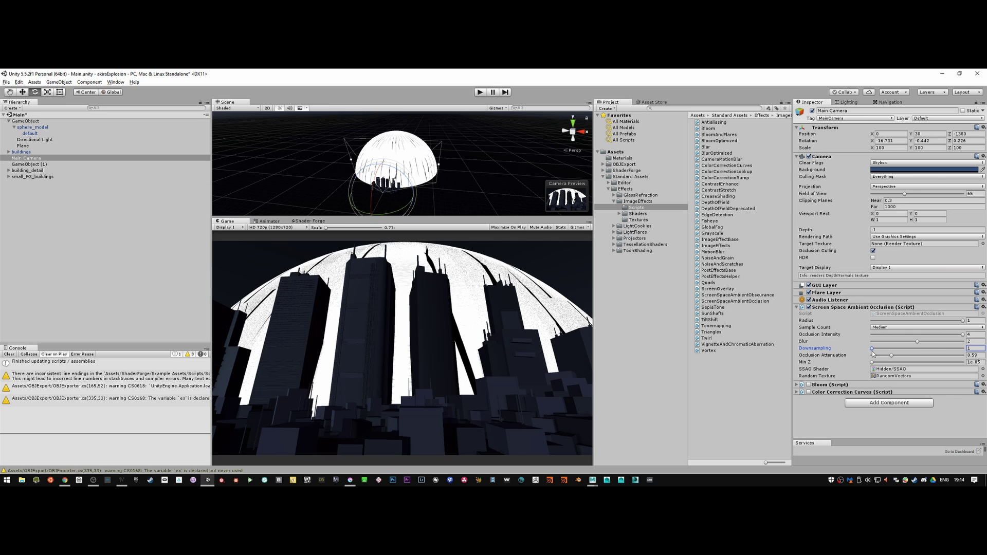
mouse_move(919, 343)
mouse_down()
mouse_move(896, 343)
mouse_move(983, 348)
mouse_move(958, 335)
mouse_move(887, 338)
mouse_move(971, 341)
mouse_up()
click(963, 321)
mouse_move(964, 323)
mouse_down()
mouse_move(881, 323)
mouse_move(978, 337)
mouse_up()
Step: Re-enable Bloom and Color Correction Curves on the Main Camera and collapse the Screen Space Ambient Occlusion component
click(809, 385)
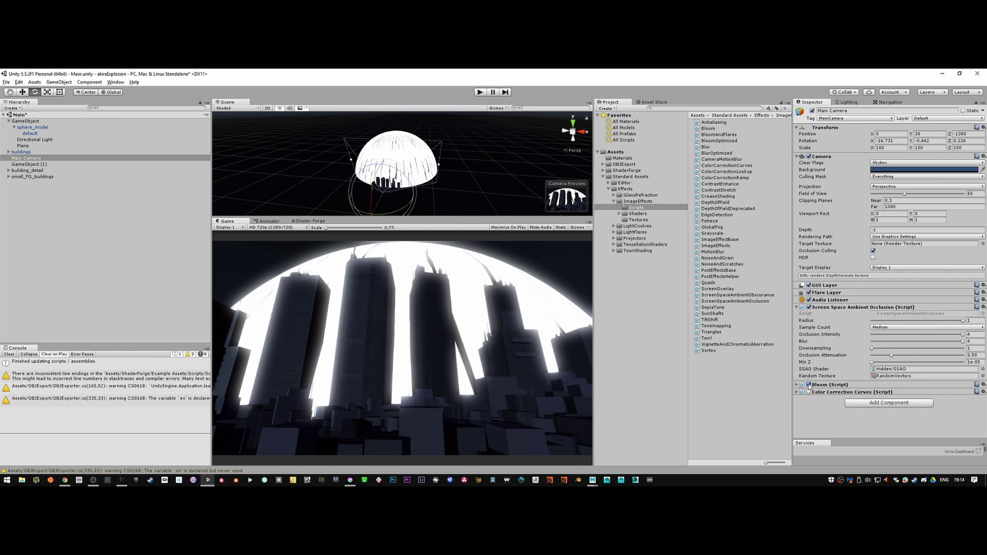
click(808, 392)
click(797, 307)
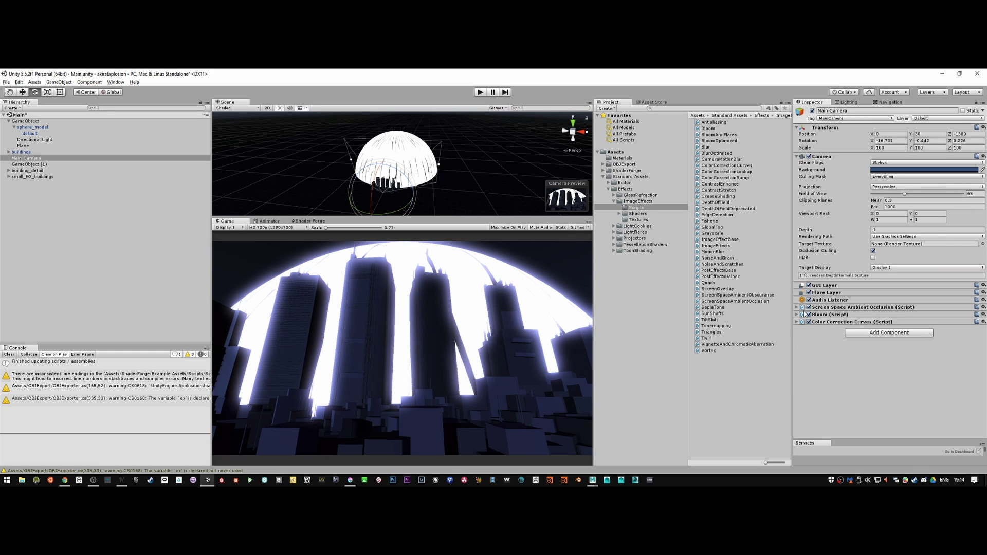
Step: Set the Bloom Intensity to 1.2 and compare the game view with the Akira reference frame
click(797, 322)
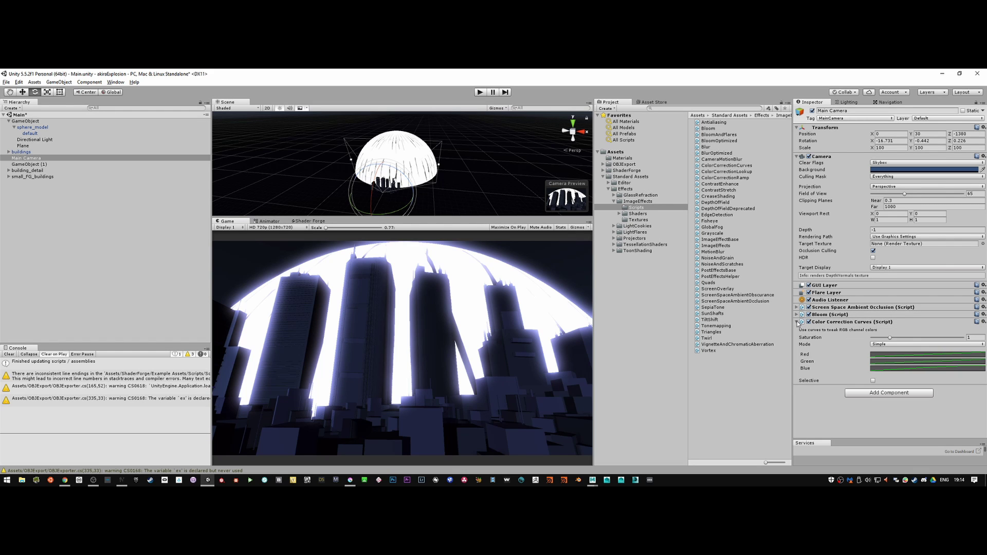
click(797, 314)
click(889, 362)
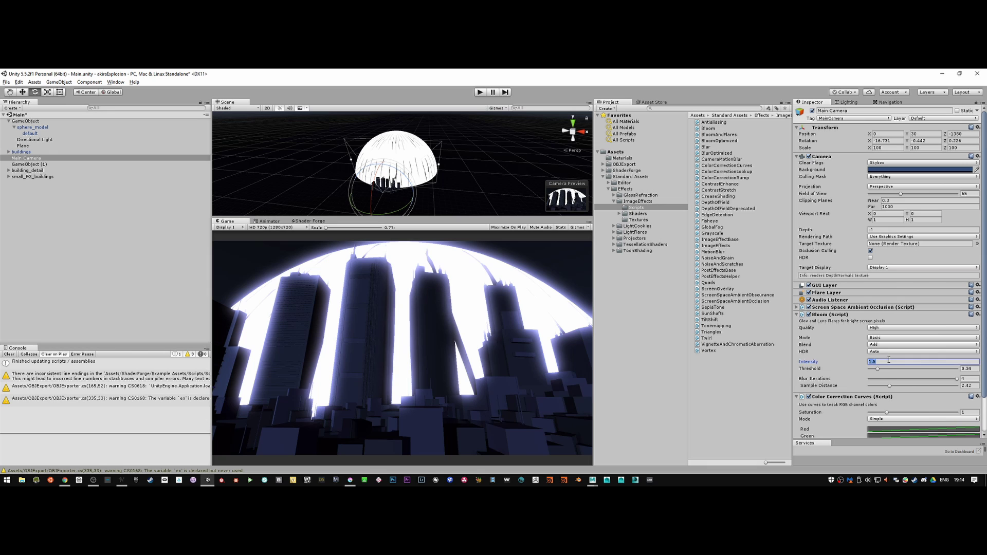
text(1.2)
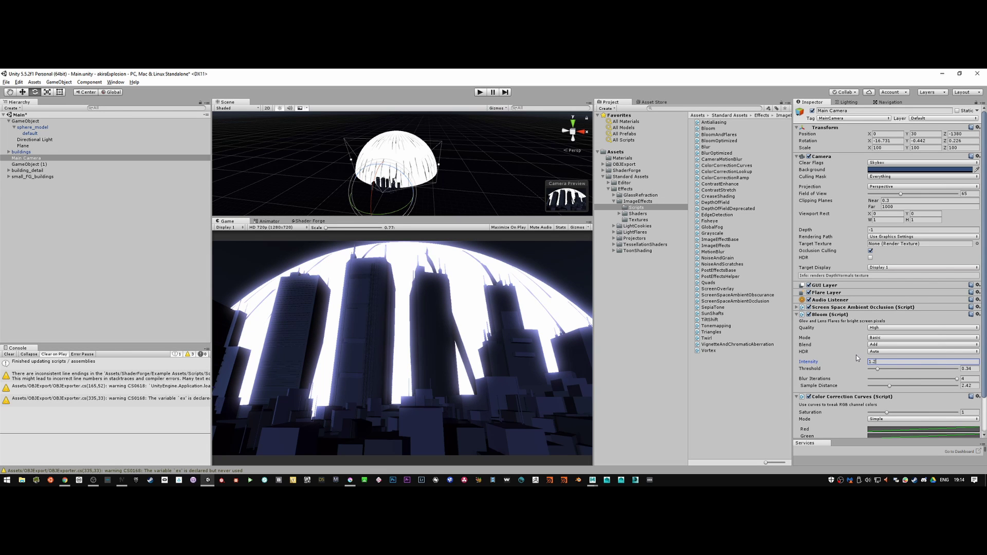
key(alt+Tab)
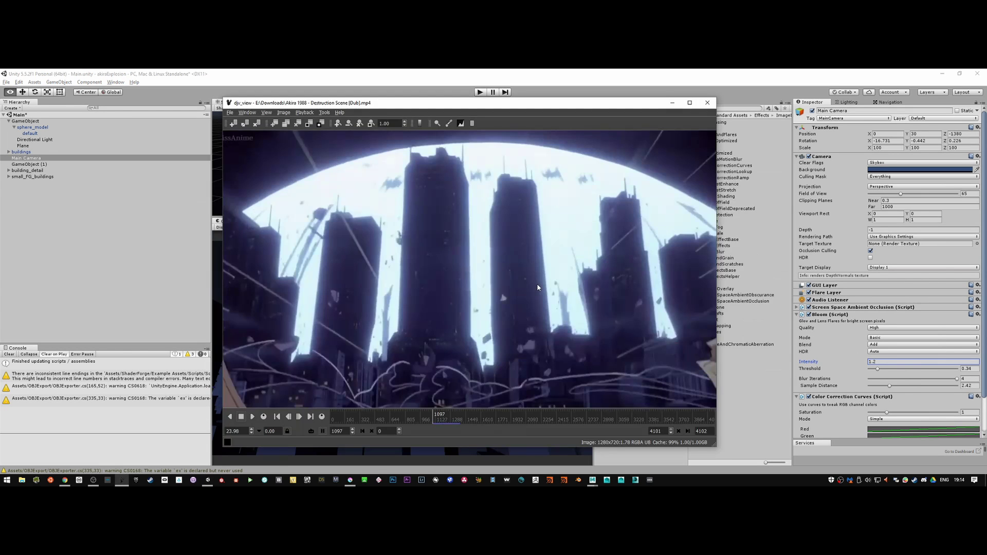
key(alt+Tab)
key(alt+Tab)
key(alt+Tab)
key(alt+Tab)
key(alt+Tab)
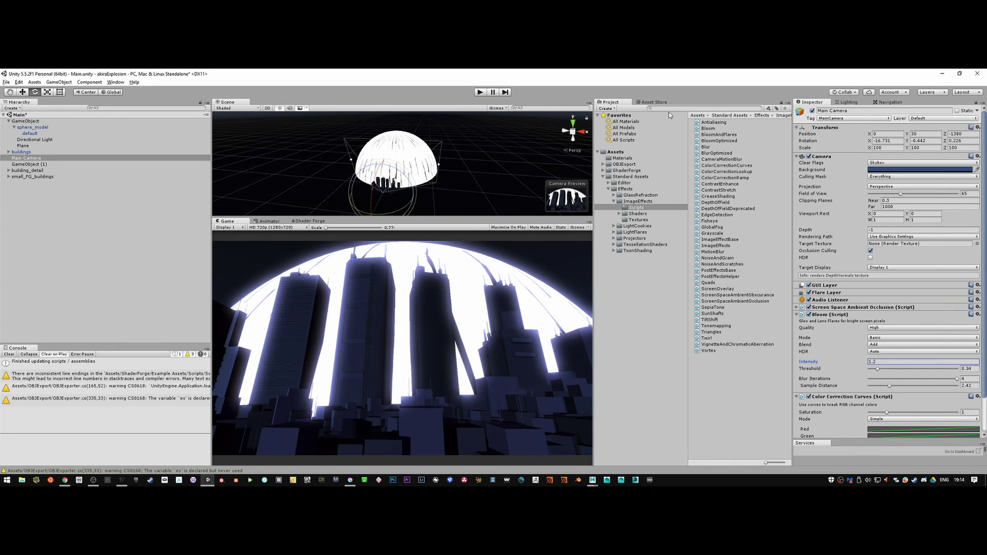
Step: Darken the scene's ambient color to a very dark violet-blue, hex 110A20, in the environment lighting
click(851, 102)
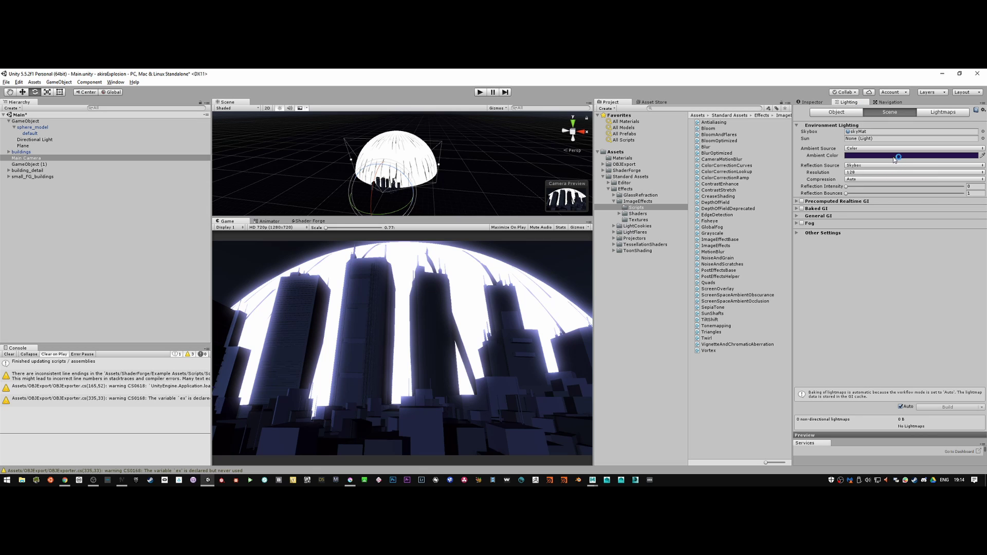
click(897, 155)
mouse_move(816, 268)
mouse_down()
mouse_move(826, 288)
mouse_move(812, 274)
mouse_up()
click(847, 182)
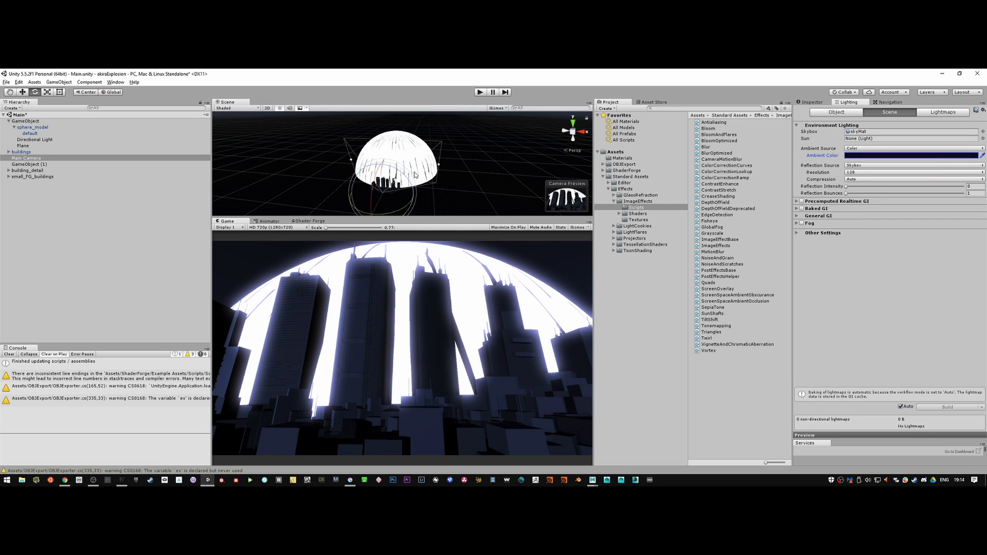
Step: Set the Directional Light's color to a medium blue, about hex 5A7EA3, after trying a darker shade
click(43, 140)
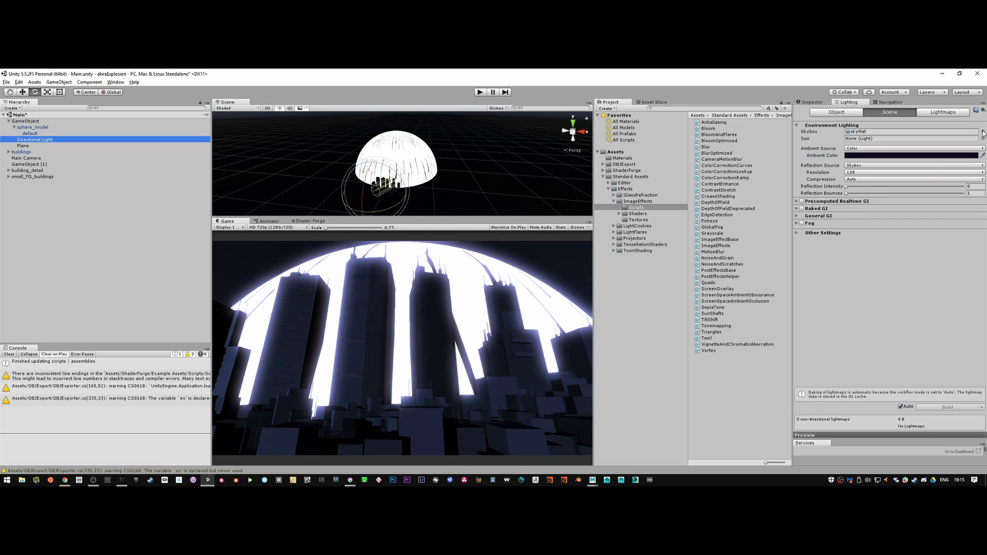
click(896, 157)
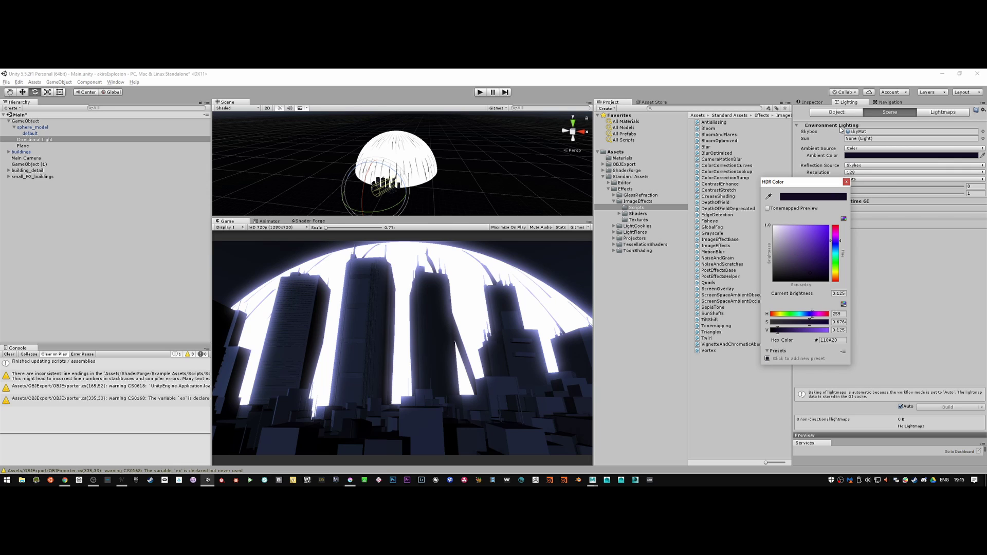
click(847, 182)
click(813, 102)
click(883, 179)
mouse_move(800, 236)
mouse_down()
mouse_move(793, 254)
mouse_move(794, 245)
mouse_up()
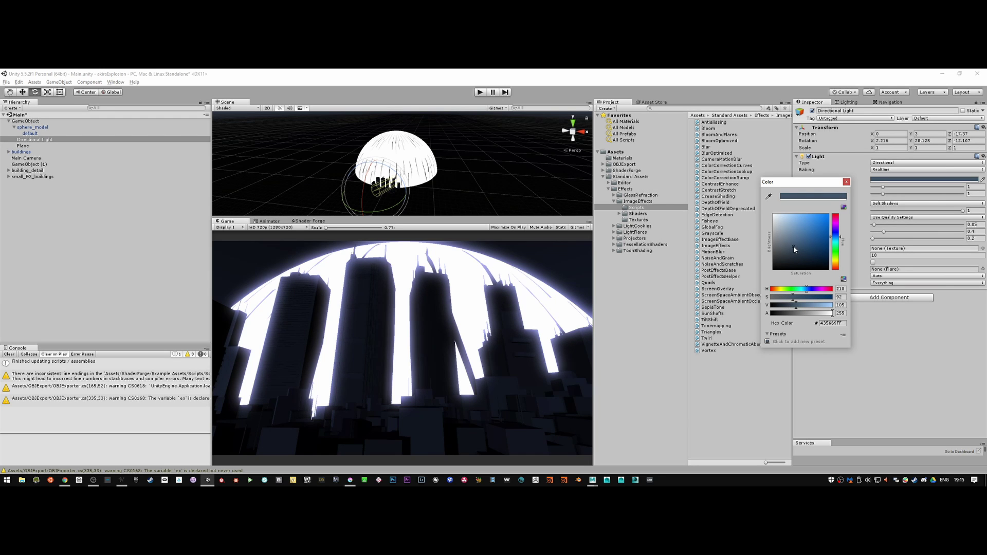
key(alt+Tab)
click(727, 284)
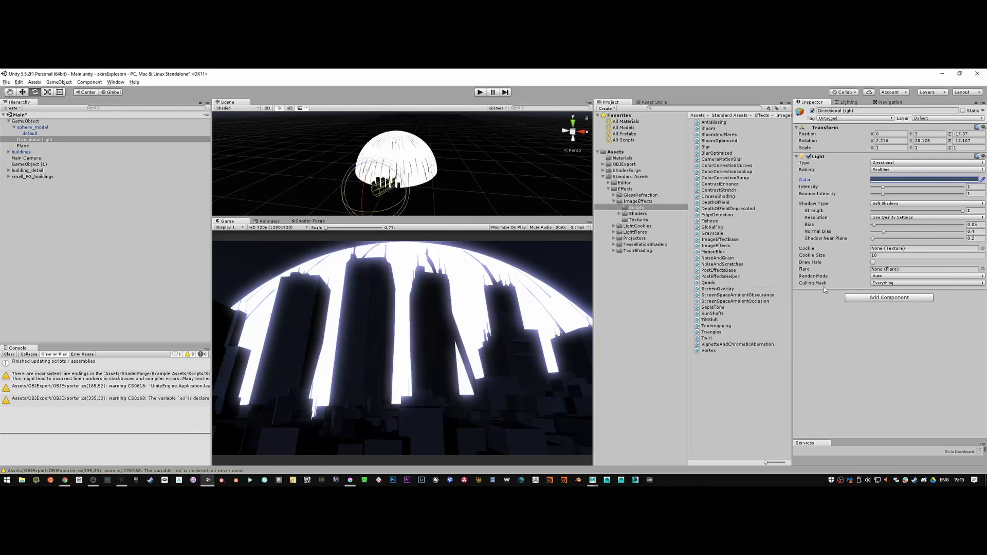
click(912, 180)
drag(797, 245, 799, 235)
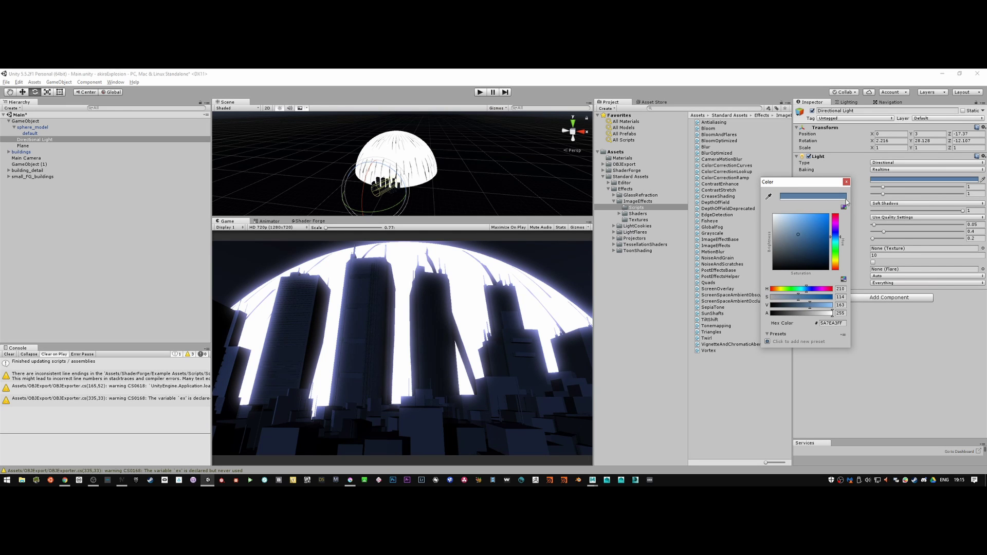
click(386, 211)
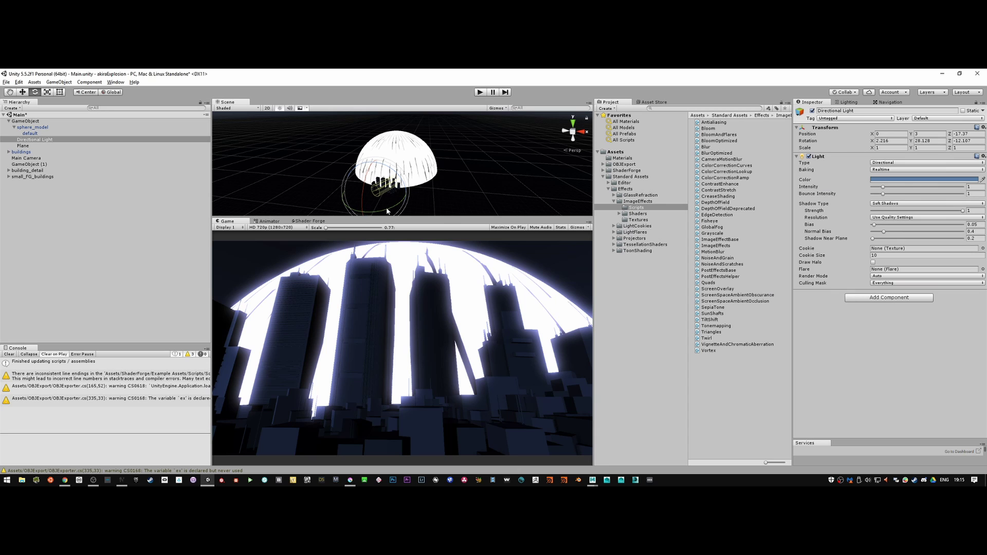
Step: Rotate the Directional Light to a Y rotation of about 44 degrees, comparing the building shading with the Akira reference frame
mouse_move(389, 211)
mouse_down()
mouse_move(375, 212)
mouse_move(380, 205)
mouse_up()
key(alt+Tab)
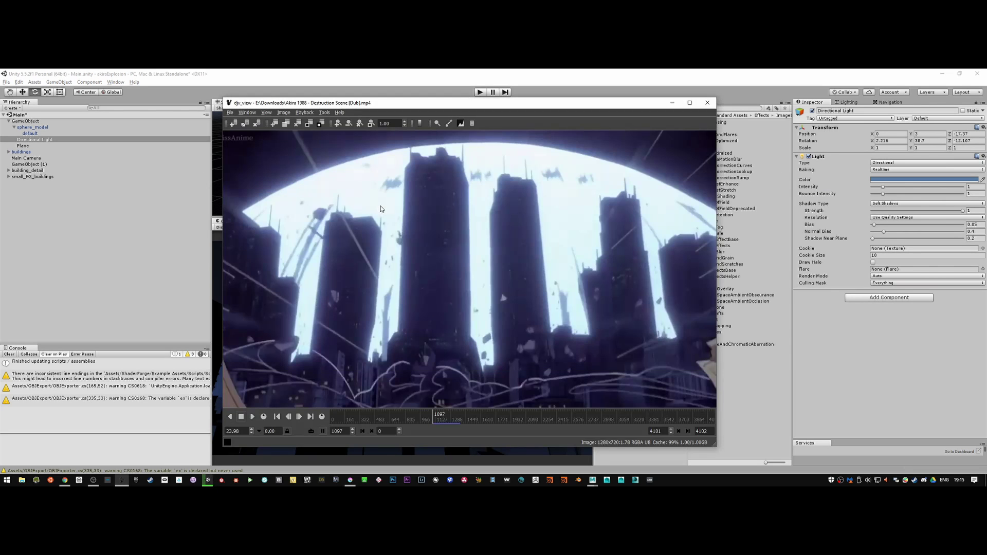
key(alt+Tab)
drag(395, 212, 386, 210)
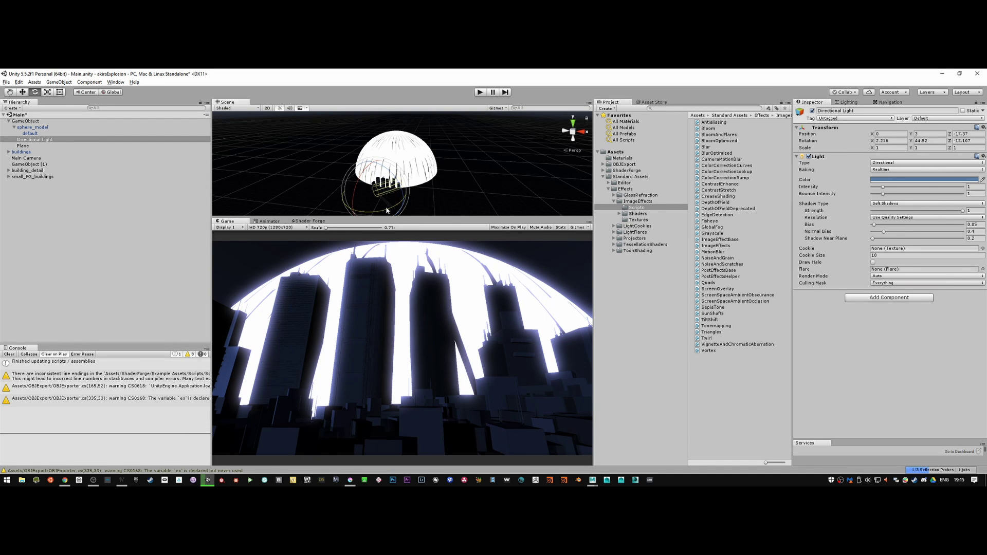
key(alt+Tab)
key(alt+Tab)
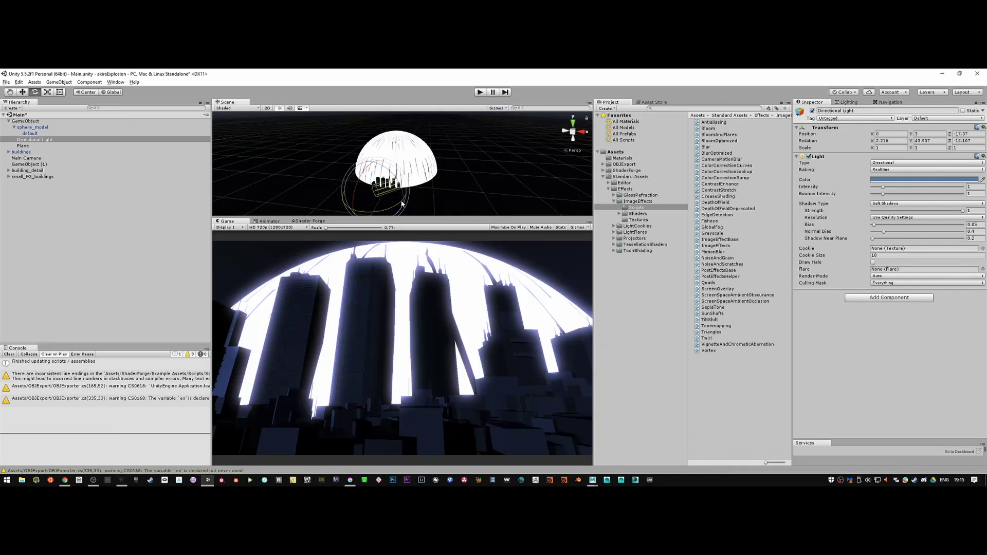
Step: Set the Saturation of the Main Camera's Color Correction Curves to 1.53 and compare the game view with the Akira reference frame
key(alt+Tab)
key(alt+Tab)
click(48, 122)
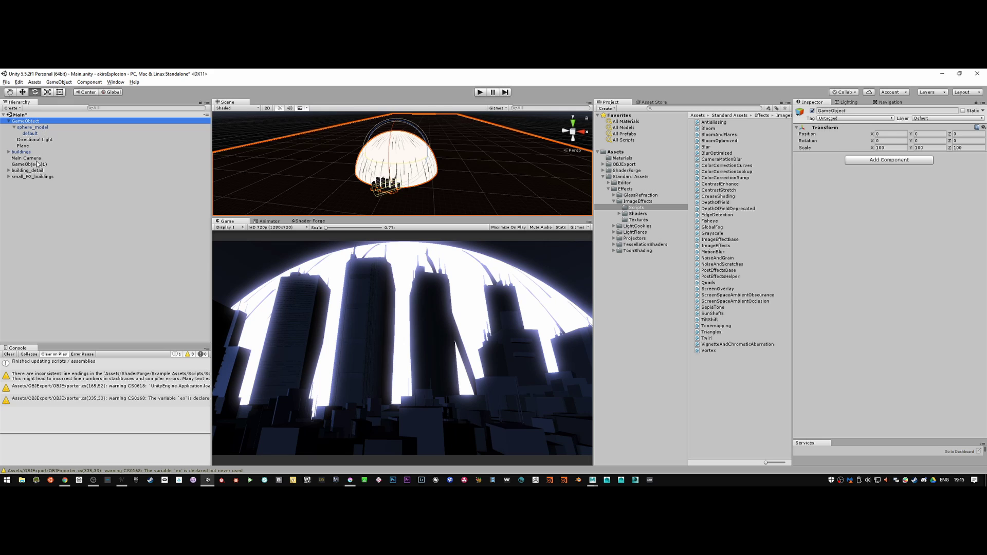
click(31, 158)
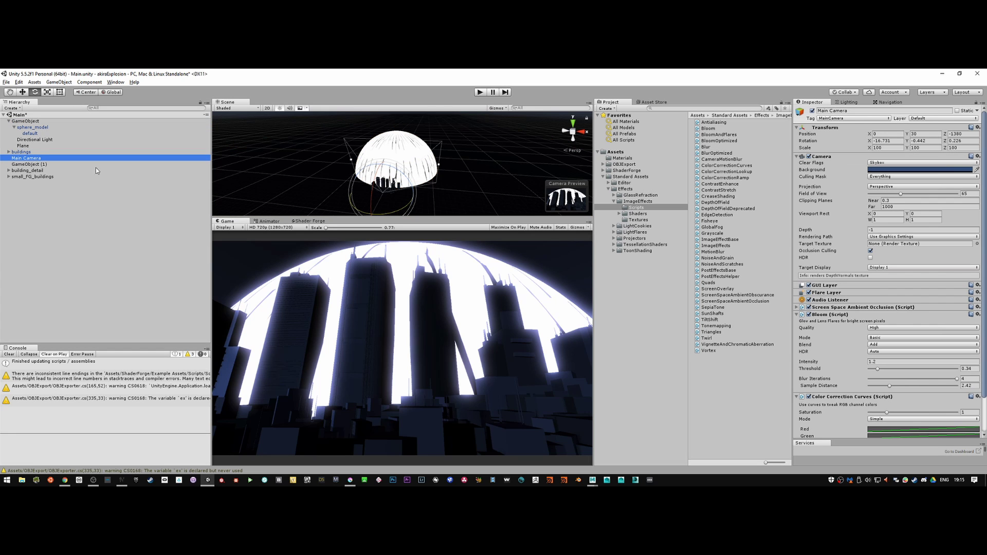
click(797, 315)
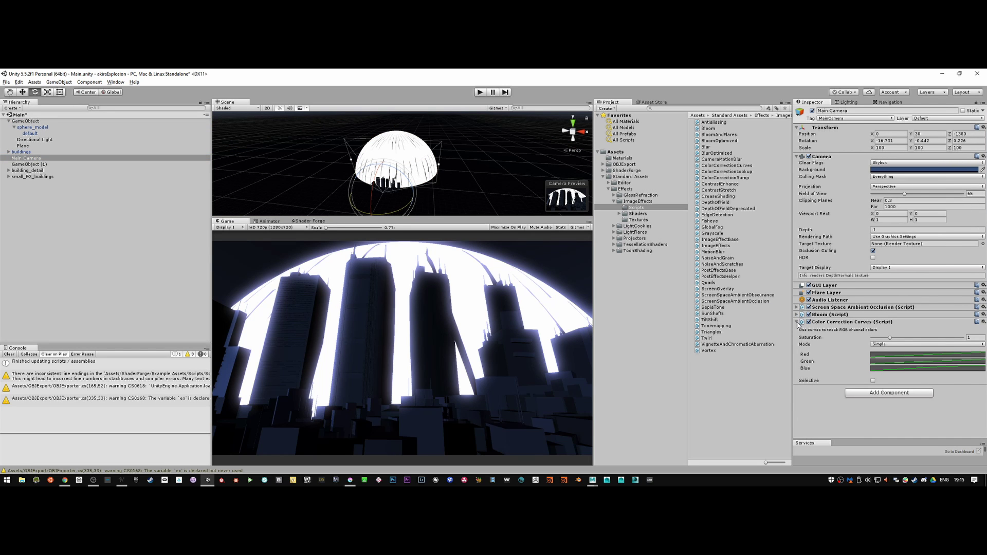
drag(891, 338, 902, 341)
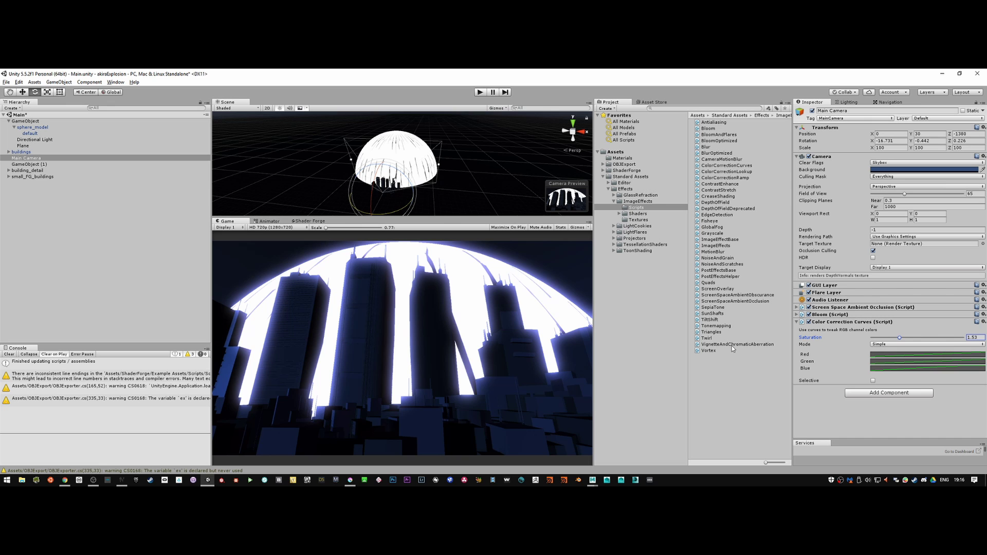
key(alt)
key(alt+Tab)
key(alt+Tab)
key(alt+Tab)
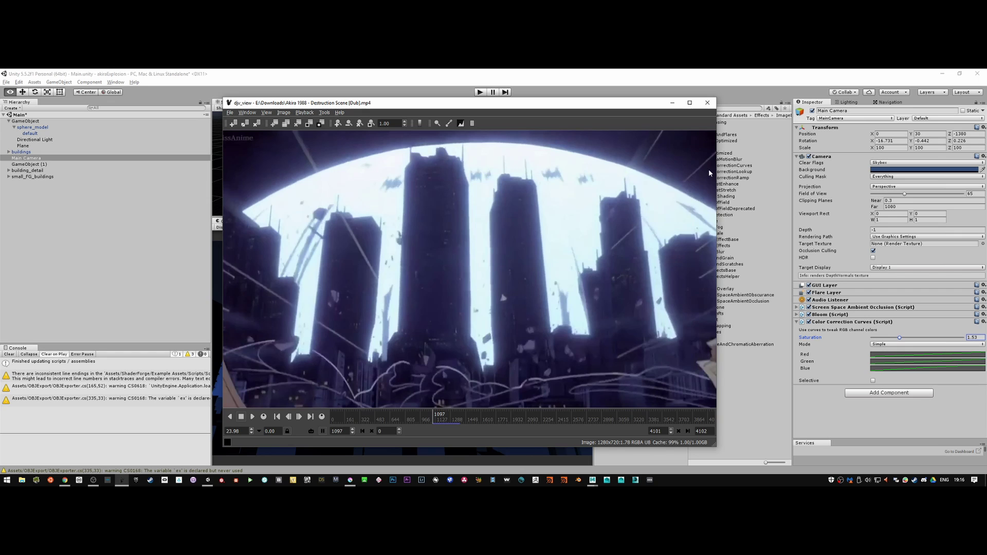
key(alt+Tab)
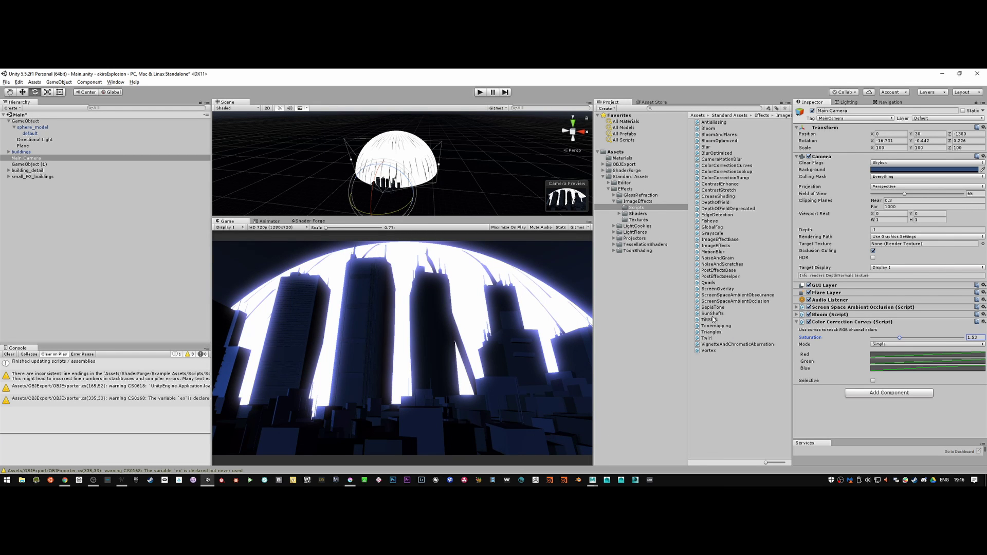
Step: Add the VignetteAndChromaticAberration effect to the Main Camera with Vignetting at 0.104 and Blurred Corners at about 0.334
drag(734, 345, 821, 407)
click(797, 322)
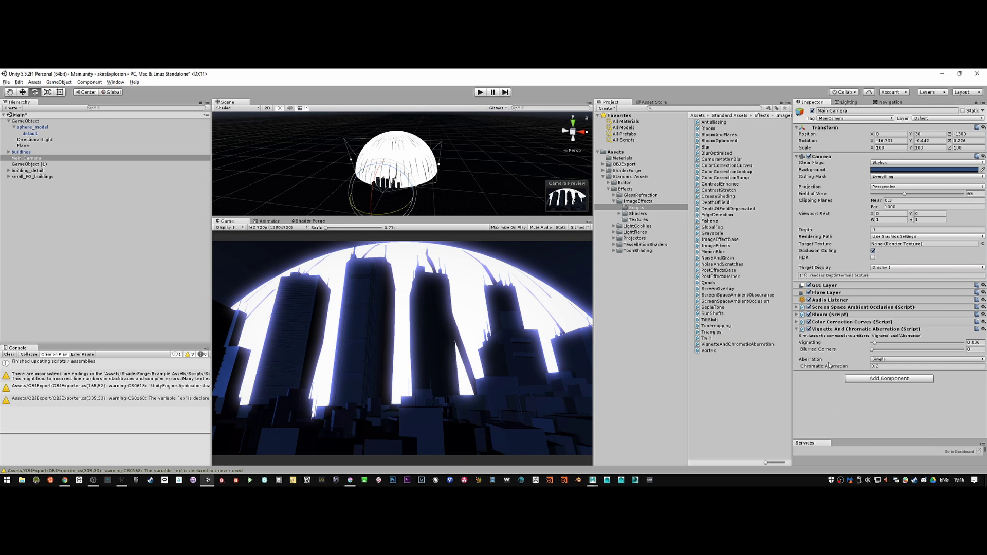
drag(878, 344, 909, 357)
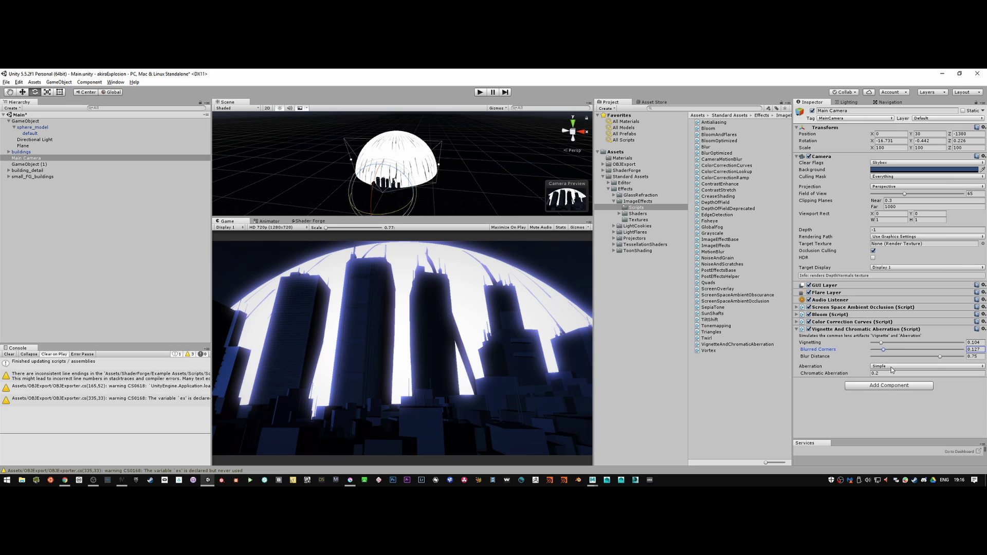
drag(892, 353, 903, 355)
drag(911, 352, 902, 353)
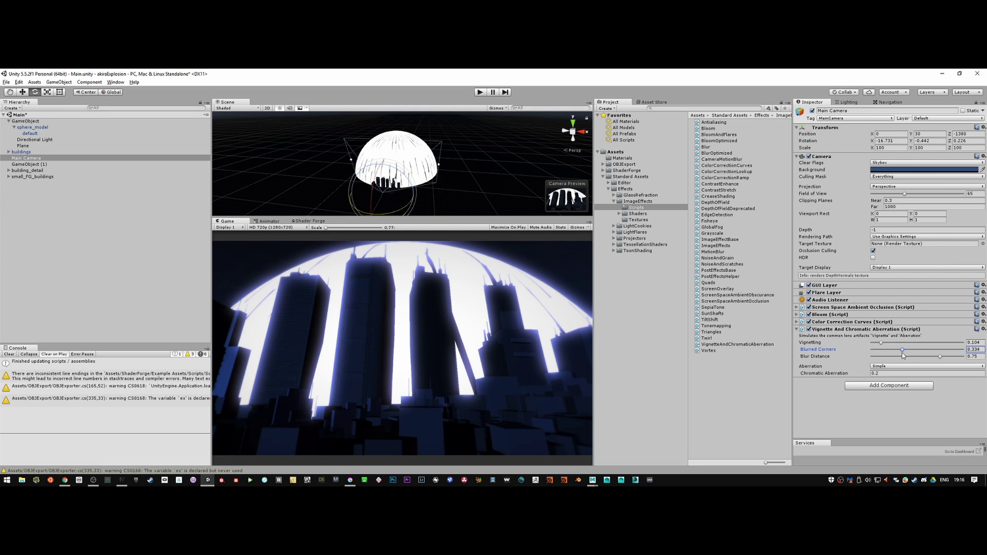
click(797, 329)
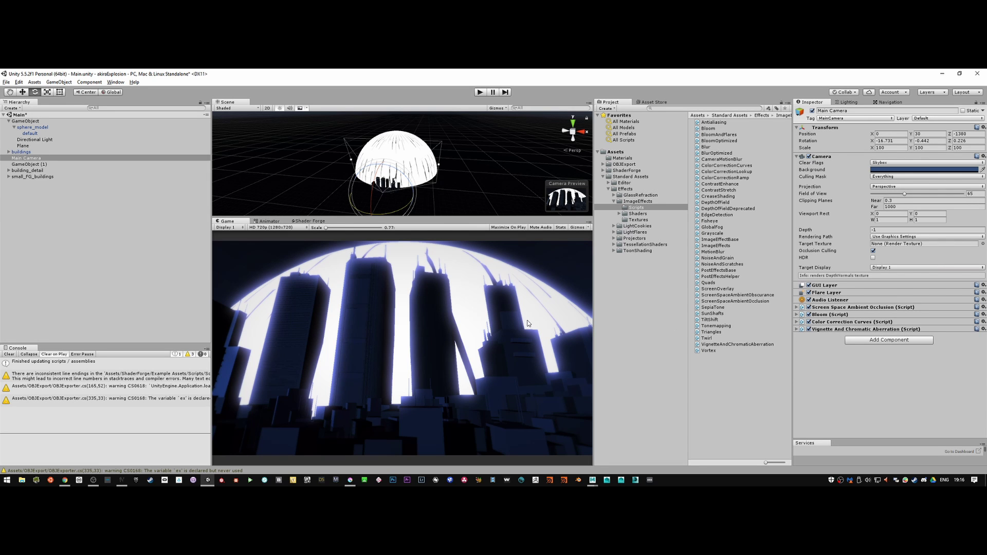
Step: Compare the vignetted game view with the Akira reference frame, checking the colors of the buildings and the dome
key(alt+Tab)
key(alt+Tab)
key(alt+Tab)
key(alt+Tab)
key(alt+Tab)
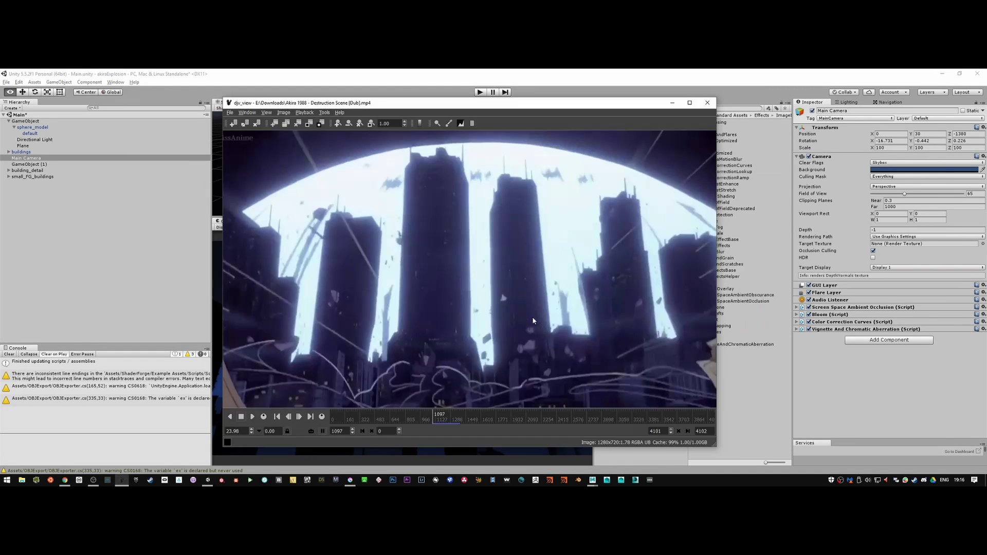
key(alt+Tab)
key(alt+Tab)
key(alt+Tab)
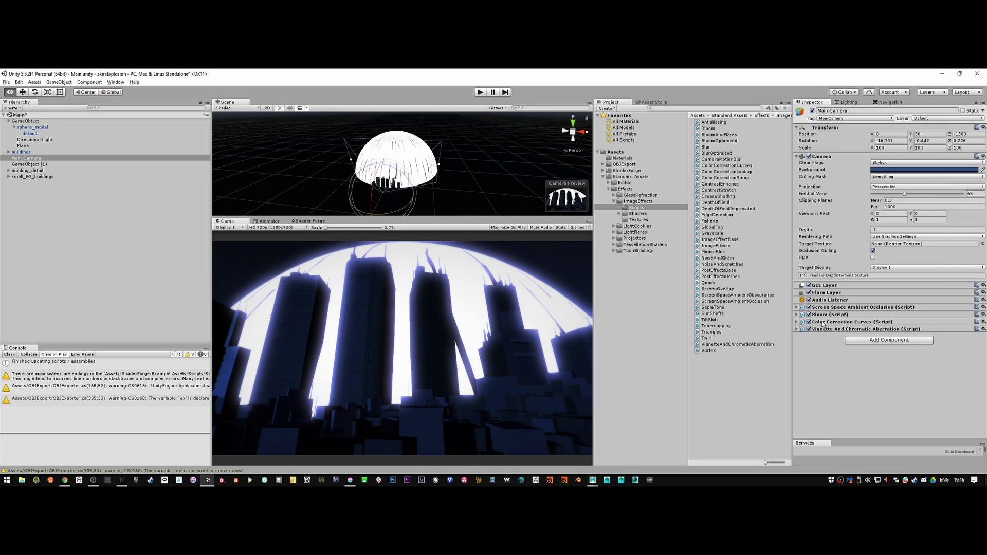
Step: Try boosting the red channel of Color Correction Curves by moving its end key inward, then by applying the ease-out preset
click(796, 322)
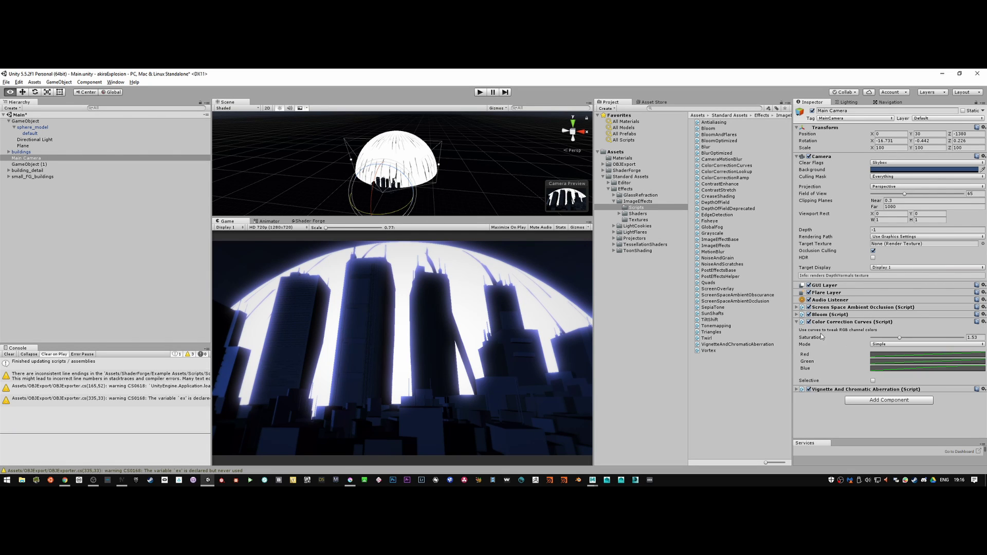
click(901, 356)
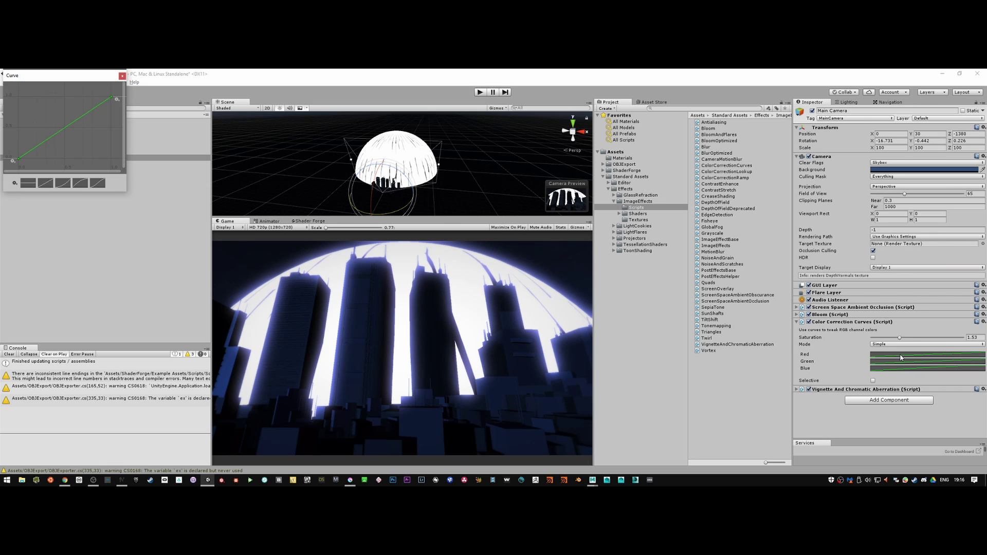
drag(114, 98, 81, 99)
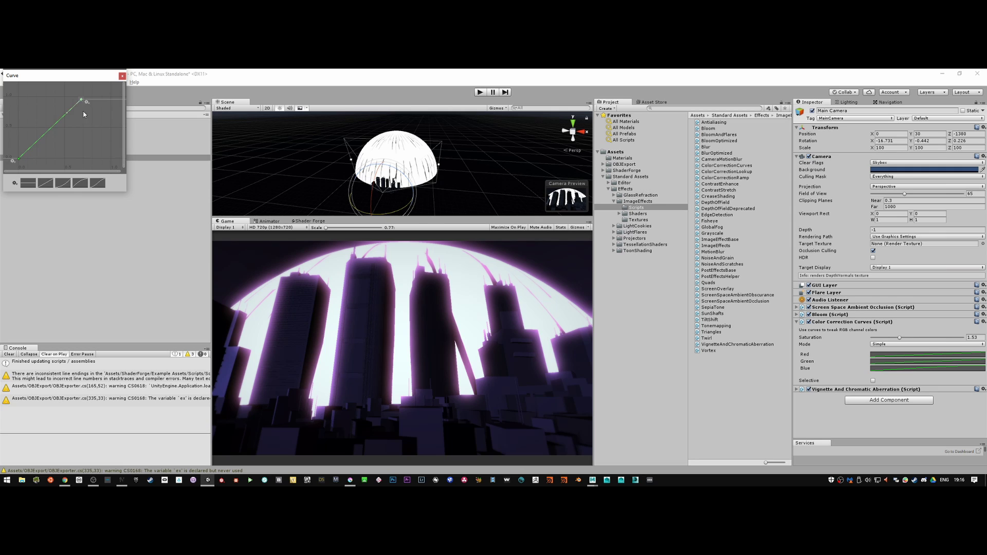
click(79, 185)
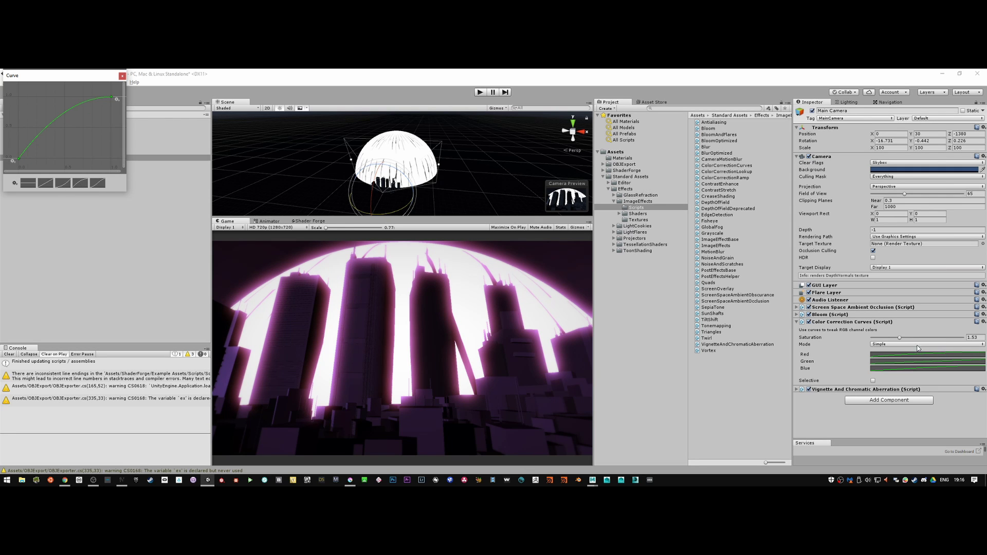
Step: Try the ease-out preset on the green and blue color correction curves, moving the blue curve's end key inward
click(887, 355)
click(892, 367)
click(80, 184)
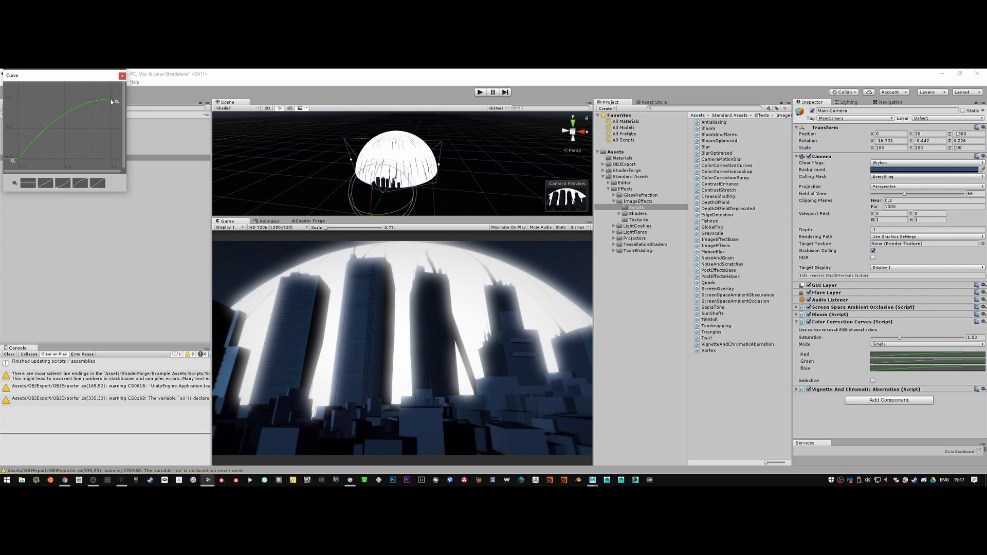
drag(114, 101, 86, 98)
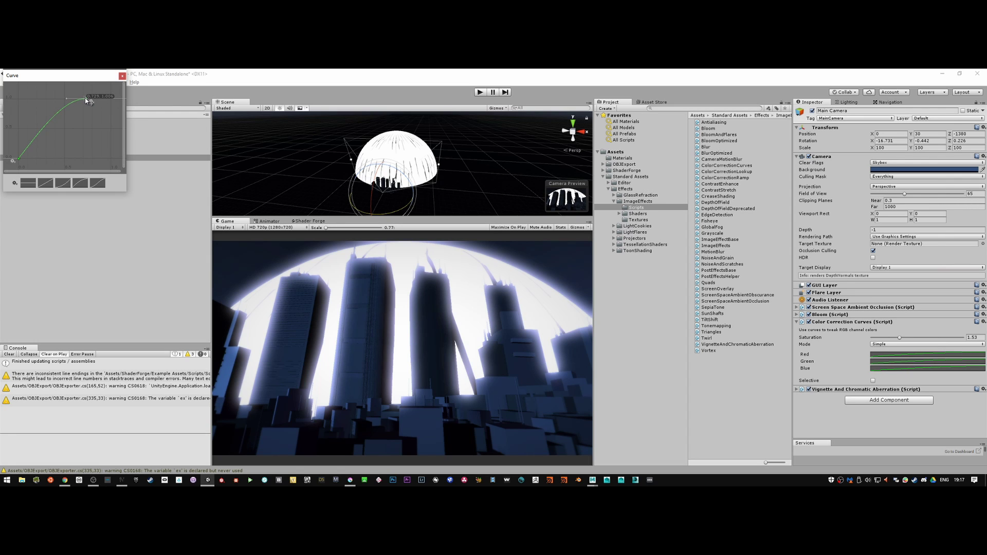
drag(85, 98, 90, 101)
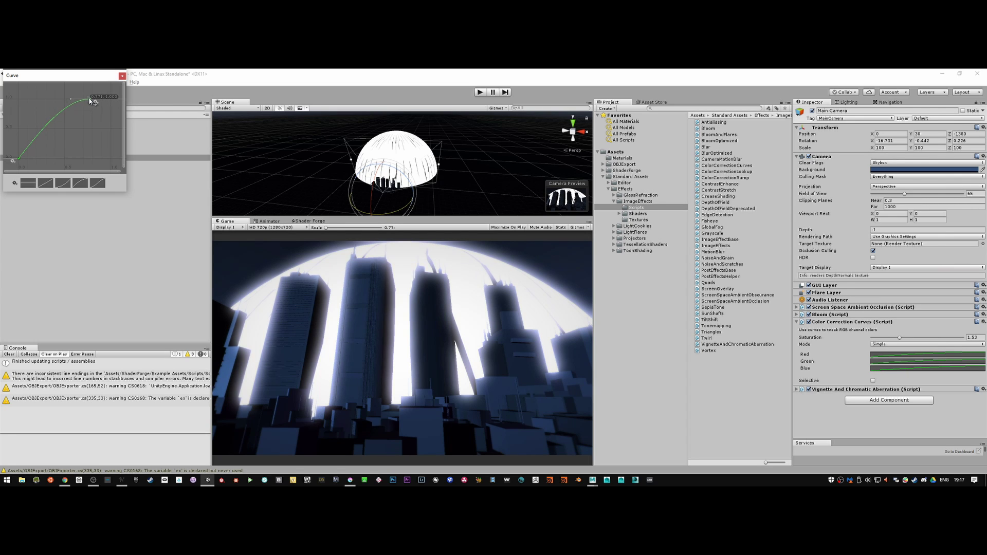
click(122, 76)
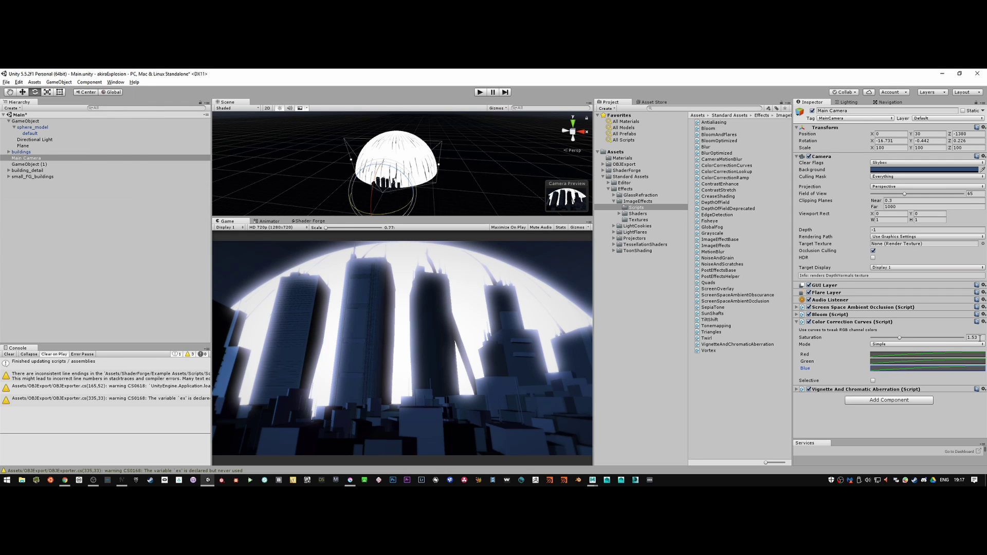
click(799, 322)
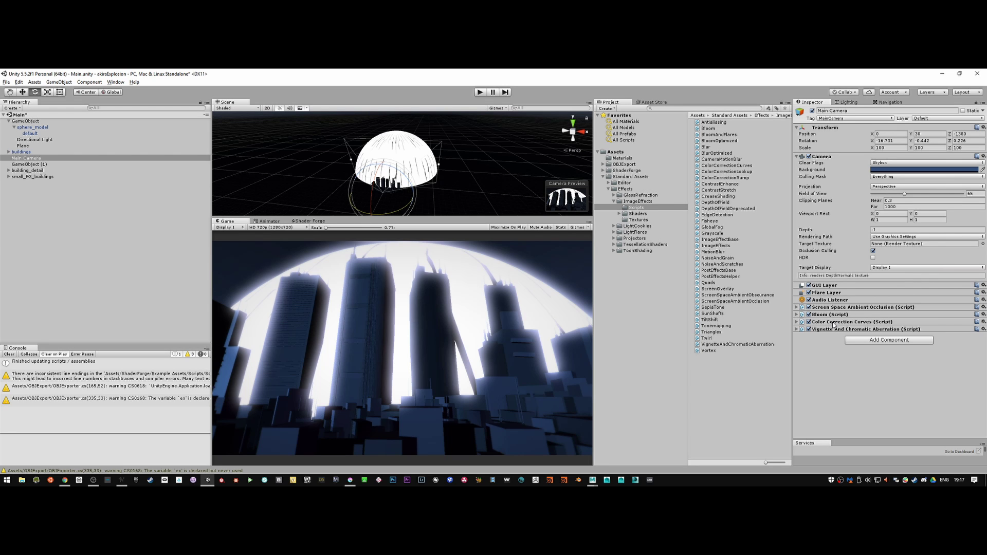
key(alt+Tab)
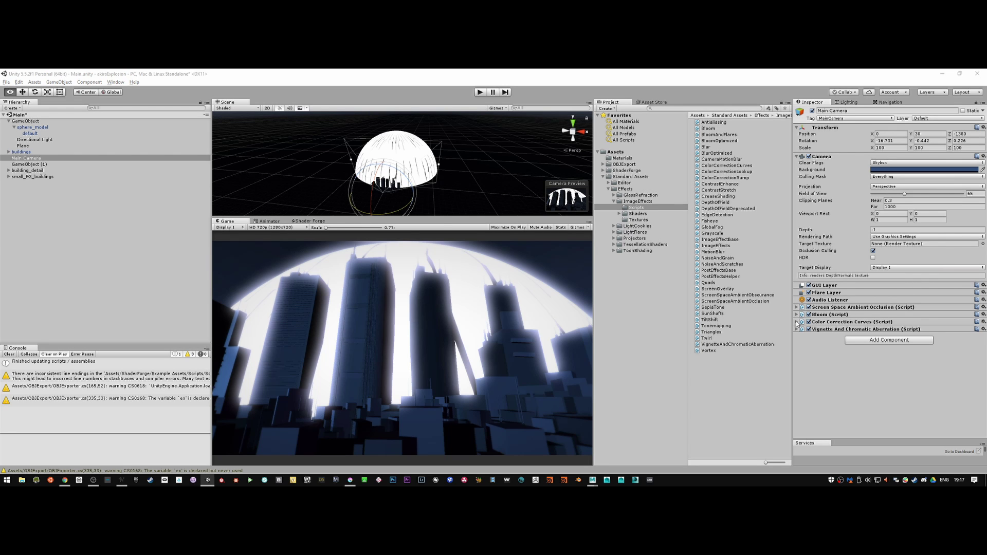
key(alt+Tab)
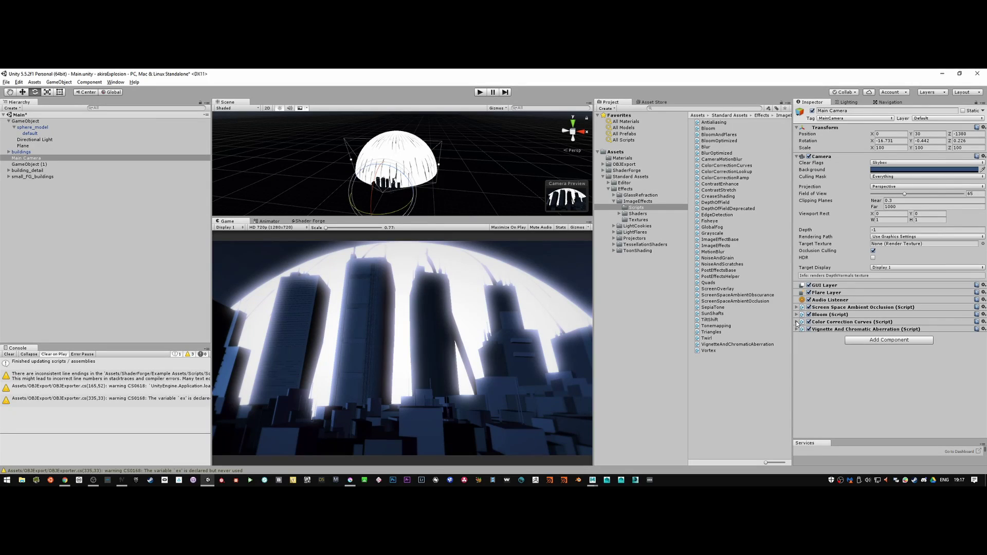
Step: Reset the red and green channels of Color Correction Curves to the linear preset
click(796, 322)
click(894, 354)
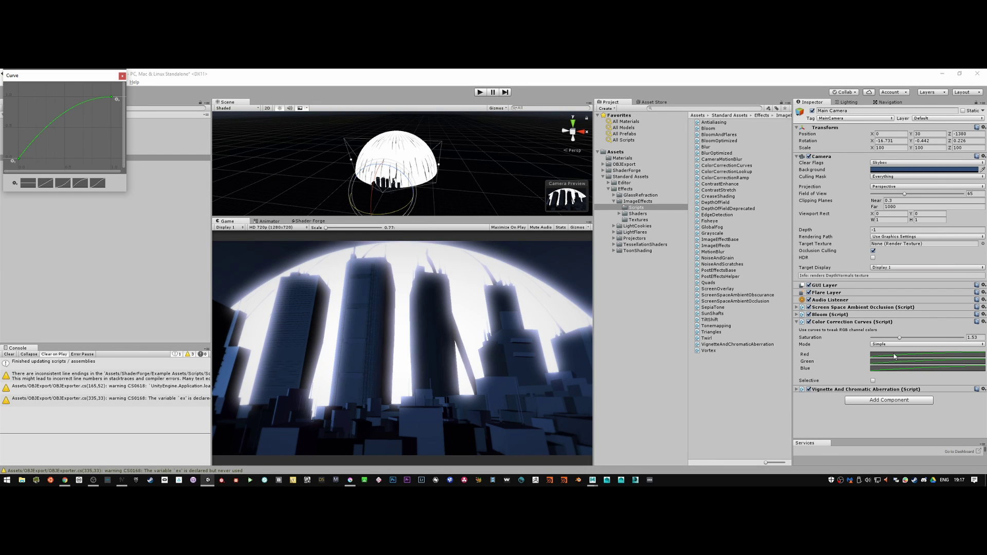
click(45, 183)
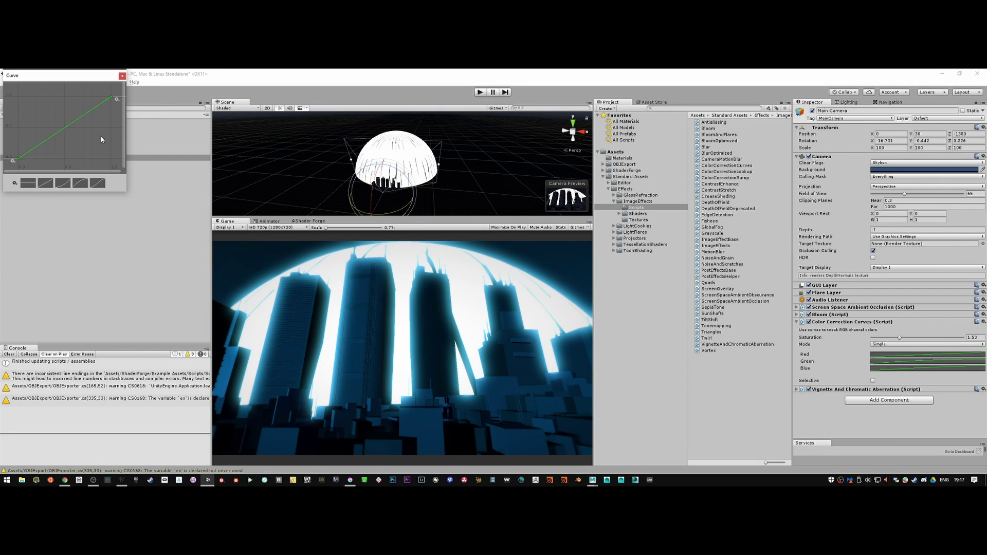
click(122, 75)
click(914, 362)
click(46, 184)
click(122, 75)
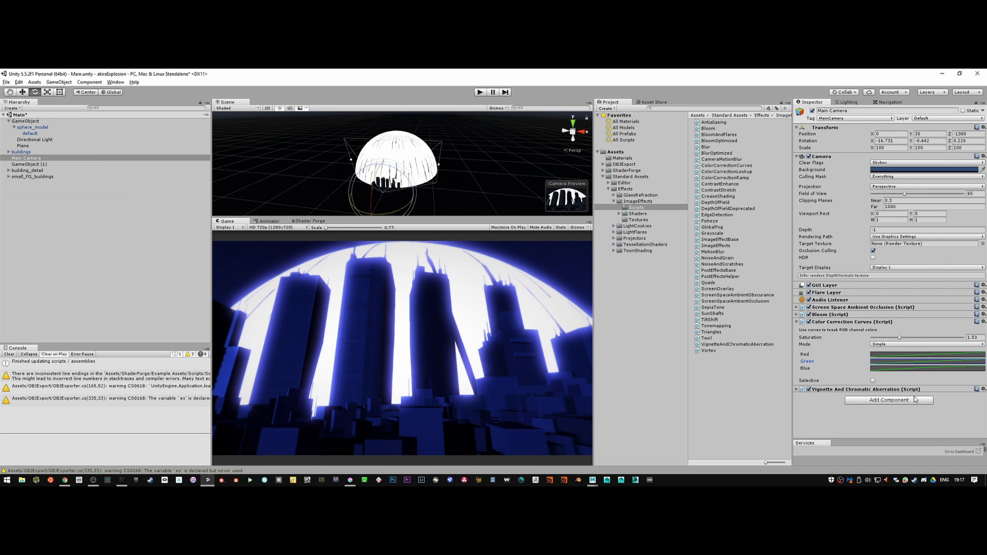
Step: Reset the blue color correction curve to linear, then reposition its end key inward to strengthen the blue tint
click(914, 369)
click(60, 184)
click(80, 184)
click(49, 184)
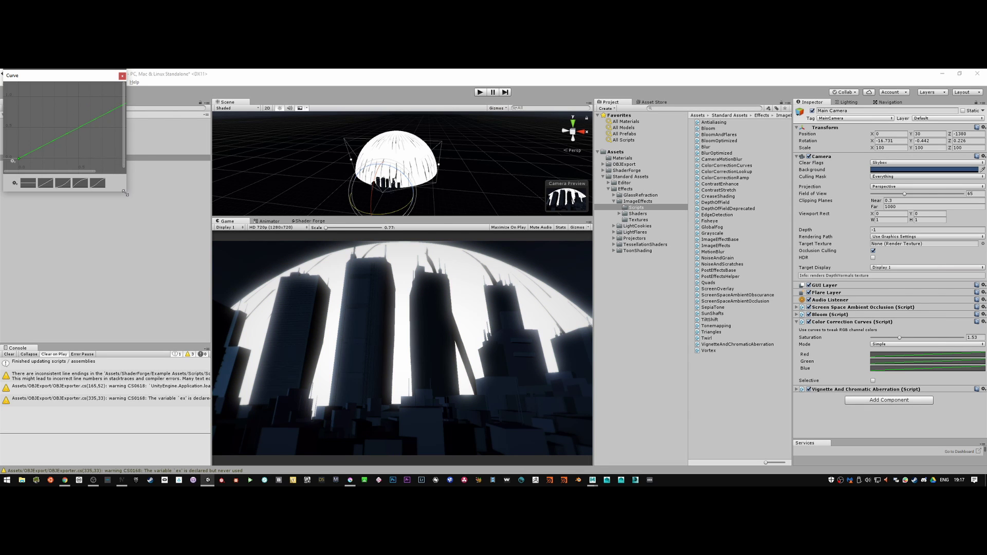
drag(126, 191, 208, 211)
key(f)
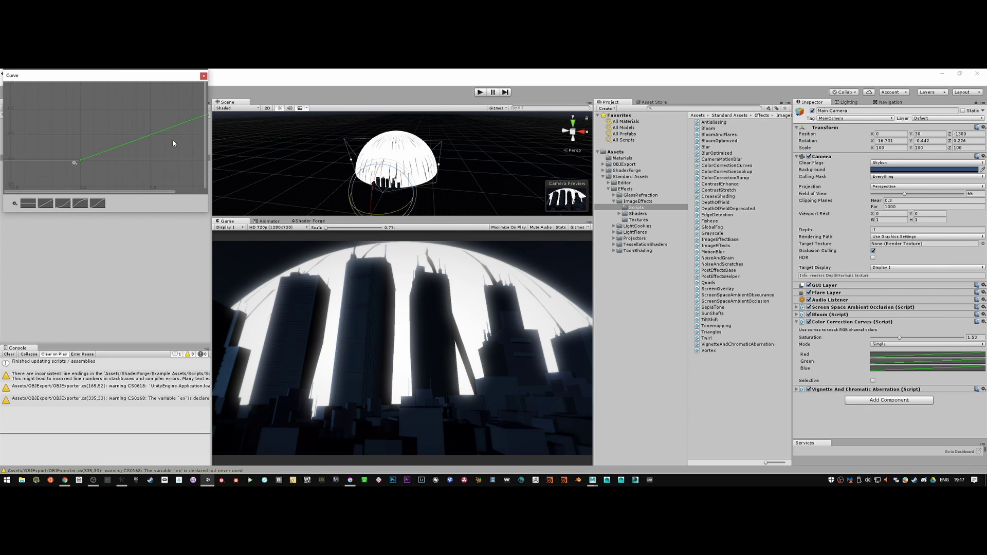
drag(155, 116, 157, 113)
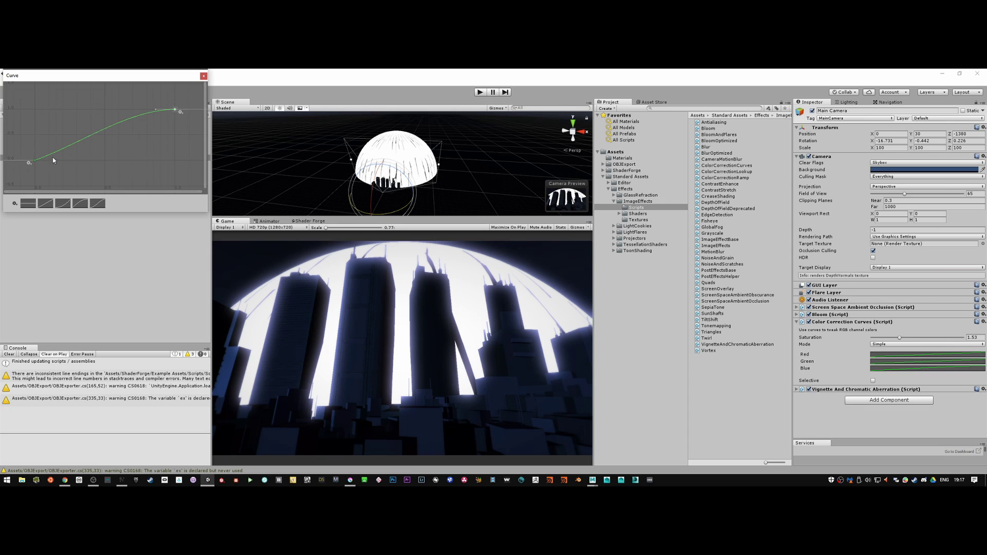
click(34, 160)
drag(53, 155, 54, 157)
click(203, 76)
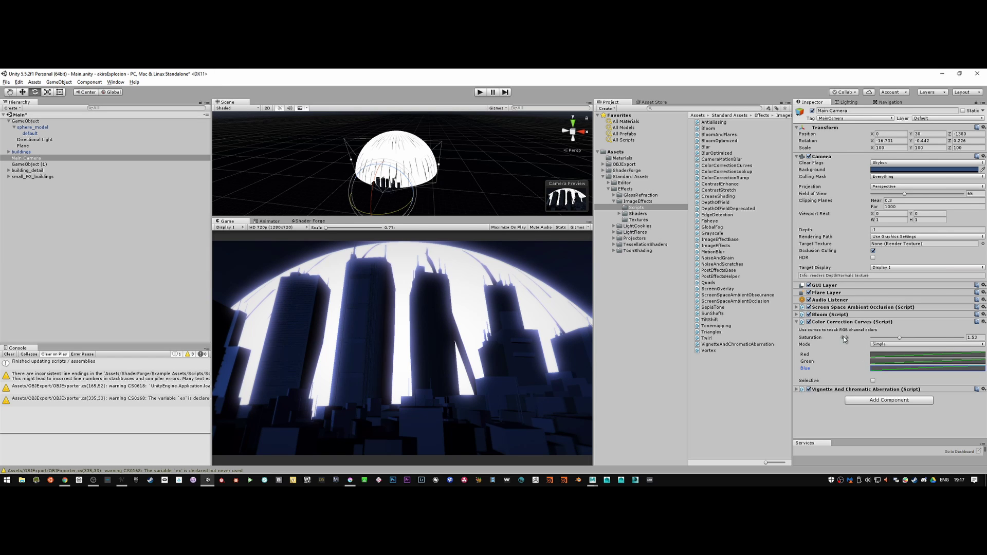
click(797, 323)
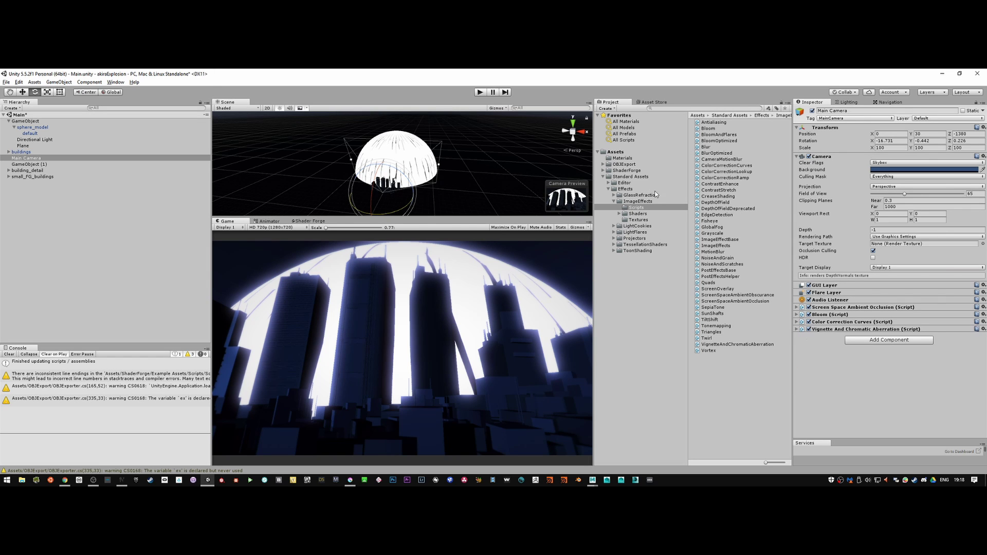
Step: Add a second ColorCorrectionCurves effect to the Main Camera below the vignette and expand its settings
click(732, 165)
drag(732, 167, 824, 349)
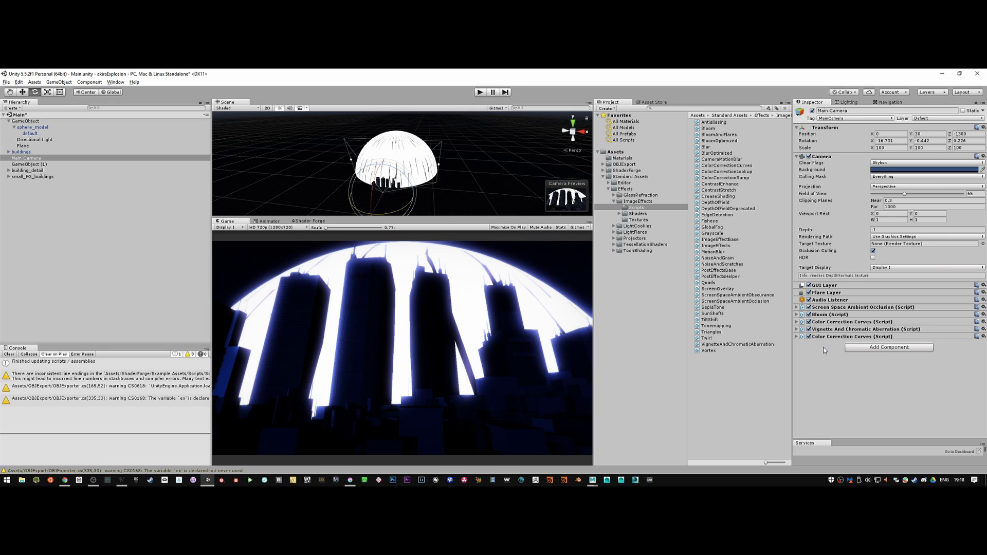
click(797, 336)
Step: Apply the ease-out preset to the red, green and blue curves of the second Color Correction Curves and lower its saturation to about 0.6
click(903, 371)
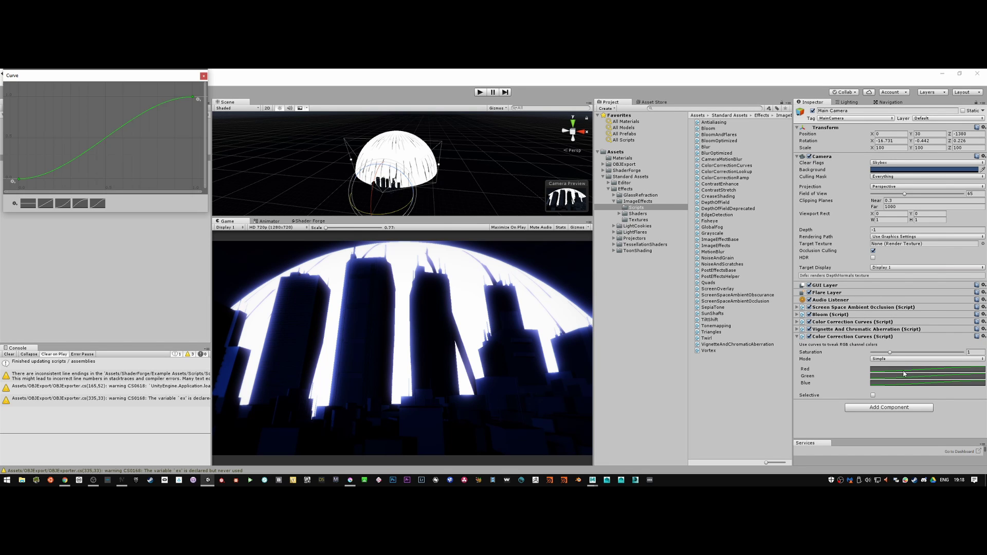
click(97, 203)
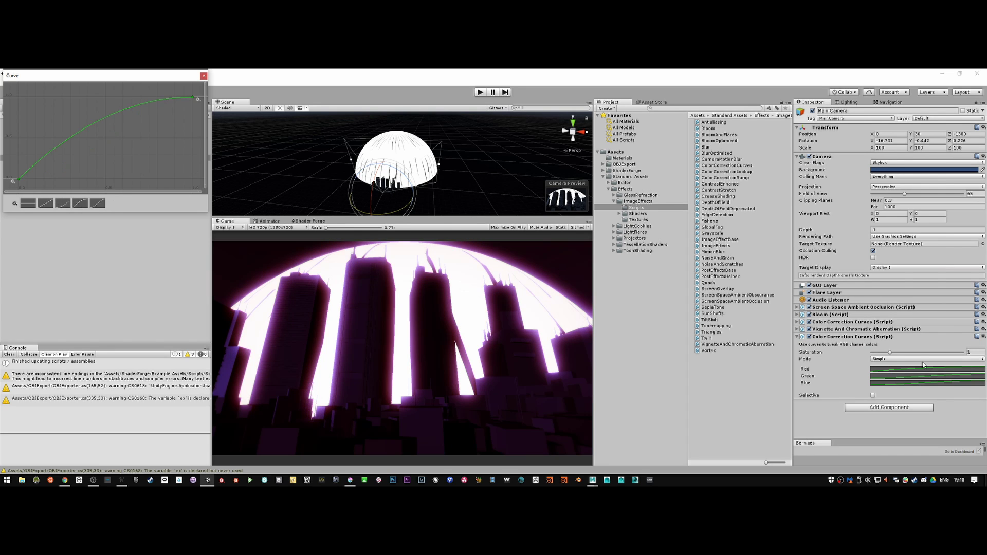
click(911, 376)
click(97, 204)
click(913, 385)
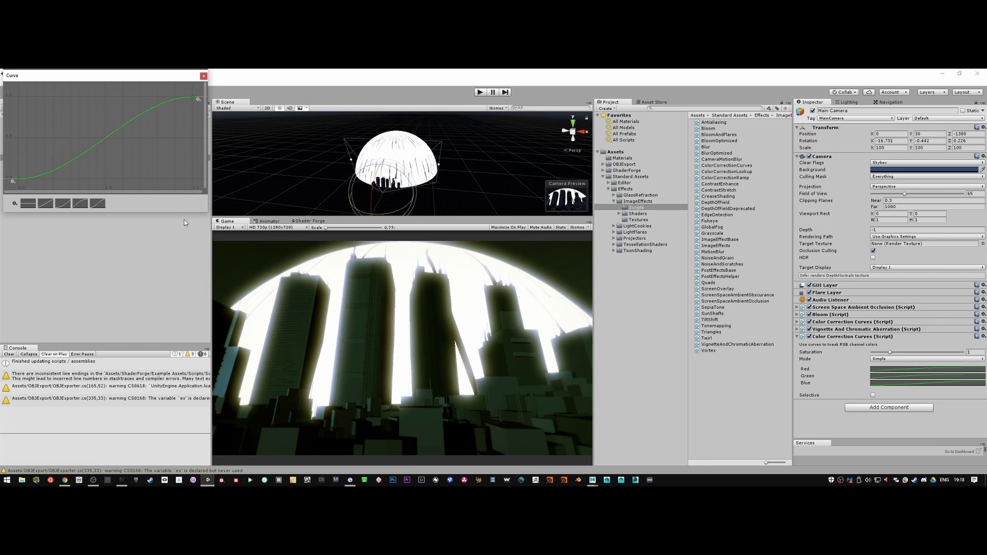
click(81, 204)
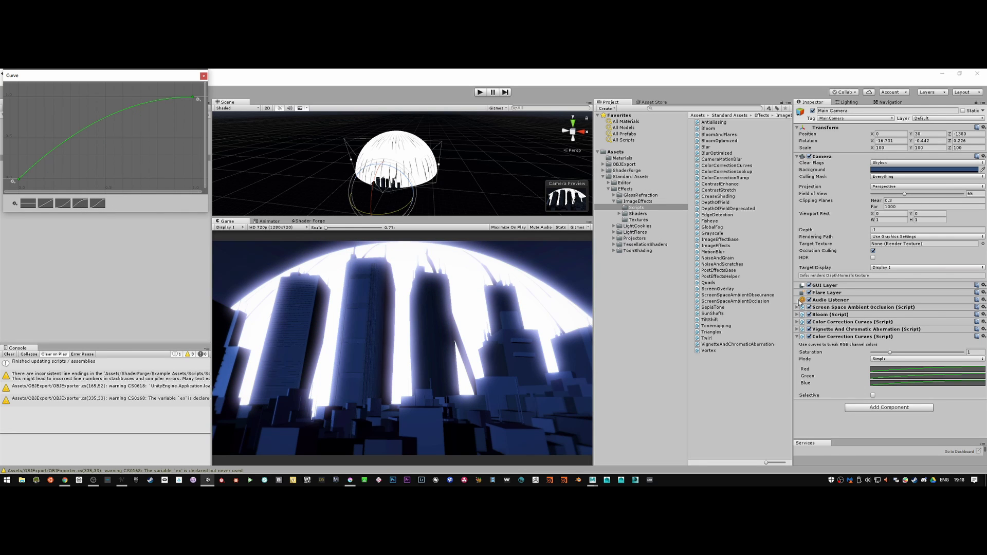
click(890, 353)
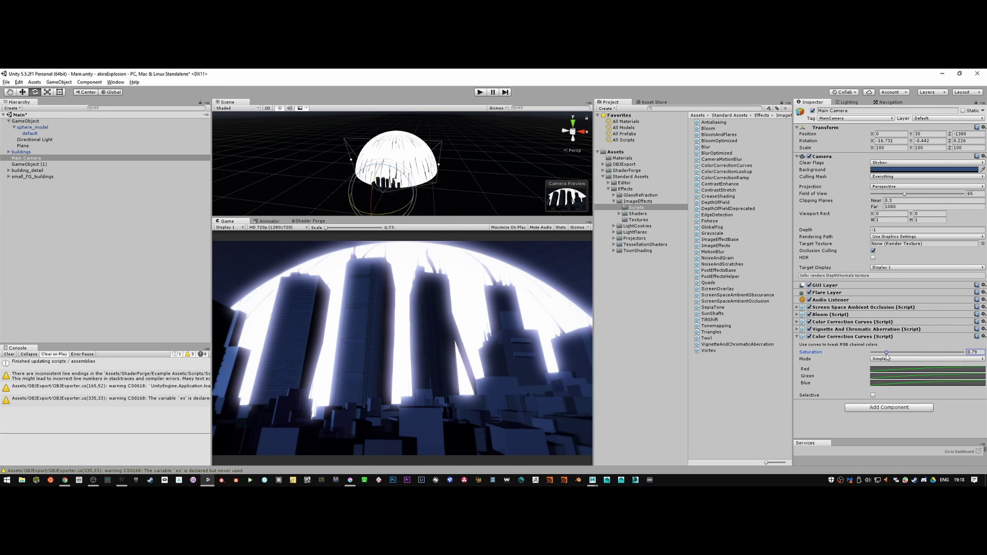
drag(885, 354, 874, 355)
Step: Compare the graded Game view with the paused Akira reference frame in djv_view, checking the color and saturation
key(alt+Tab)
key(alt+Tab)
key(alt+Tab)
key(alt+Tab)
key(alt+Tab)
key(alt+Tab)
key(alt+Tab)
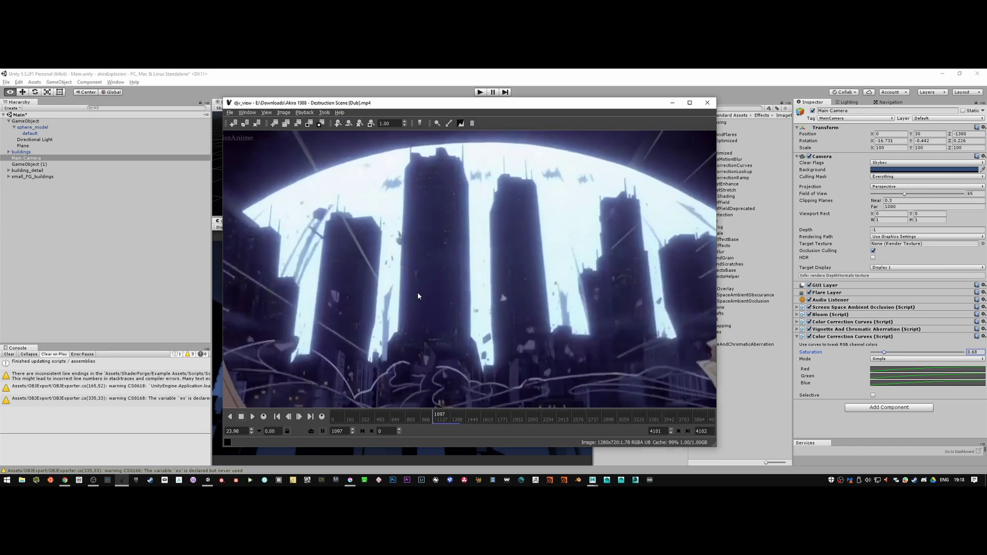
key(alt+Tab)
key(alt+Tab)
key(alt+Tab)
key(alt+Tab)
key(alt+Tab)
key(alt+Tab)
key(alt+Tab)
key(alt+Tab)
key(alt+Tab)
Step: In the first Color Correction Curves effect, move the blue curve's end key inward to about 0.7 to strengthen the blue tint
click(797, 338)
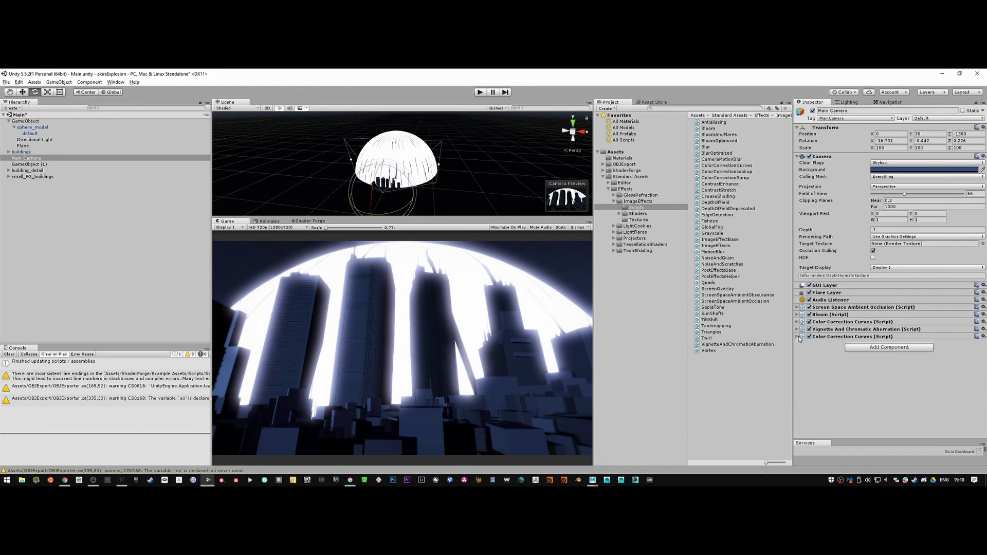
click(797, 330)
click(798, 330)
click(797, 322)
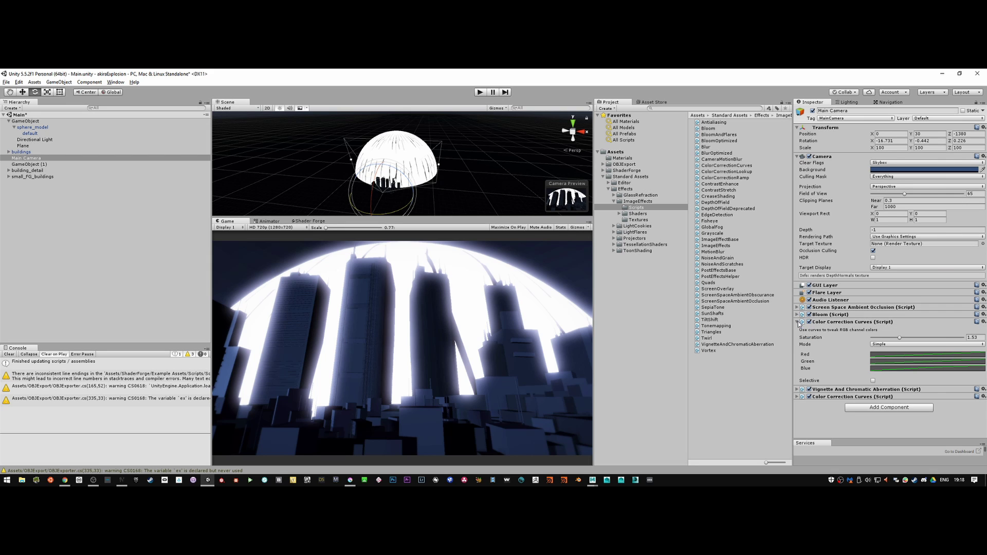
click(894, 369)
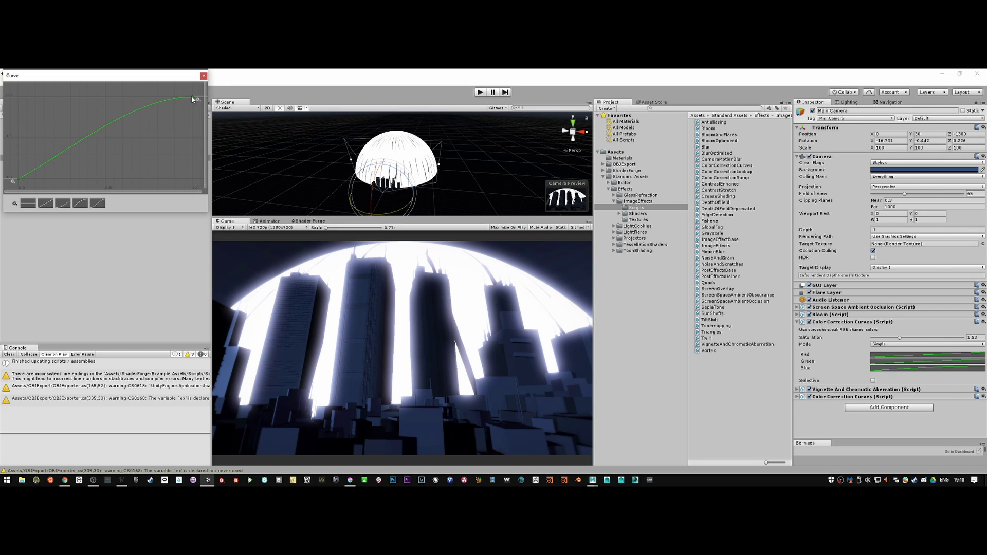
drag(174, 99, 144, 99)
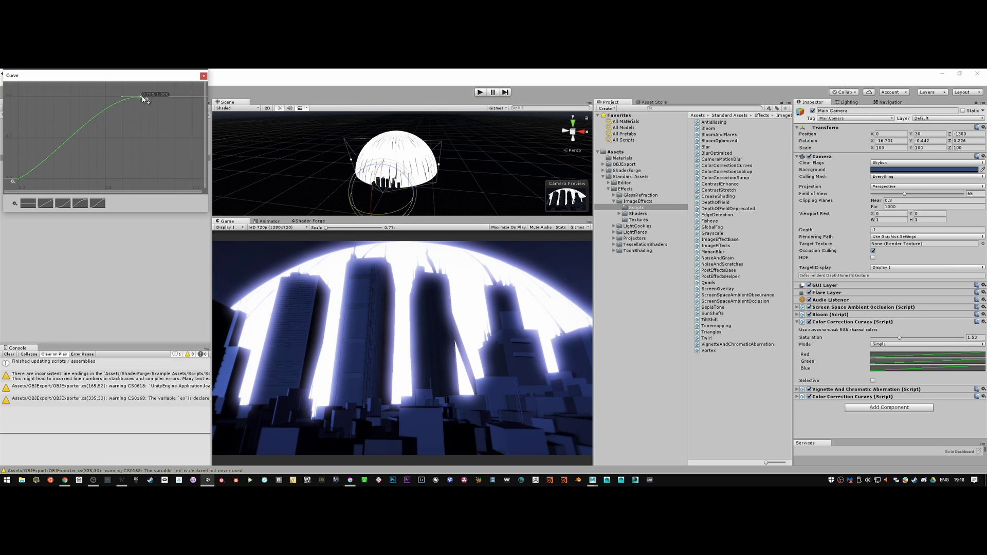
click(204, 75)
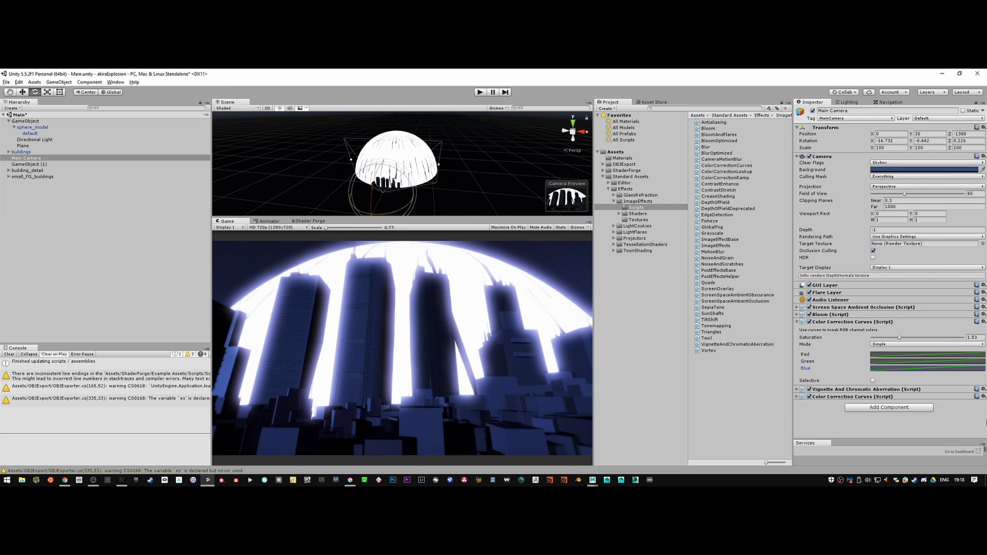
click(800, 322)
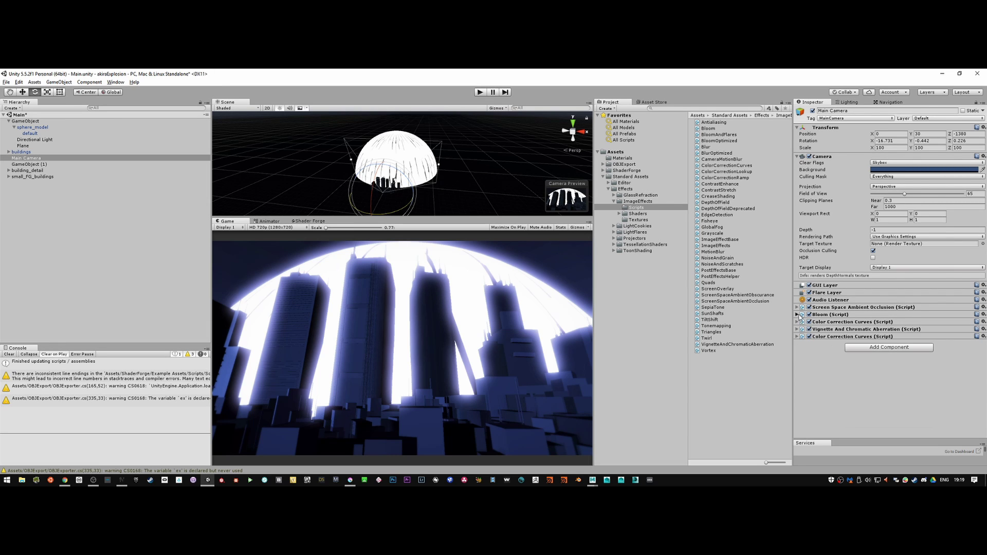
Step: Set the Bloom effect's blur iterations to 3 and compare the glow with the Akira reference frame
click(800, 315)
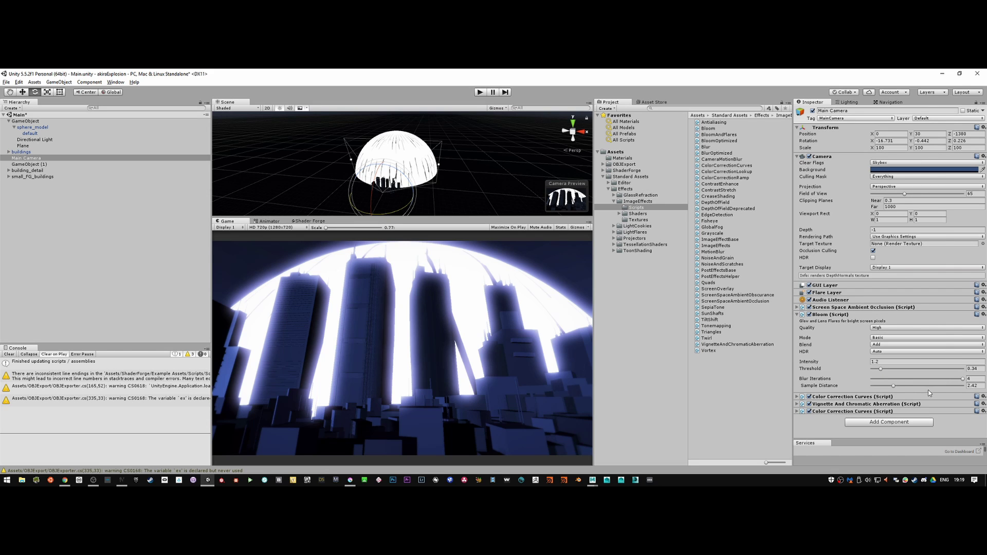
drag(963, 379, 891, 385)
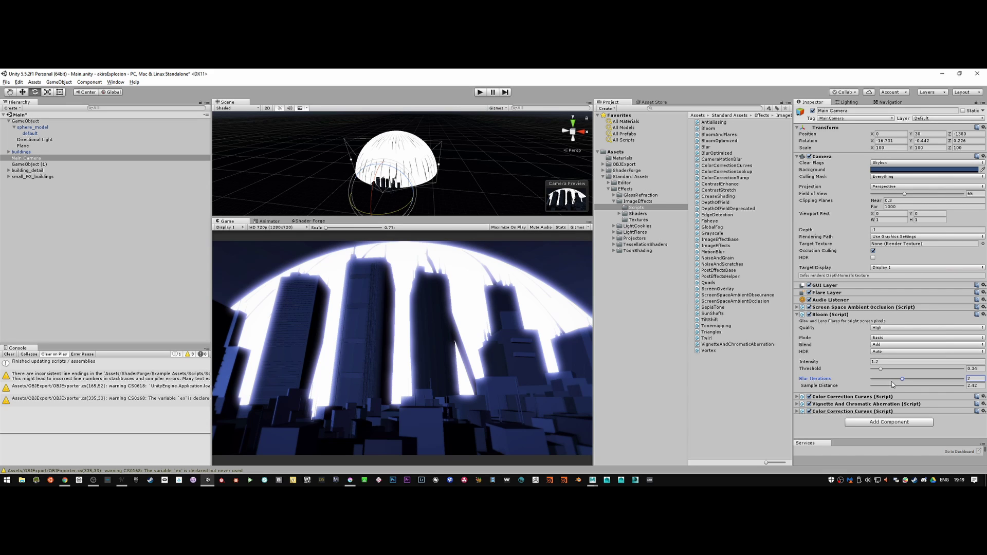
drag(909, 384, 921, 384)
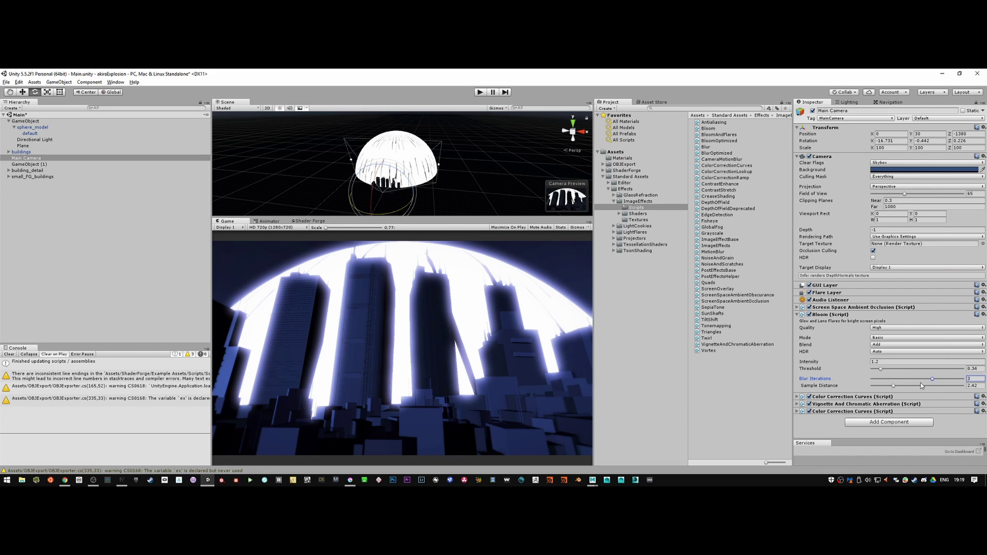
key(alt+Tab)
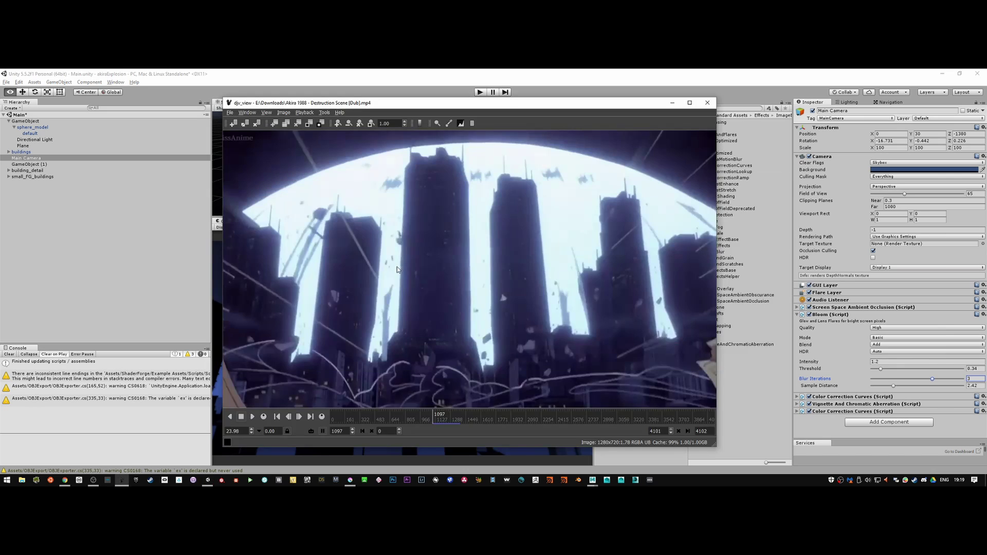
key(alt+Tab)
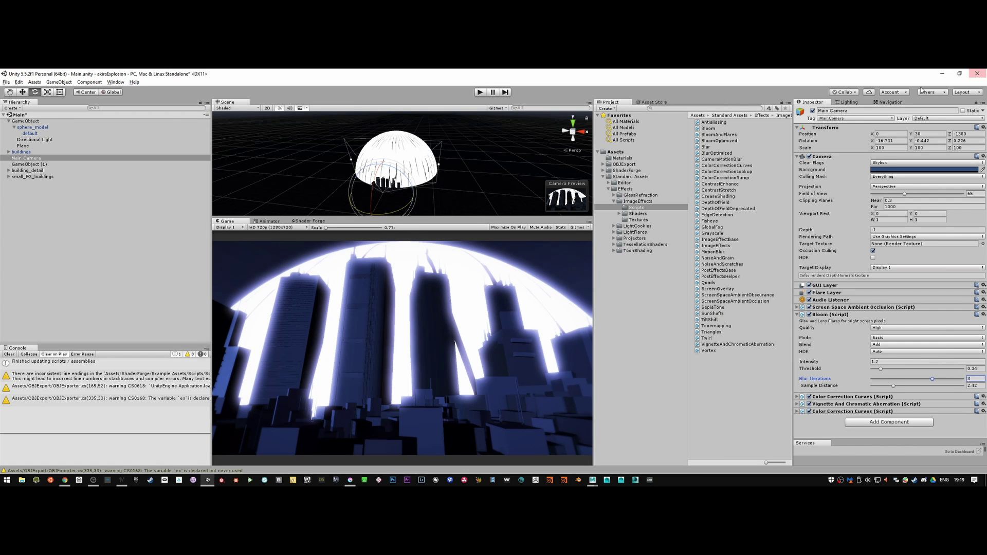
Step: Locate the skybox material skyMat from the environment lighting settings and raise its atmosphere thickness to about 0.37
click(854, 103)
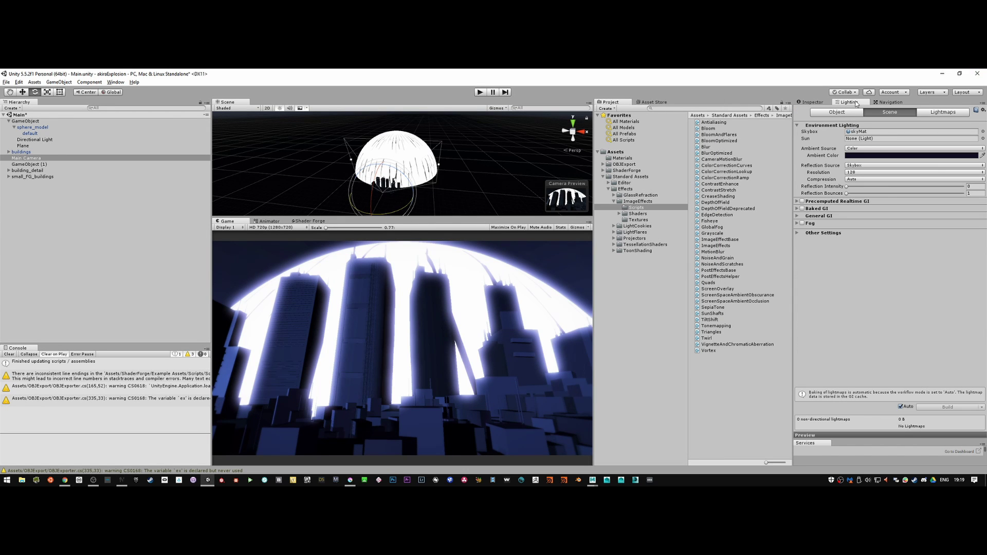
click(854, 132)
click(710, 184)
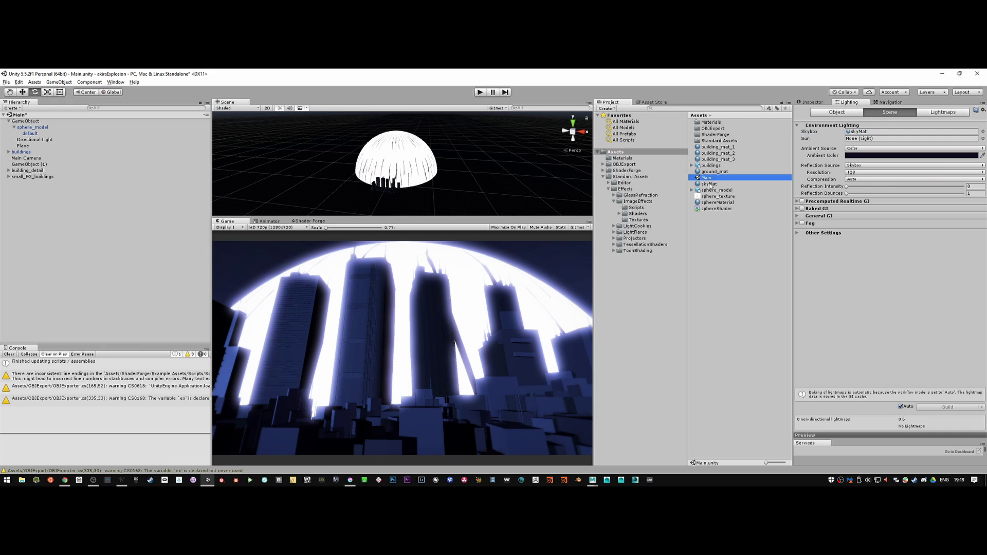
click(813, 102)
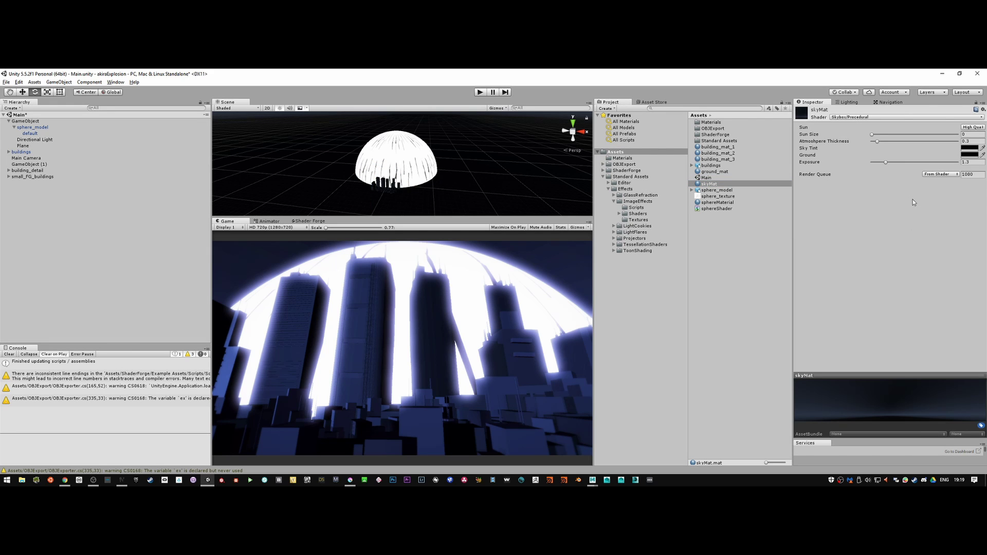
click(879, 141)
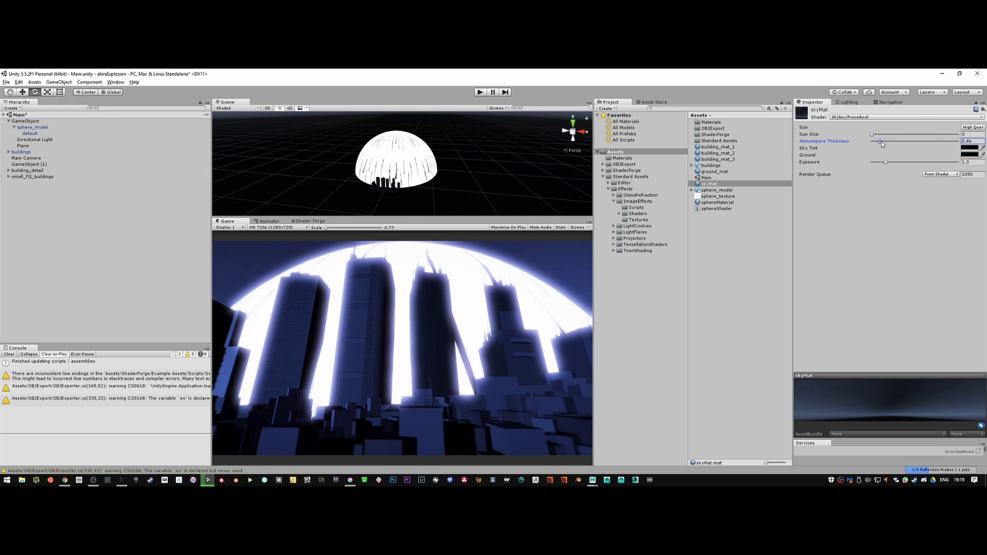
Step: Set the ground color of the skyMat material to white
click(967, 155)
click(836, 234)
drag(801, 254, 757, 205)
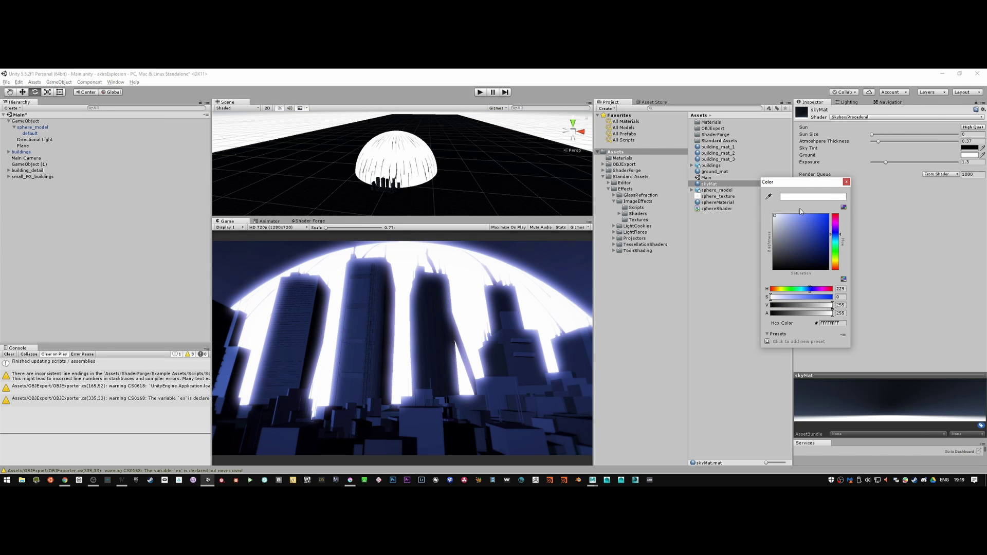
click(846, 182)
Step: Try blue shades for the skyMat material's sky tint, ending on black
click(969, 148)
click(835, 234)
drag(804, 252, 829, 282)
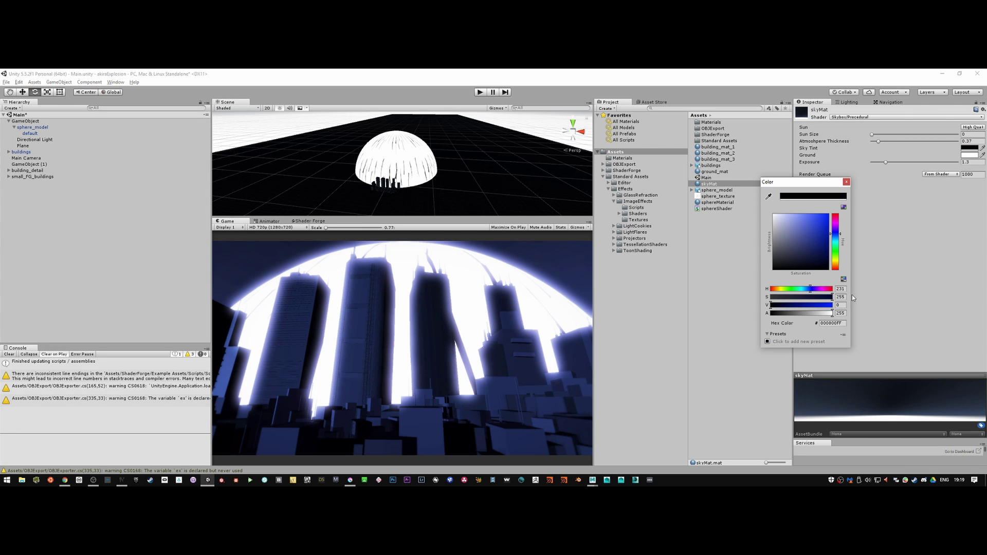
drag(855, 276, 846, 296)
click(846, 182)
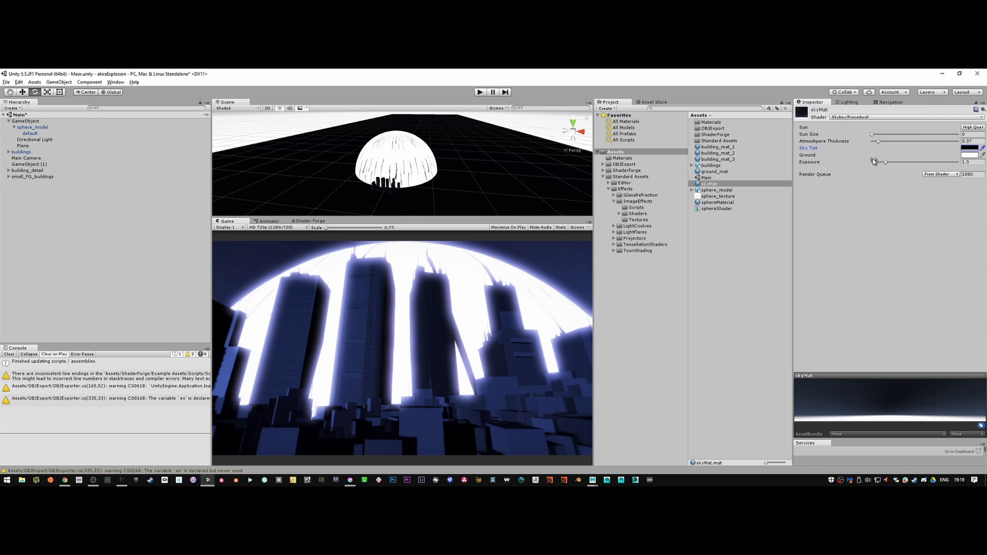
Step: Set skyMat's atmosphere thickness to about 0.3 and its exposure to 1, after trying a much lower exposure
drag(880, 141, 873, 162)
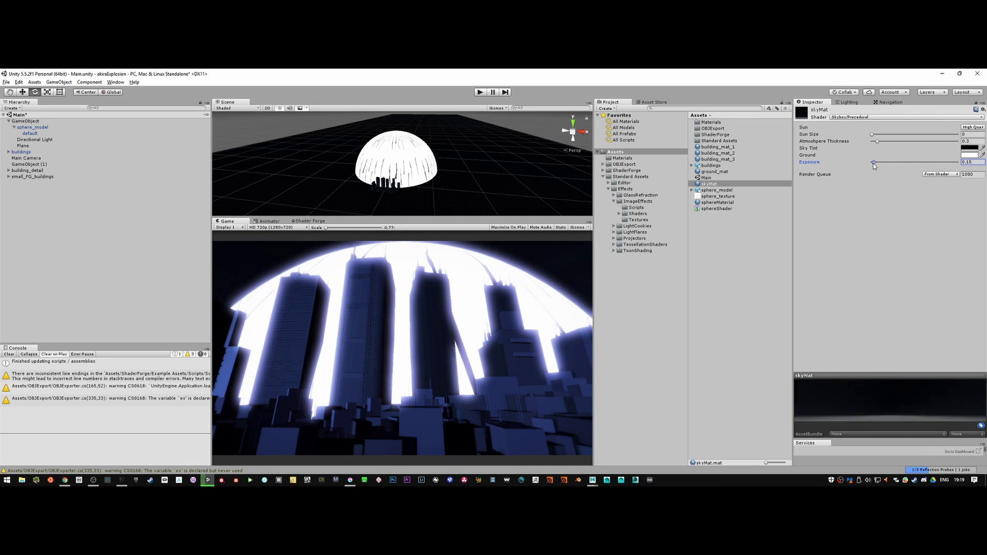
click(971, 162)
text(1)
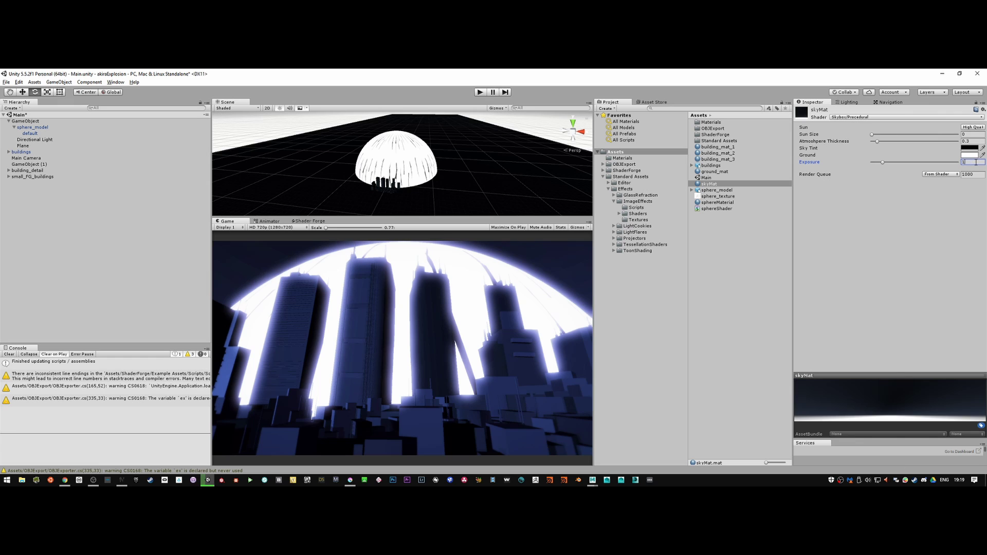
drag(880, 142, 878, 143)
Step: Assign the Directional Light as the Sun in the scene's environment lighting settings
click(44, 139)
scroll(522, 152, down, 3)
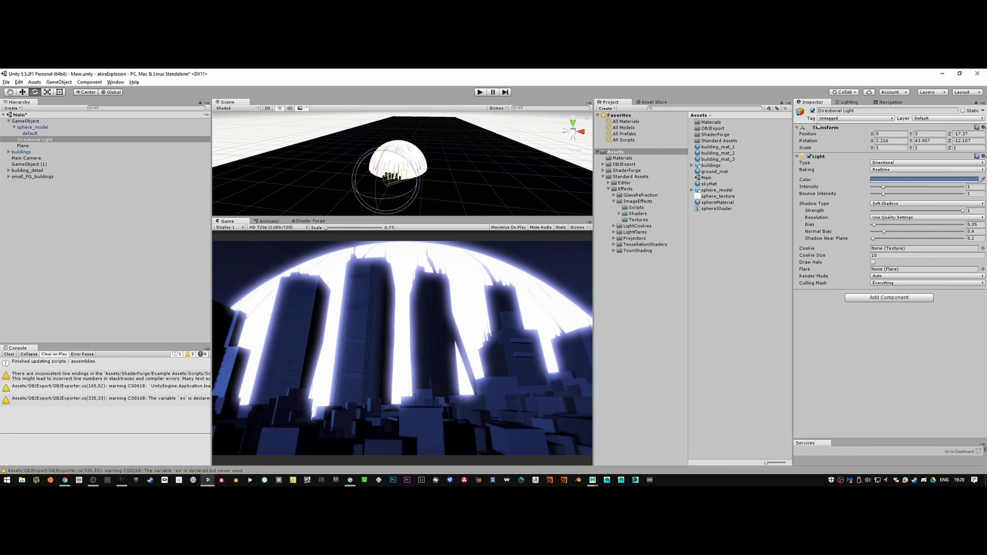
click(847, 103)
drag(42, 140, 865, 139)
Step: Rotate the Directional Light in the scene so the building faces get darker, and save the scene
alt+drag(510, 176, 413, 173)
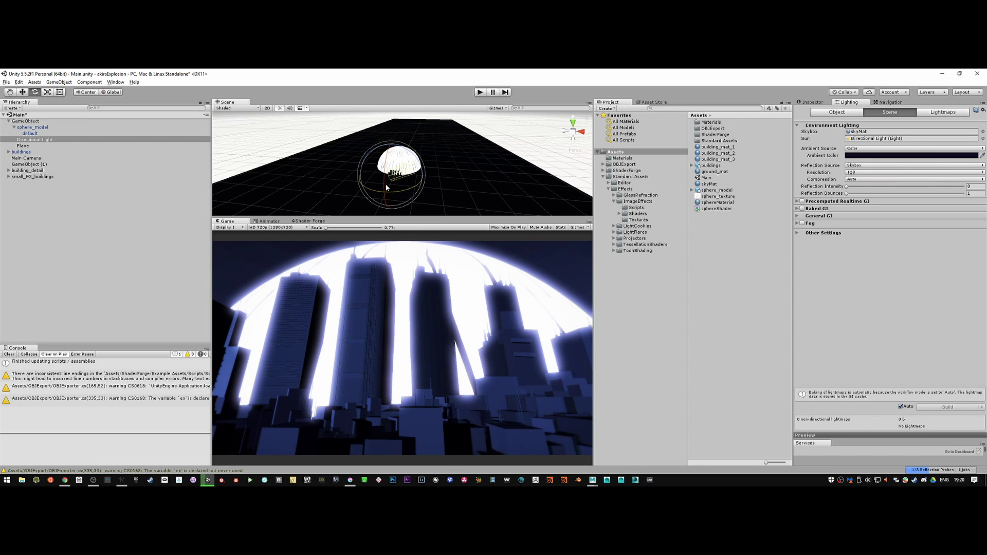
drag(384, 177, 387, 157)
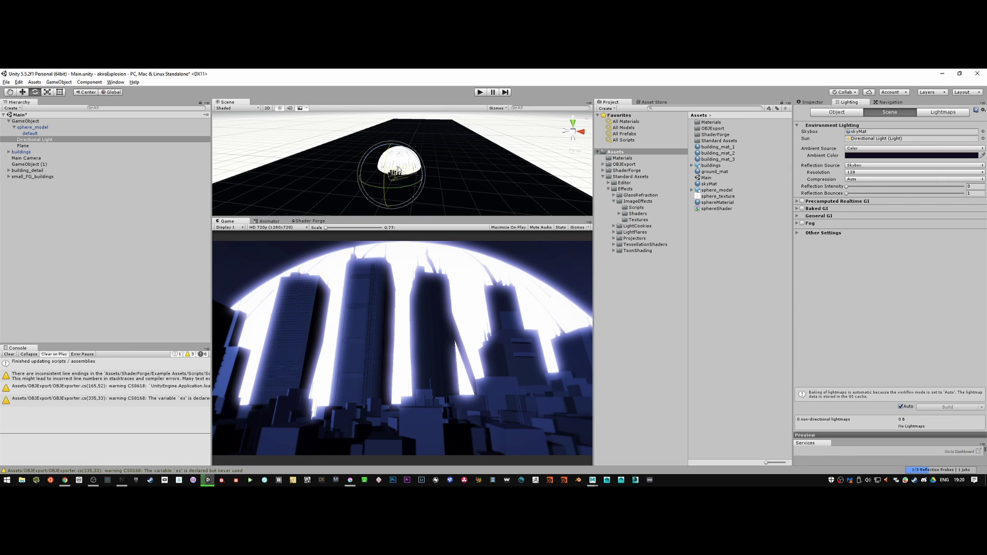
mouse_move(405, 189)
mouse_down()
mouse_move(366, 189)
mouse_move(404, 190)
mouse_up()
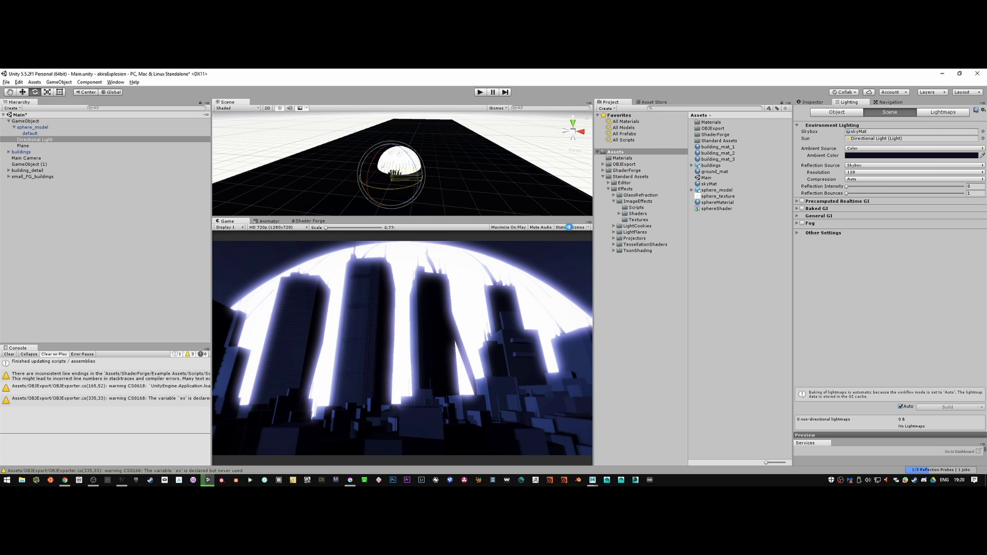
key(ctrl+s)
Step: Collapse the Effects and Standard Assets folders in the project tree
click(609, 189)
click(604, 177)
click(628, 176)
click(627, 171)
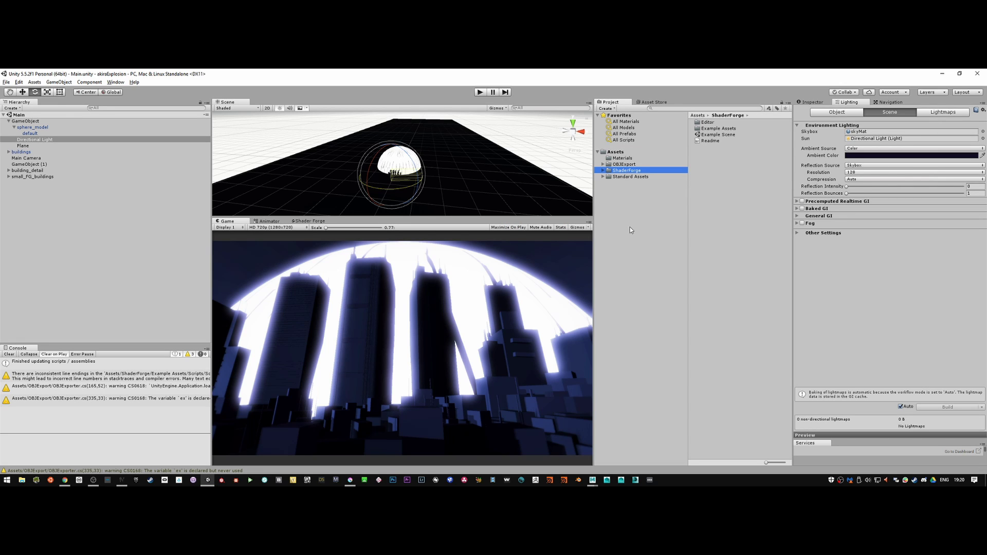
click(622, 177)
Step: Maximize the Game view and tile the Unity window side by side with the Akira destruction scene video in djv_view
click(590, 225)
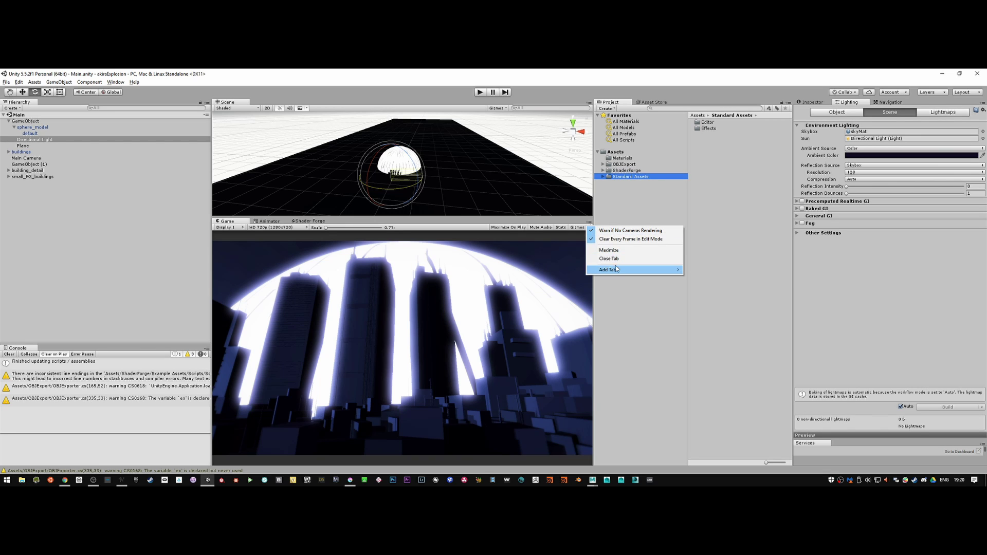
click(626, 252)
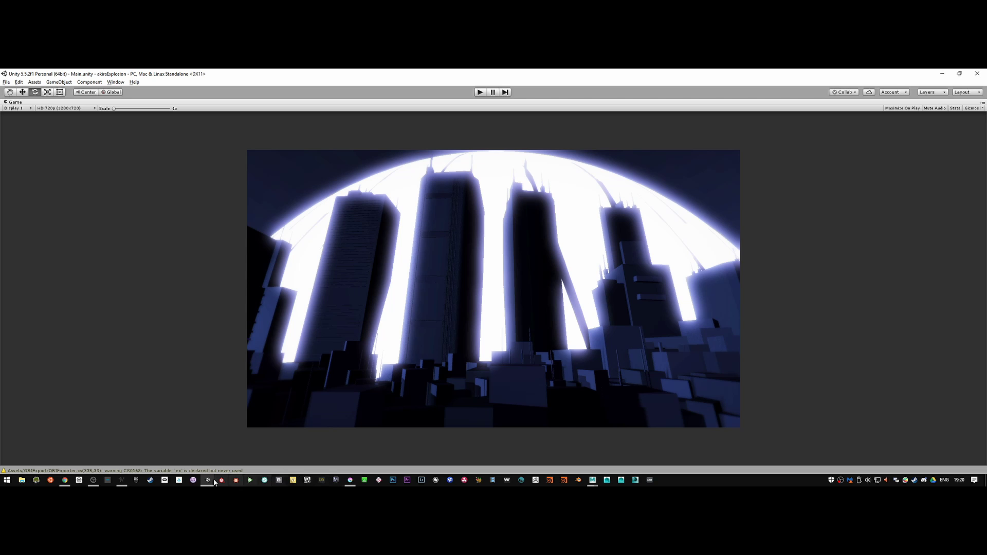
click(122, 479)
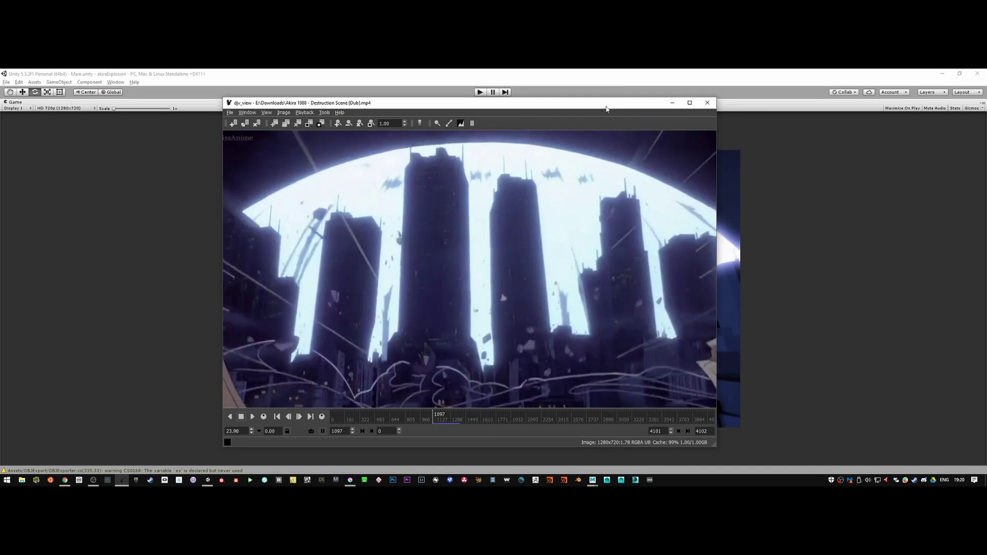
drag(609, 105, 985, 80)
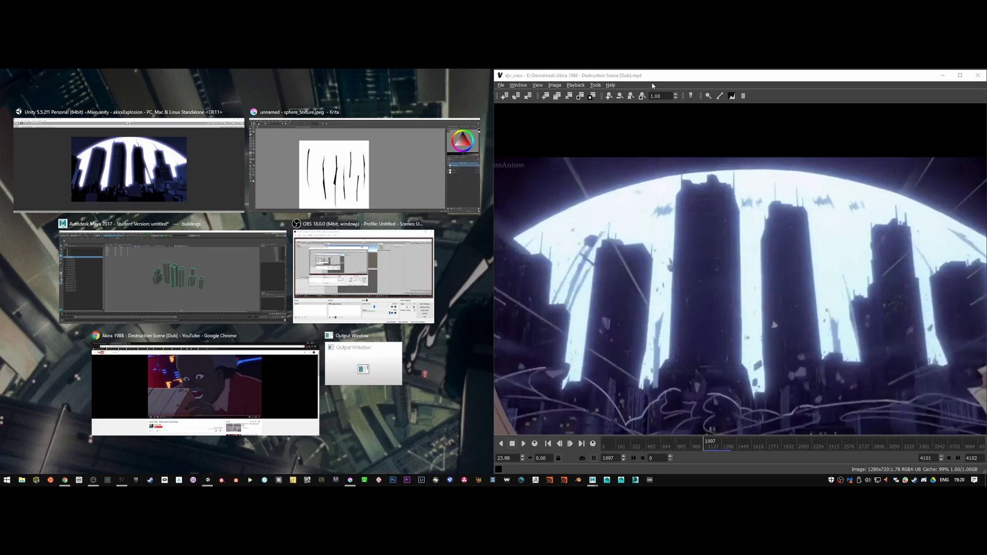
click(219, 200)
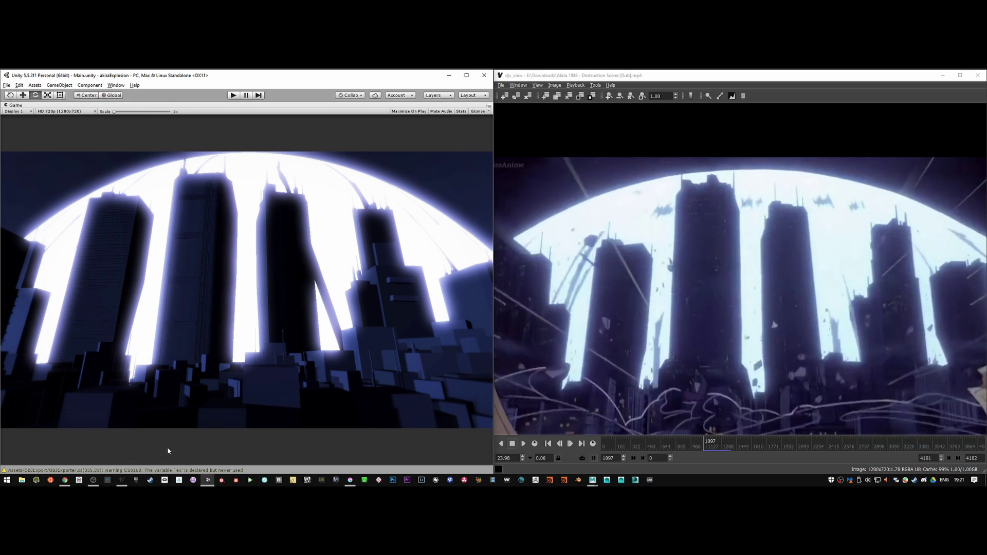
mouse_move(65, 482)
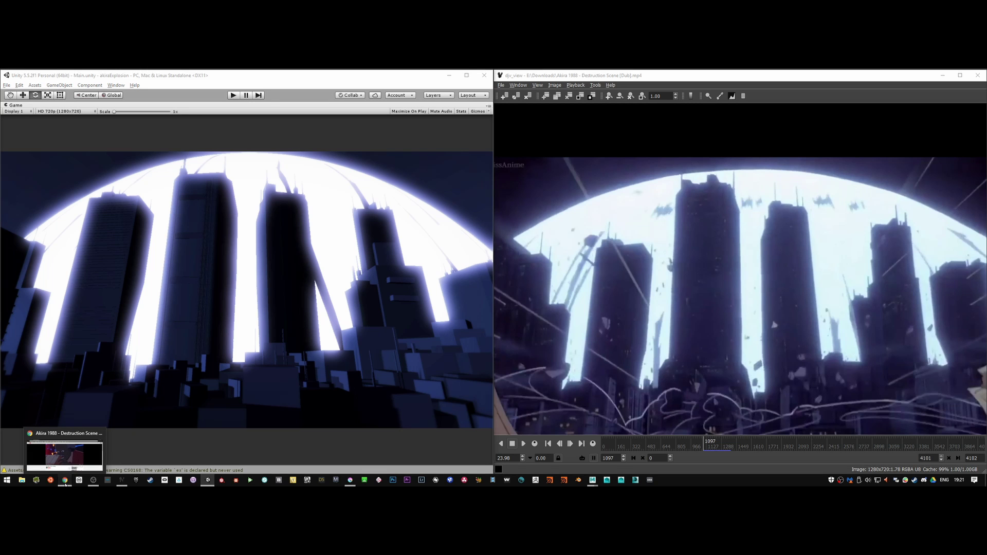
click(65, 483)
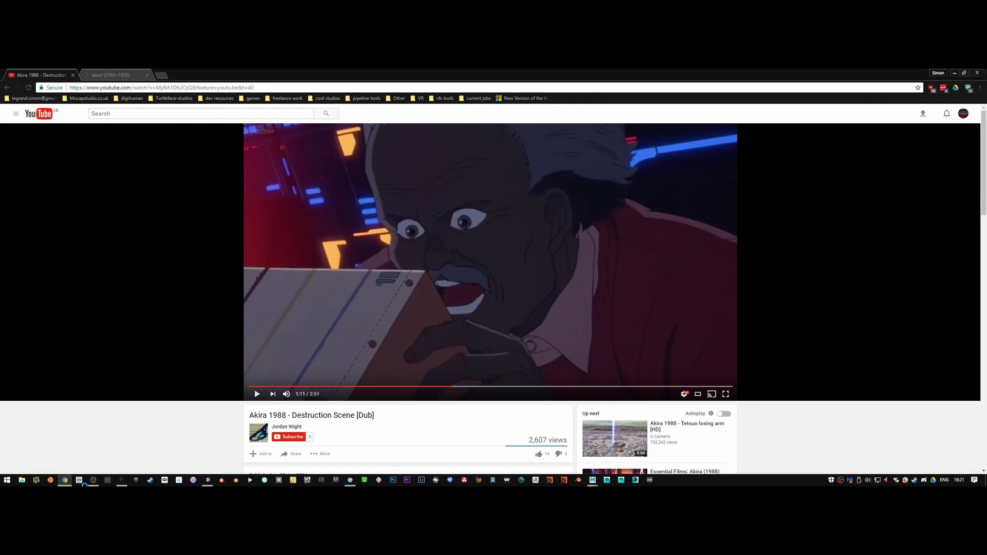
click(65, 480)
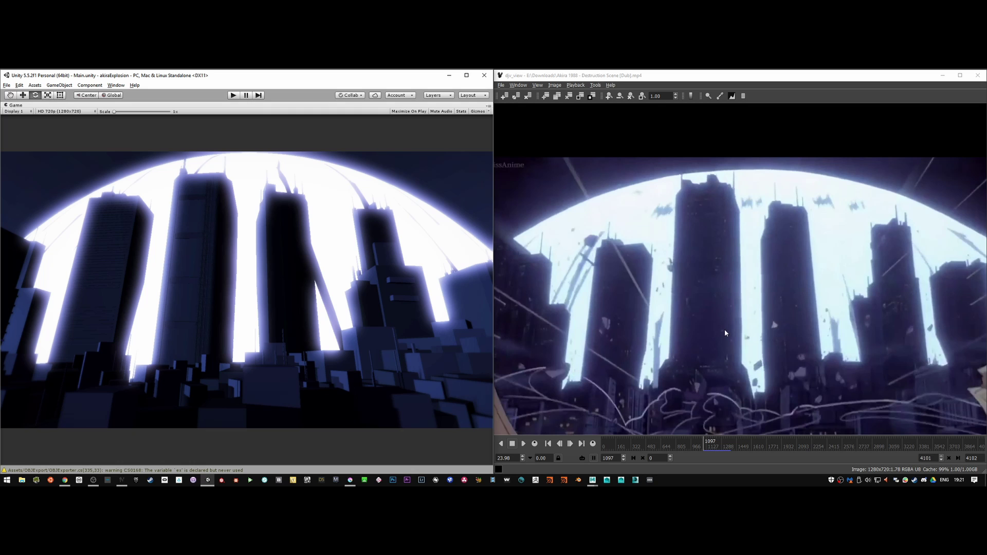
Step: Play the reference video in djv_view past the city shot and stop it at the wide shot of the explosion dome
click(741, 339)
click(530, 442)
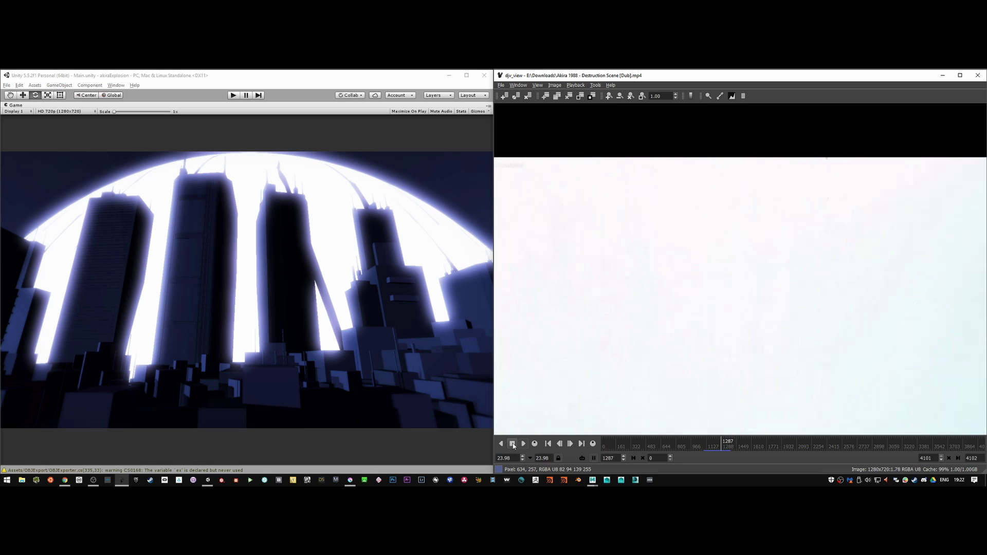
click(513, 445)
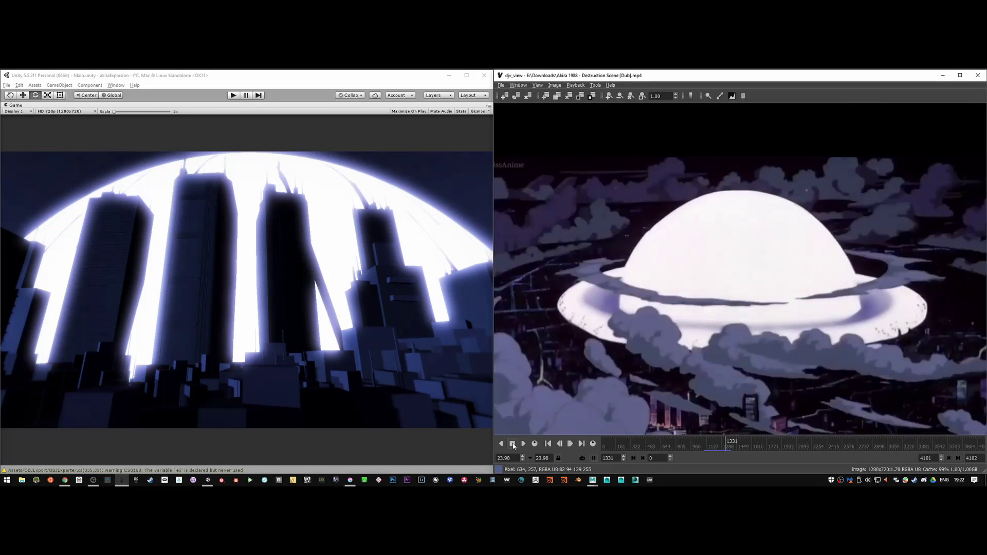